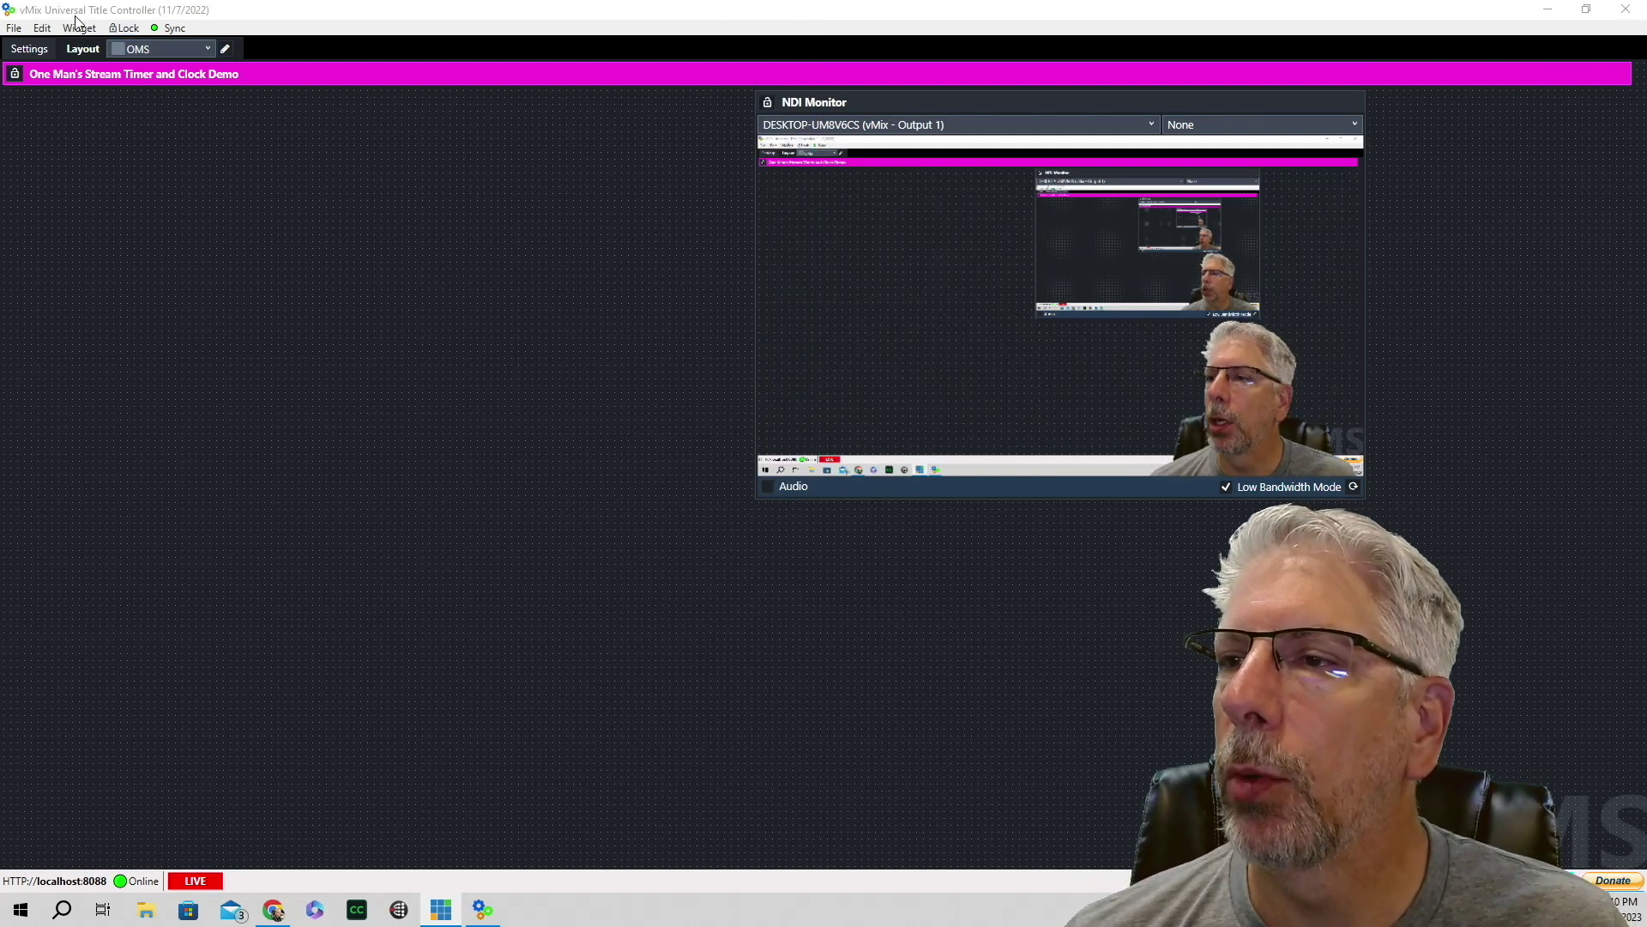
- Add a Timer widget to the empty upper-left area of the layout and name it Game Clock
click(78, 28)
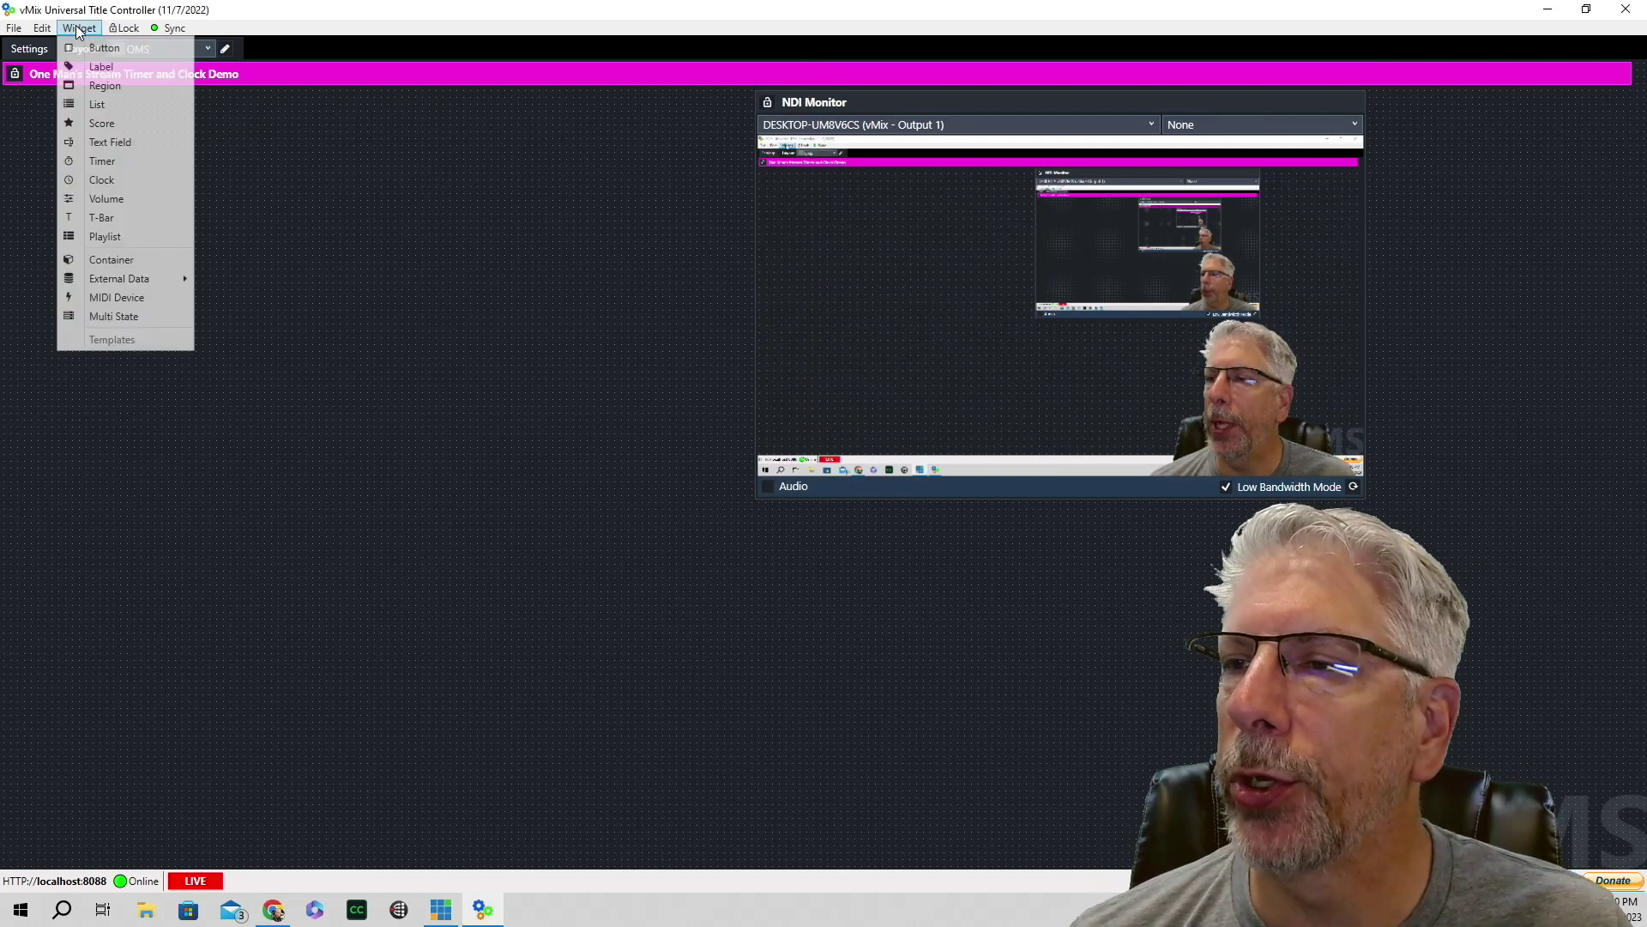
click(101, 164)
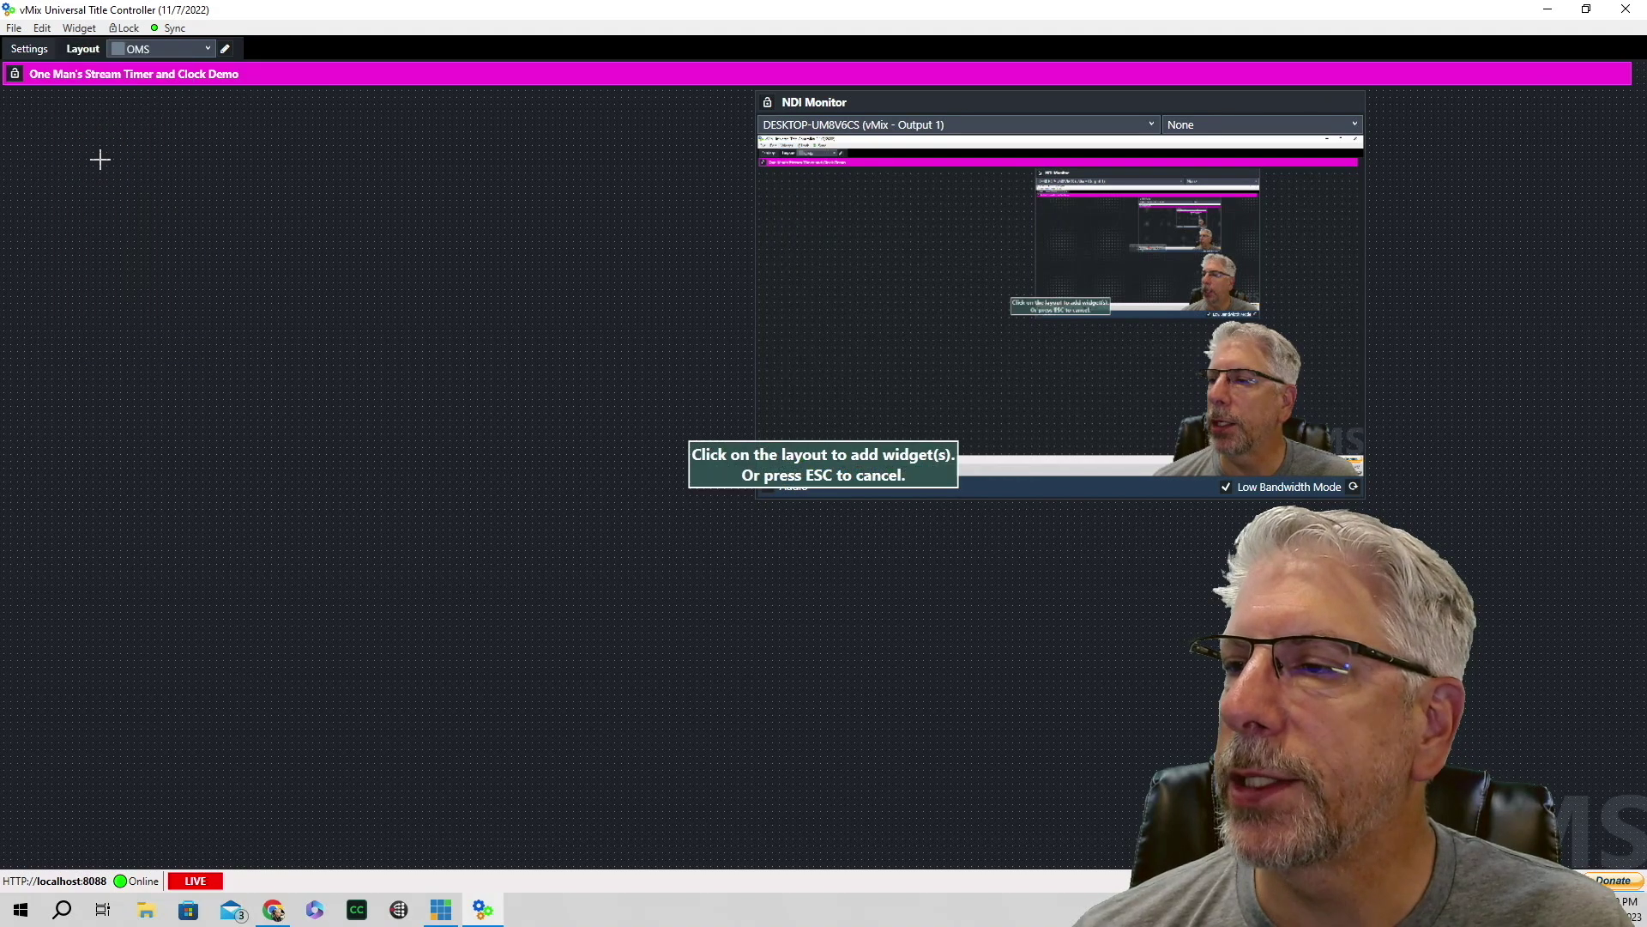
click(74, 133)
click(785, 286)
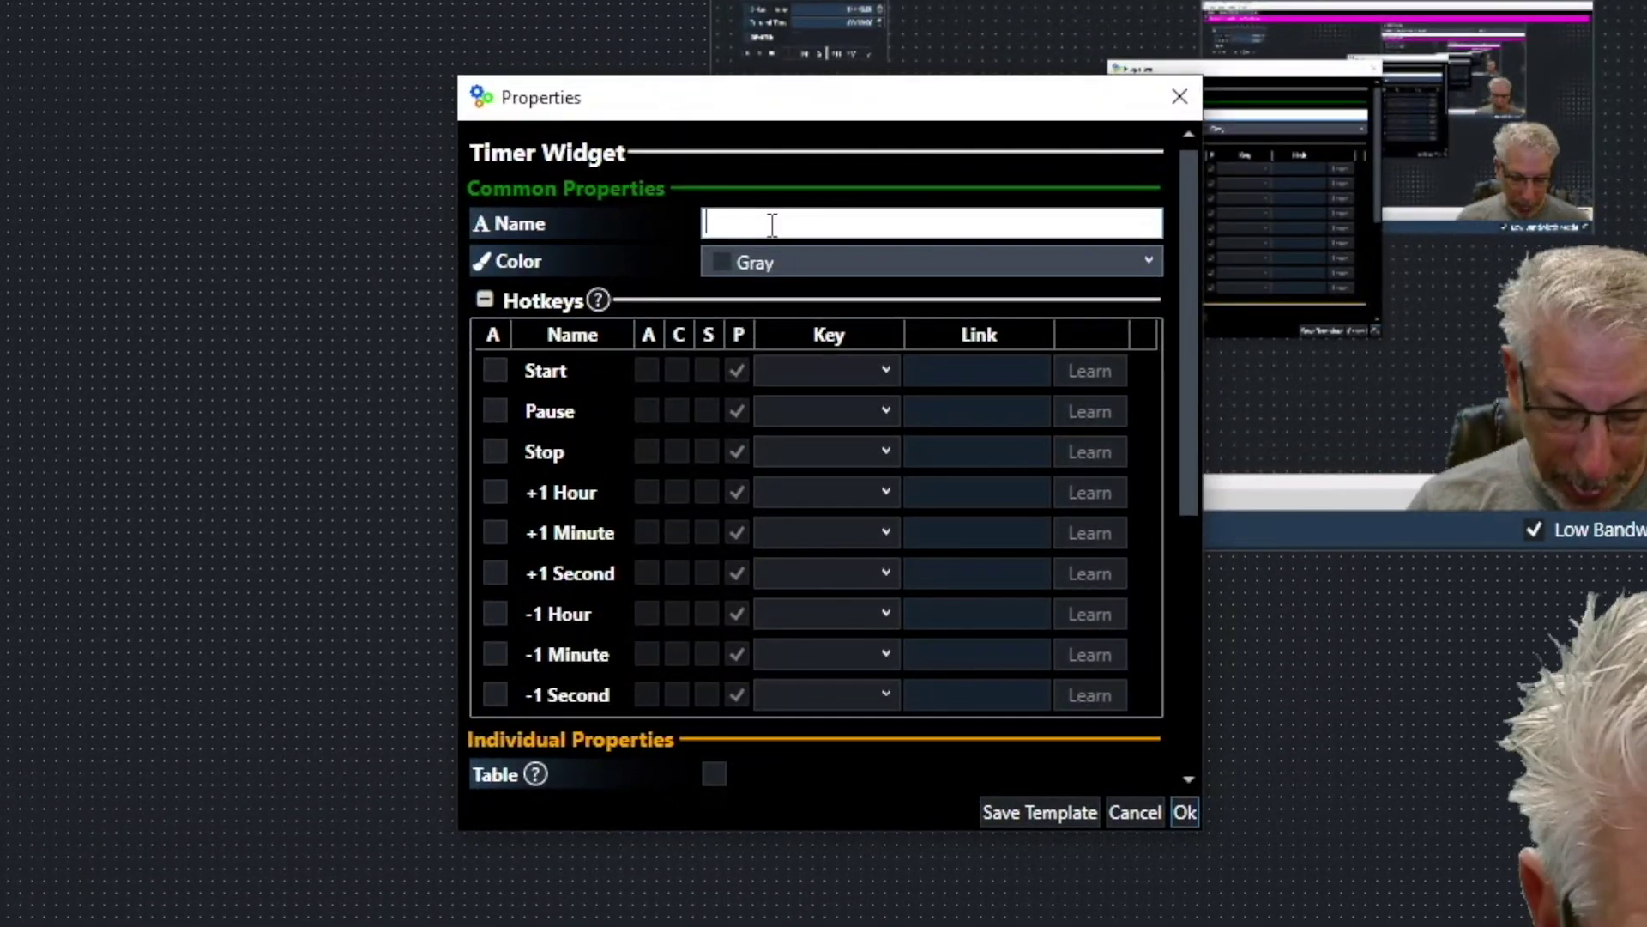
text(Ga)
text(me C)
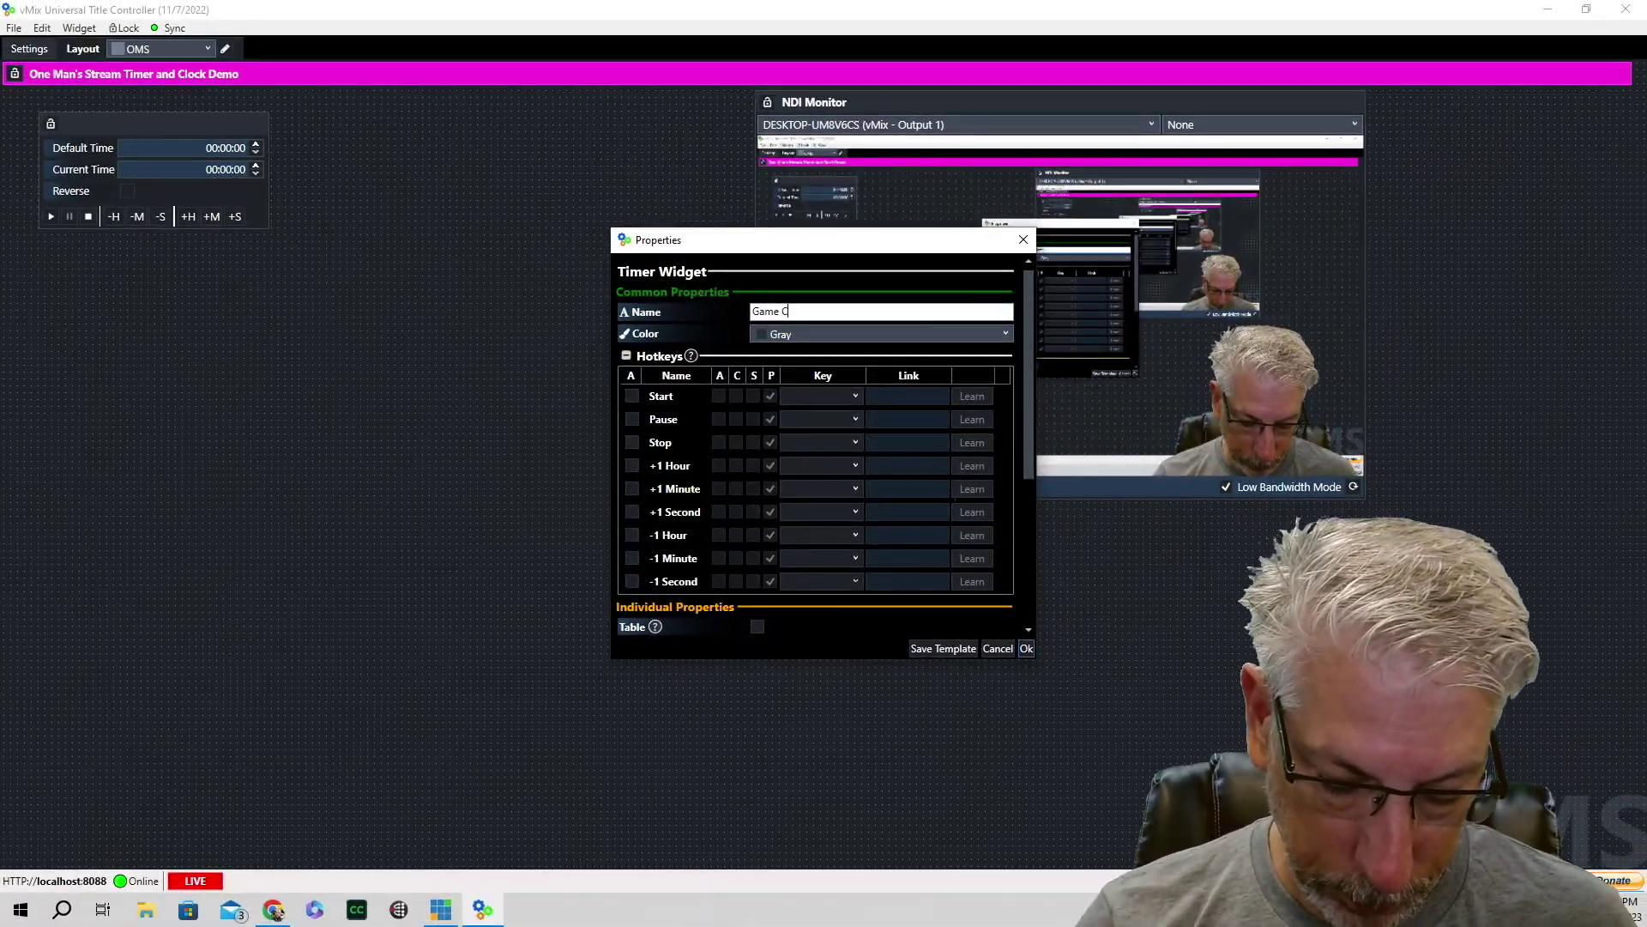
text(lock)
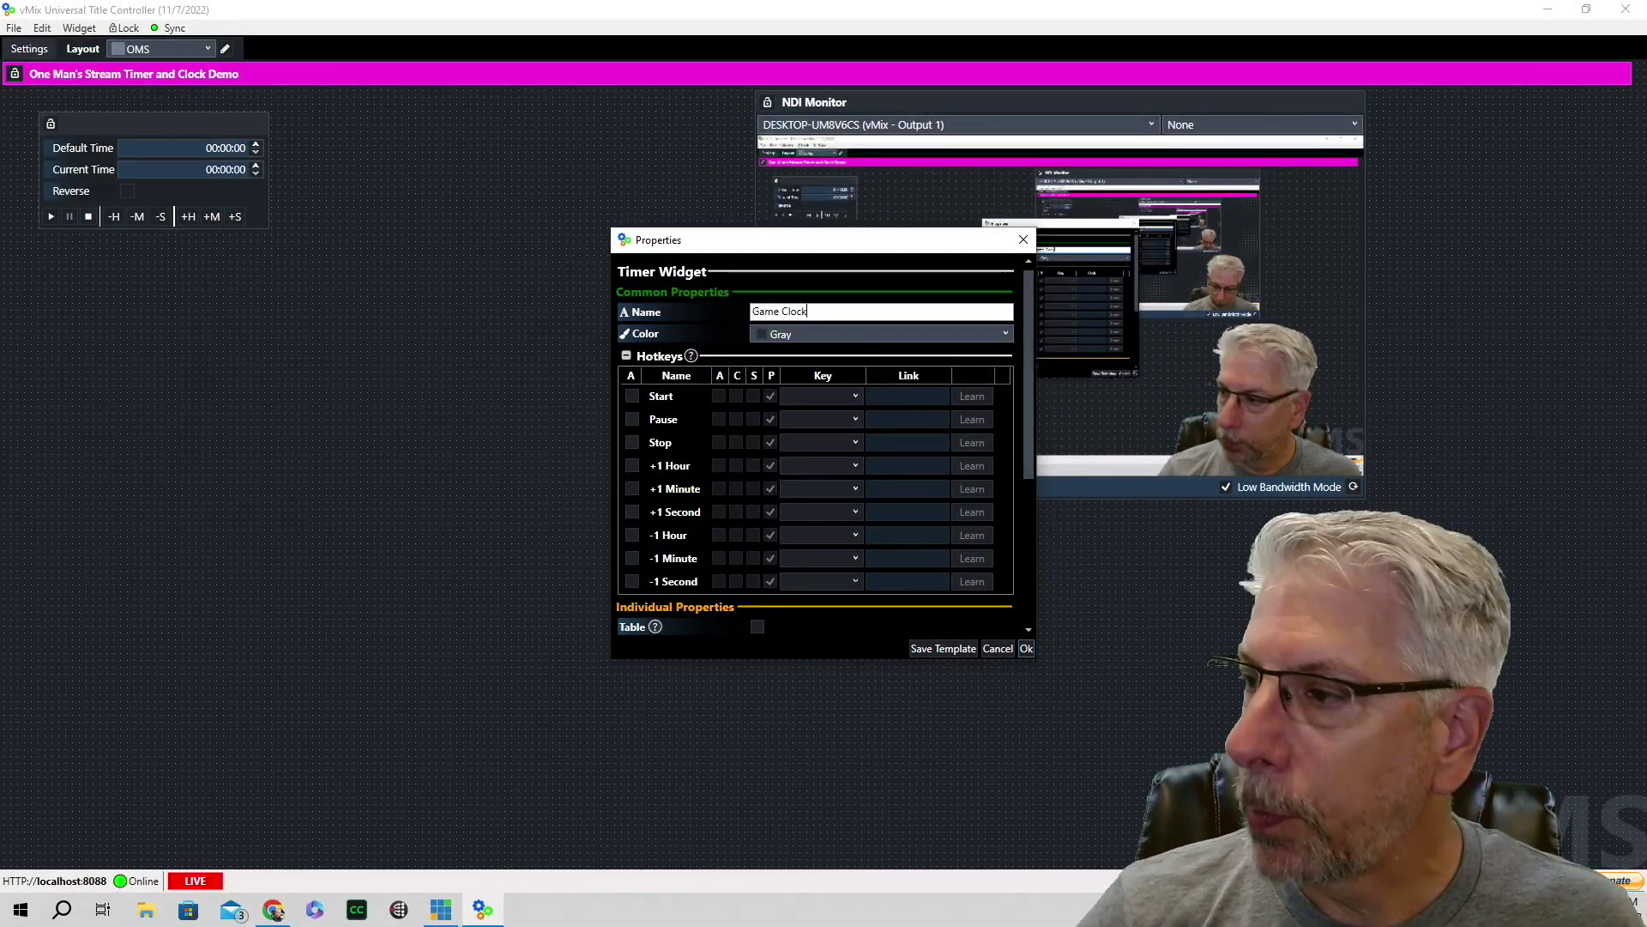
- Enable the Game Clock's Start and Stop hotkeys with the links StartGC and ResetGC, and apply the widget properties
click(633, 397)
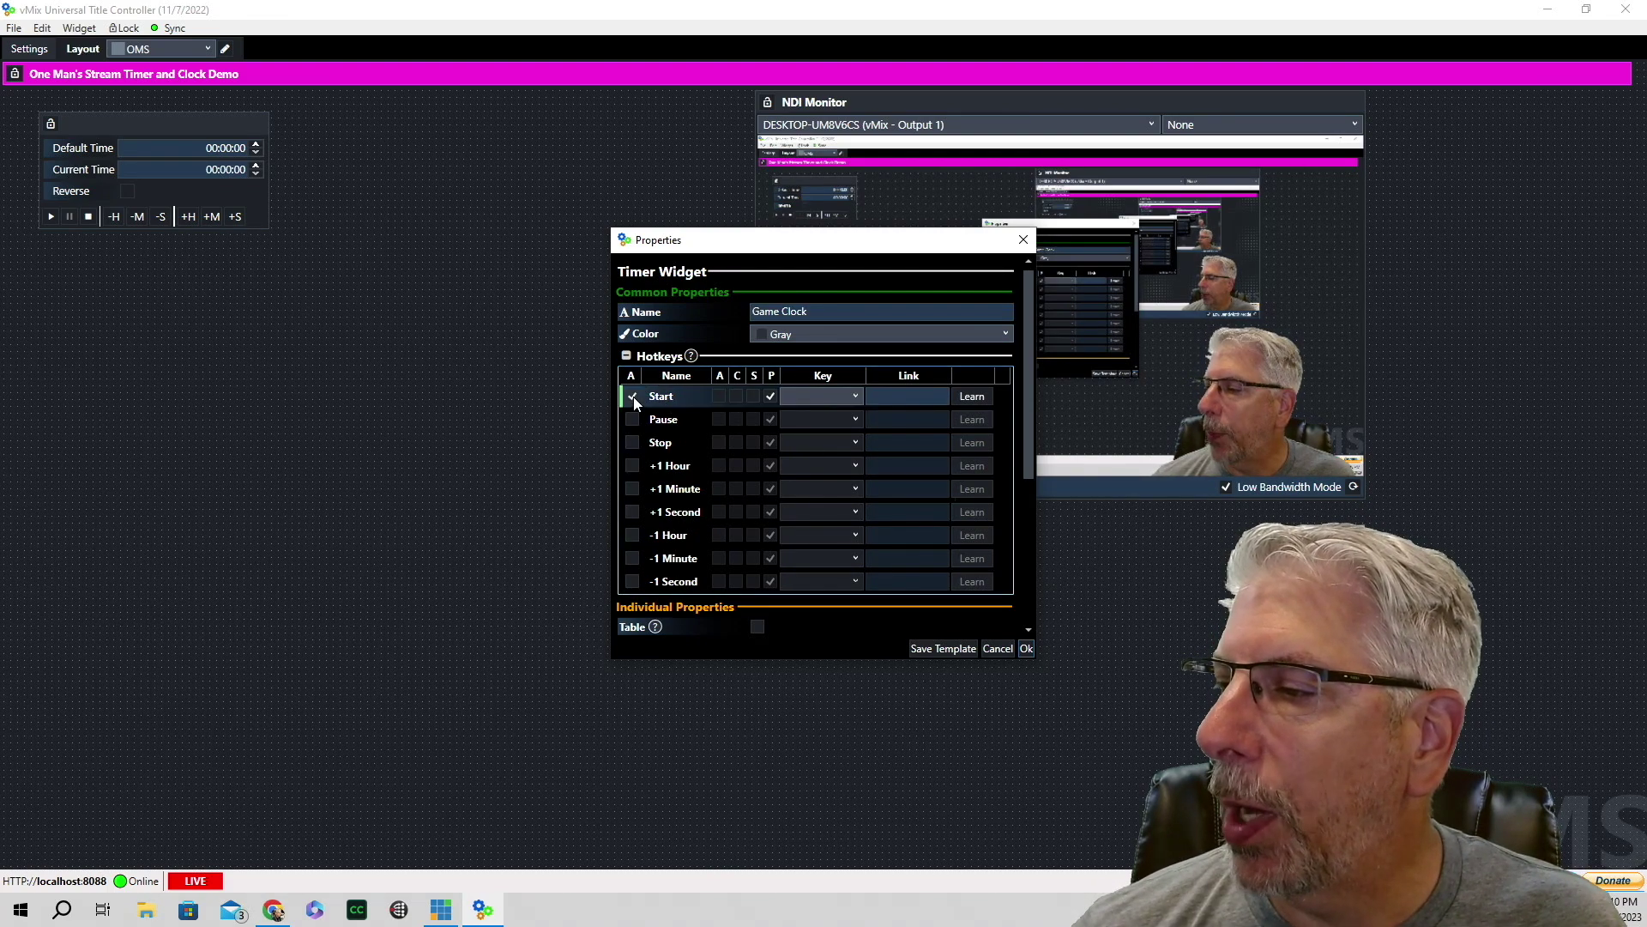
click(633, 442)
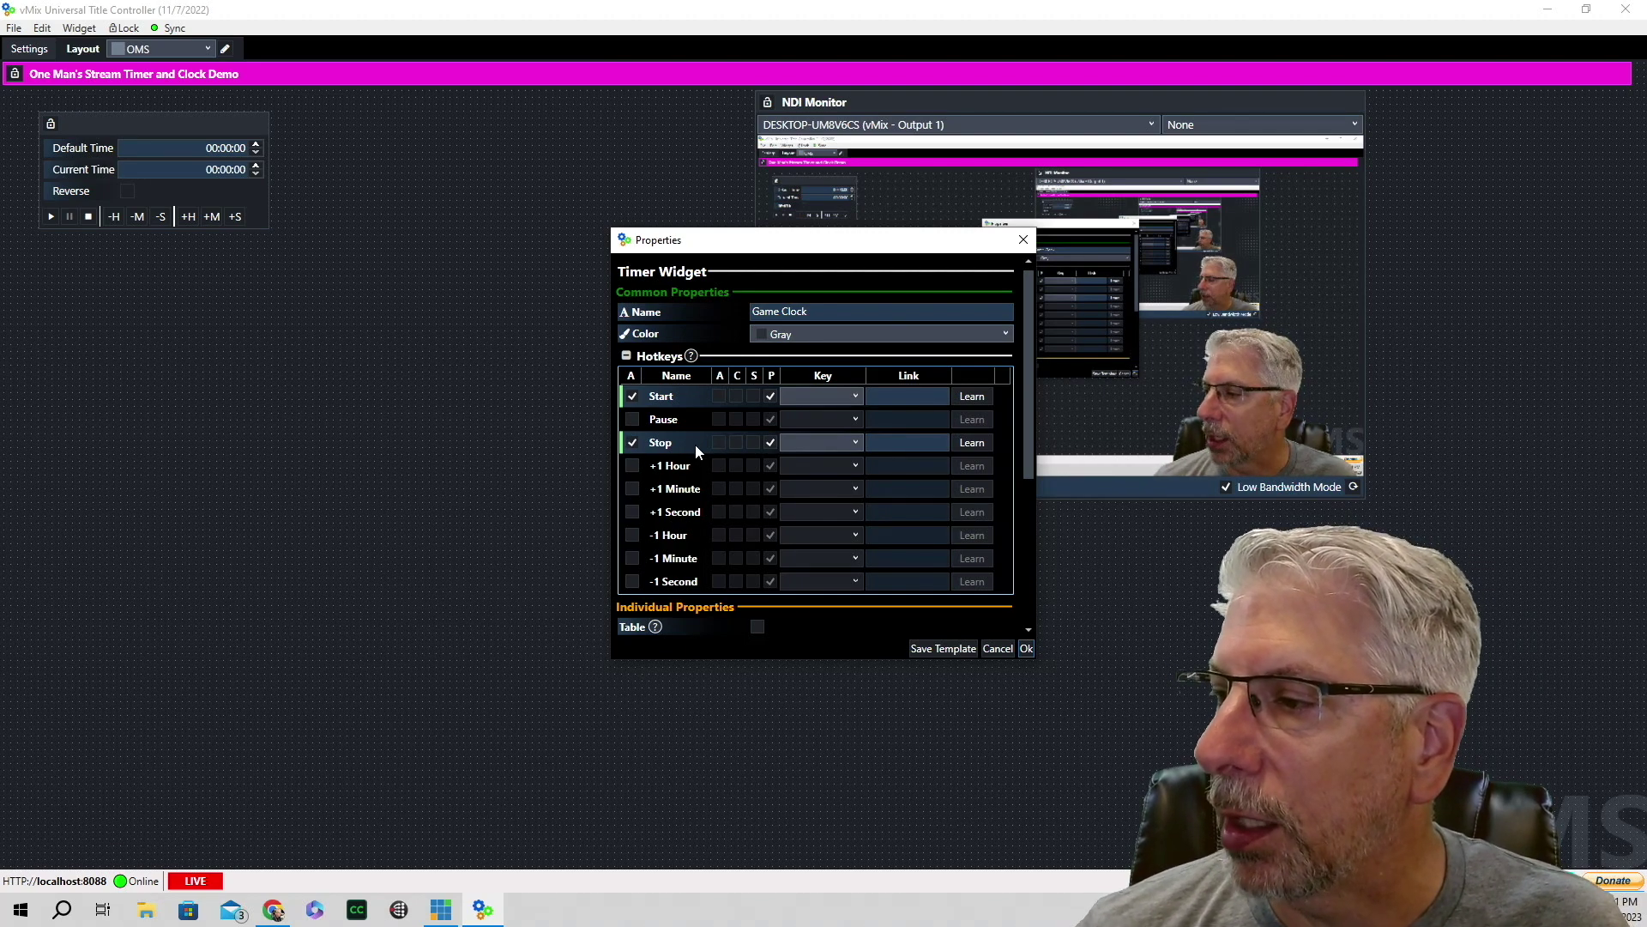
click(930, 397)
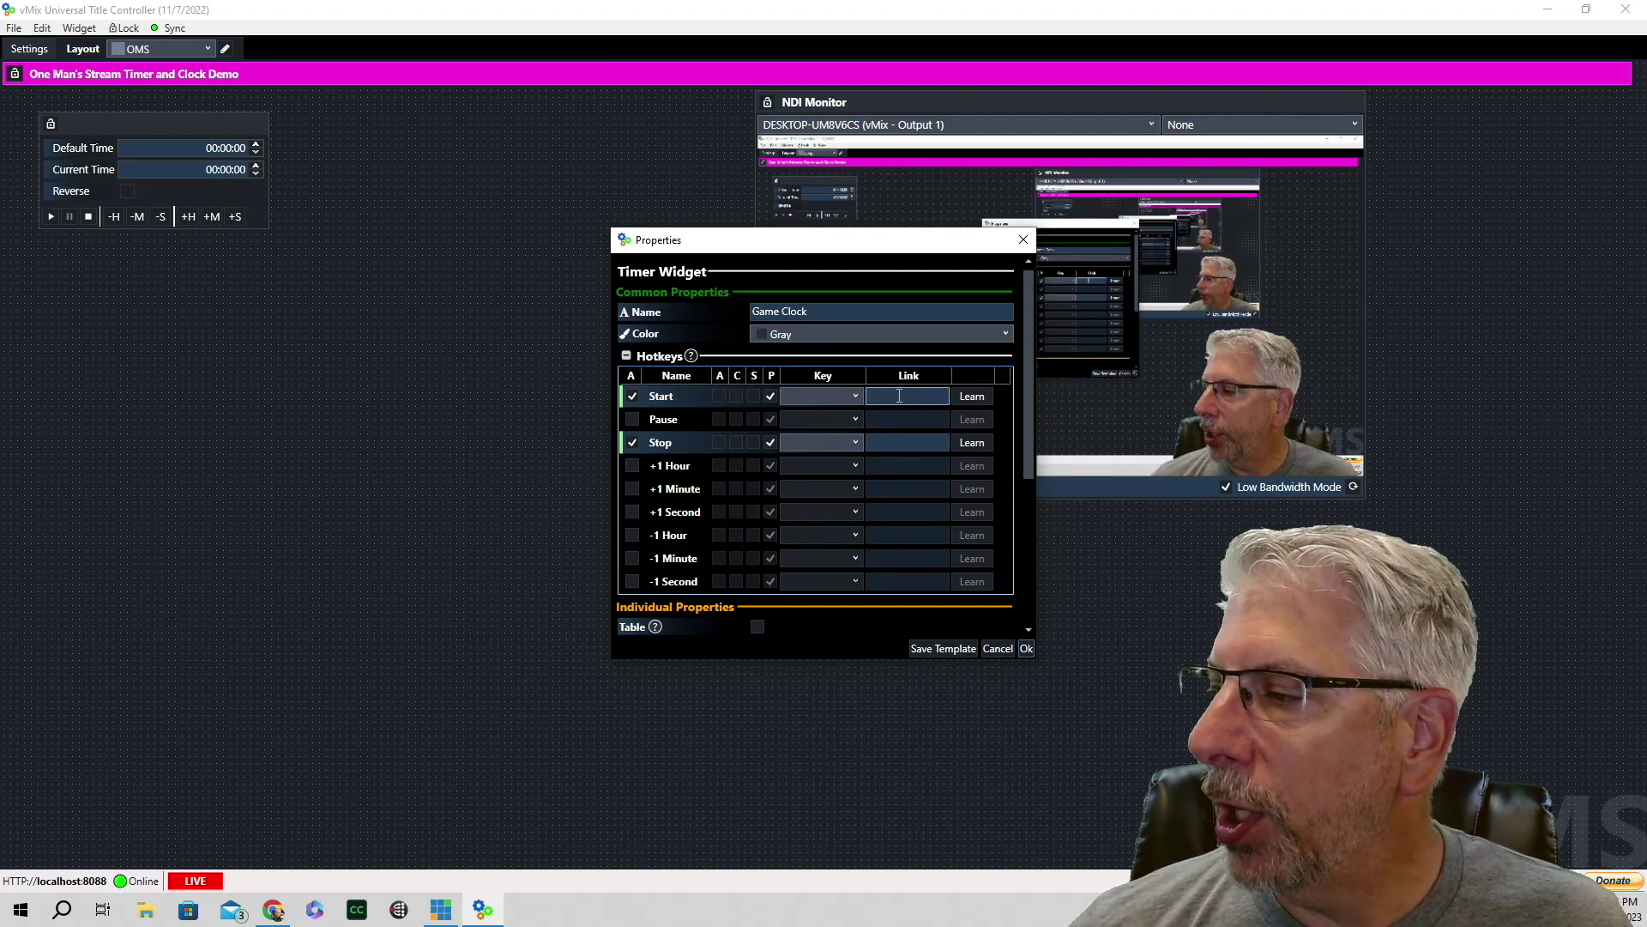
click(900, 396)
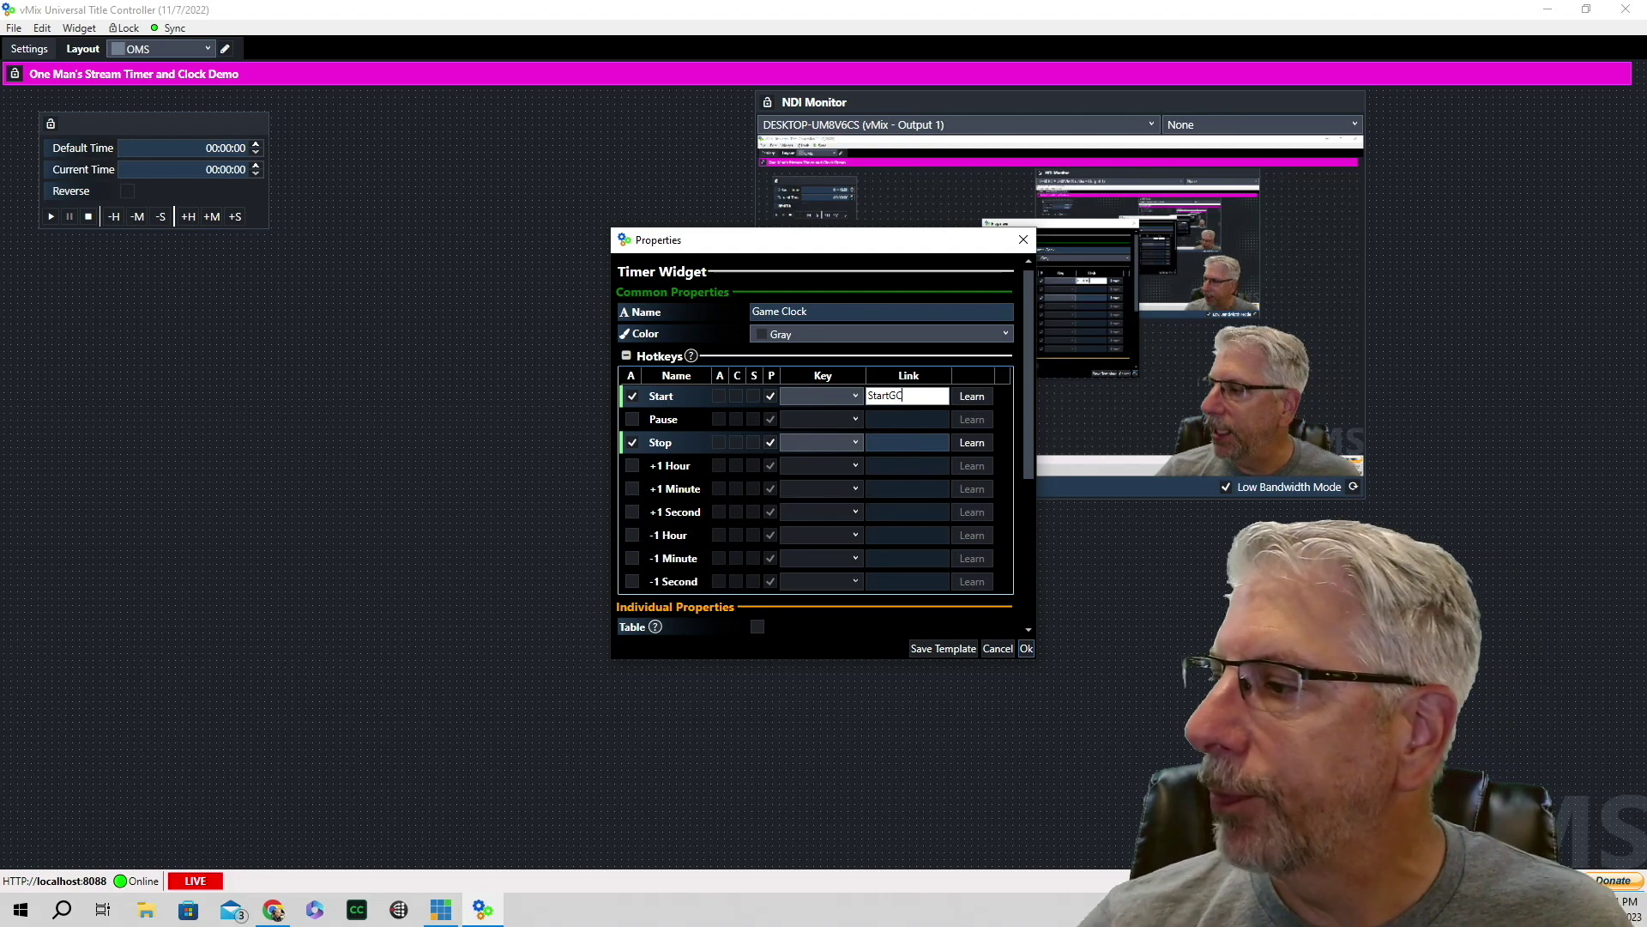
click(896, 444)
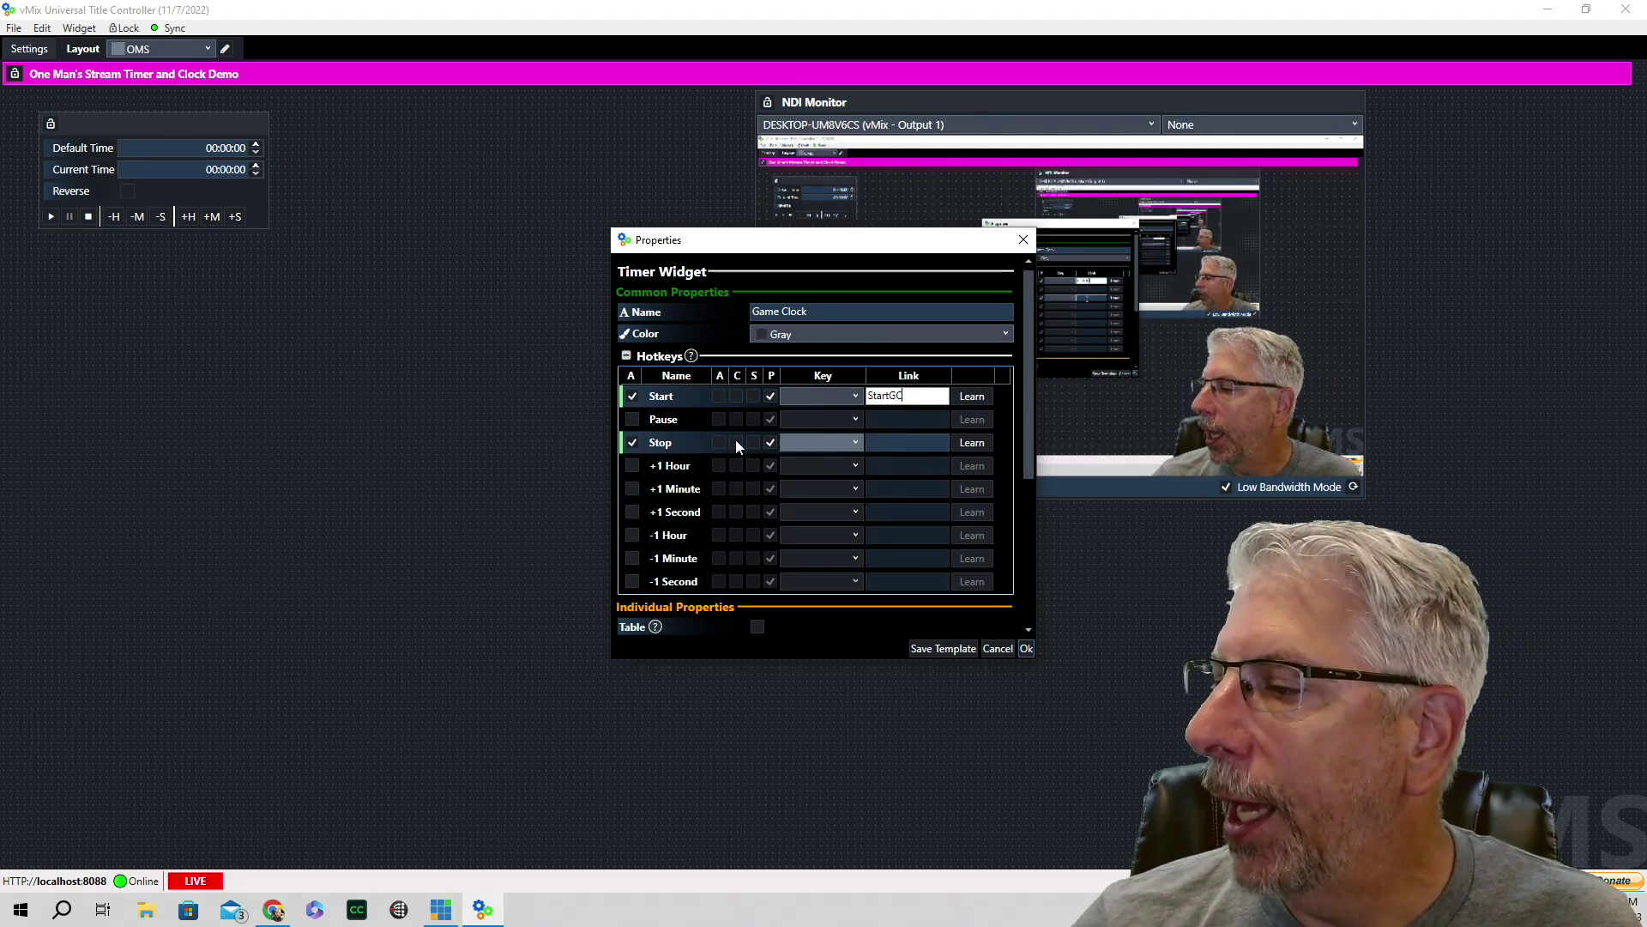
click(888, 441)
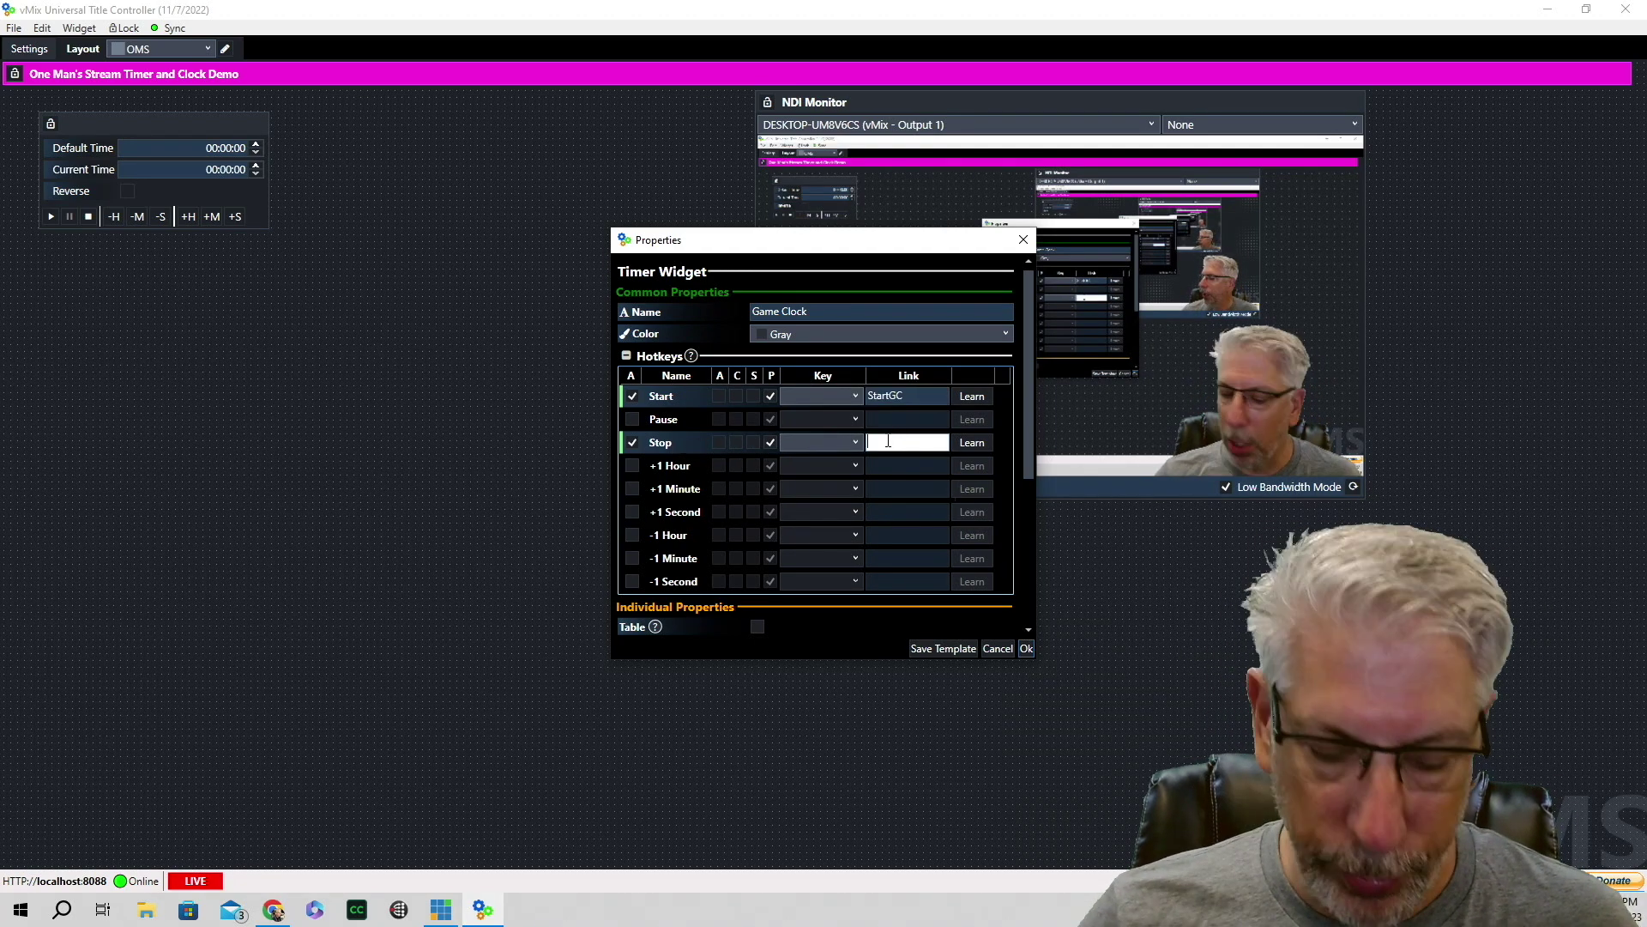
text(Reset)
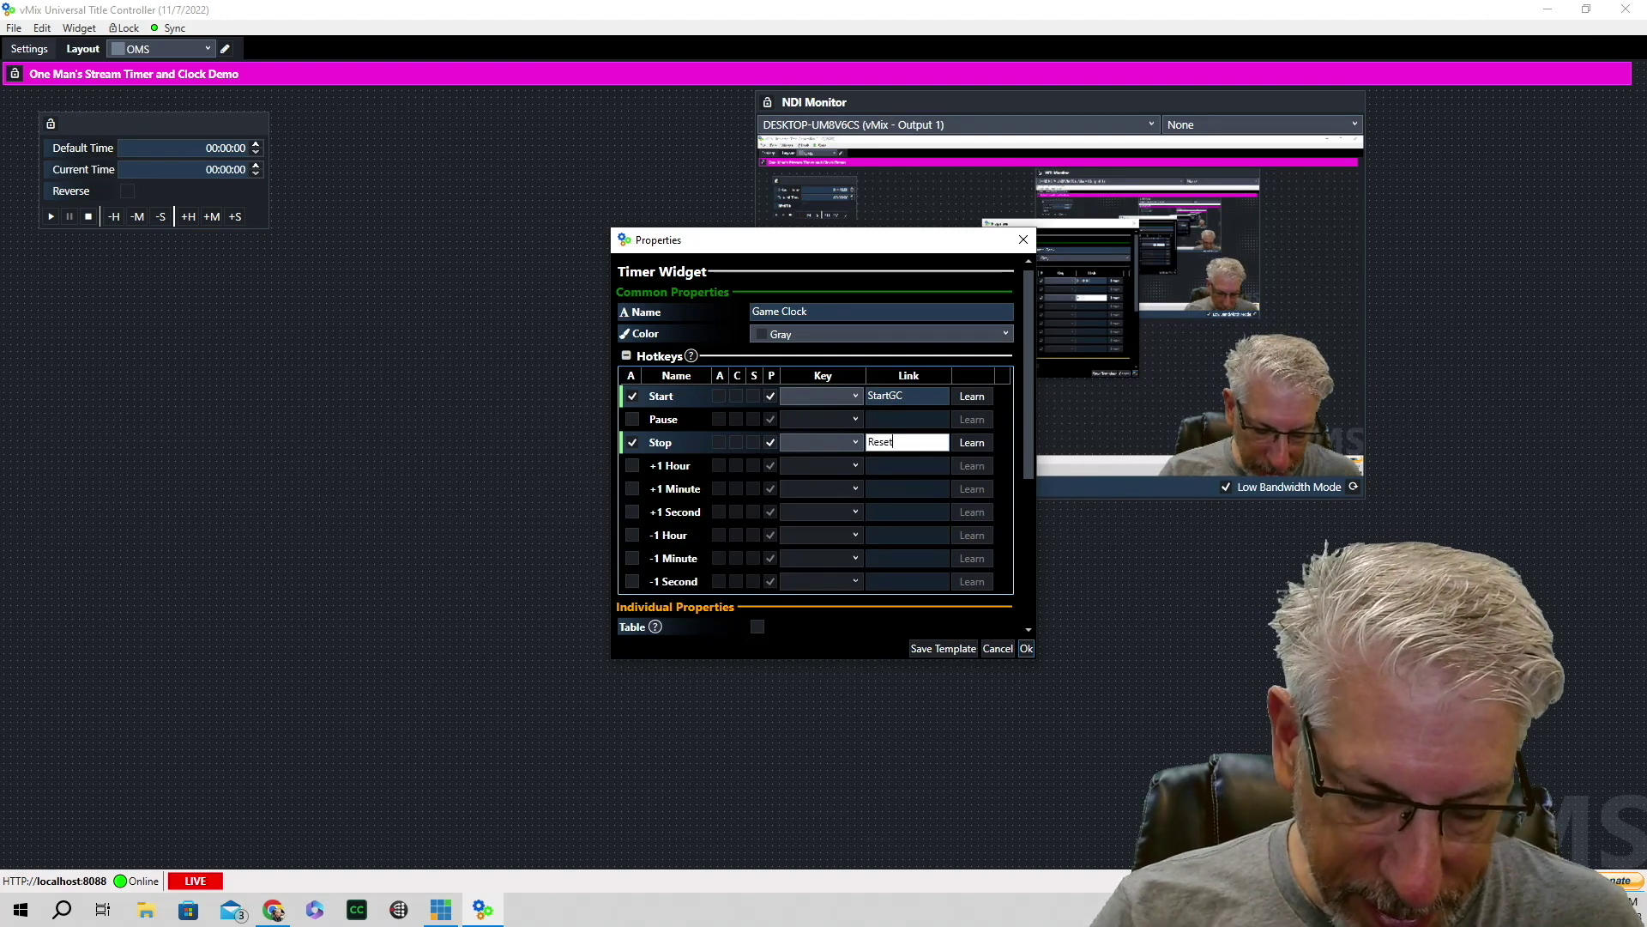
text(GC)
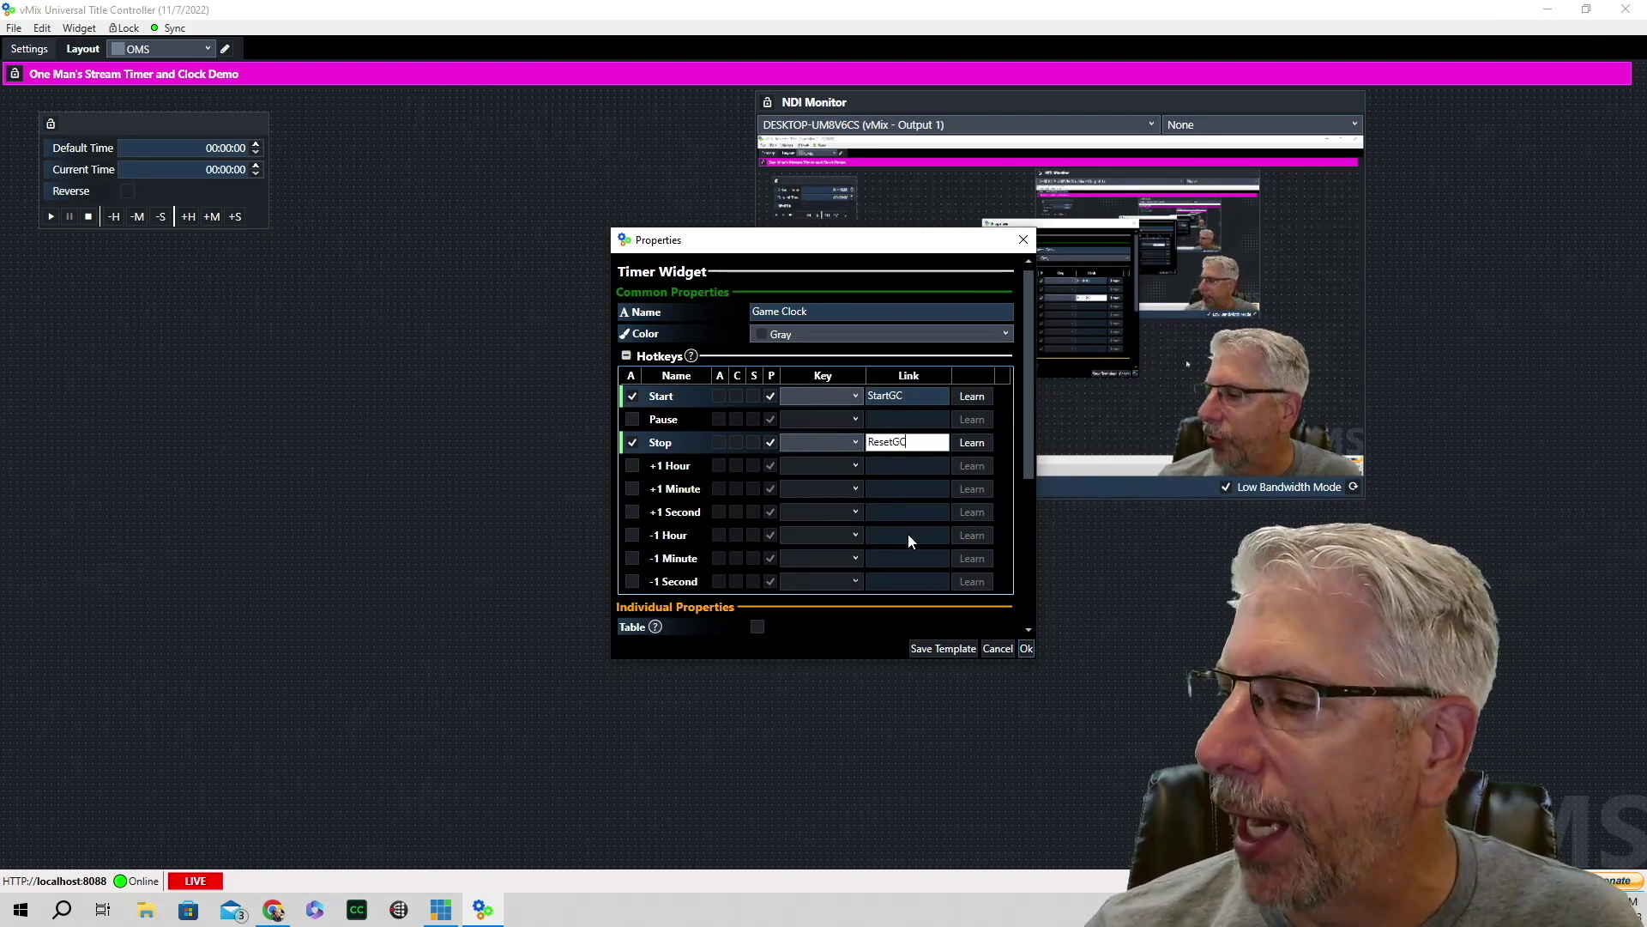
scroll(1026, 635, down, 5)
click(1027, 648)
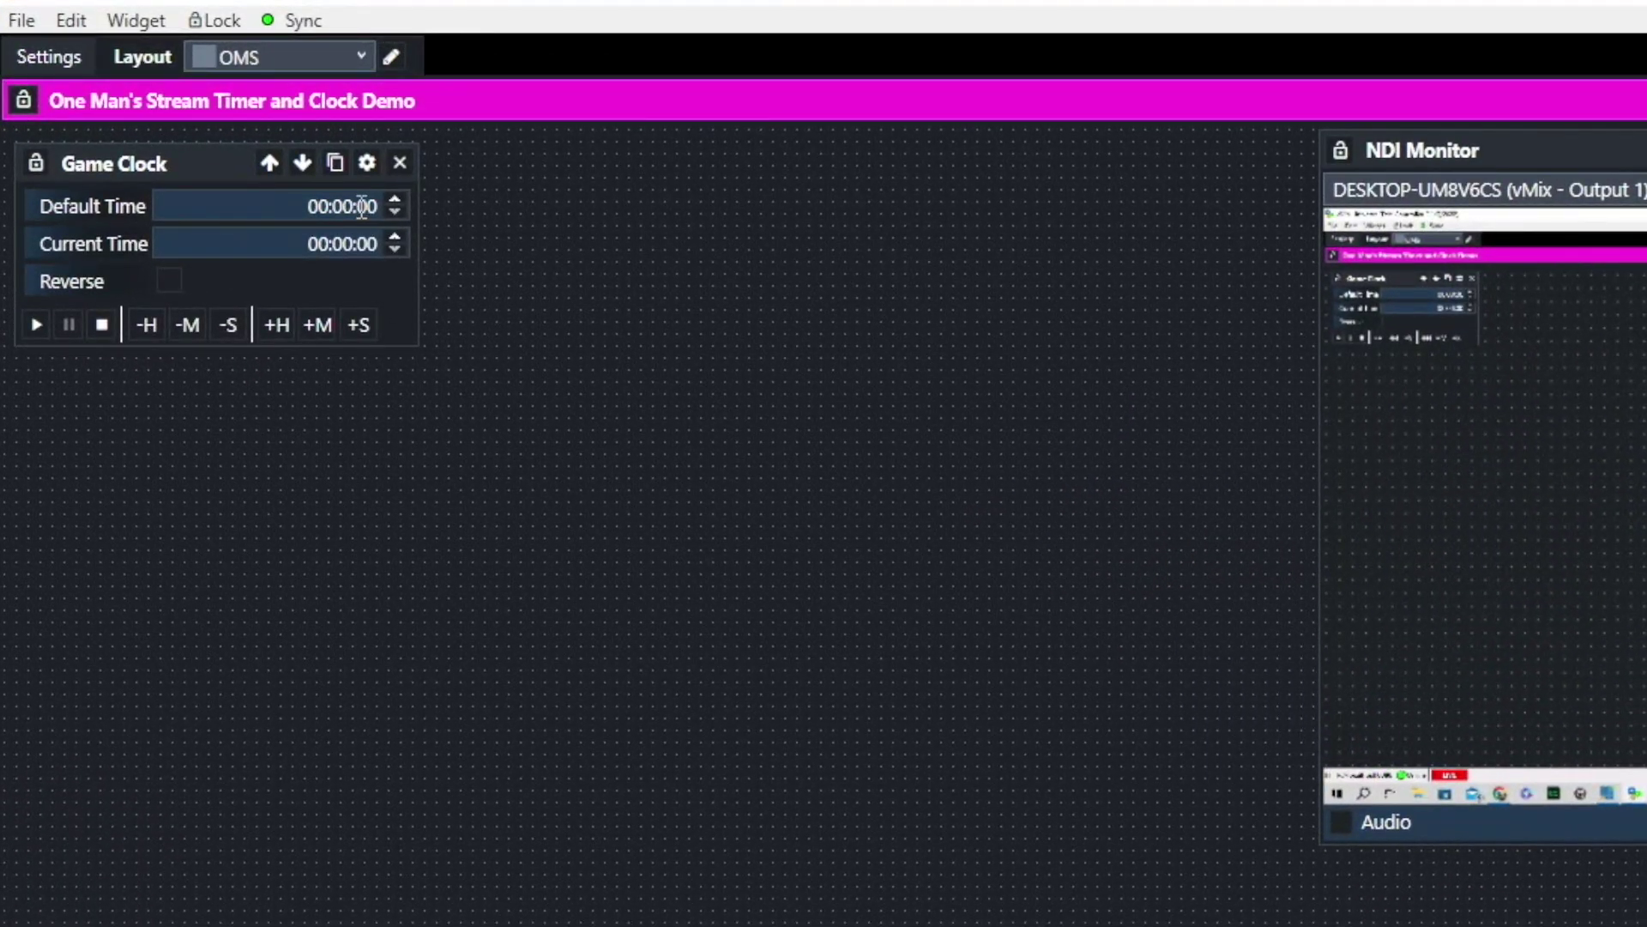
- Set the Game Clock's default time to 00:00:20 and test it by starting and stopping the count
double_click(367, 207)
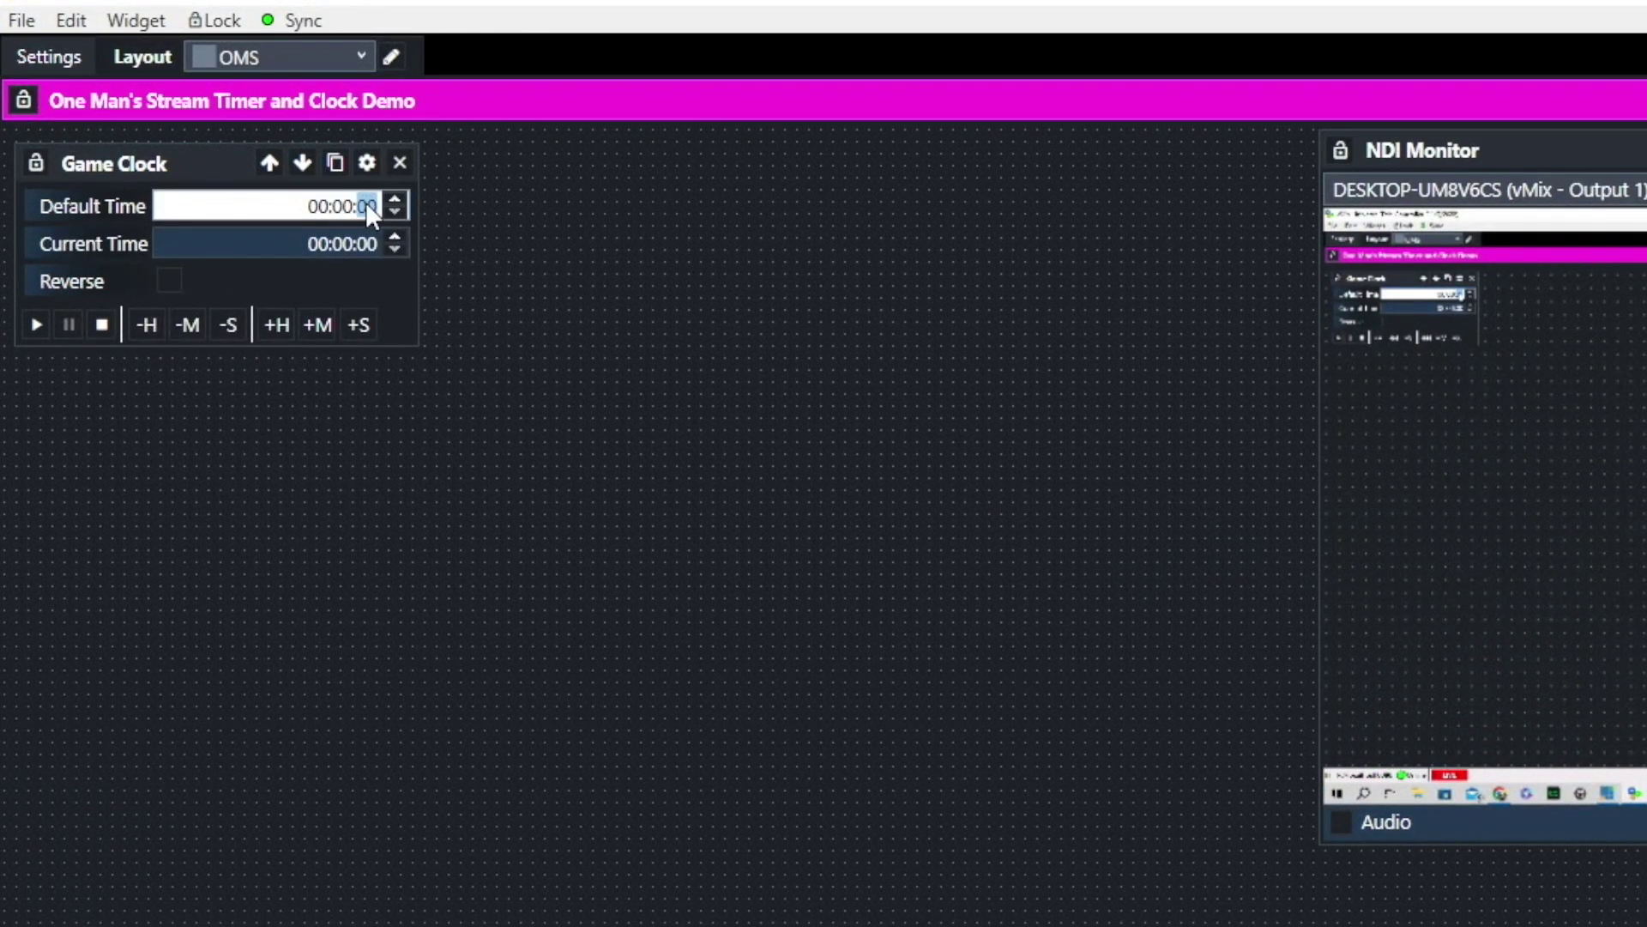
text(20)
click(96, 333)
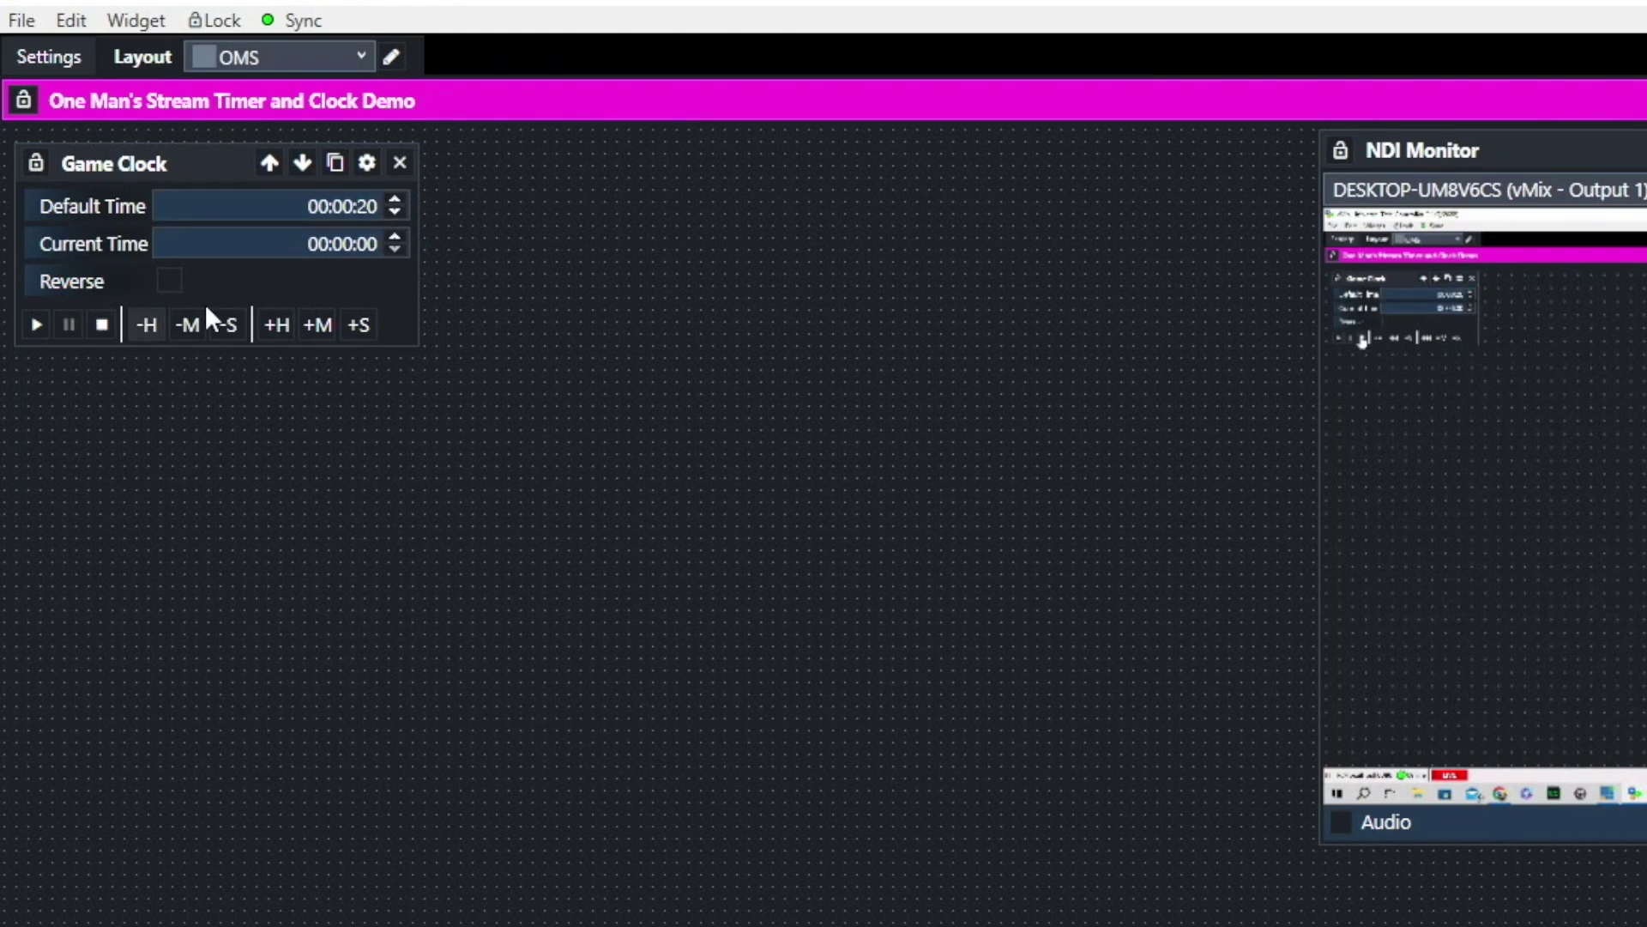
click(35, 325)
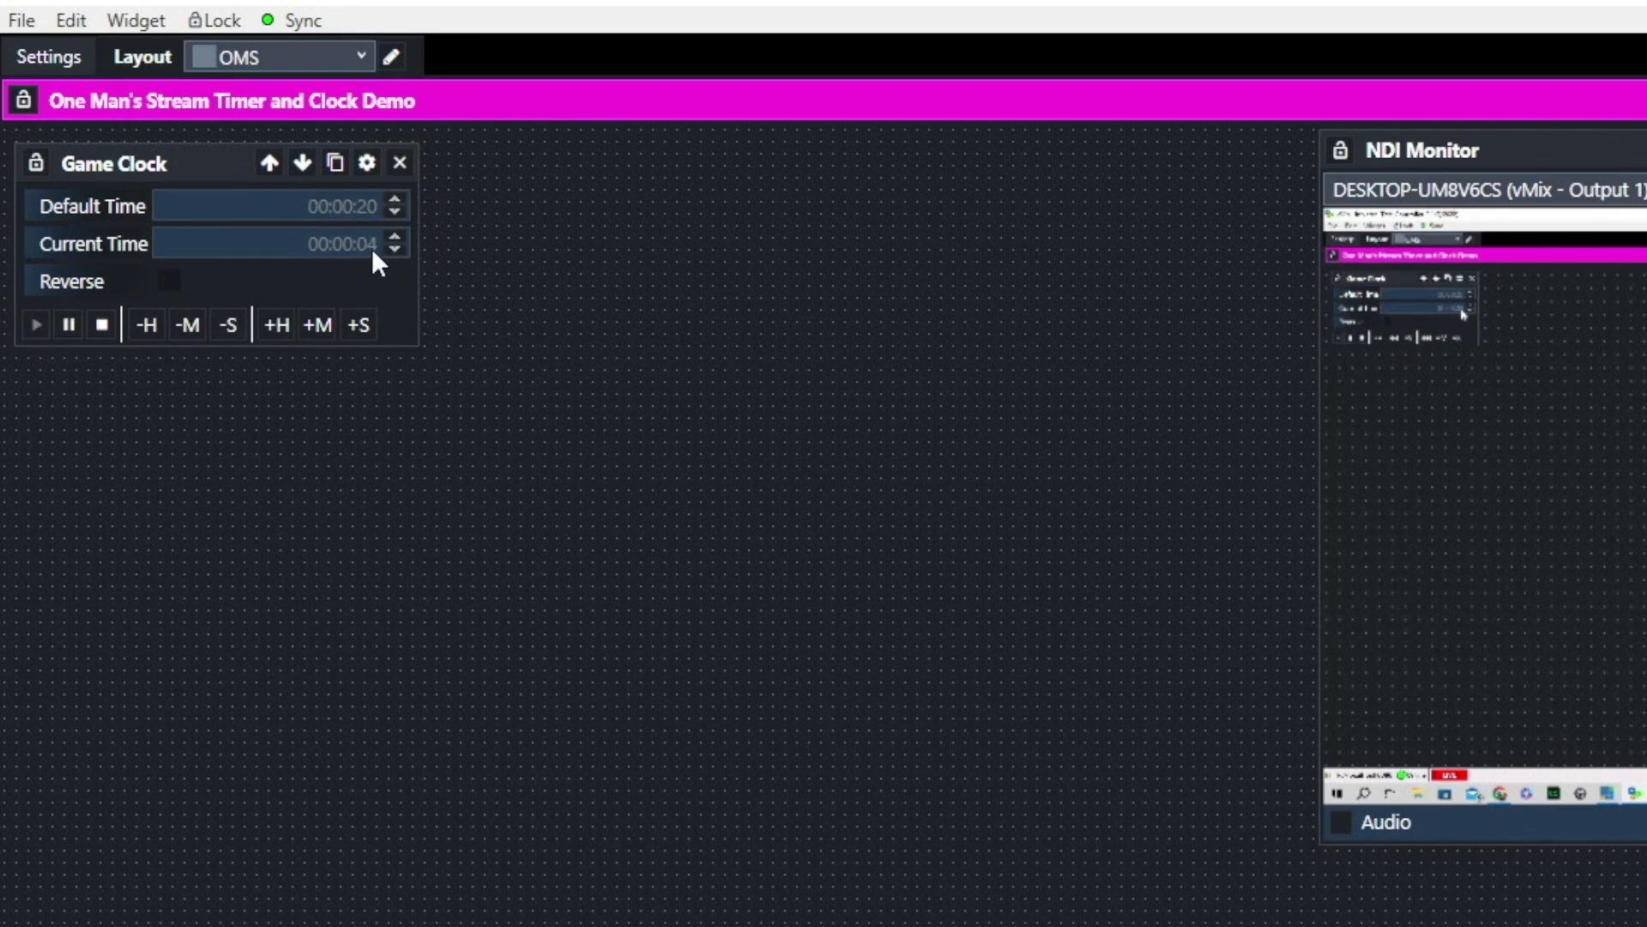
click(102, 328)
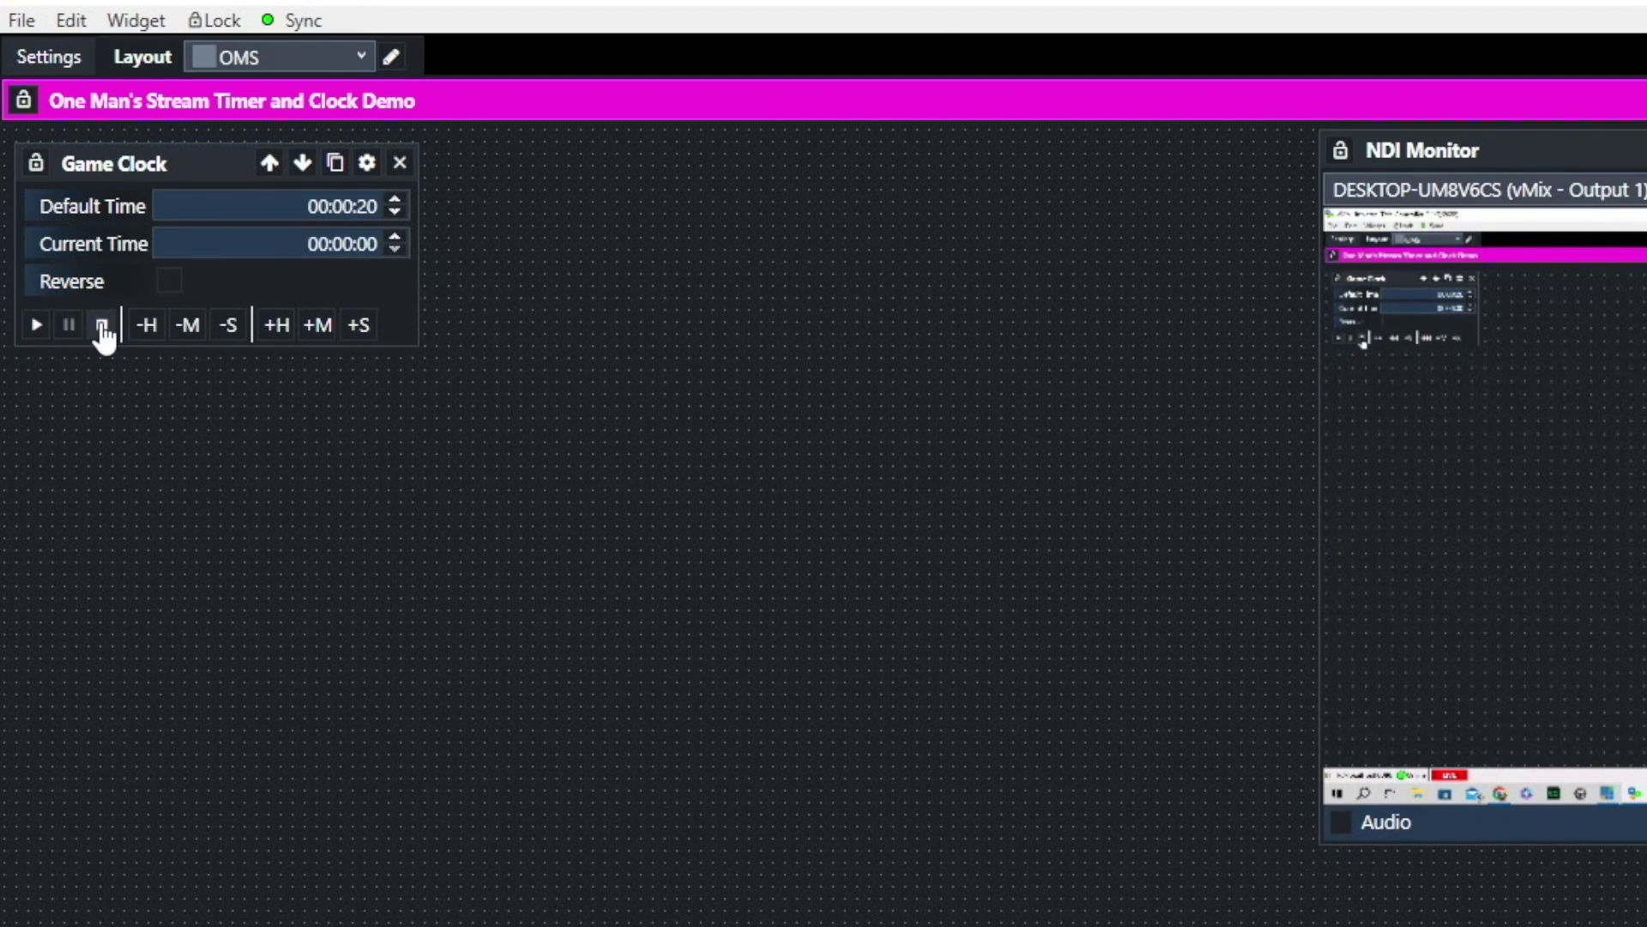
- Enable reverse counting on the Game Clock, run the countdown for a few seconds and pause it
click(170, 283)
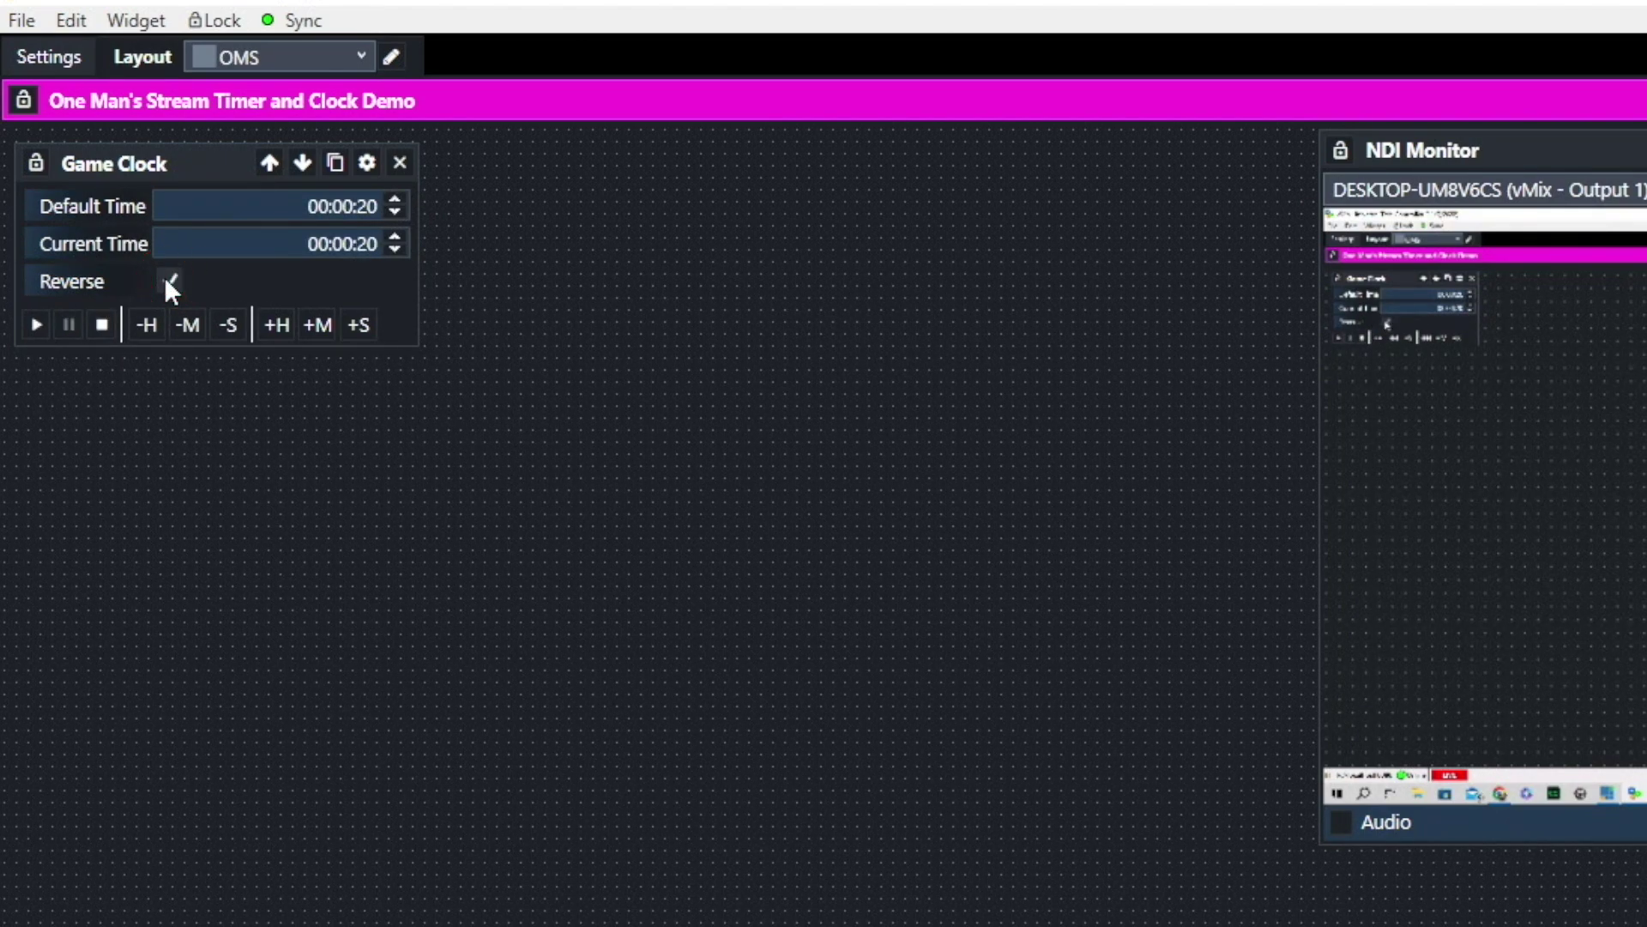
click(36, 328)
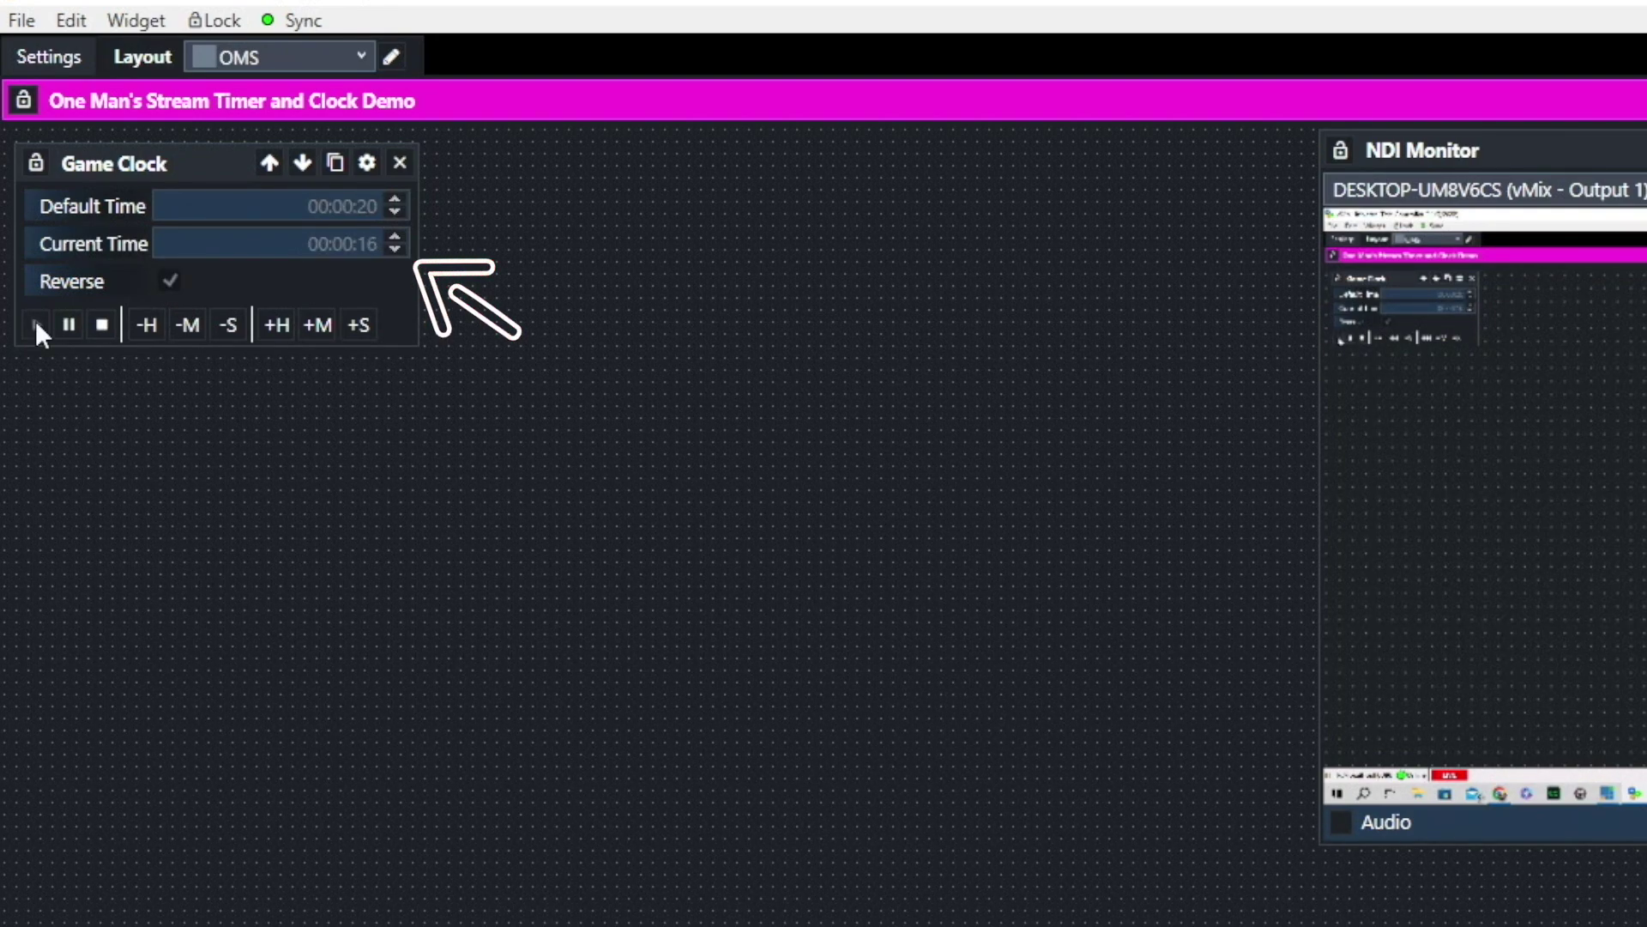
click(70, 325)
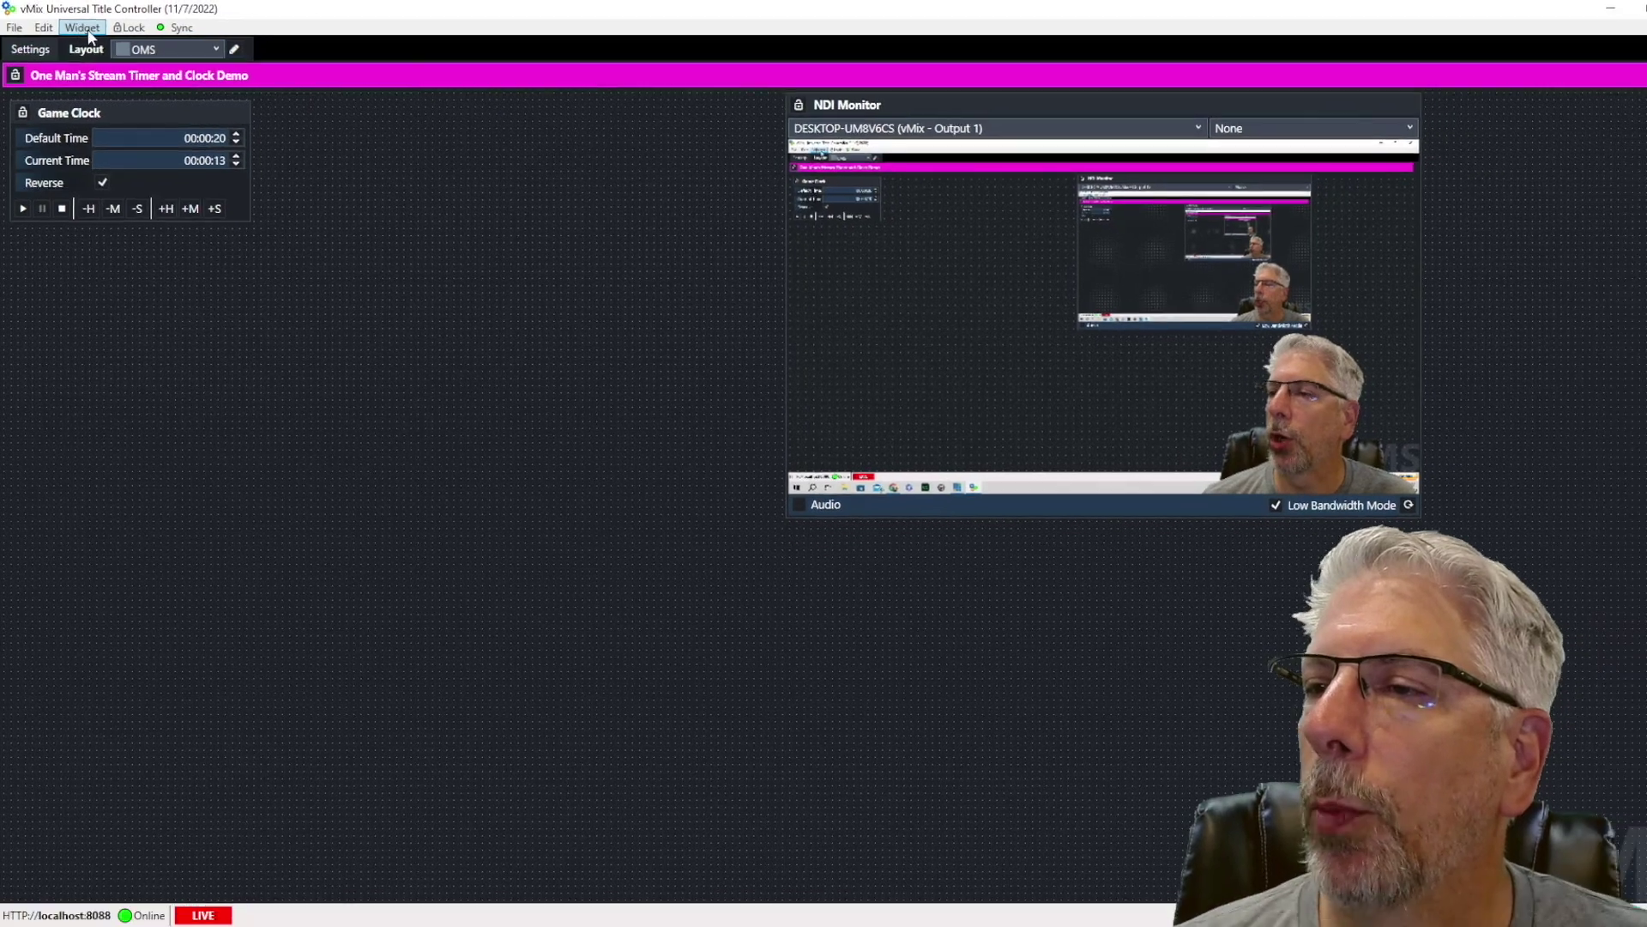
- Add a second Timer widget beside the Game Clock and name it Shot Clock
click(84, 28)
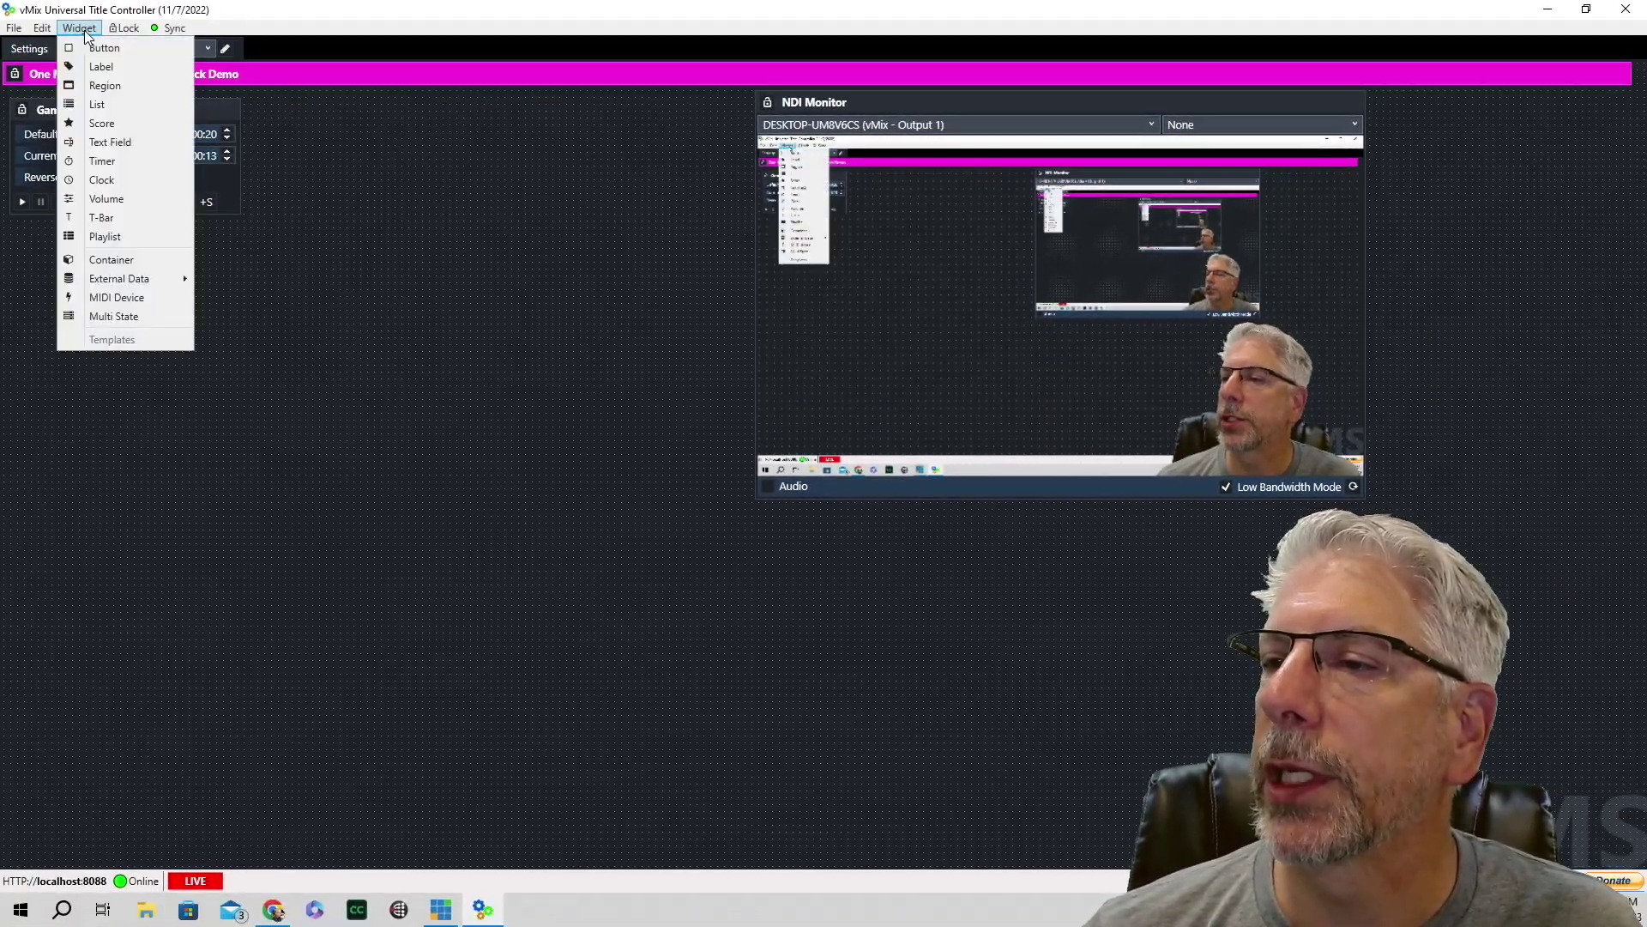
click(102, 161)
click(372, 103)
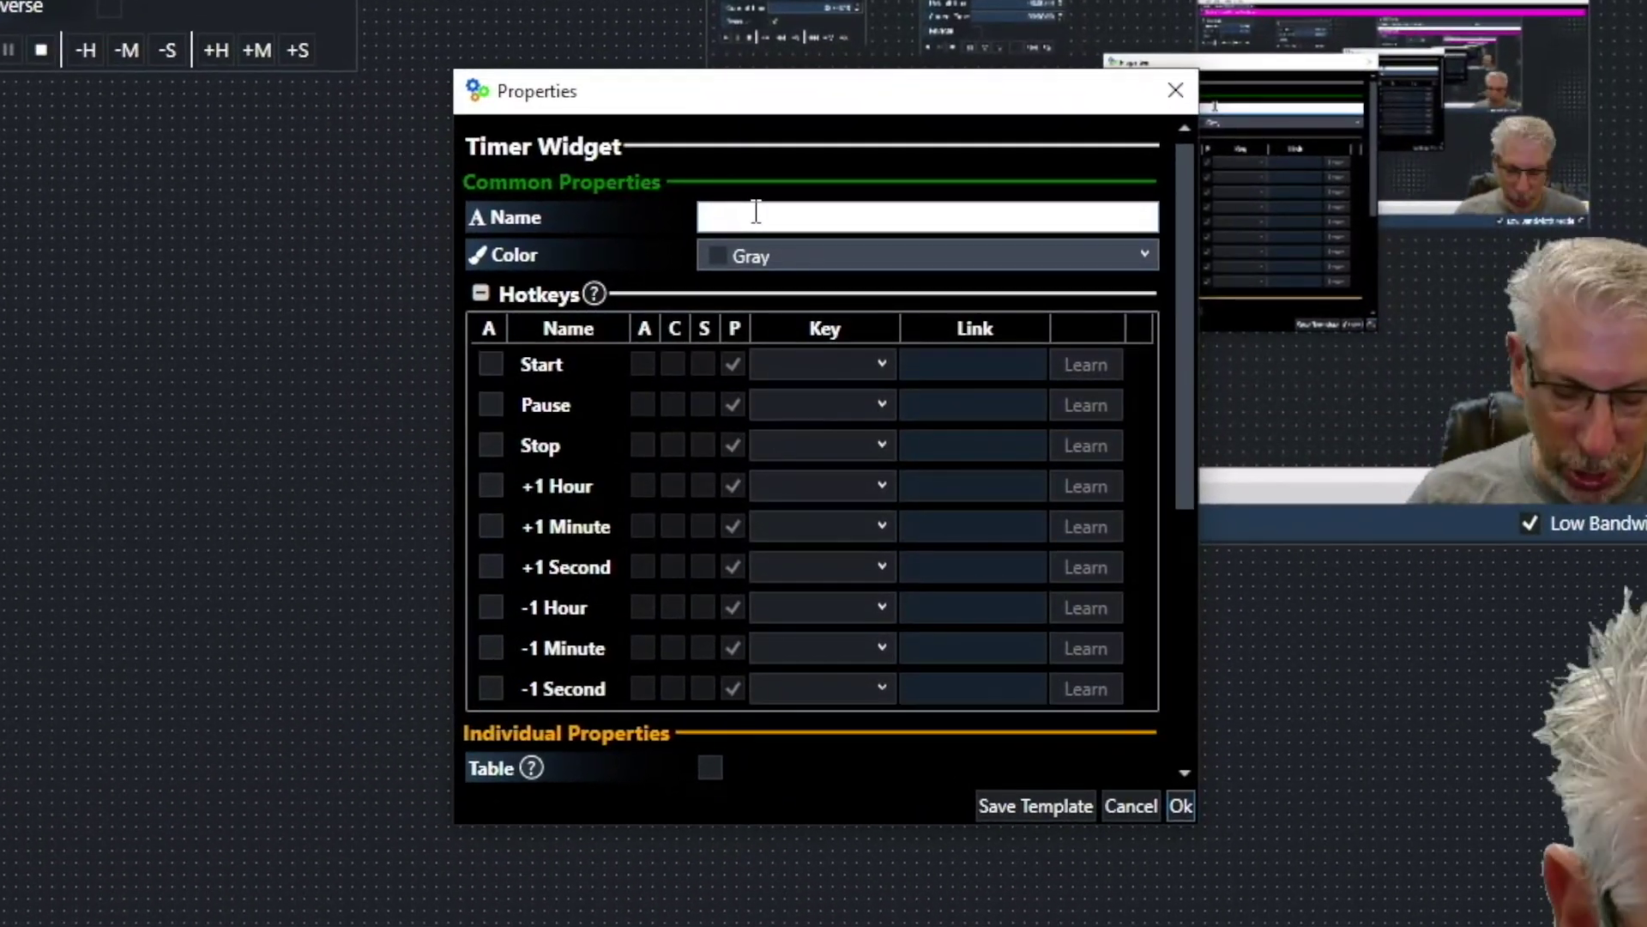
text(Shot )
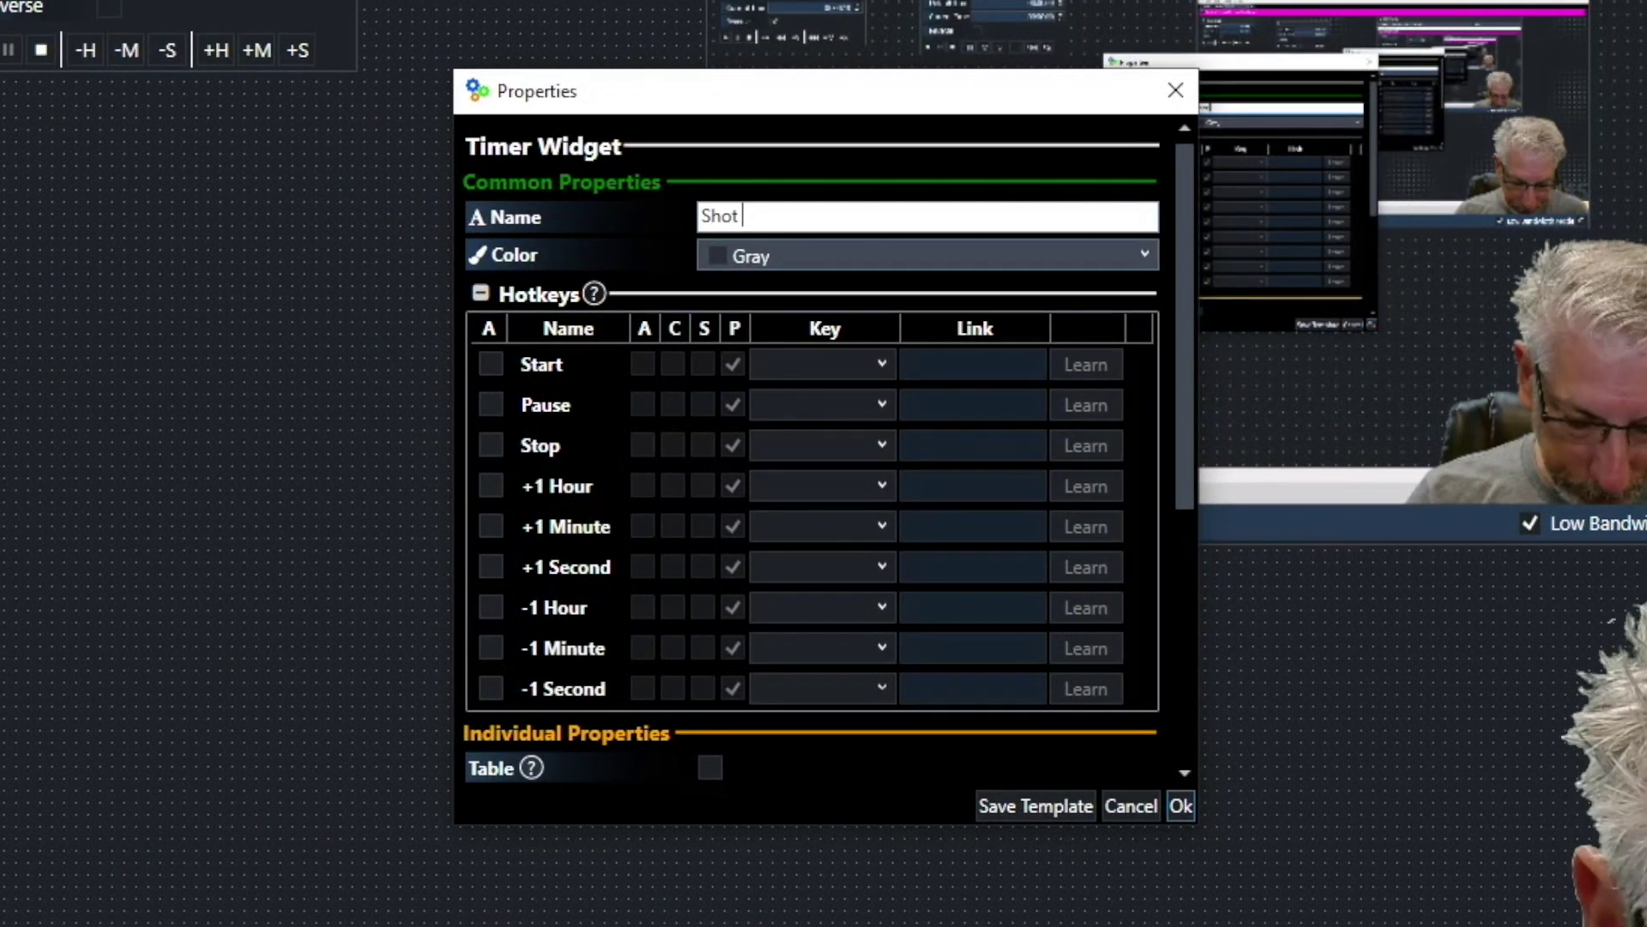
text(Clock)
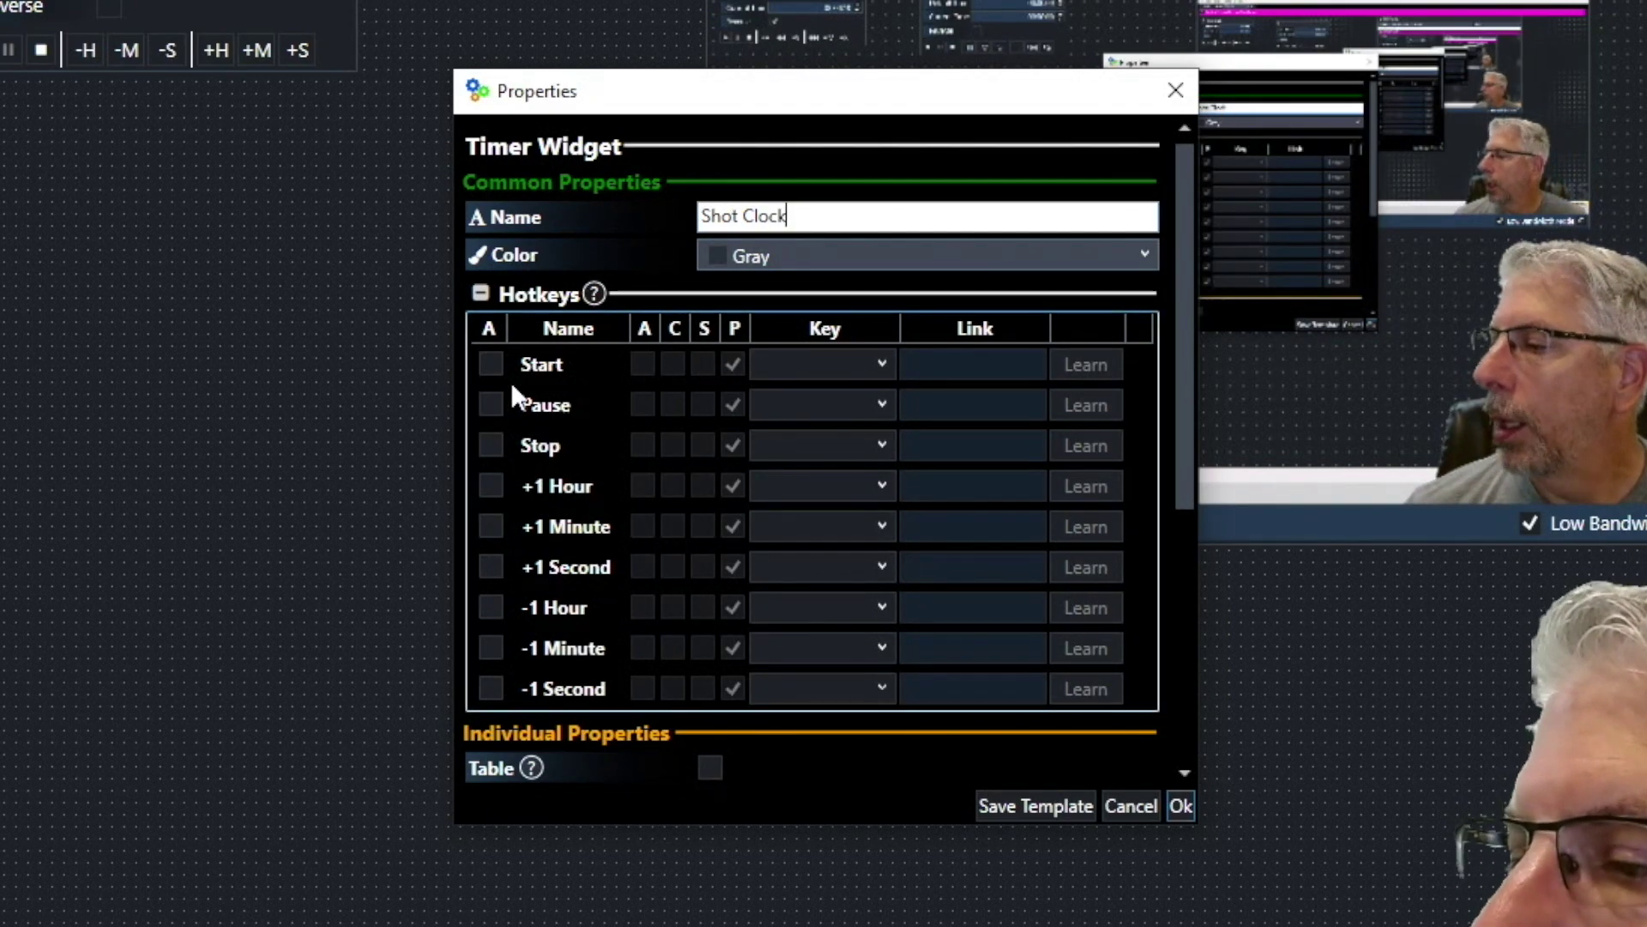
- Enable the Shot Clock's Start and Stop hotkeys and set the Start link to StartSc
click(492, 361)
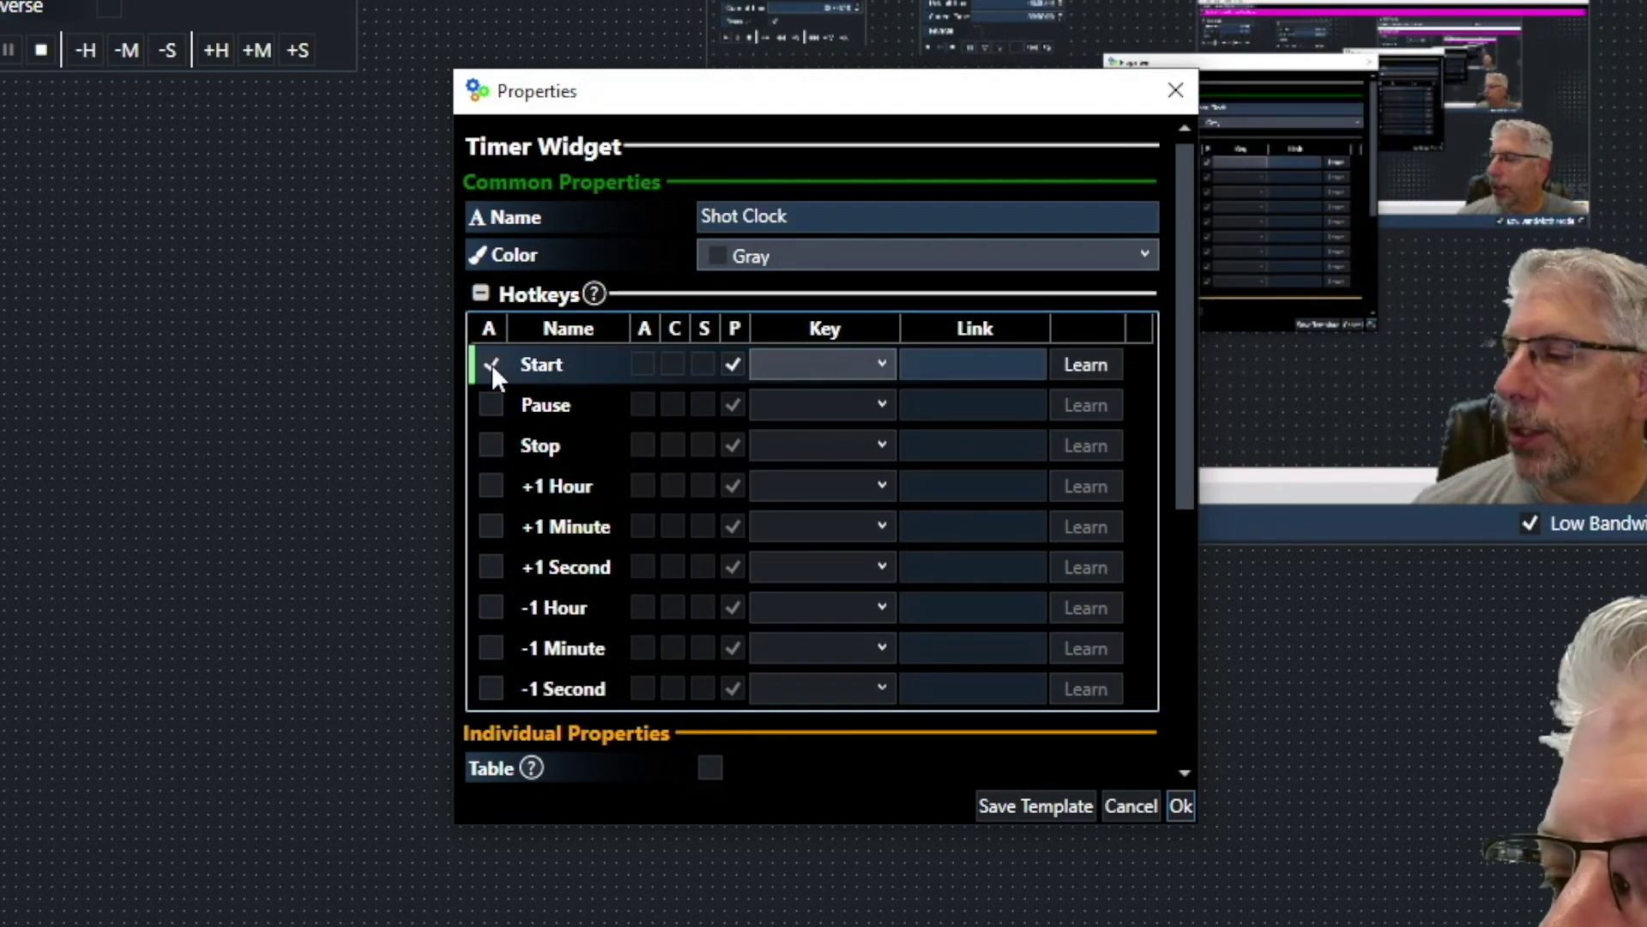
click(493, 445)
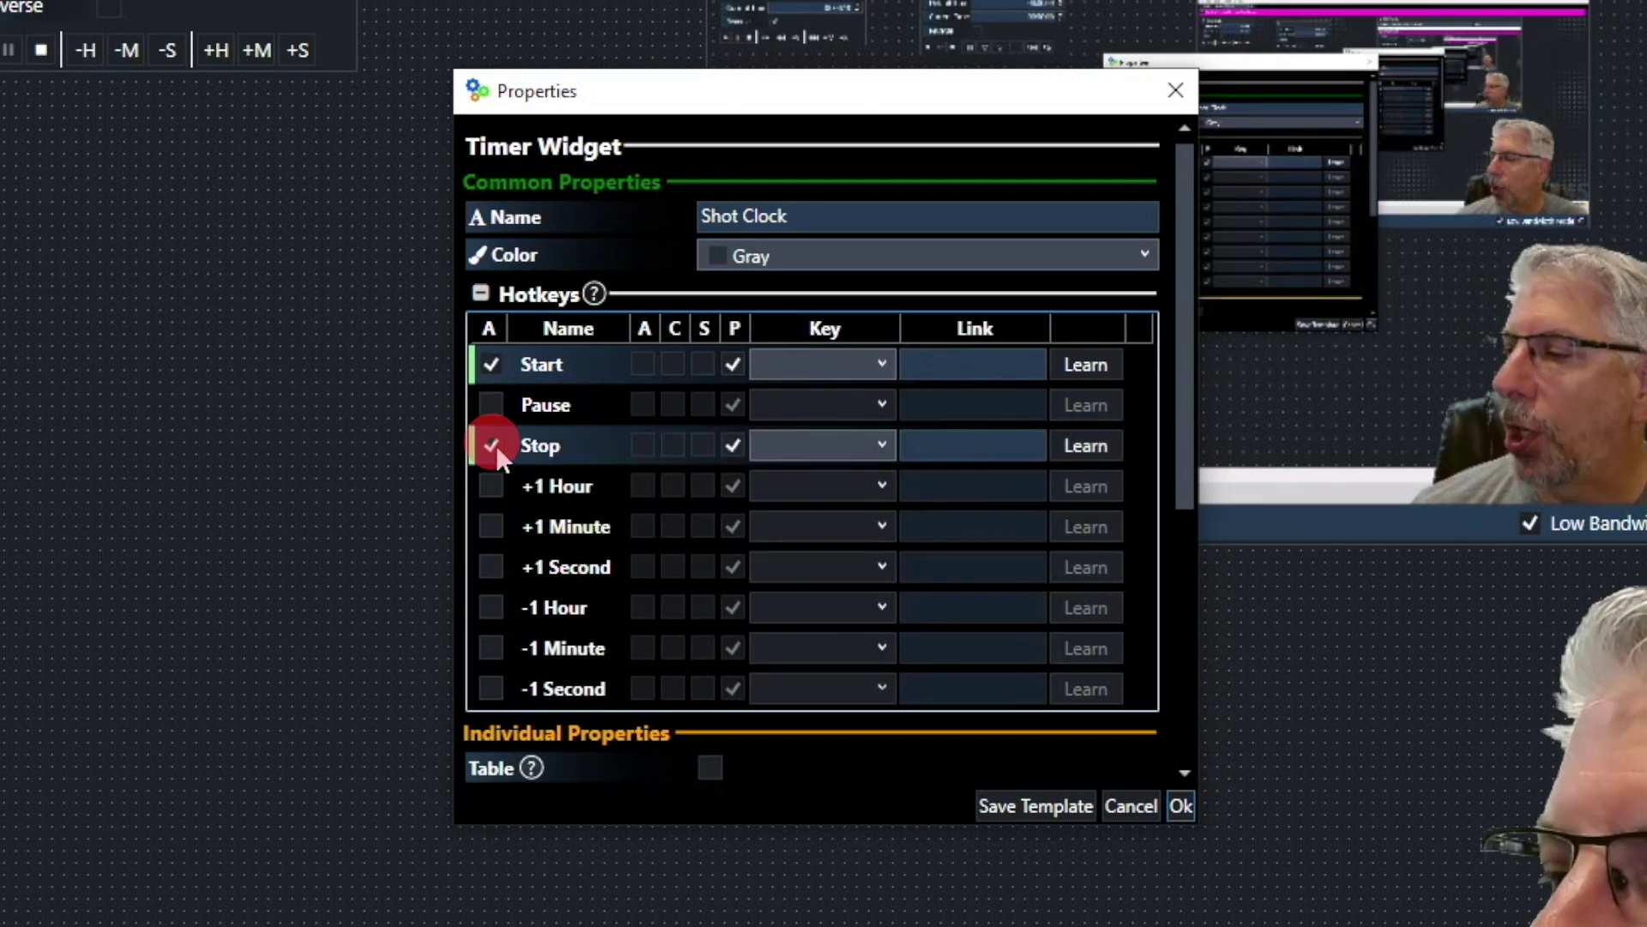
click(948, 365)
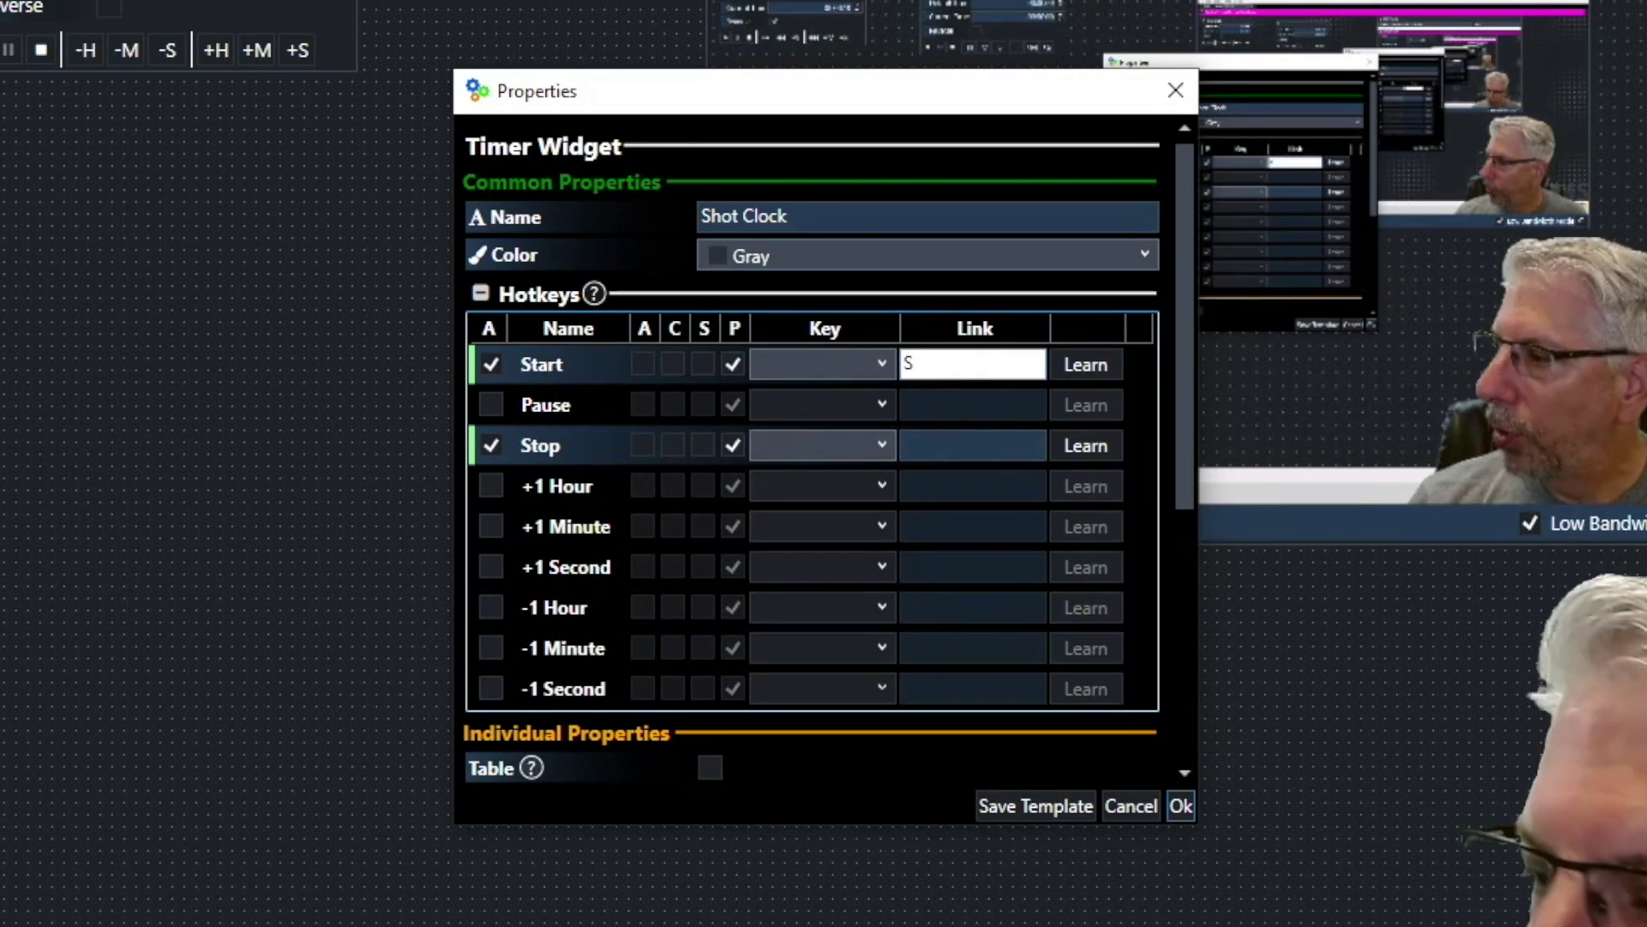
text(StartSc)
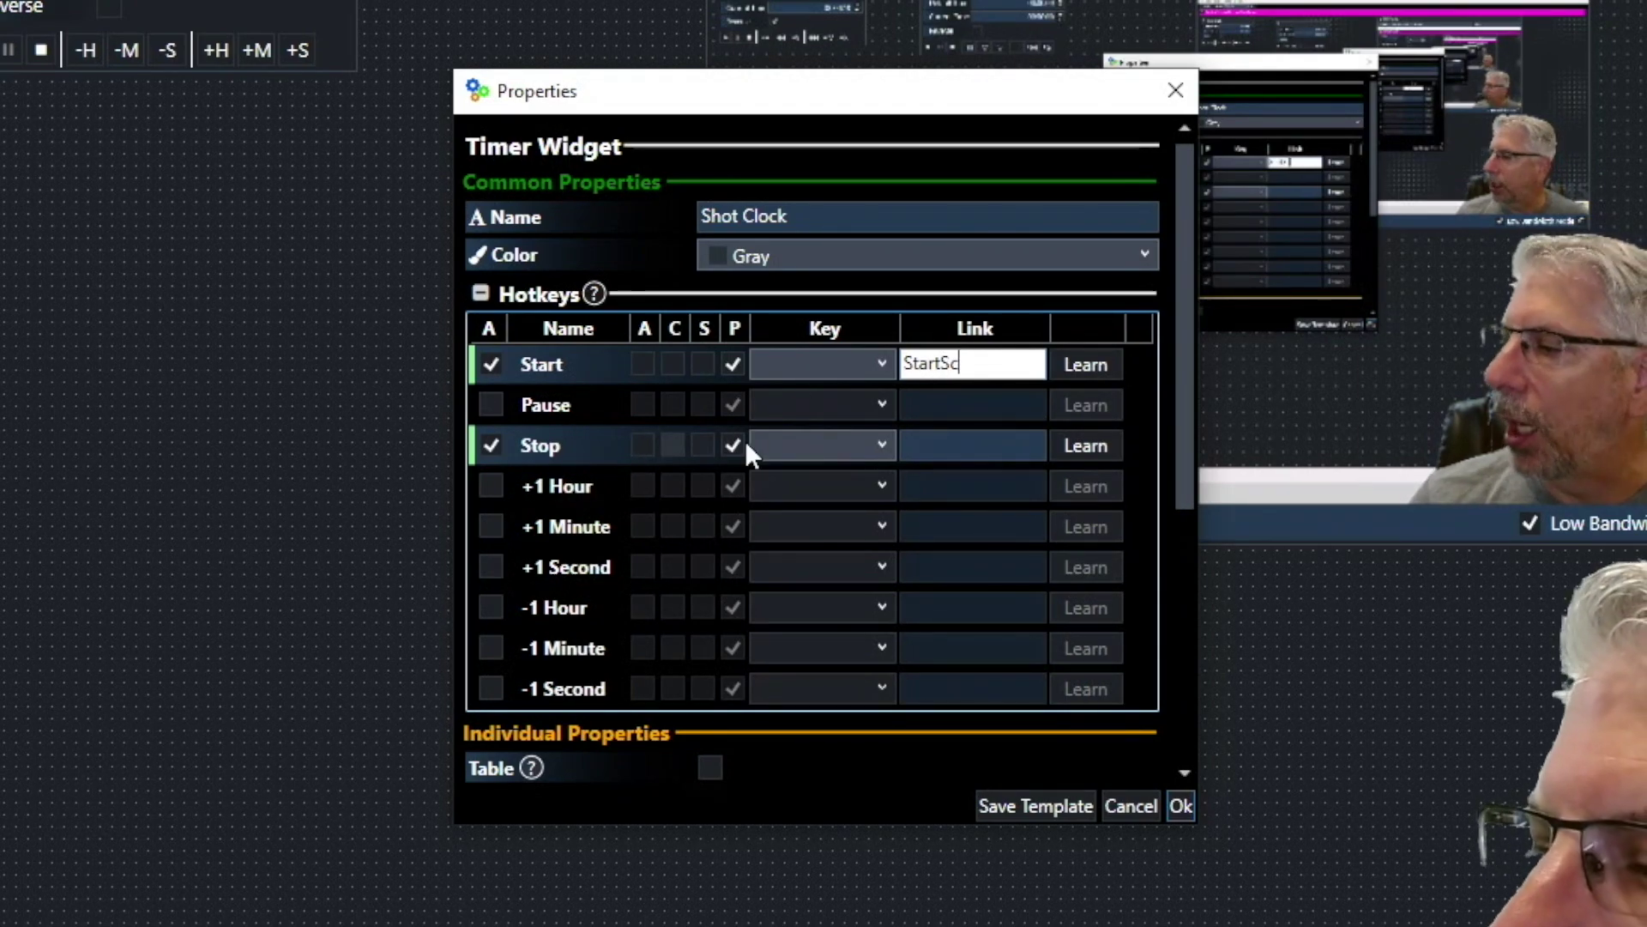
- Set the Shot Clock's Stop hotkey link to ResetSC and apply the widget properties
click(916, 440)
text(Start)
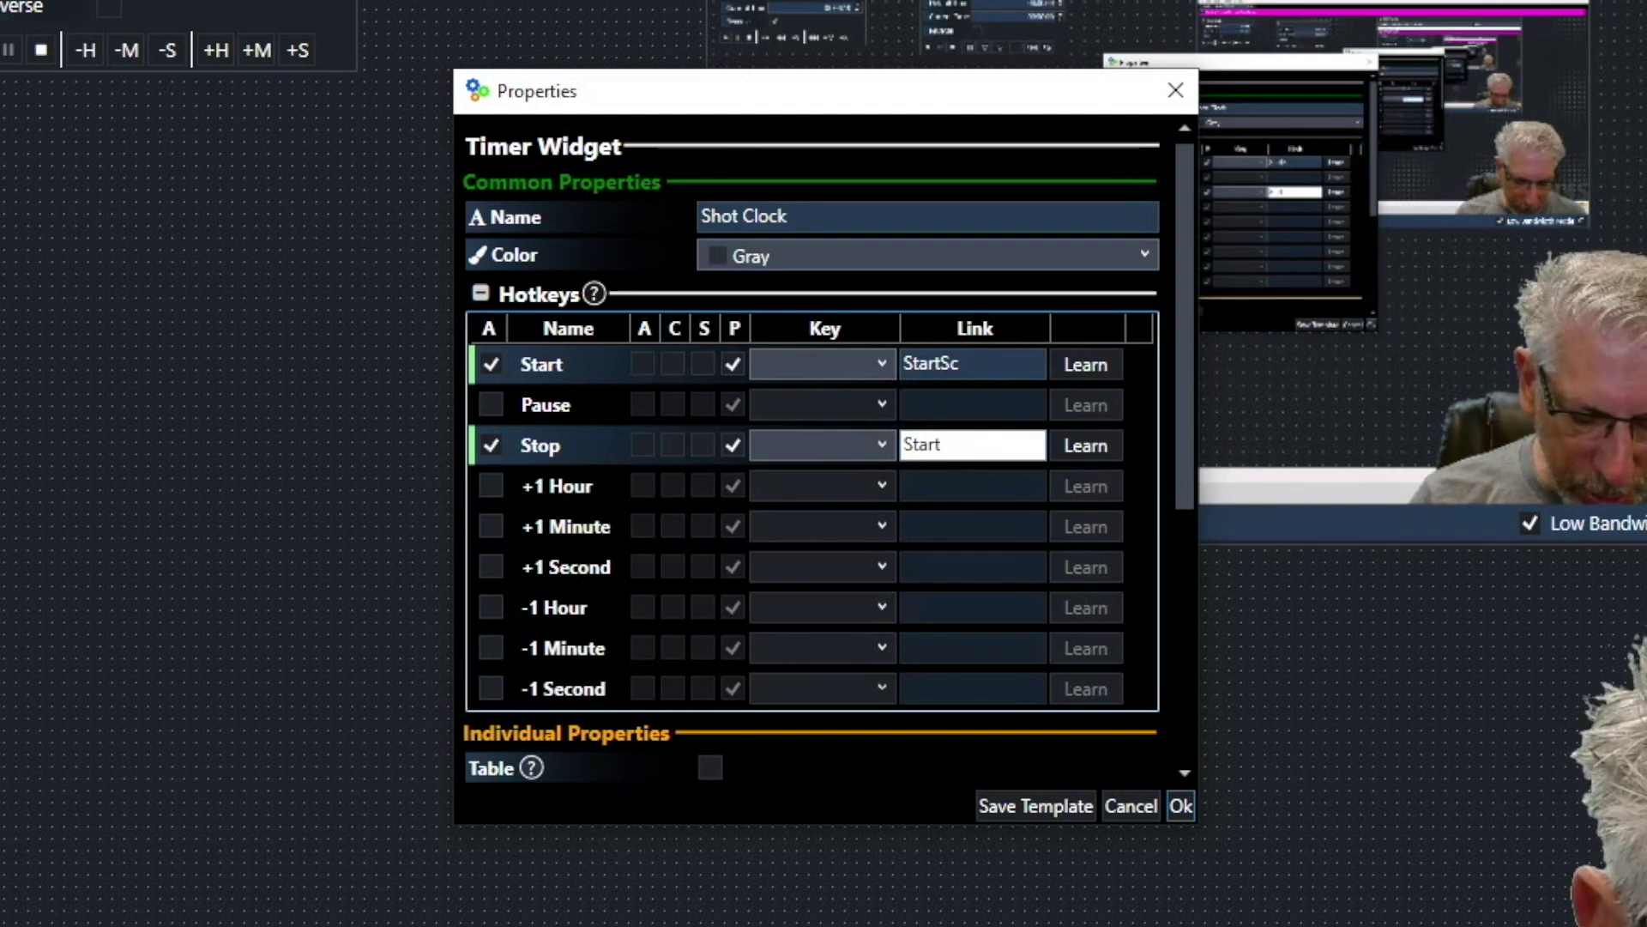
key(BackSpace)
key(BackSpace)
key(BackSpace)
key(BackSpace)
key(BackSpace)
text(R)
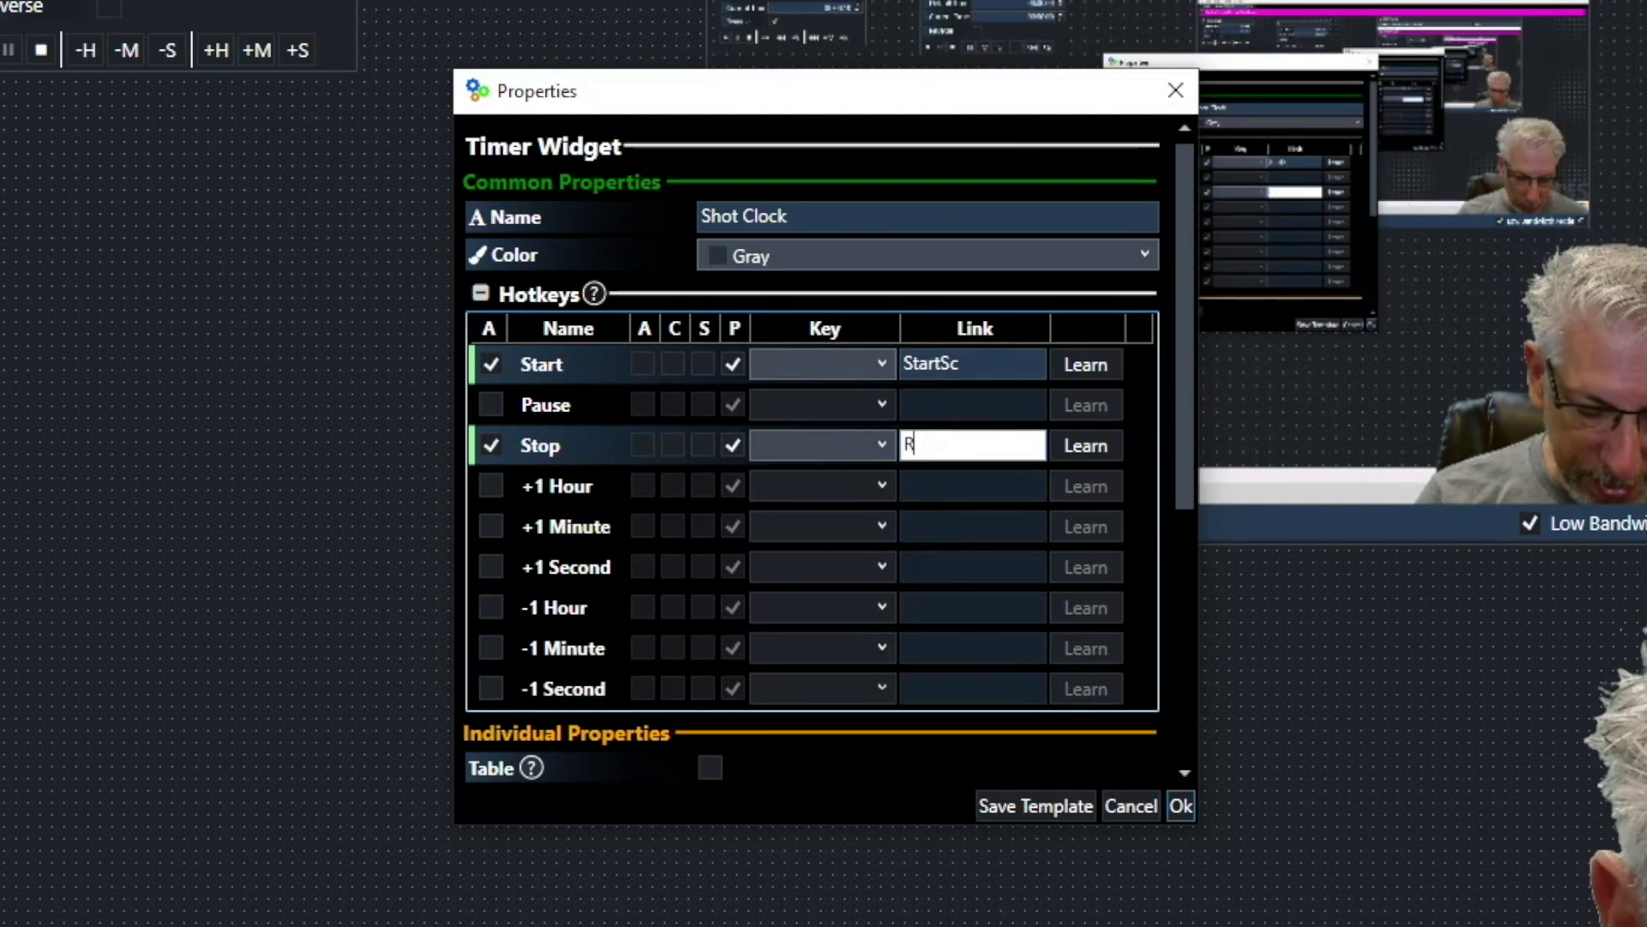
text(esetS)
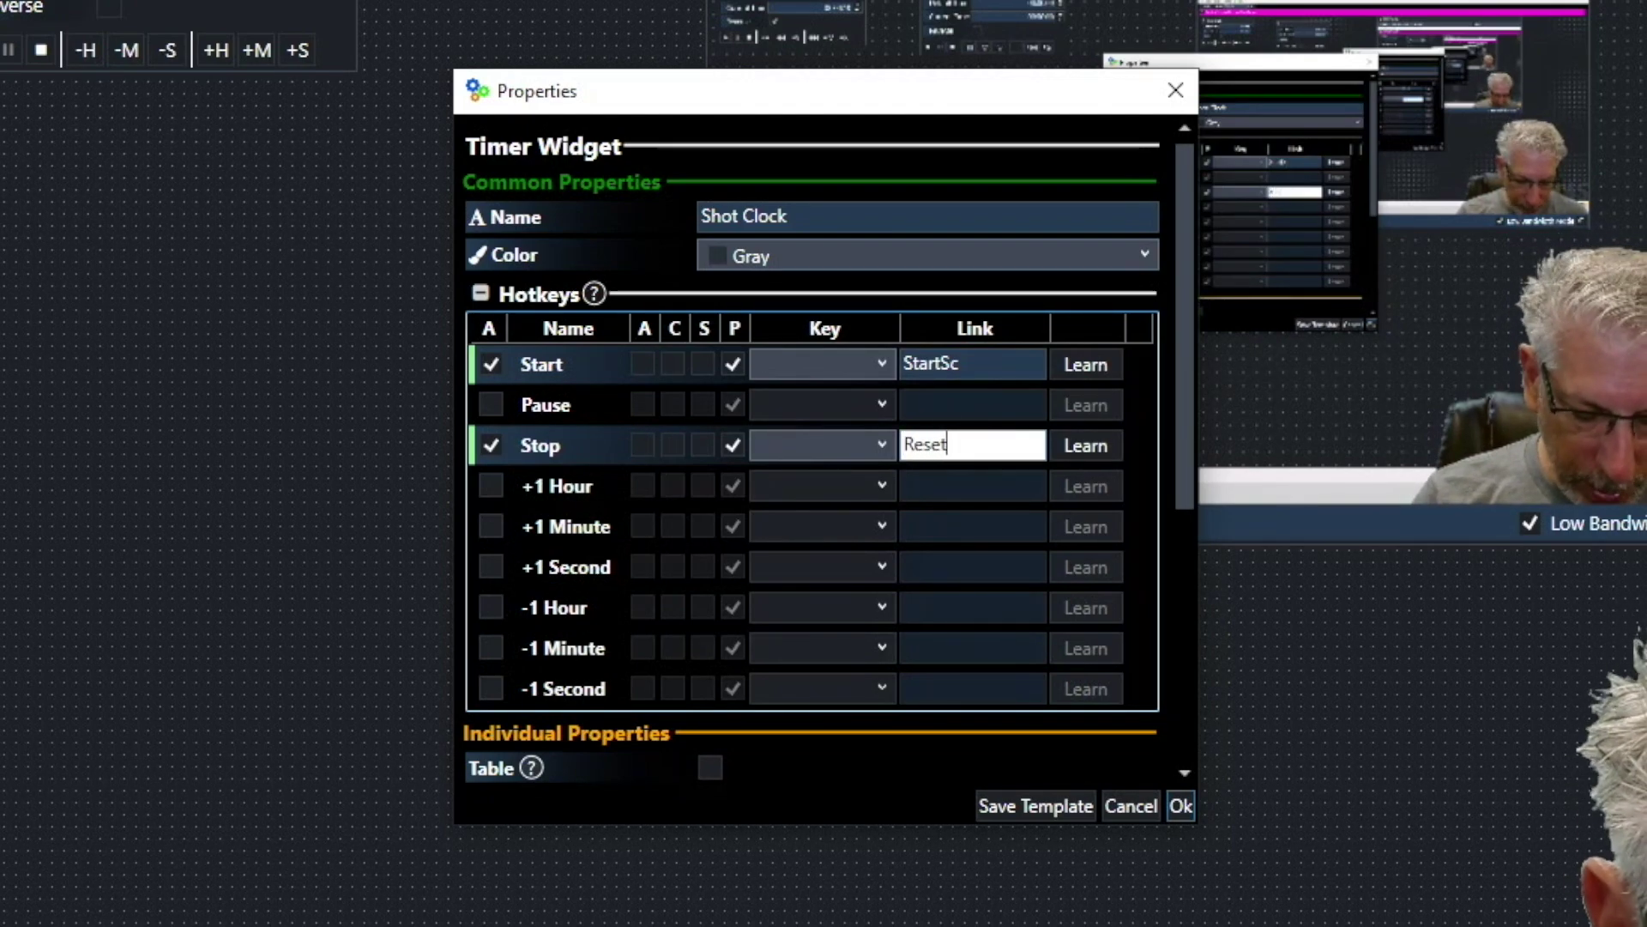
text(C)
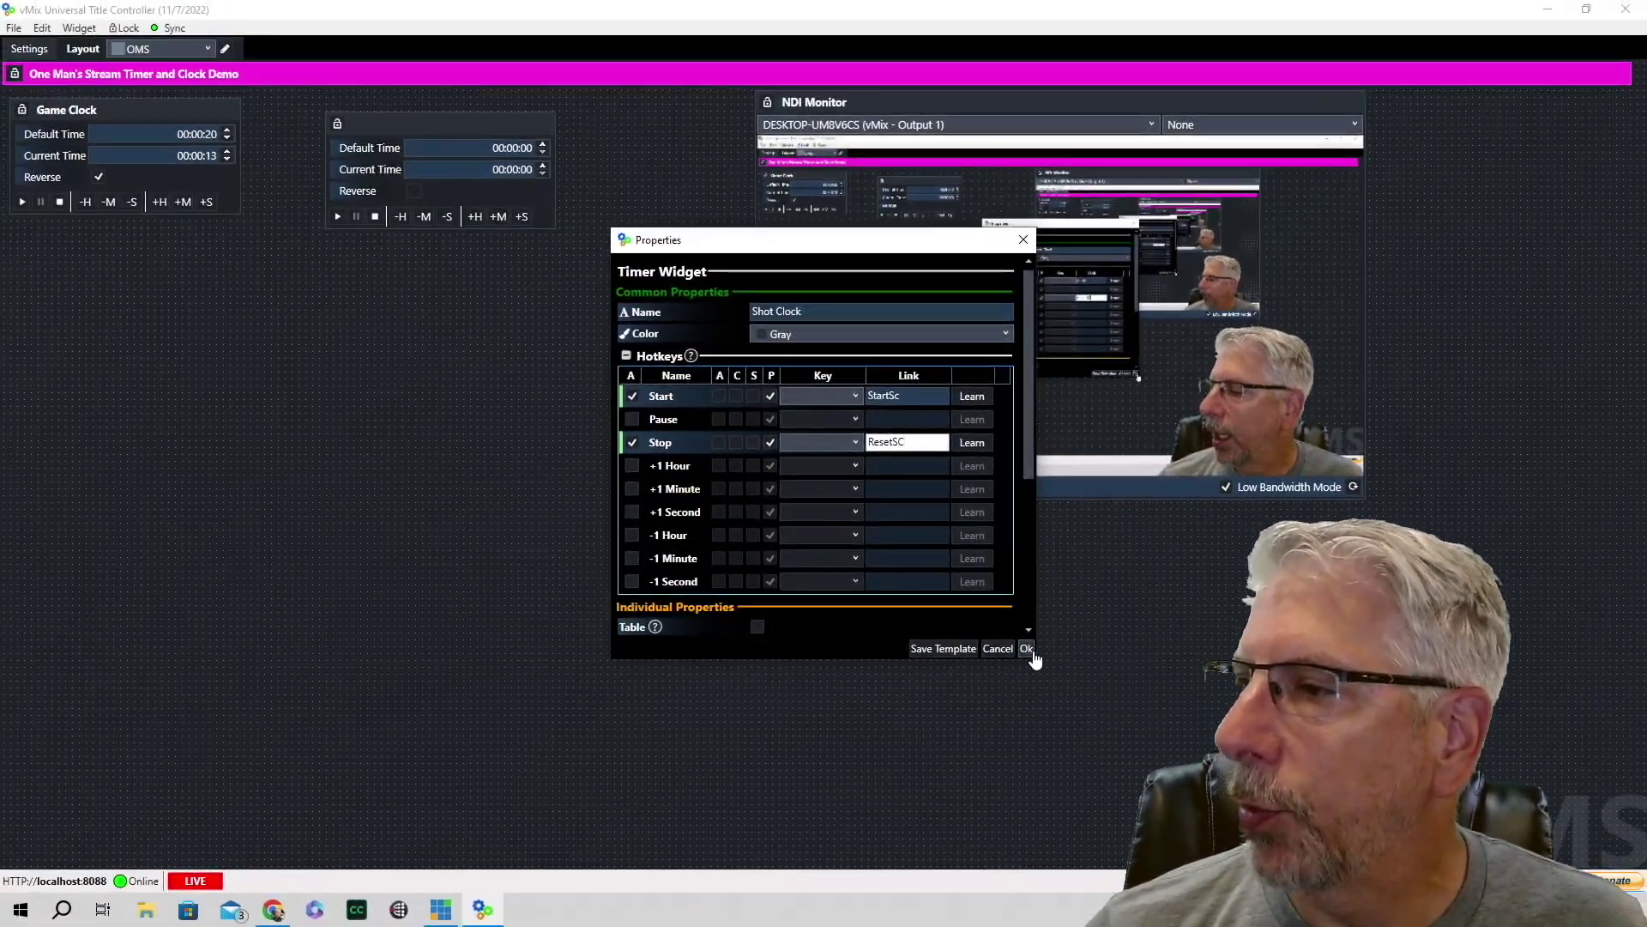
click(1166, 792)
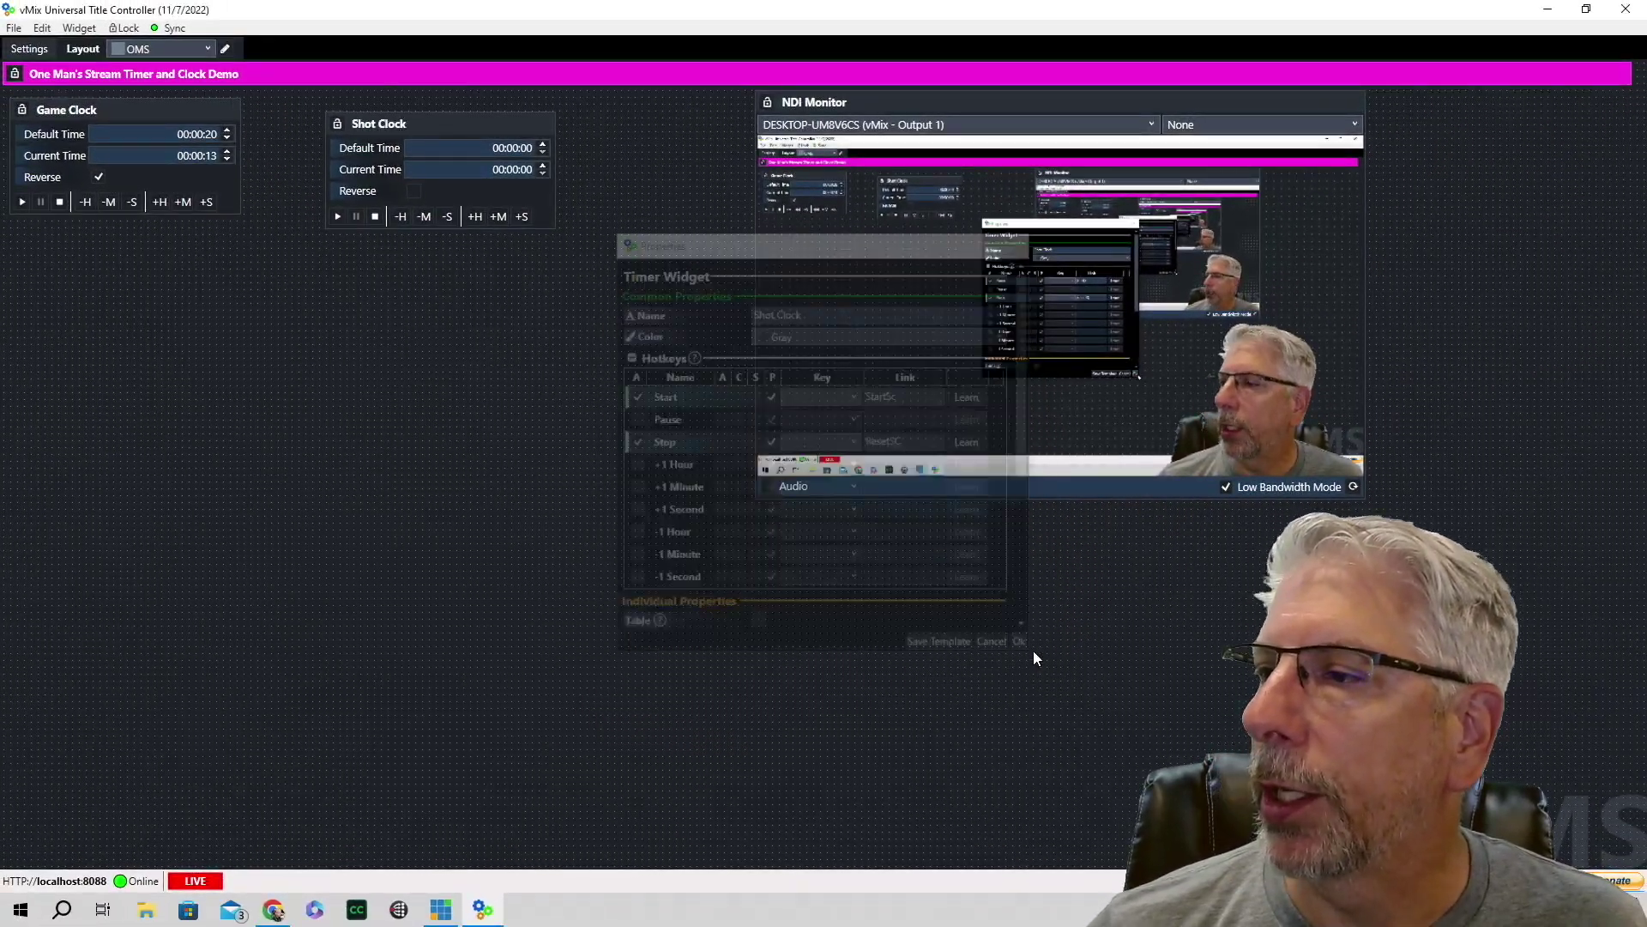
- Set the Shot Clock's default time to 10 seconds and enable reverse counting
click(525, 149)
text(10)
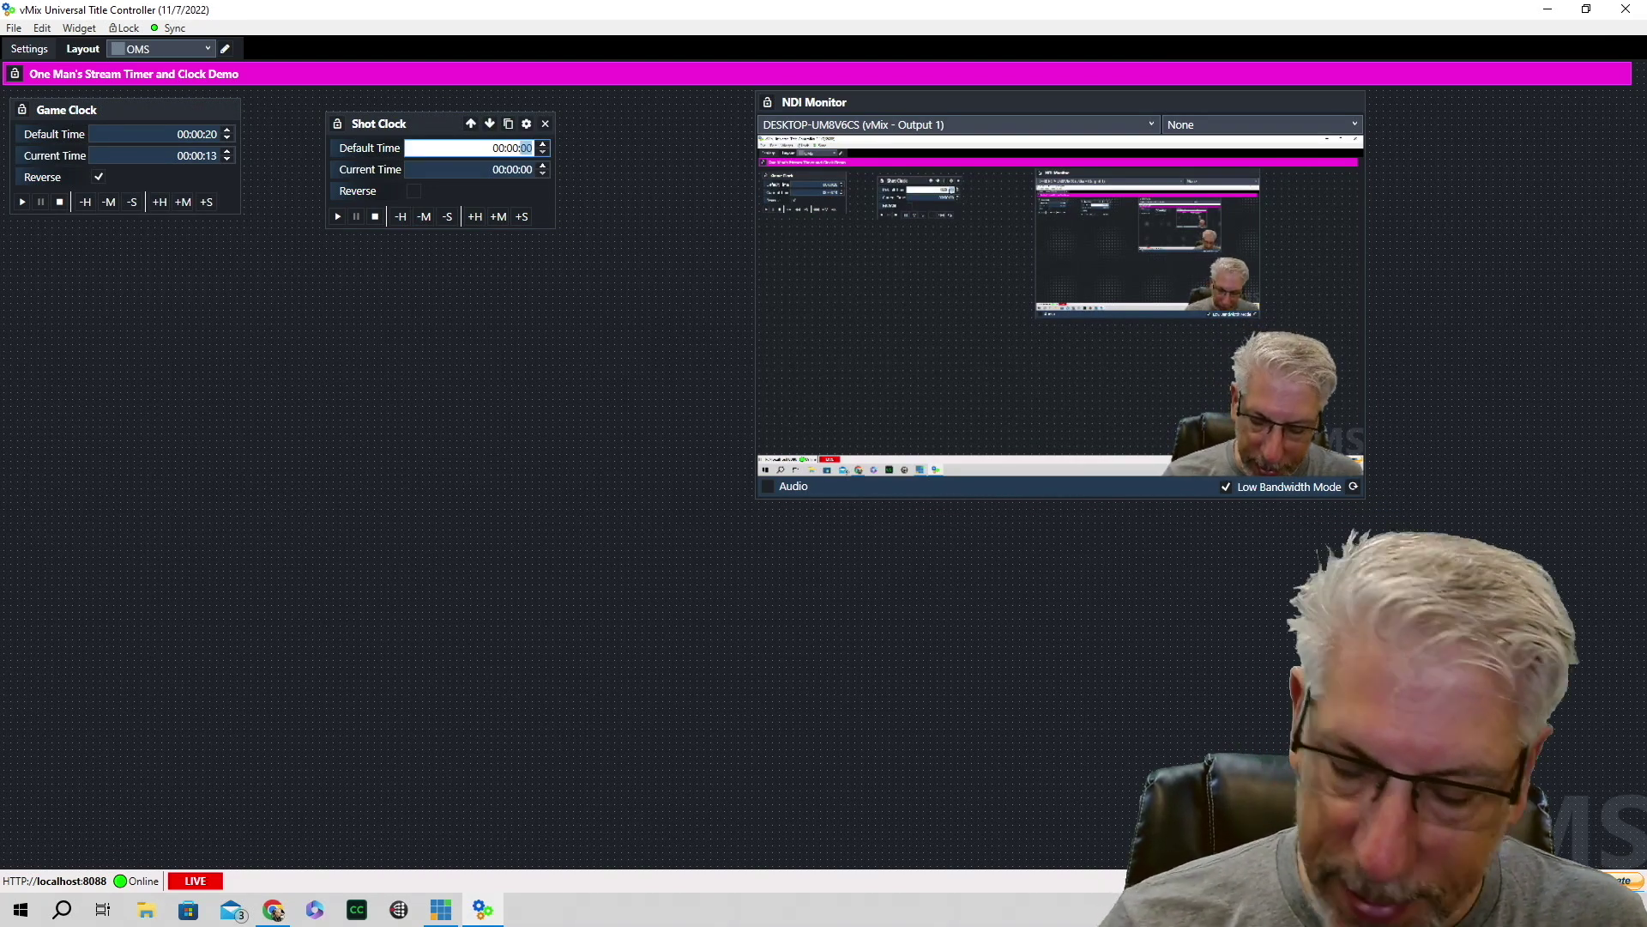
click(493, 251)
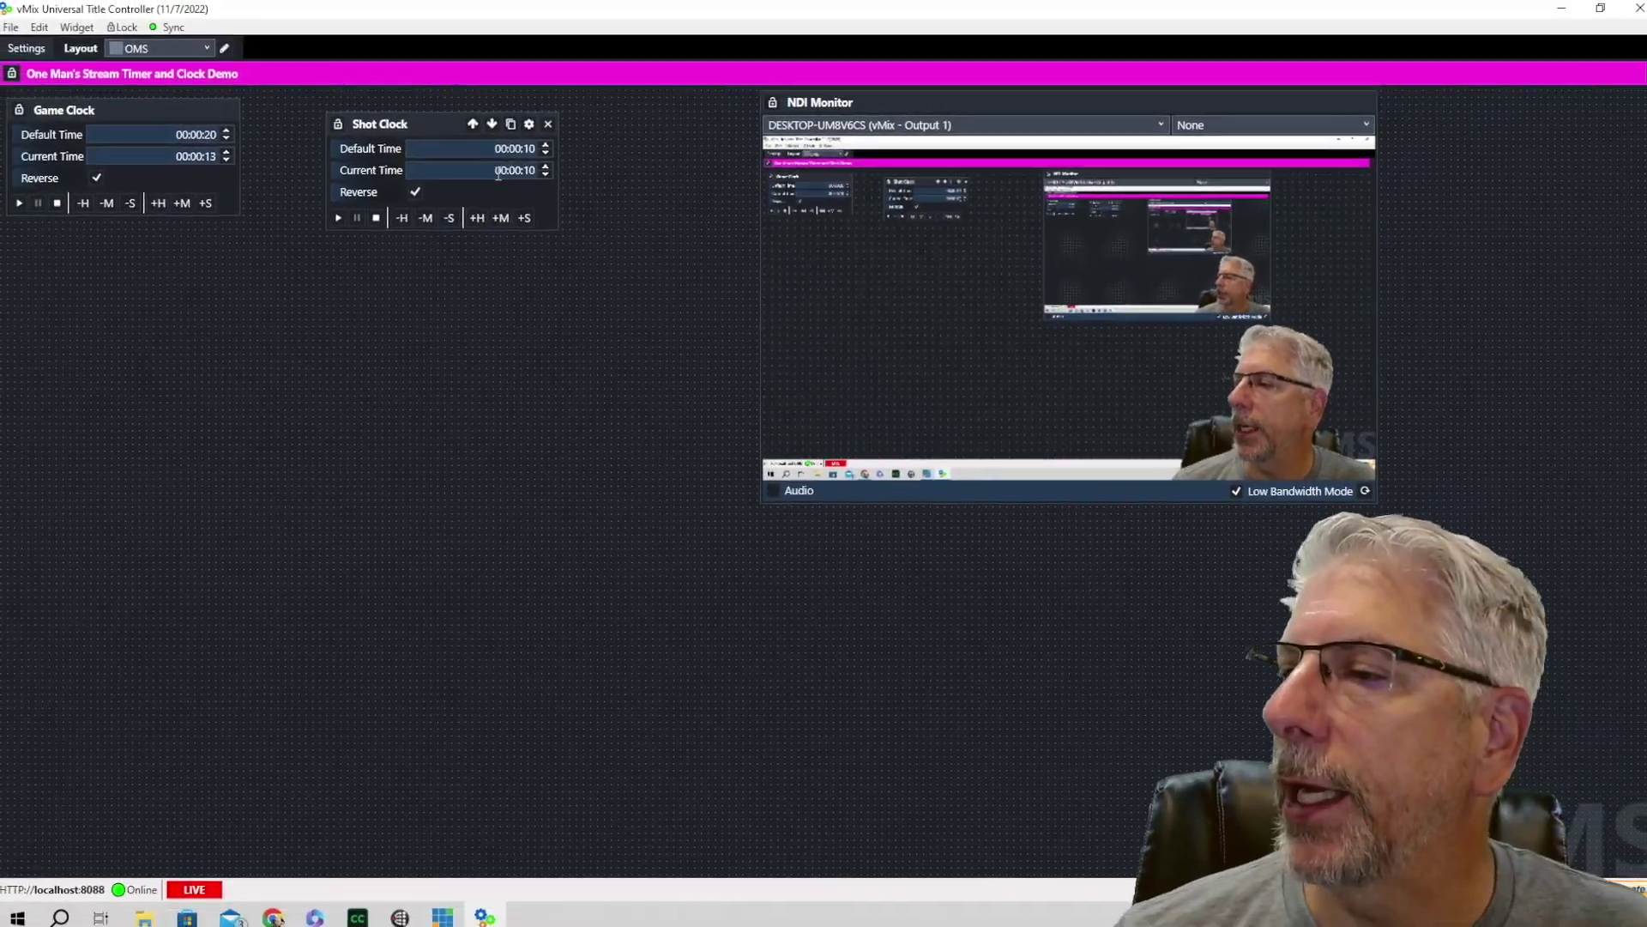
- Add a Button widget below the Game Clock and name it START GC
click(79, 28)
click(103, 52)
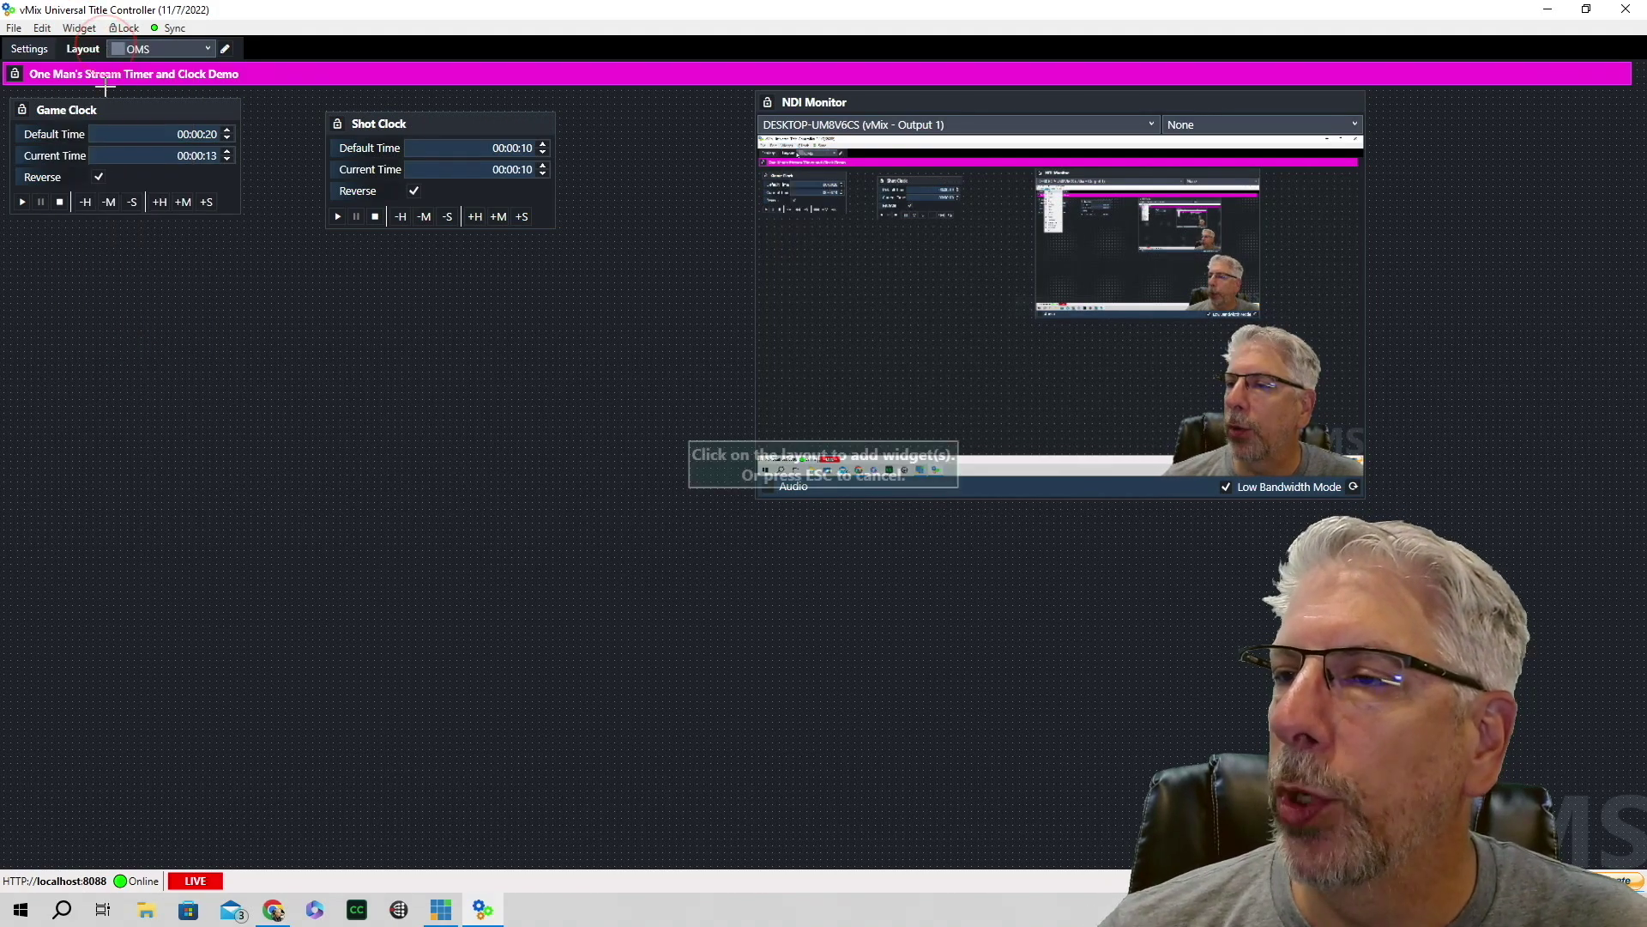
click(51, 268)
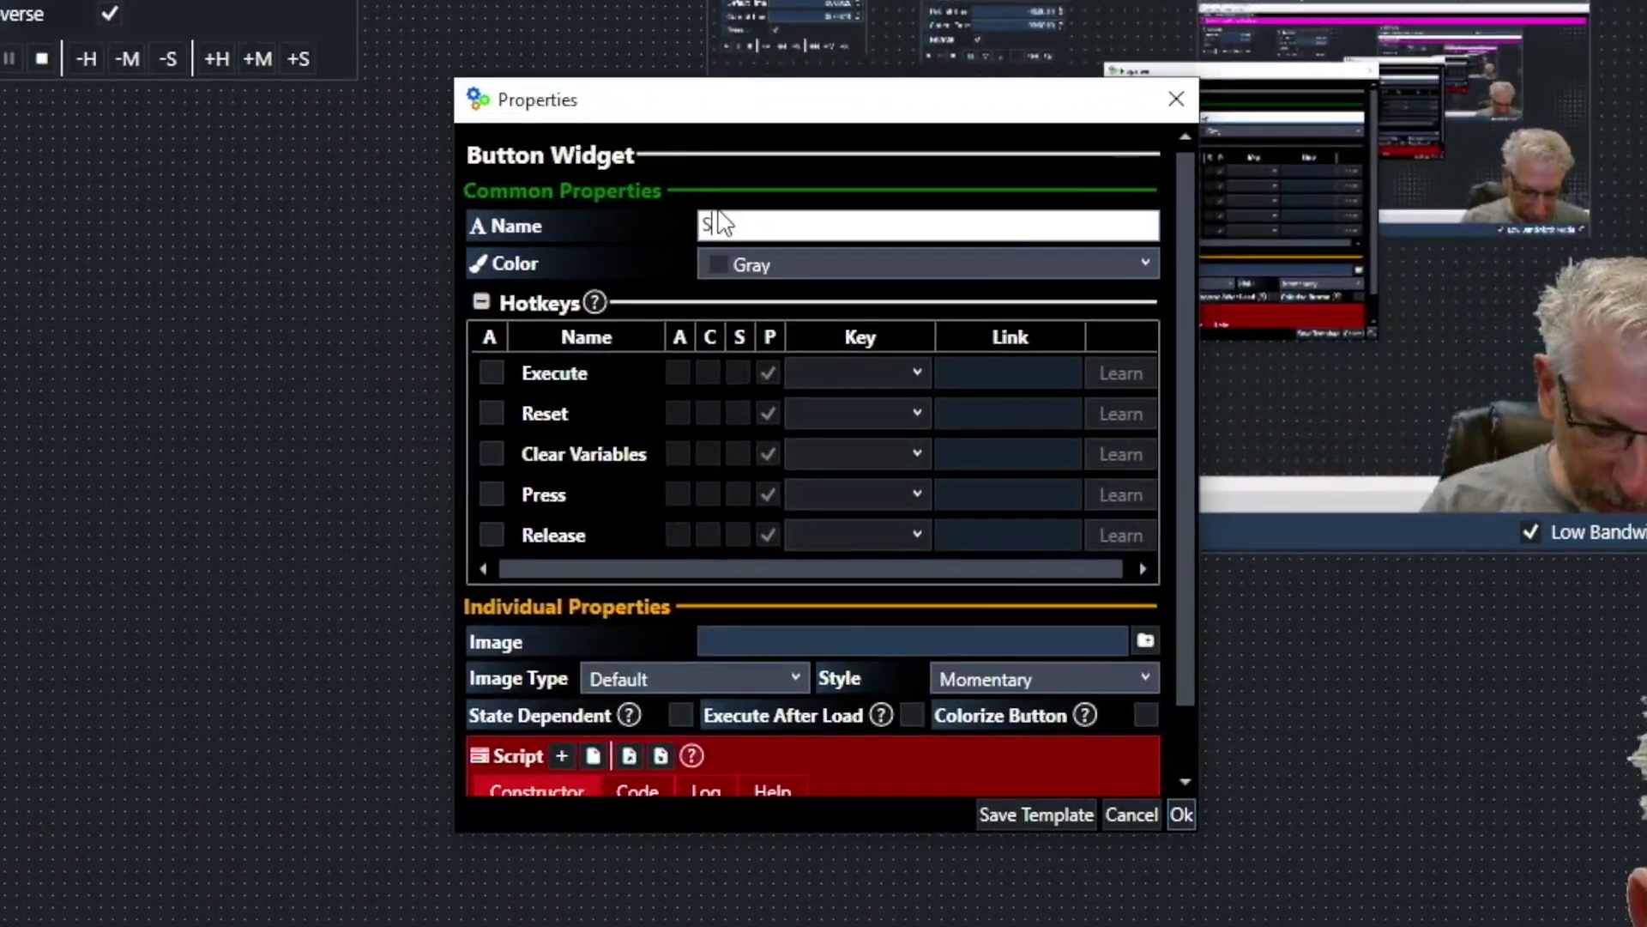
text(START)
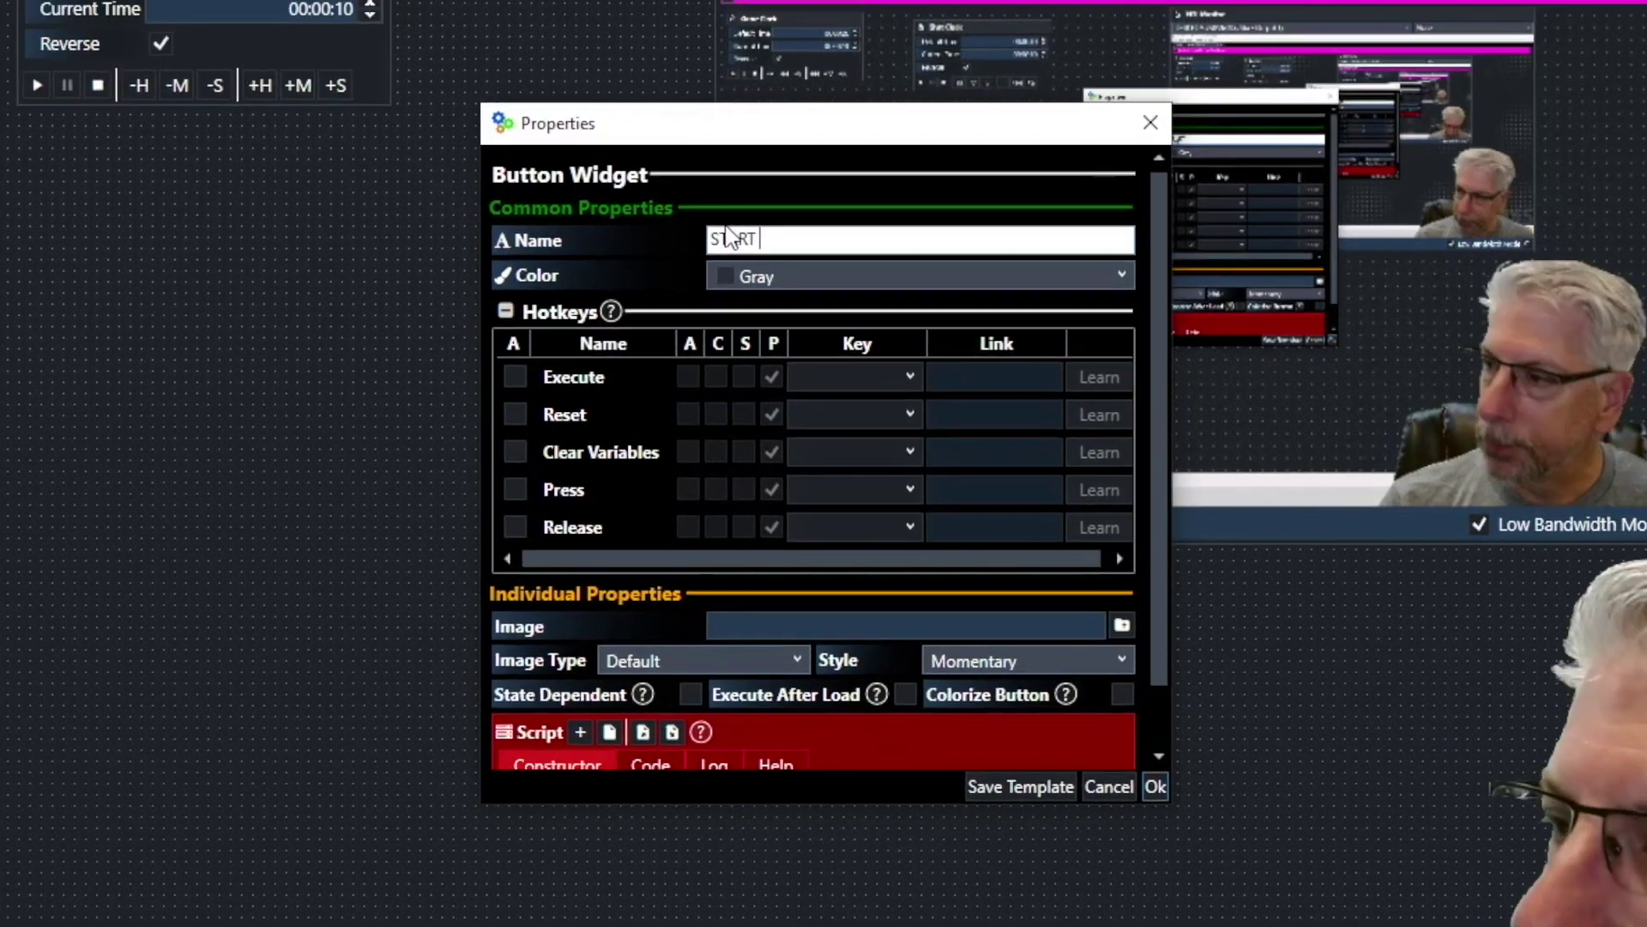
text( GC)
- Add an ExecLink script command with the link StartGC to the START GC button and apply the properties
scroll(849, 347, down, 1)
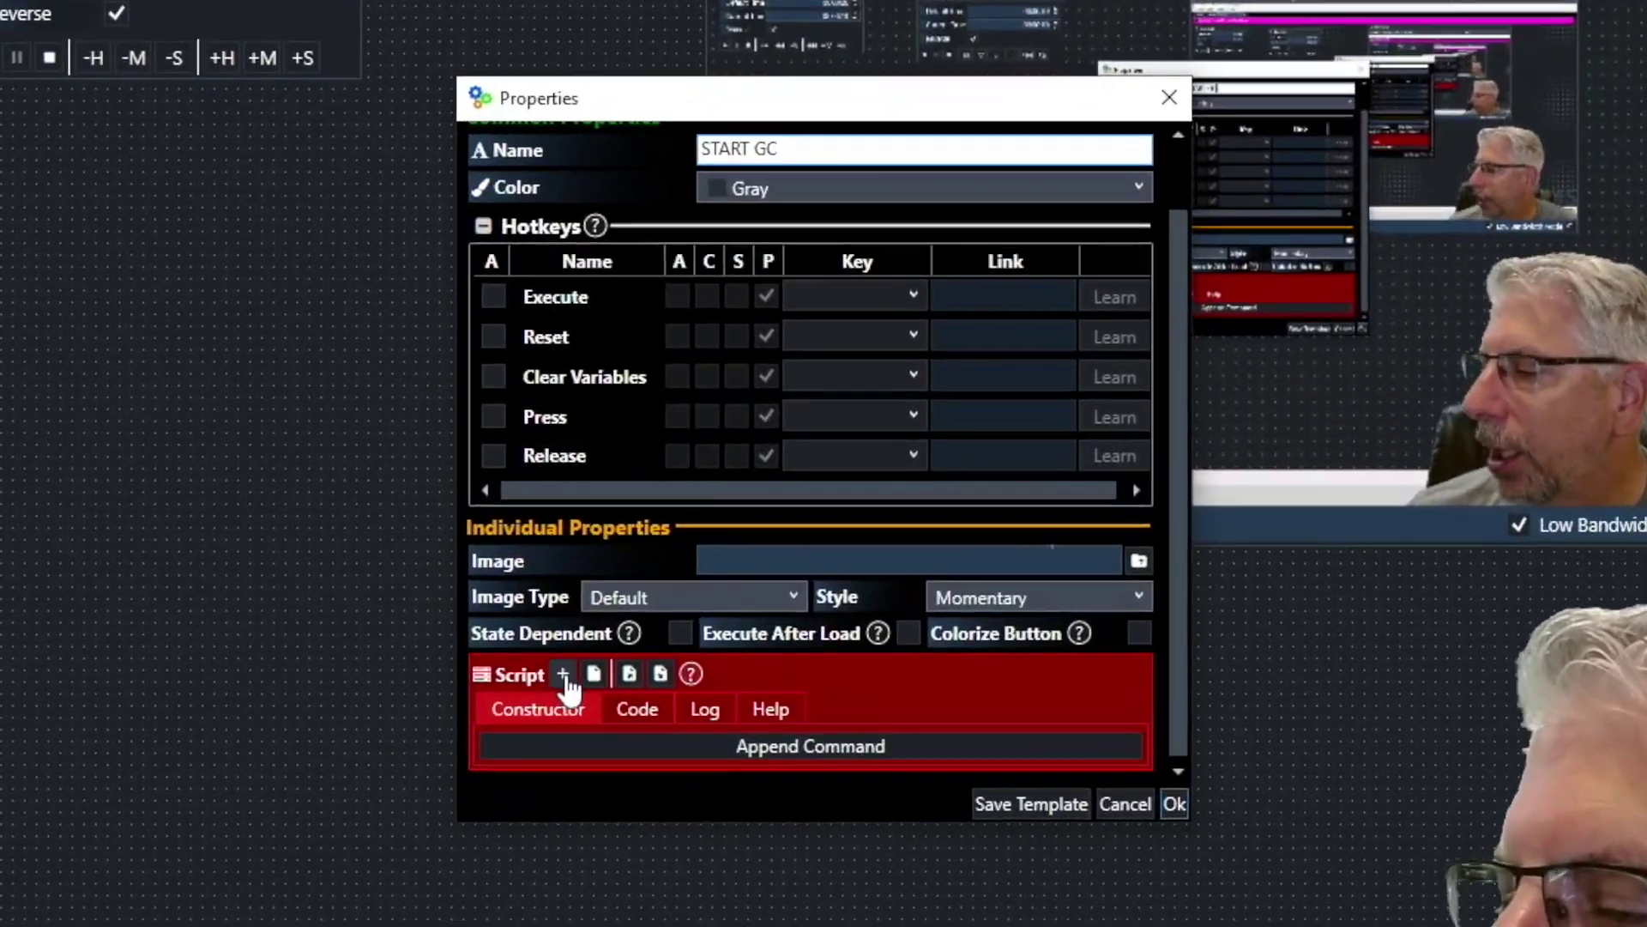
click(564, 672)
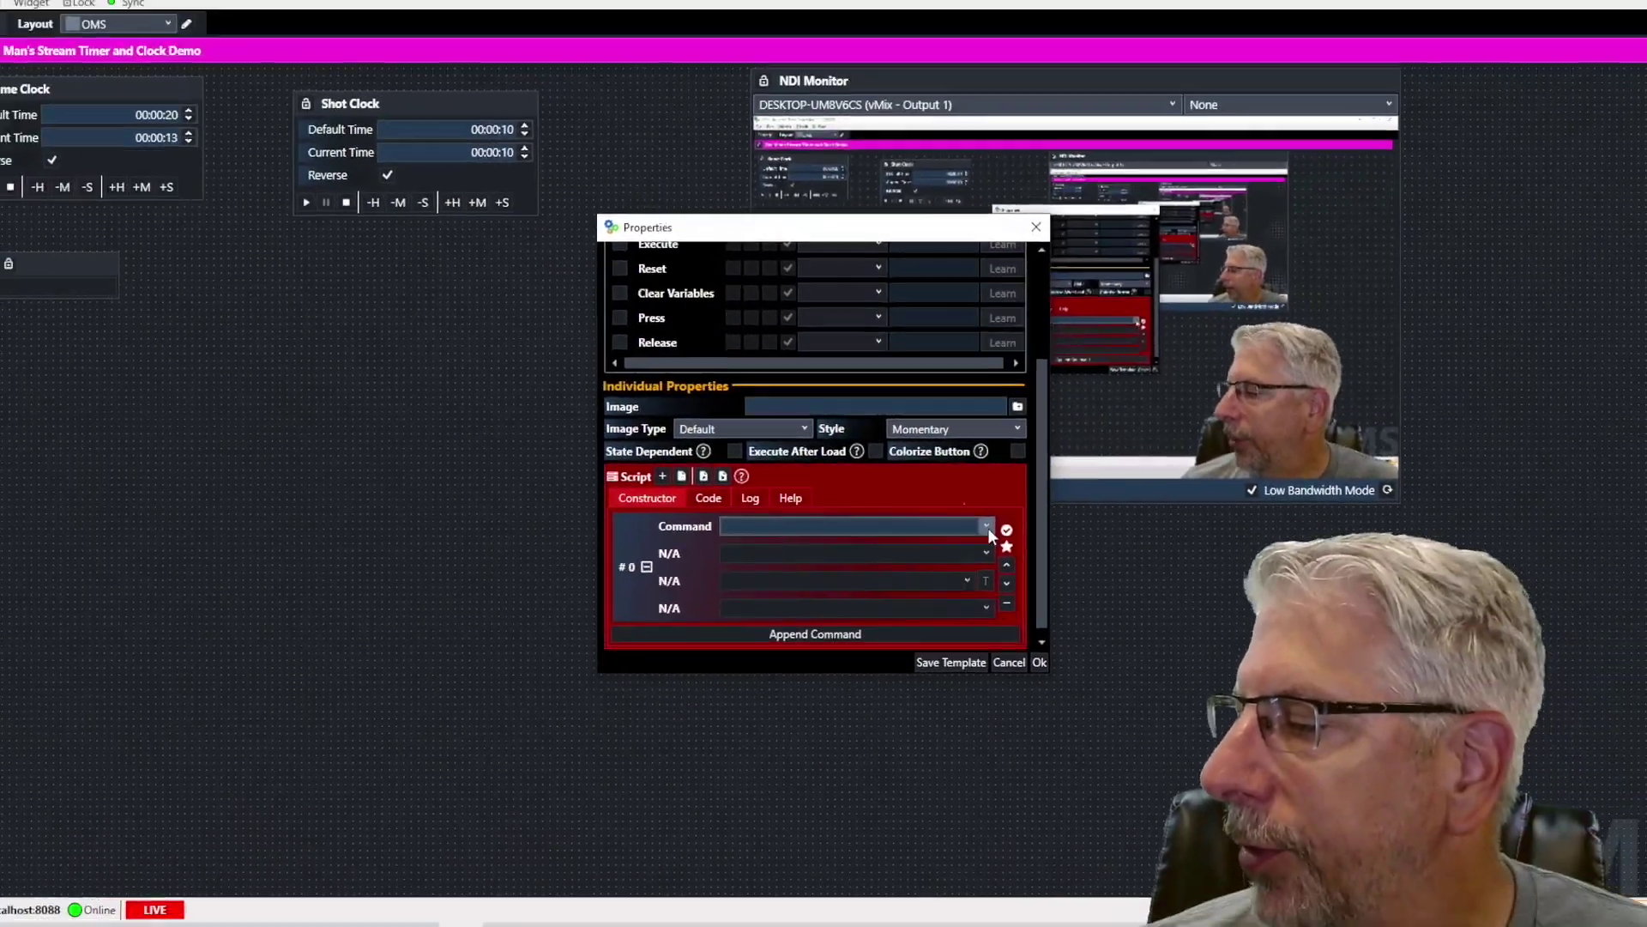
click(988, 528)
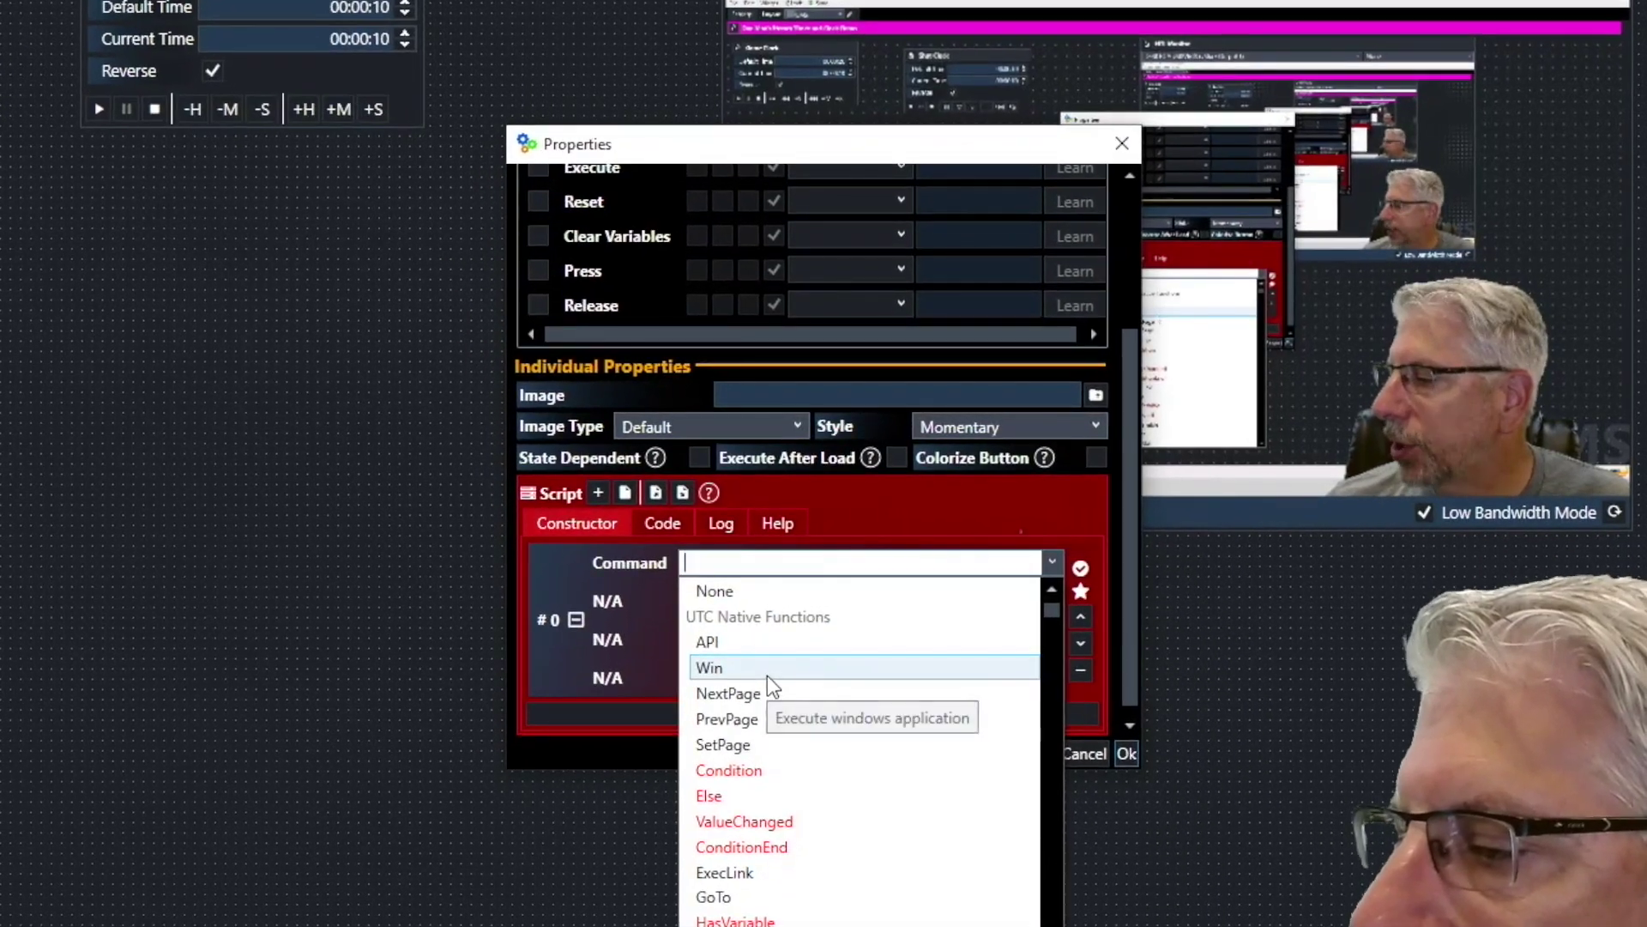
click(727, 875)
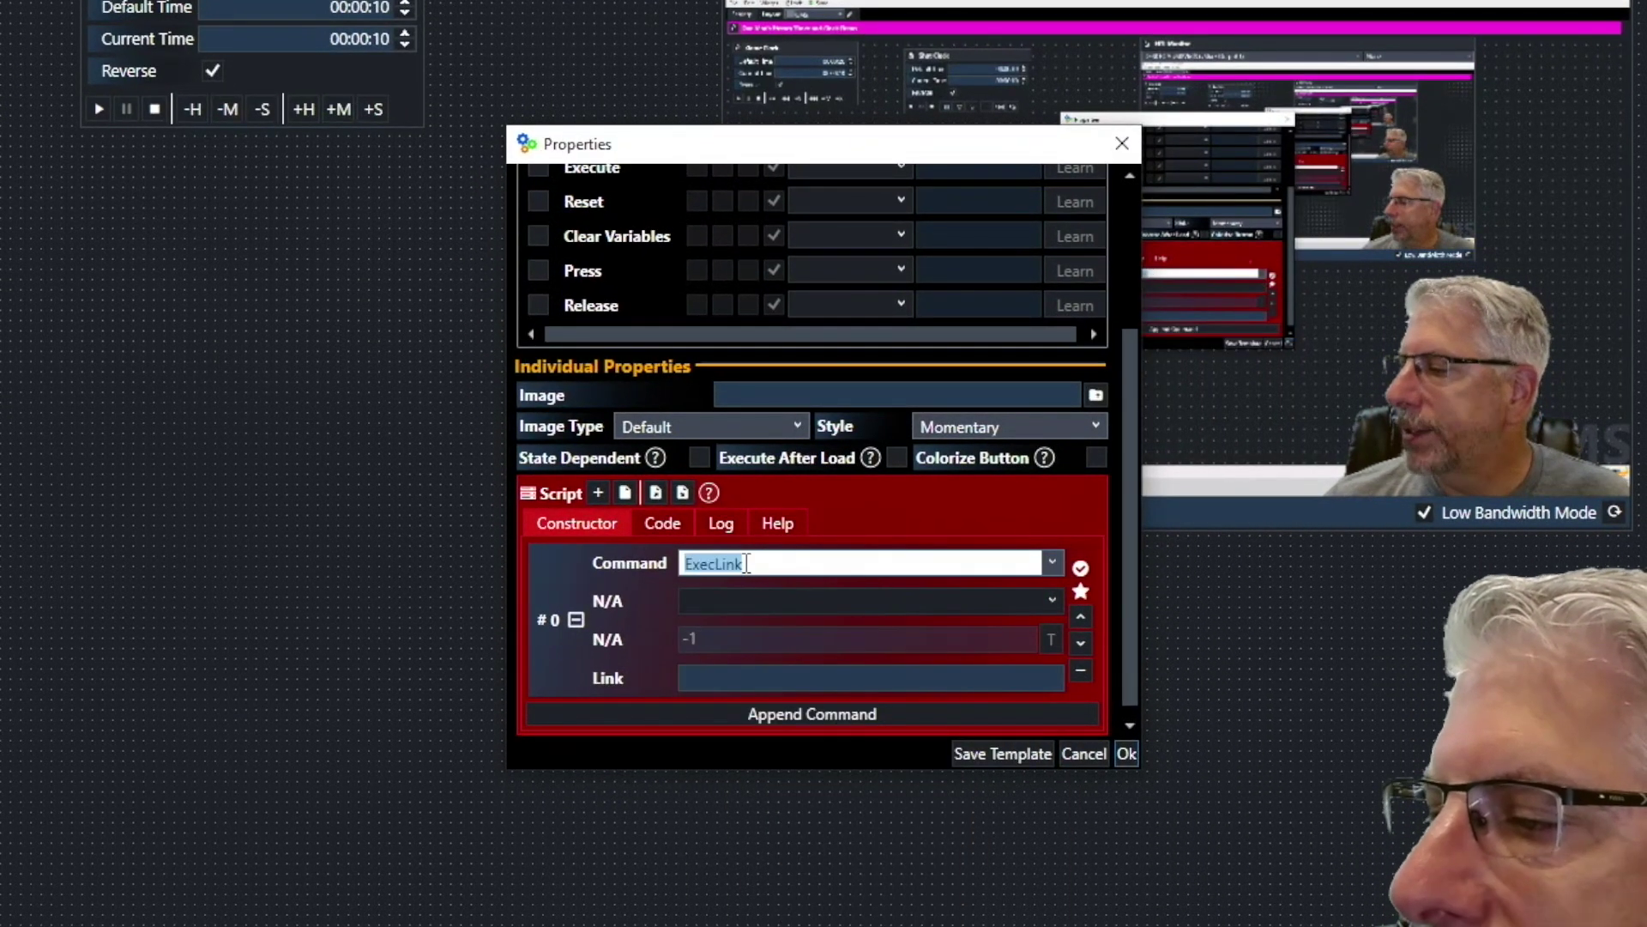
click(746, 563)
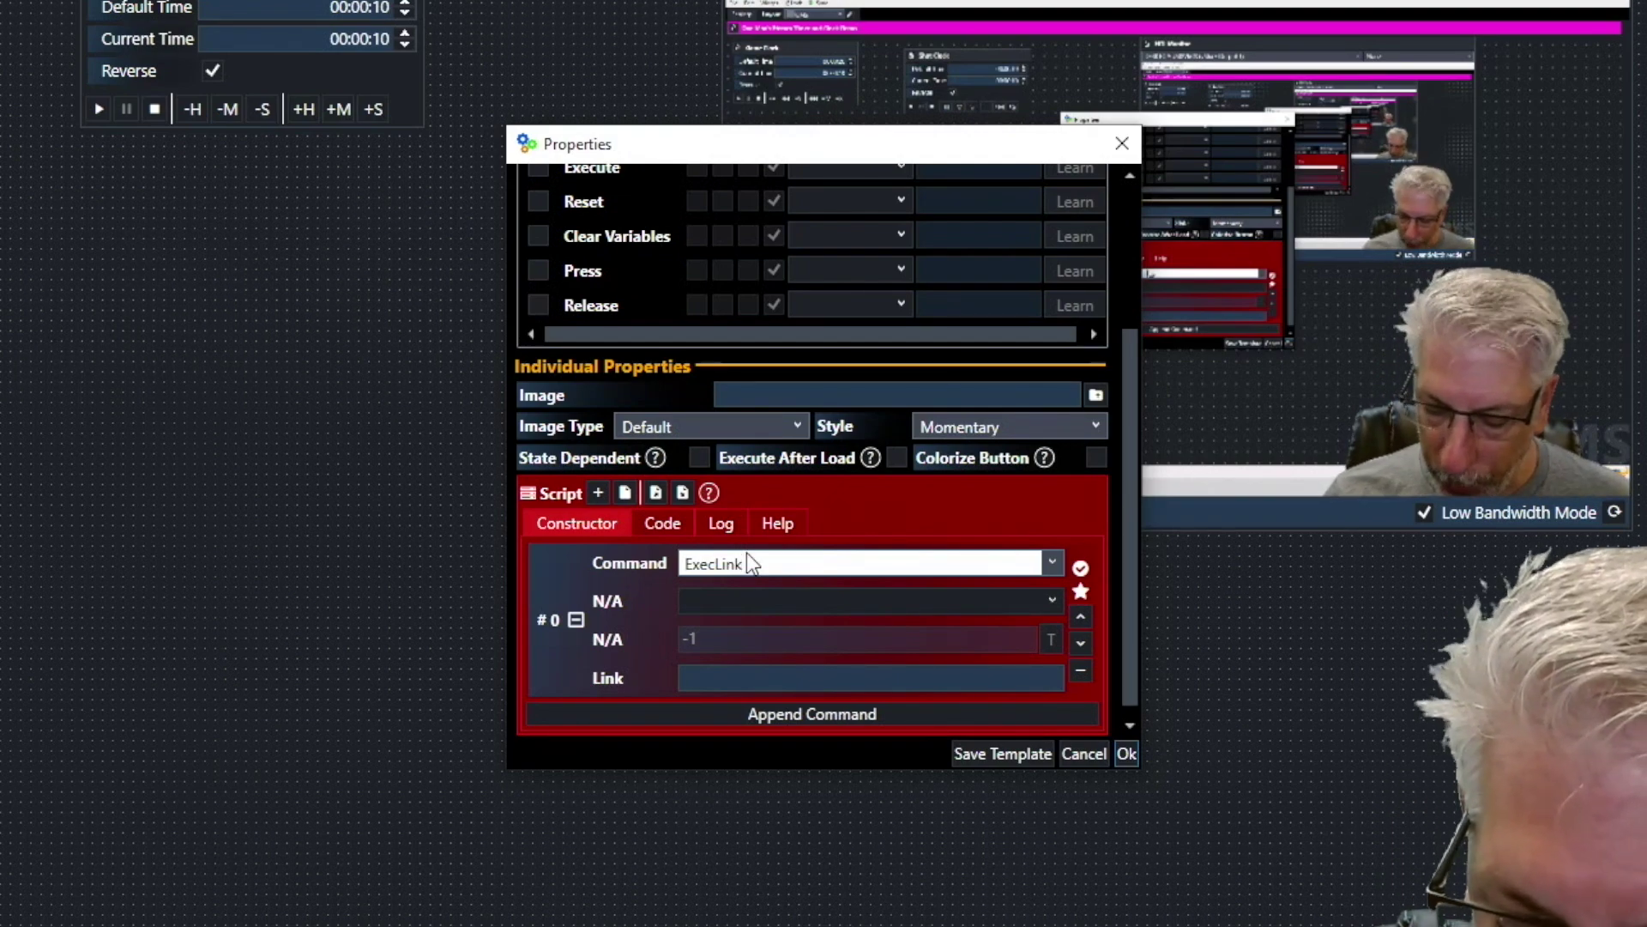
click(709, 680)
click(709, 679)
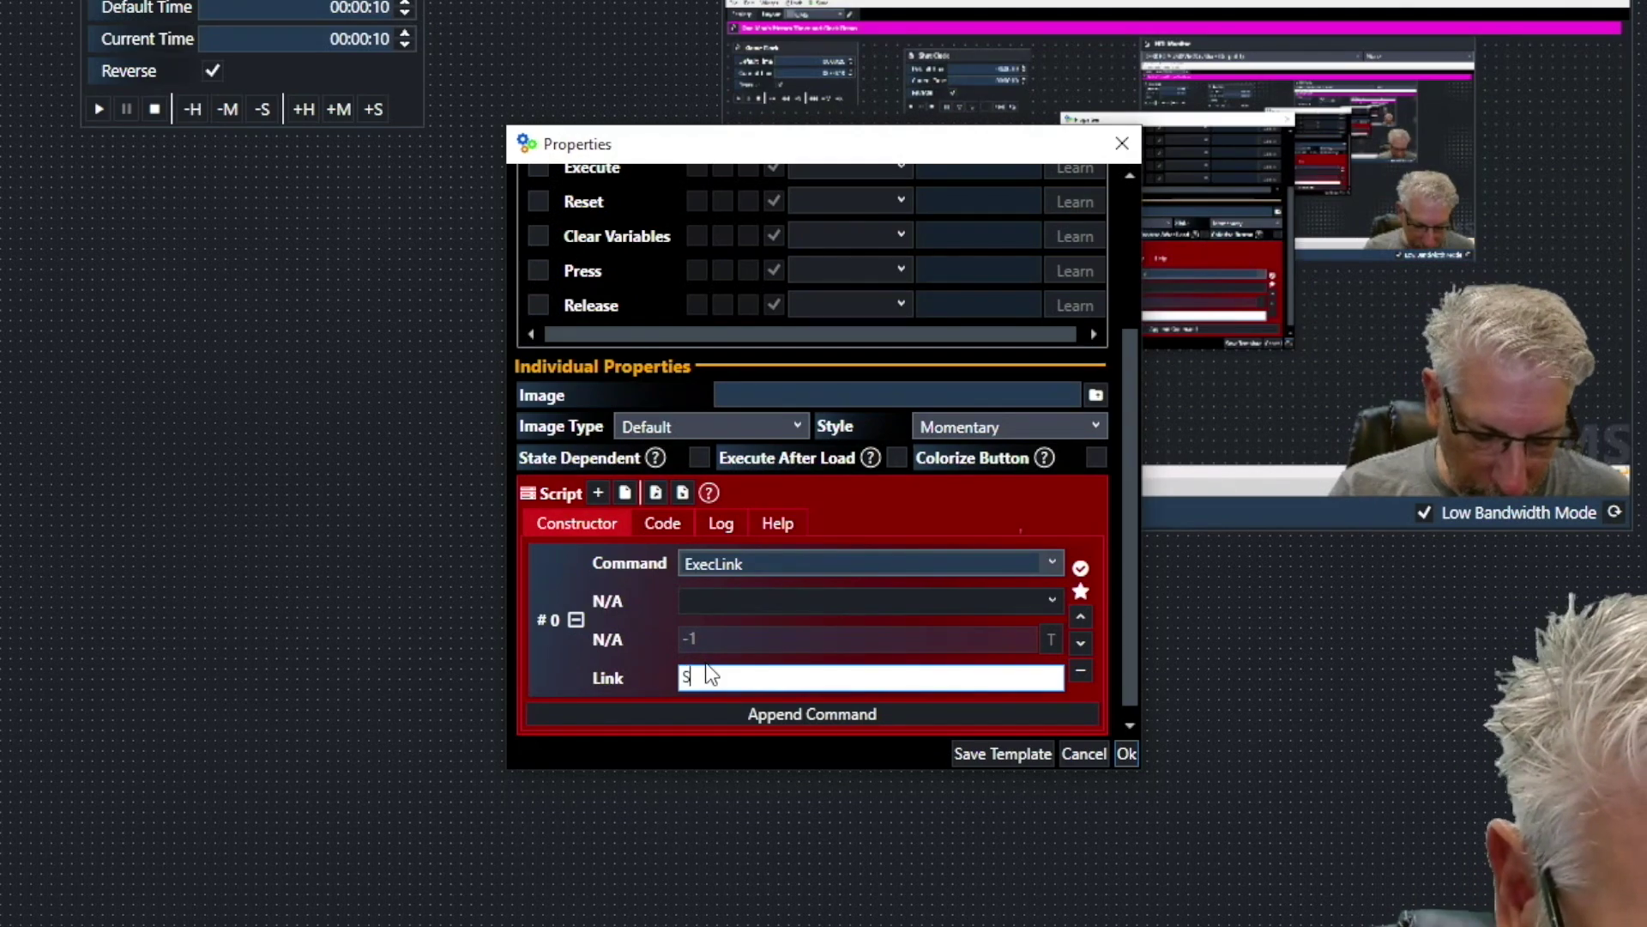
text(StartGC)
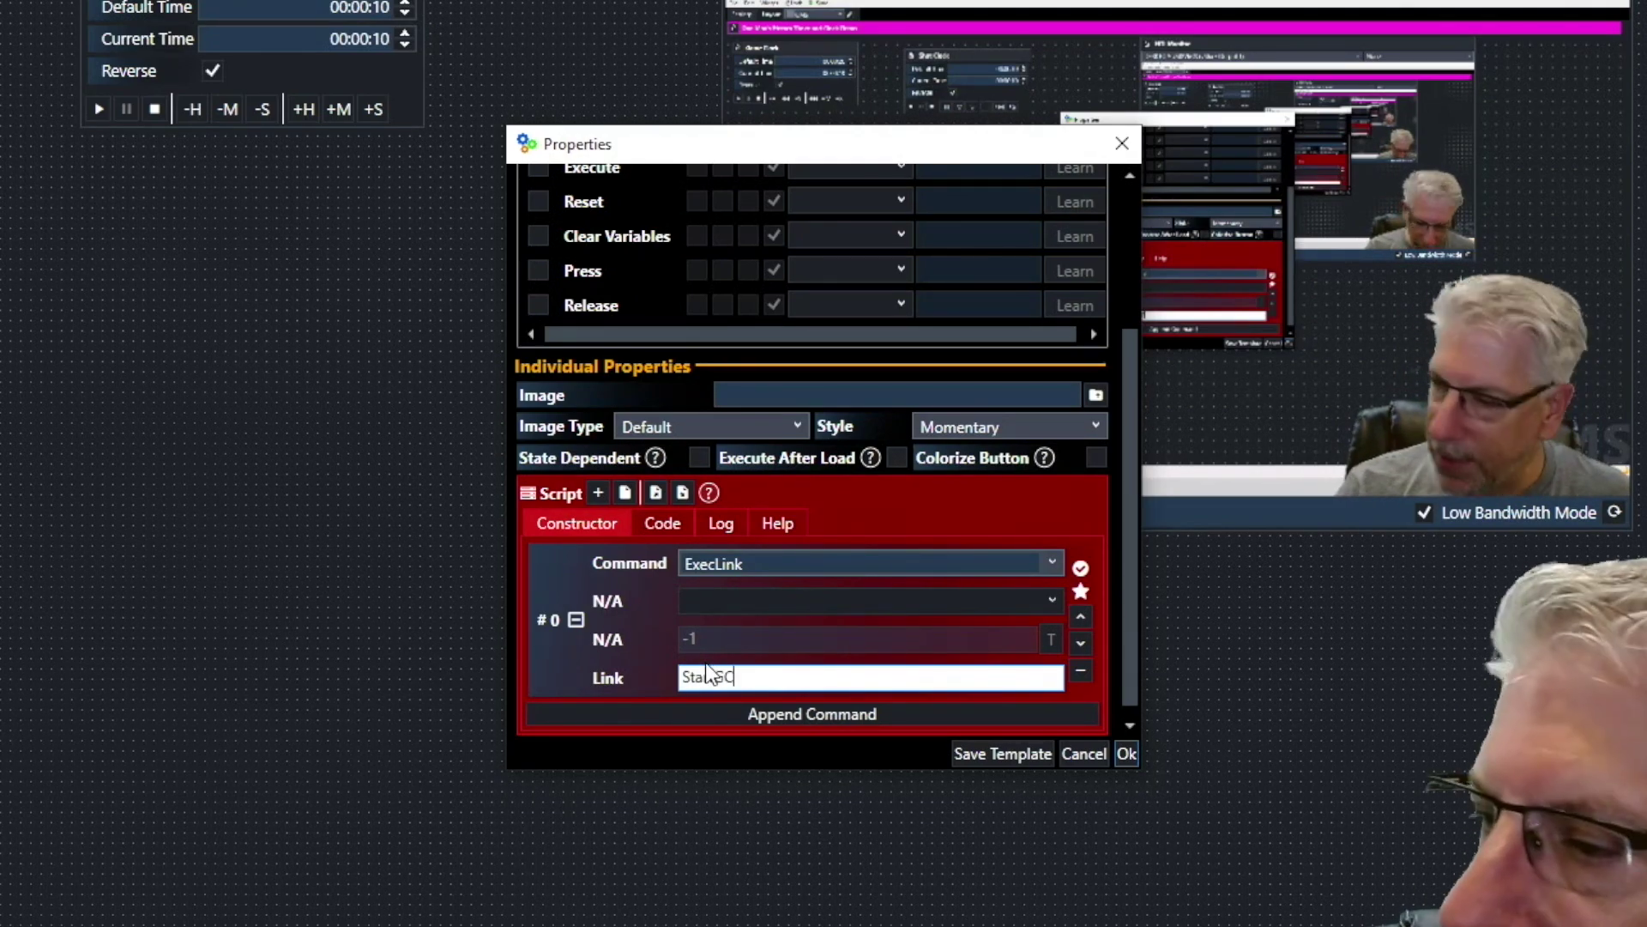
click(1127, 755)
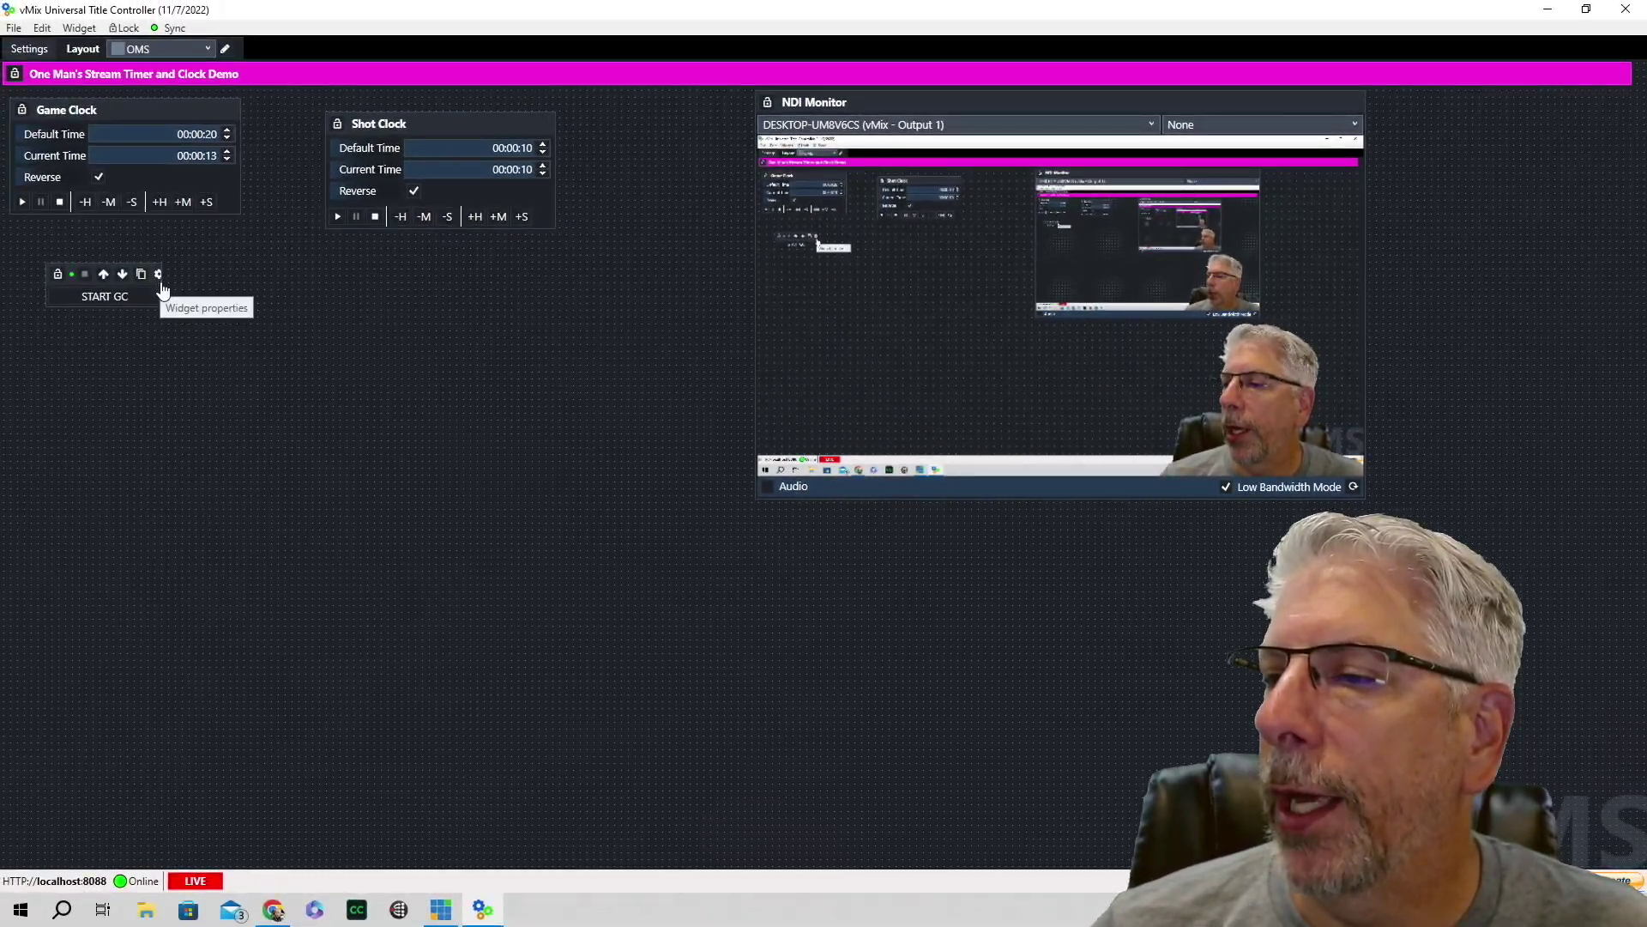
- Widen the START GC button slightly, set its color to Green, and use it to run the Game Clock
drag(162, 285, 175, 283)
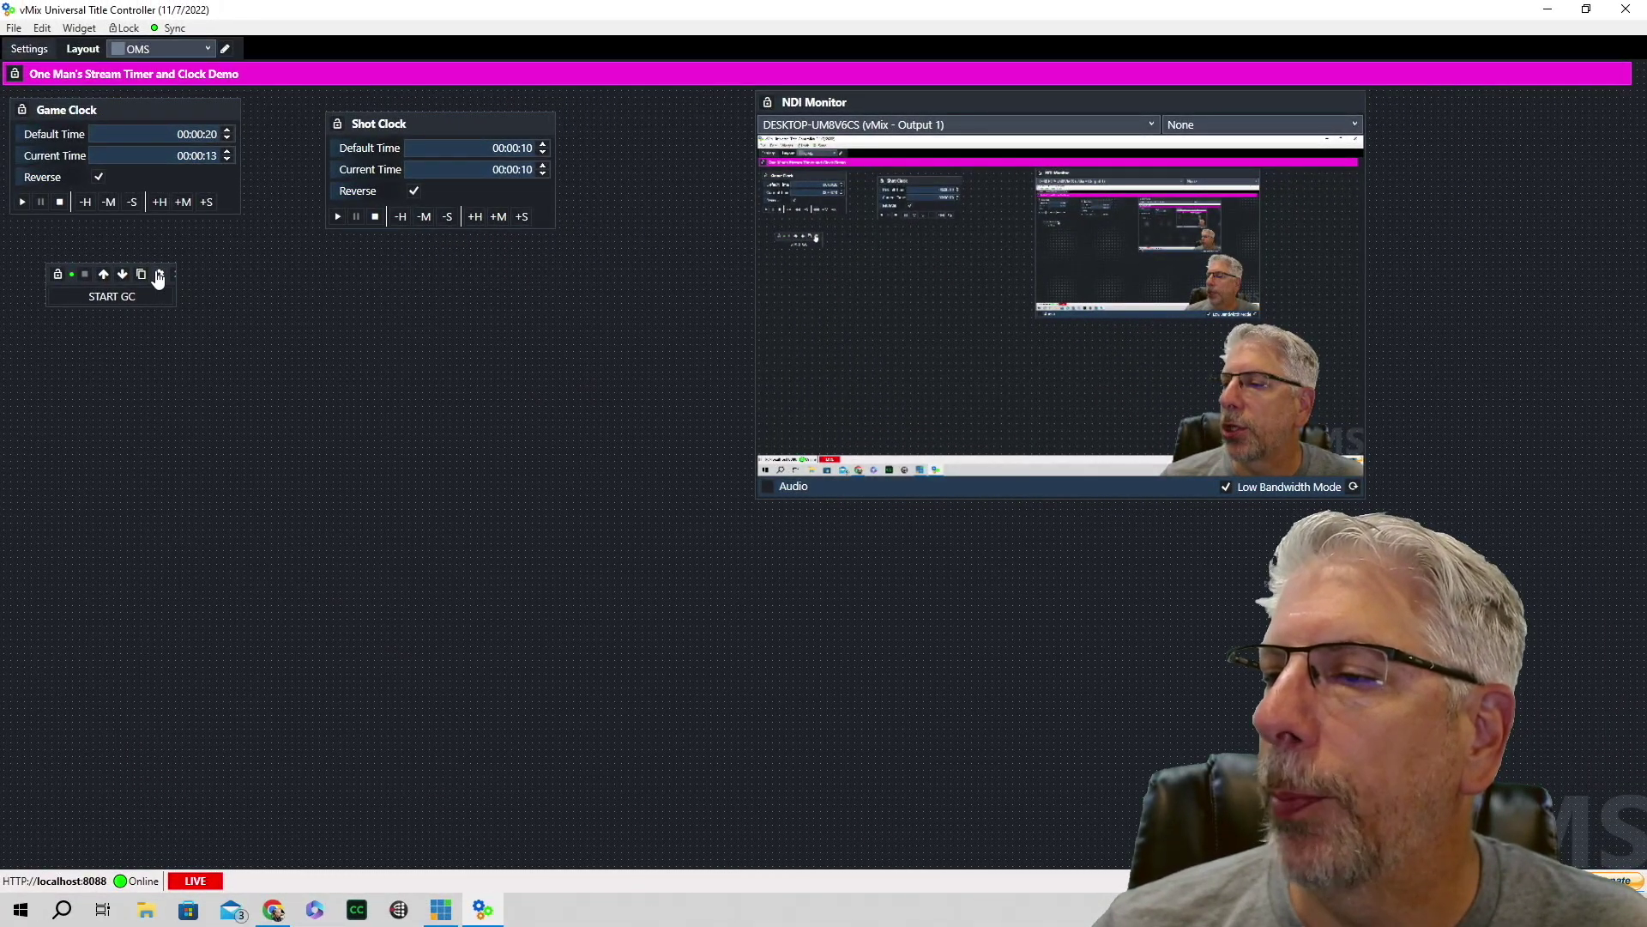
click(158, 274)
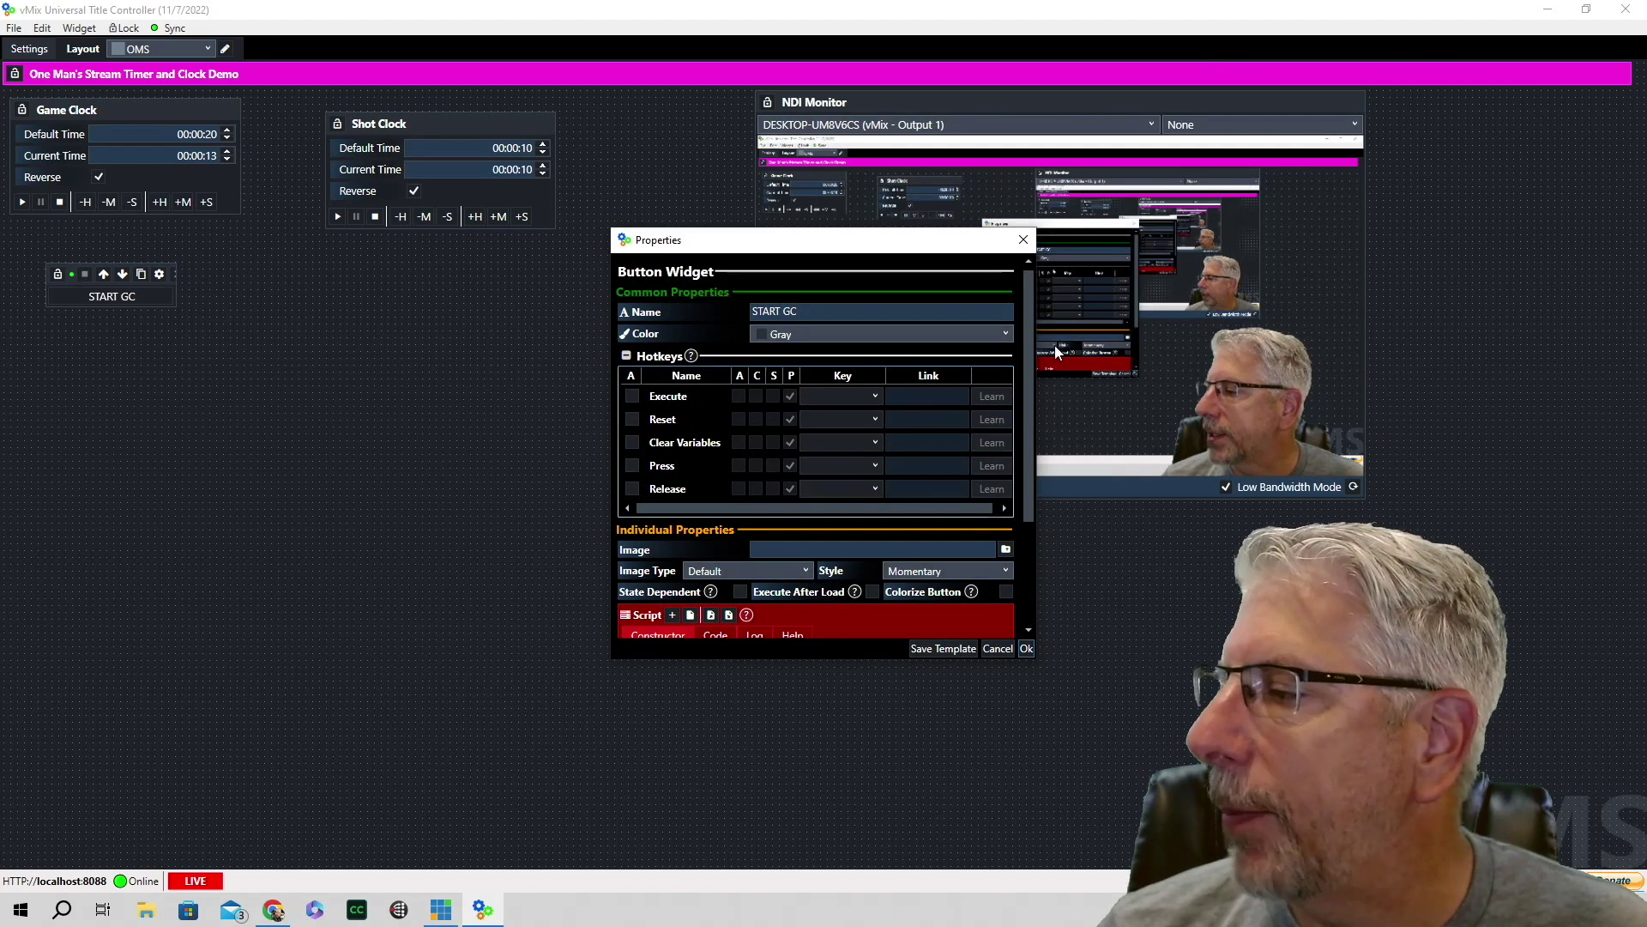
click(1006, 334)
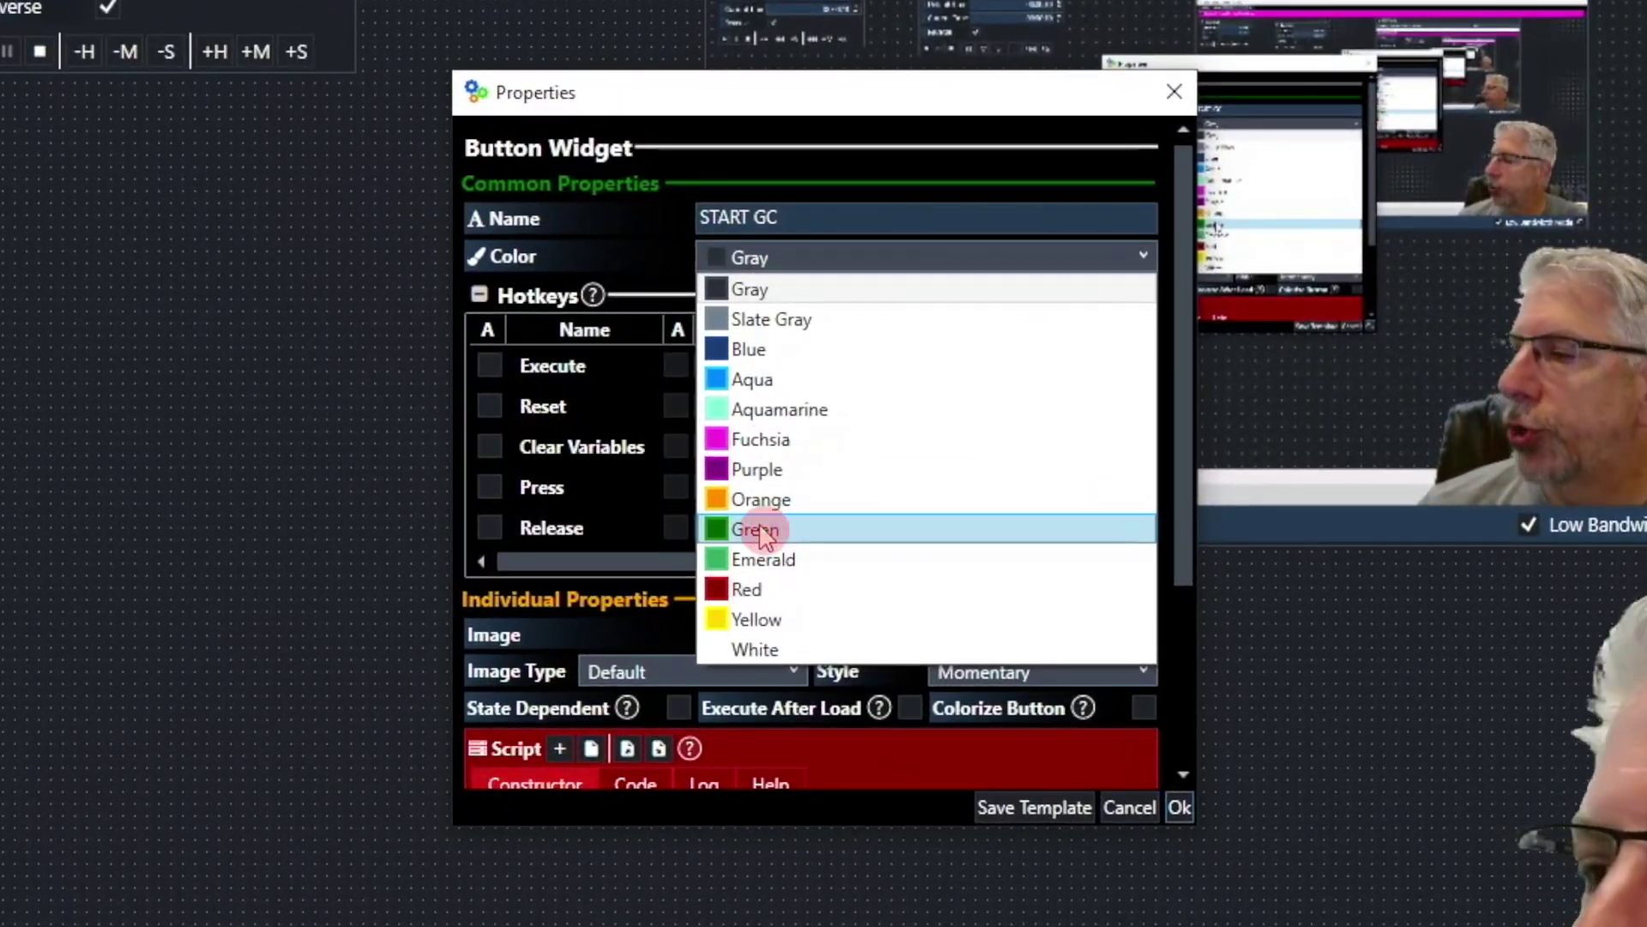
click(785, 490)
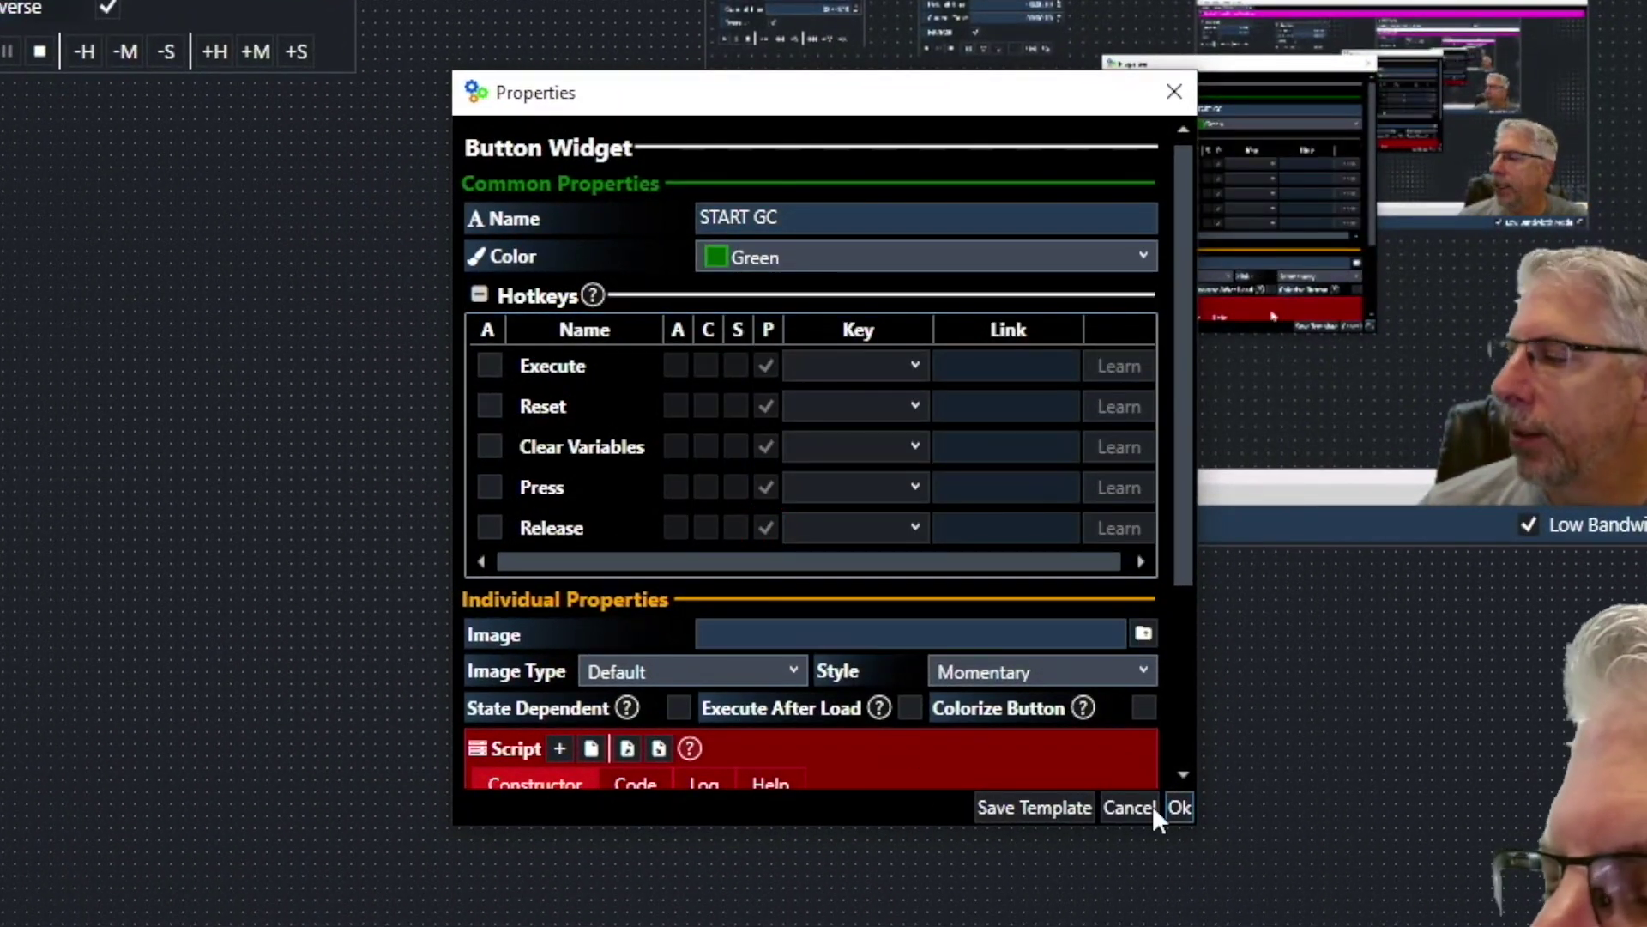
click(1180, 806)
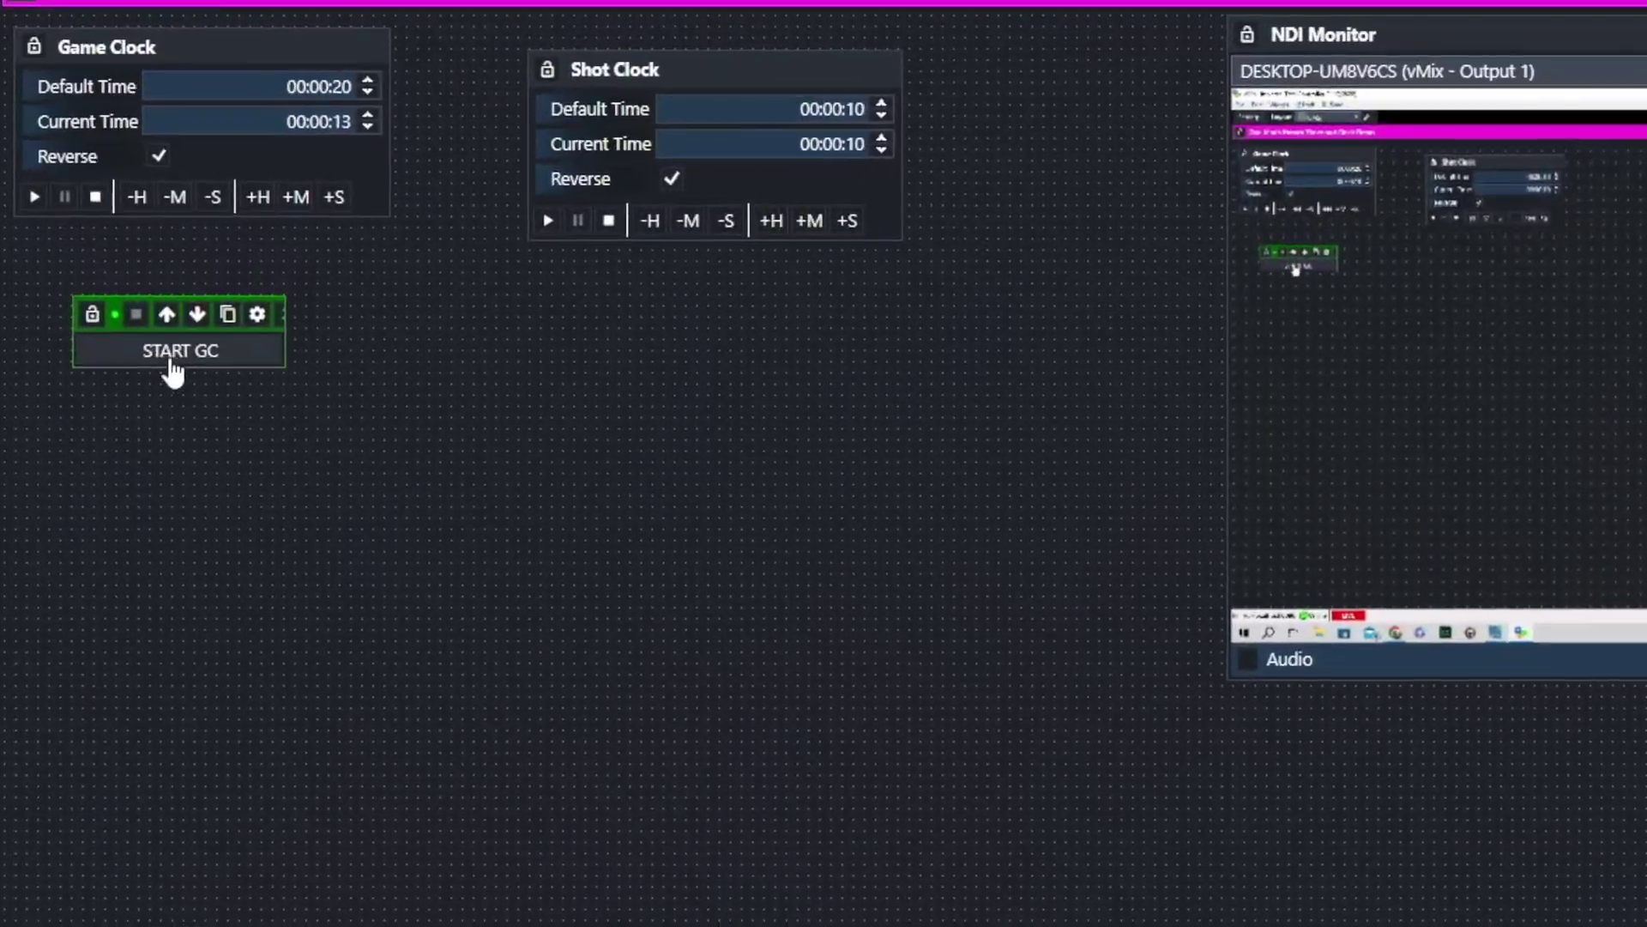
click(106, 297)
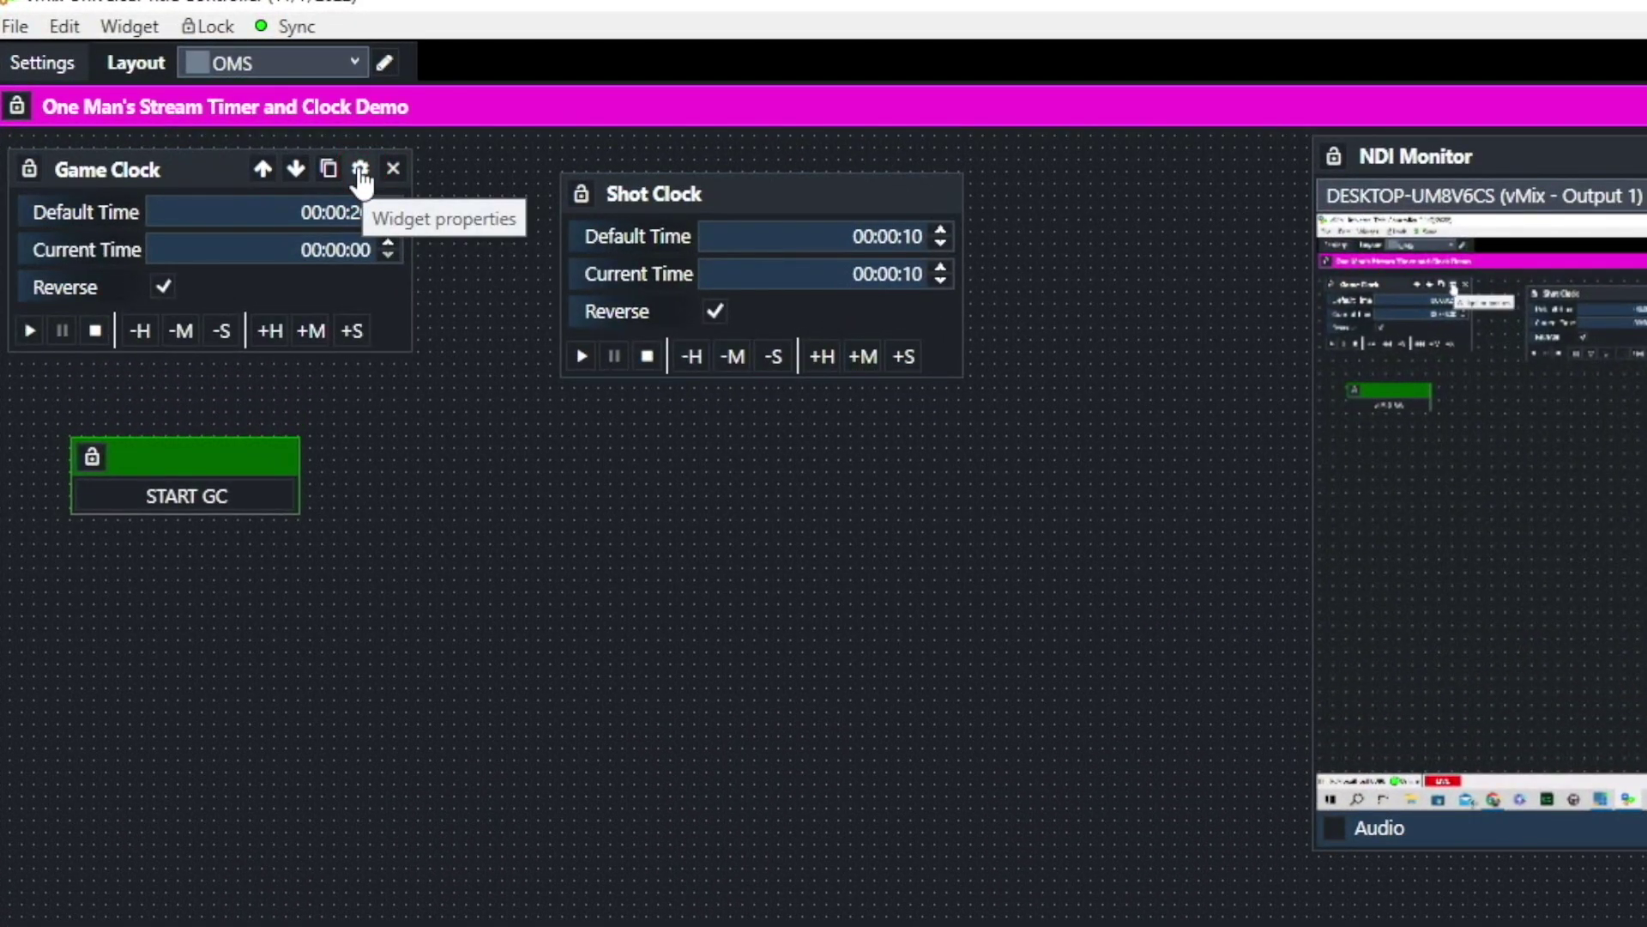
- Set the Game Clock's On Completion event to ResetGC and test the countdown with the START GC button
click(360, 170)
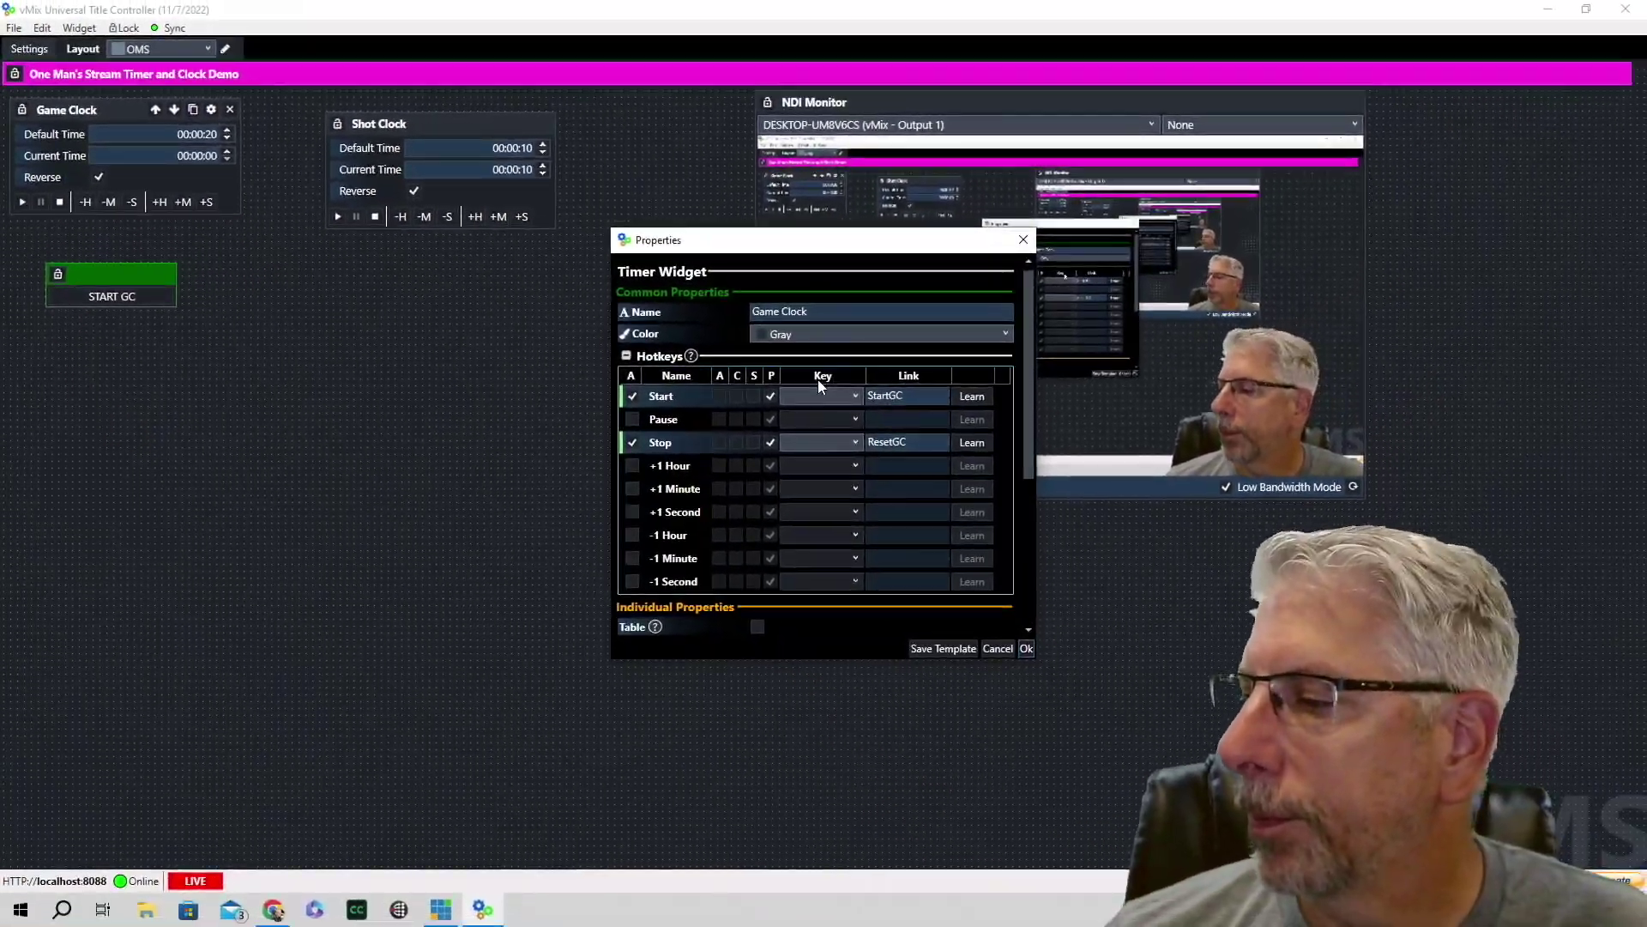
scroll(817, 384, down, 3)
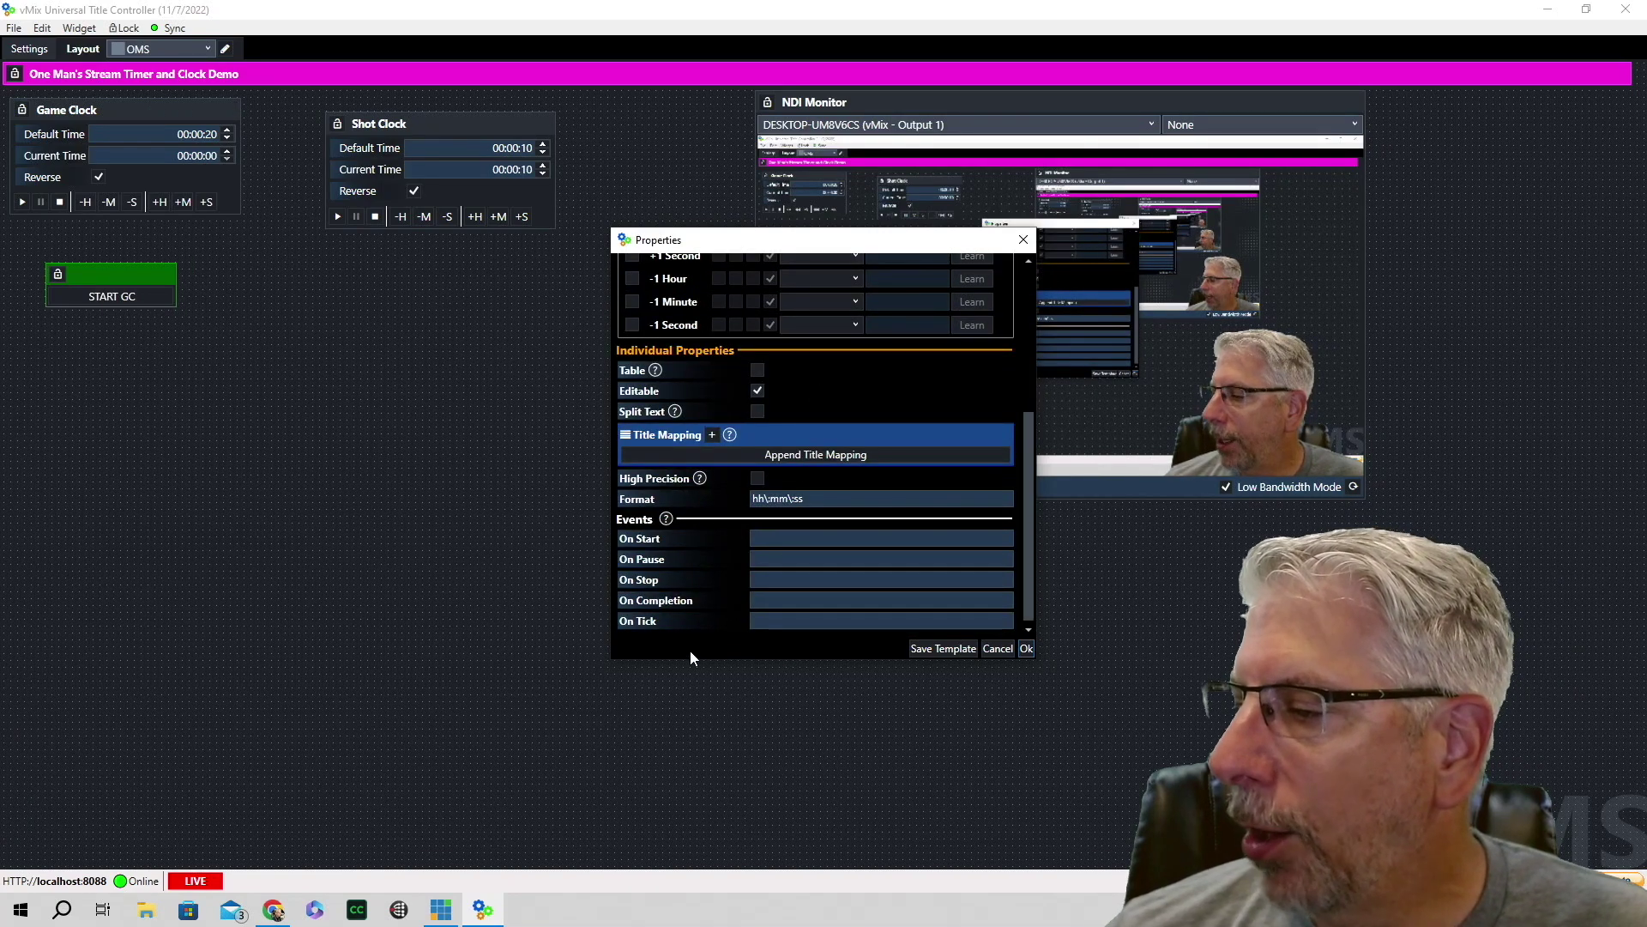
click(772, 601)
text(ResetCloc)
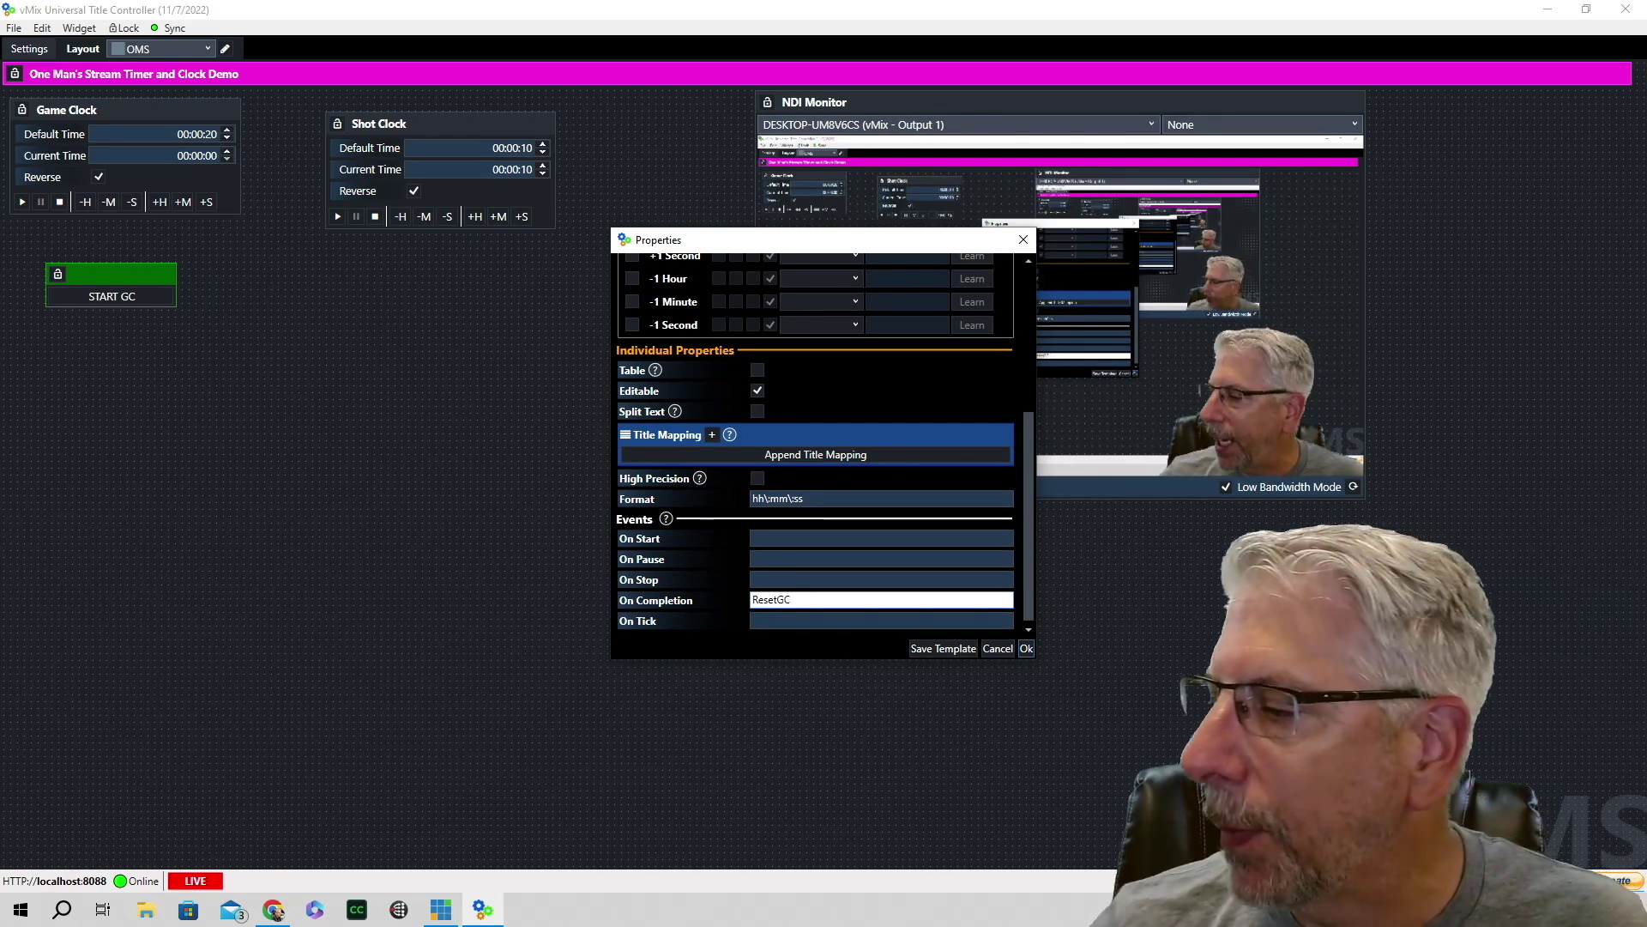
click(1026, 649)
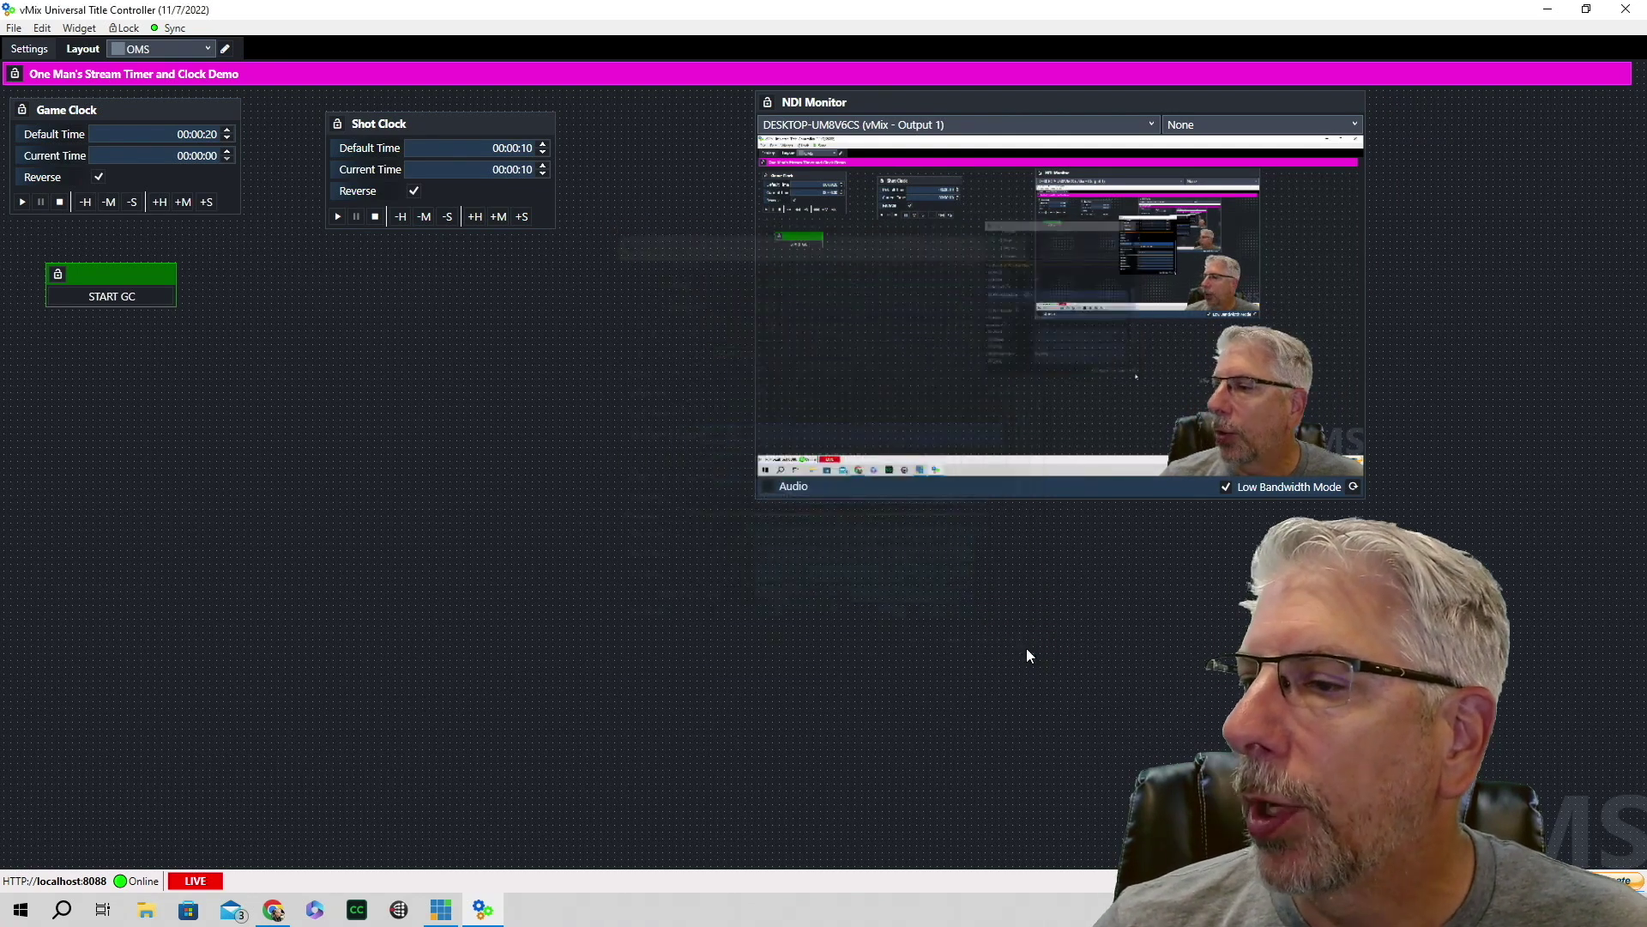
click(131, 293)
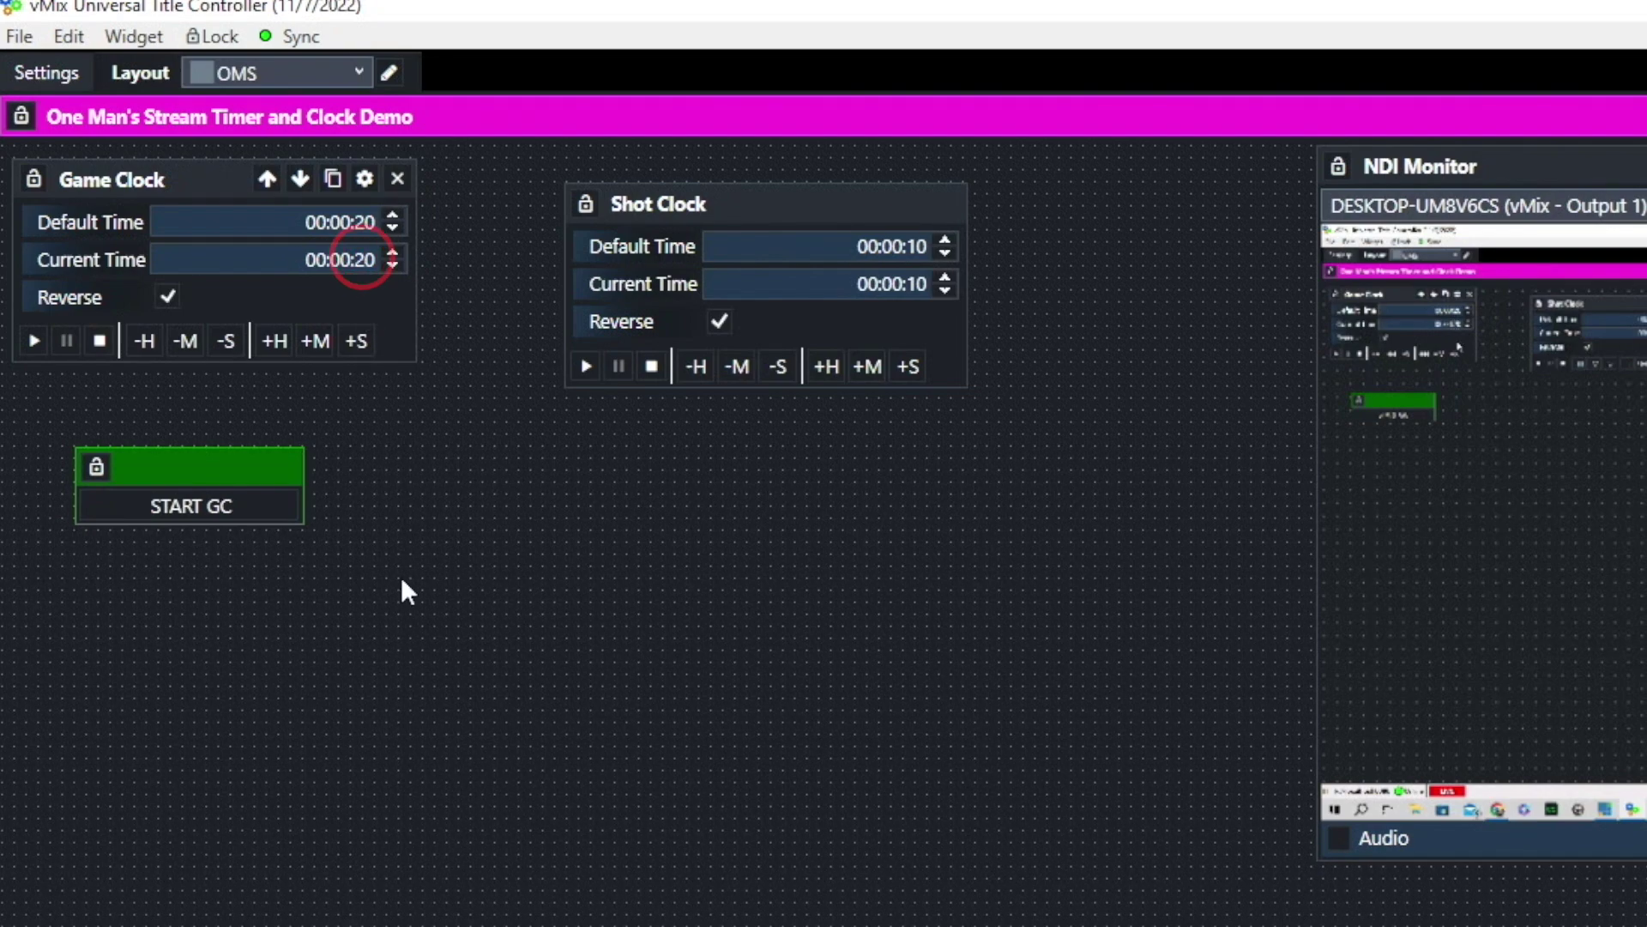
- Enable the Game Clock's Pause hotkey, set its link to PauseGC and apply the properties
mouse_move(136, 453)
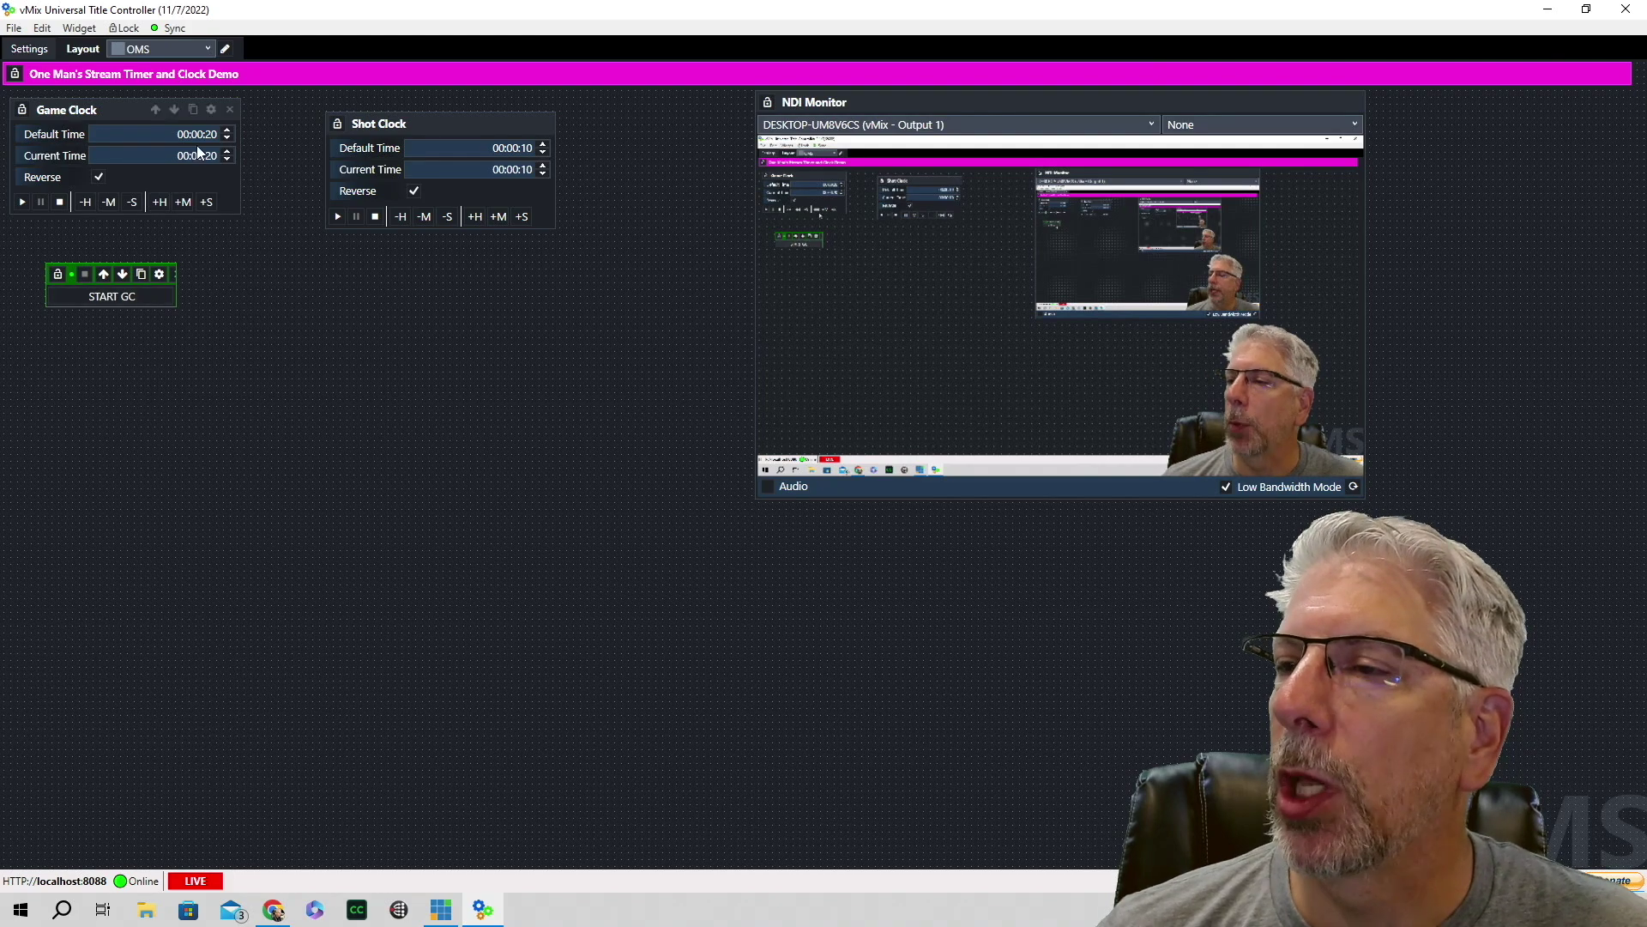
click(211, 109)
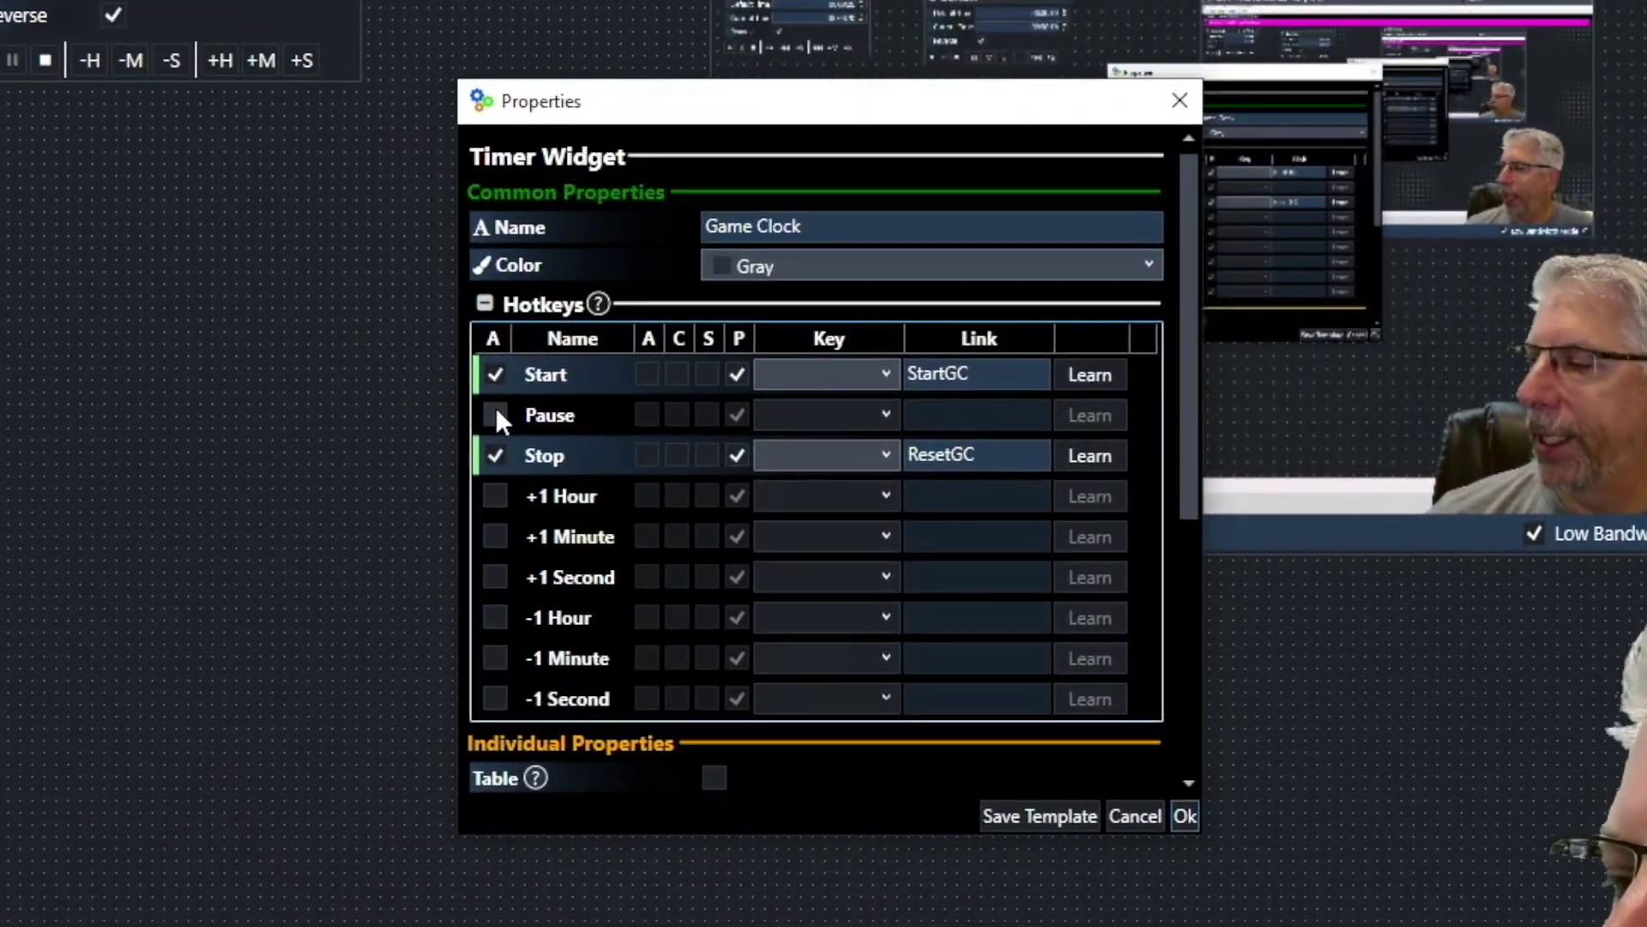
click(585, 418)
click(930, 418)
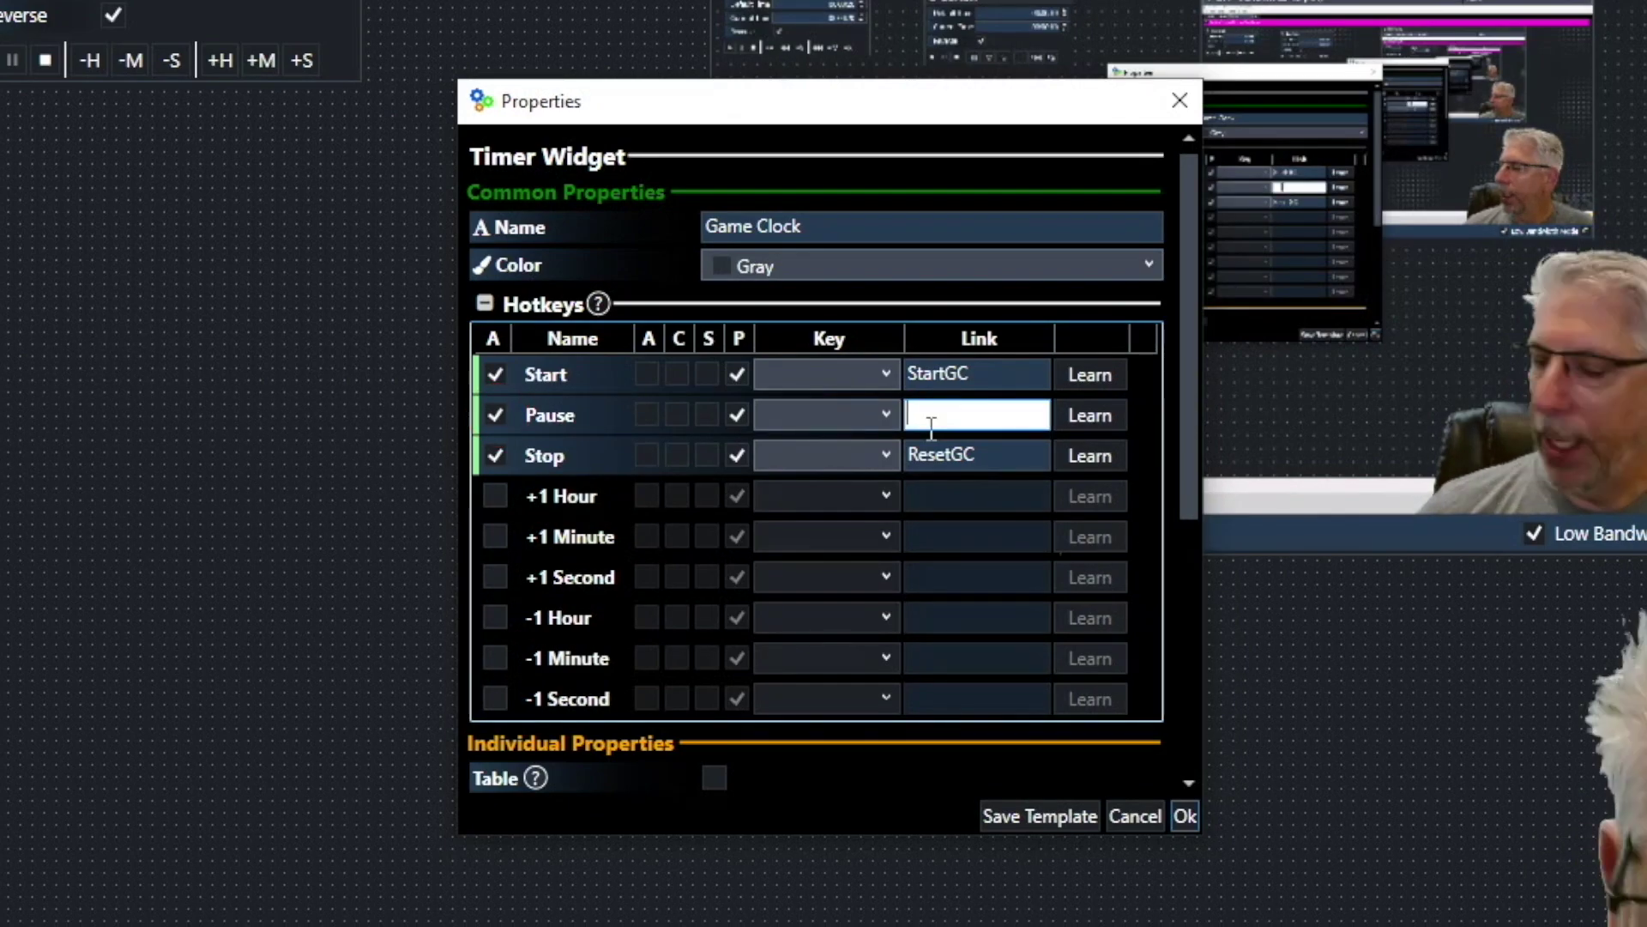
text(PauseGC)
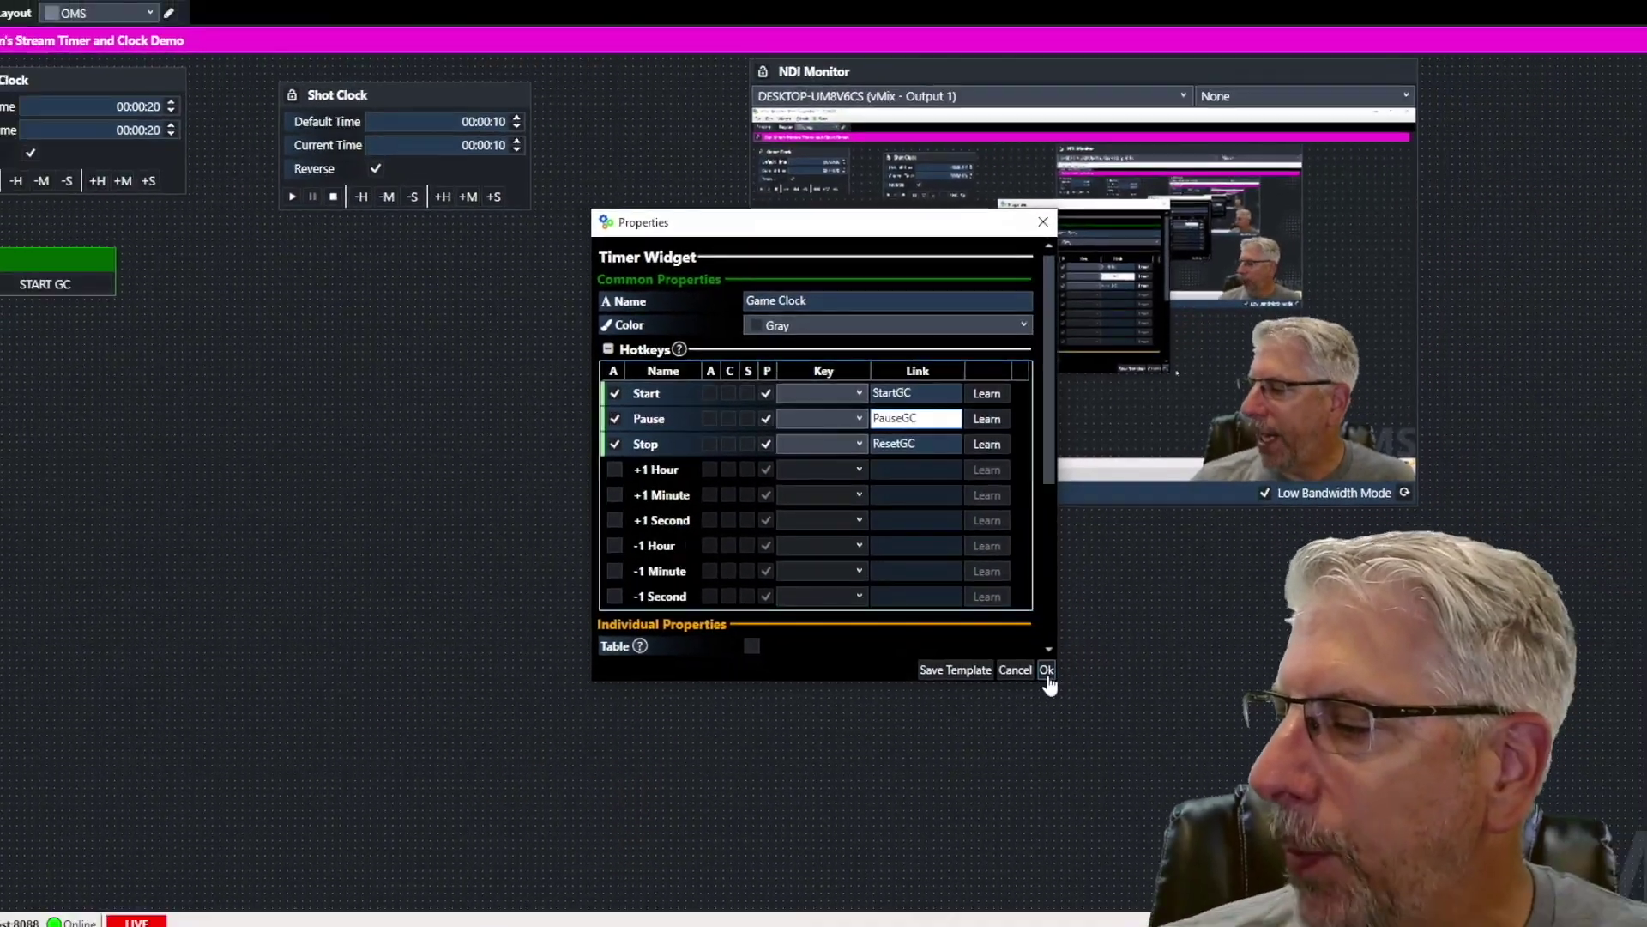
click(1185, 816)
- Add a second Button widget below START GC and name it Pause GC
click(124, 29)
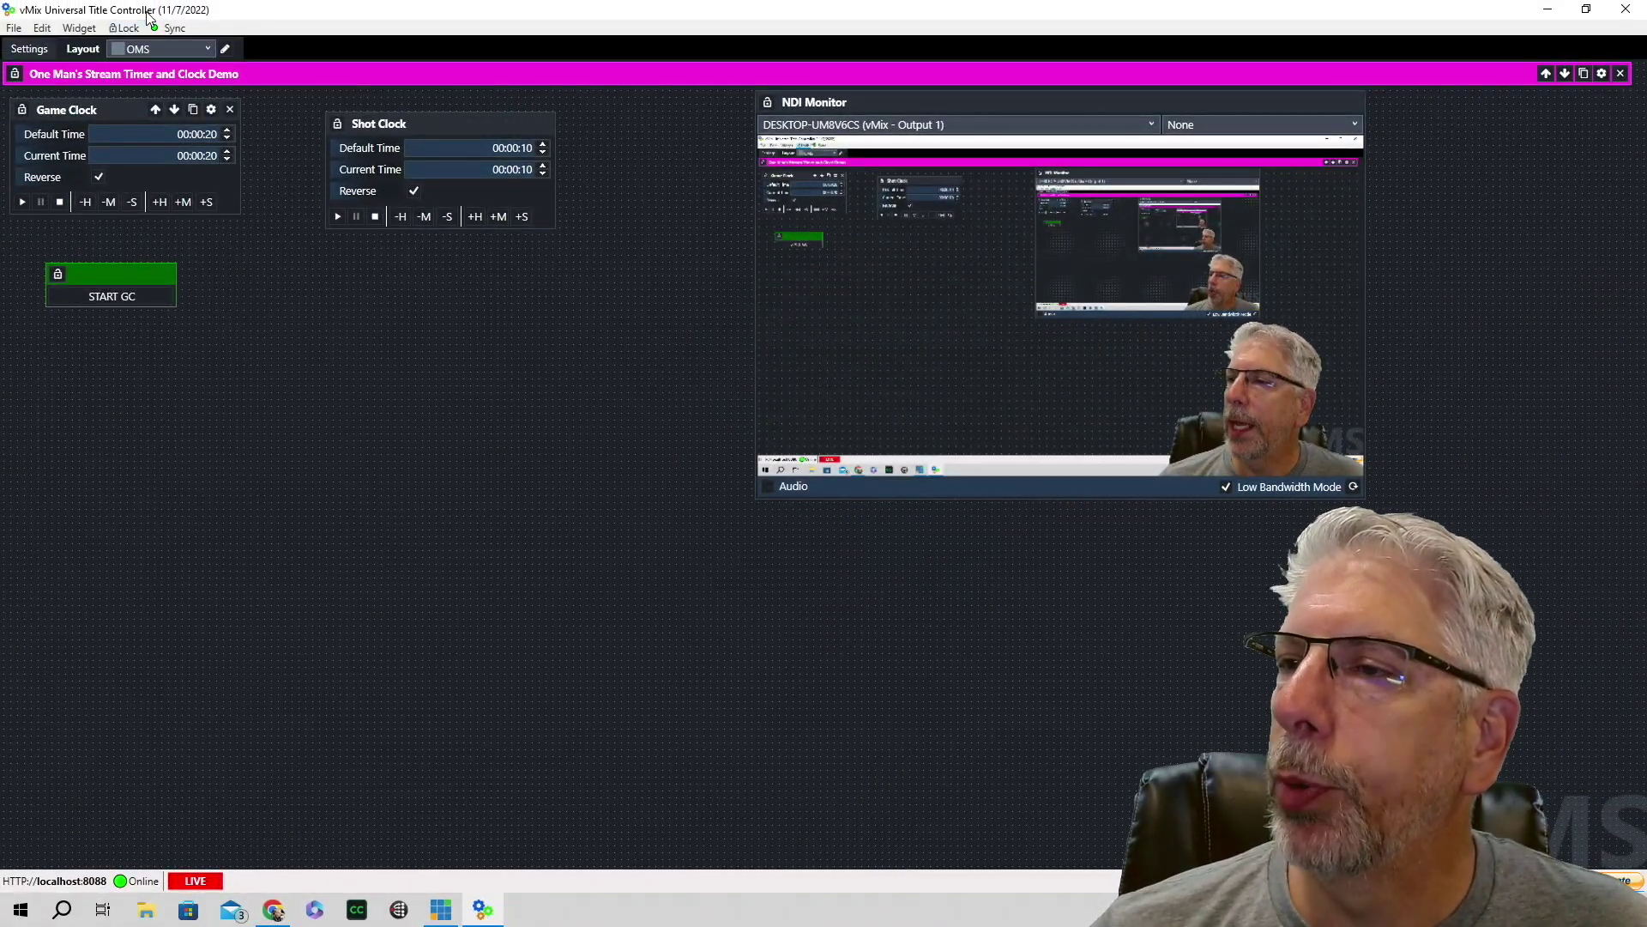
click(127, 28)
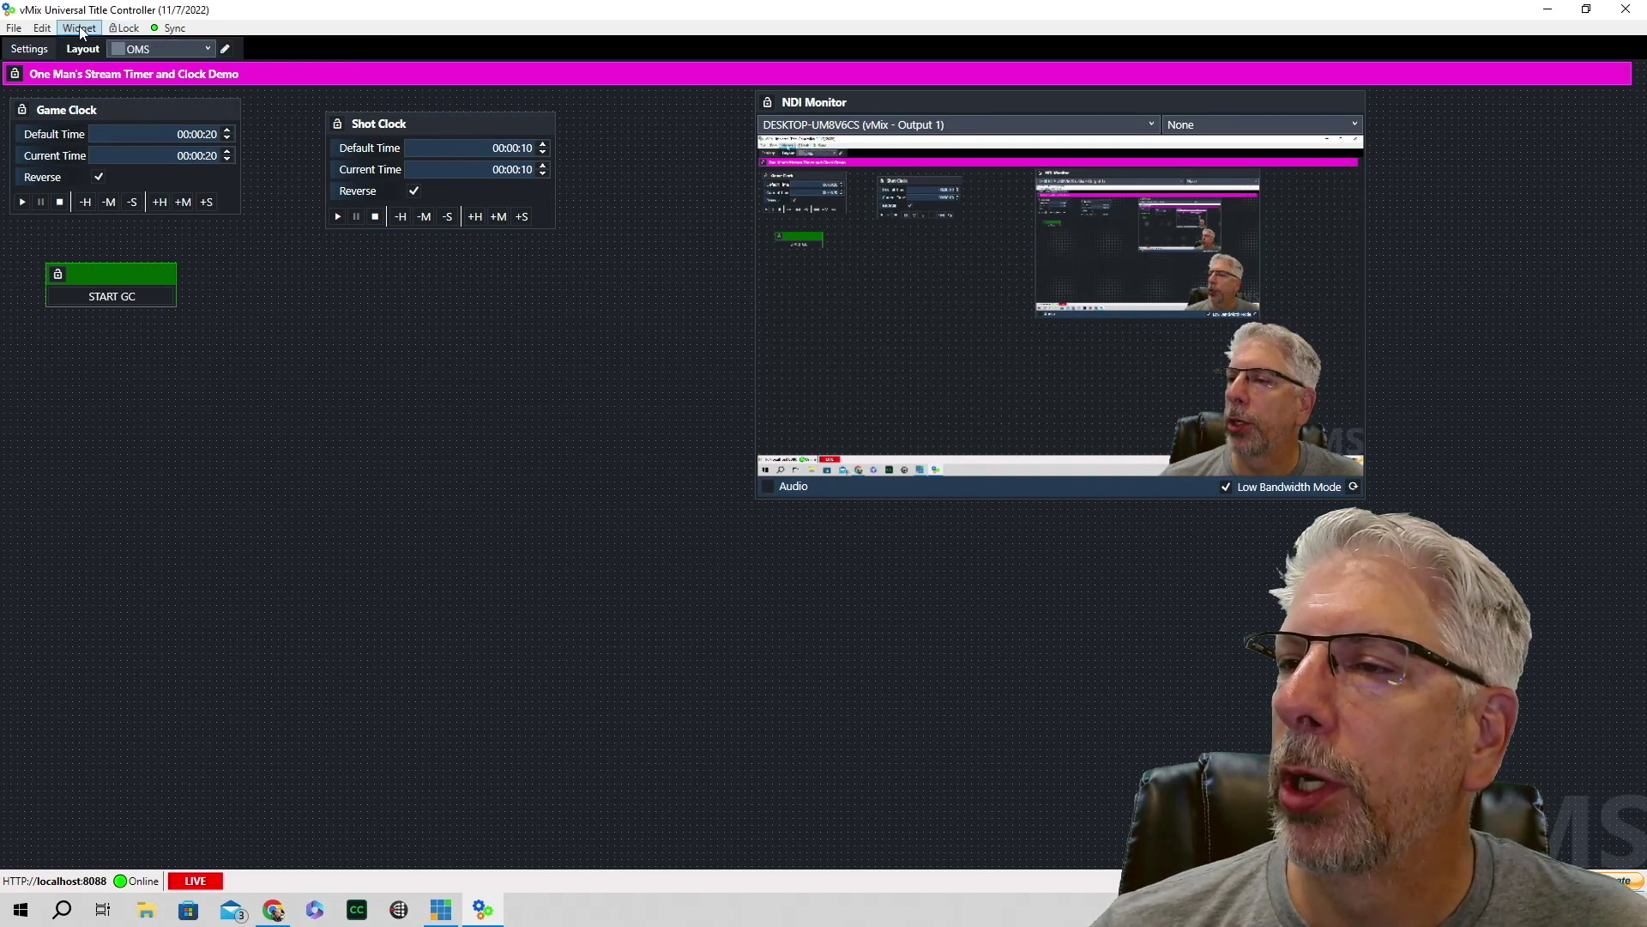
click(80, 29)
click(101, 47)
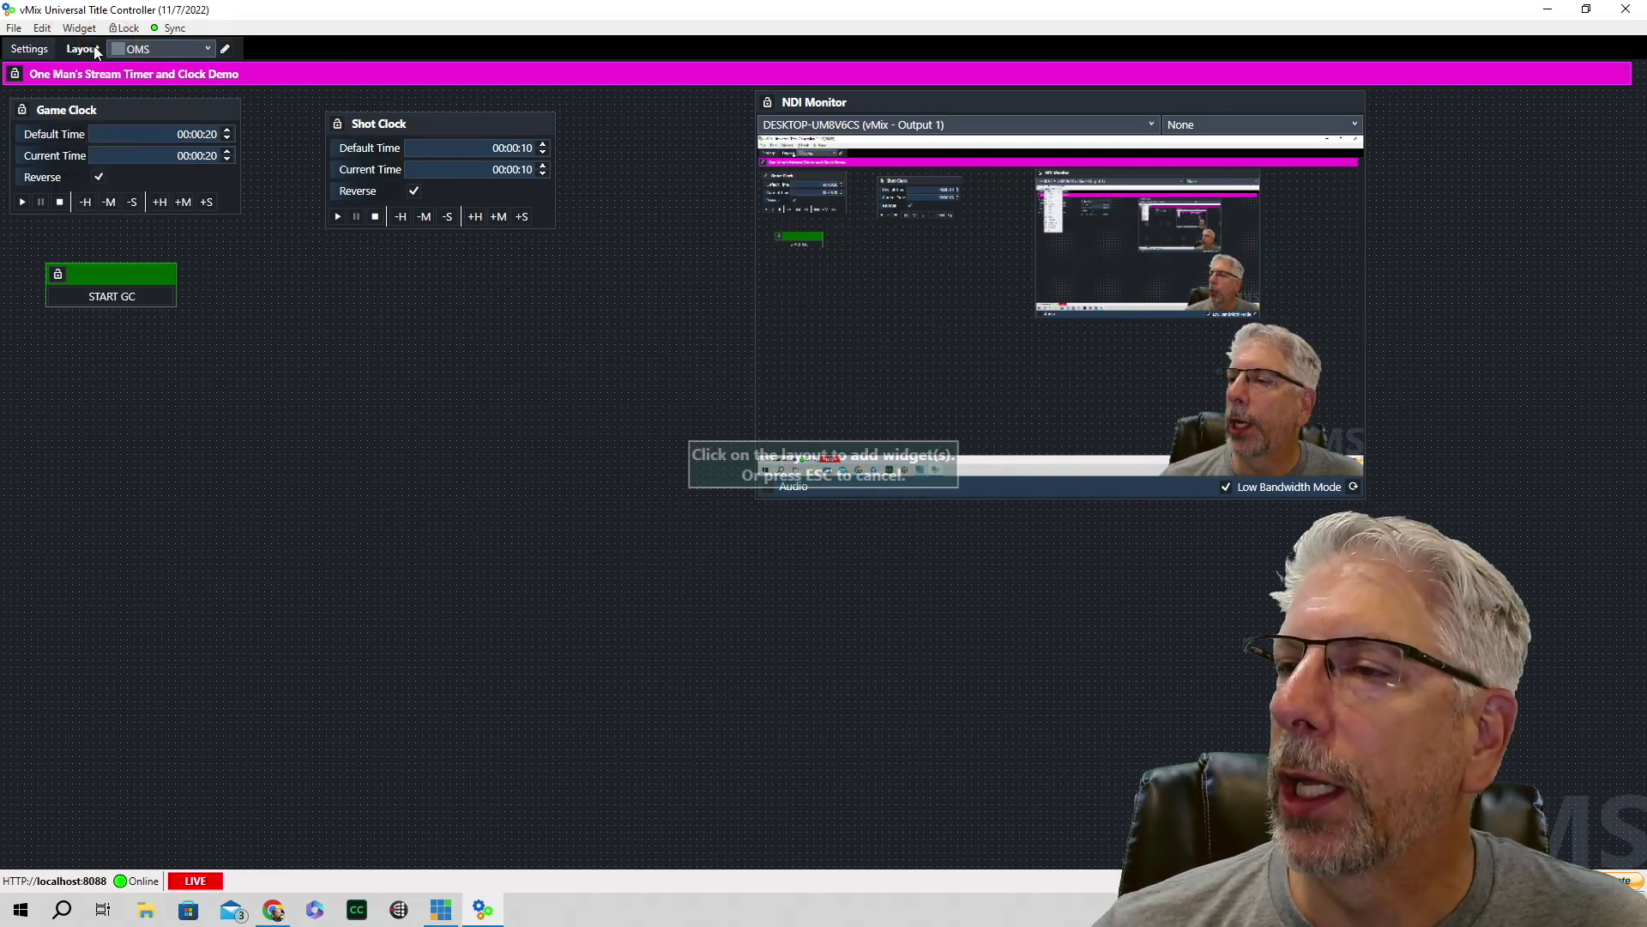
click(718, 368)
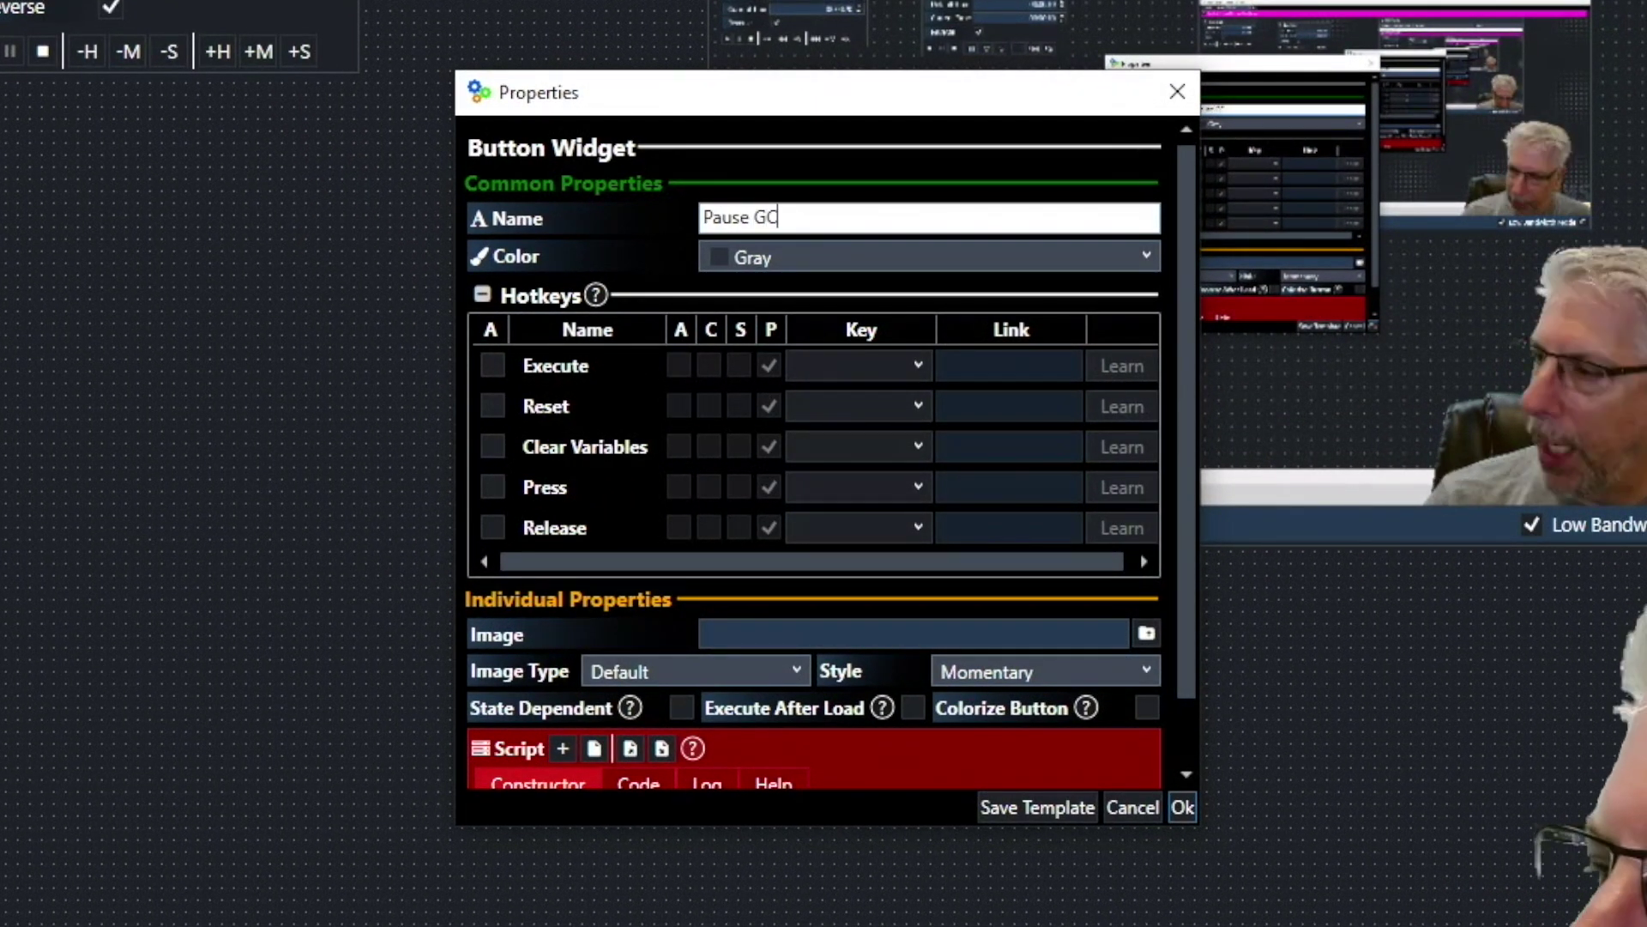
- Add a script command to the Pause GC button using ExecLink with the link PauseGC
scroll(770, 482, down, 2)
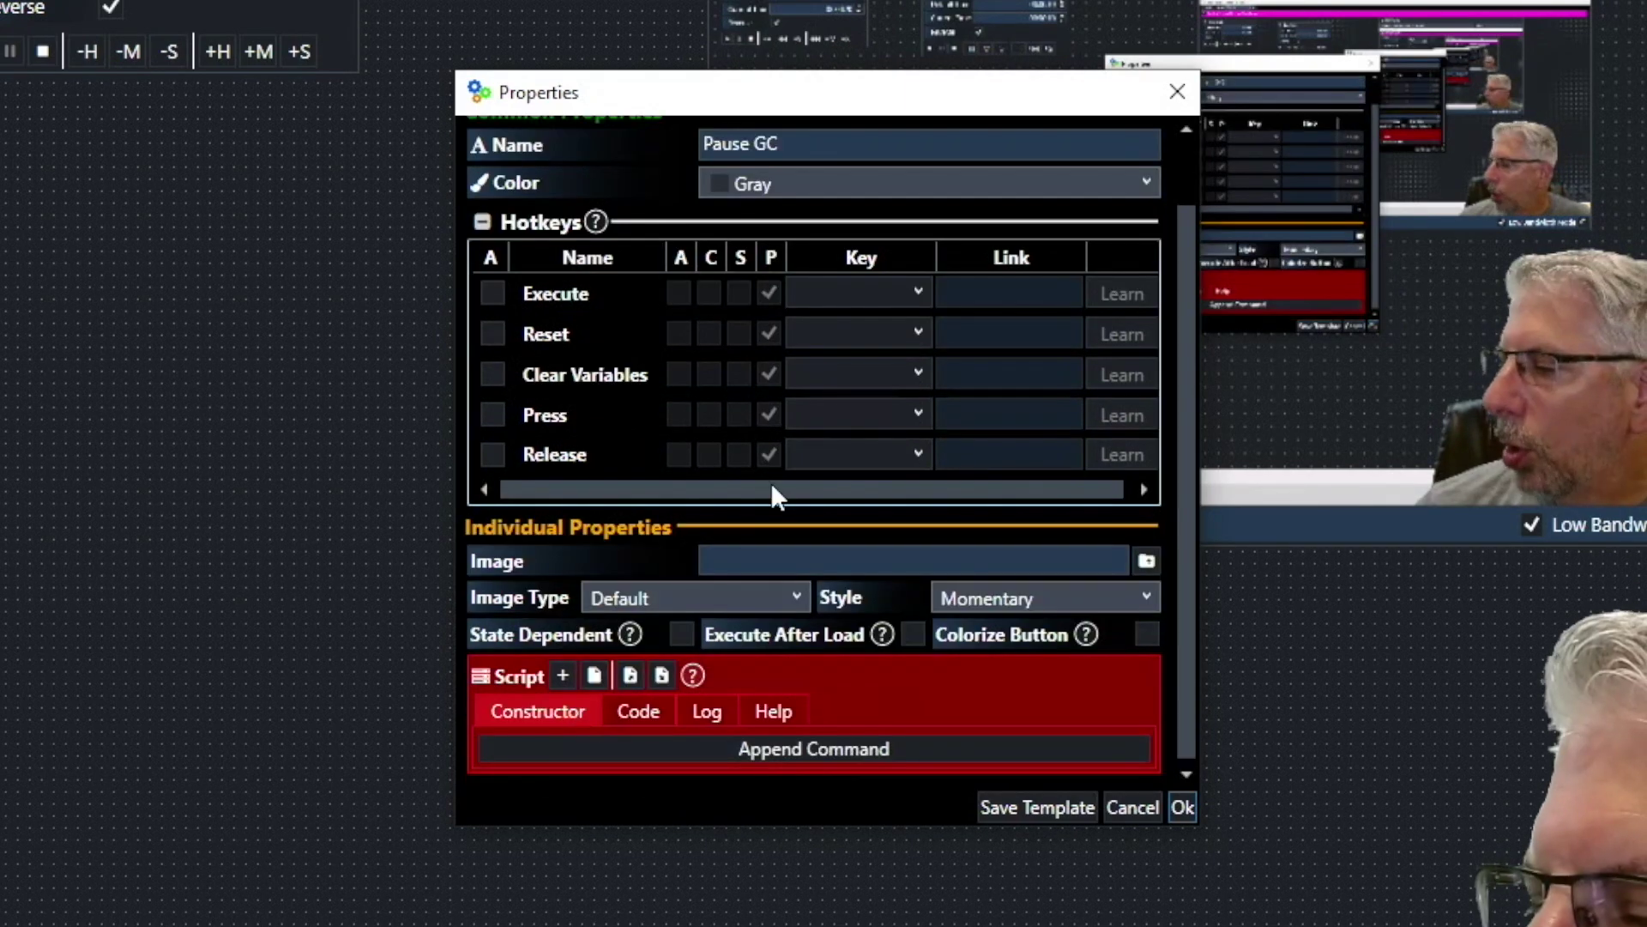
click(563, 678)
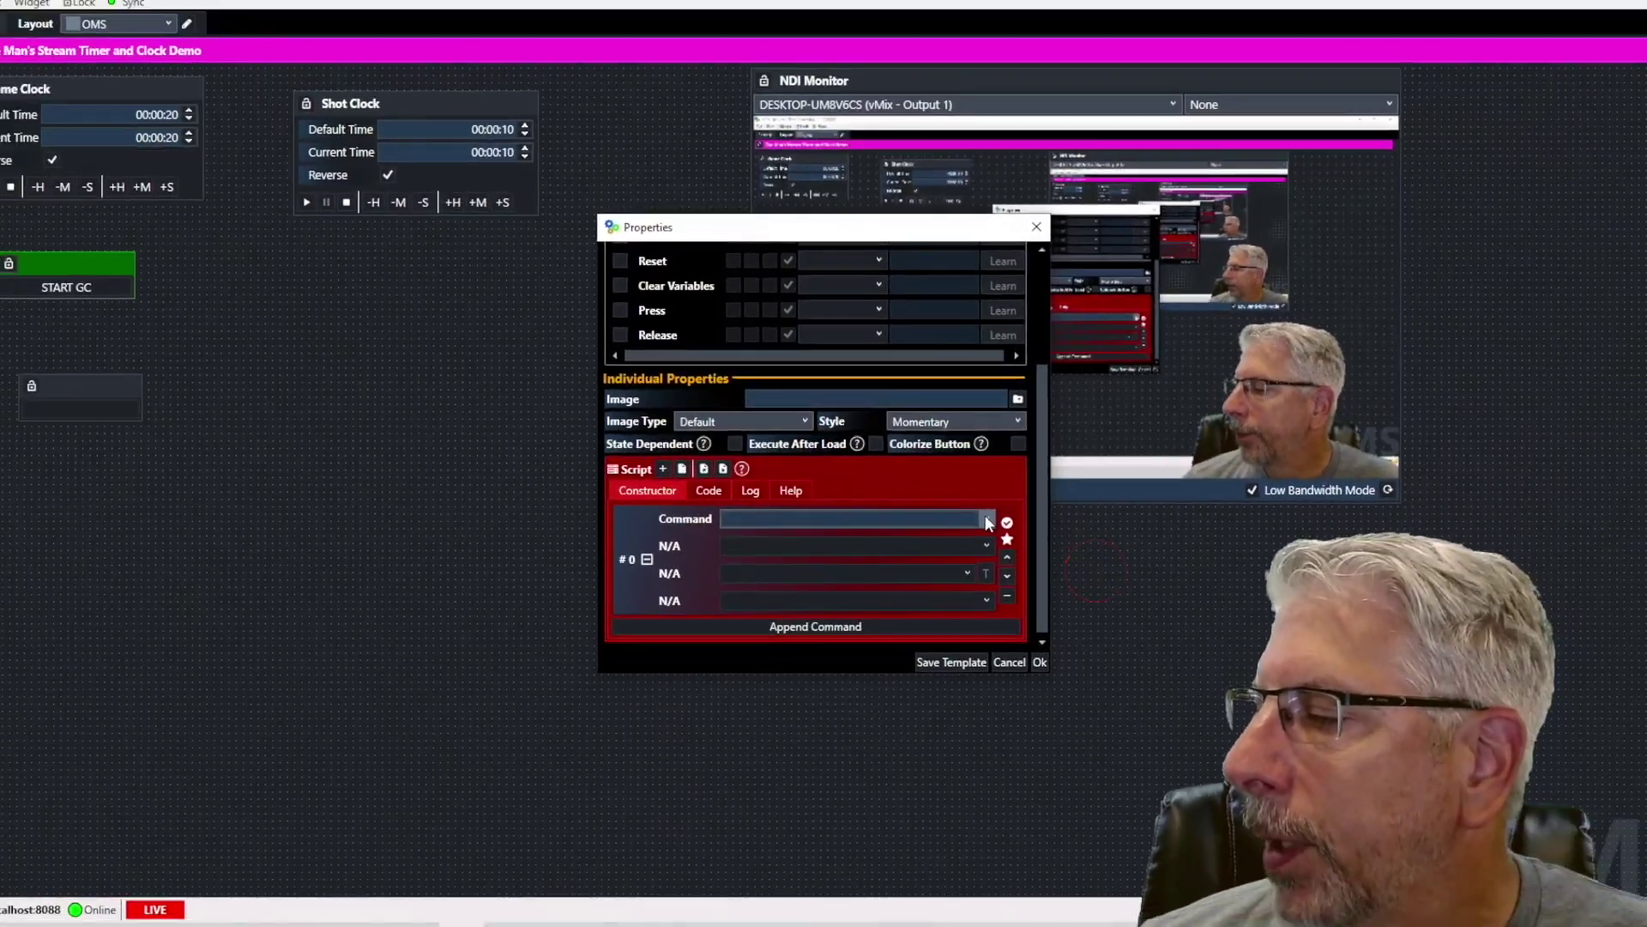
click(985, 518)
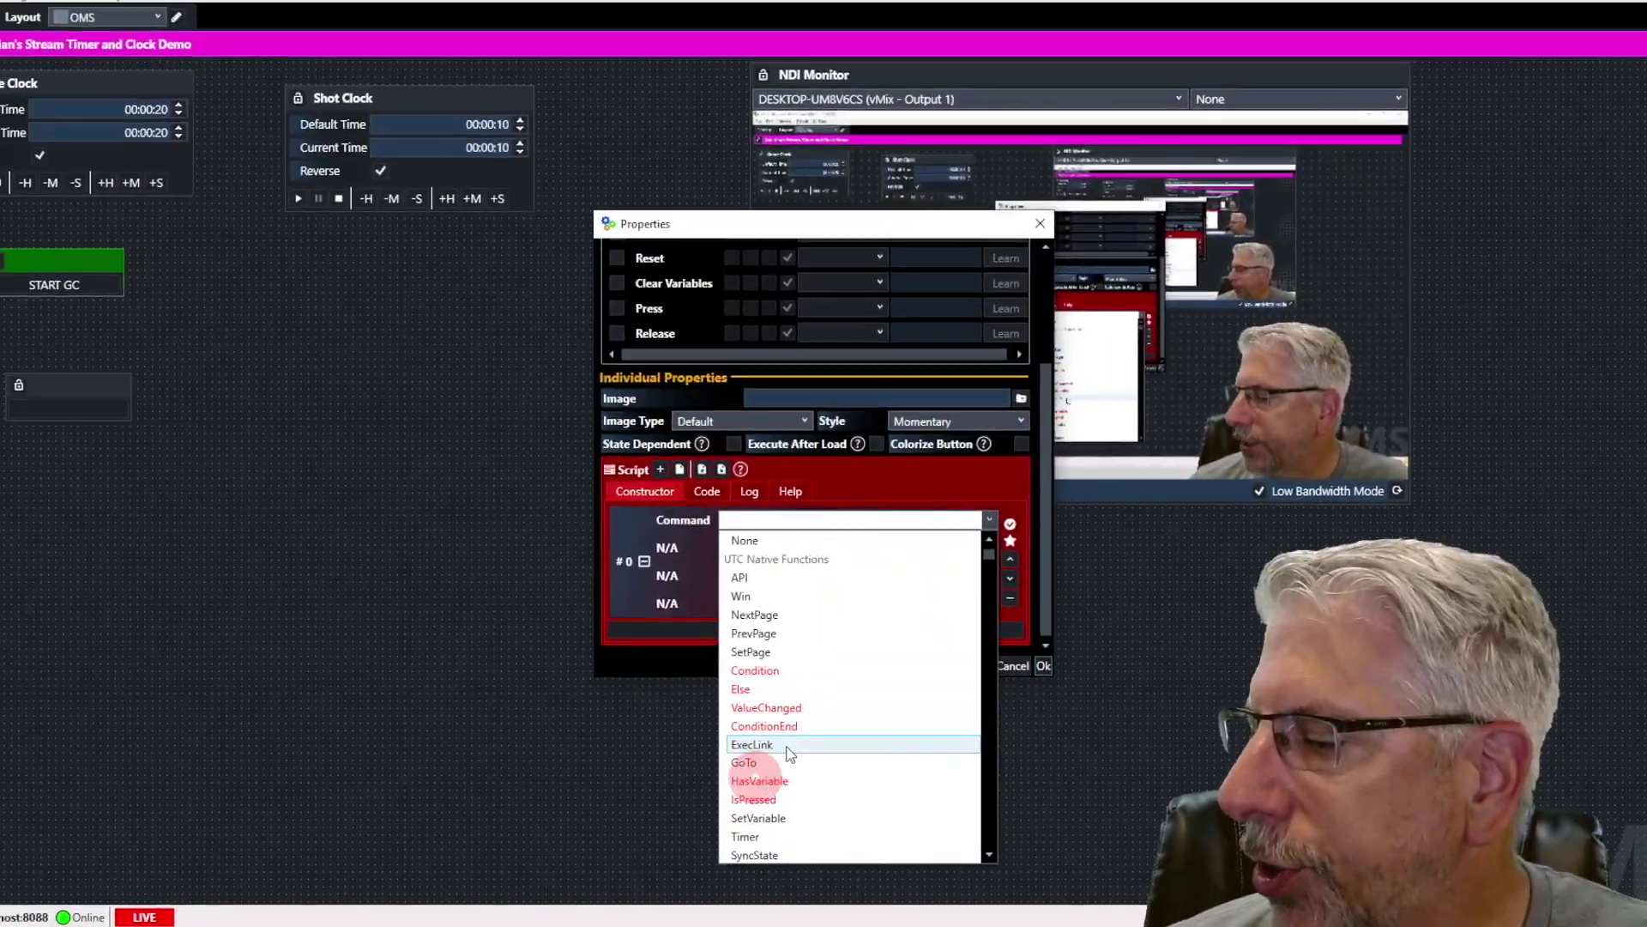
click(787, 750)
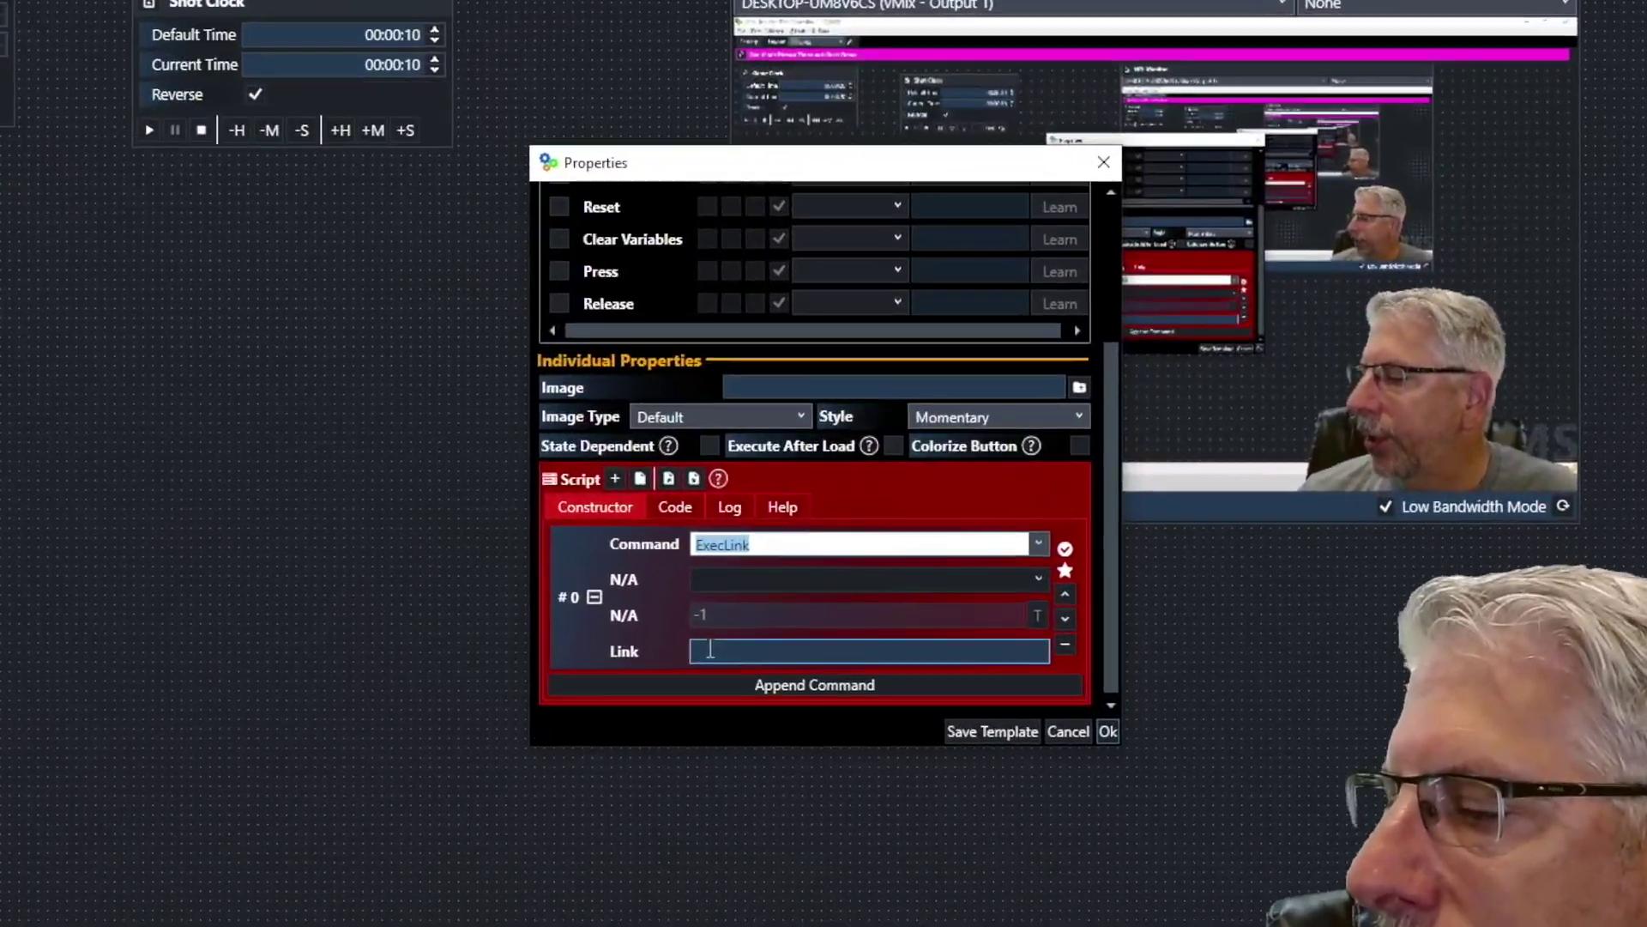
click(735, 602)
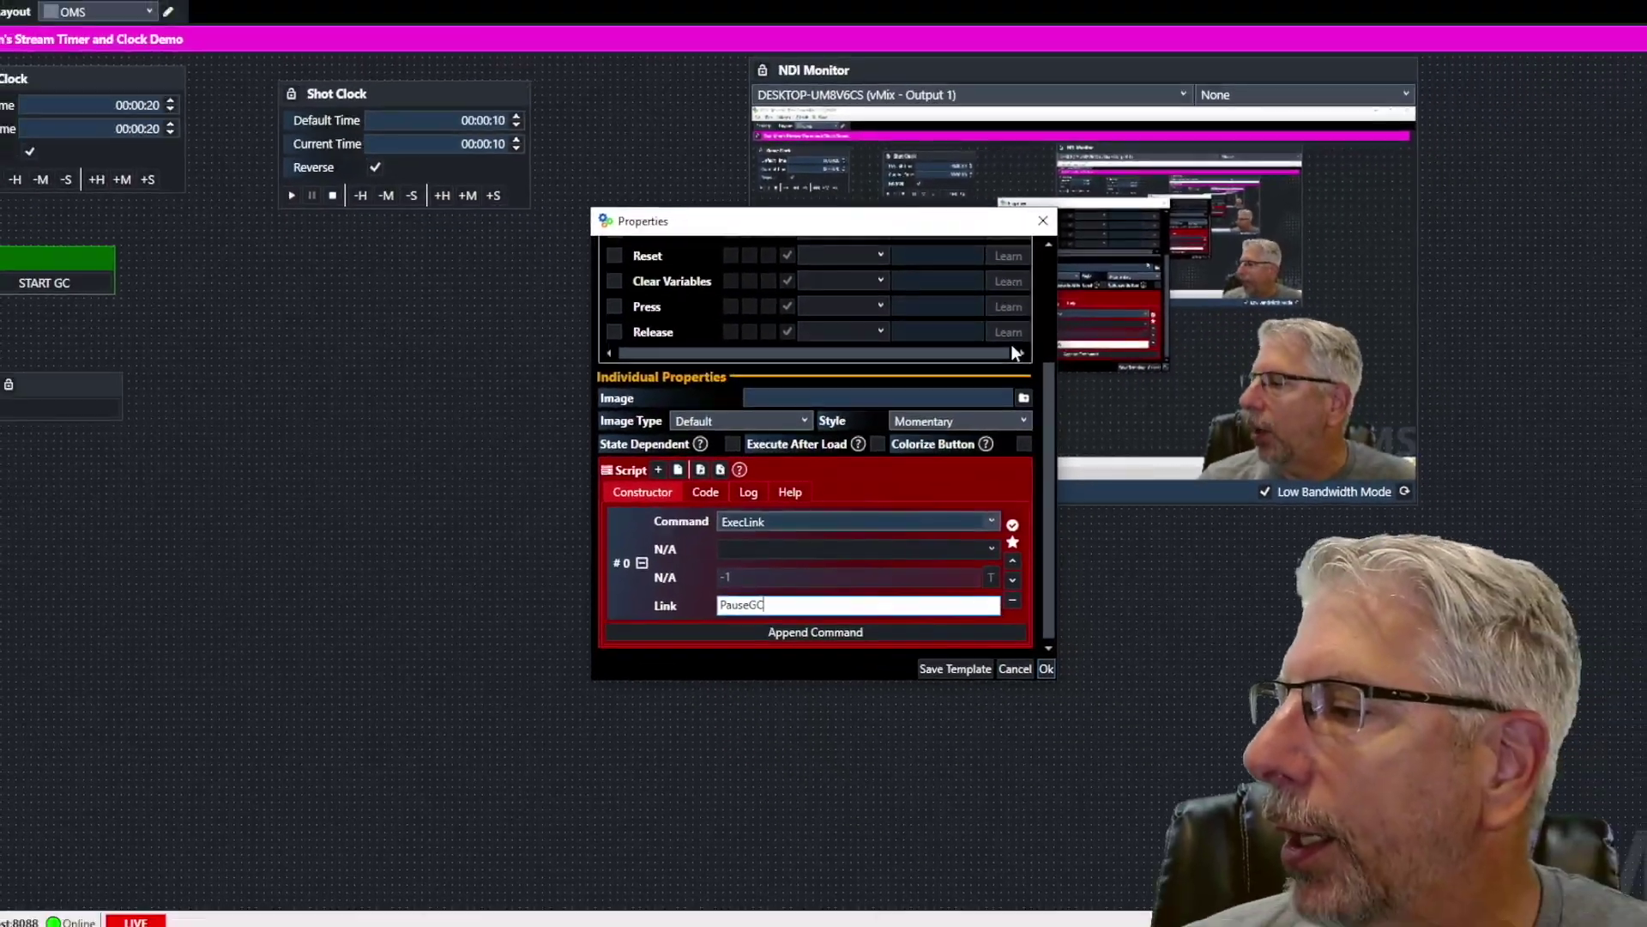
- Set the Pause GC button's color to Aqua, then place it directly below START GC at matching width
scroll(1074, 301, up, 3)
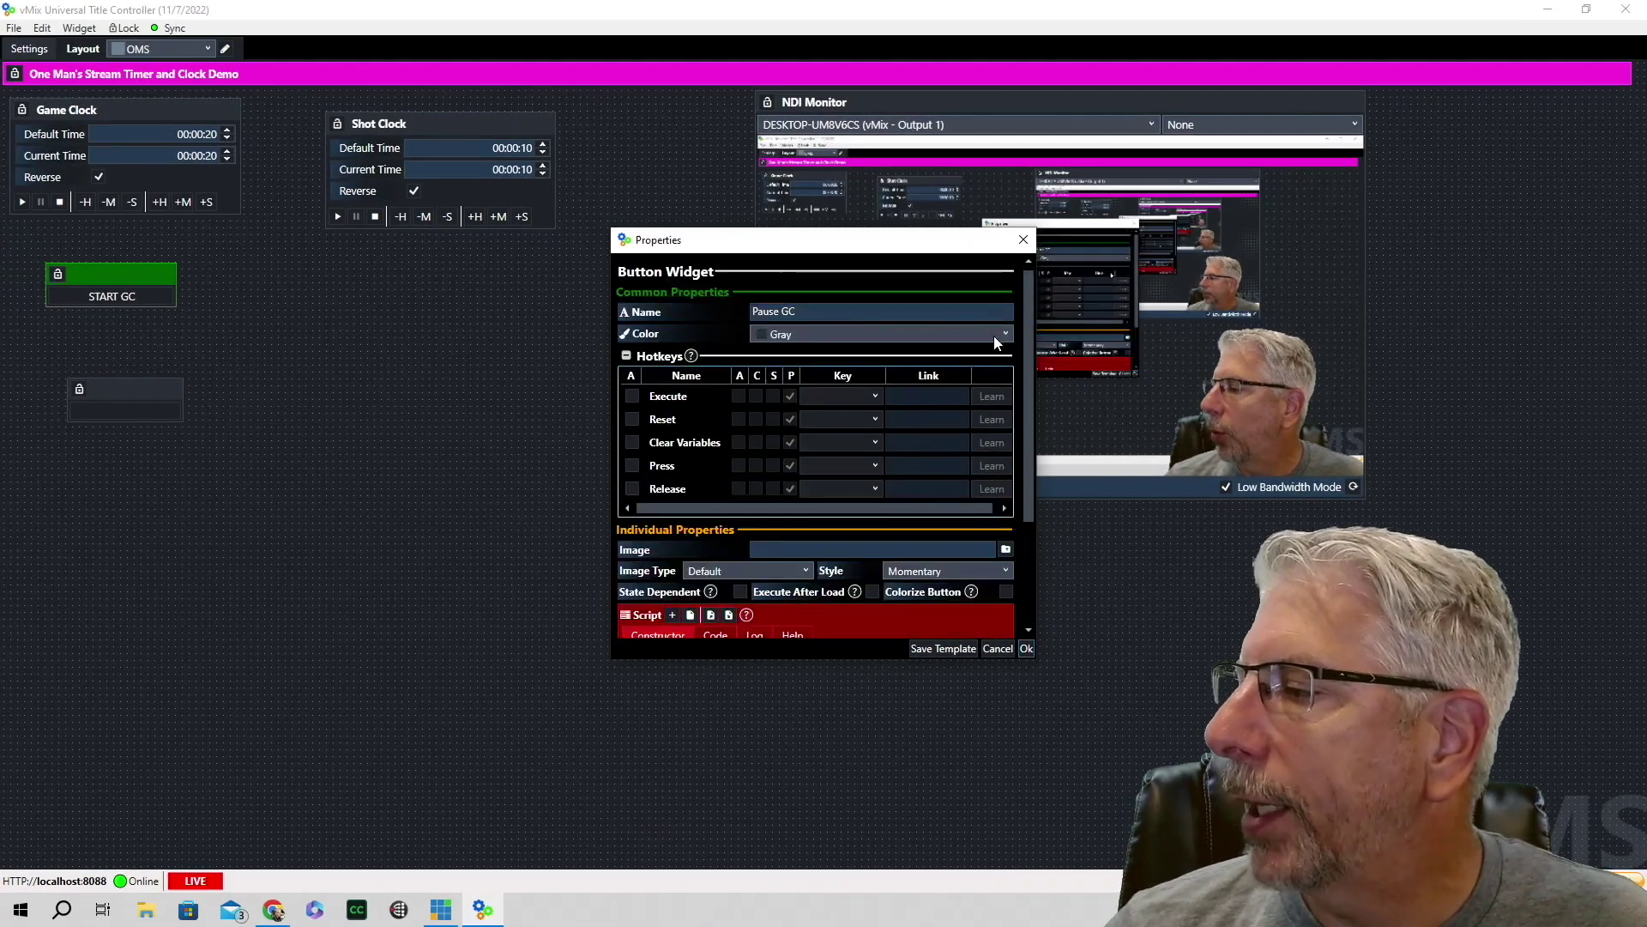
click(1002, 330)
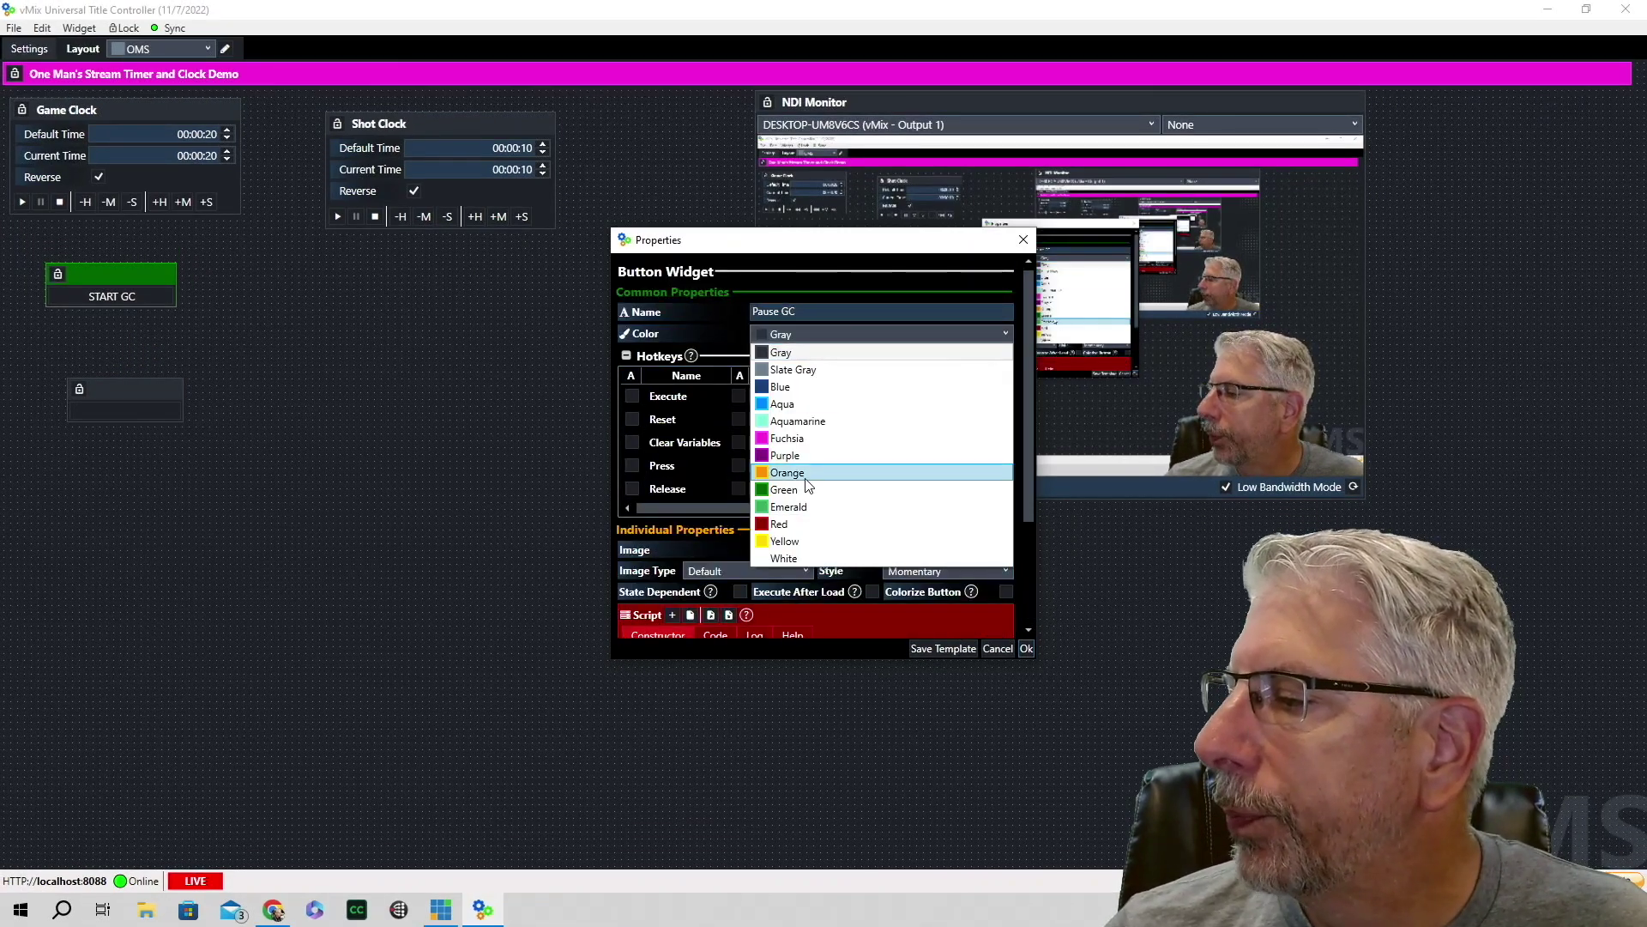
click(798, 403)
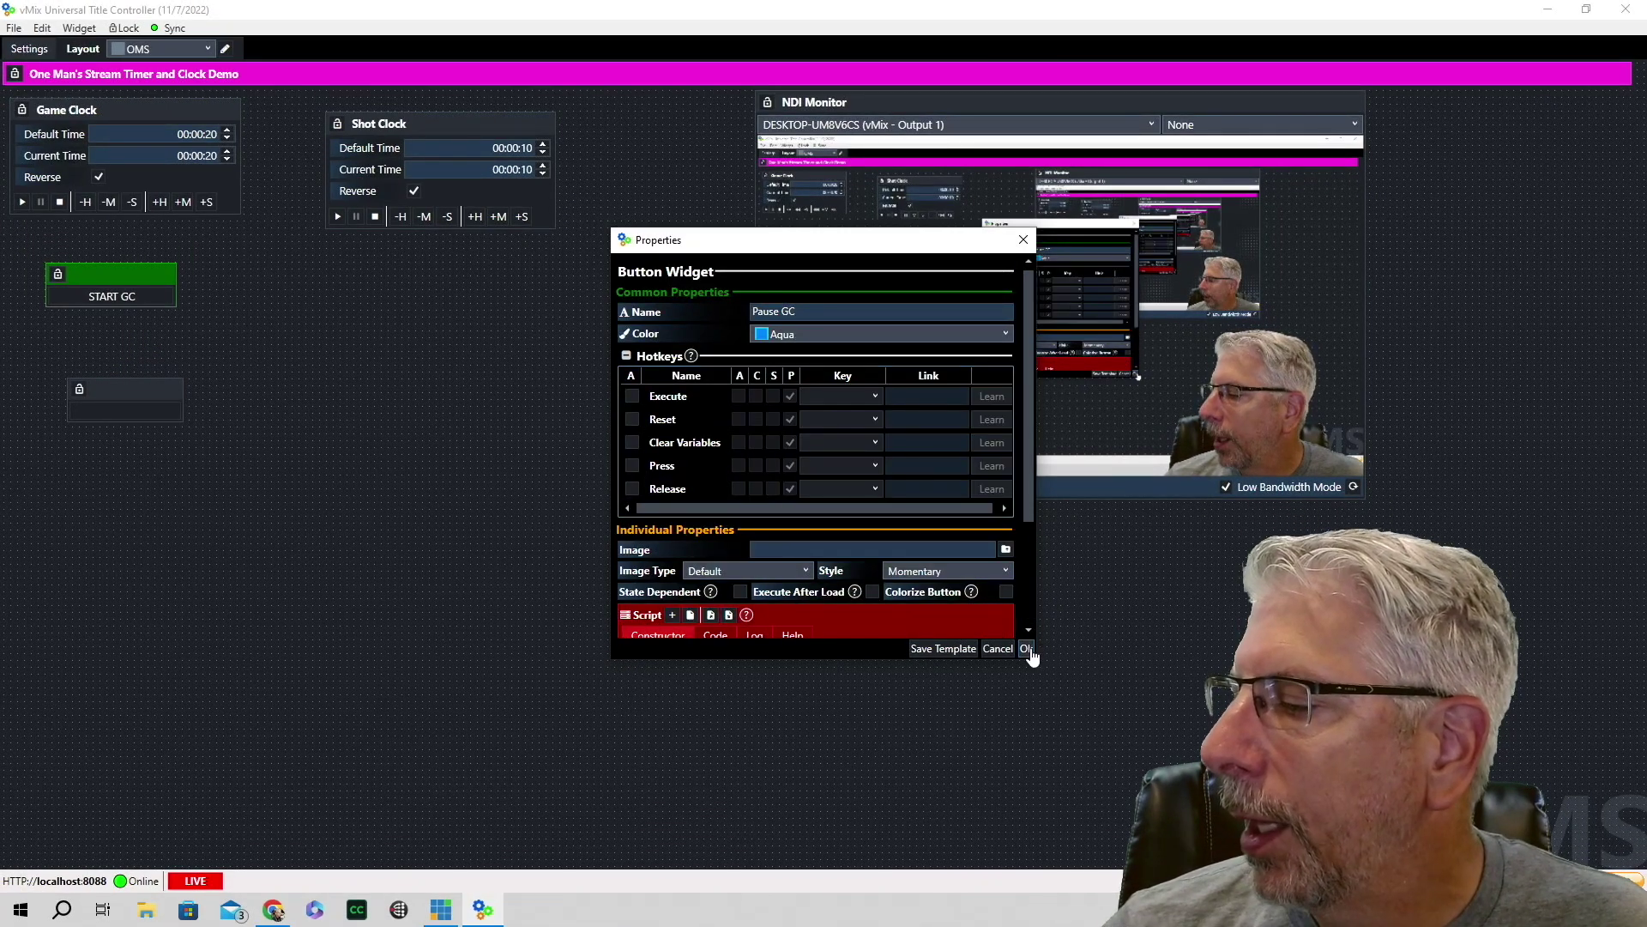
click(1027, 648)
mouse_move(95, 388)
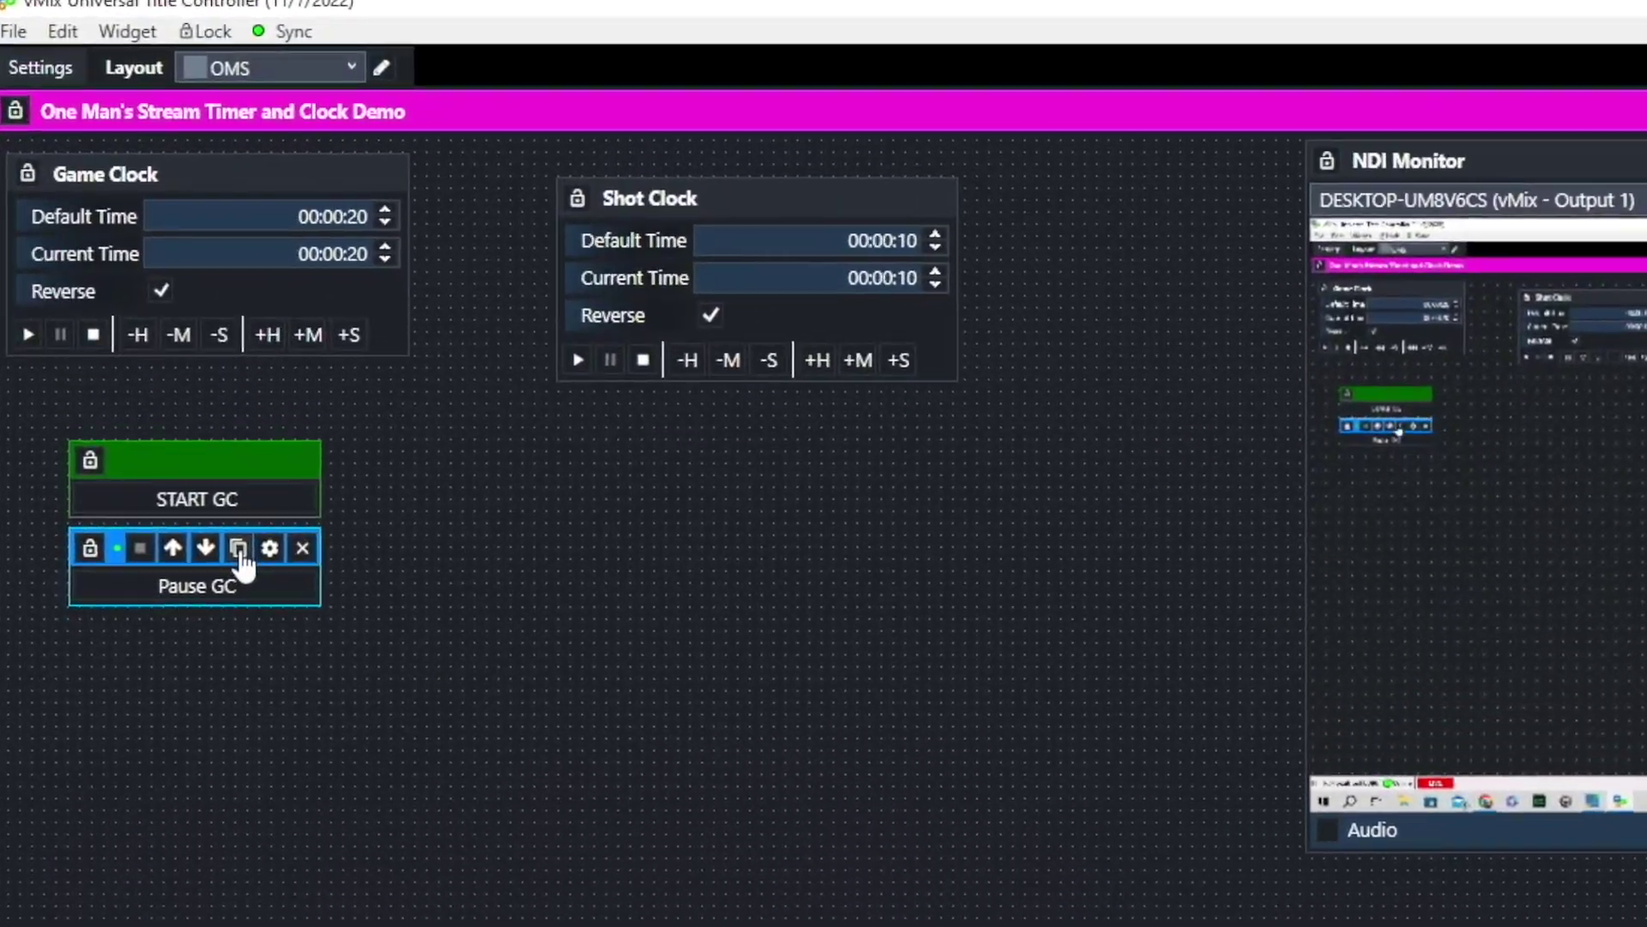
- Test starting, pausing and resuming the Game Clock with the START GC and Pause GC buttons
click(206, 498)
mouse_move(355, 264)
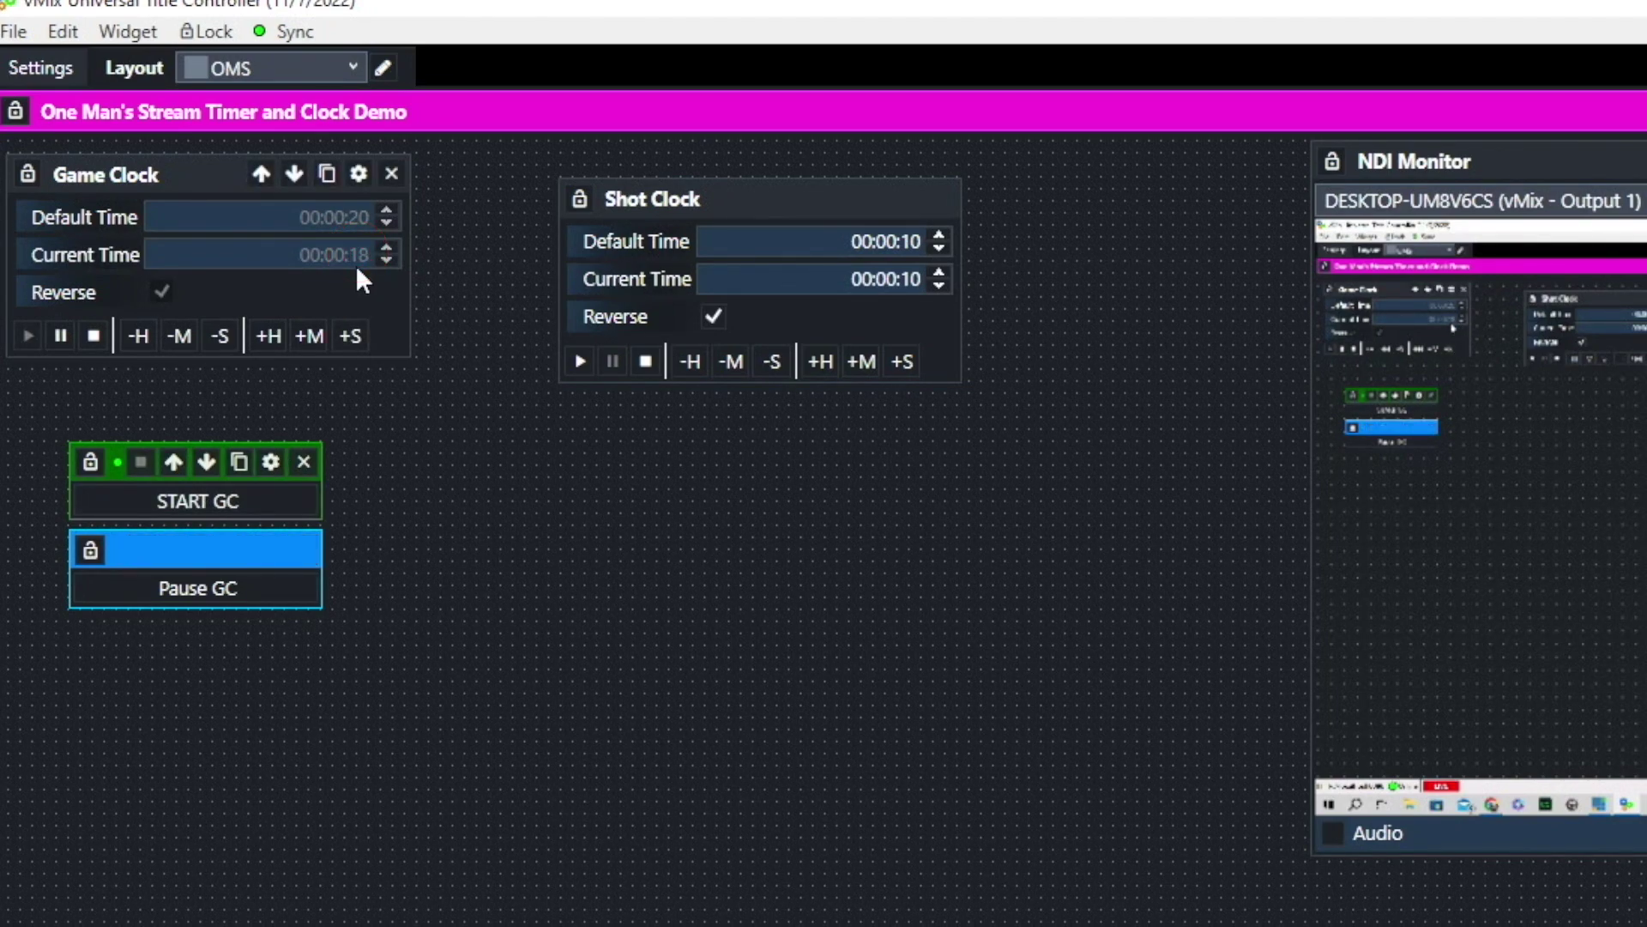
mouse_move(179, 583)
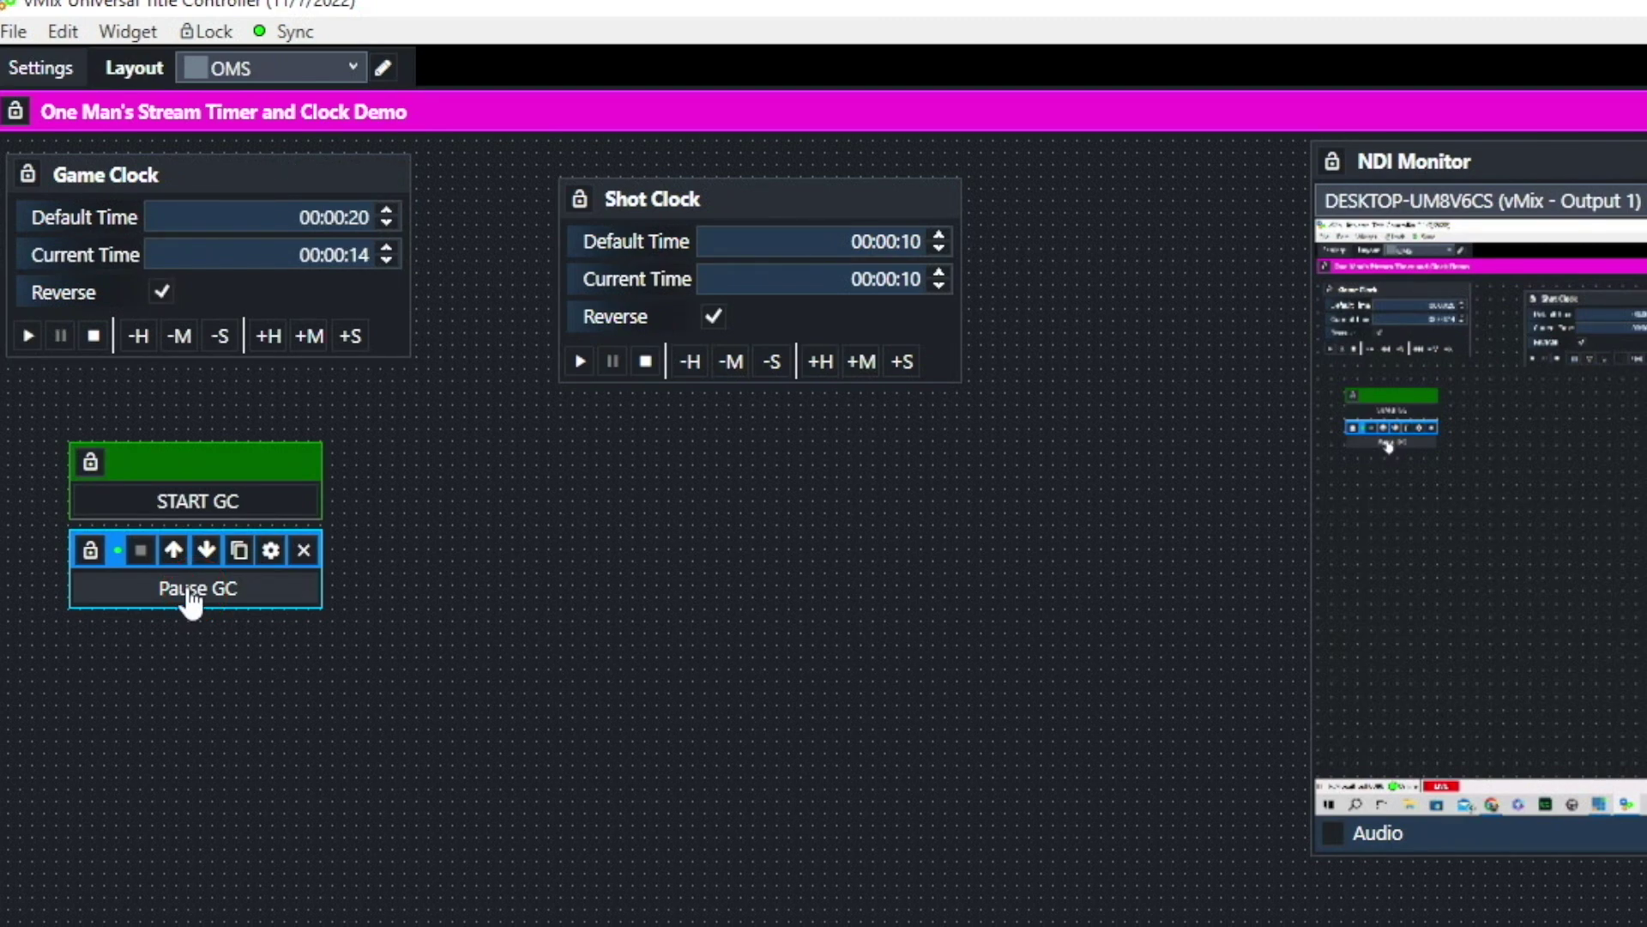
click(362, 257)
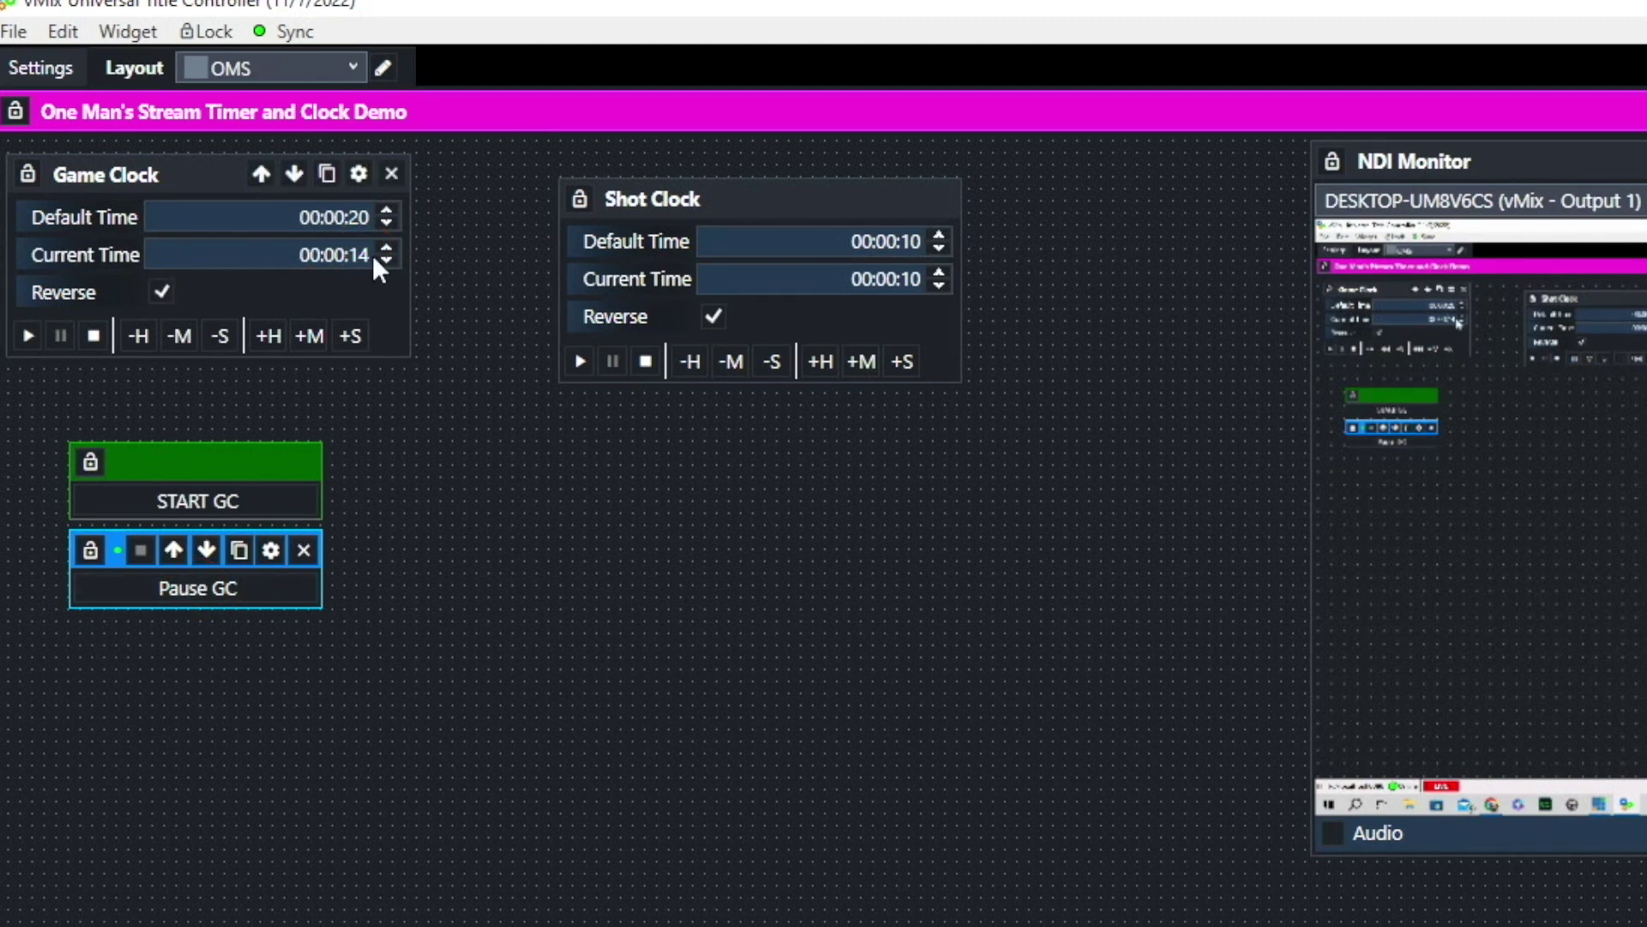
click(187, 506)
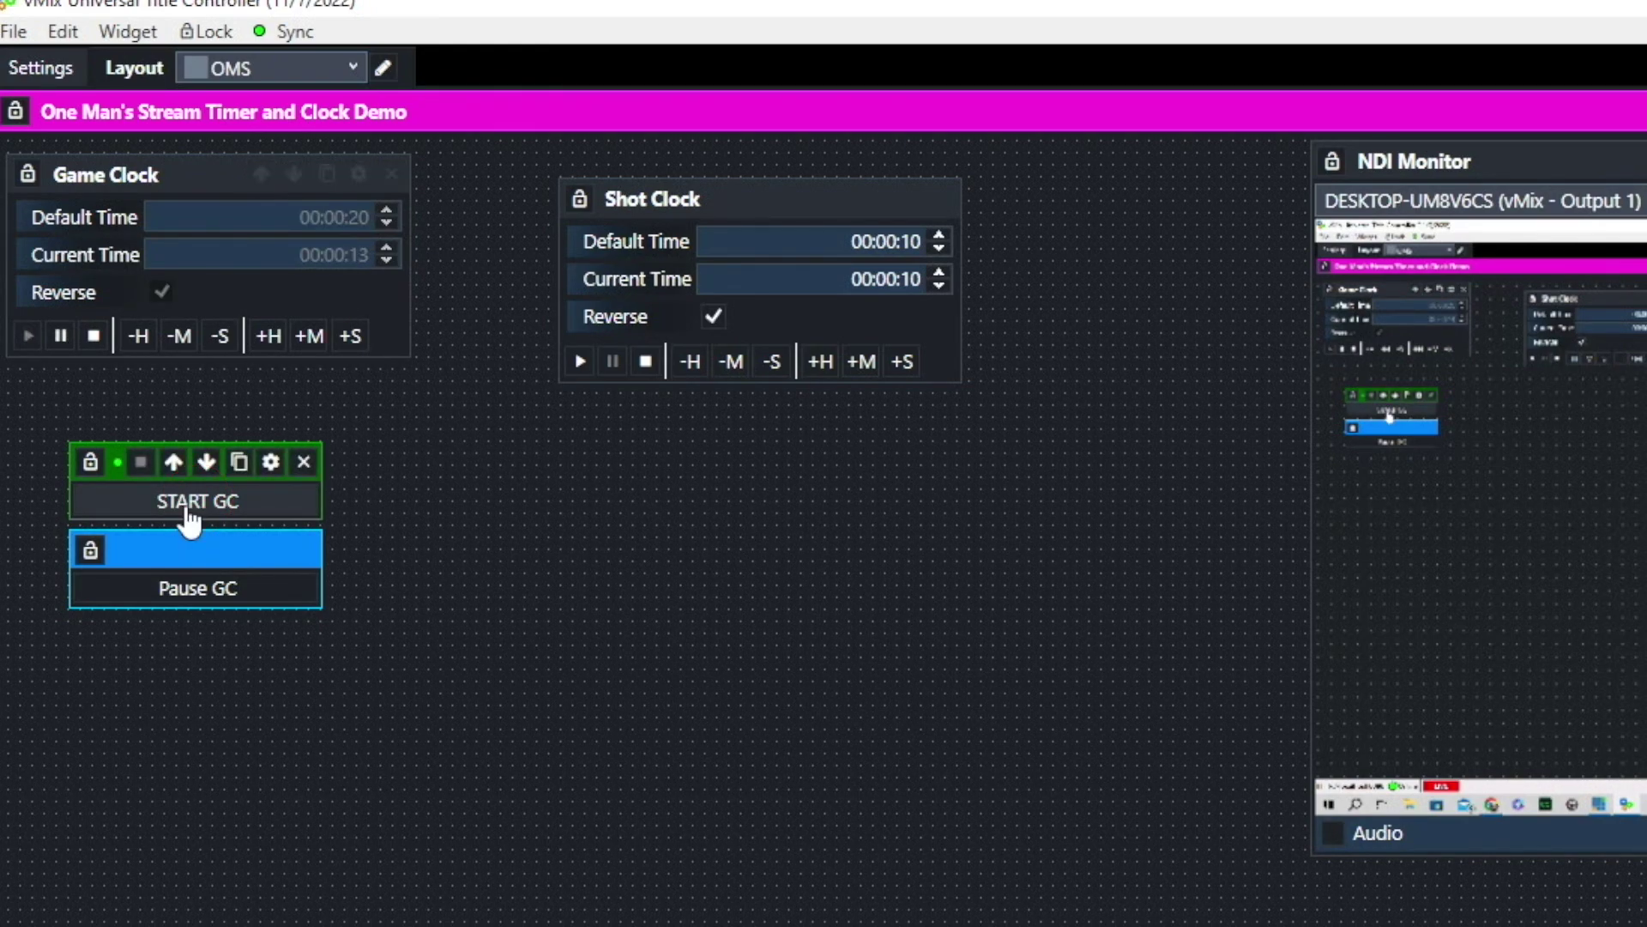
click(358, 255)
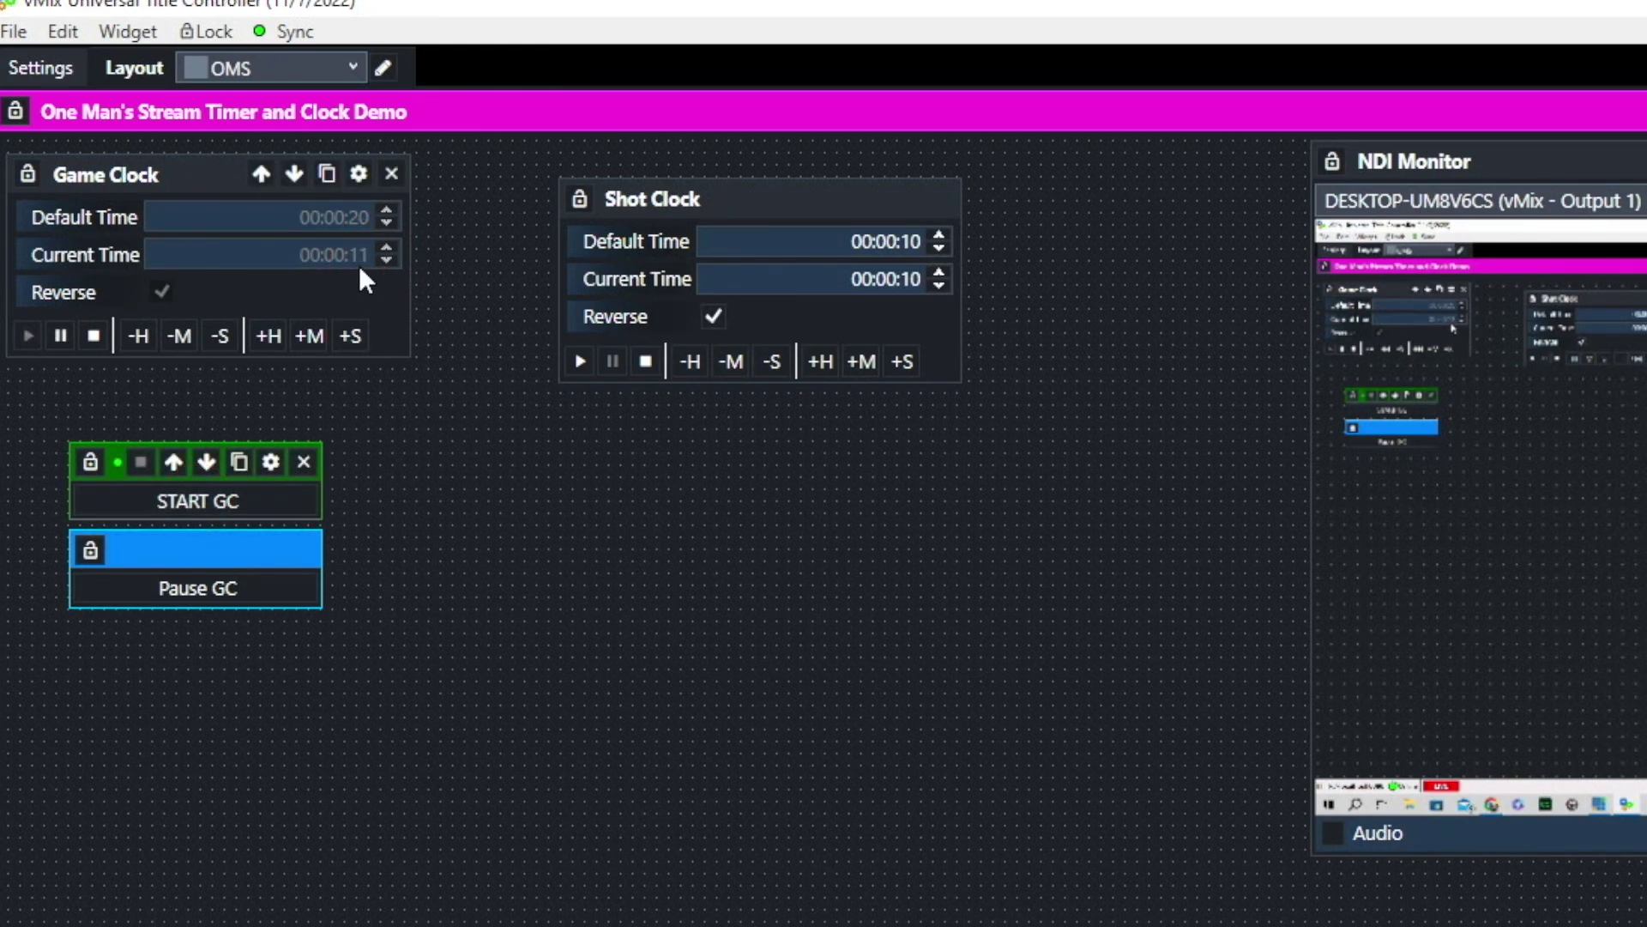
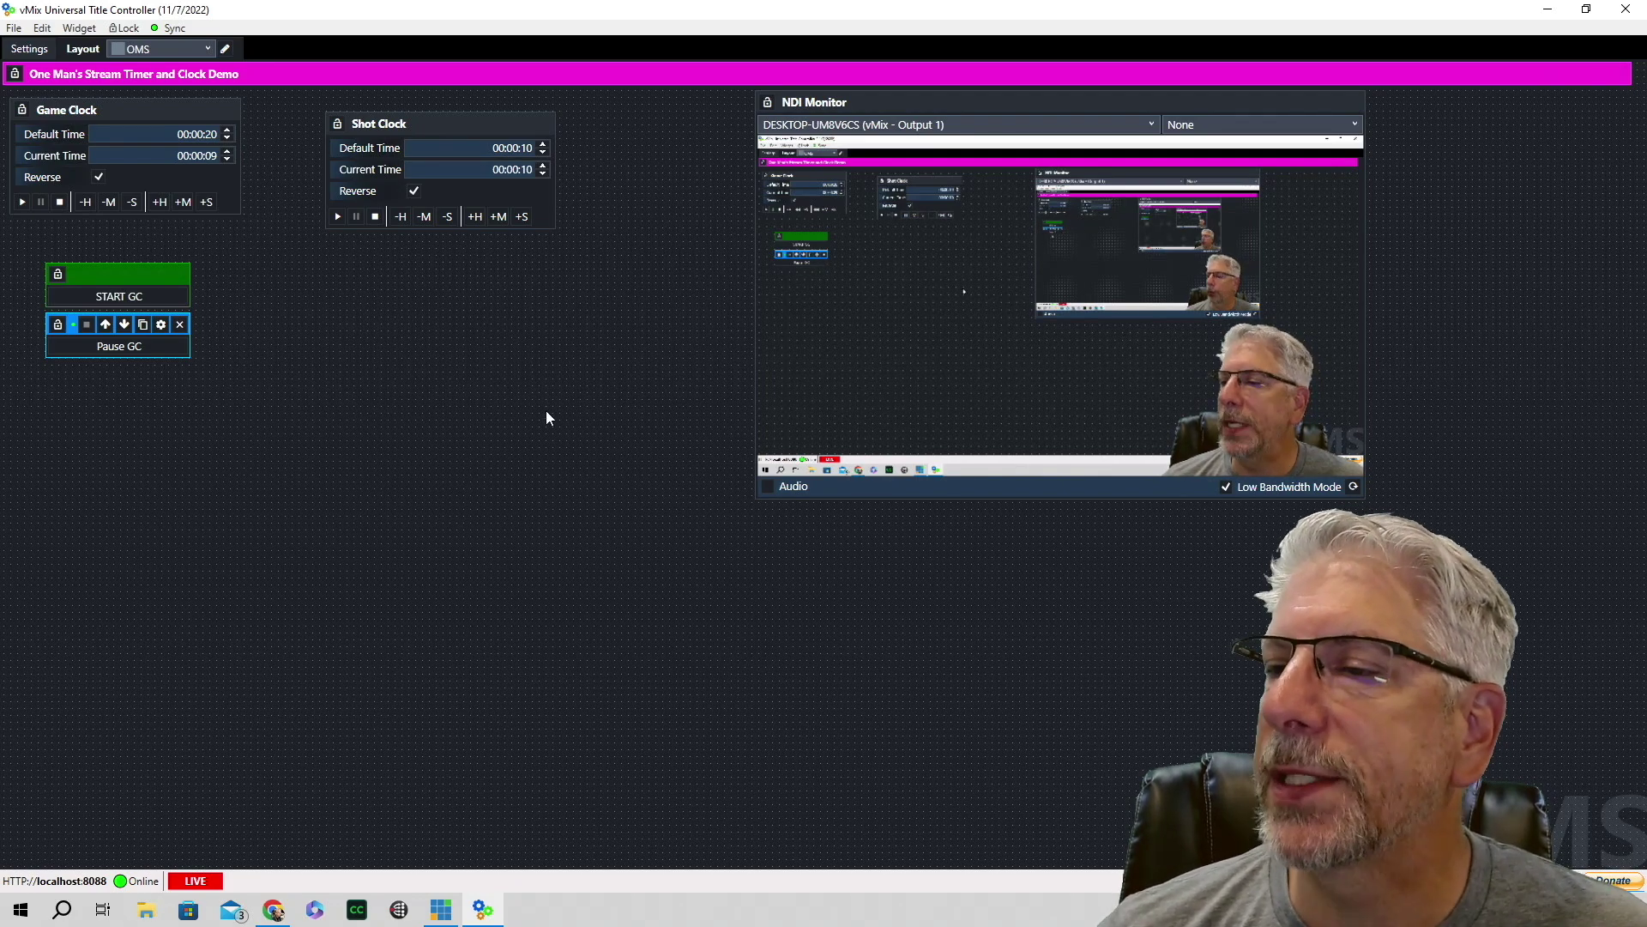
- Add a third Button widget below Pause GC and name it Reset GC
click(79, 27)
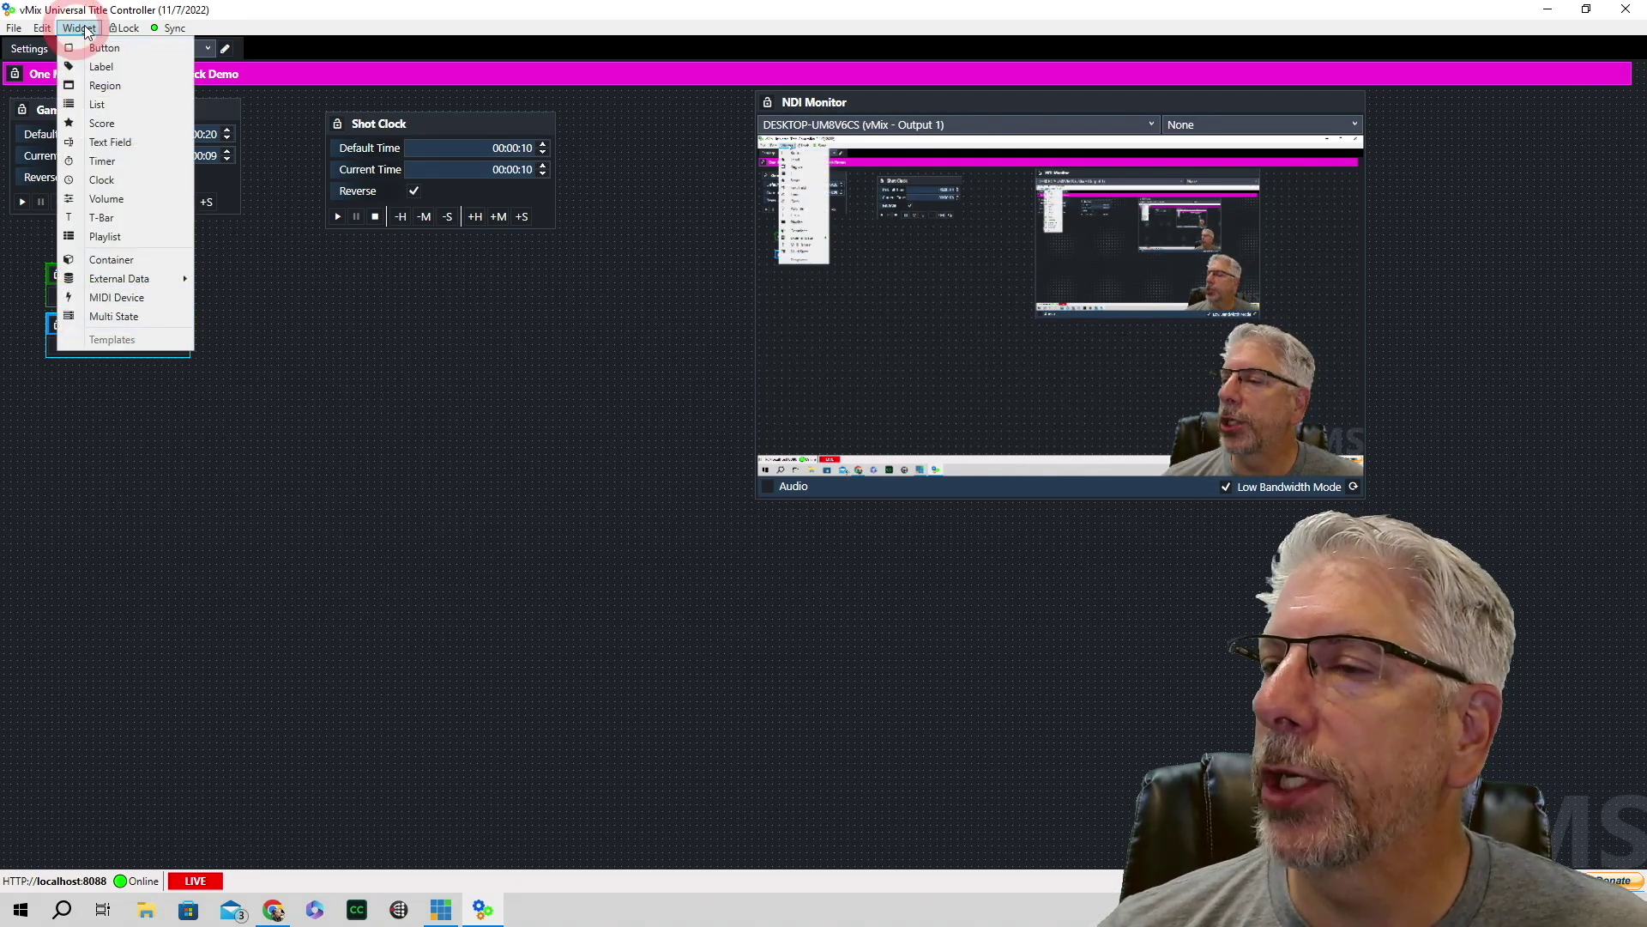
click(89, 47)
click(65, 408)
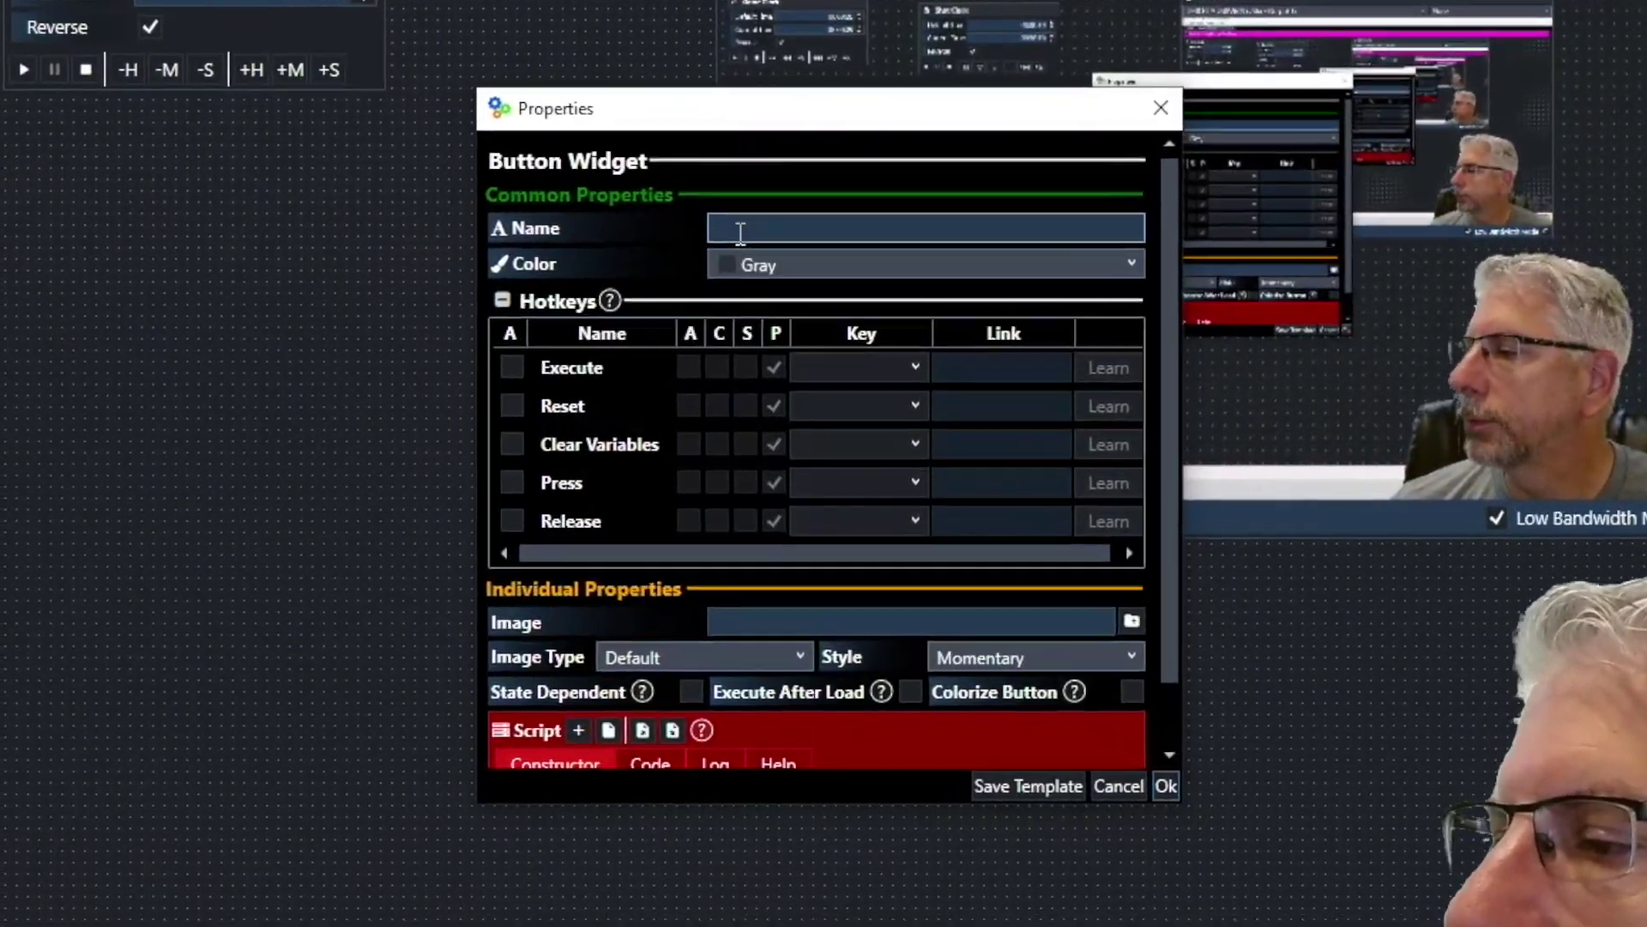
click(760, 272)
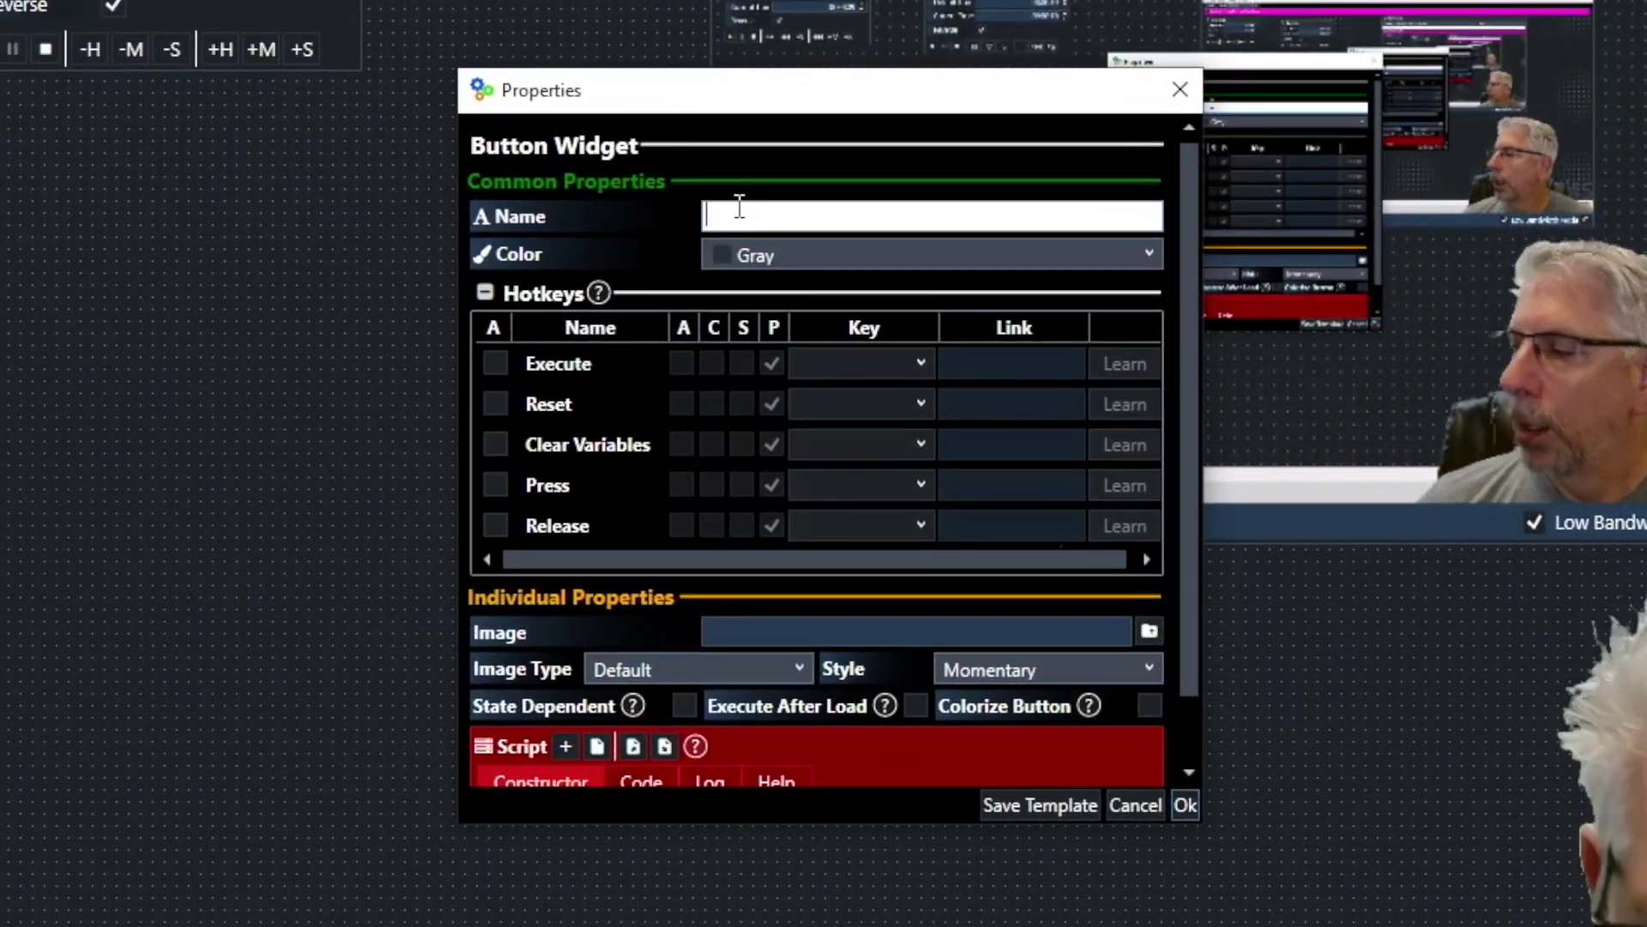
text(Res)
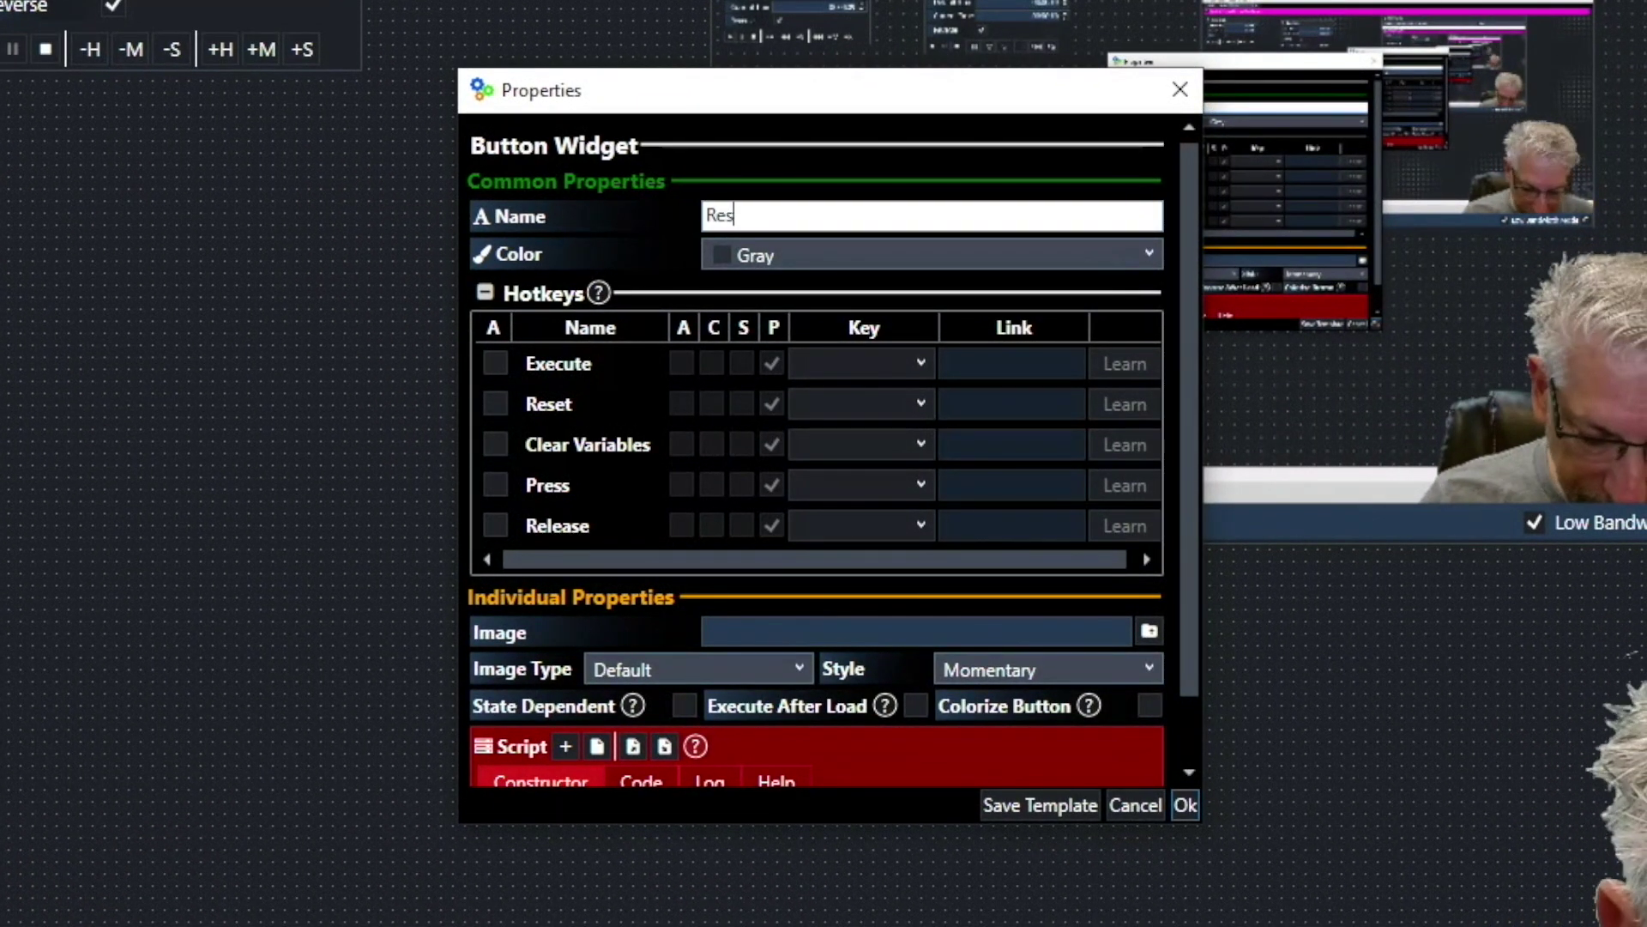
text(et GC)
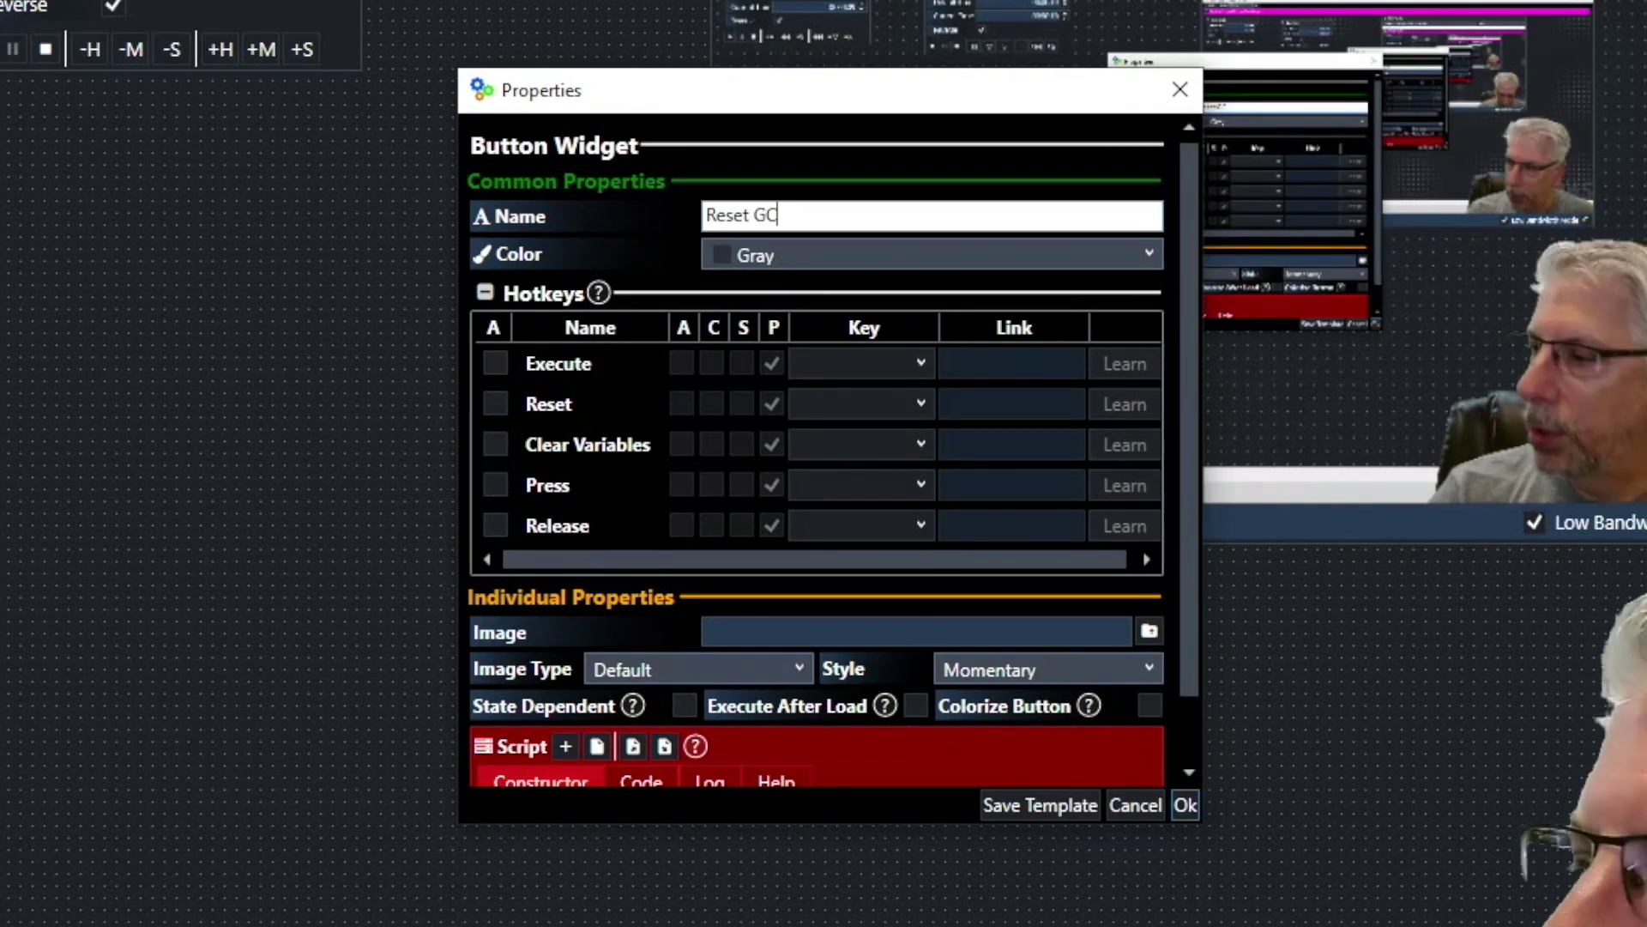
- Add an ExecLink script command with the link ResetGC to the Reset GC button and apply the properties
scroll(898, 413, down, 2)
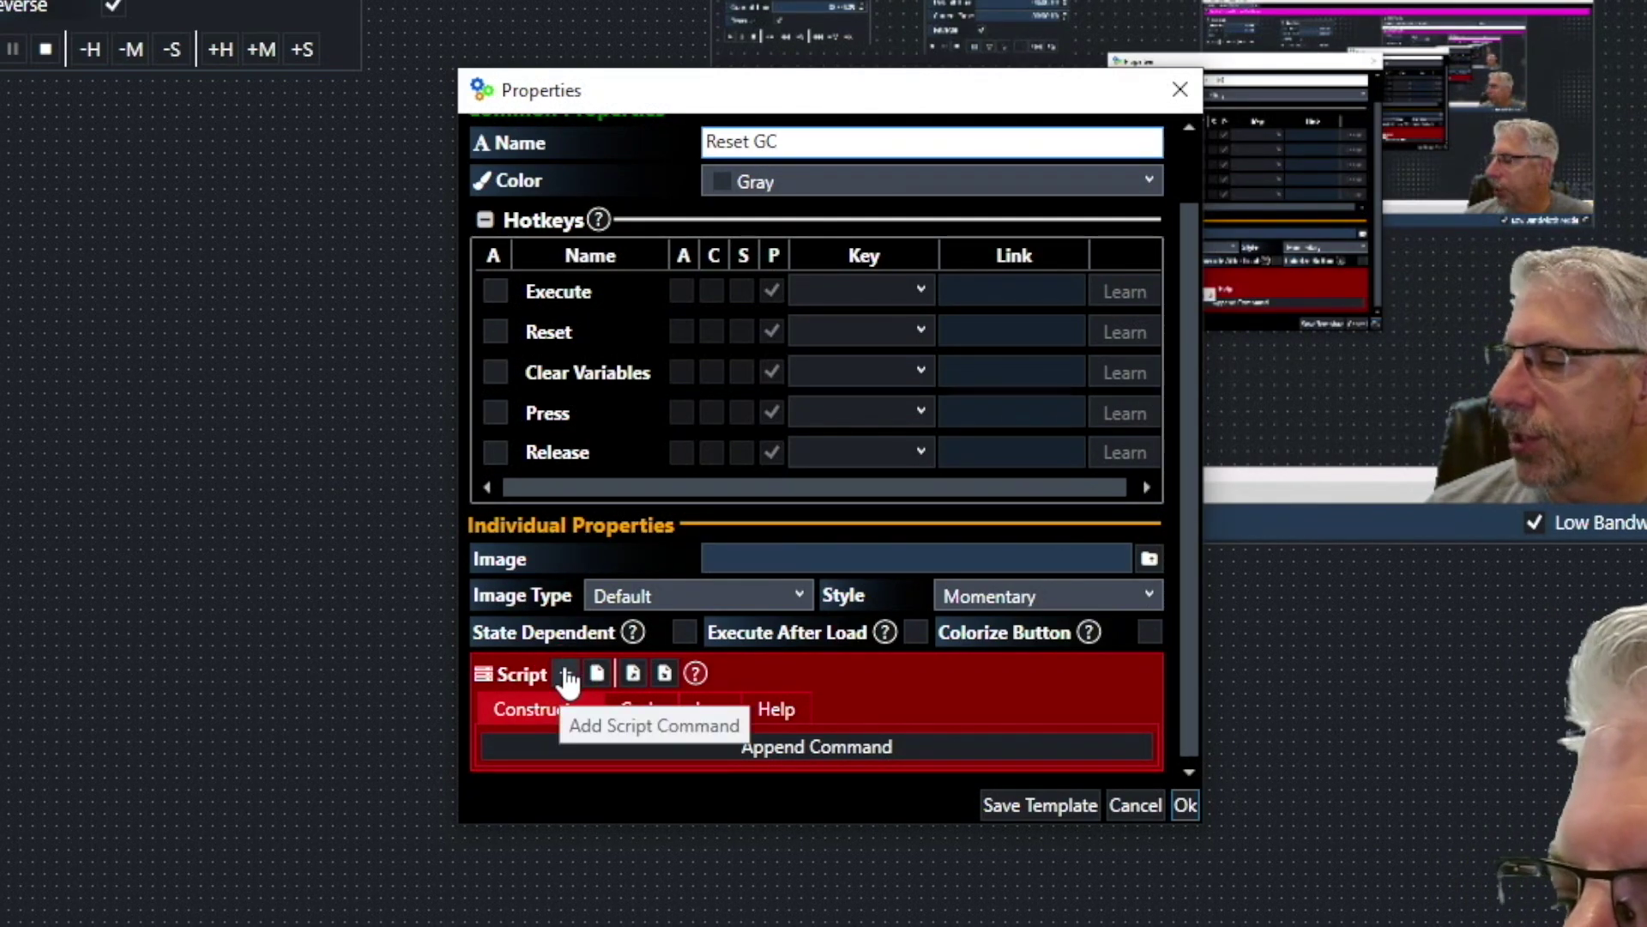
click(629, 749)
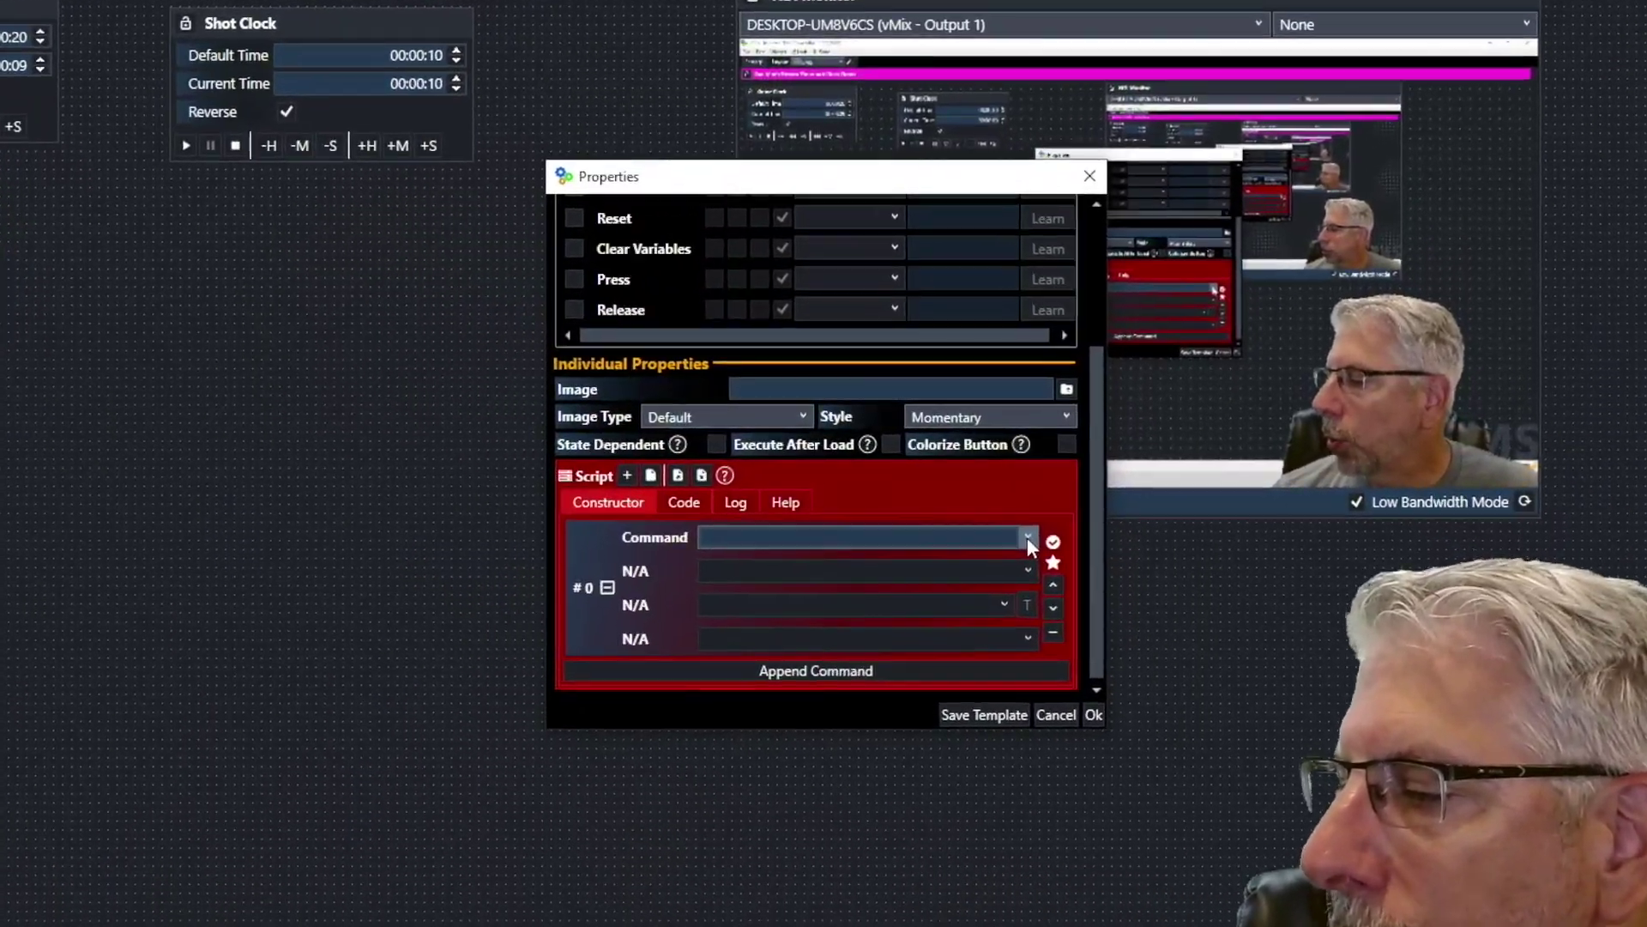
click(998, 524)
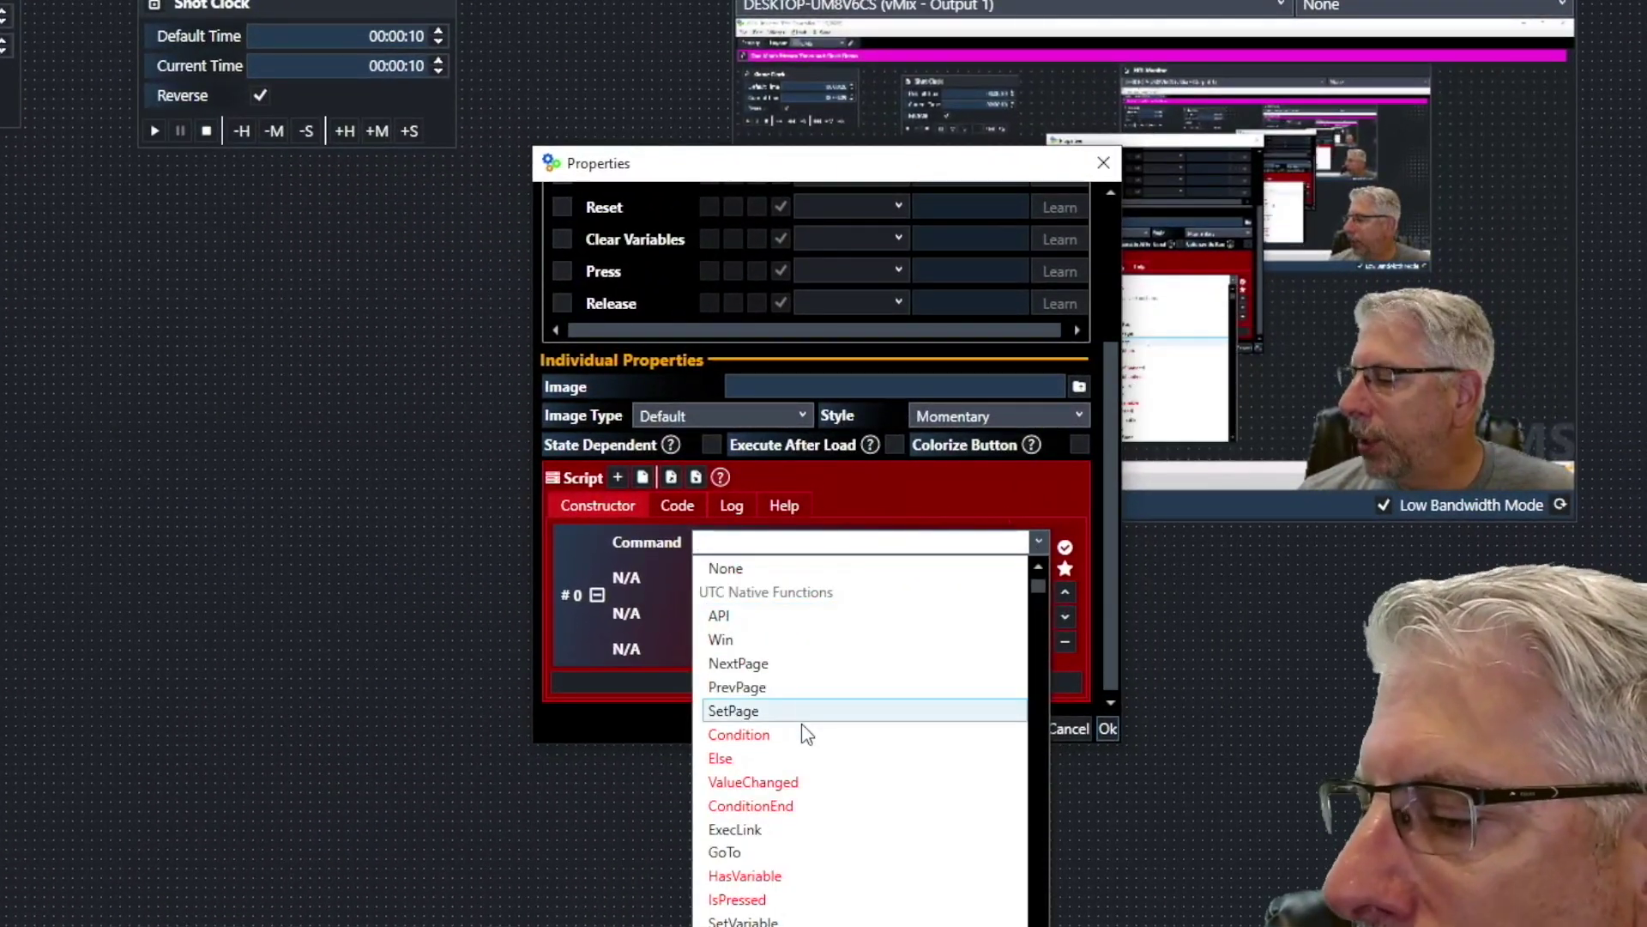
click(735, 829)
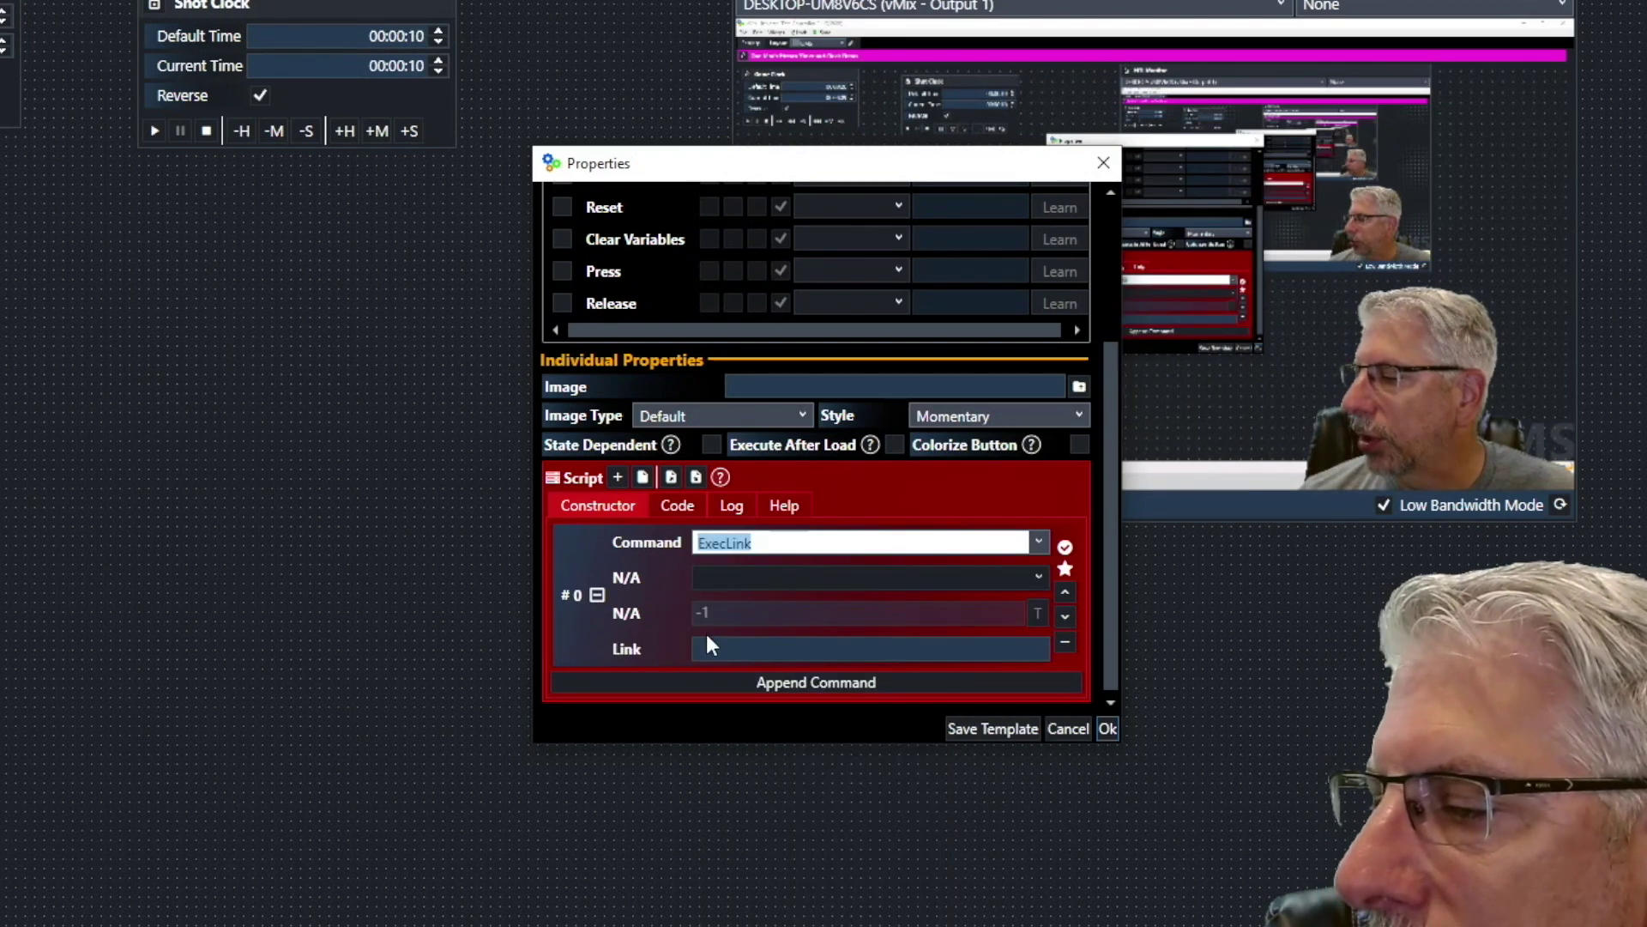
click(719, 649)
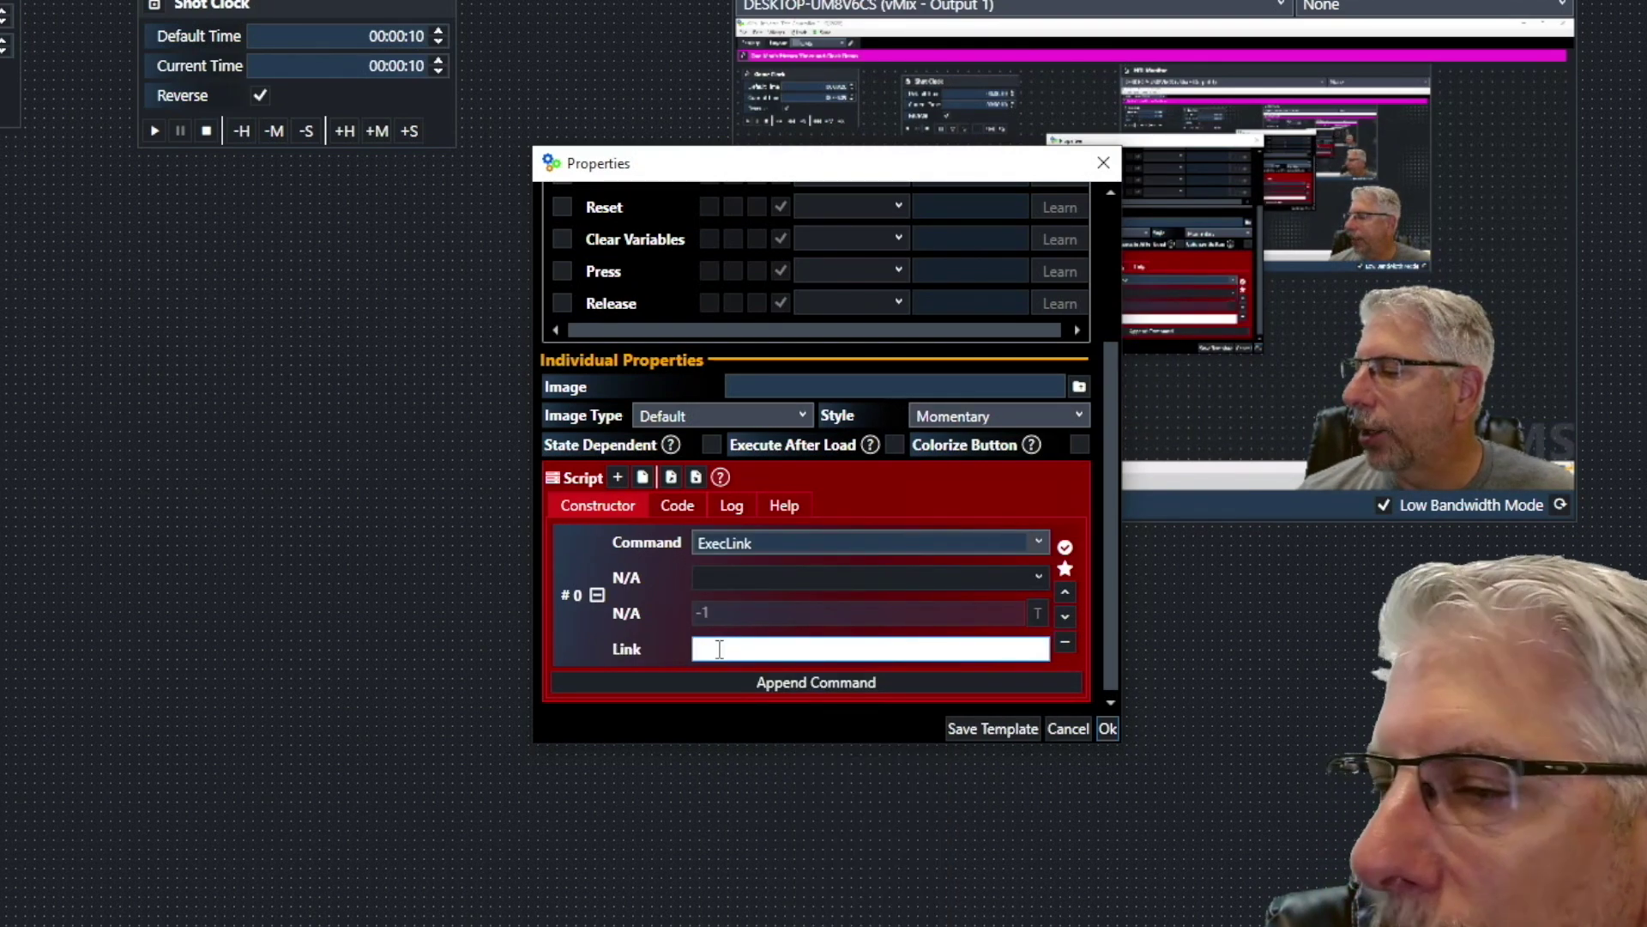
text(ResetGC)
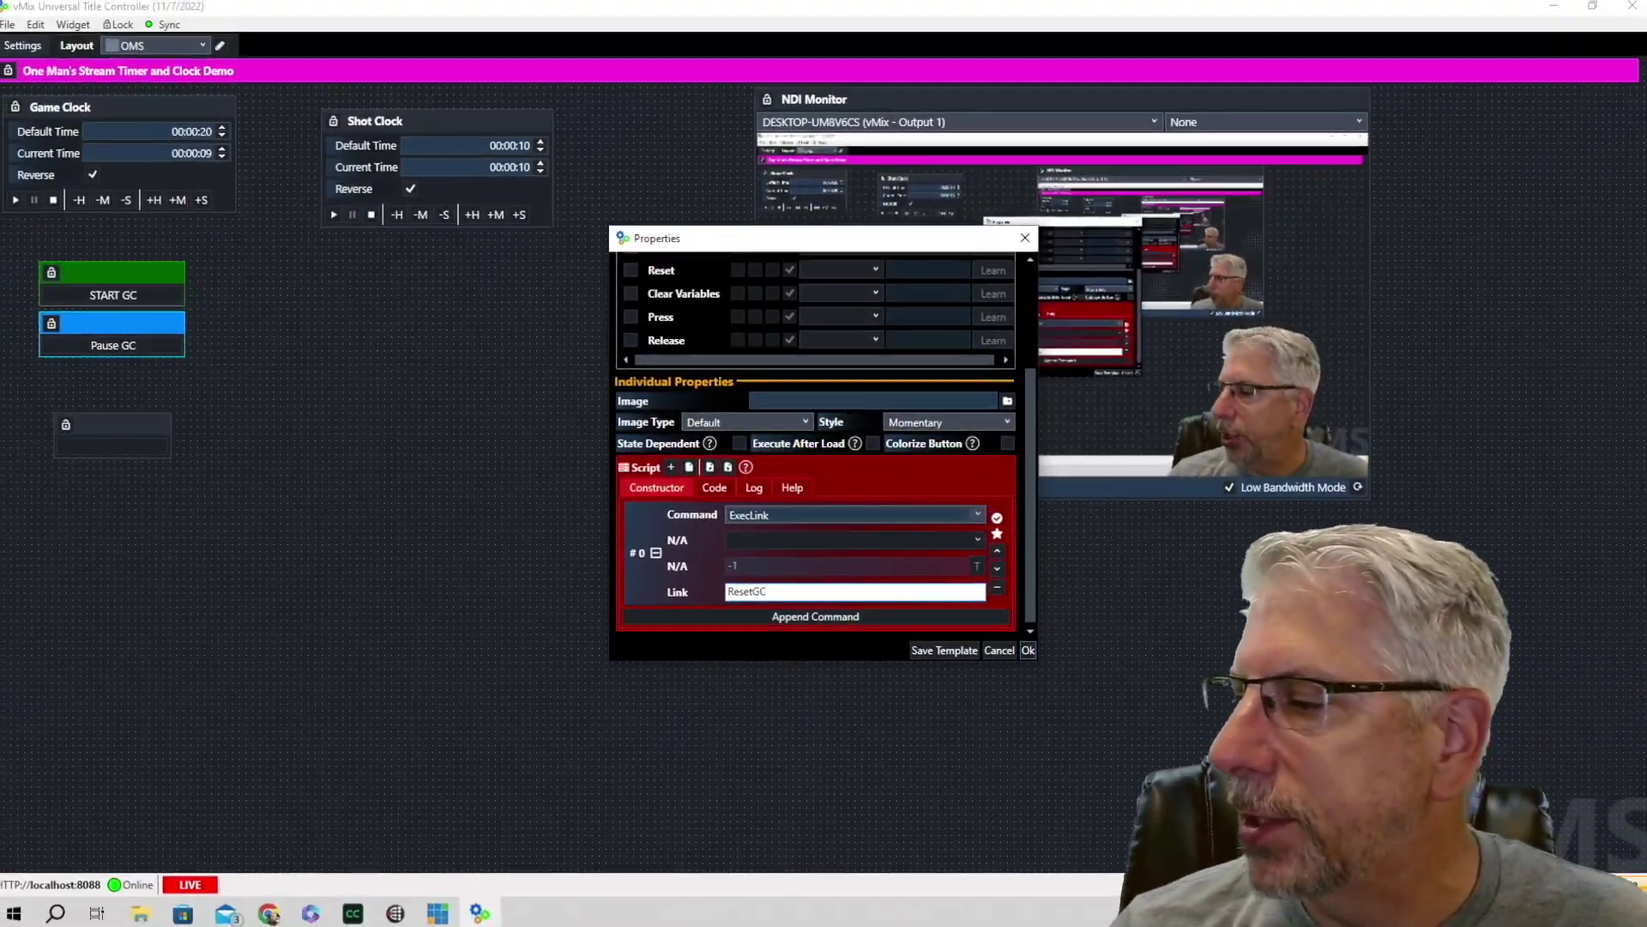
click(1104, 725)
- Widen the Reset GC button, align it directly below Pause GC and set its color to Red
drag(174, 444, 204, 443)
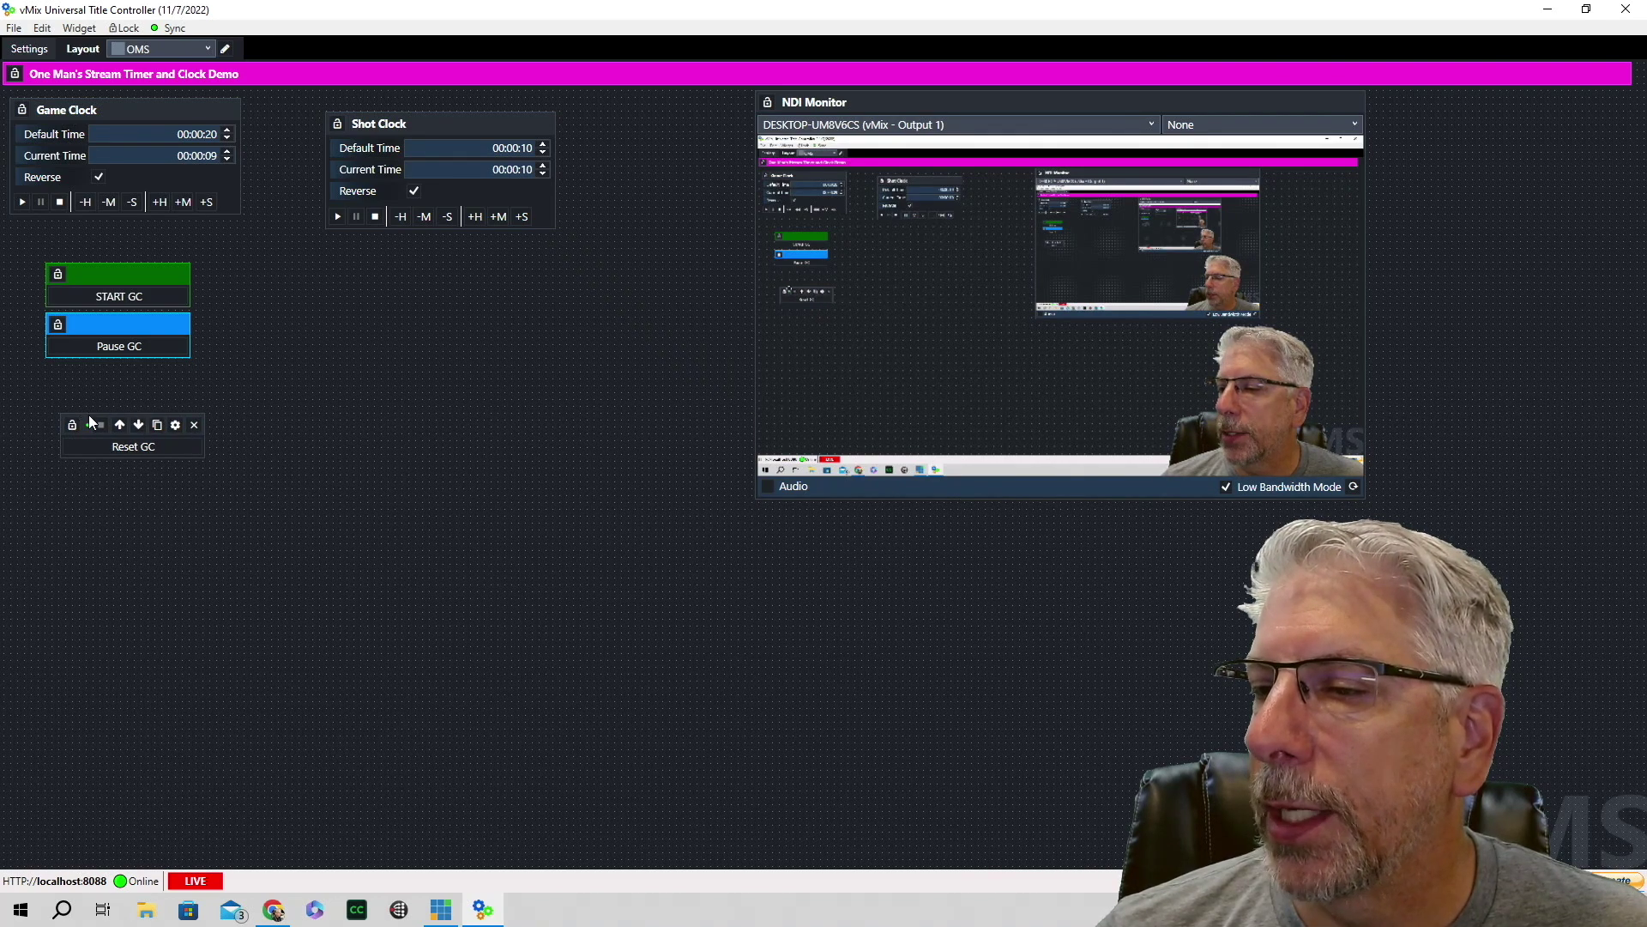
drag(83, 414, 70, 370)
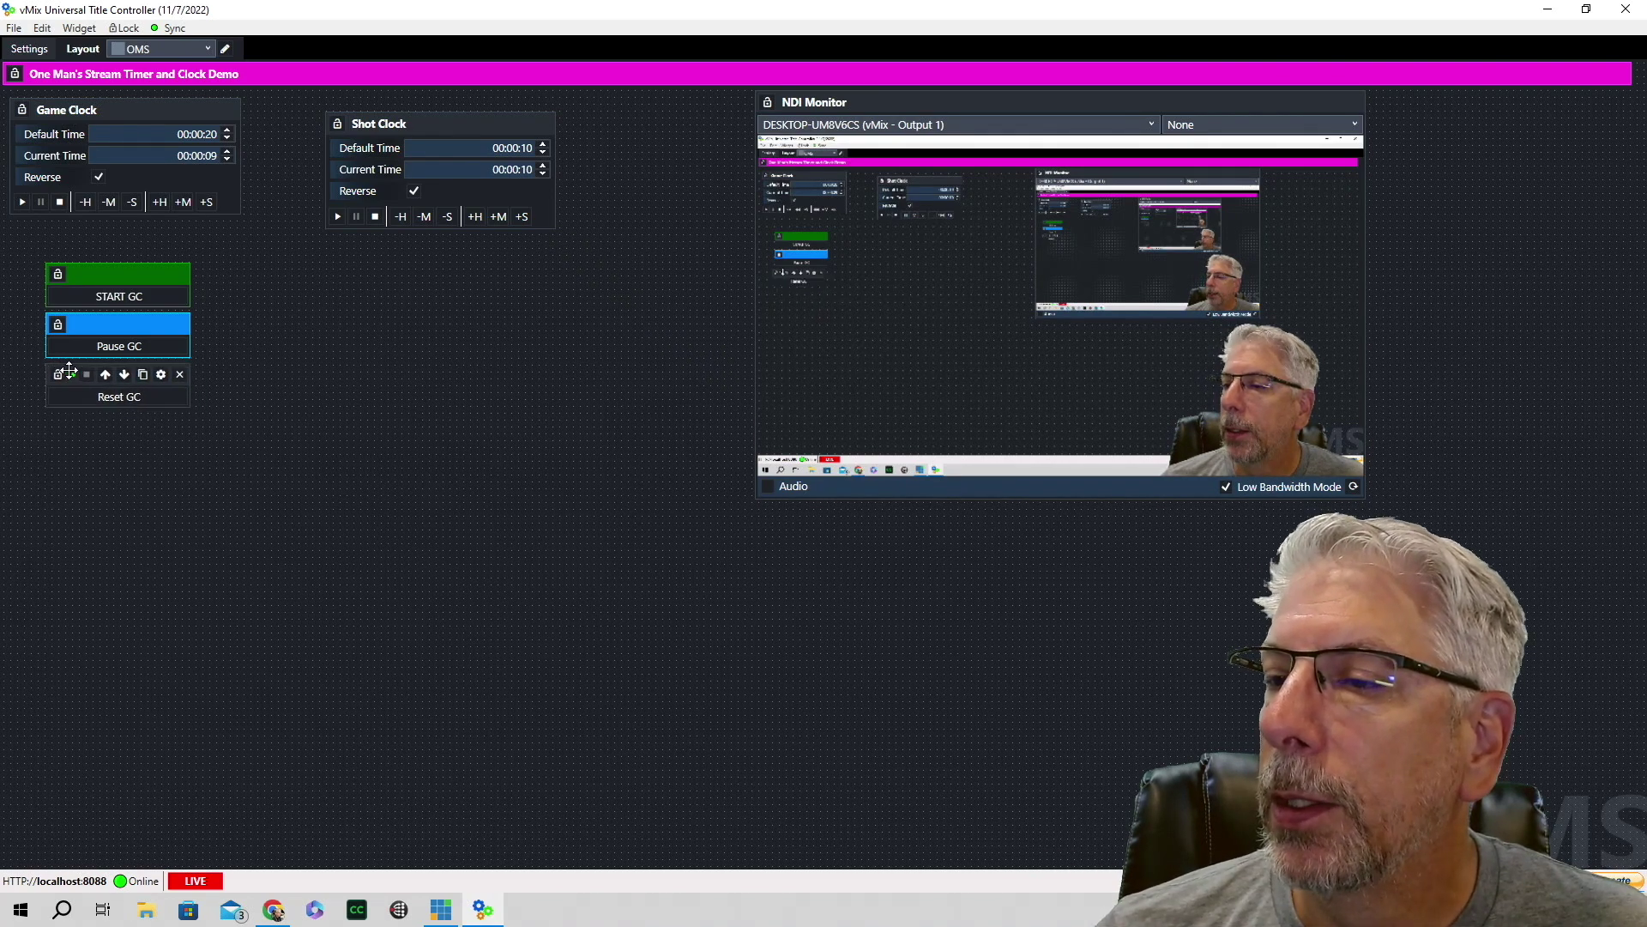
click(161, 374)
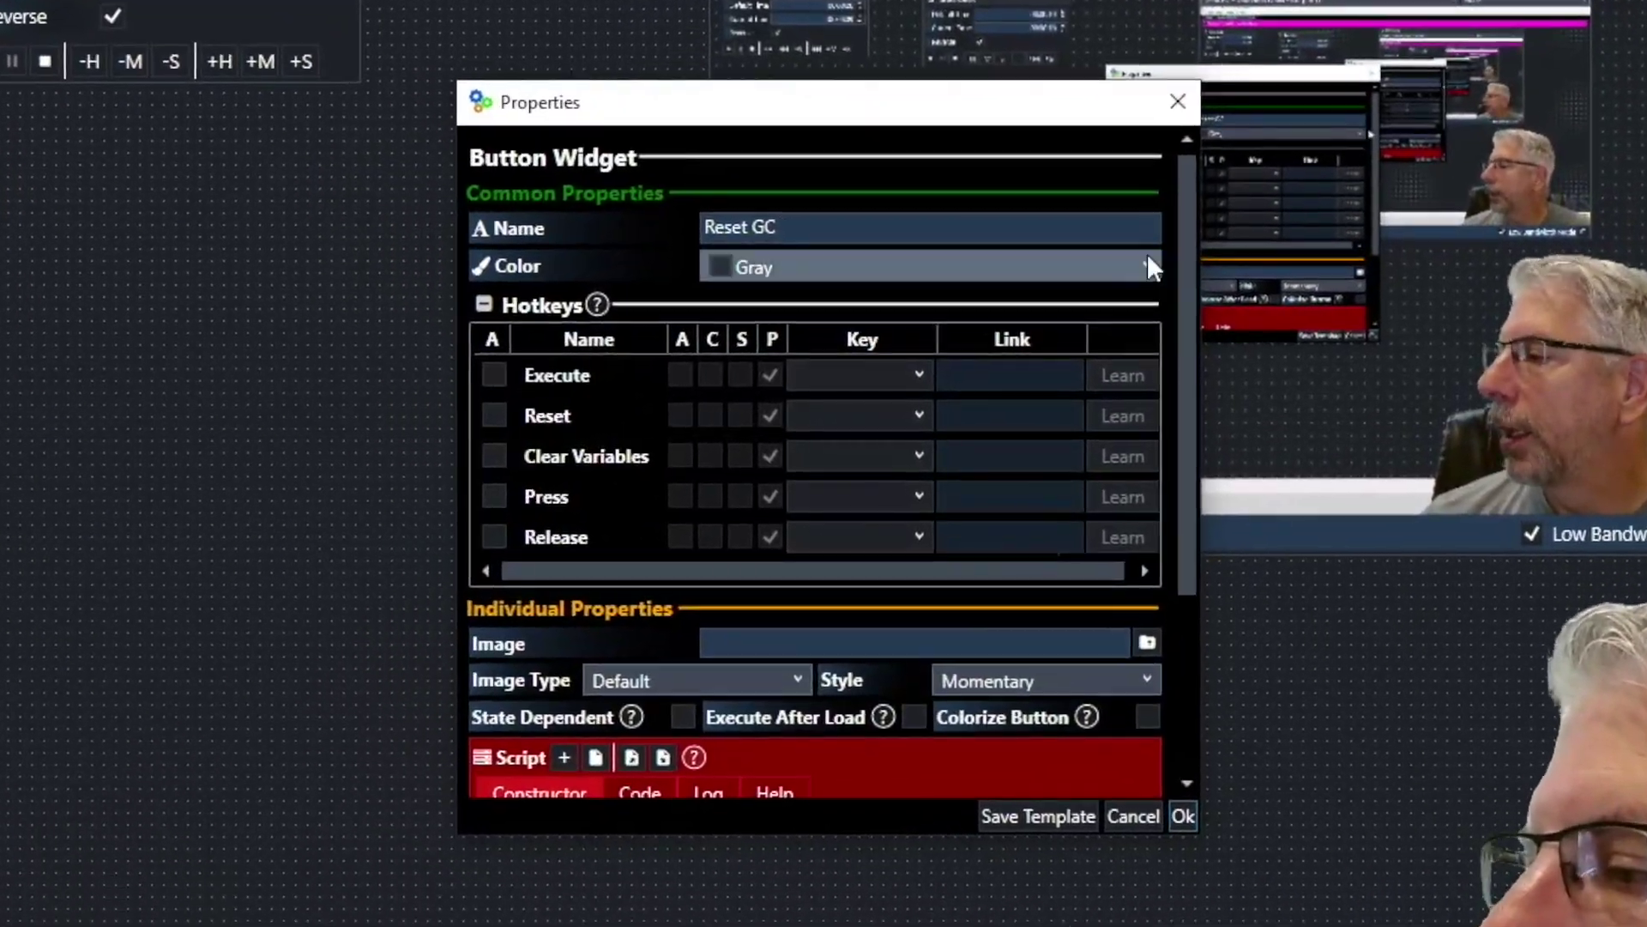
click(1105, 286)
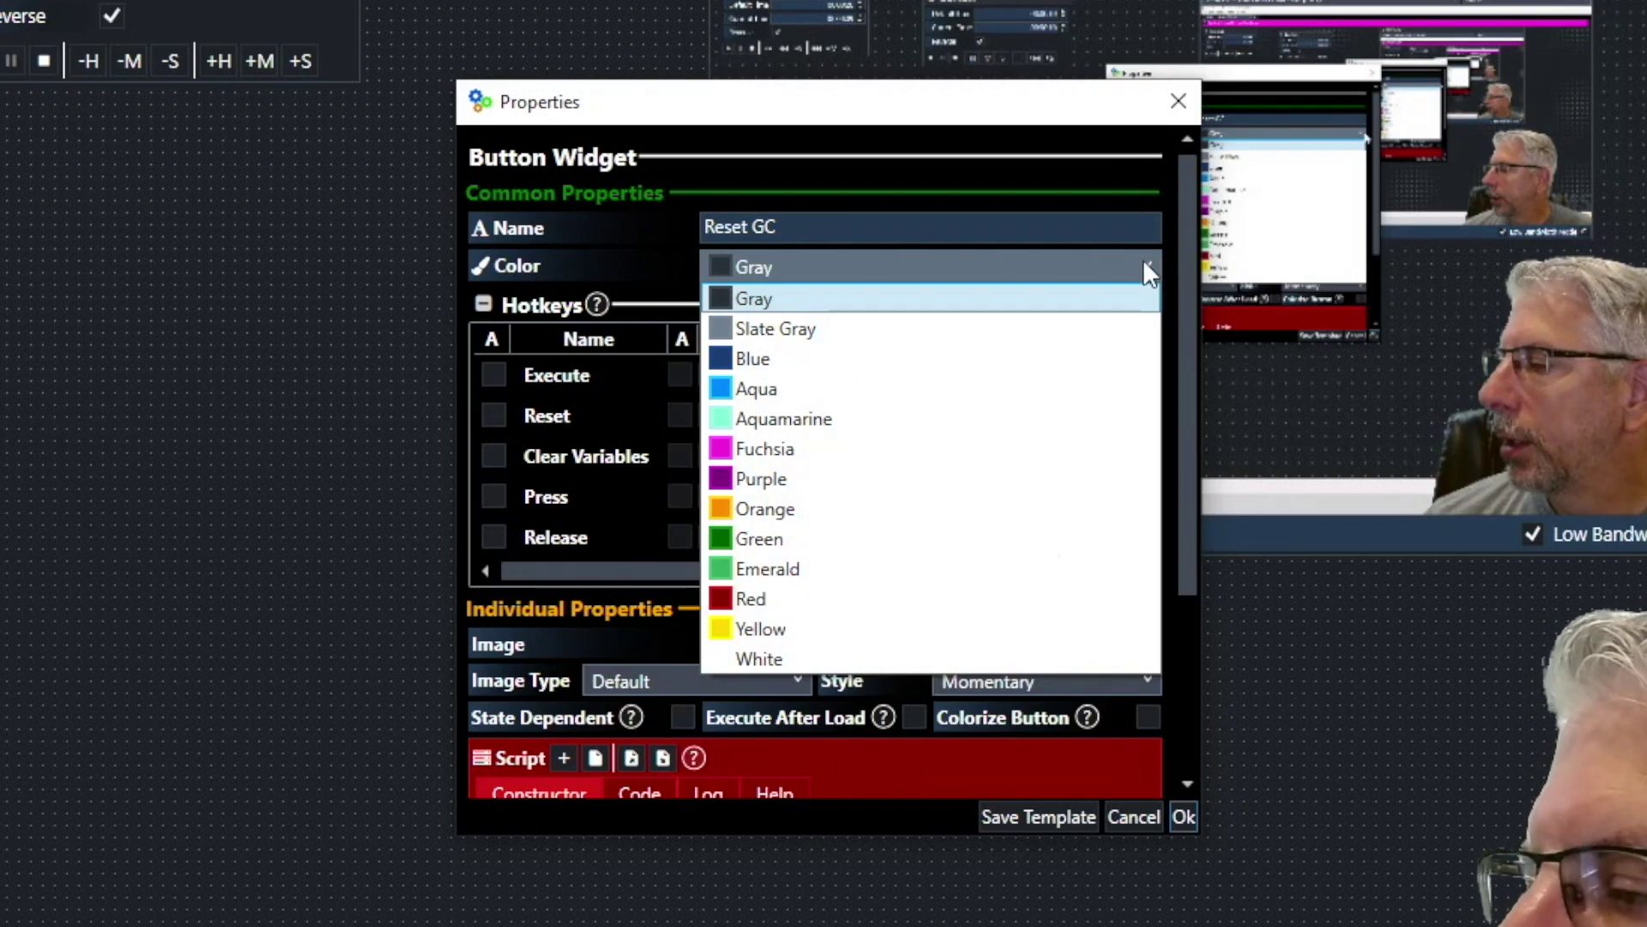
click(753, 598)
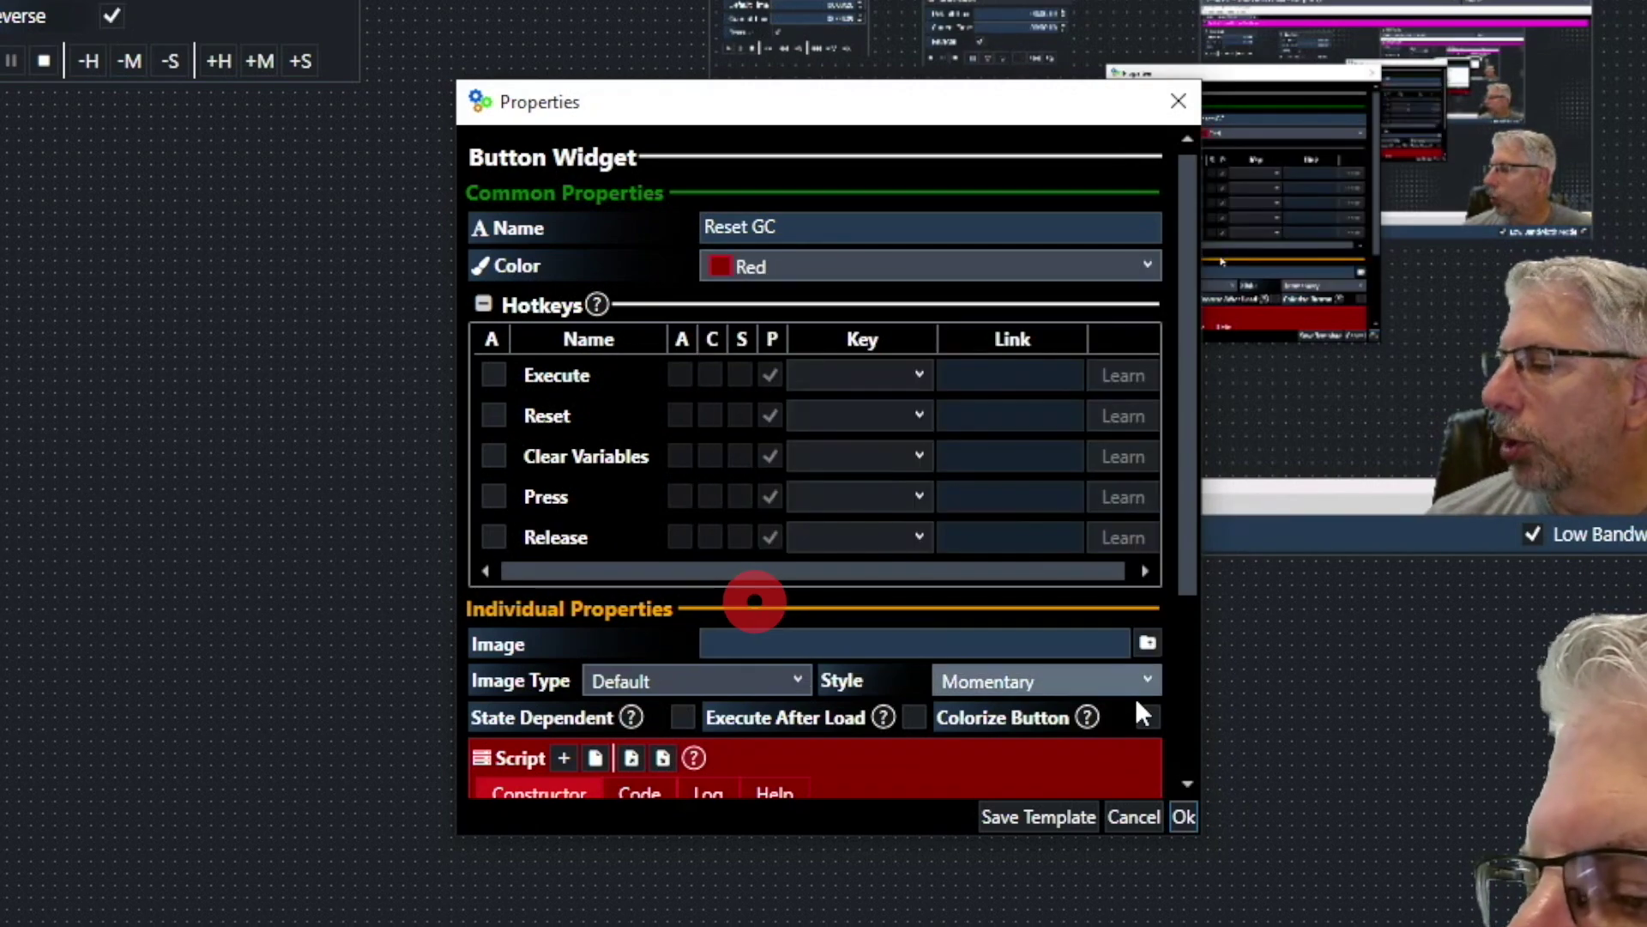
click(1184, 817)
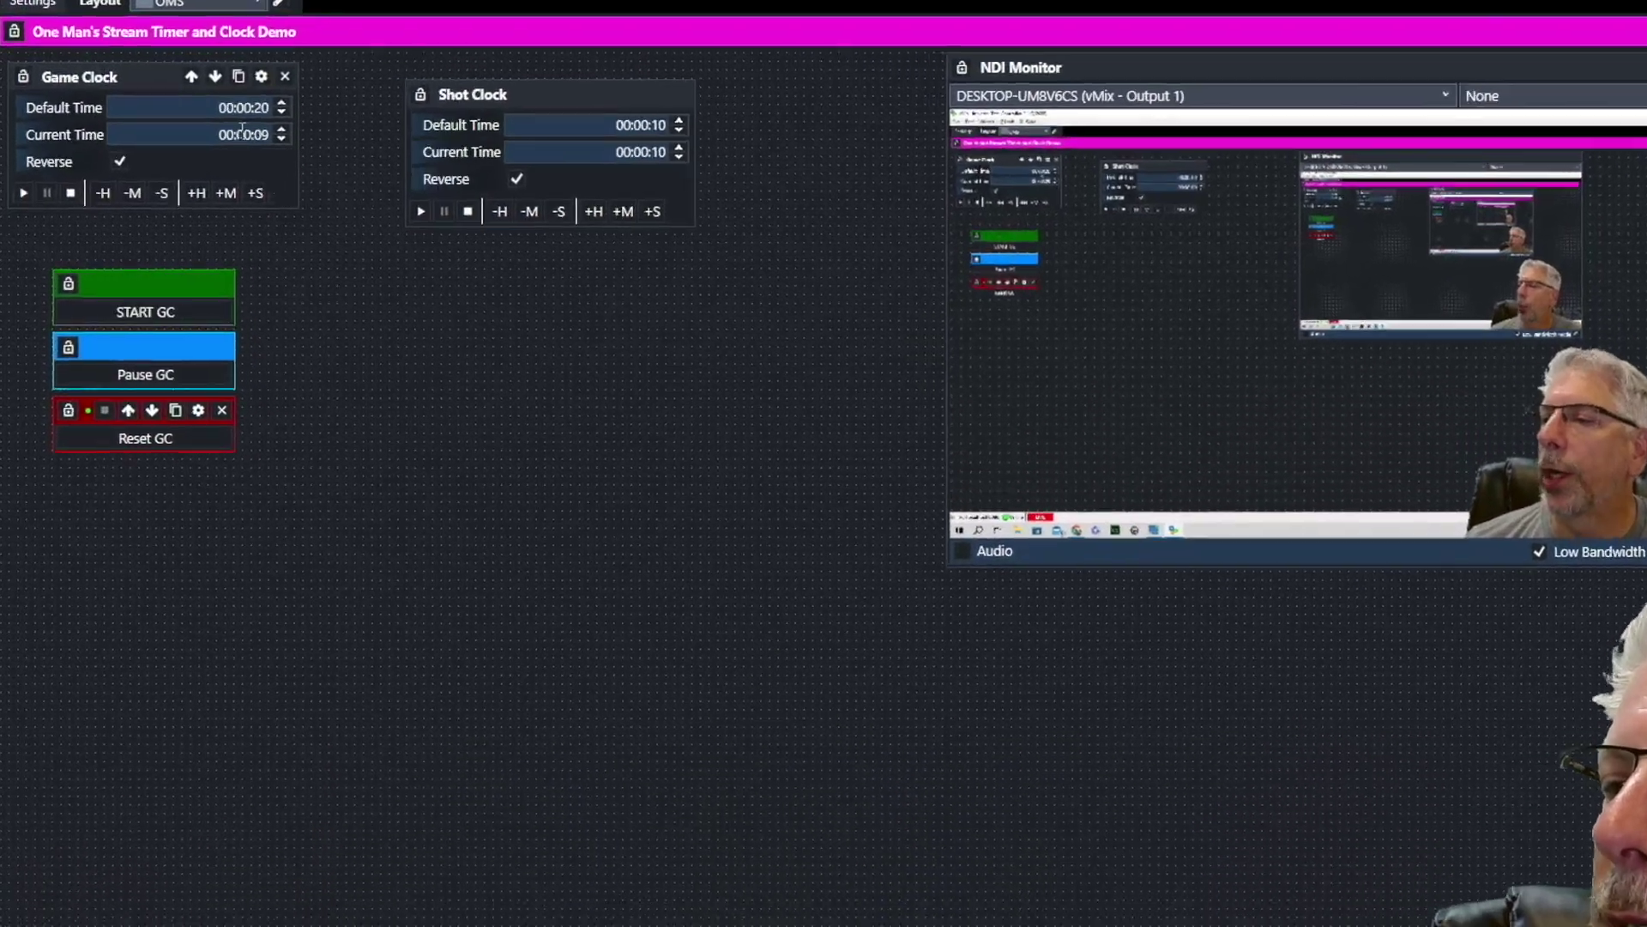
- Test the Reset GC button on the paused Game Clock and restart the countdown with START GC
click(214, 154)
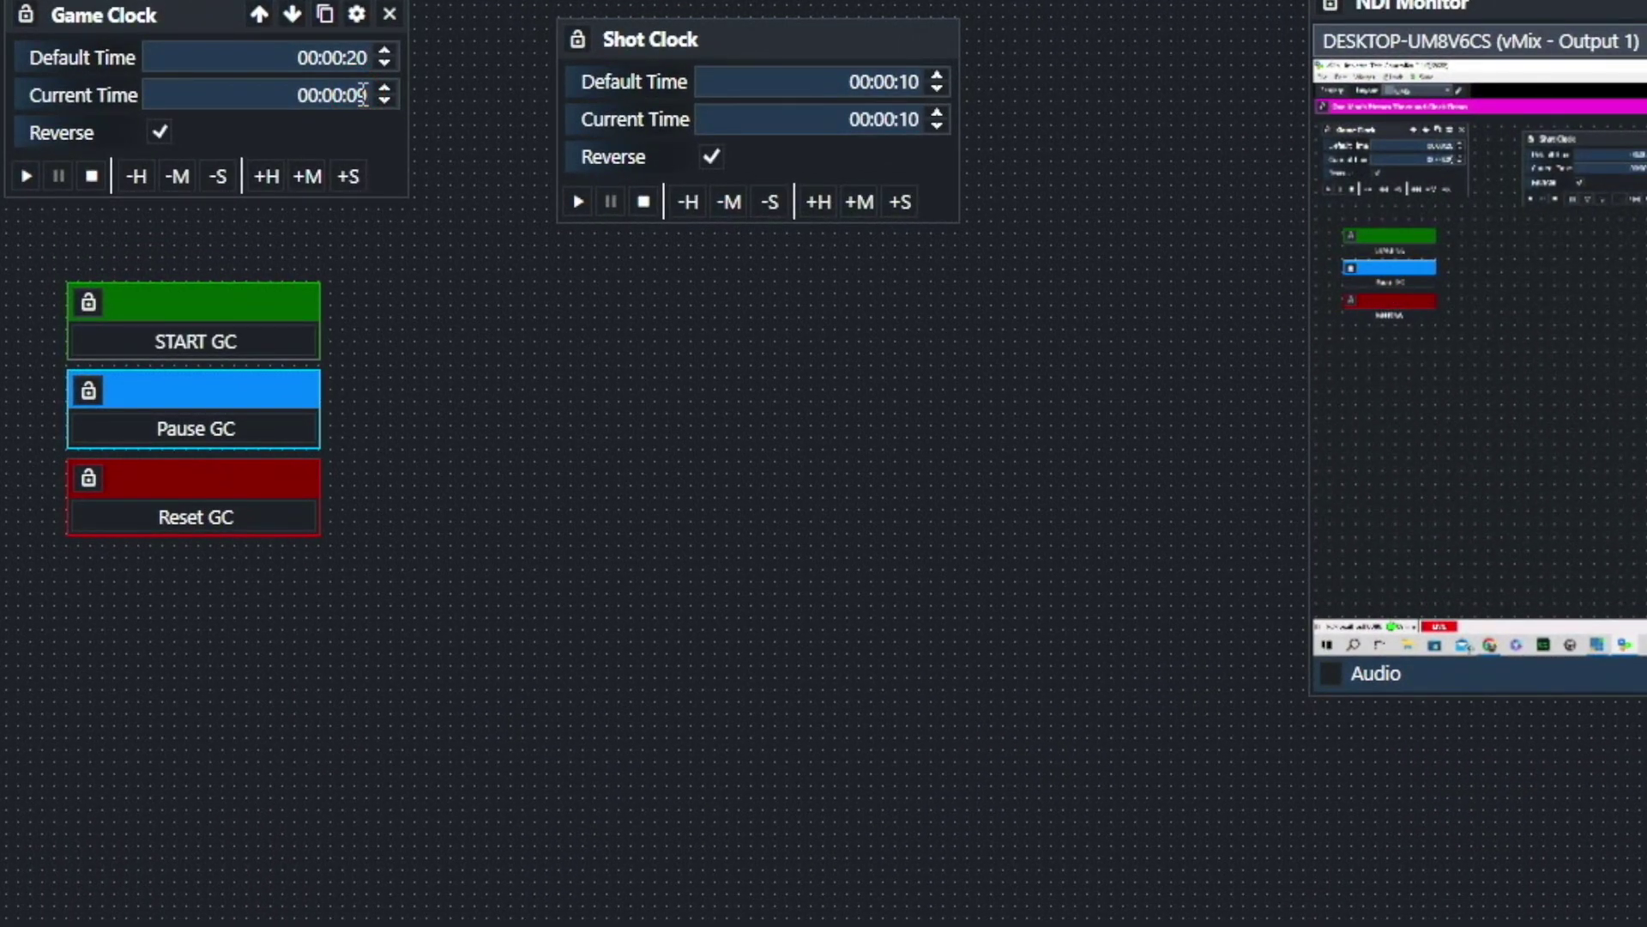
click(202, 520)
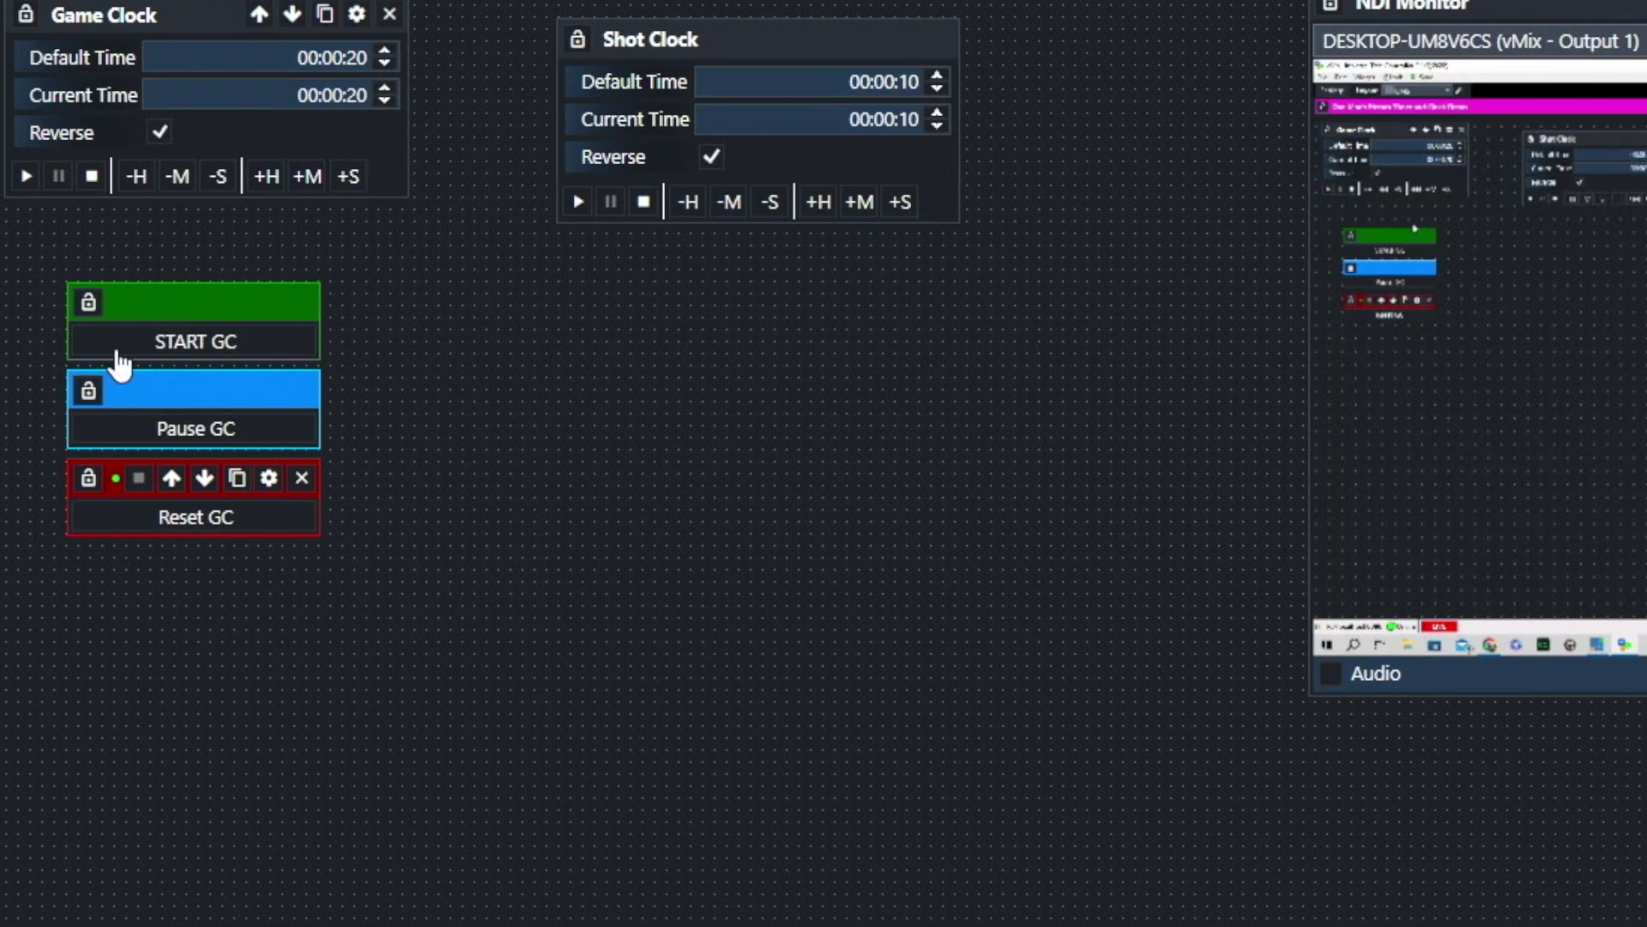
click(168, 348)
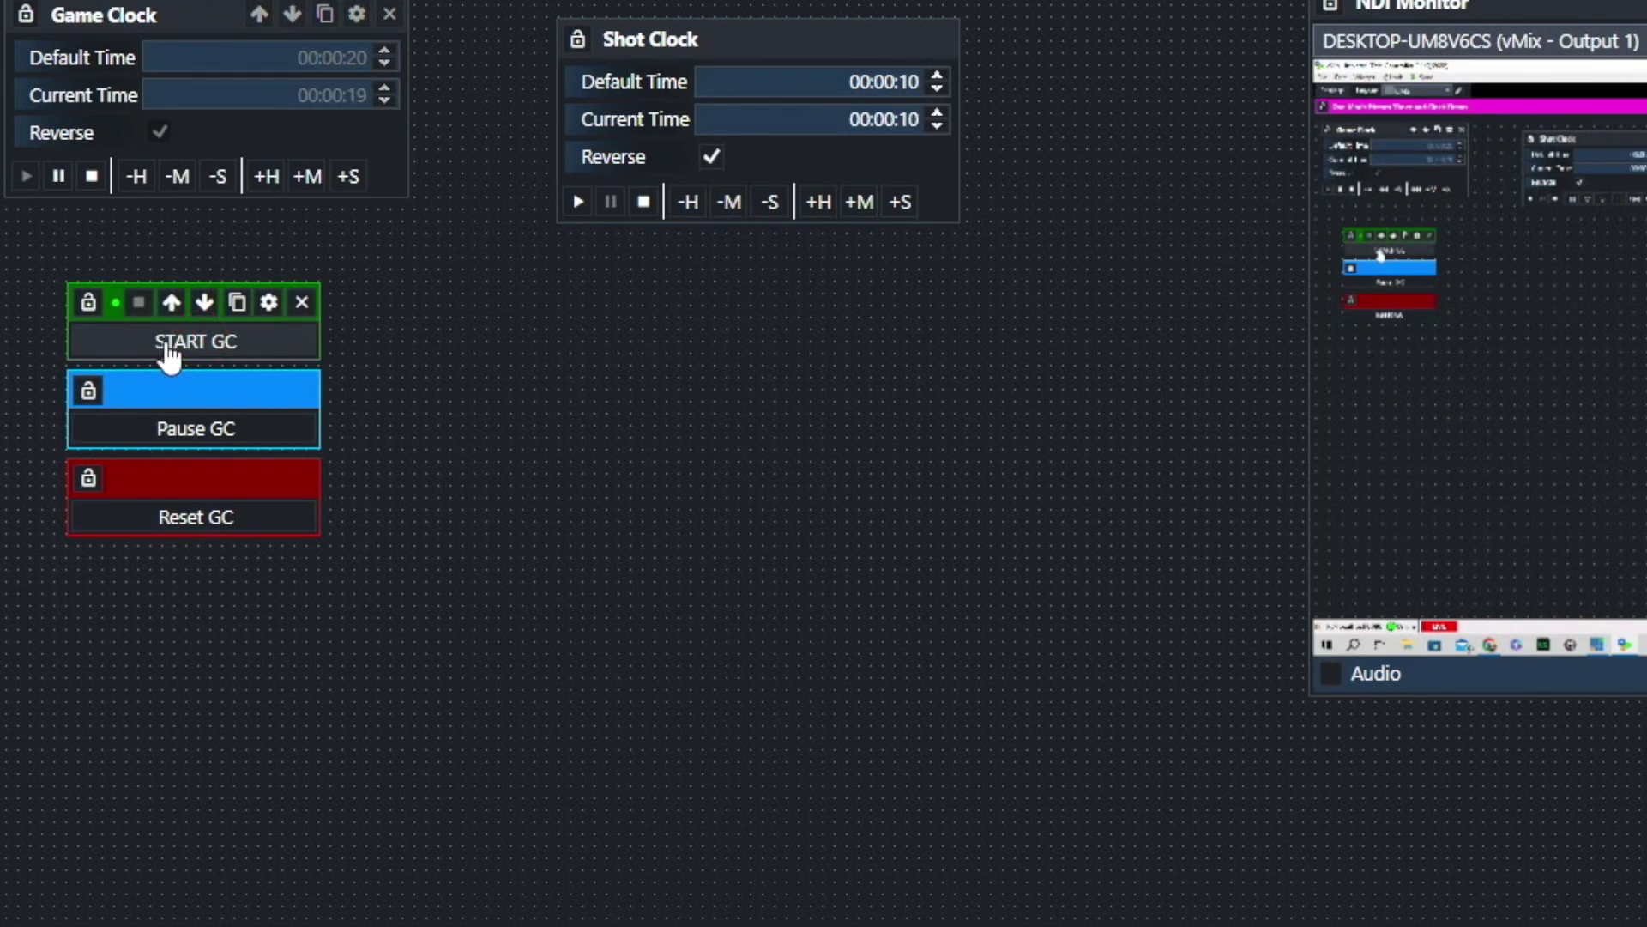
- Test the Game Clock controls by pausing the countdown with Pause GC, resuming it with START GC and resetting it with Reset GC
click(151, 441)
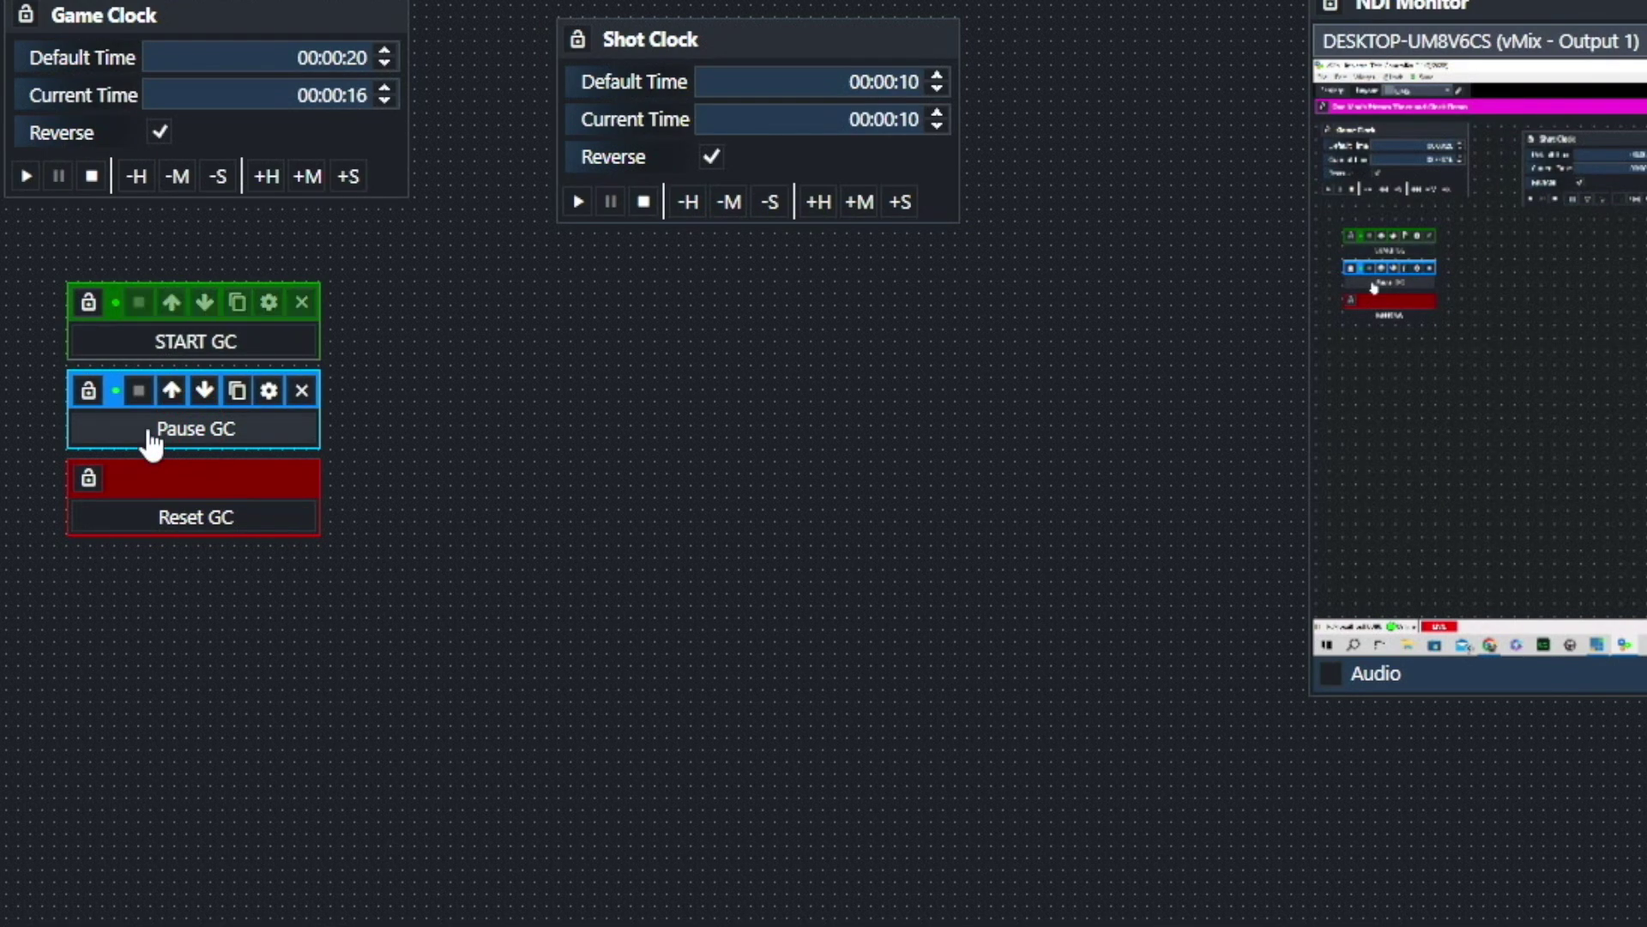
click(144, 345)
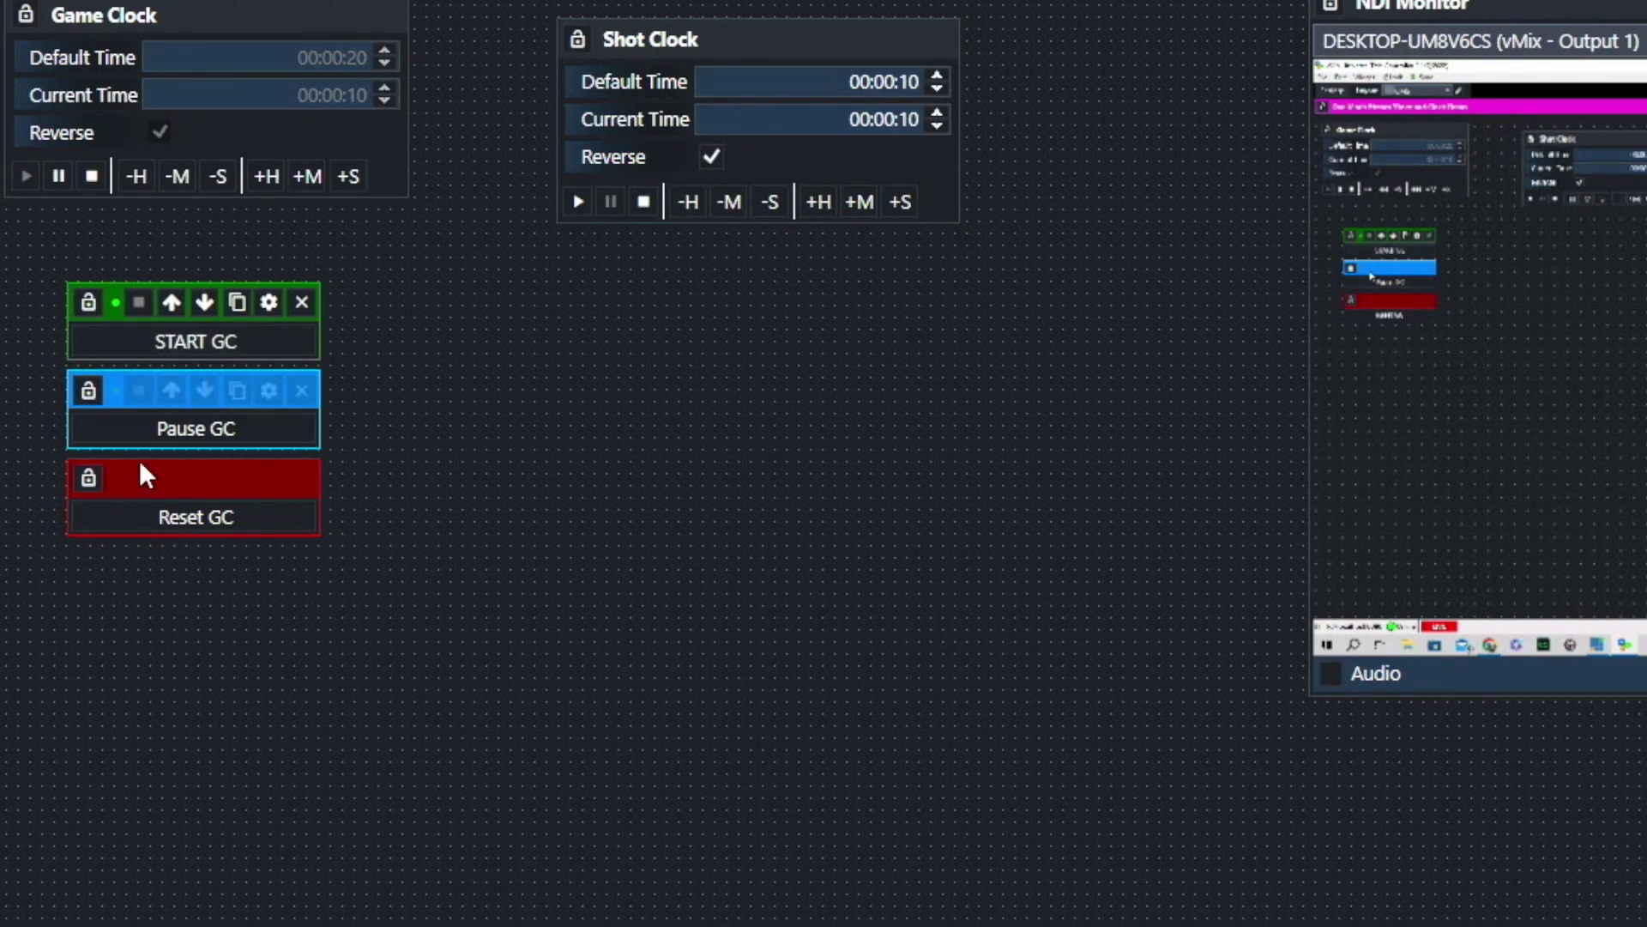
click(124, 519)
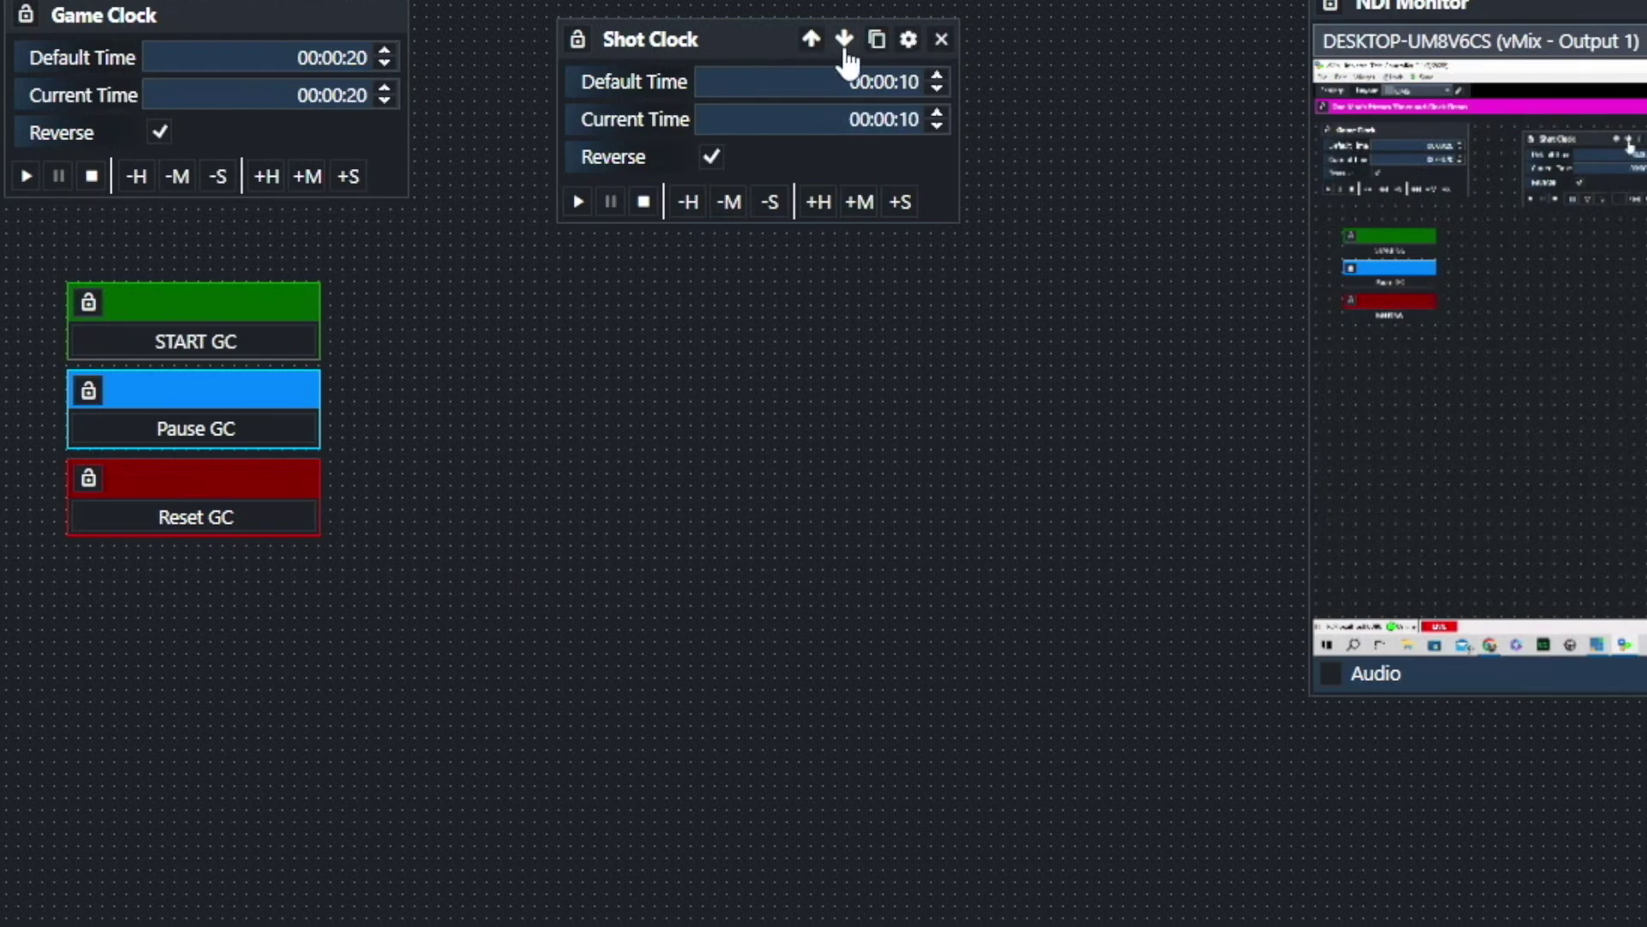
- Correct the Shot Clock's Start hotkey link to StartSC, enable its Pause hotkey with the link PauseSC and apply the properties
click(909, 39)
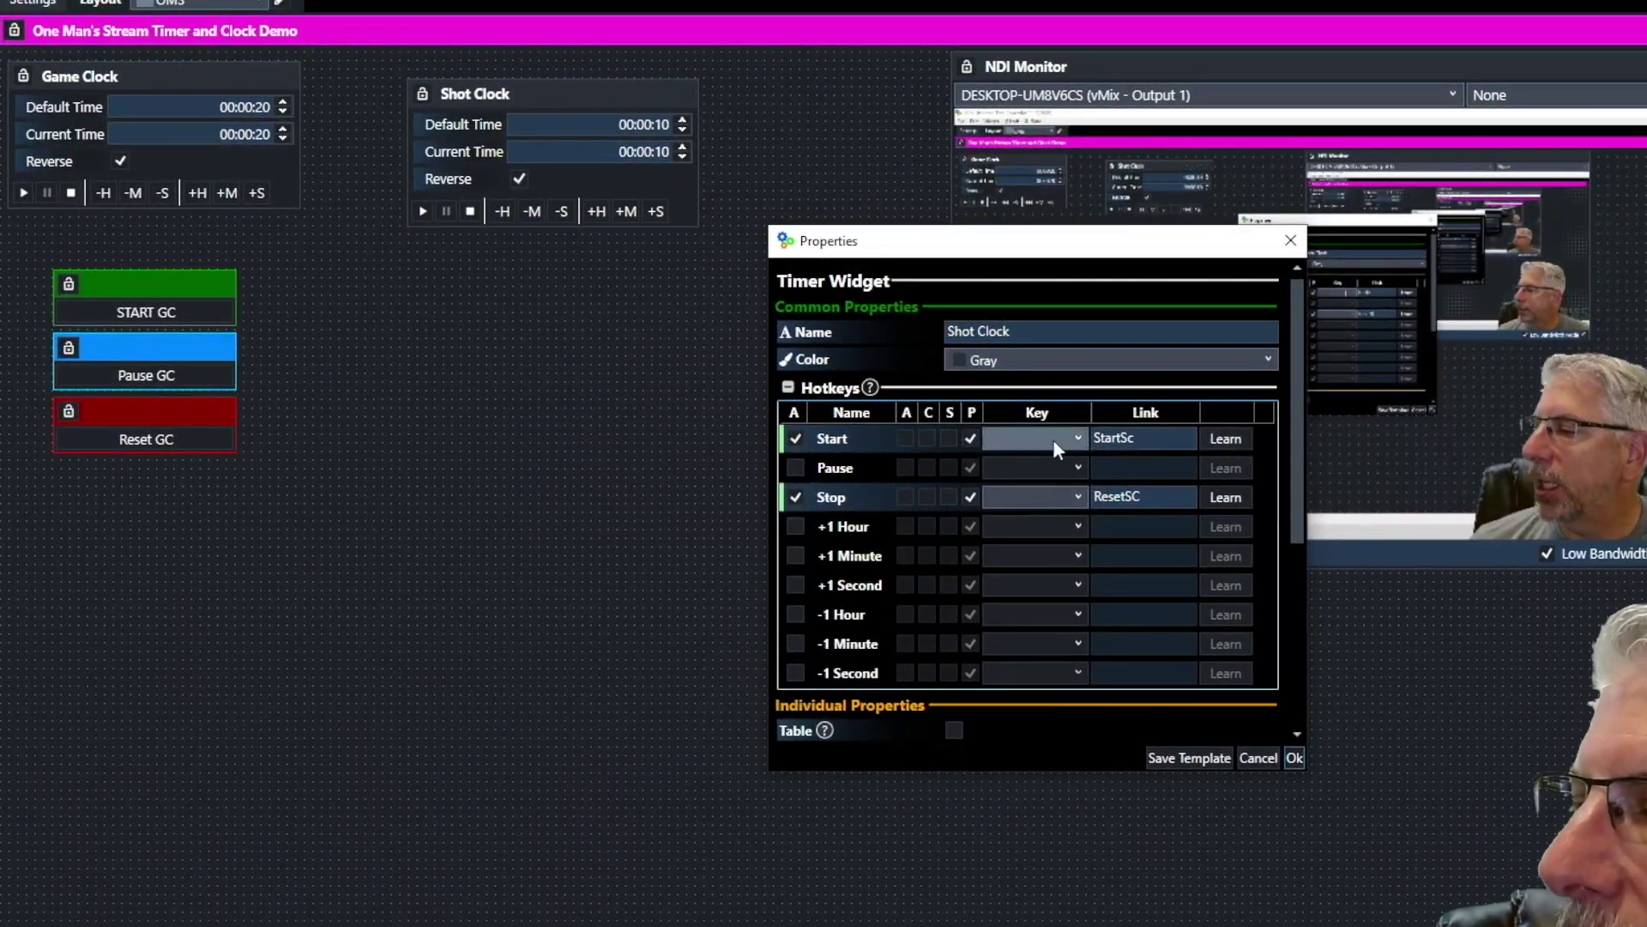
click(1159, 438)
key(BackSpace)
text(C)
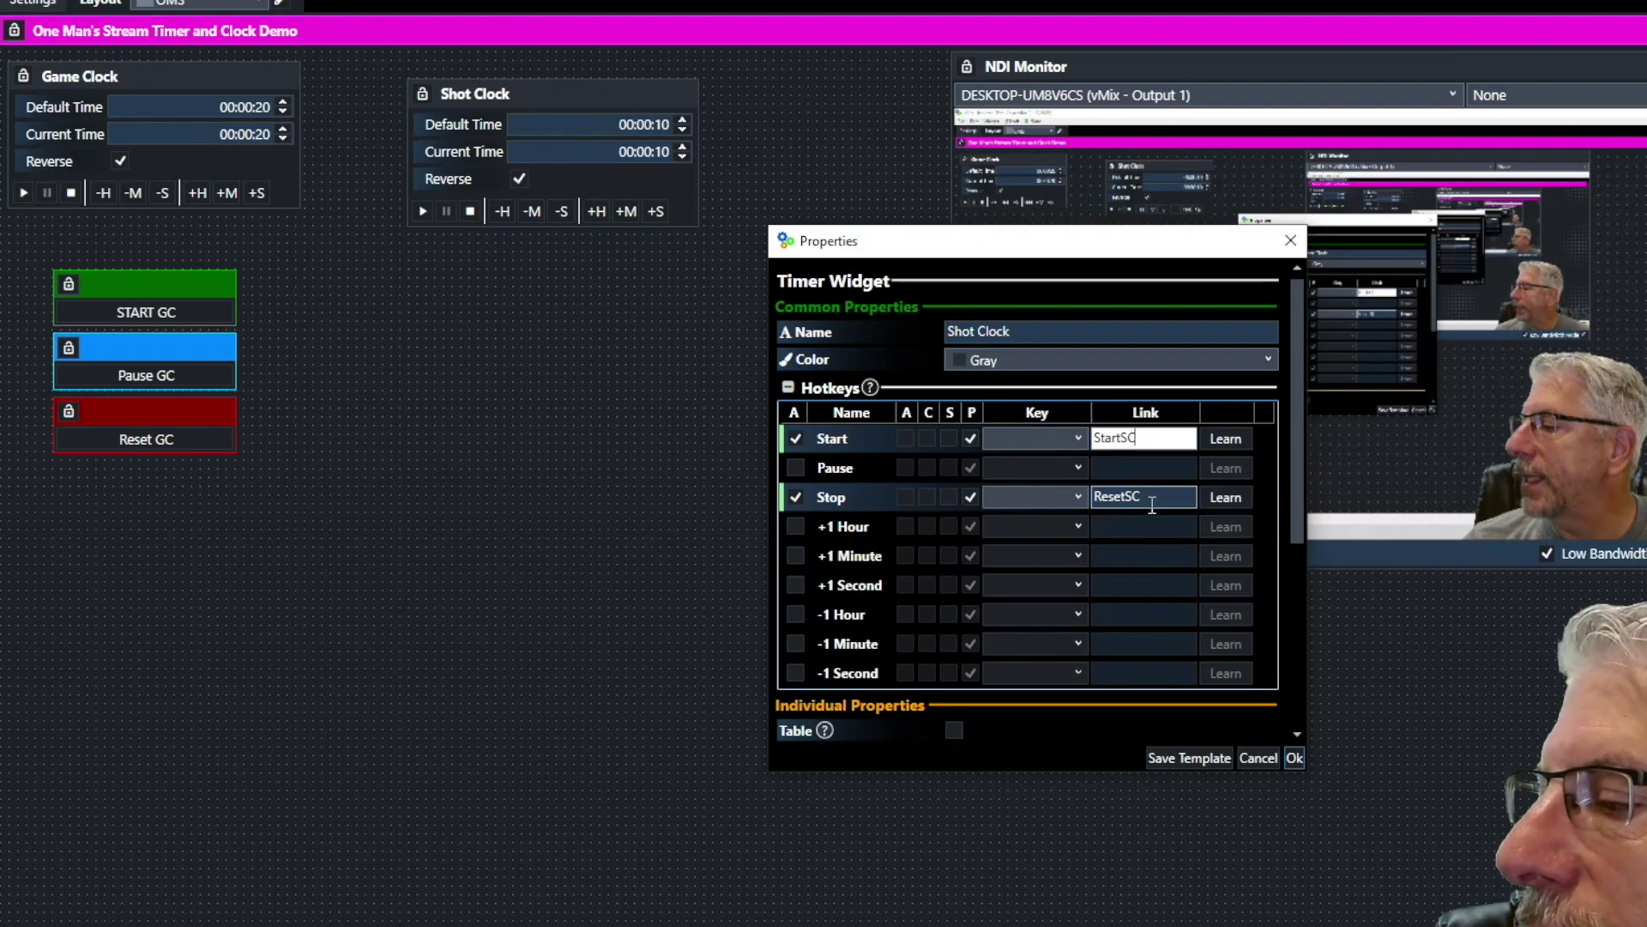
click(796, 467)
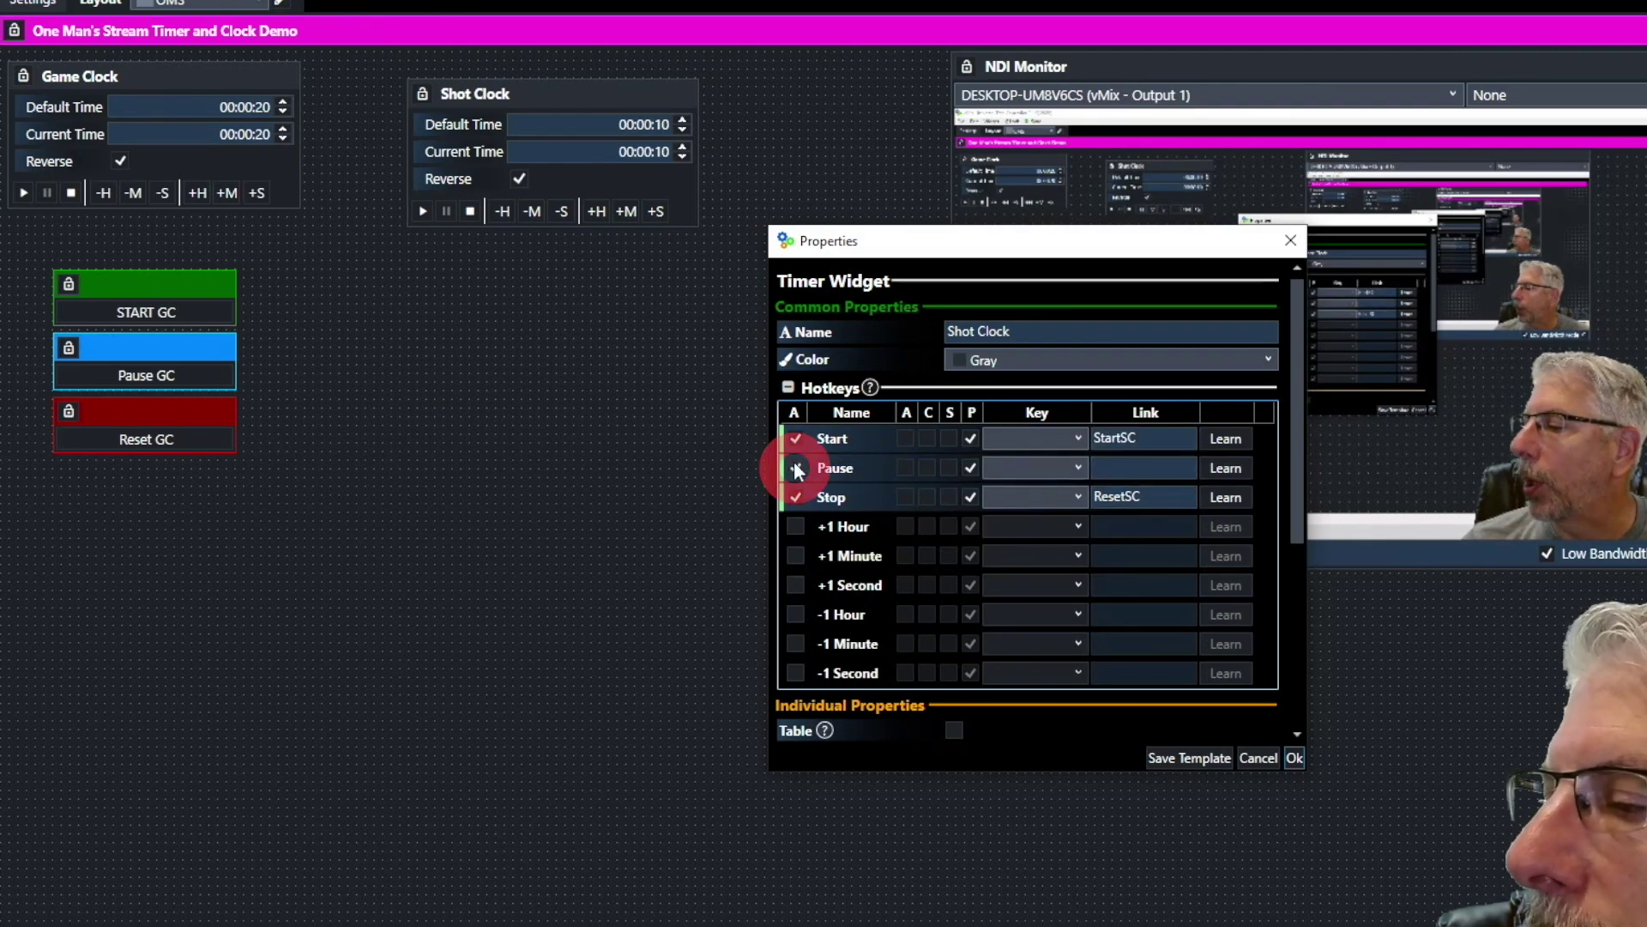
click(1123, 467)
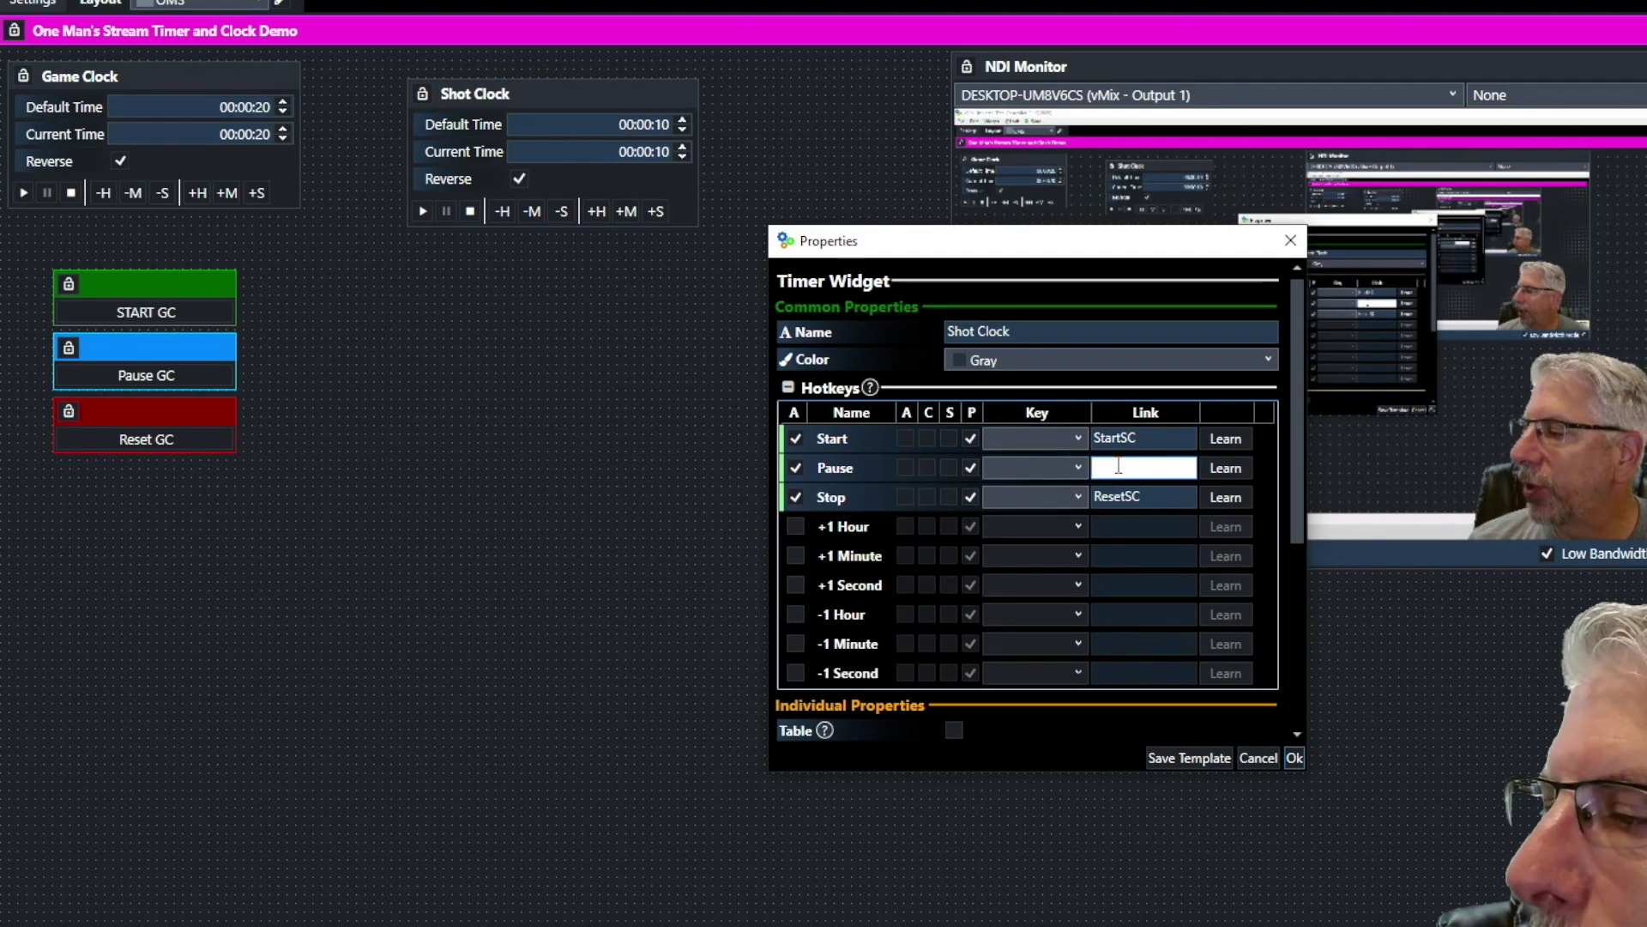
text(Pau)
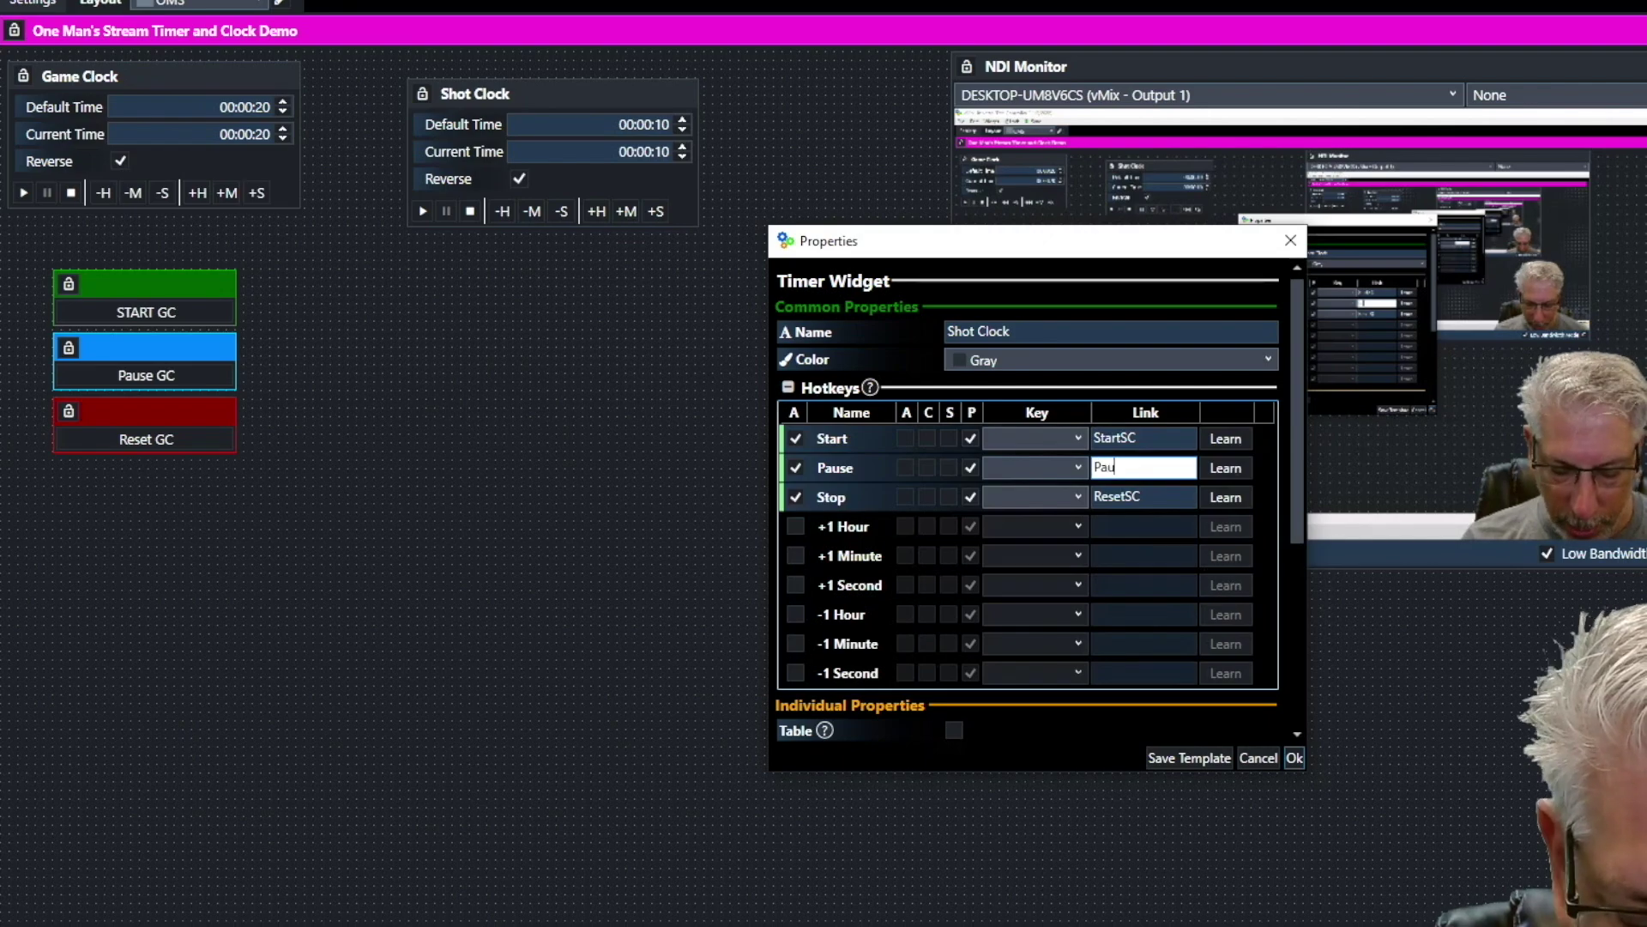
text(seSC)
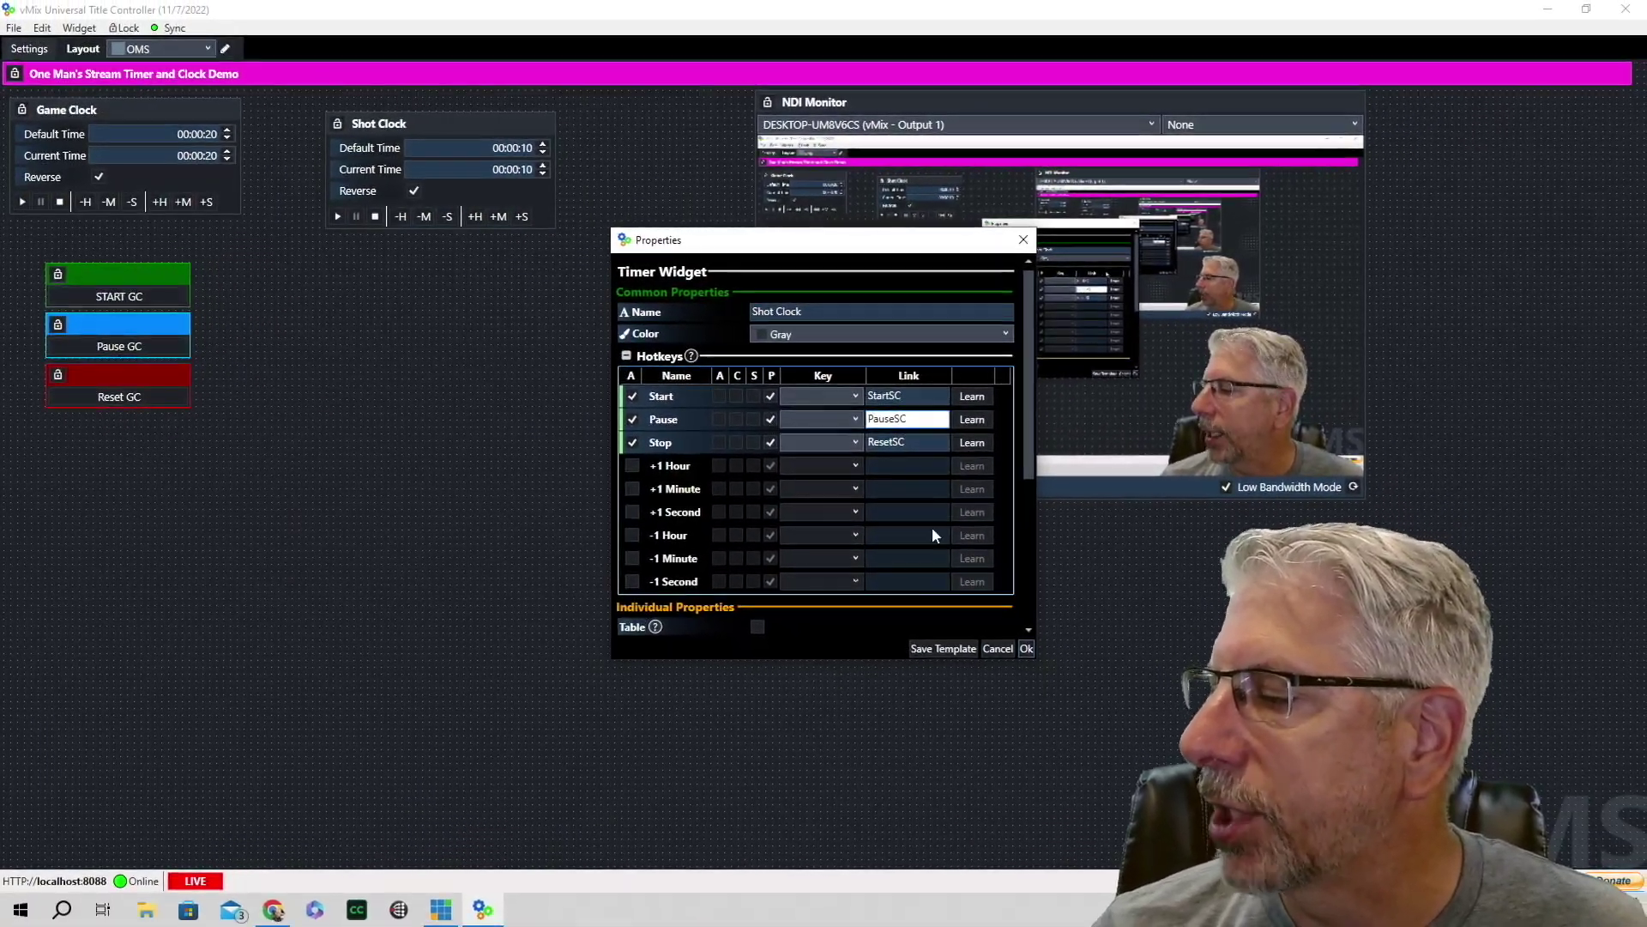
click(1027, 649)
- Duplicate the START GC button and place the copy below the Shot Clock timer, level with the original
mouse_move(124, 275)
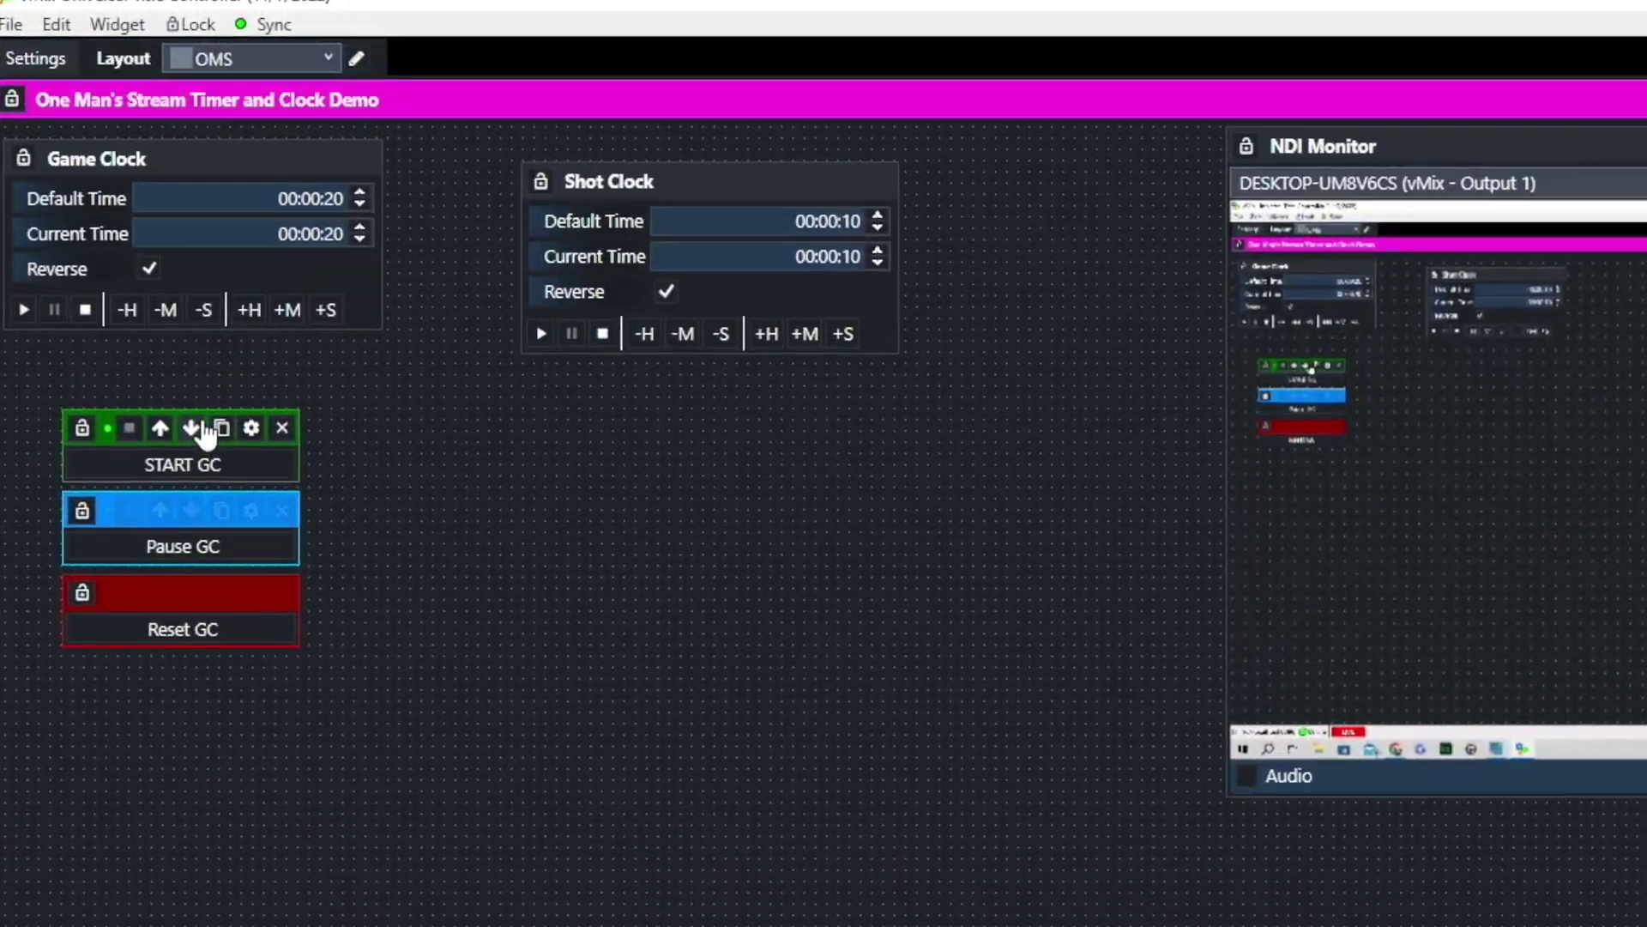
click(221, 427)
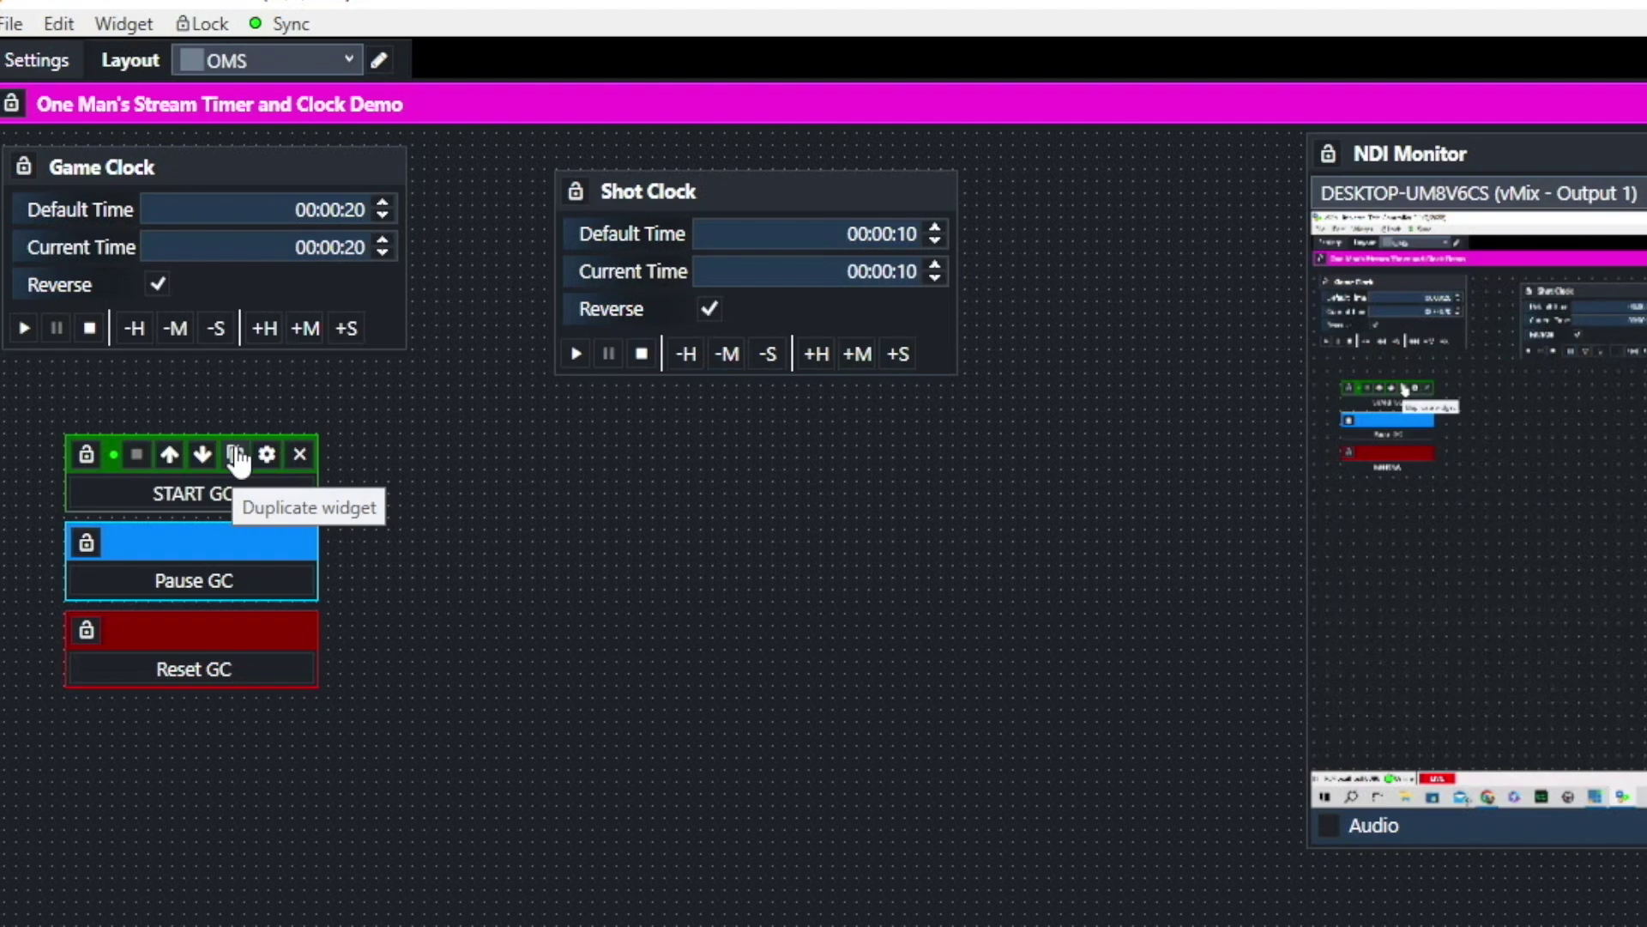
click(237, 456)
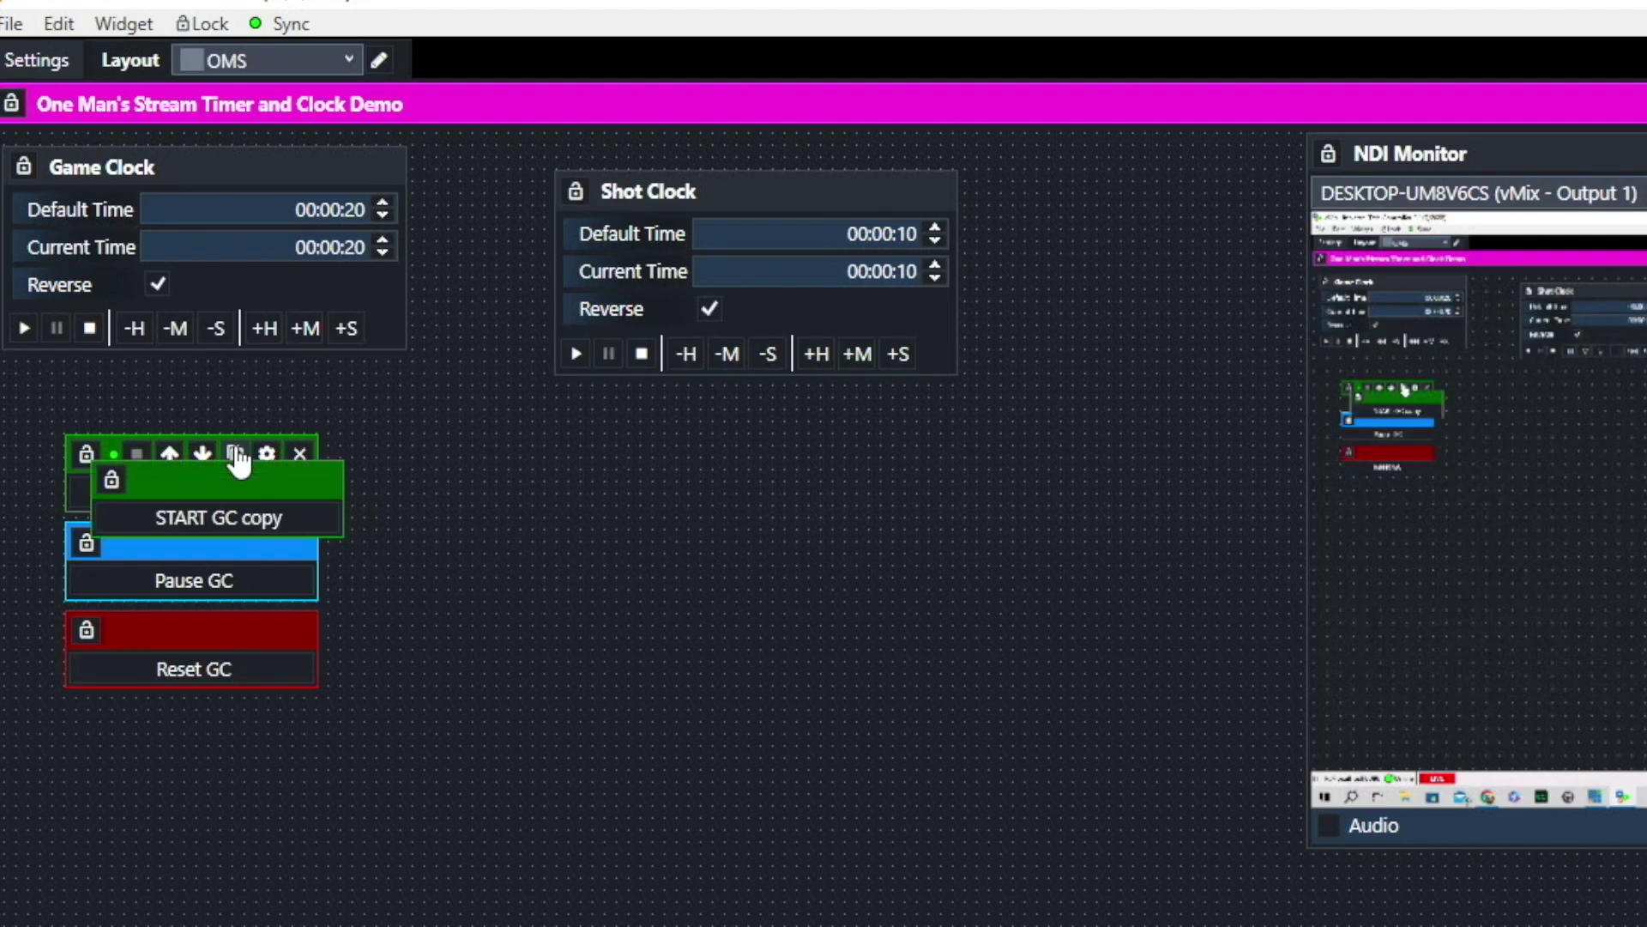
drag(133, 468, 697, 445)
- Rename the START GC copy as START SC
click(854, 456)
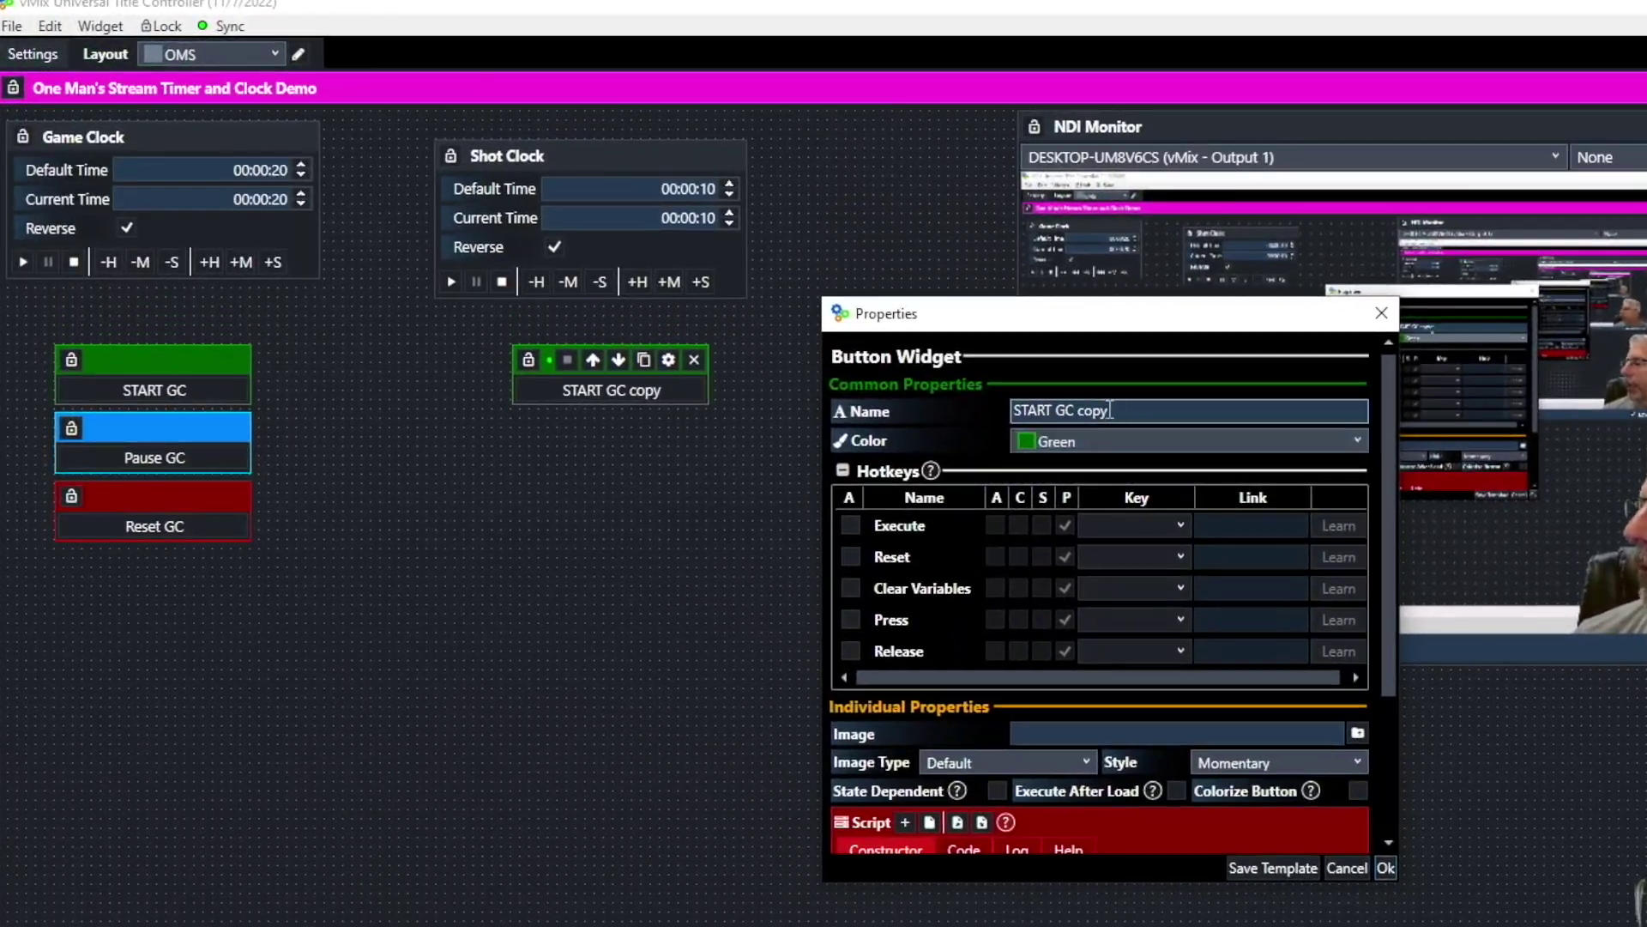
click(908, 353)
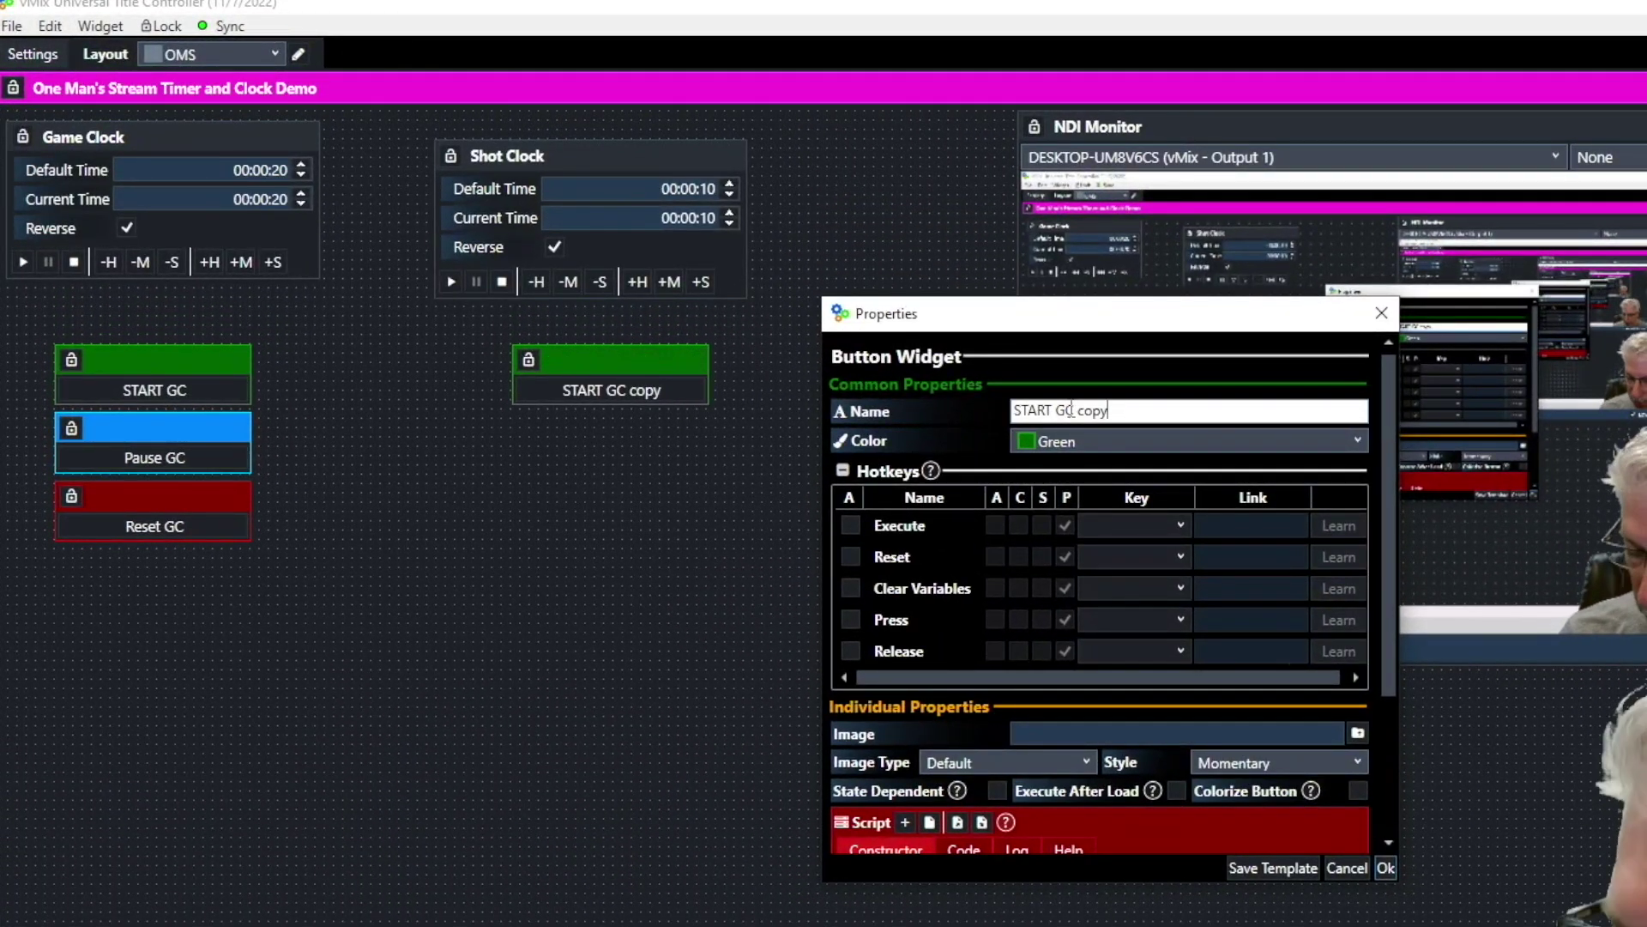
key(BackSpace)
key(BackSpace)
key(BackSpace)
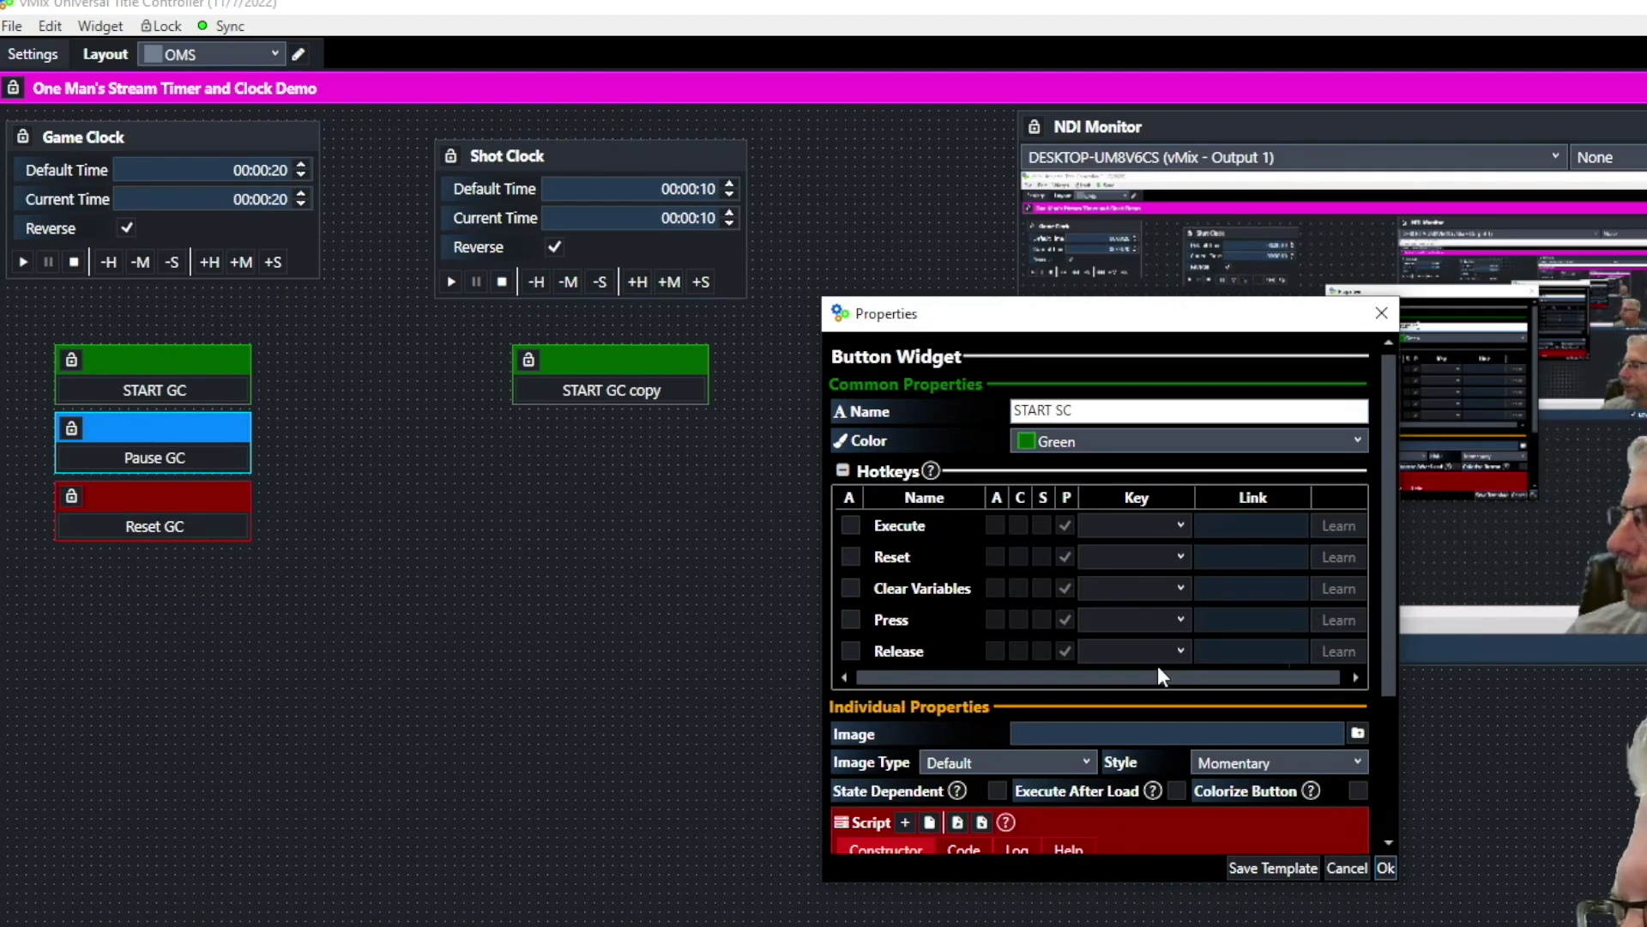
- Set the ExecLink command's link on the START SC button to StartSC and apply the properties
scroll(1160, 666, down, 3)
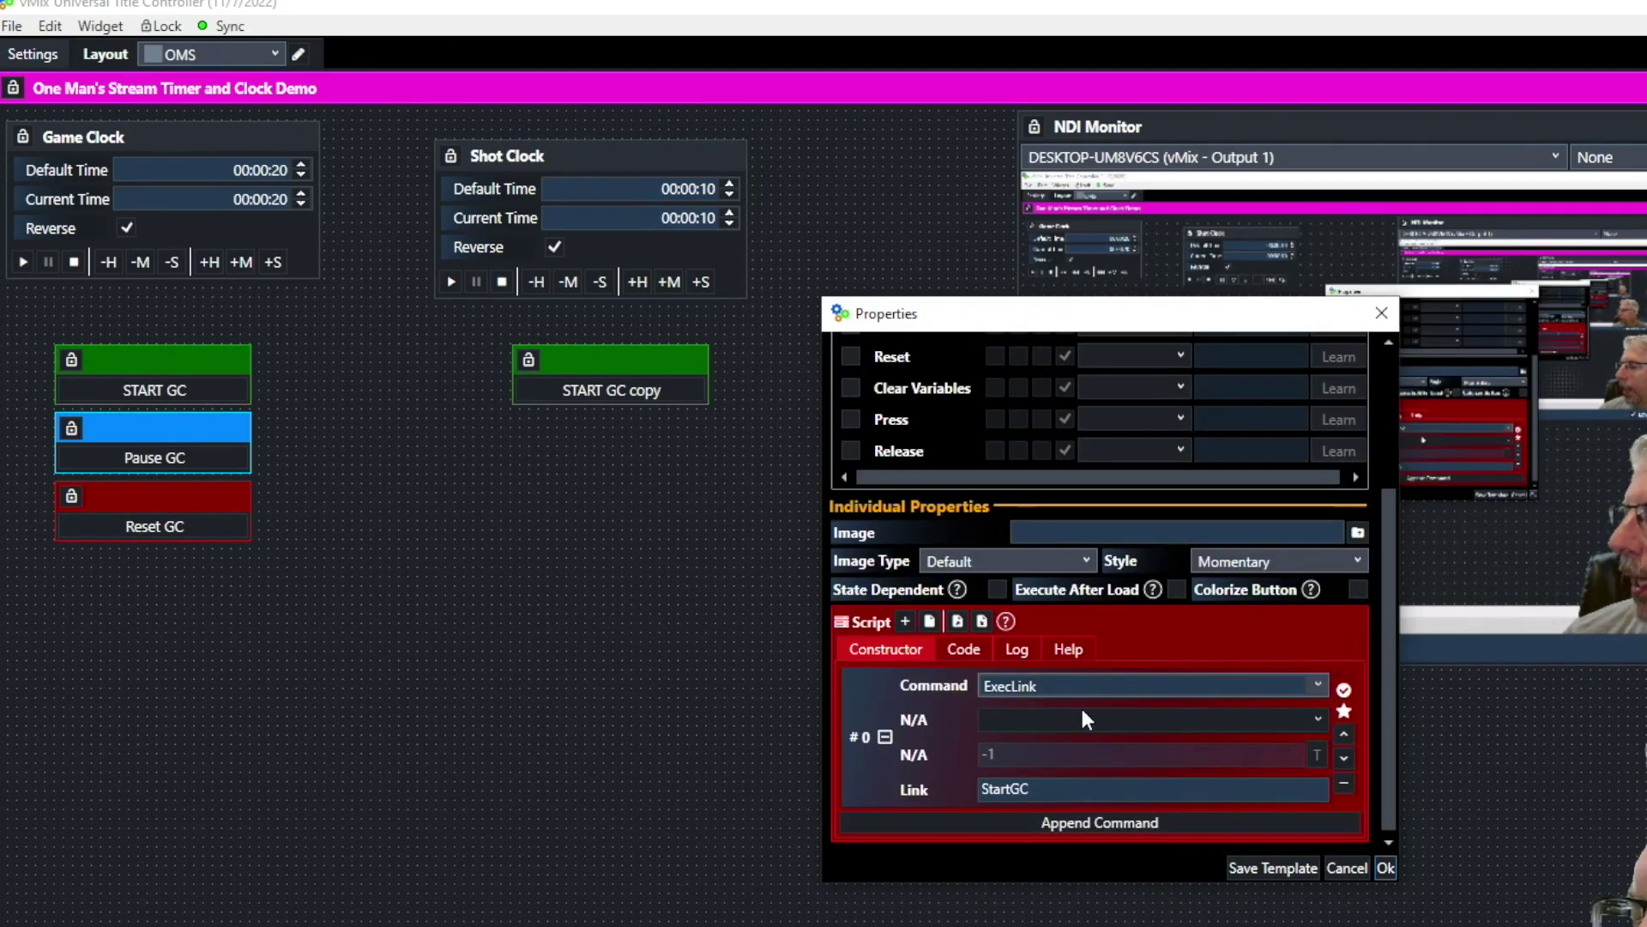
click(1013, 788)
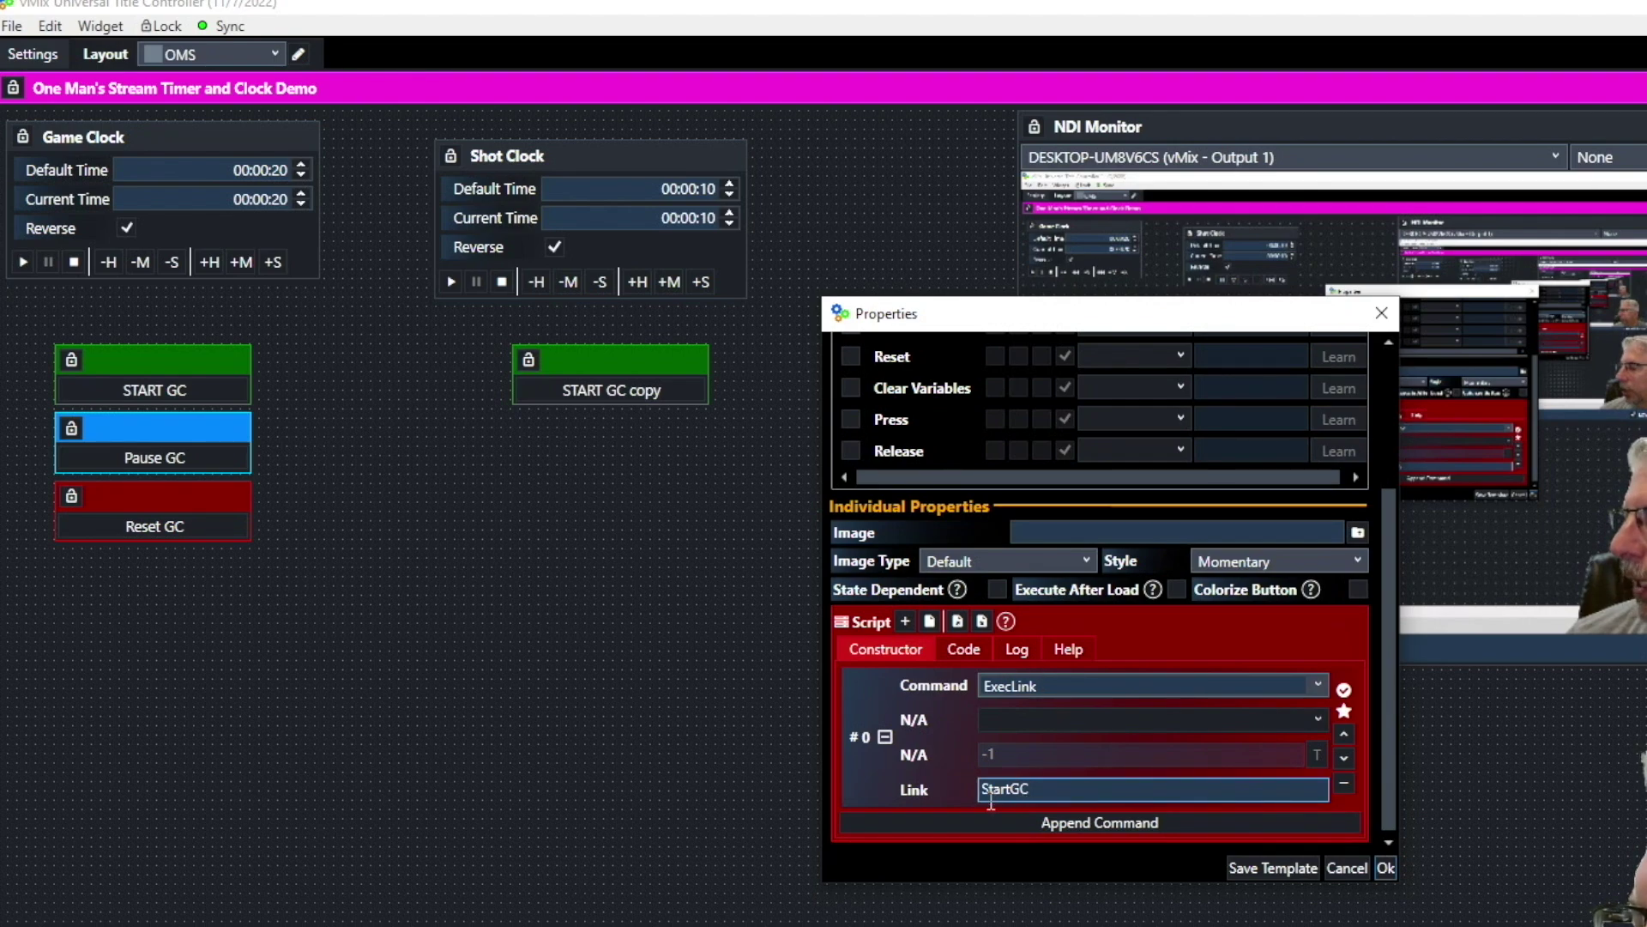
click(1018, 789)
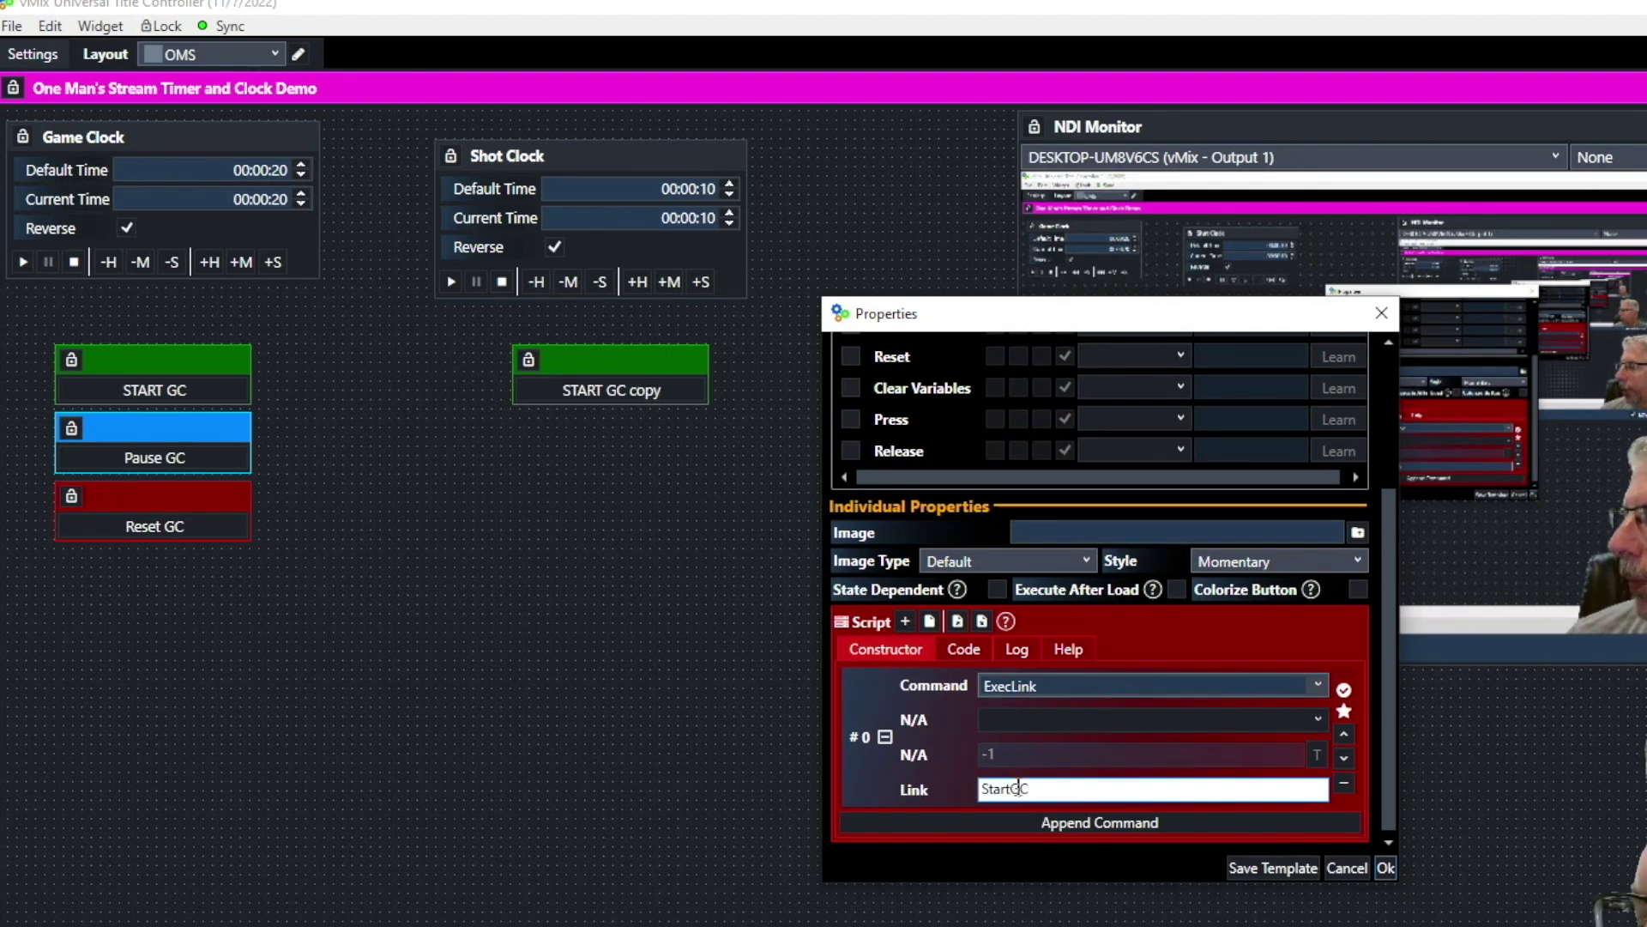
key(Delete)
key(Delete)
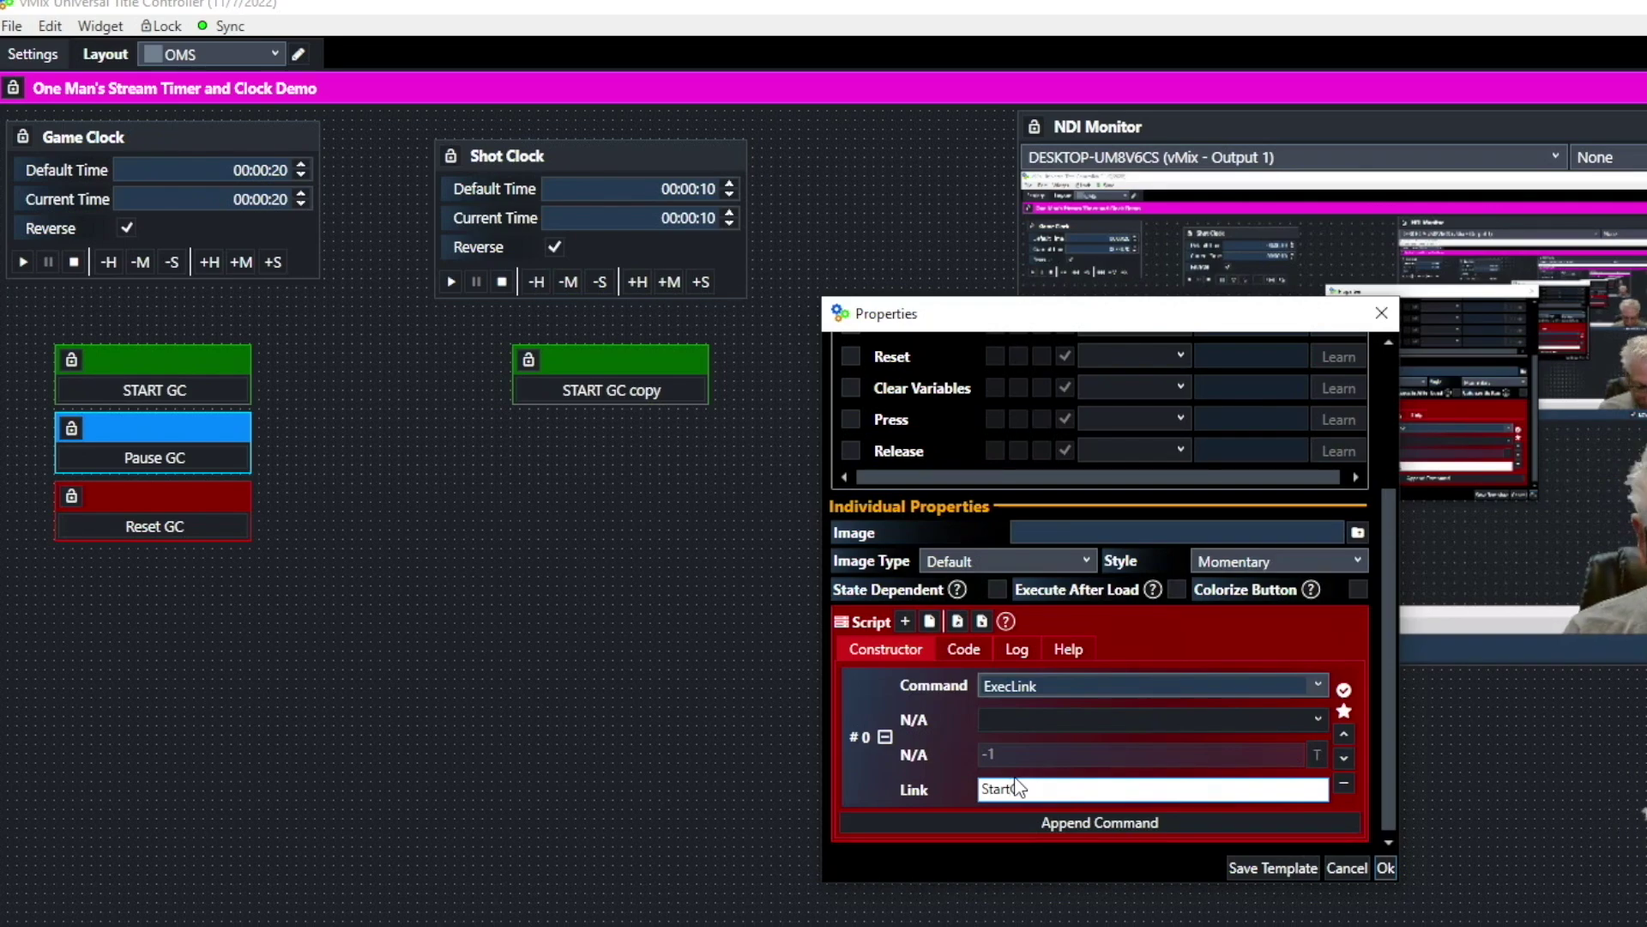
text(SC)
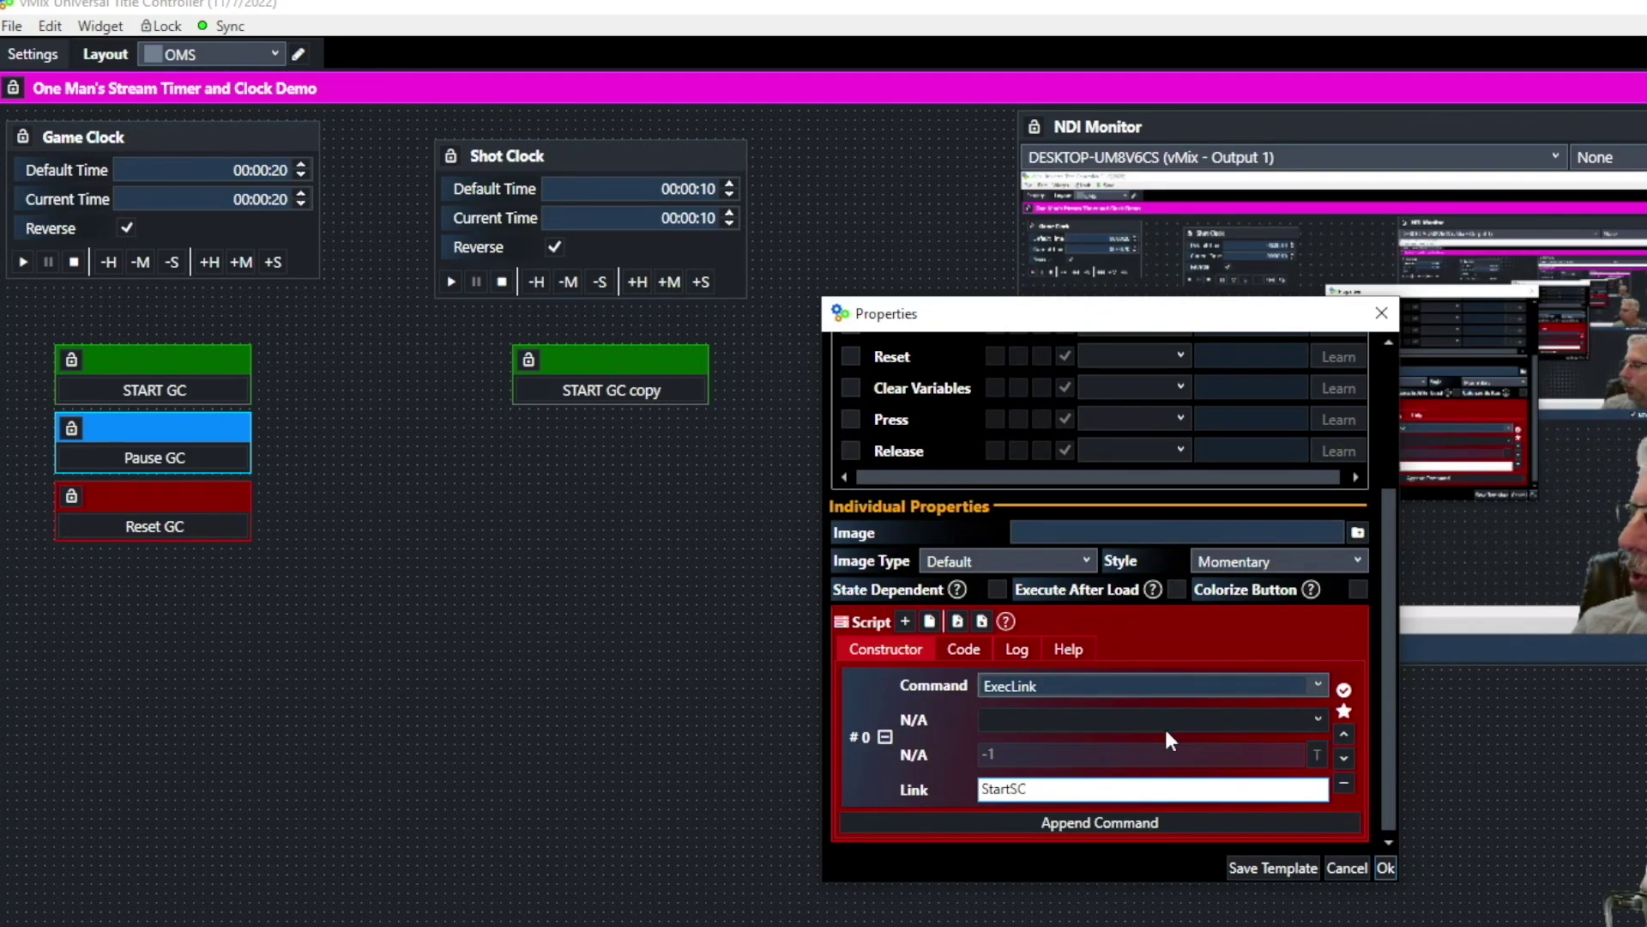
click(1386, 867)
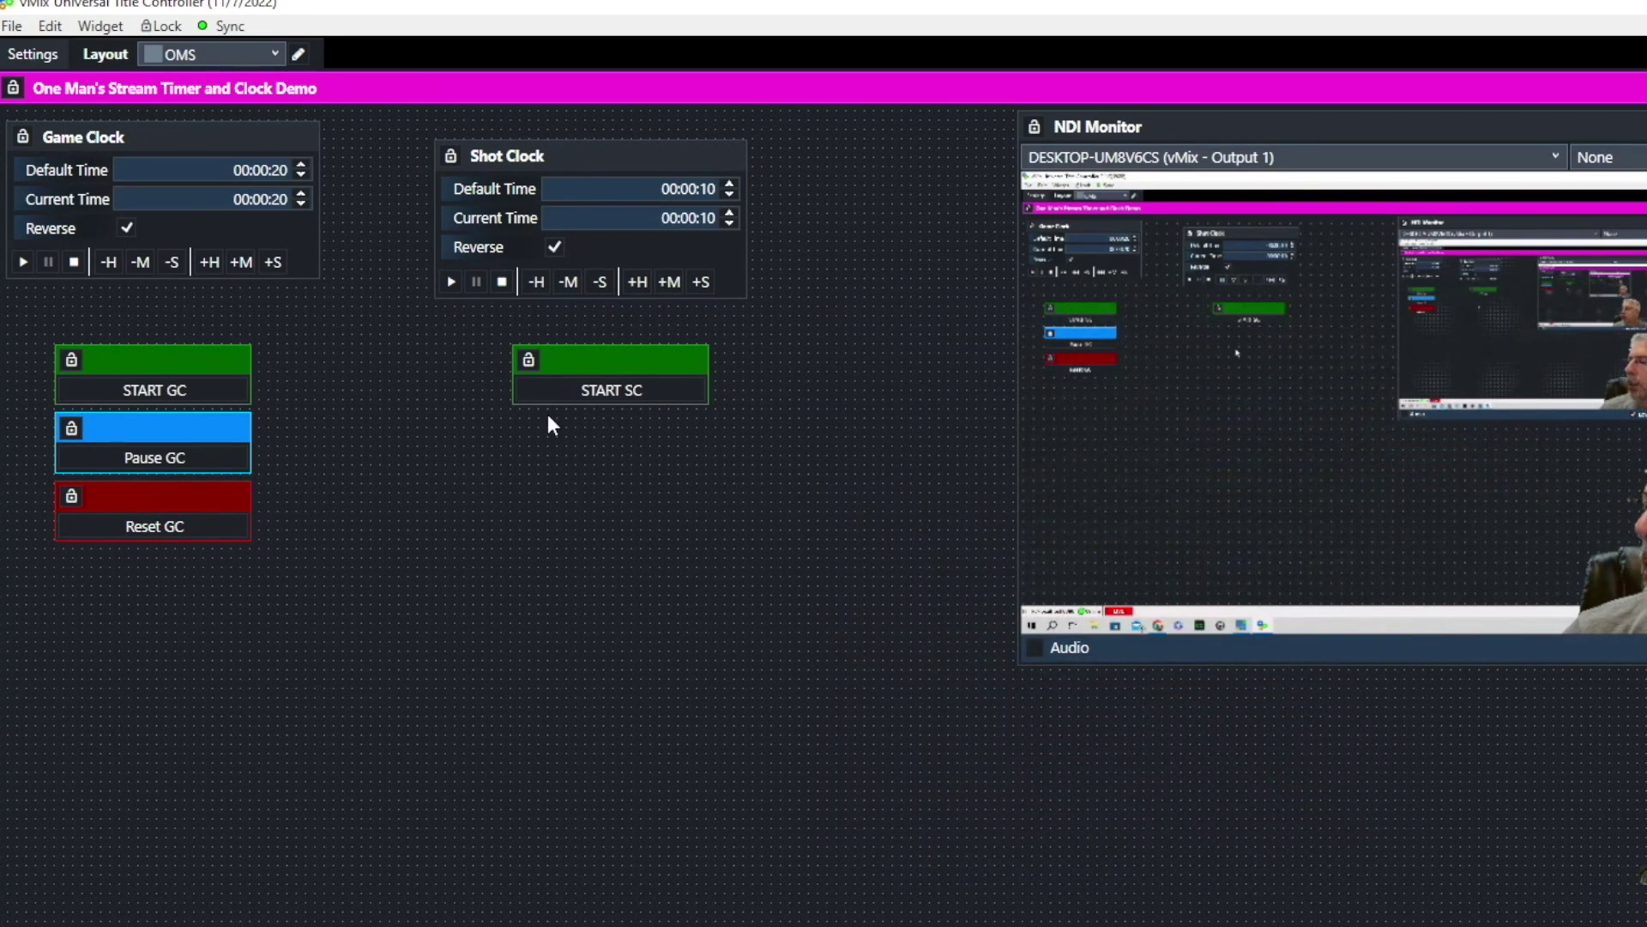
- Duplicate the Pause GC button, place the copy directly below START SC and rename it Pause SC
click(187, 429)
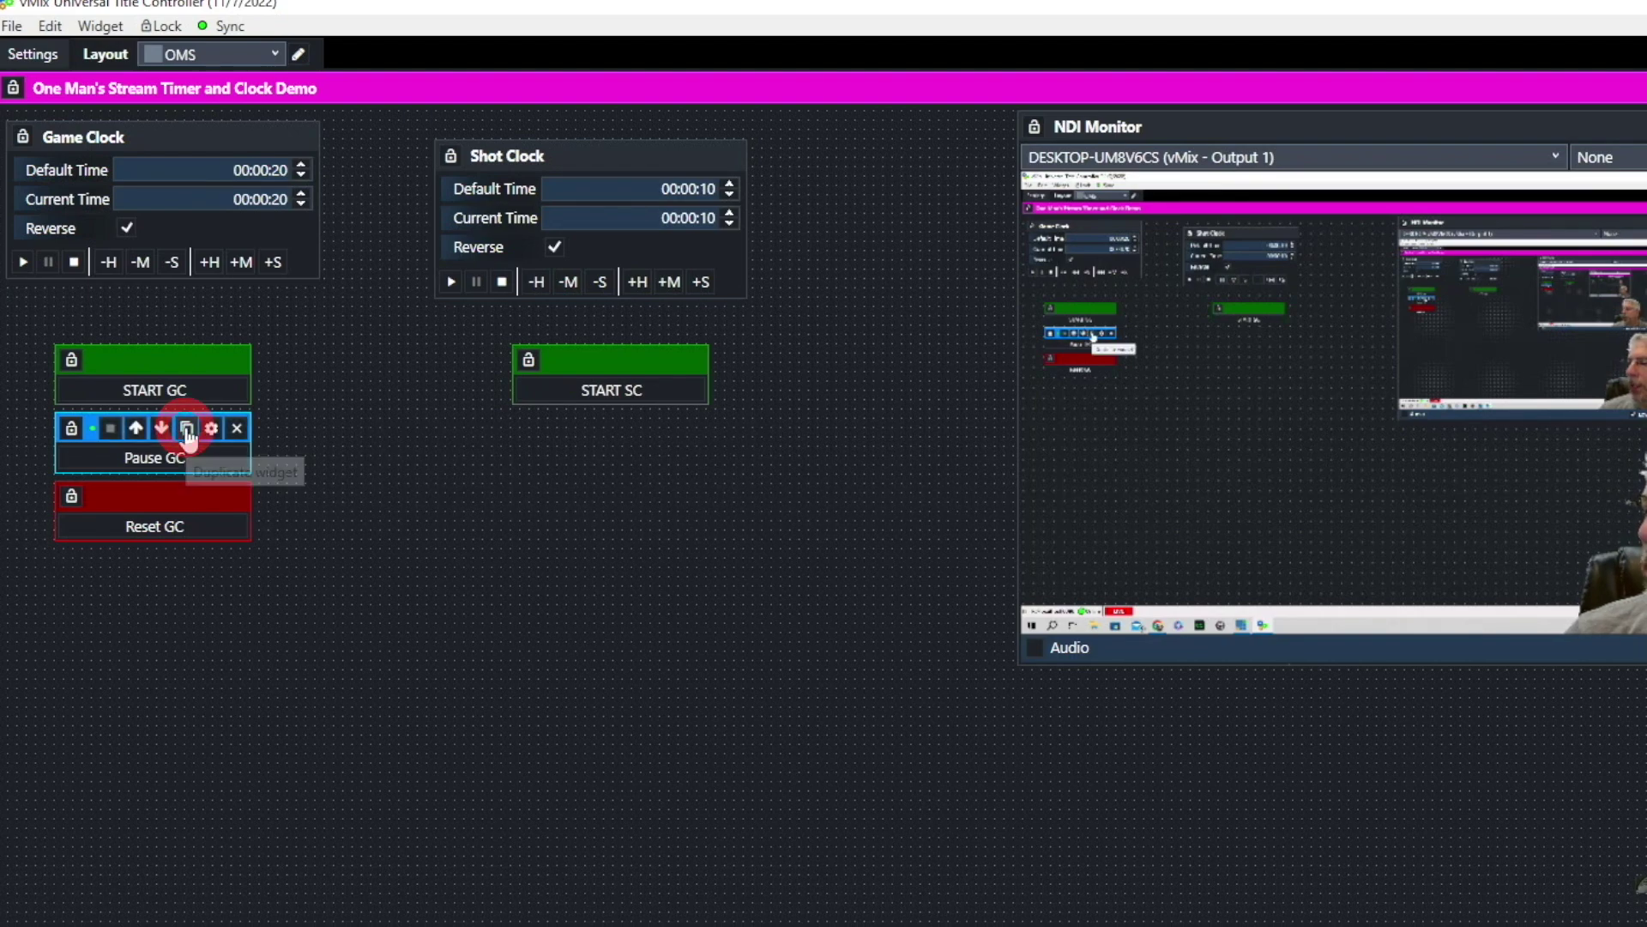
drag(105, 440, 550, 422)
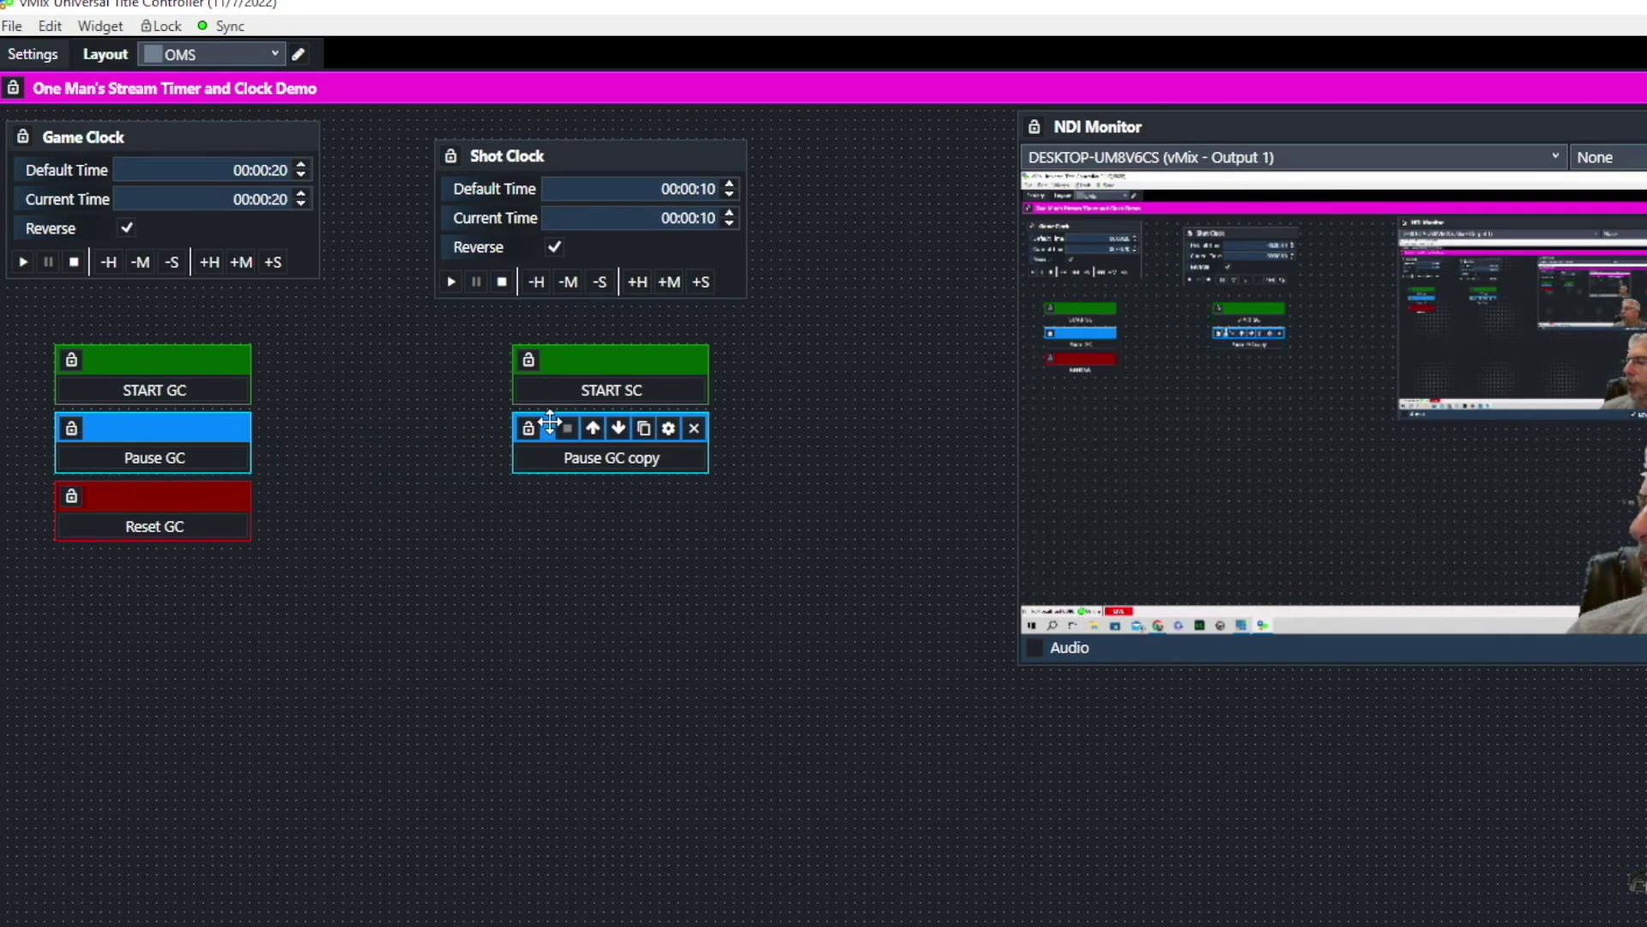
click(669, 427)
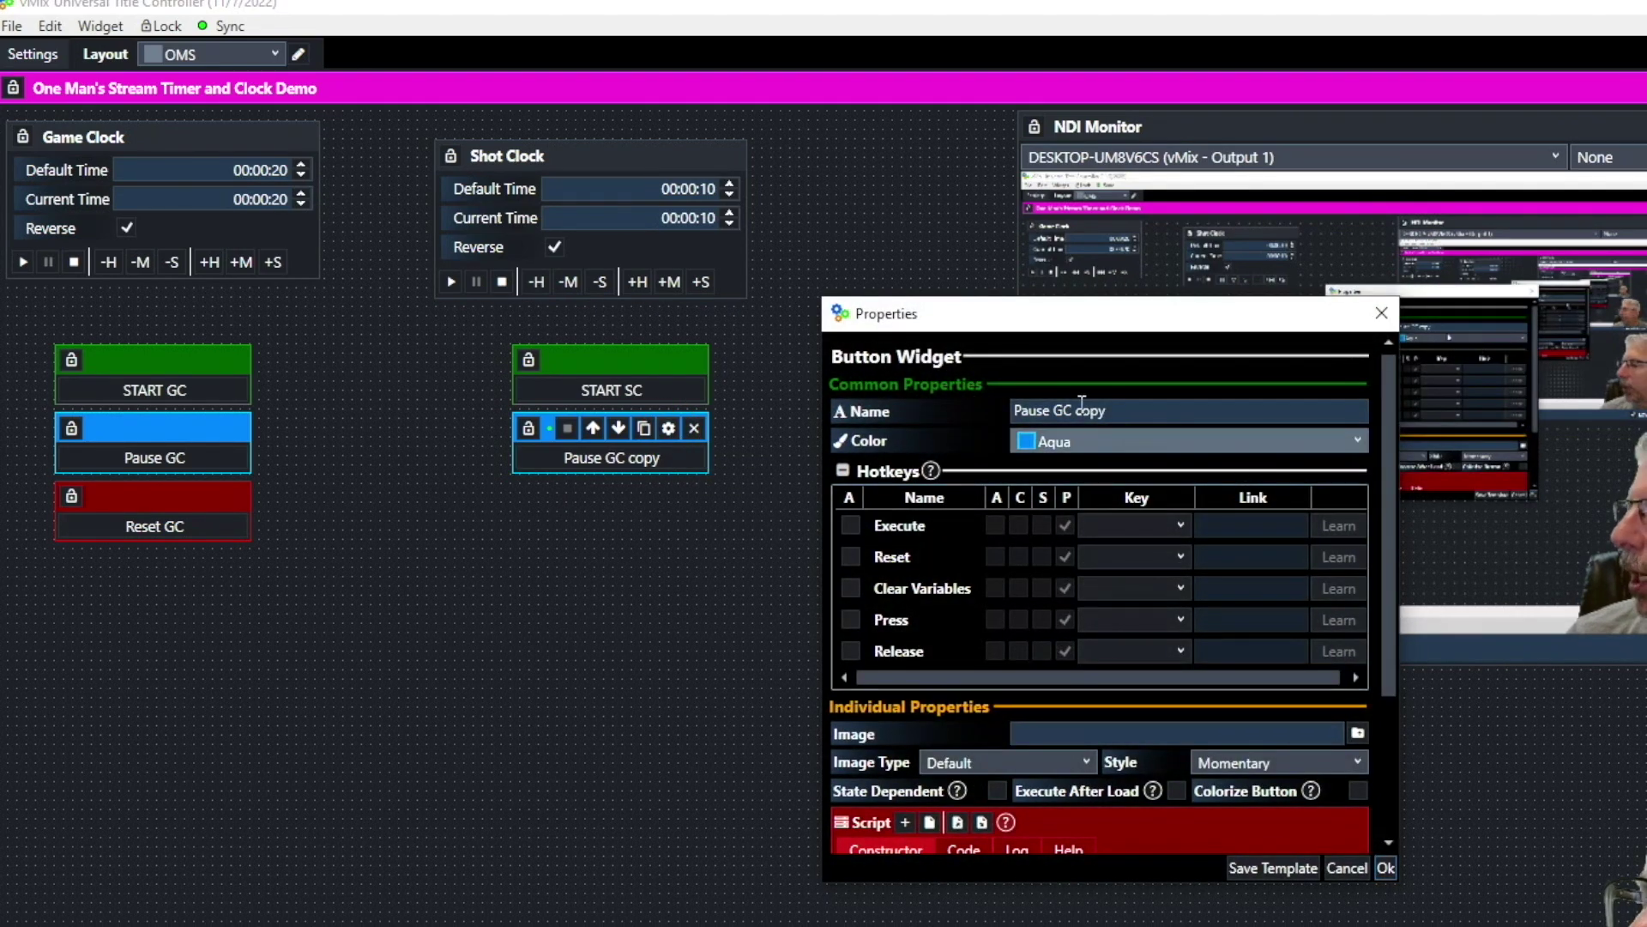
click(1112, 410)
key(BackSpace)
key(BackSpace)
key(BackSpace)
key(BackSpace)
key(BackSpace)
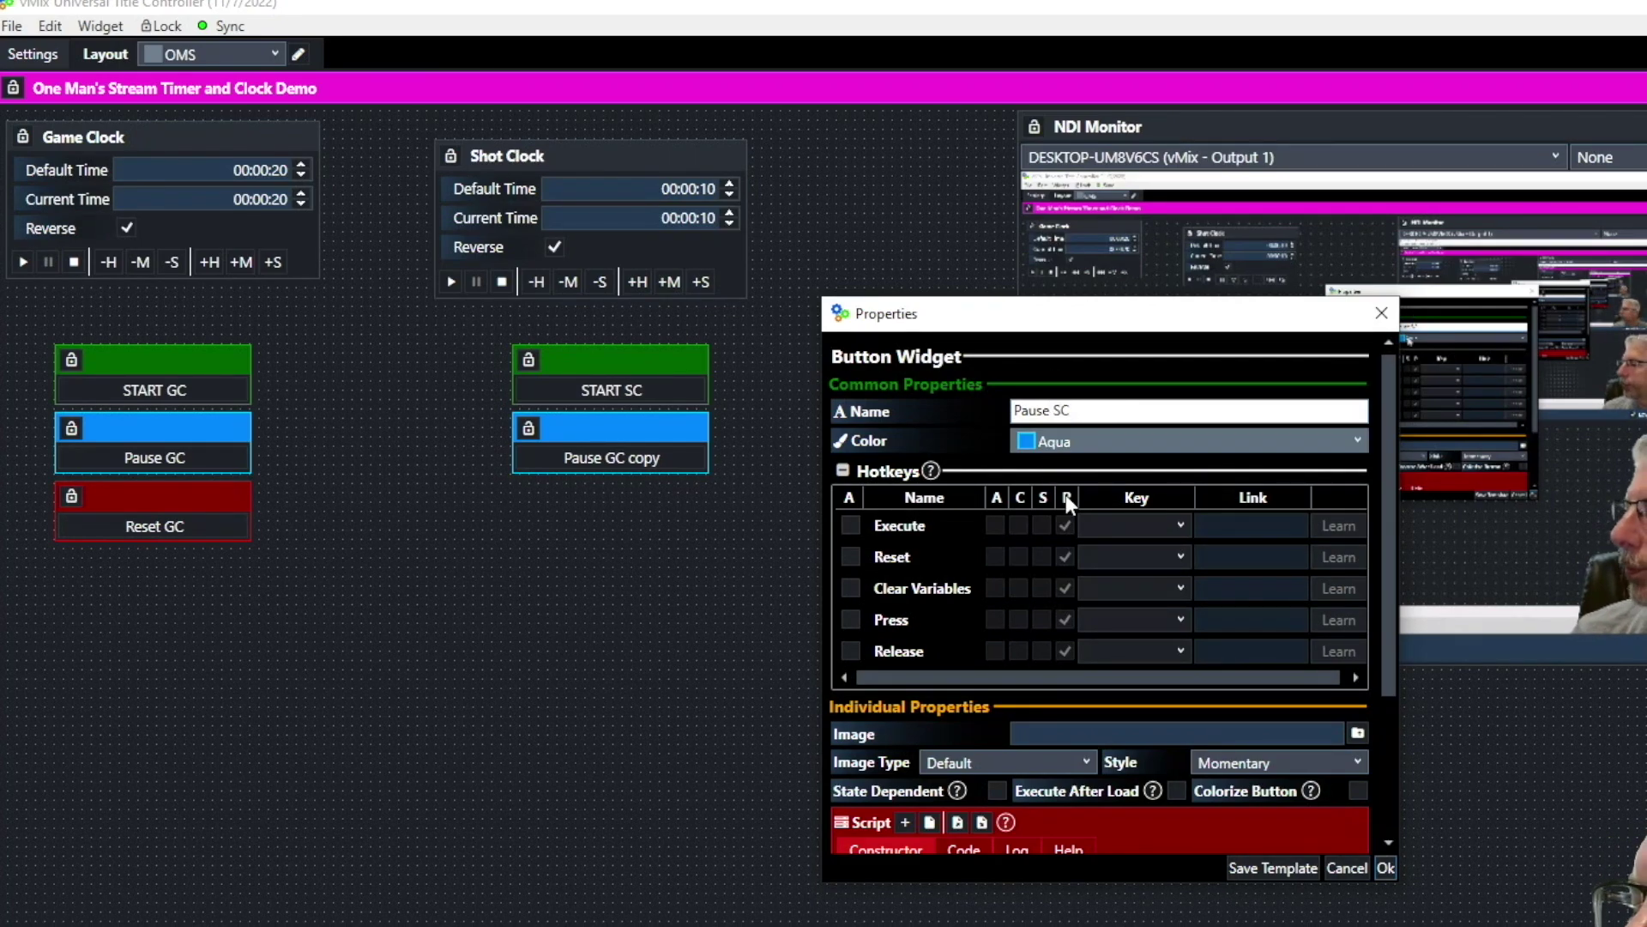
- Set the ExecLink command's link on the Pause SC button to PauseSC and apply the properties
scroll(985, 532, down, 3)
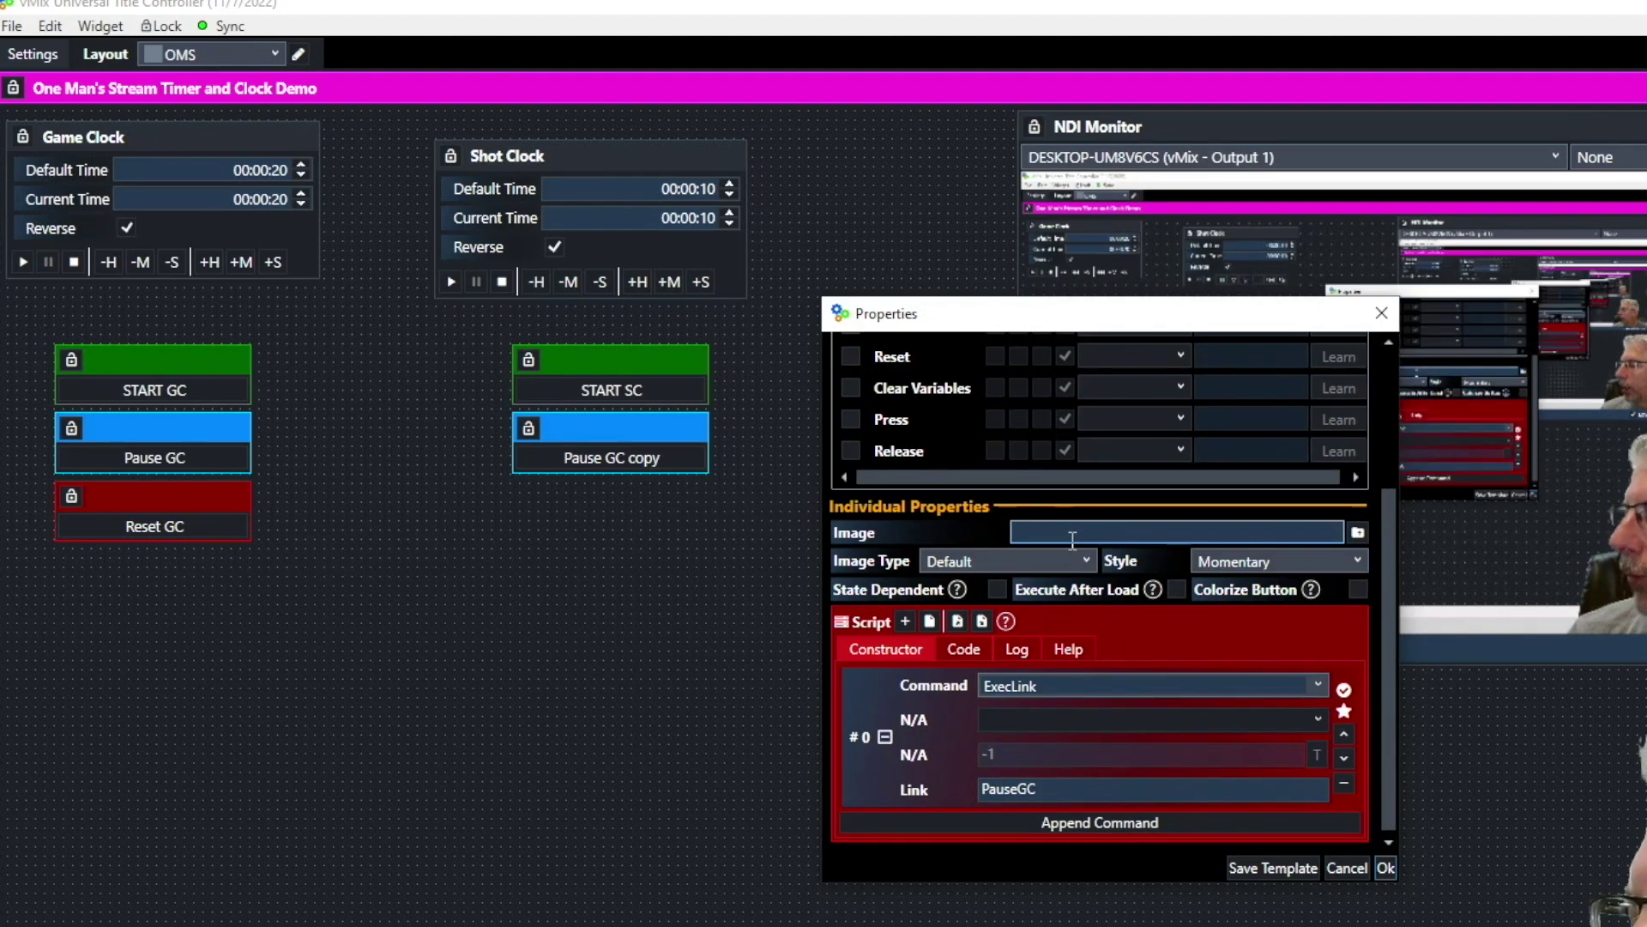
click(1035, 785)
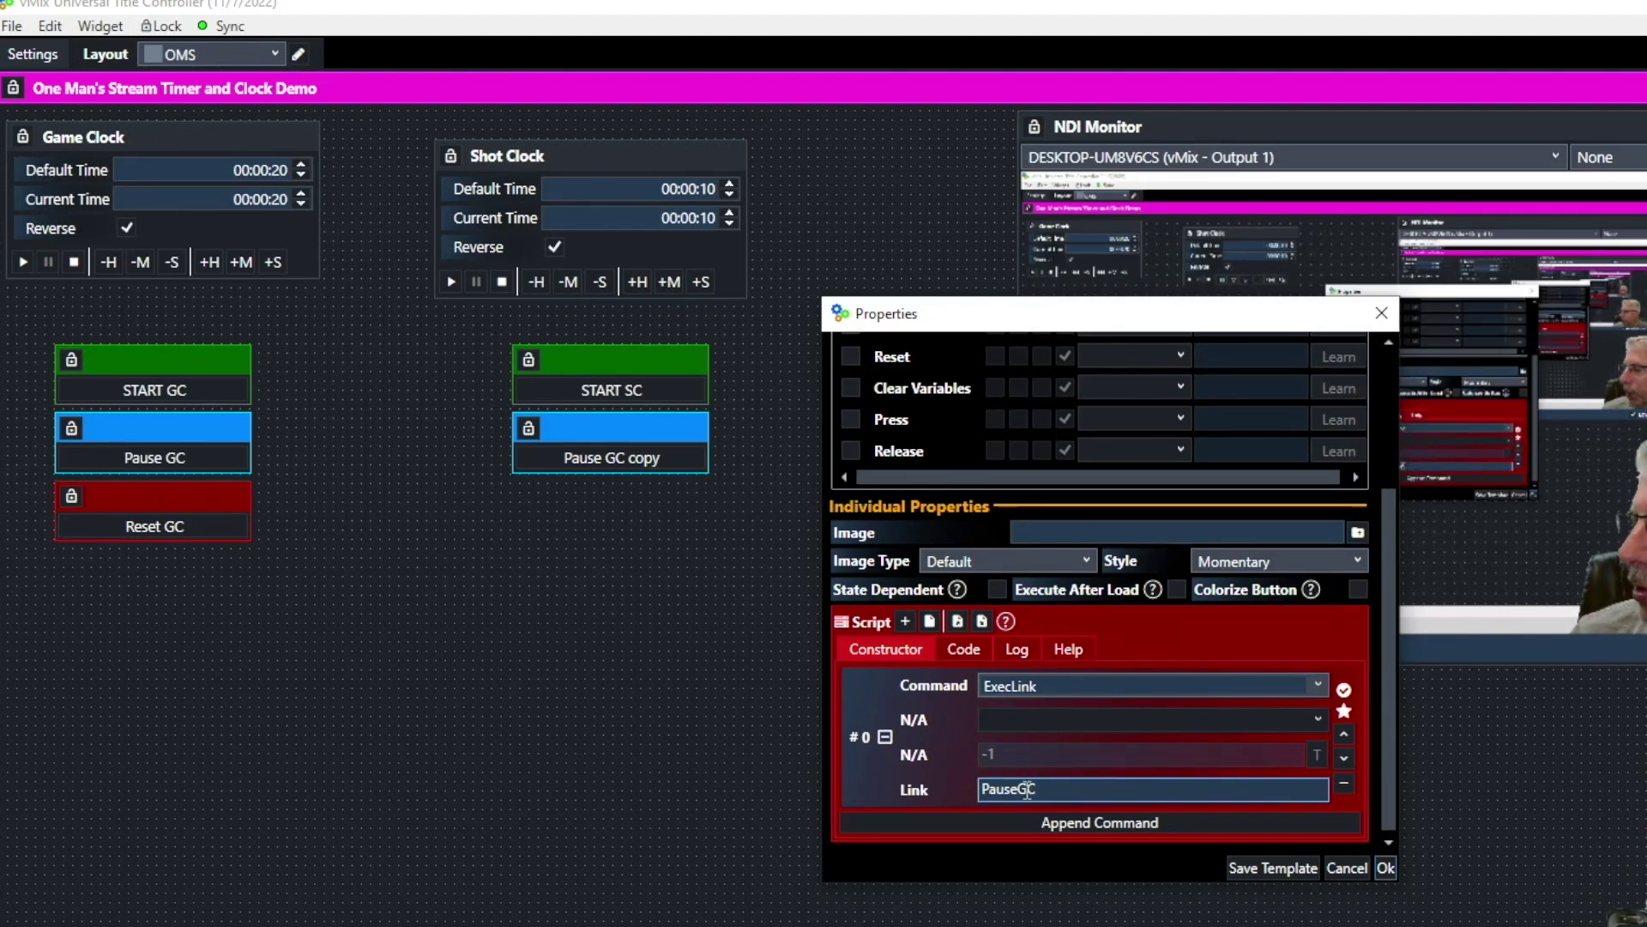
click(1028, 788)
key(BackSpace)
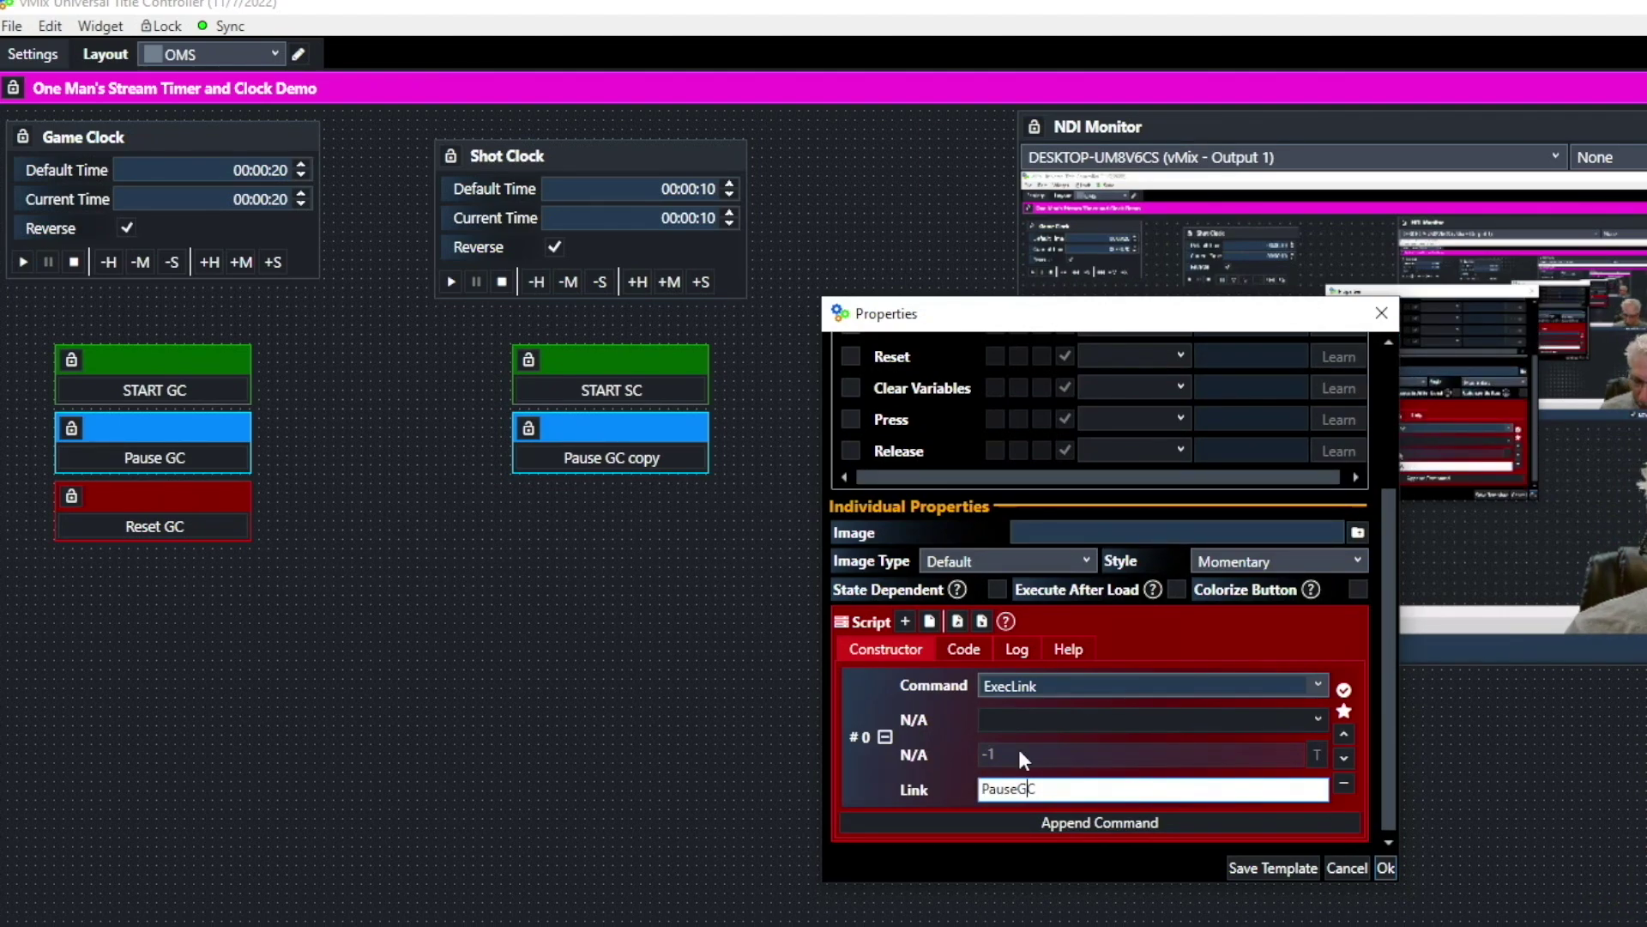
click(1385, 868)
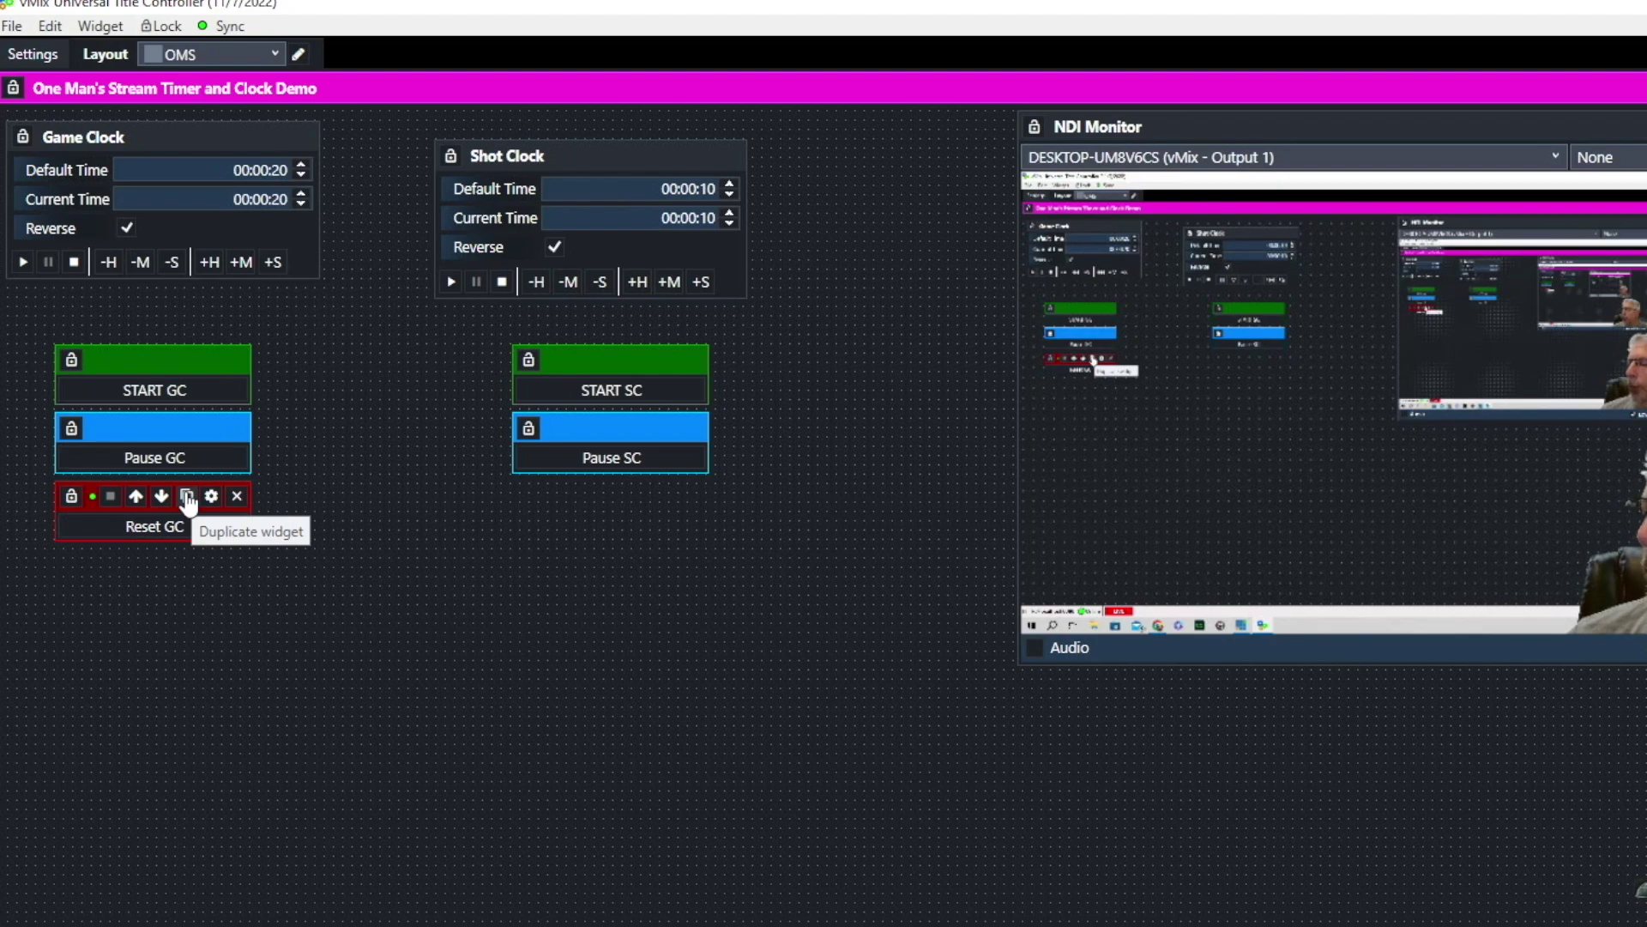
- Duplicate the Reset GC button, place the copy below Pause SC and rename it Reset SC
click(187, 498)
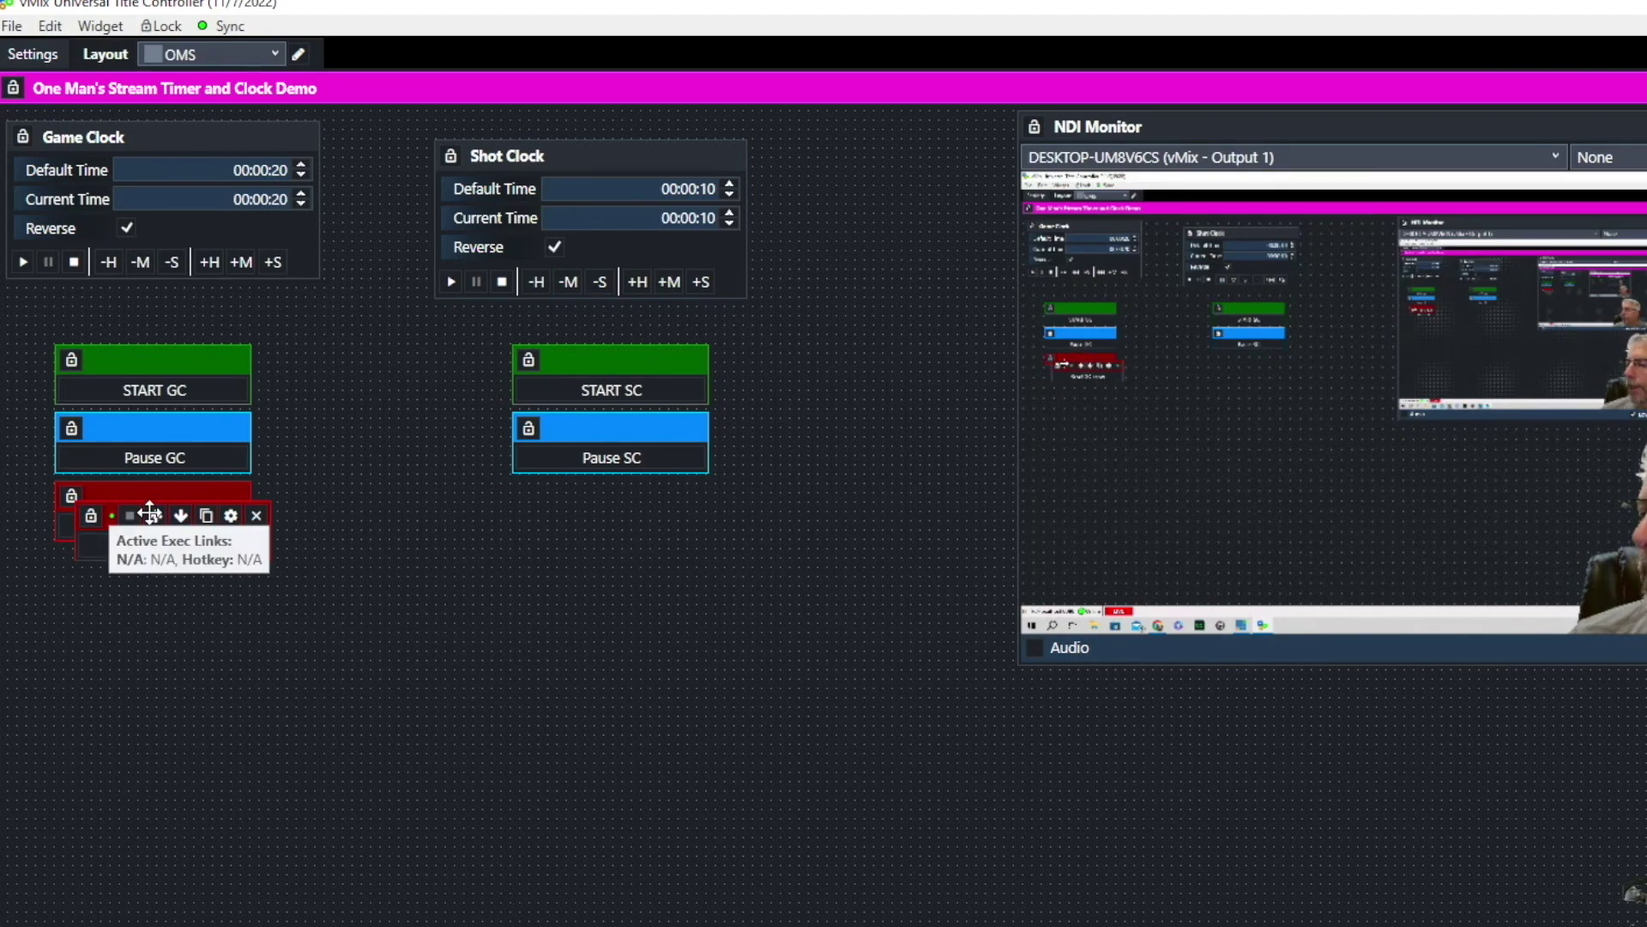
drag(112, 513, 548, 508)
click(670, 507)
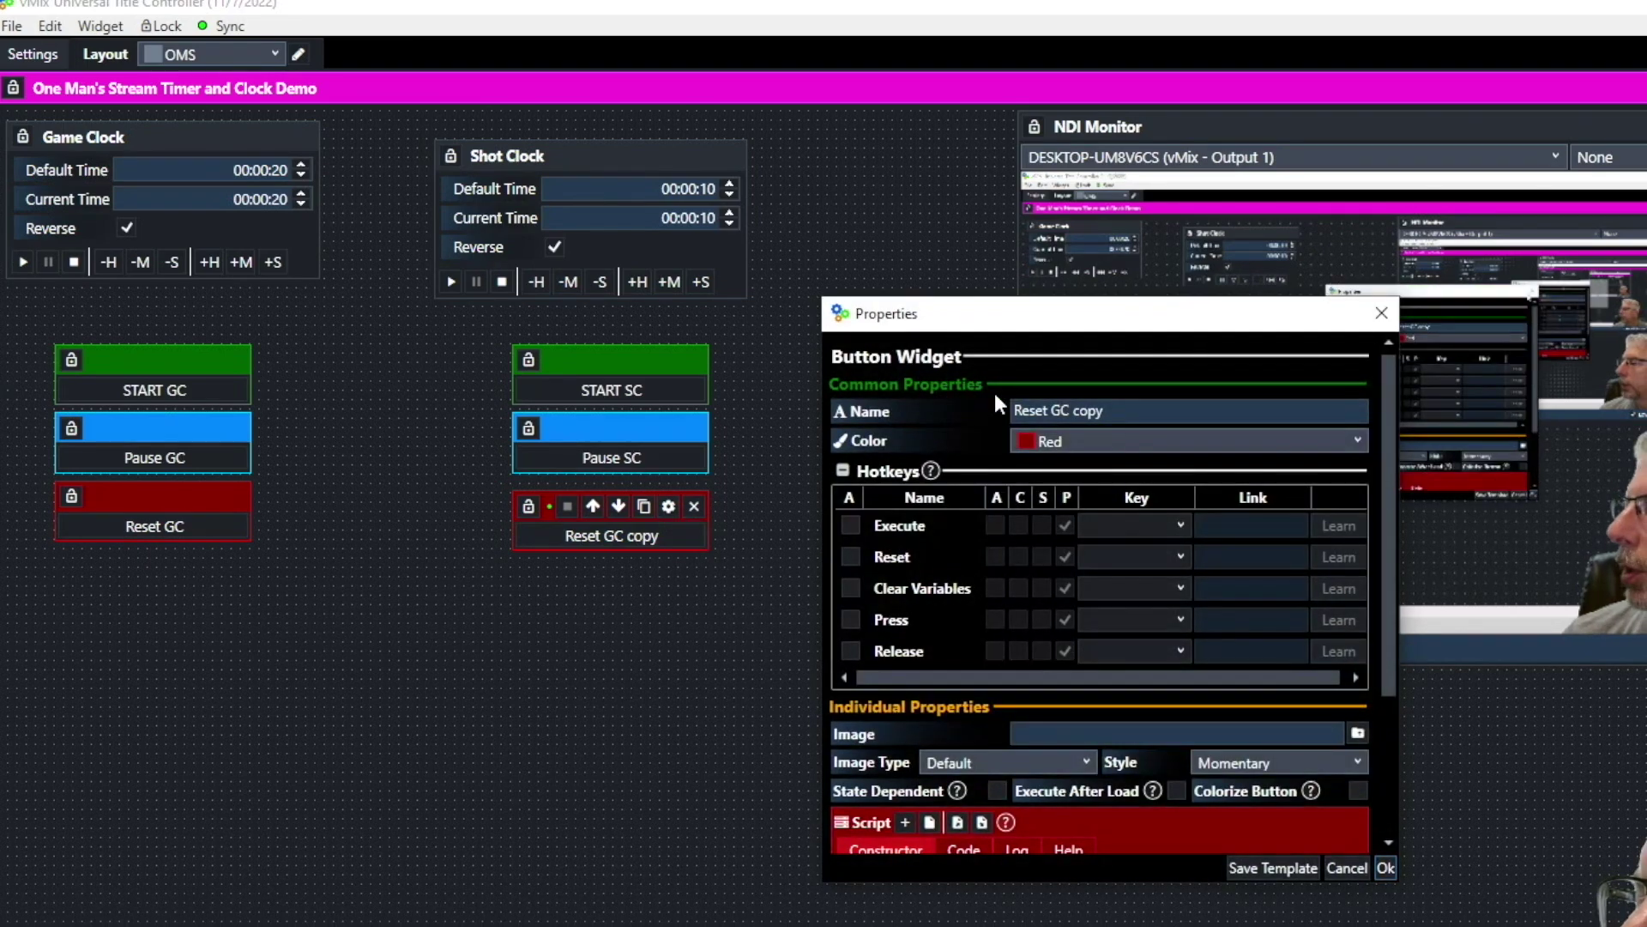
click(1124, 410)
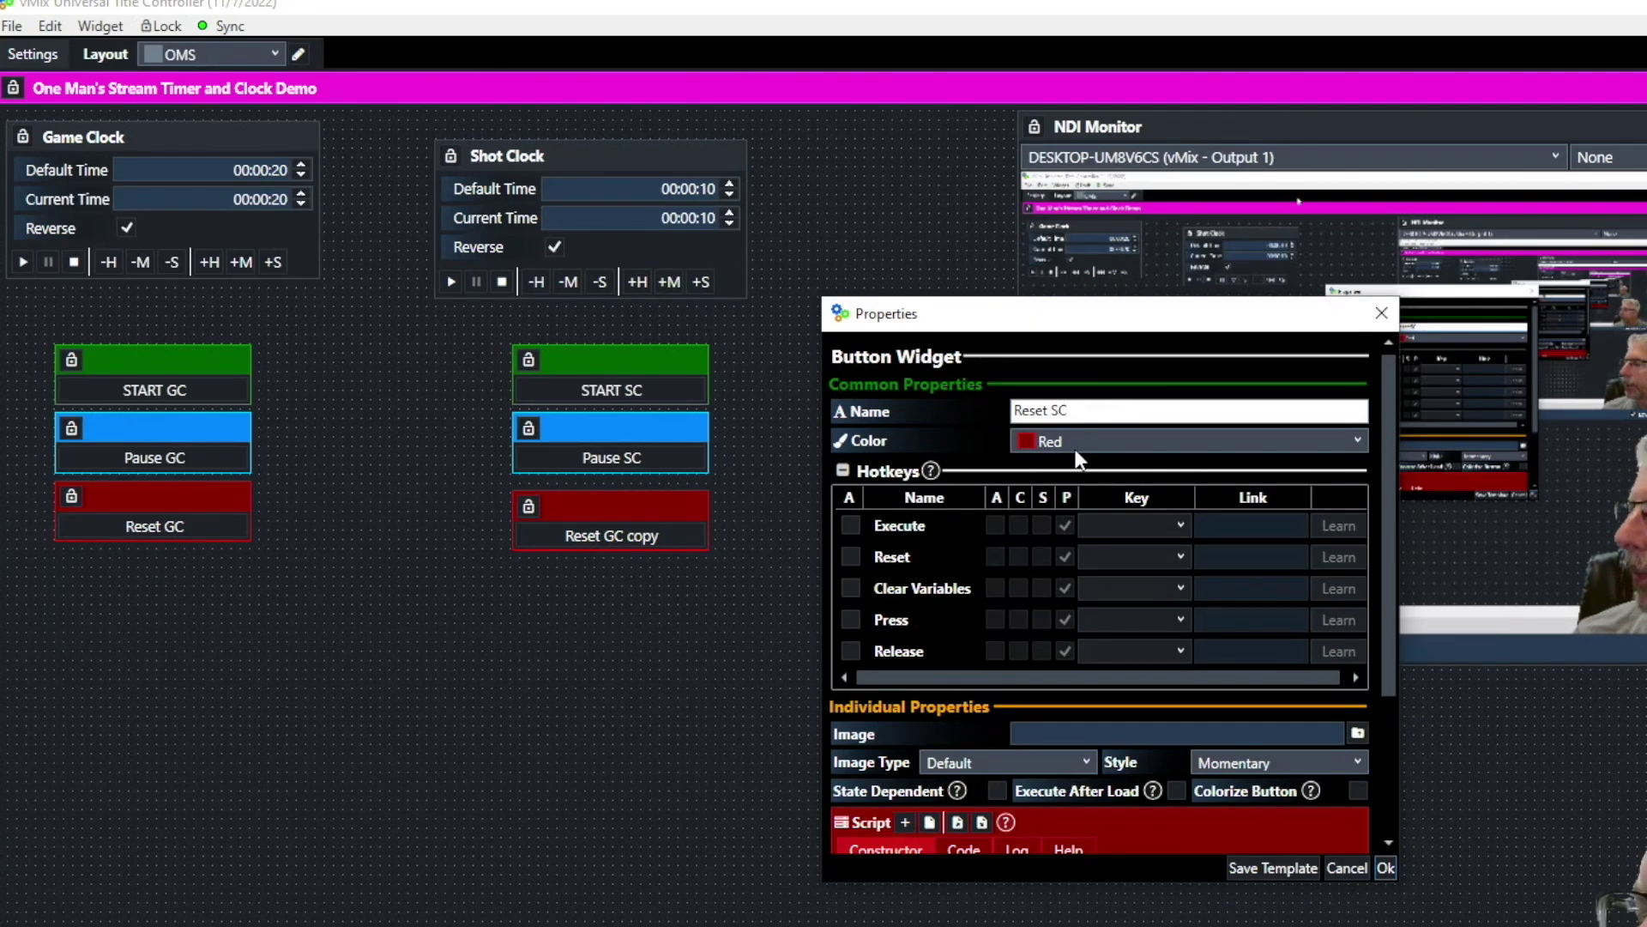
- Set the ExecLink command's link on the Reset SC button to ResetSC and apply the properties
scroll(1113, 496, down, 4)
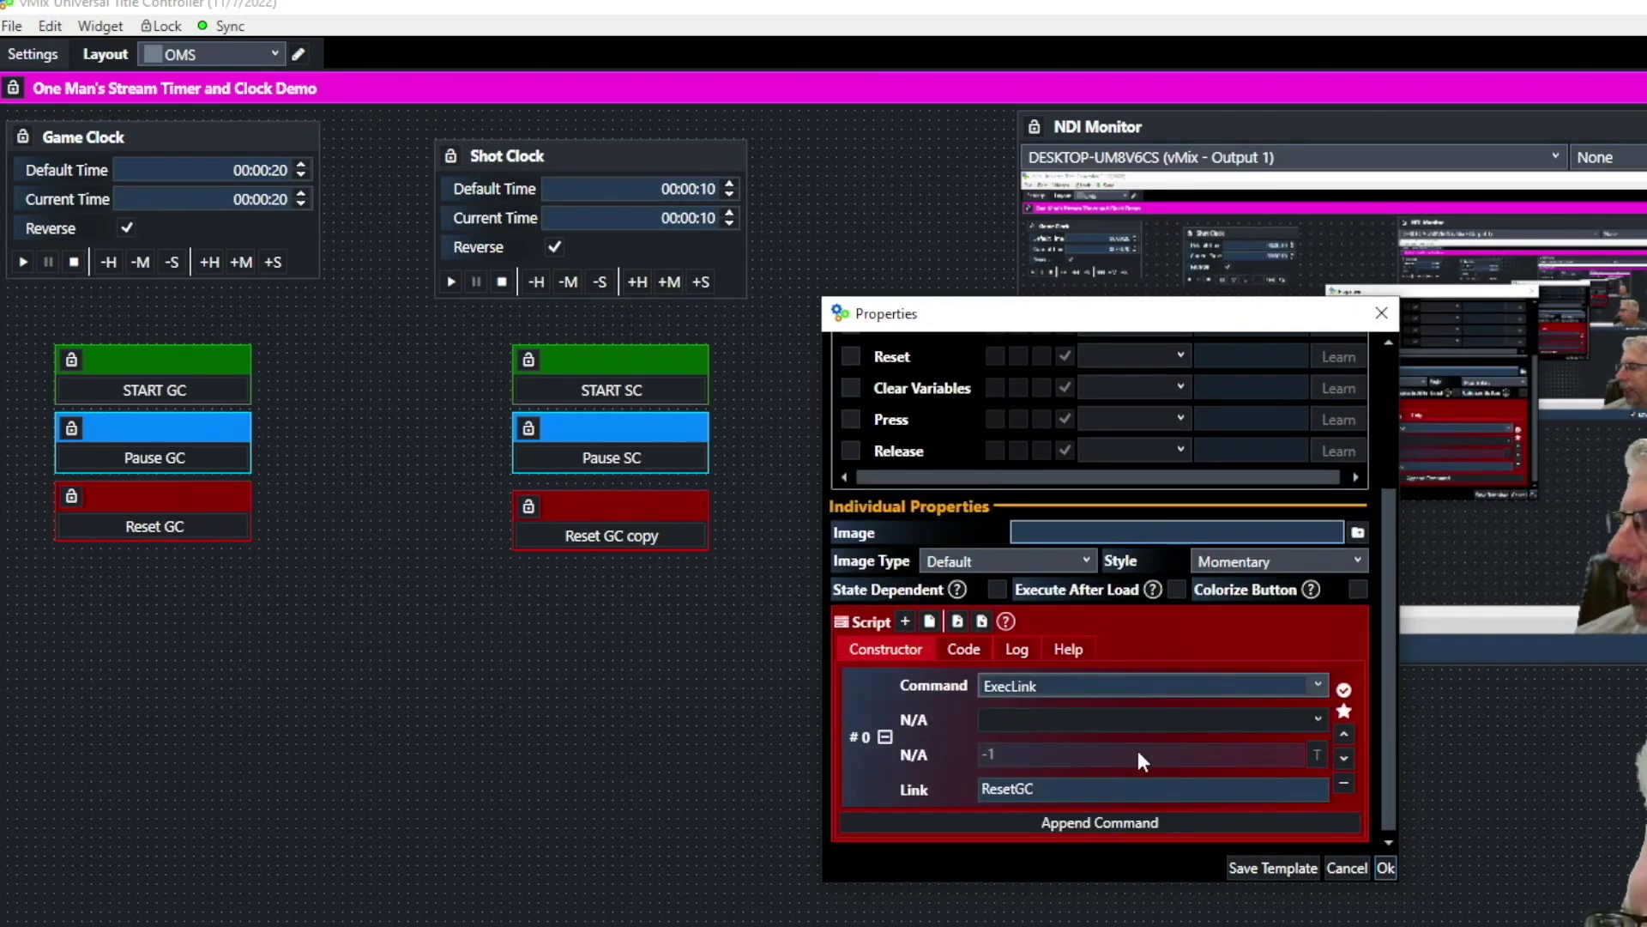
click(1038, 788)
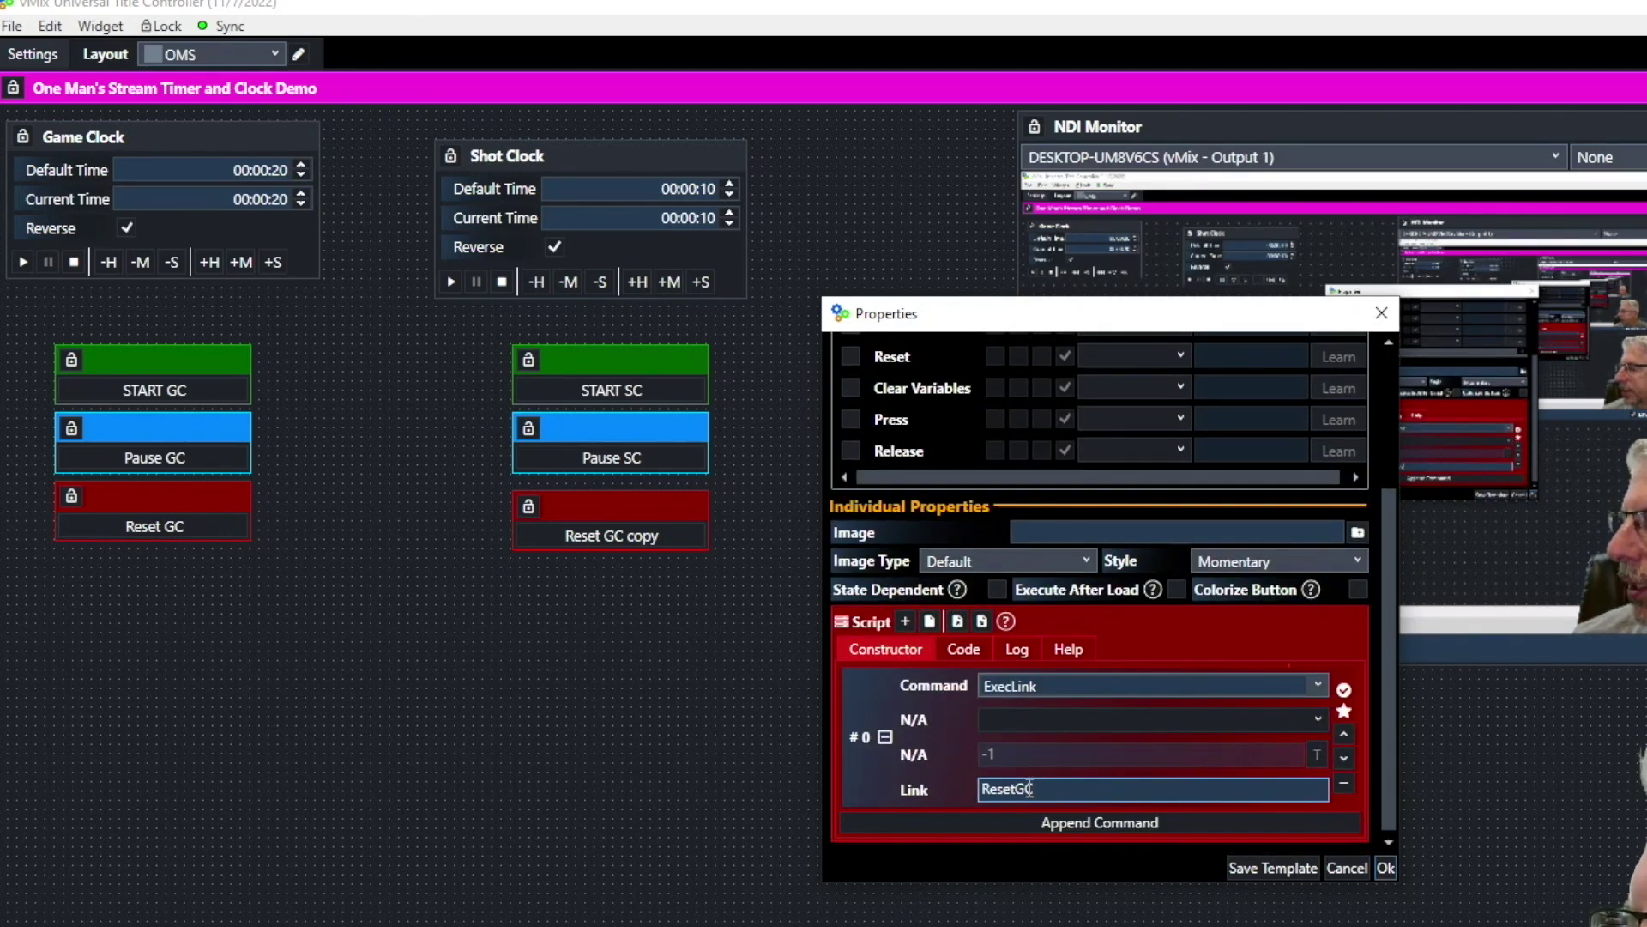
click(1063, 787)
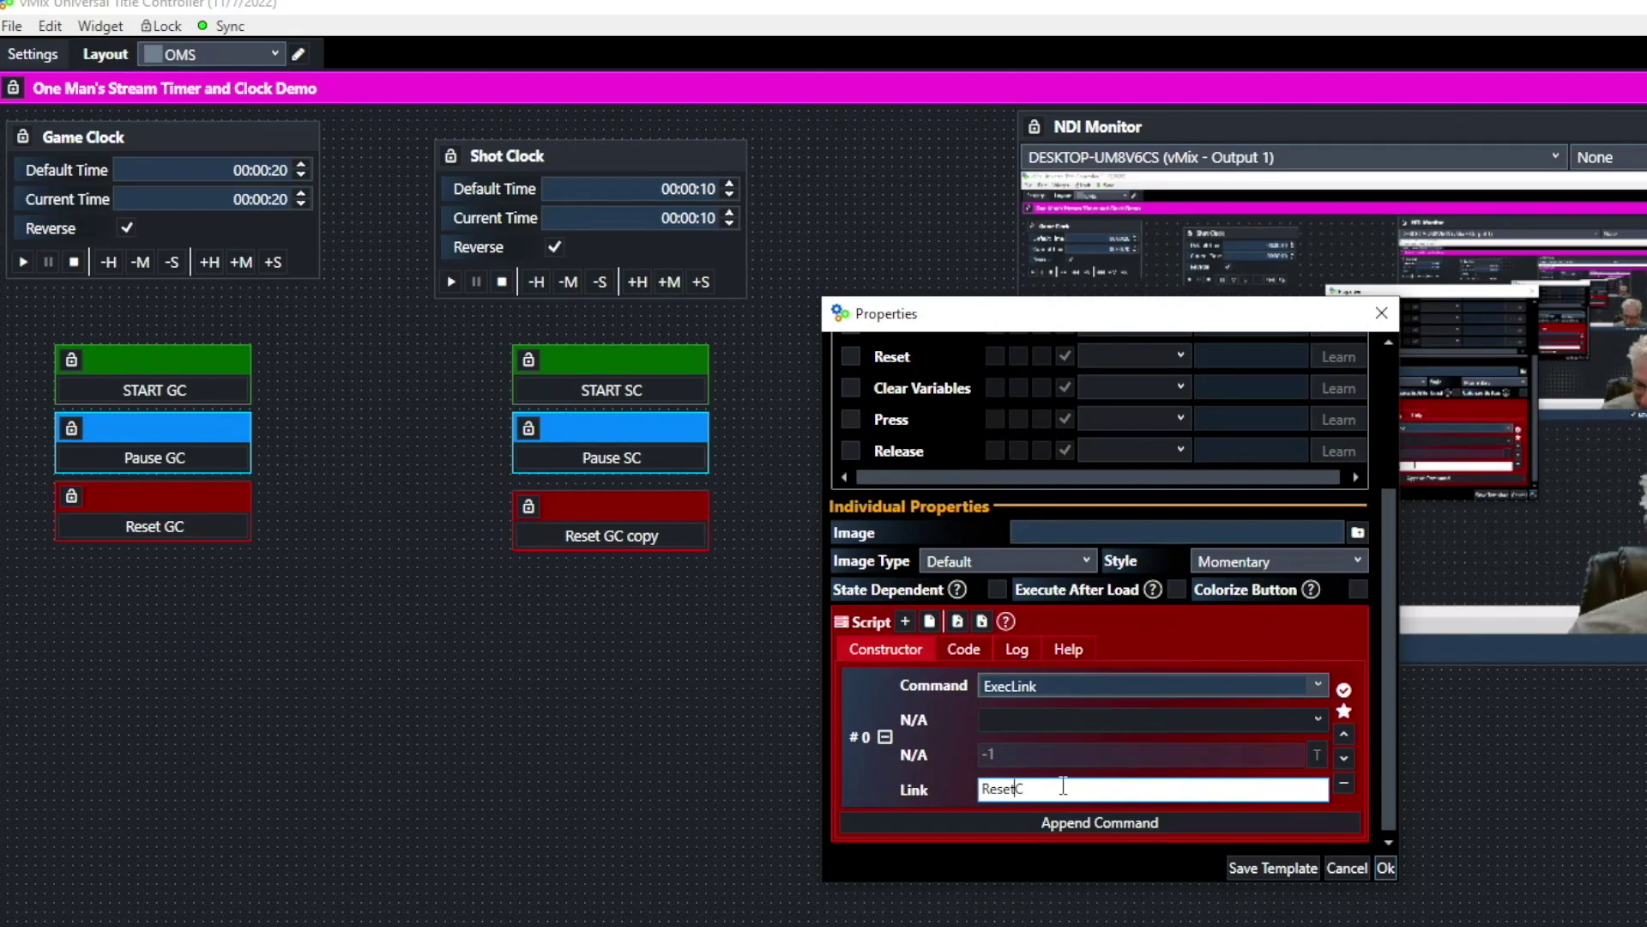
text(S)
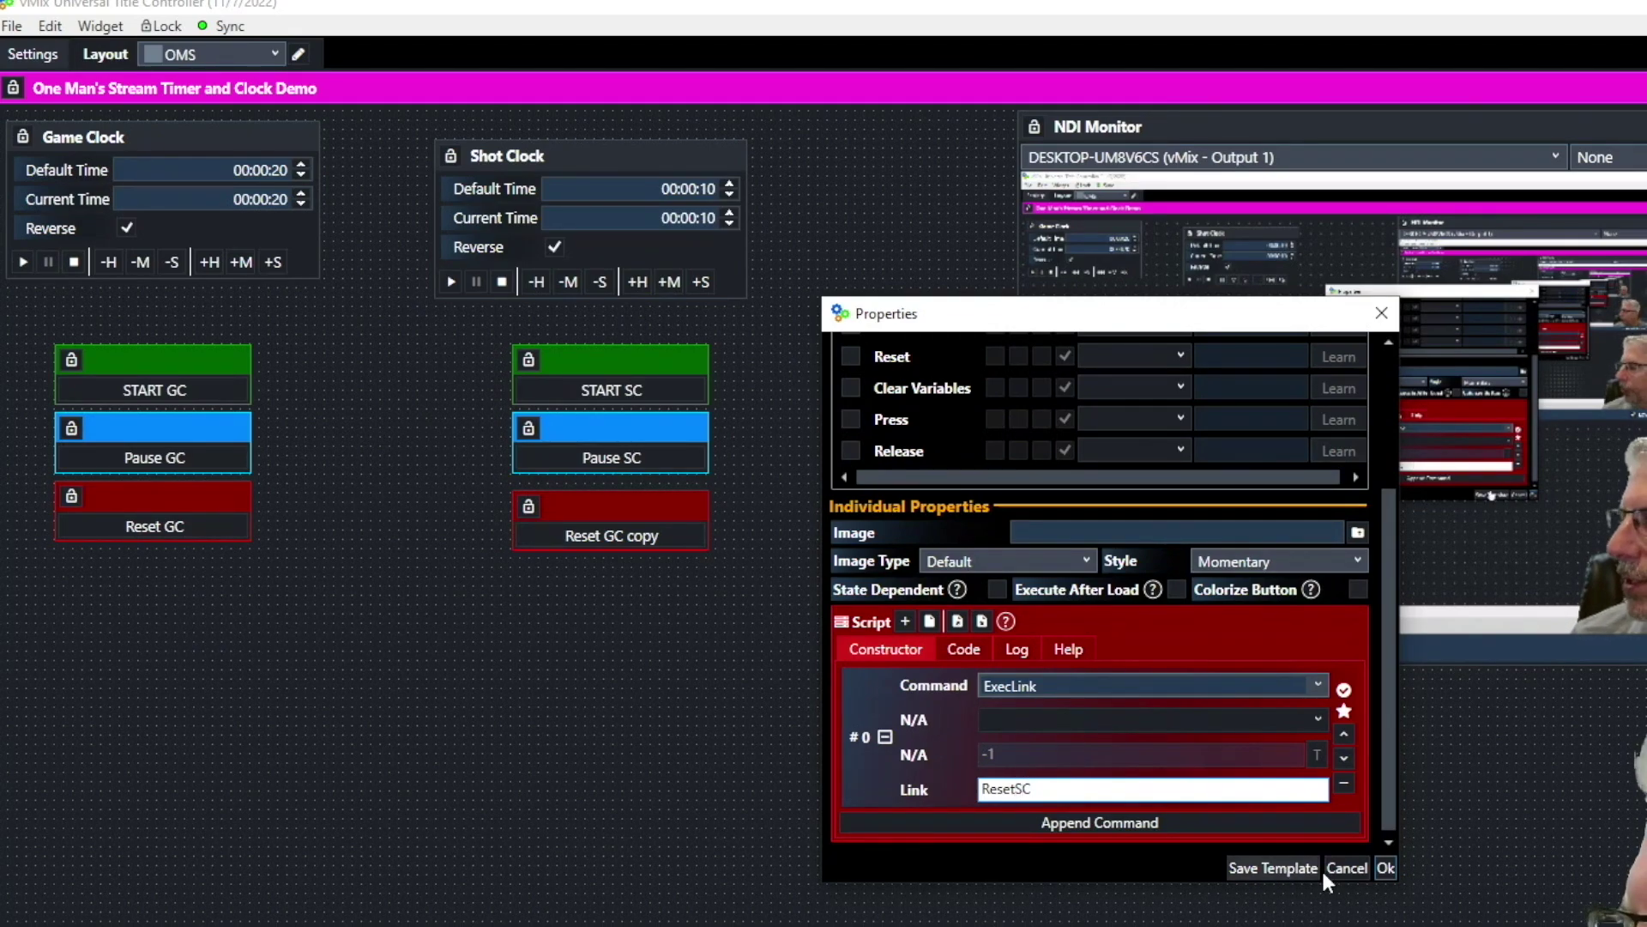
click(1386, 868)
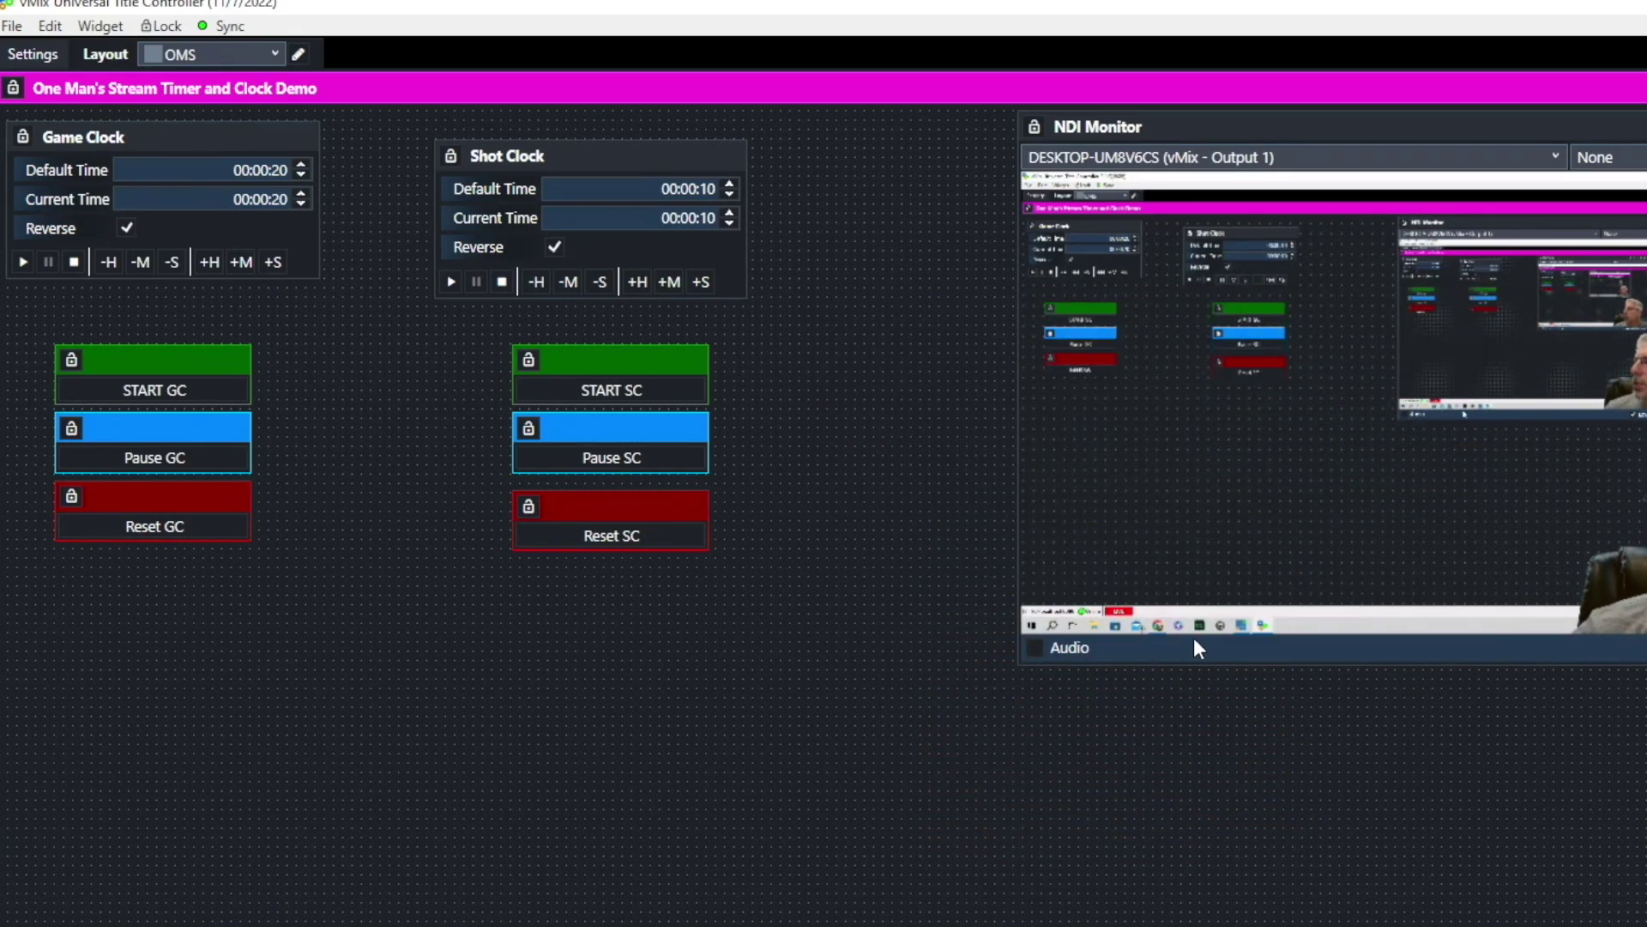
- Test the Shot Clock by running the START SC, Pause SC and Reset SC buttons in order
click(609, 391)
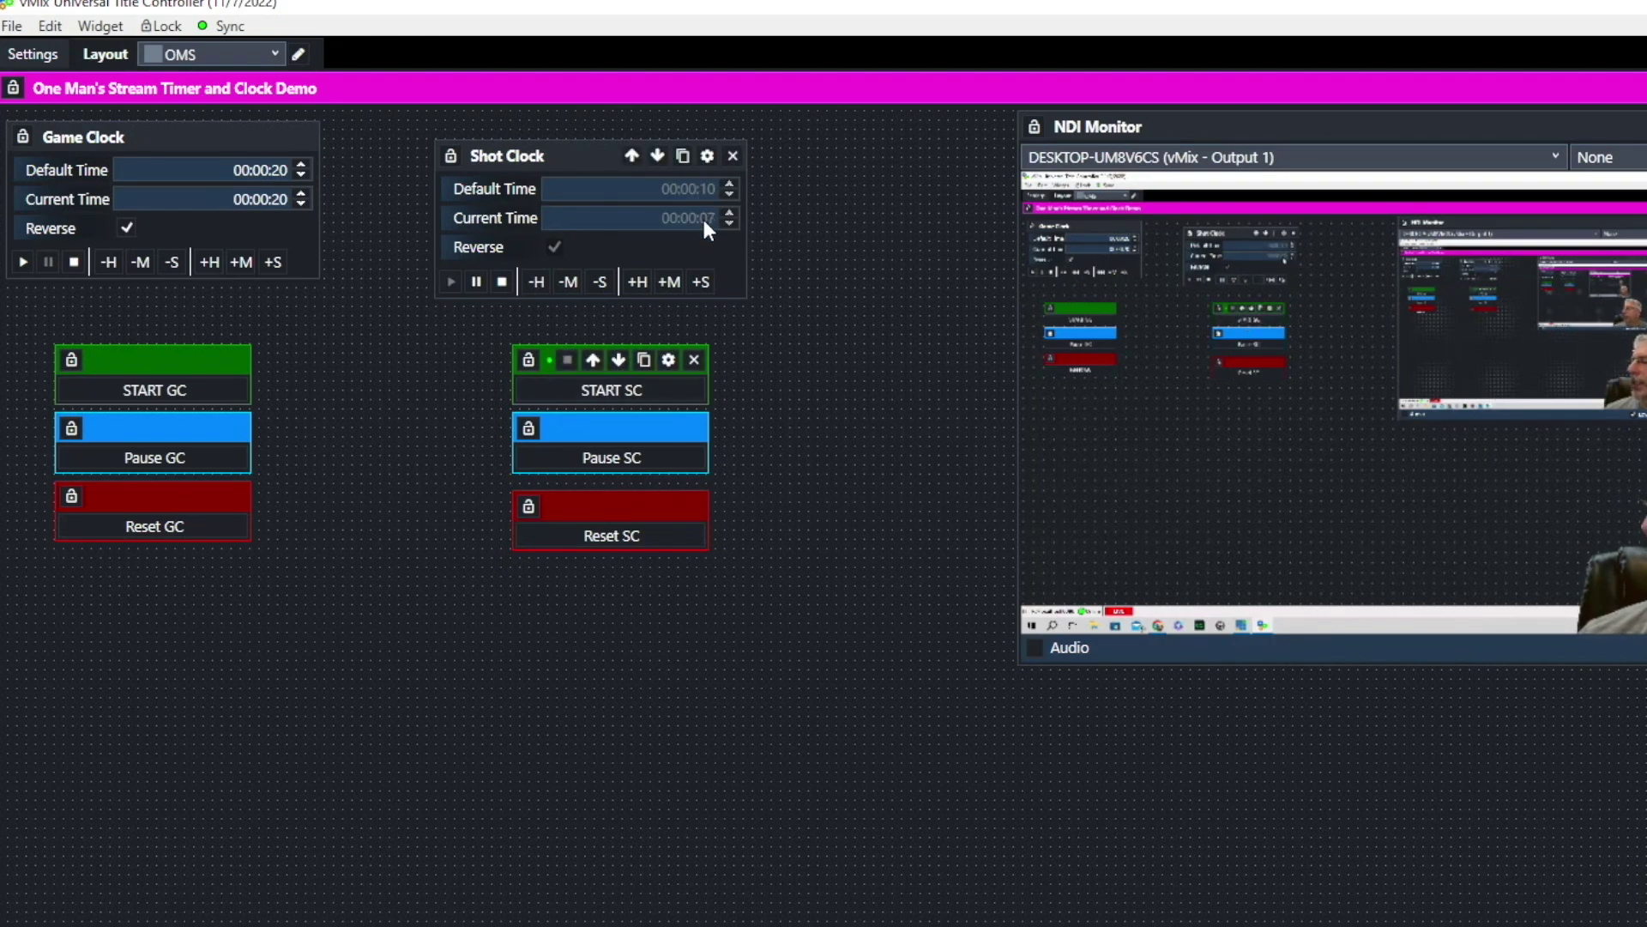
click(604, 463)
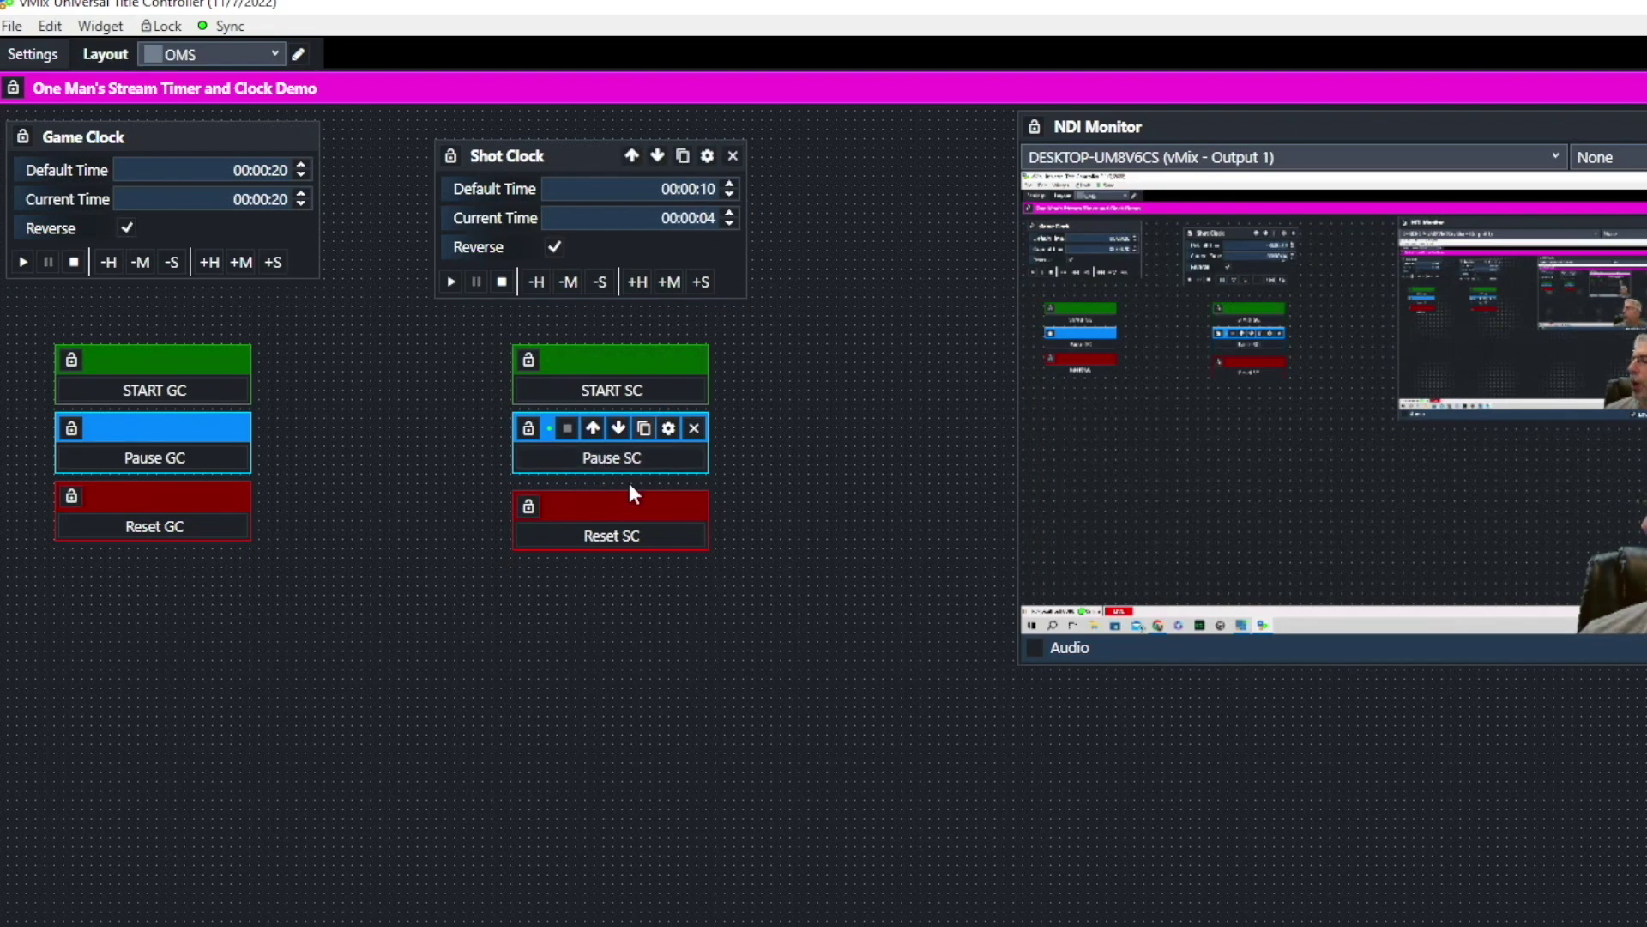
click(601, 536)
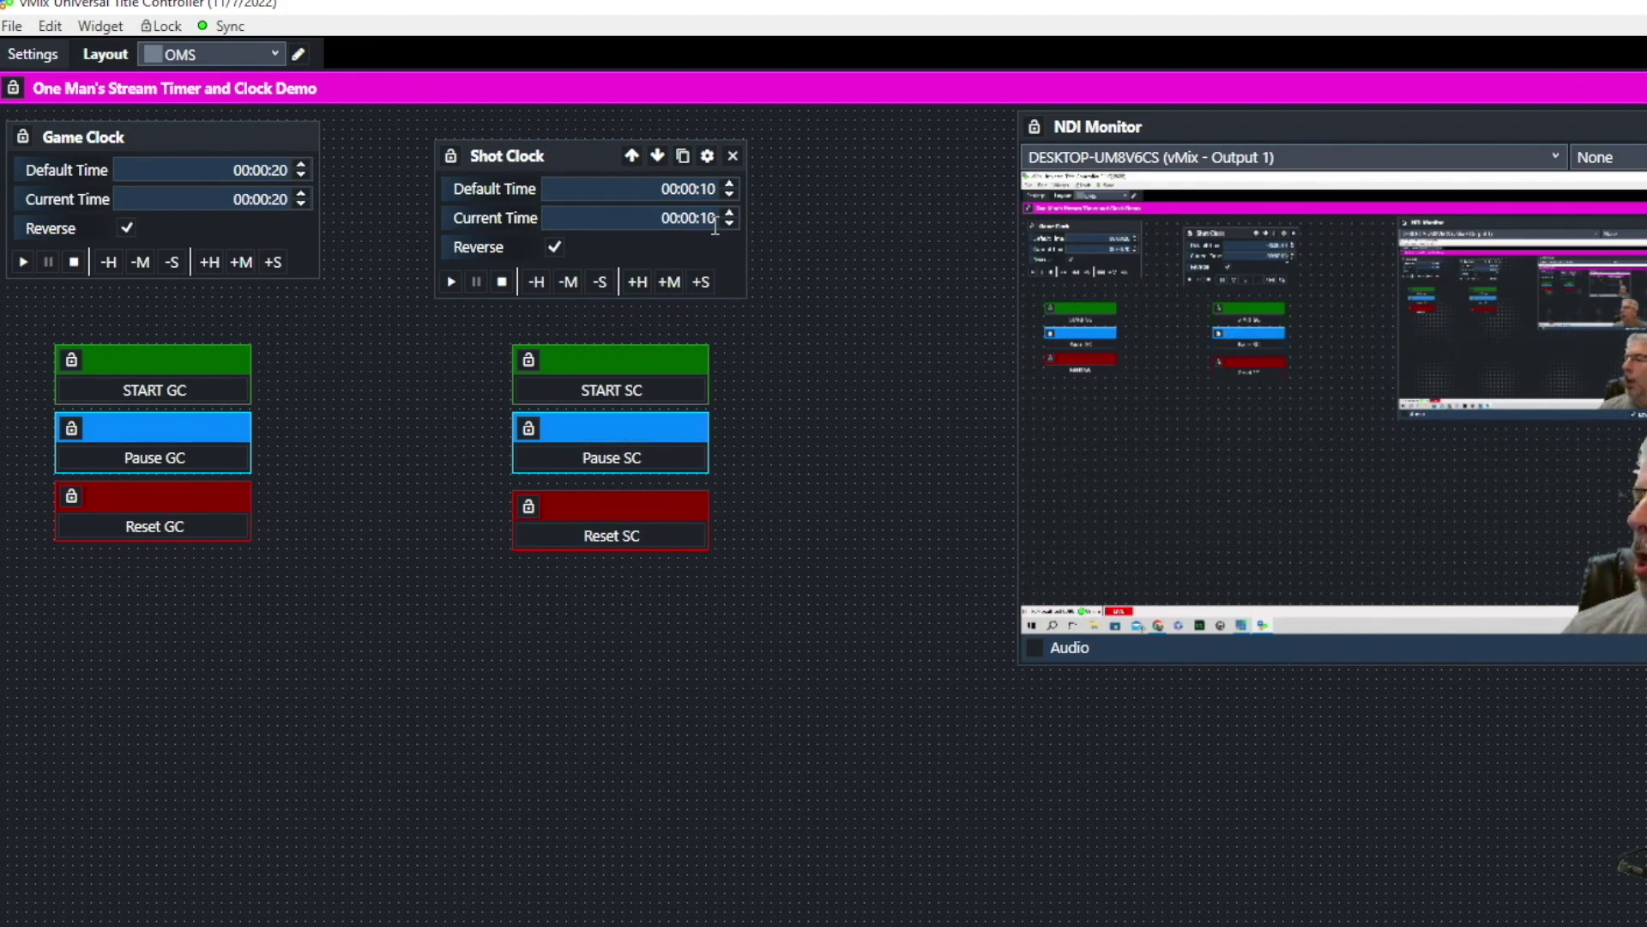
- Set the Shot Clock timer's On Completion event to ResetSC and apply the properties
click(708, 155)
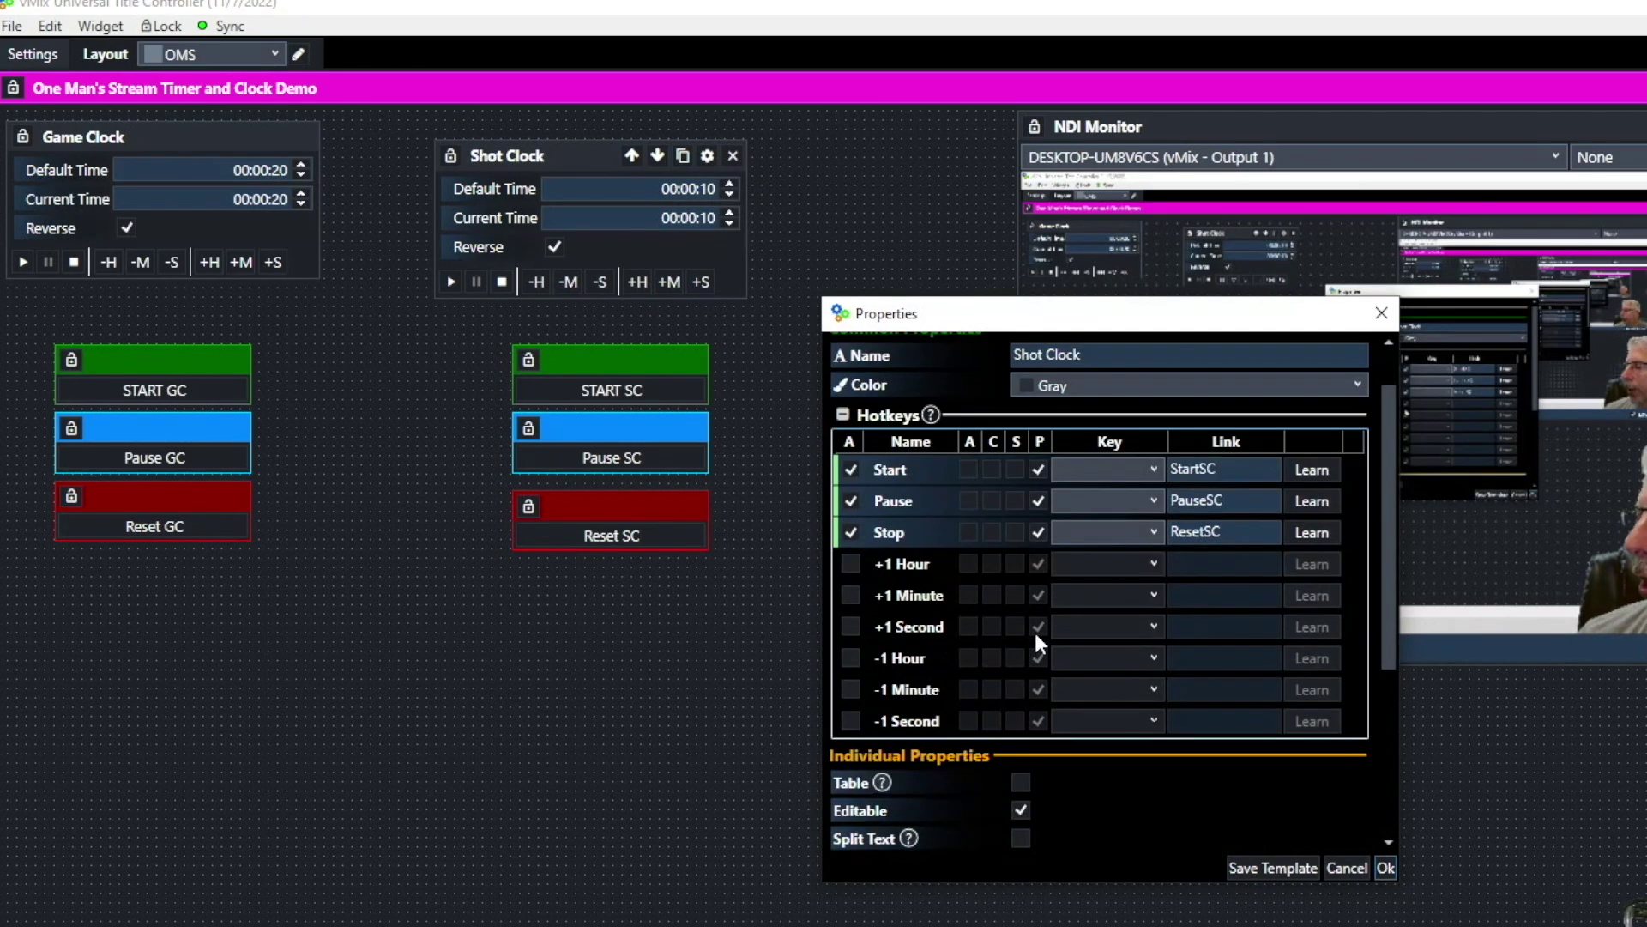
scroll(1033, 630, down, 3)
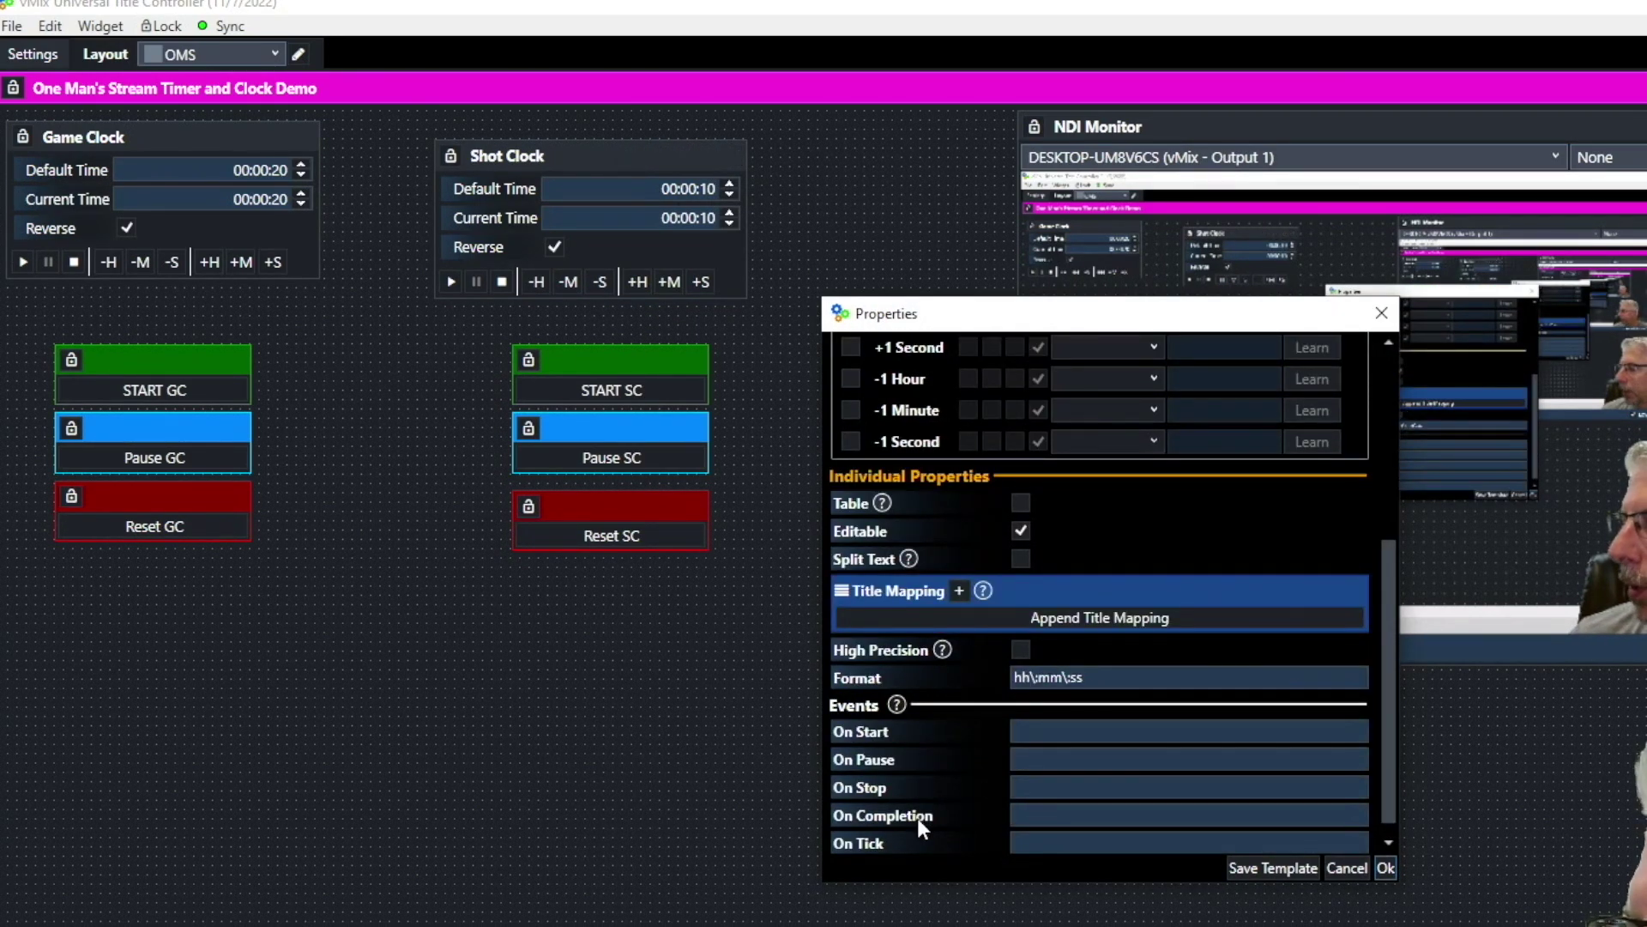
click(1039, 815)
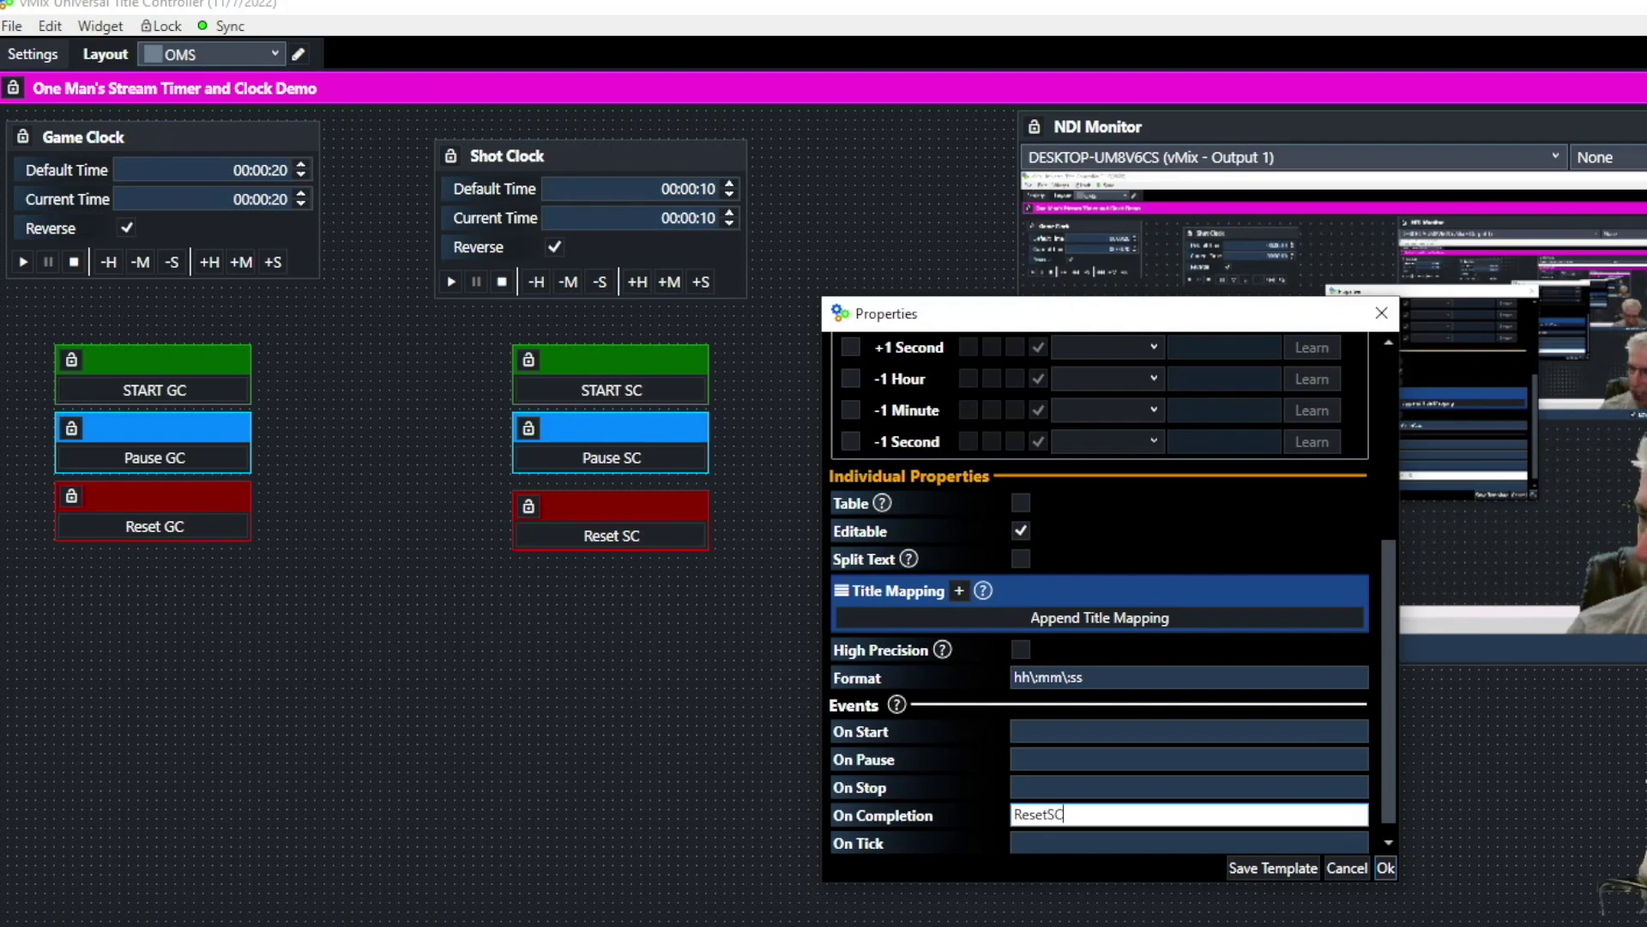
text(ResetSC)
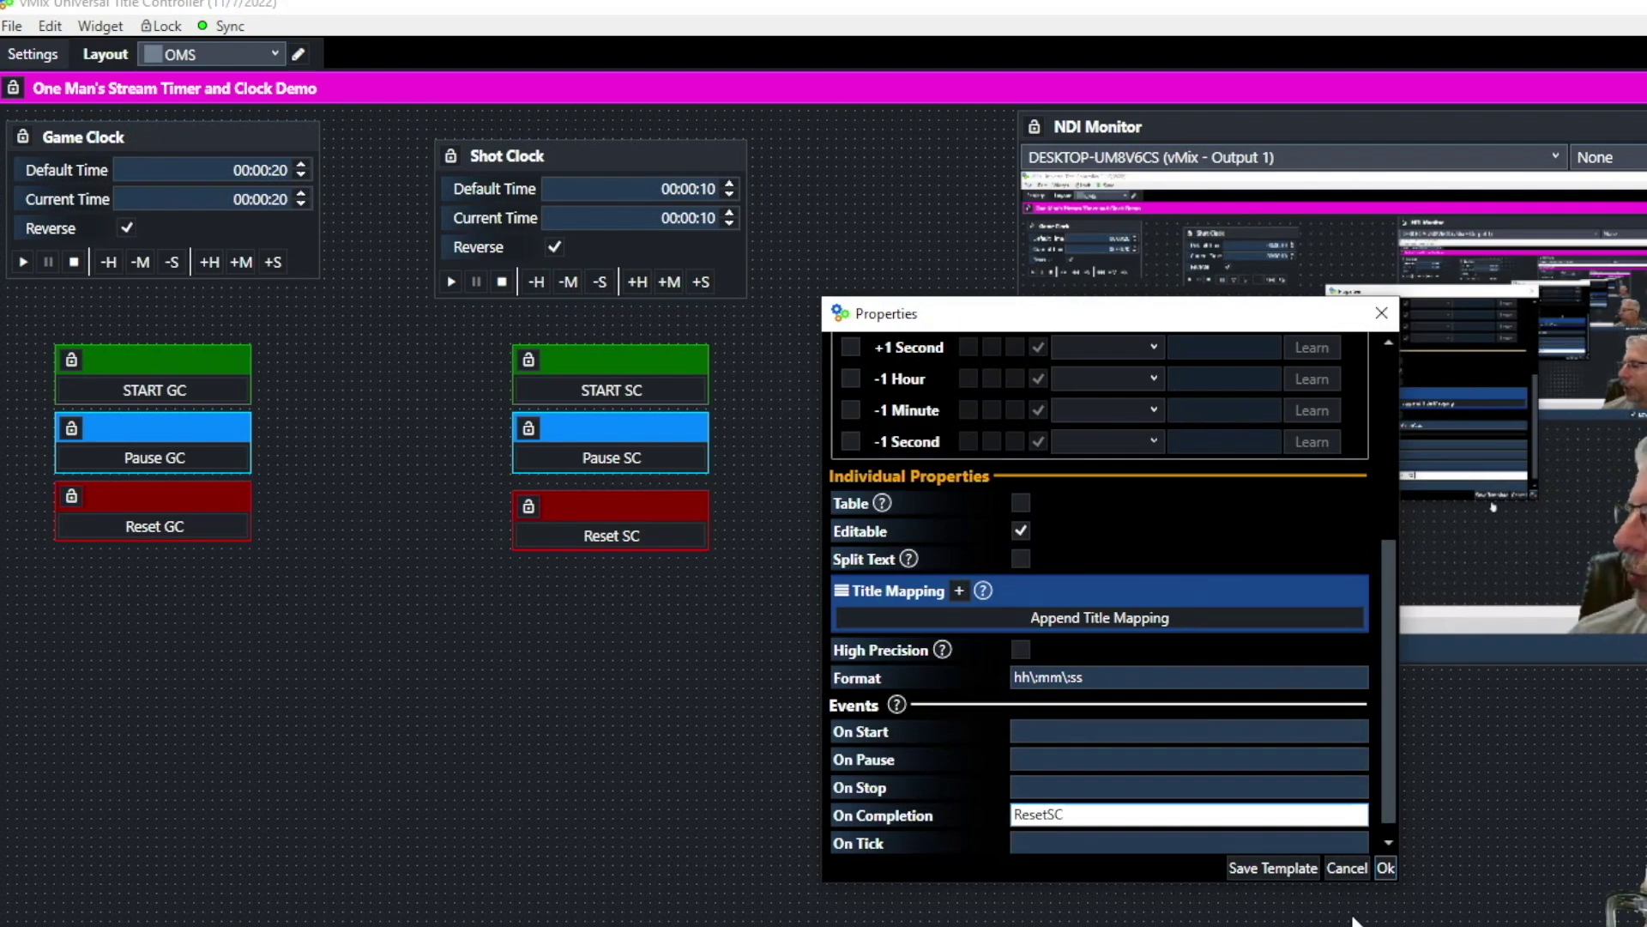
click(1385, 868)
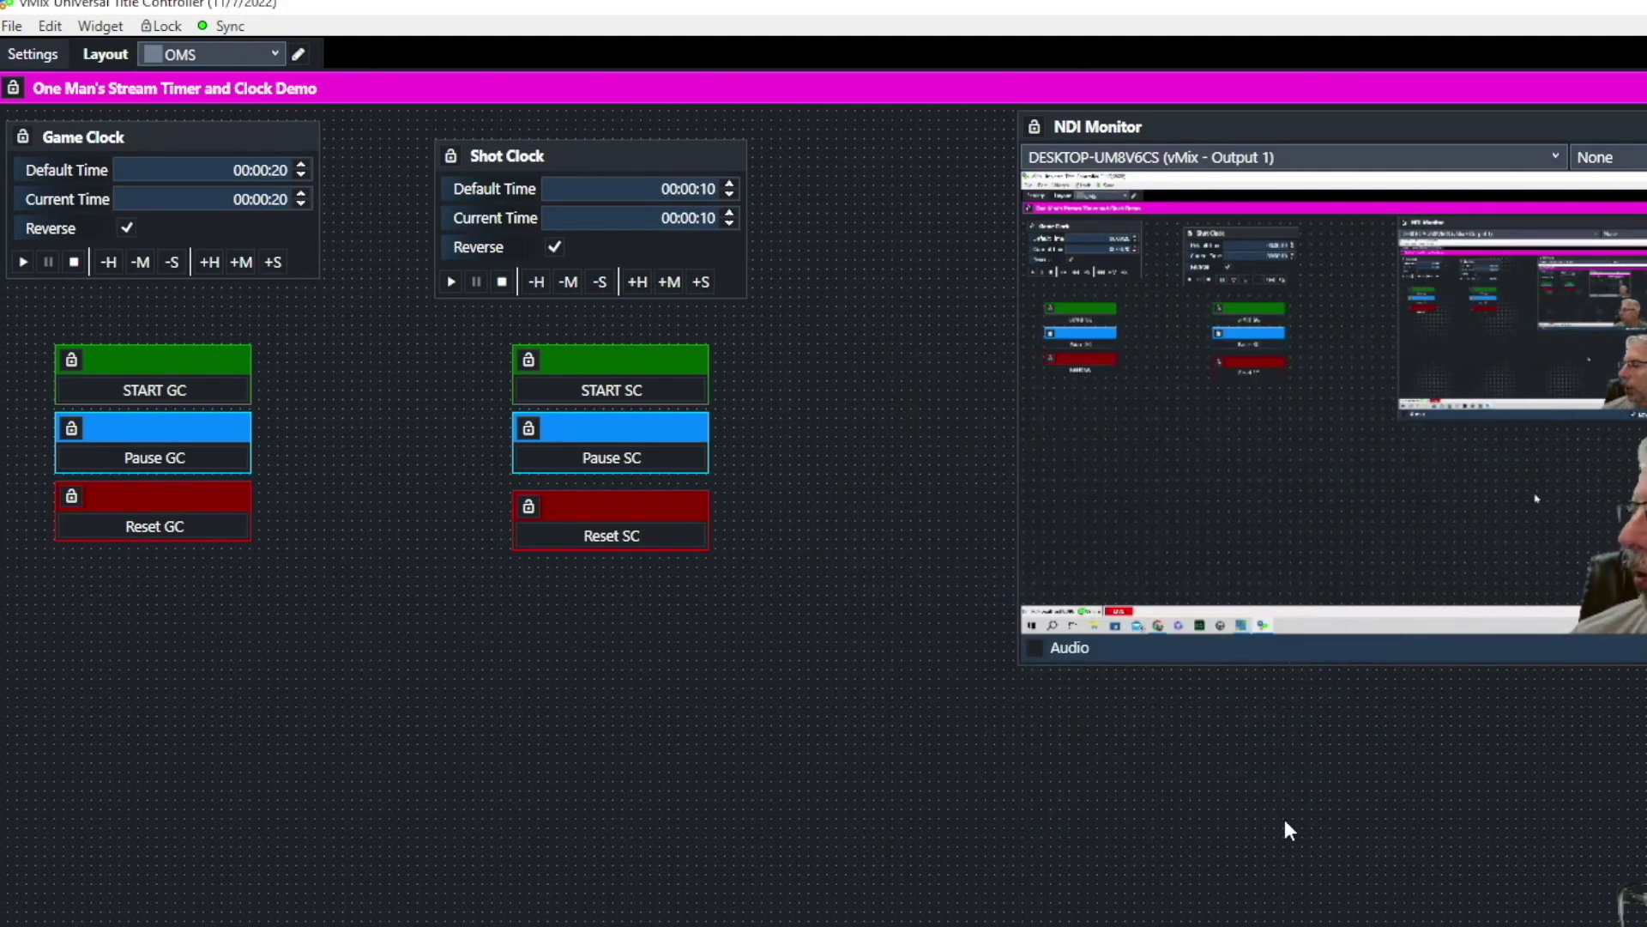
- Start the Shot Clock with START SC and watch what its current time does when the countdown completes
click(598, 393)
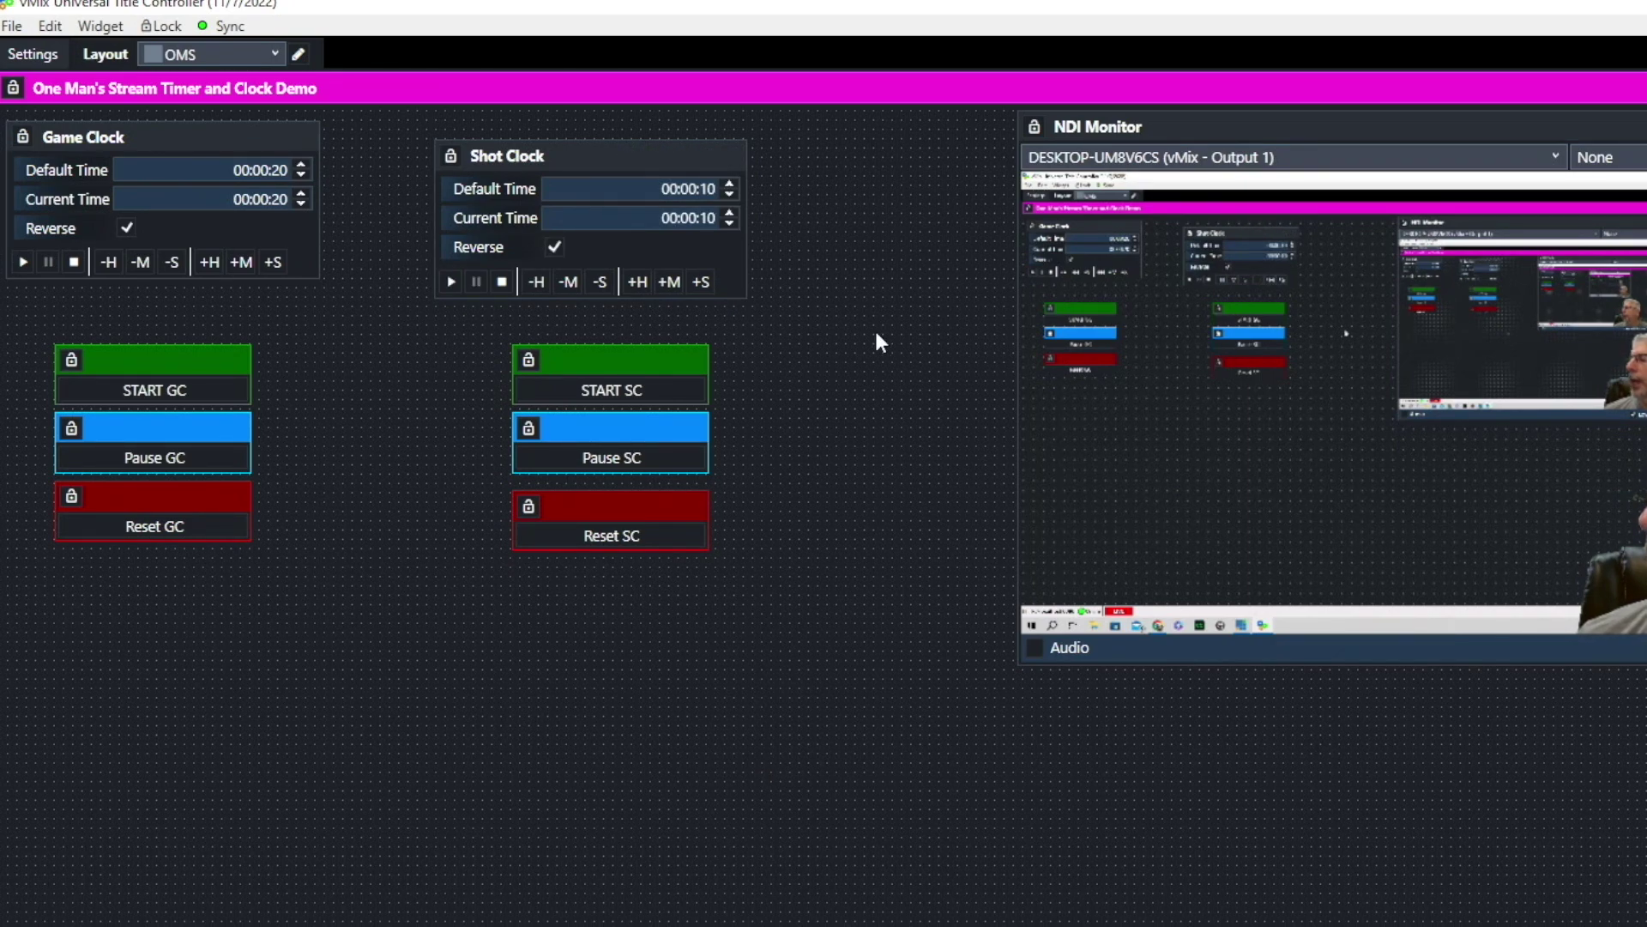
click(707, 223)
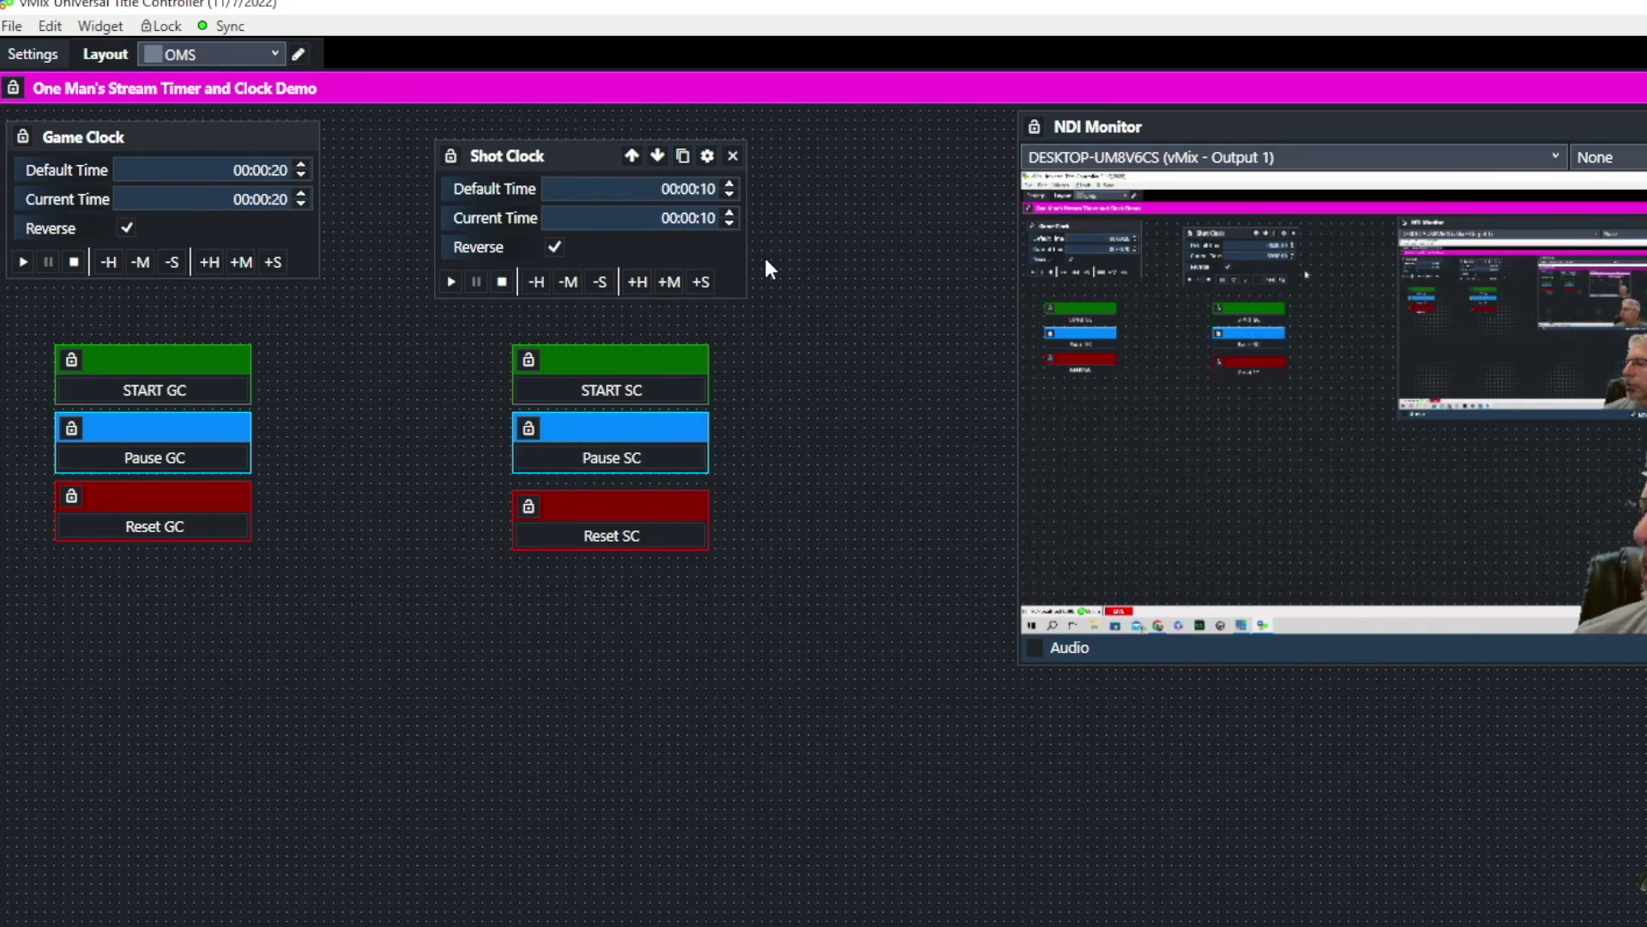
click(1552, 8)
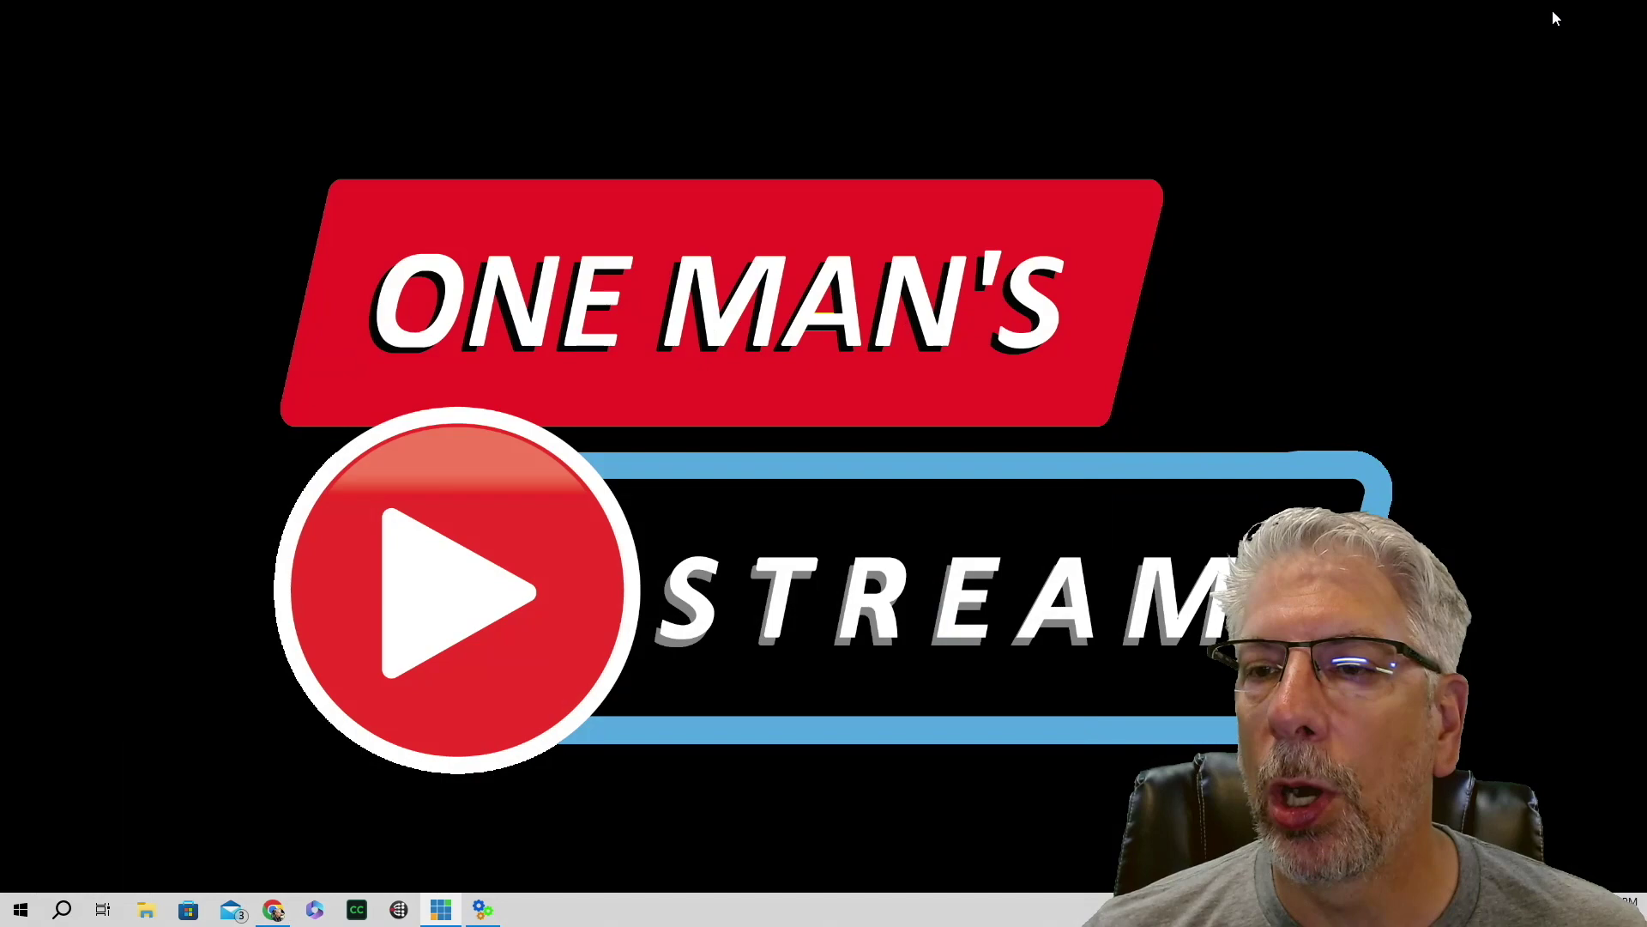
key(alt+Tab)
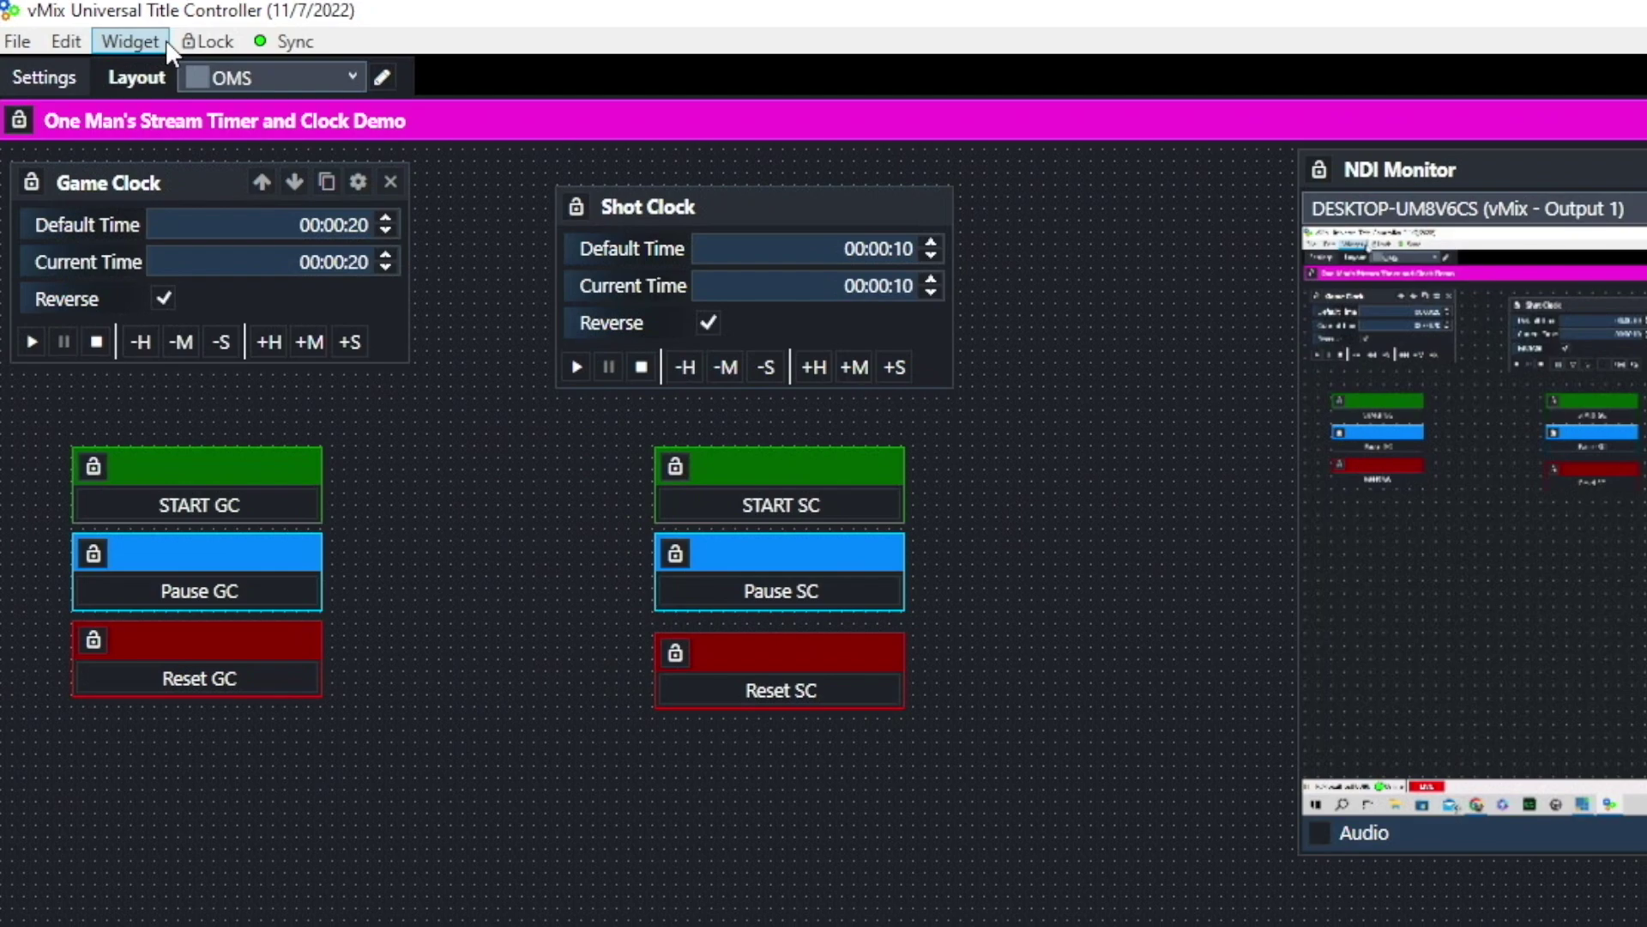
- Add a Button widget to the layout below and between the two button columns and name it ALL START
click(84, 29)
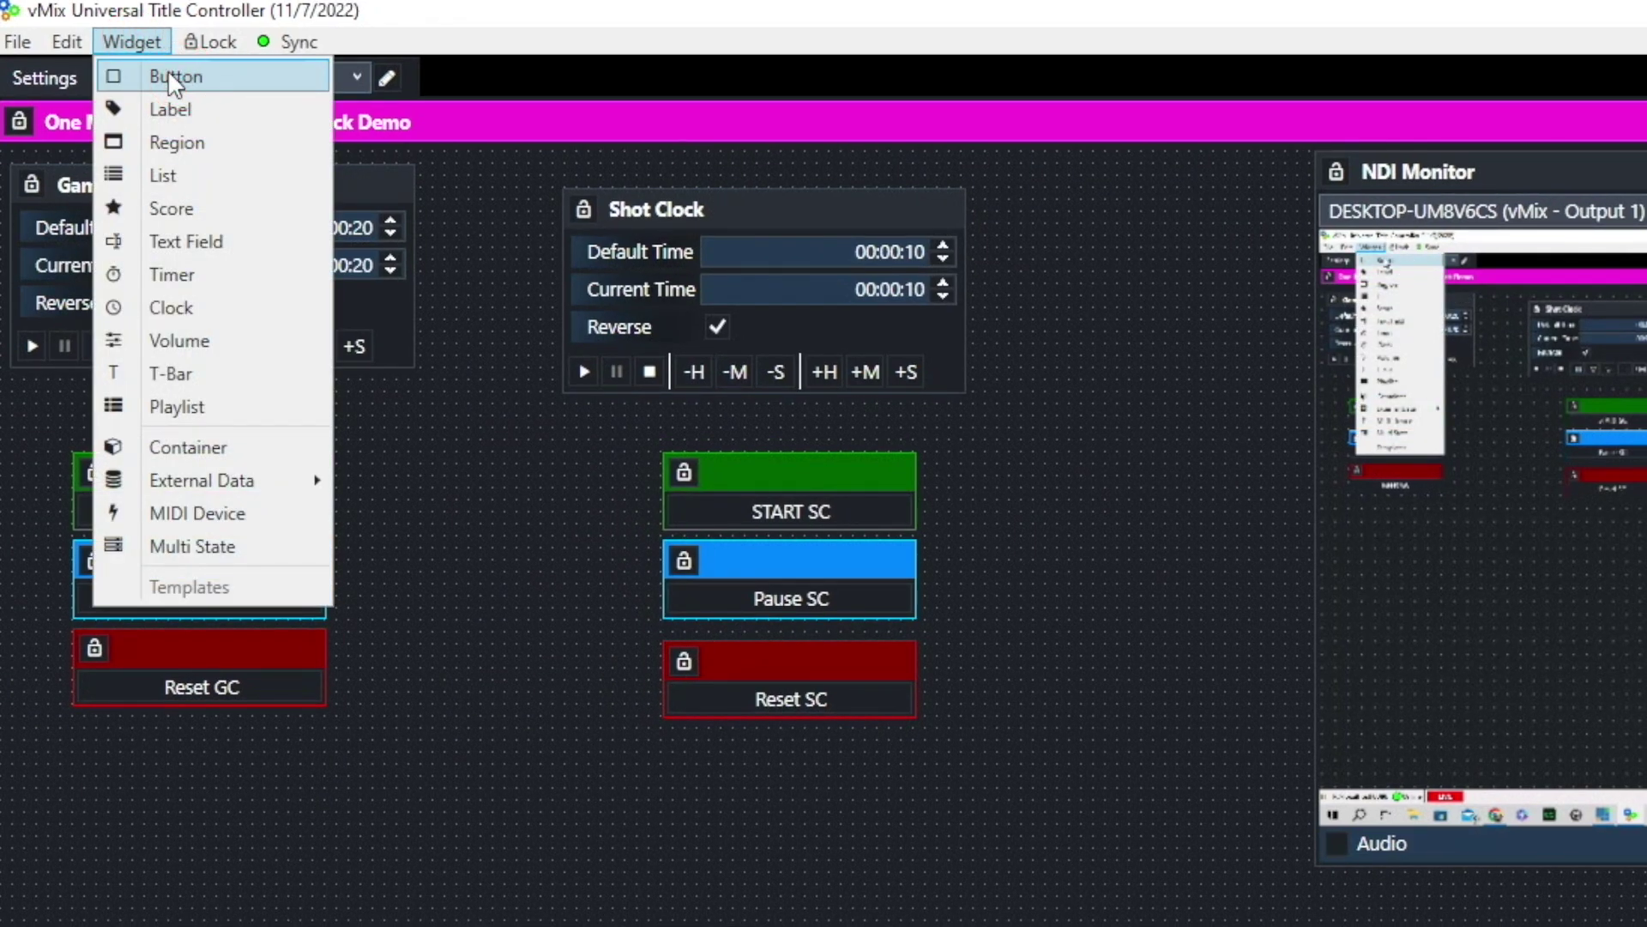
click(169, 74)
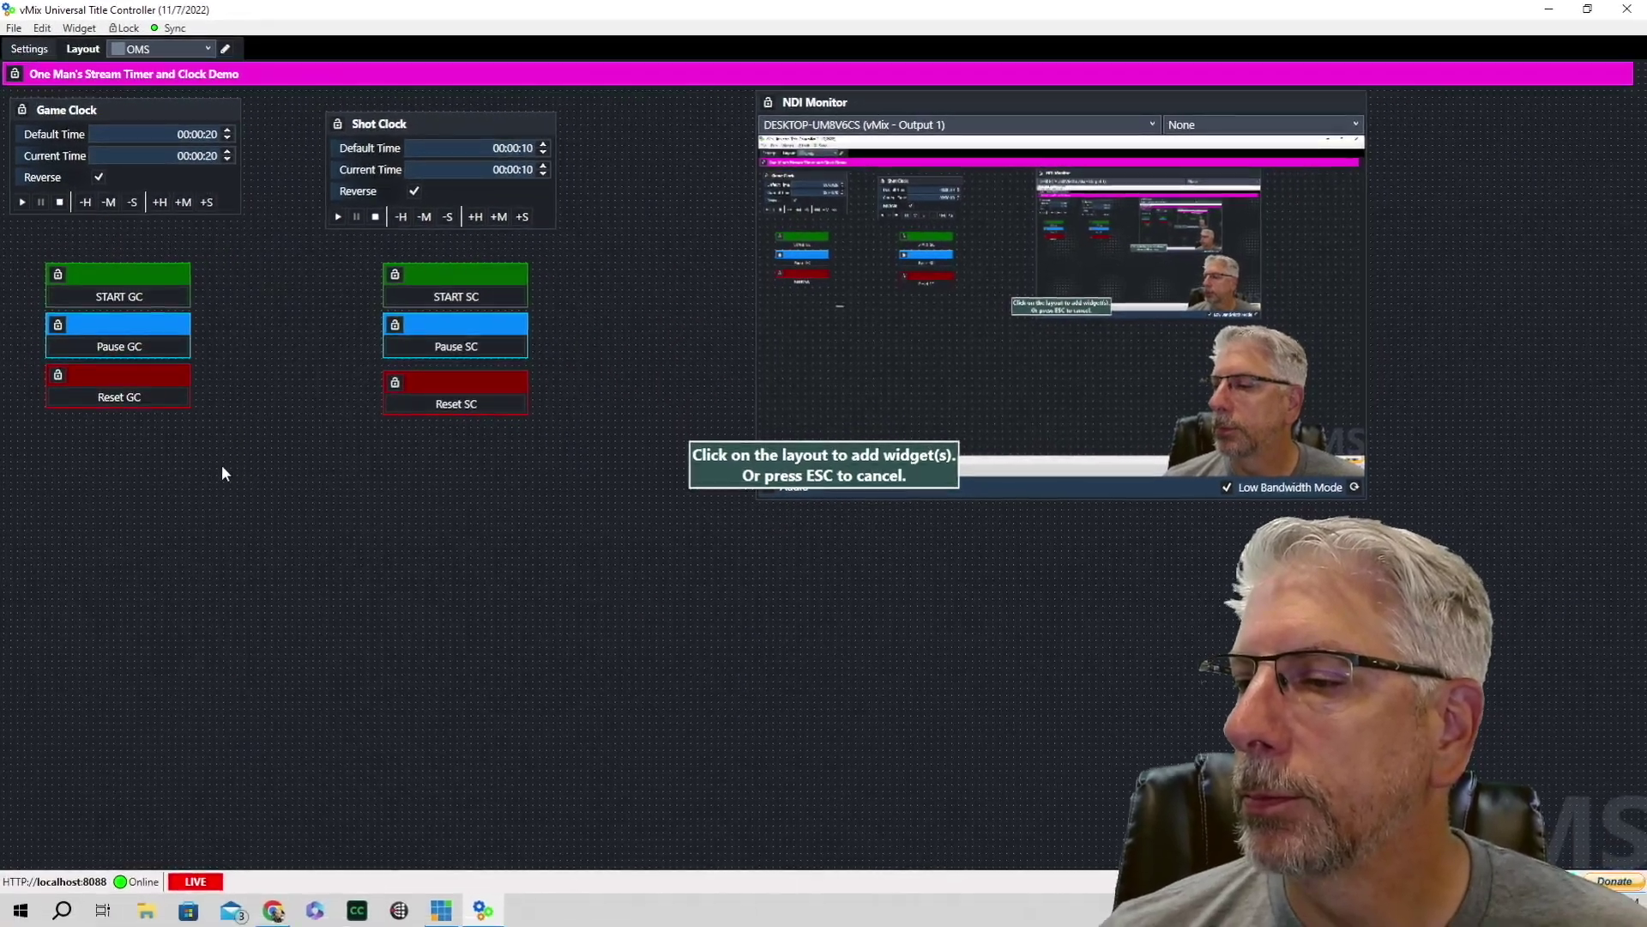
click(379, 804)
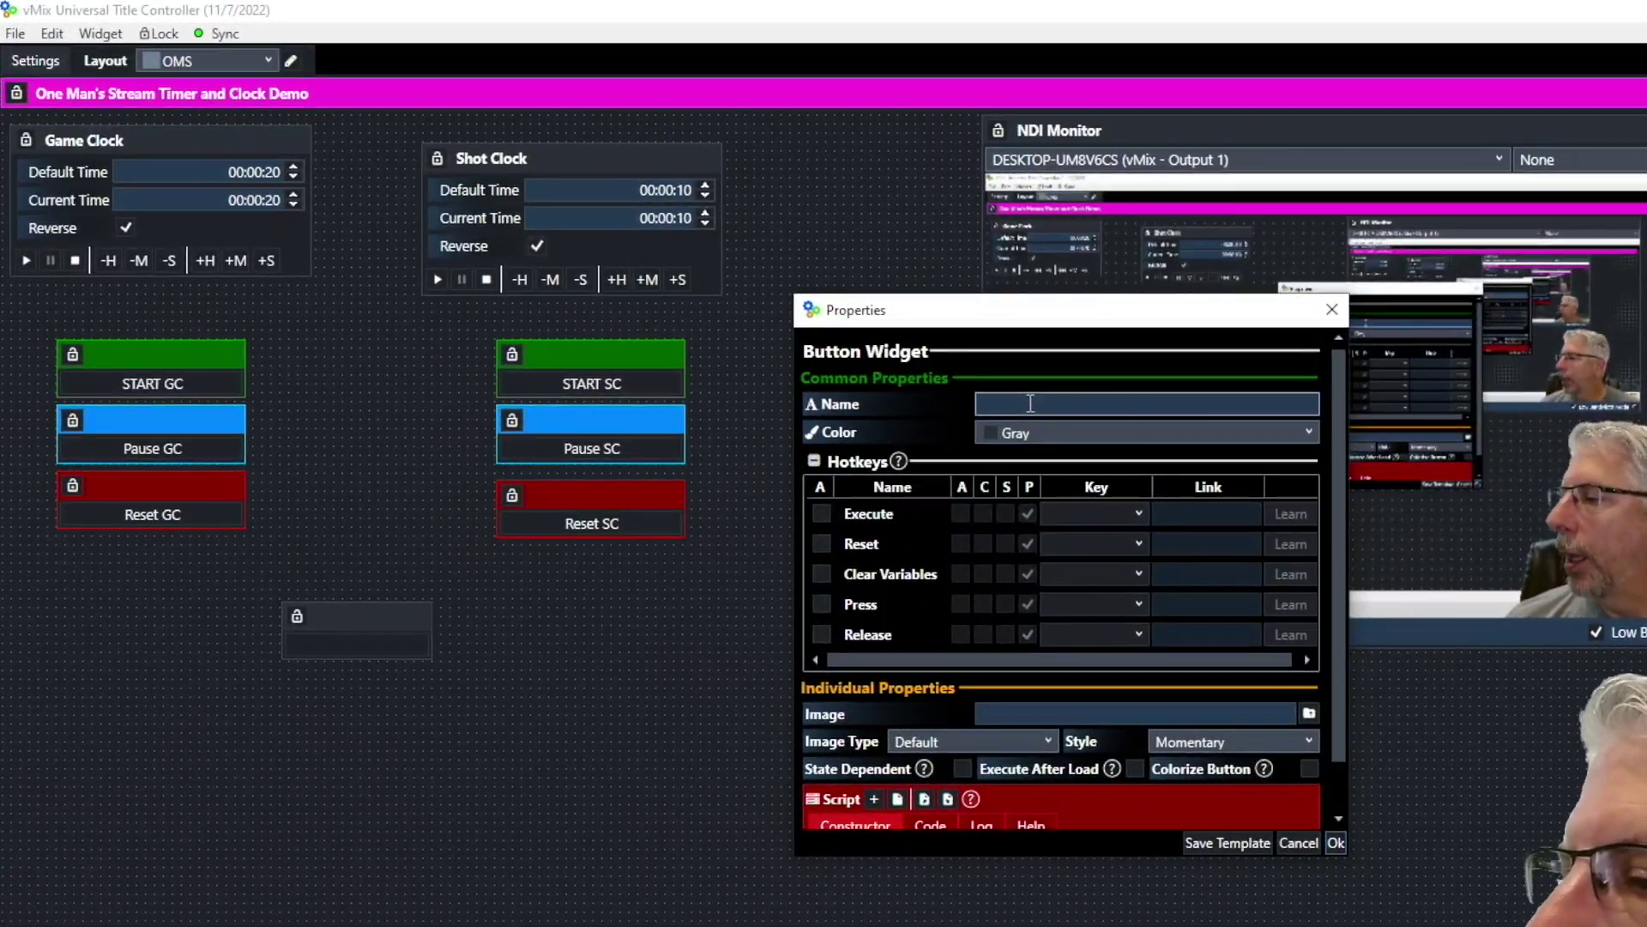
click(882, 347)
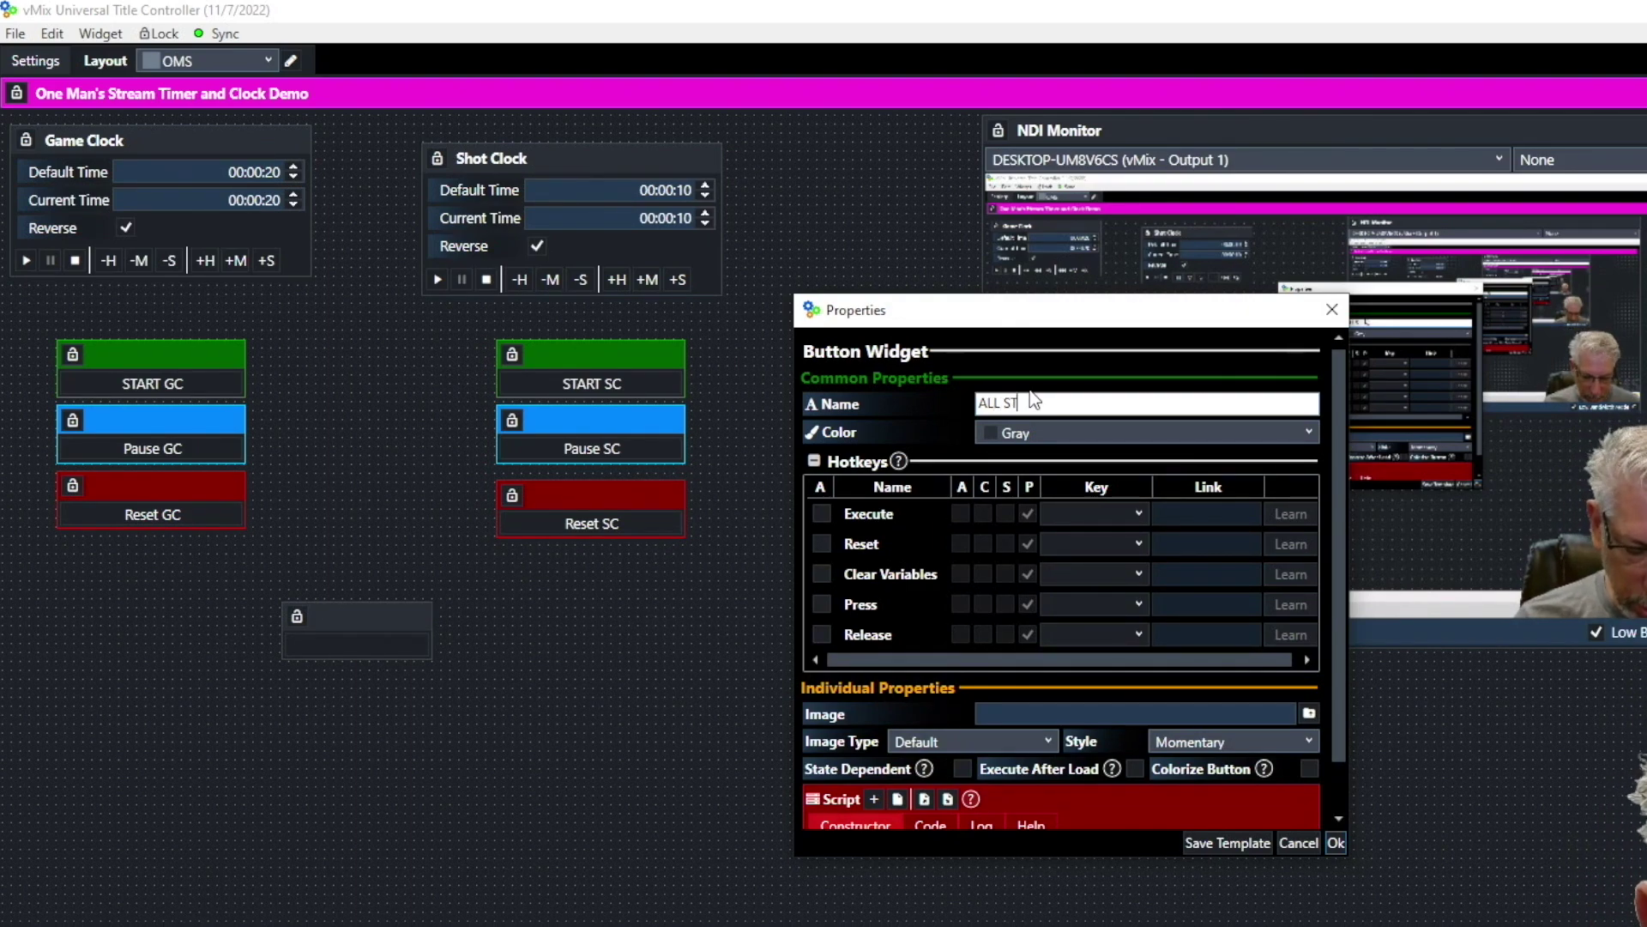
text(ALL START)
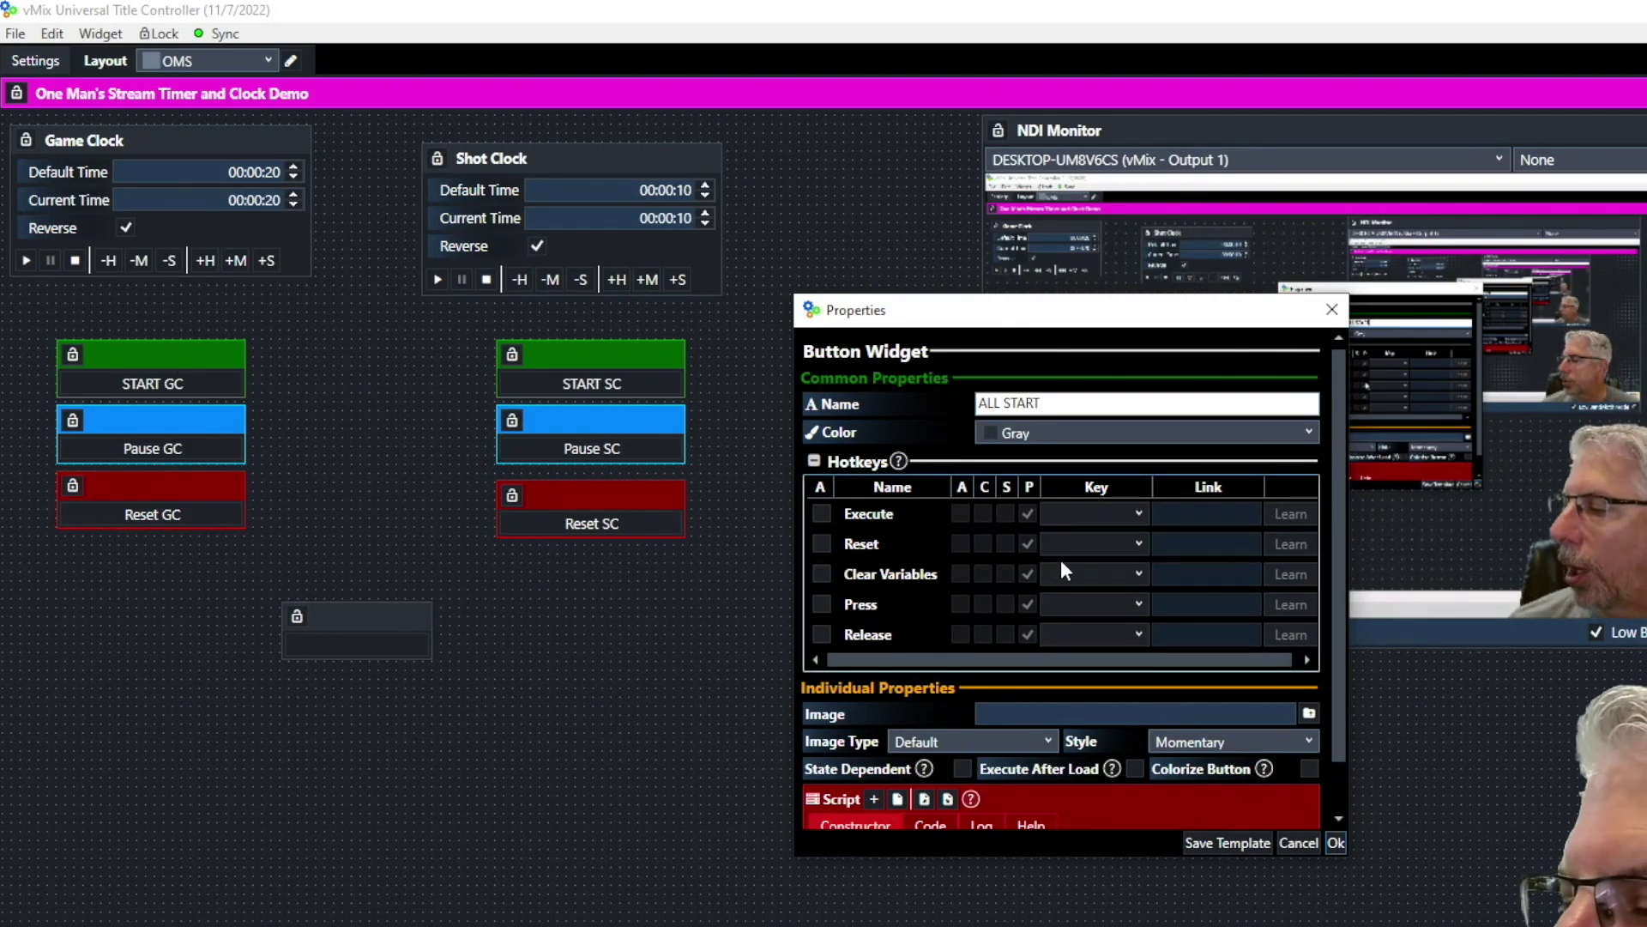
- Add two script commands to the ALL START button and set the first to ExecLink with the link StartGC
scroll(1062, 556, down, 1)
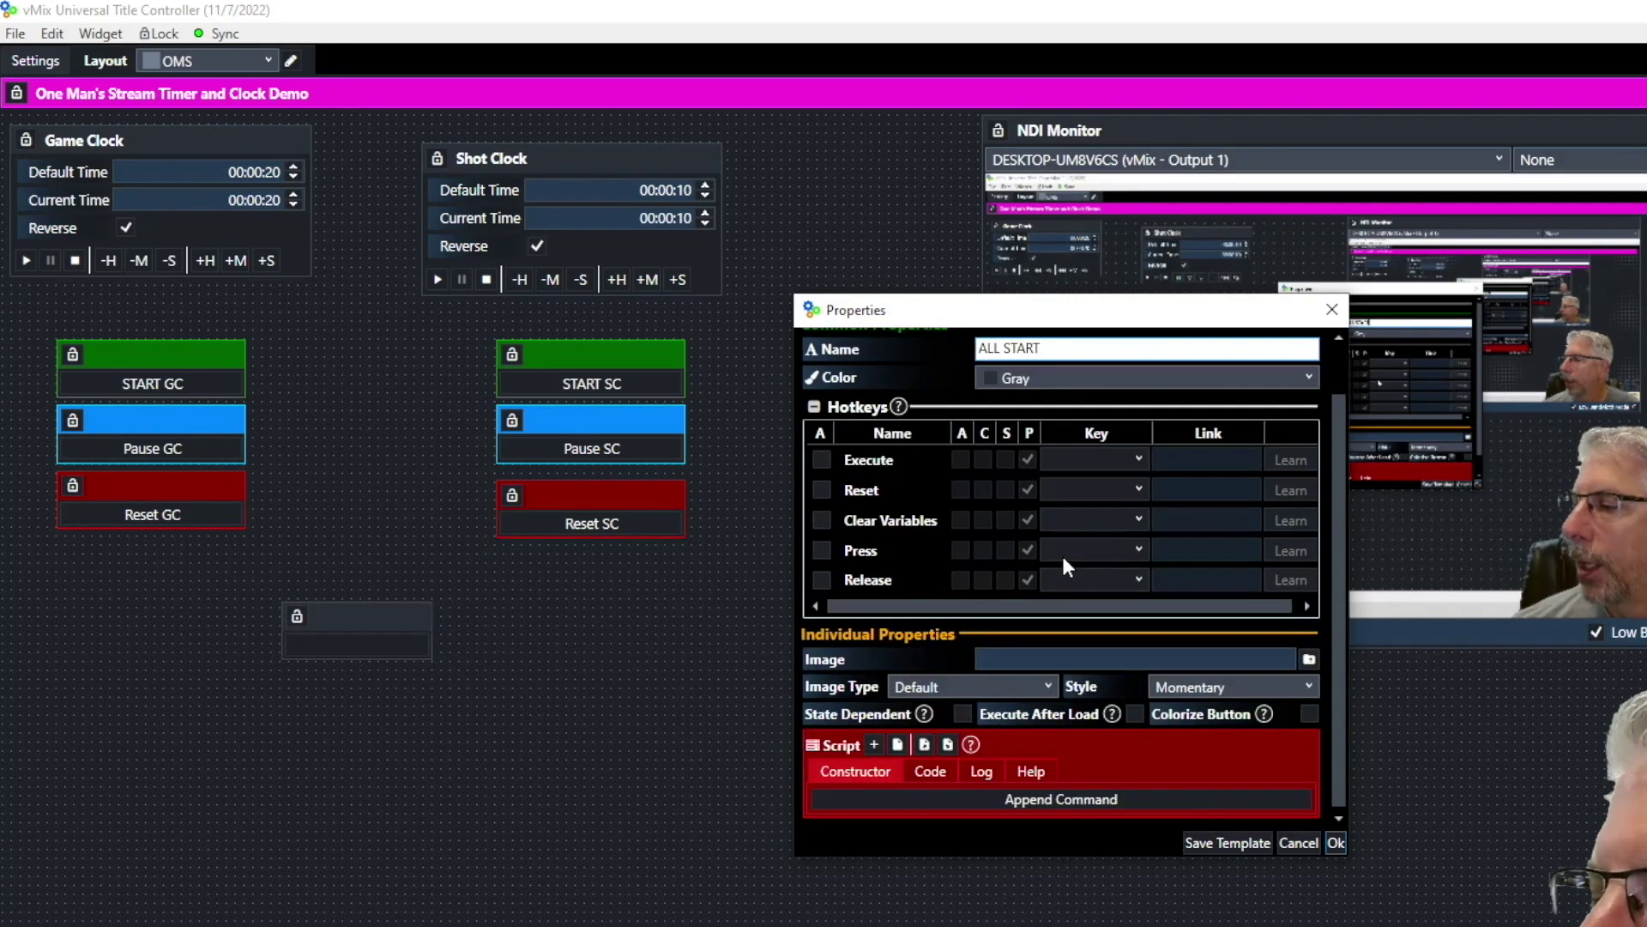
click(872, 743)
click(873, 744)
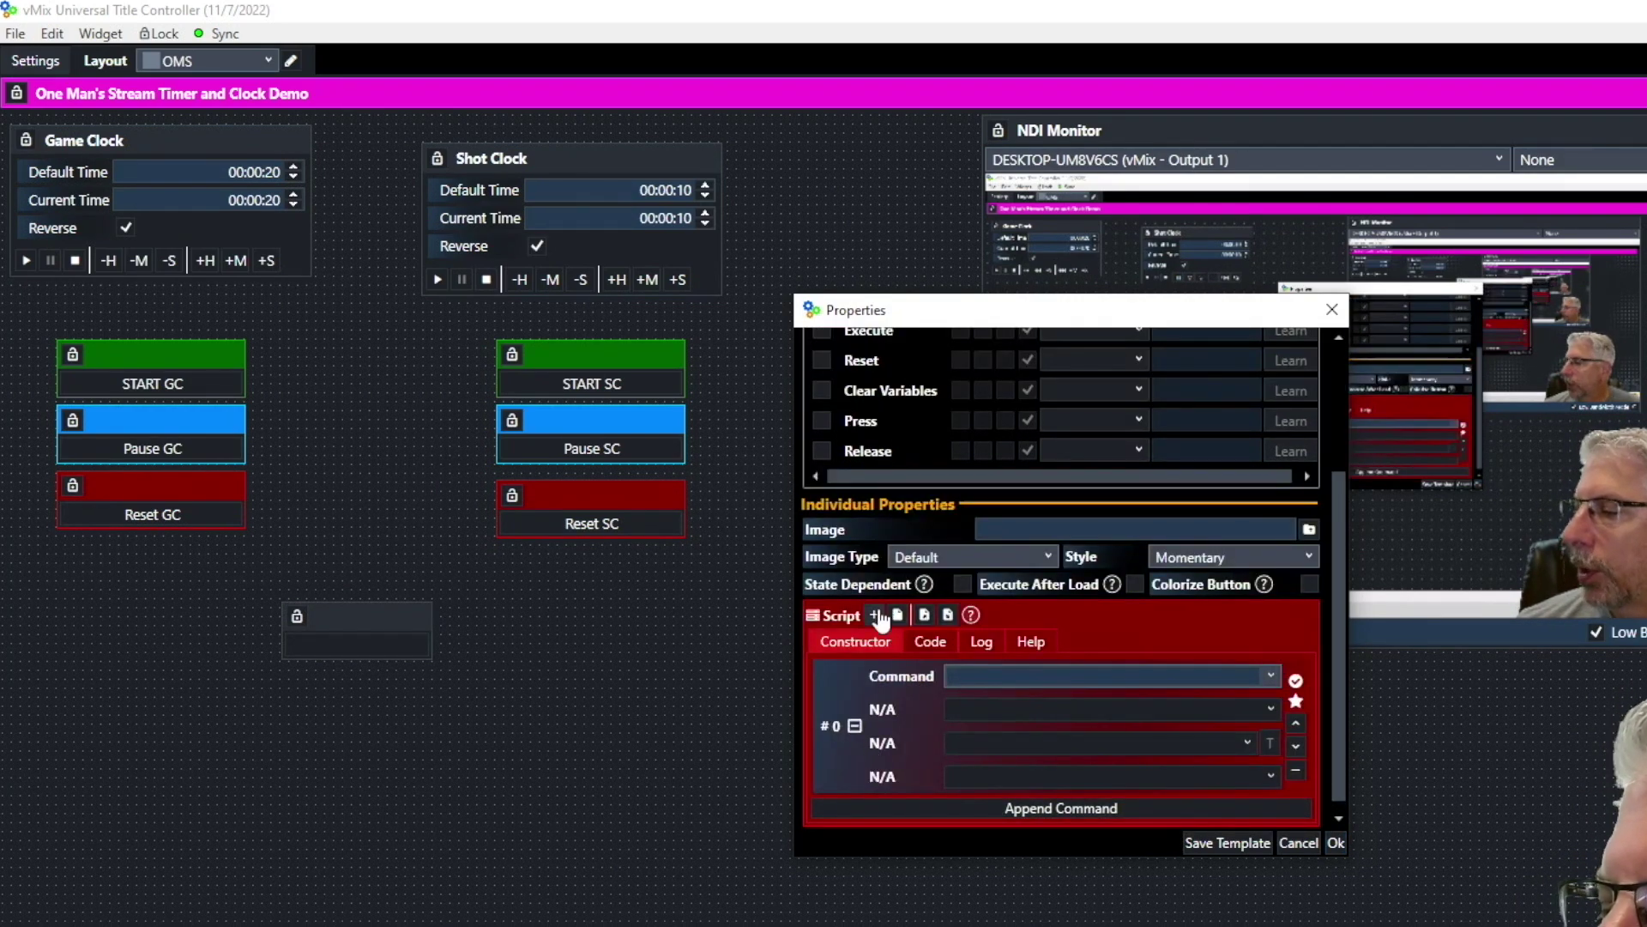
scroll(877, 610, down, 2)
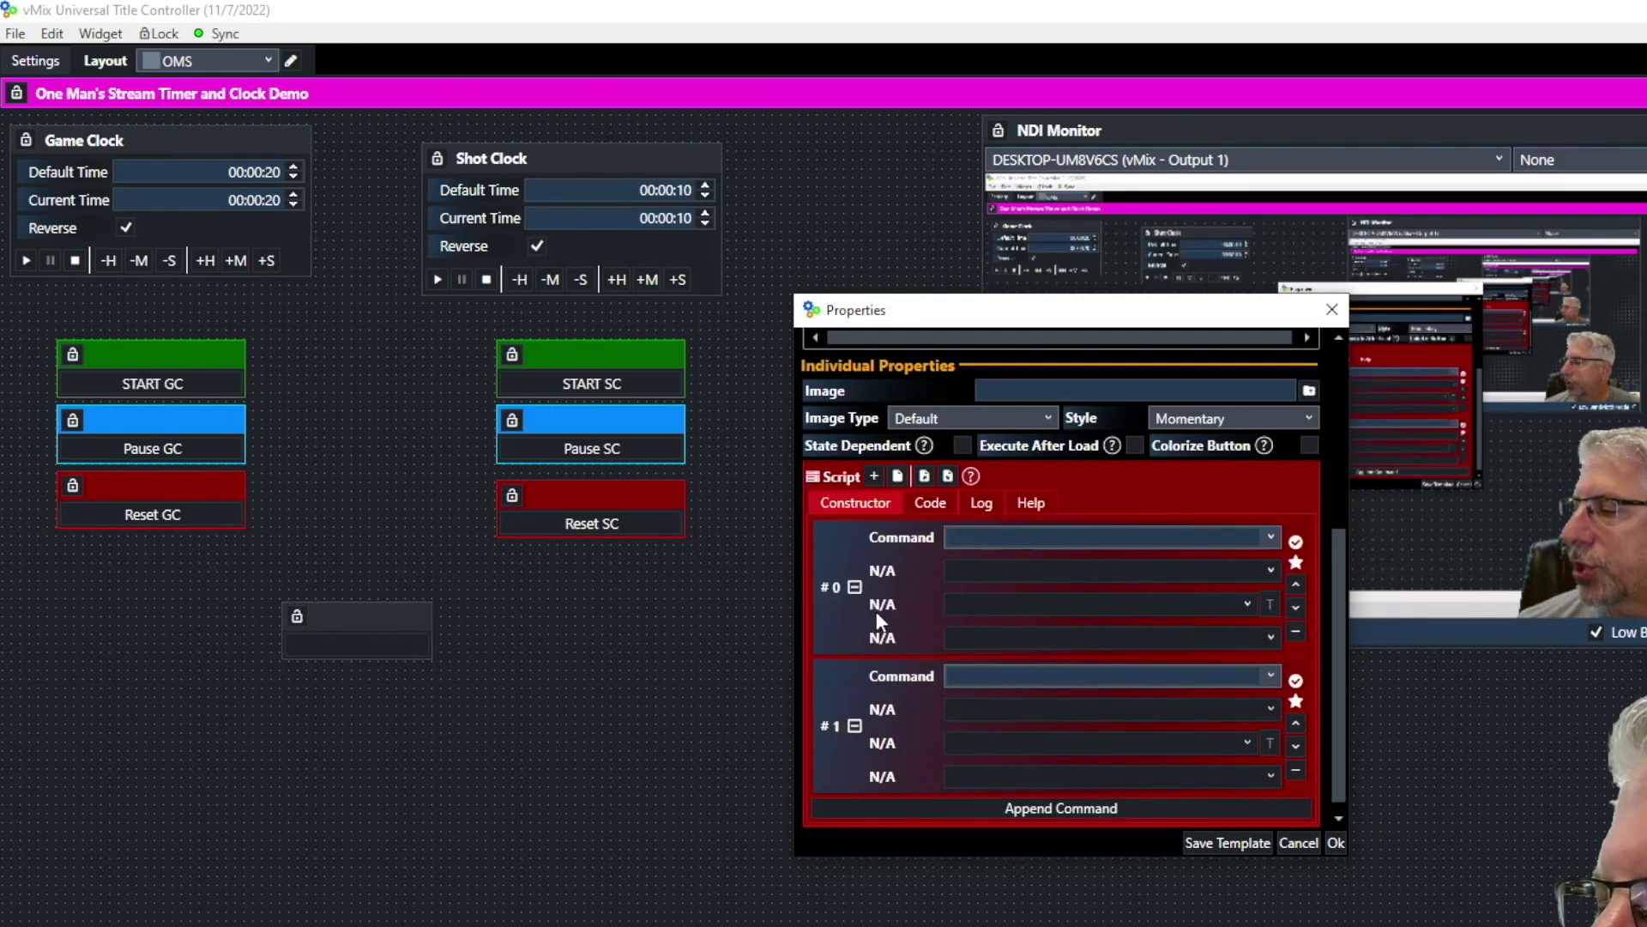
click(1273, 535)
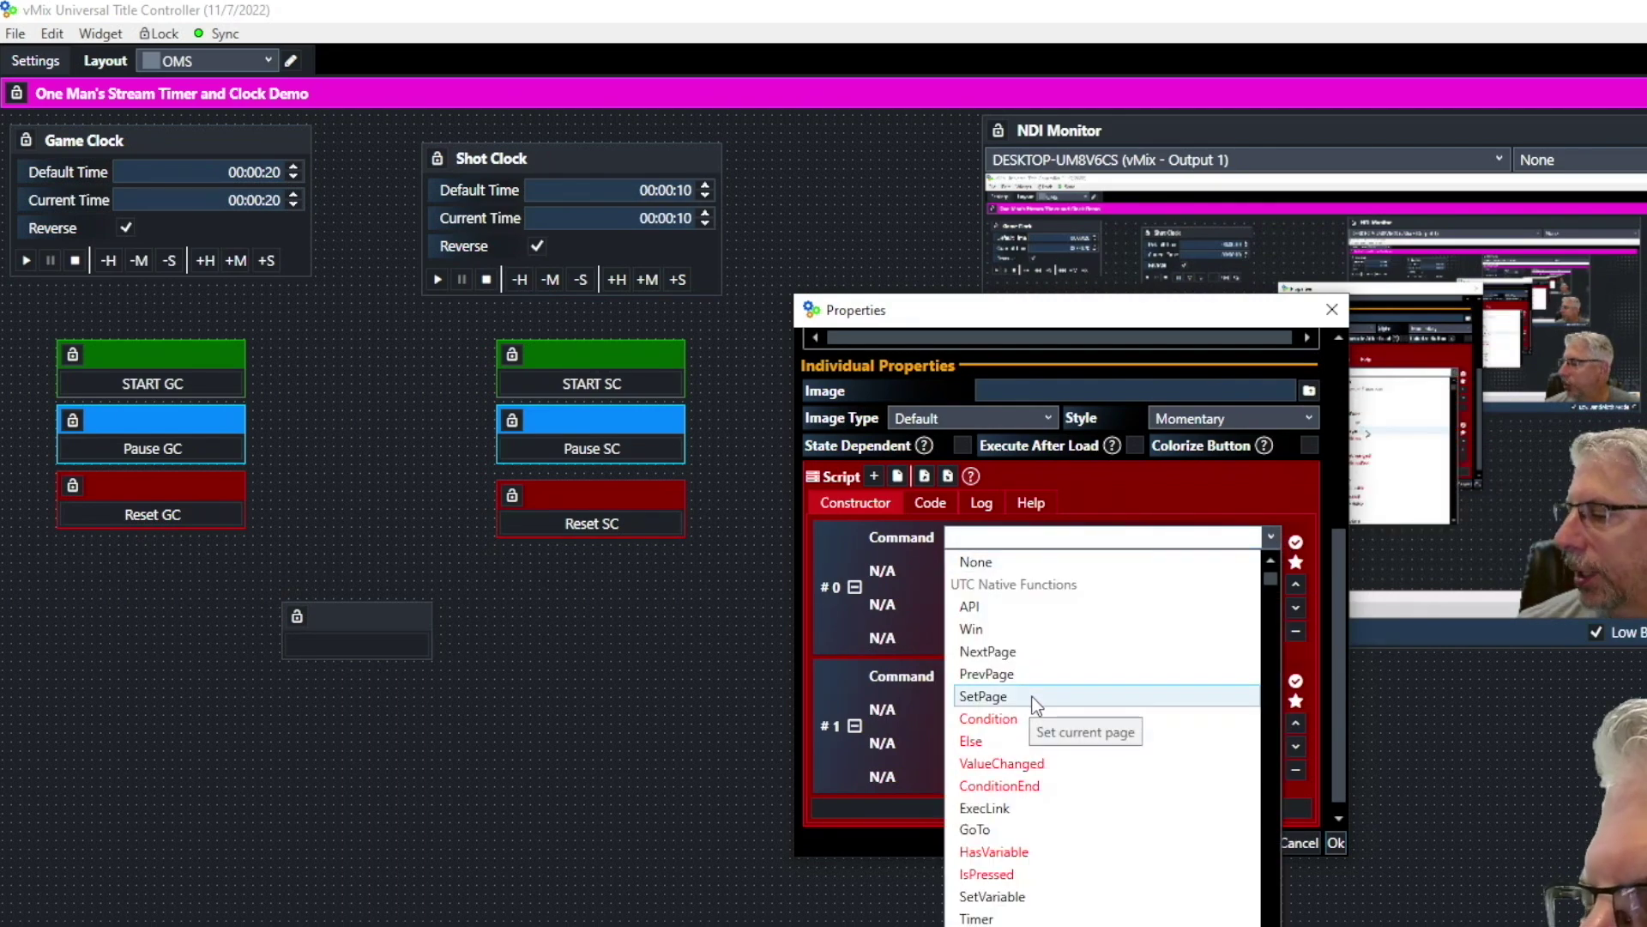
click(1027, 808)
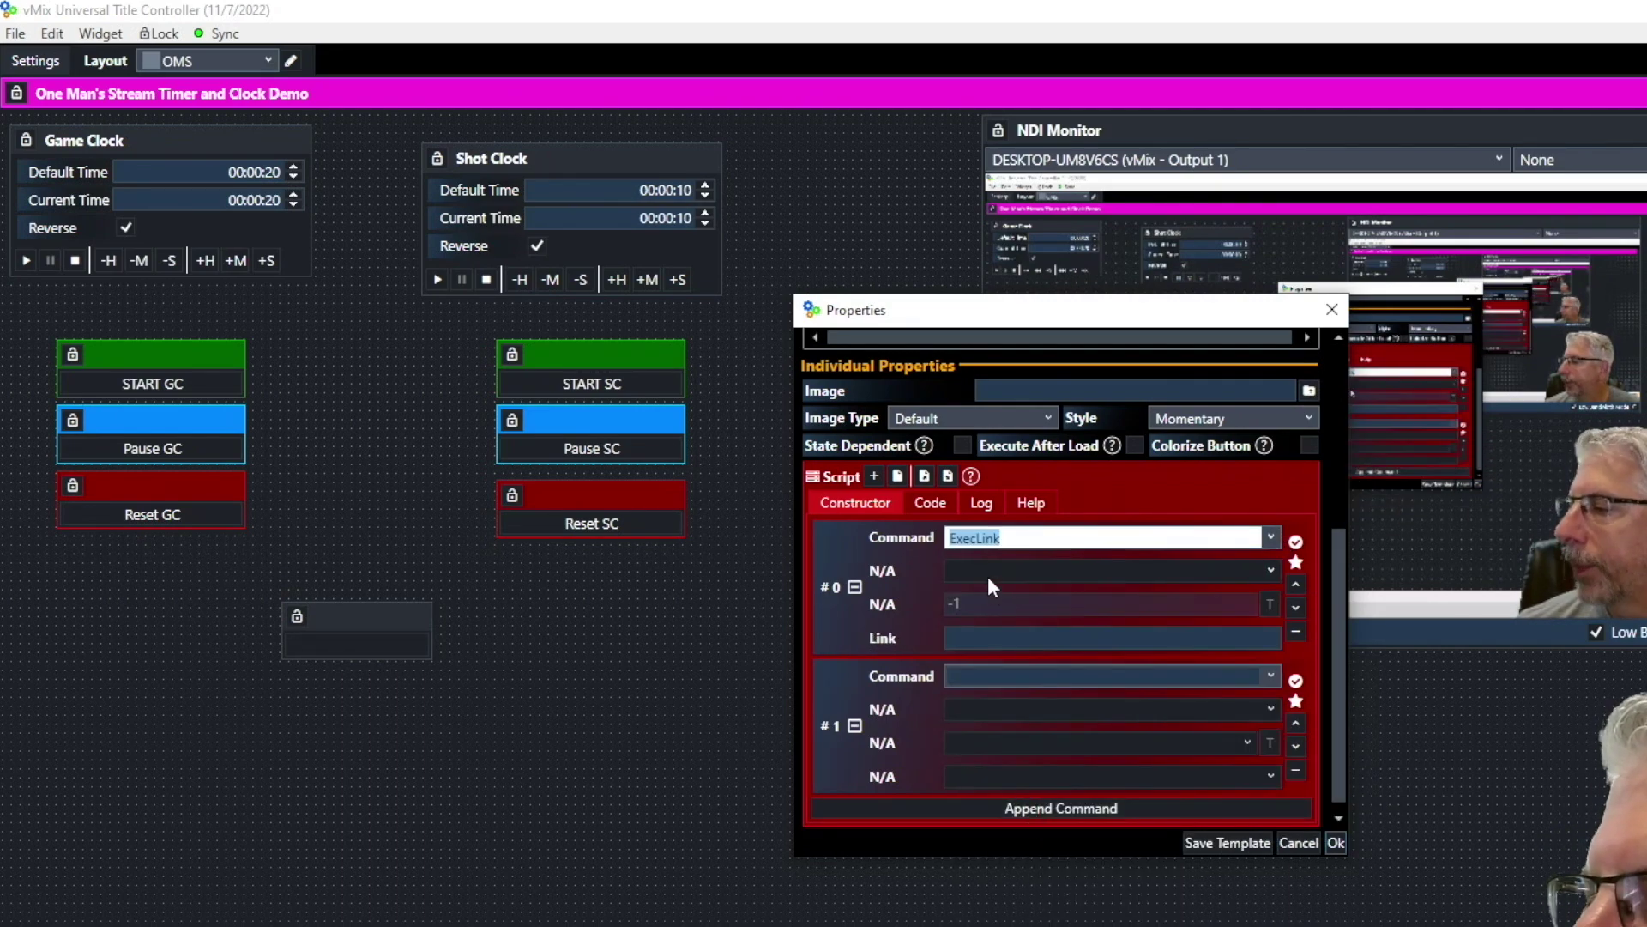
click(977, 638)
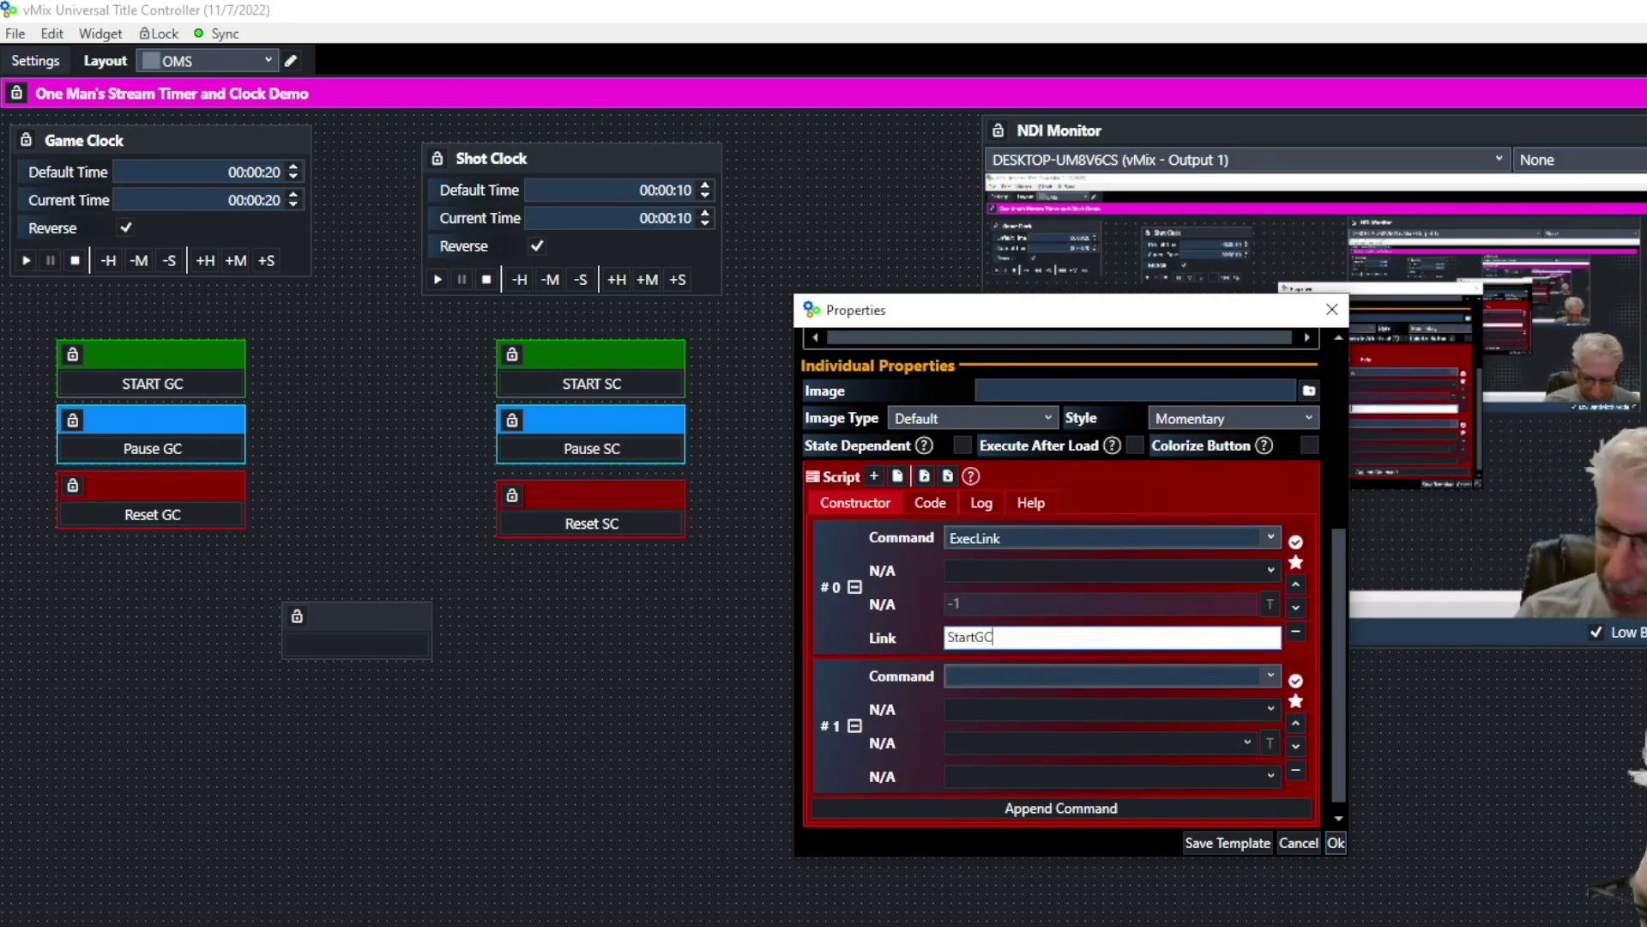
- Set the second script command of the ALL START button to ExecLink with the link StartSC and apply the properties
click(968, 677)
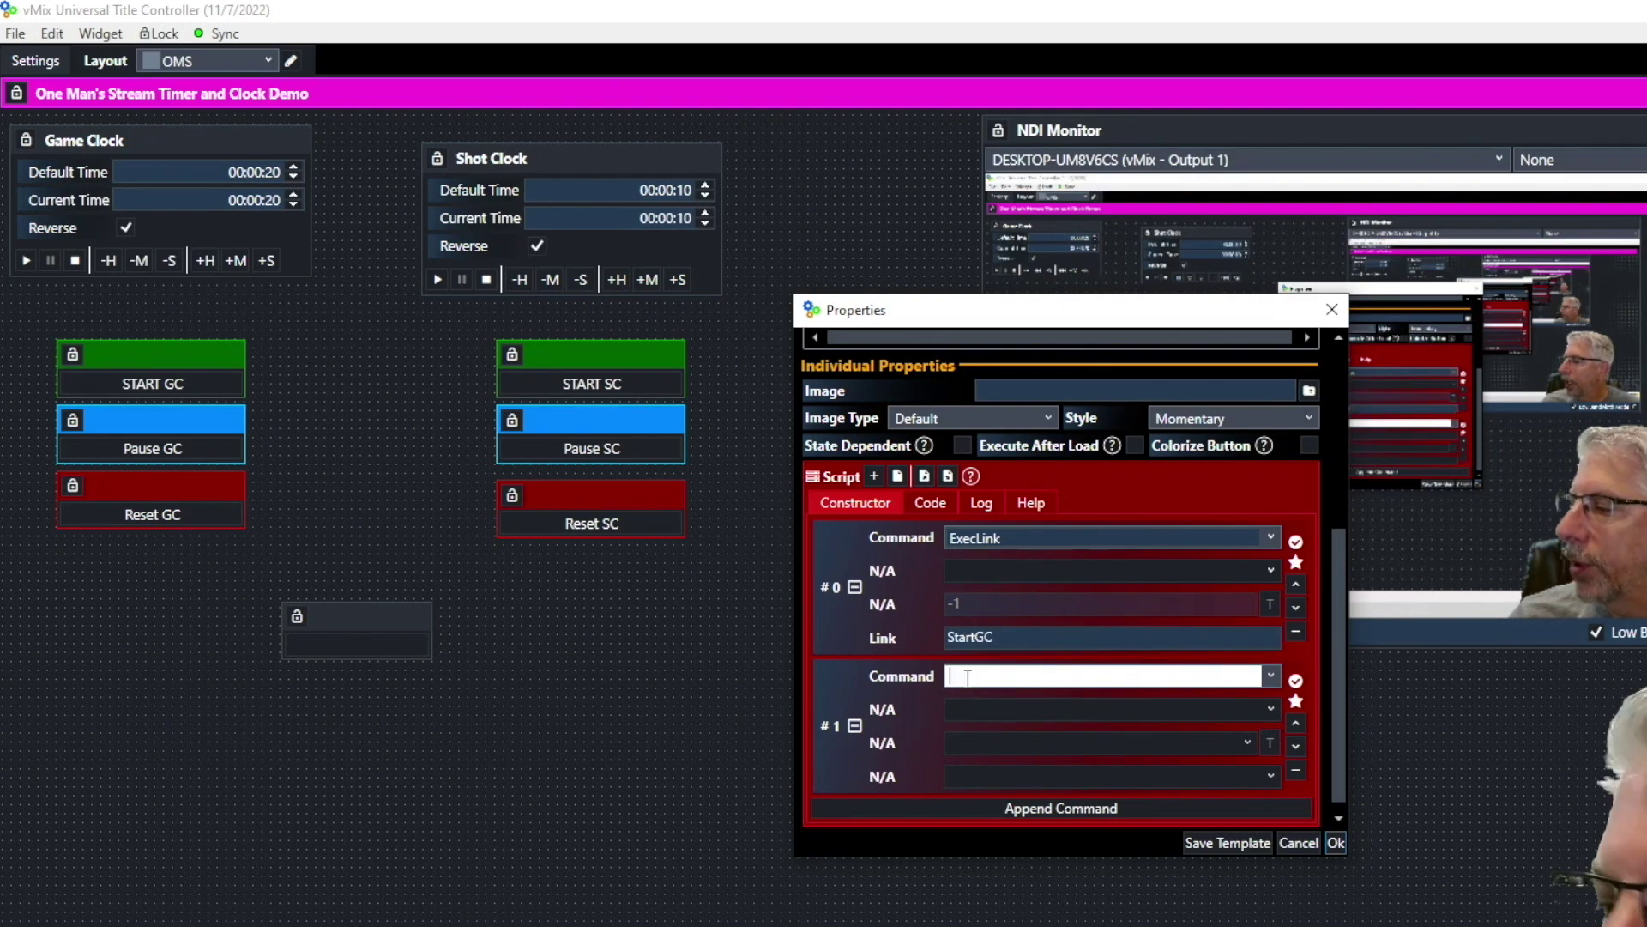
click(1272, 678)
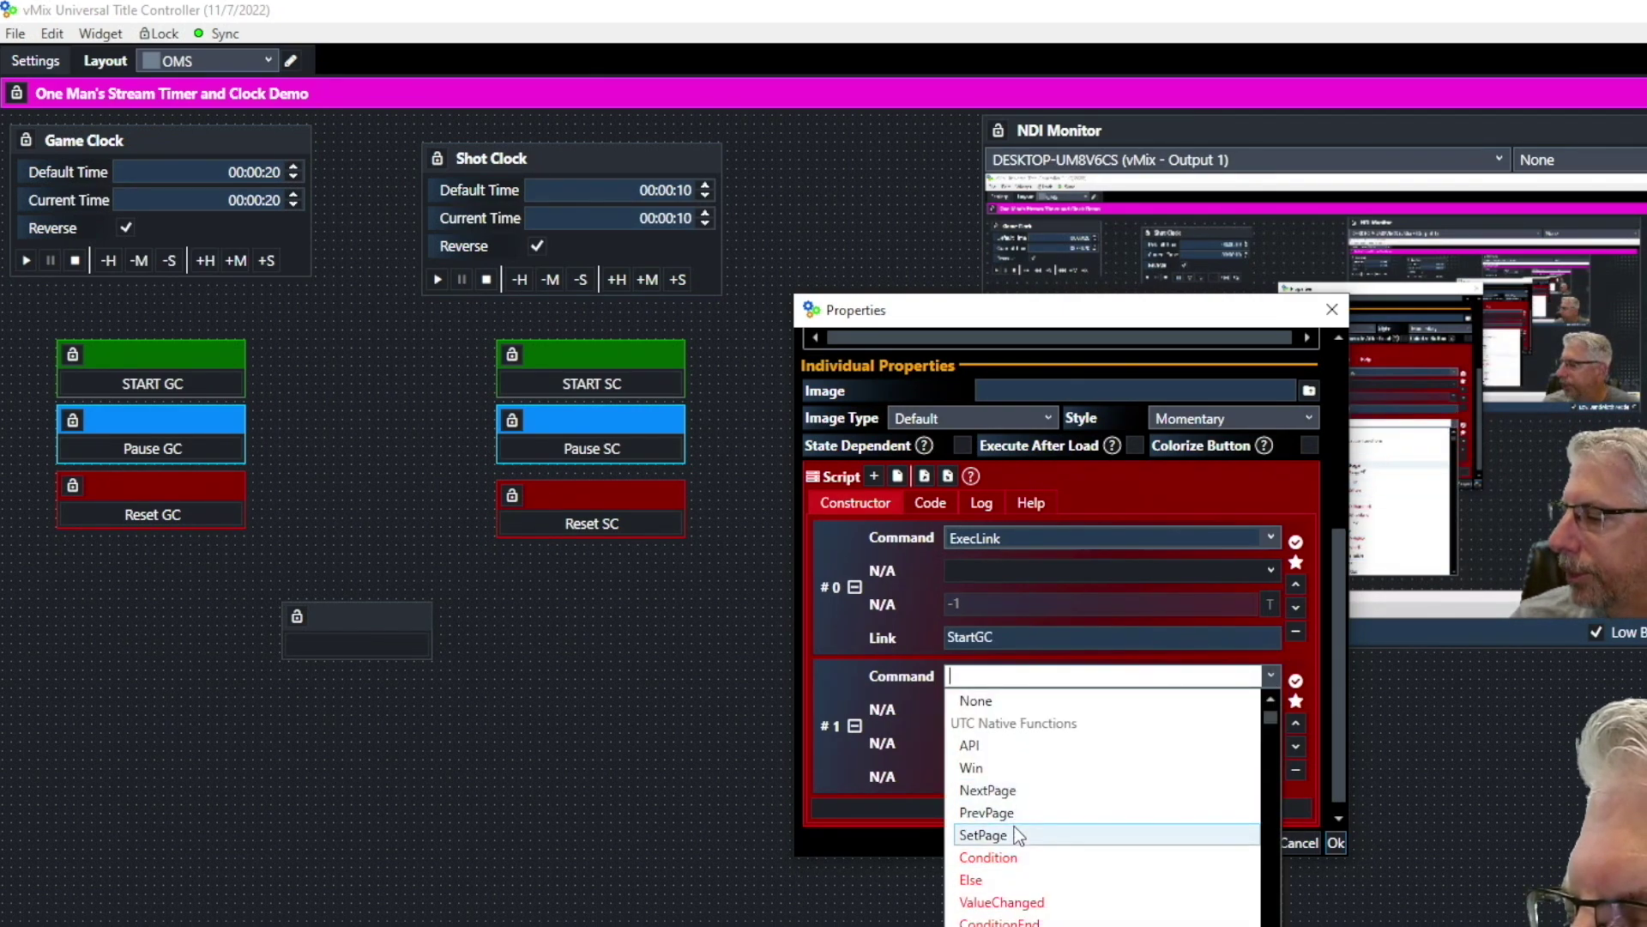
click(1003, 918)
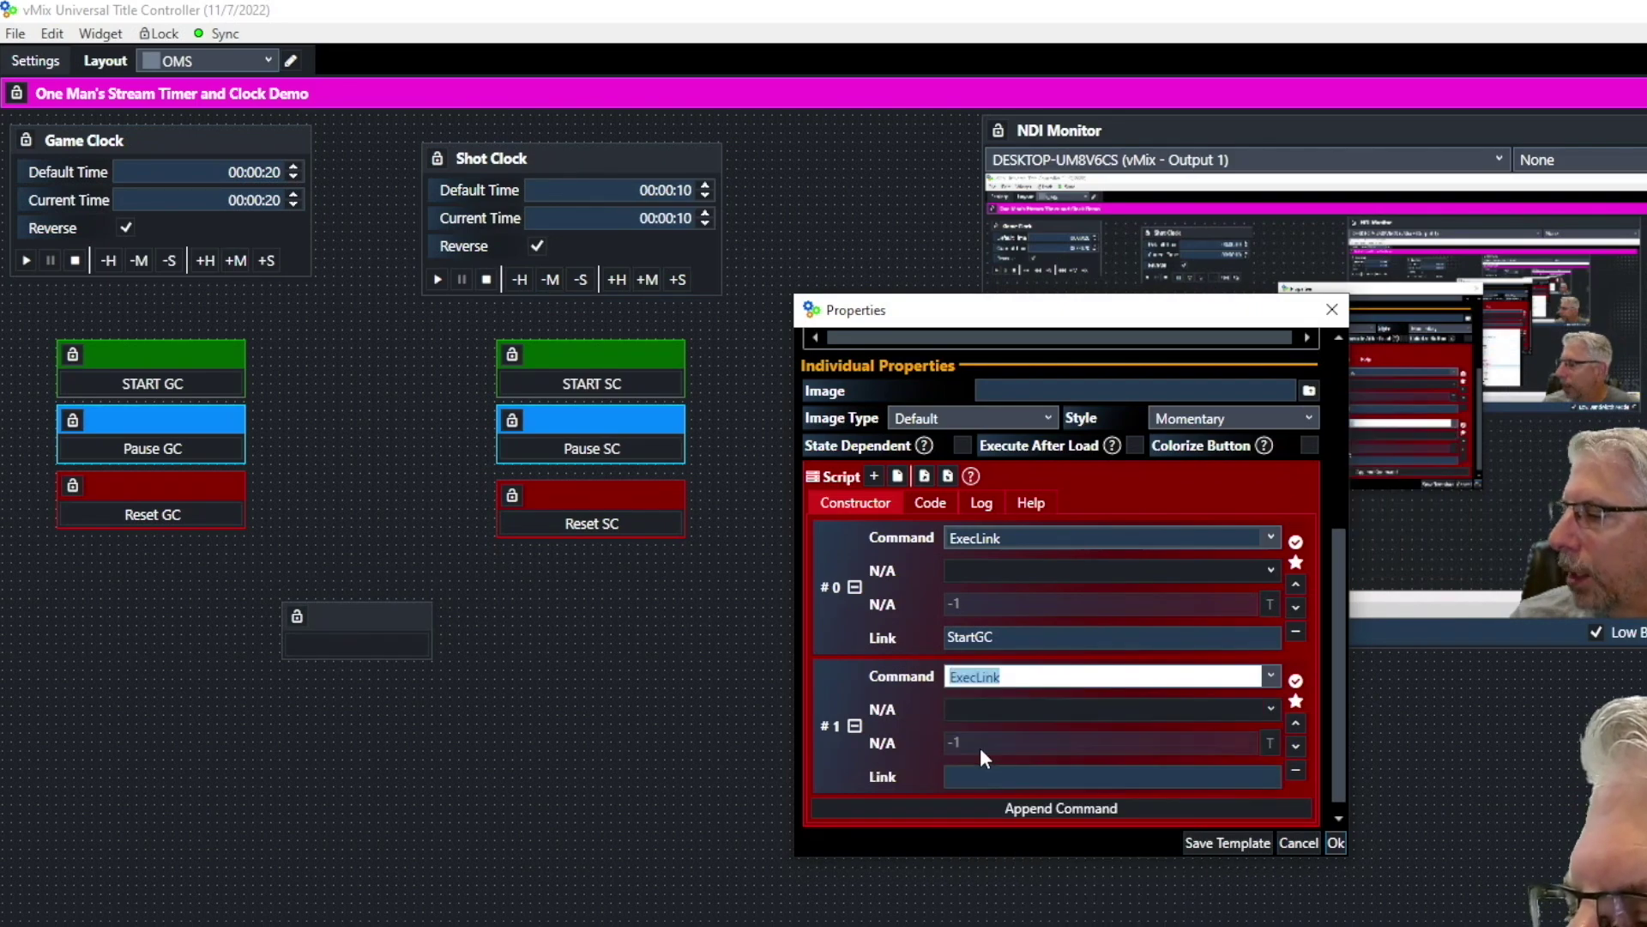
click(979, 777)
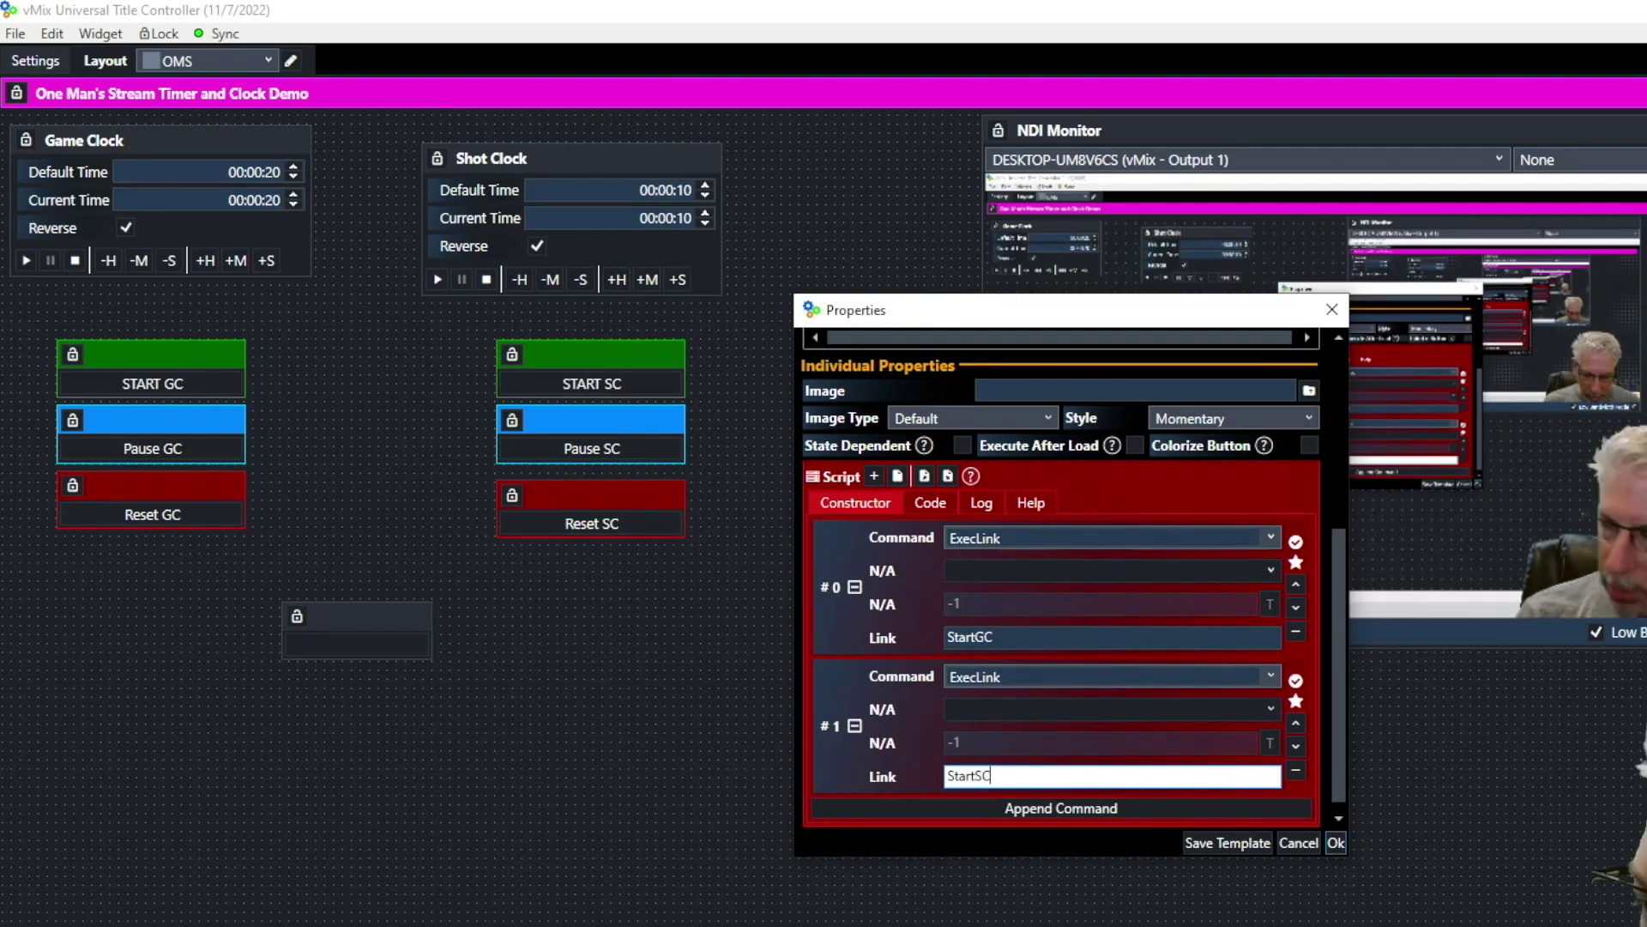
click(1336, 843)
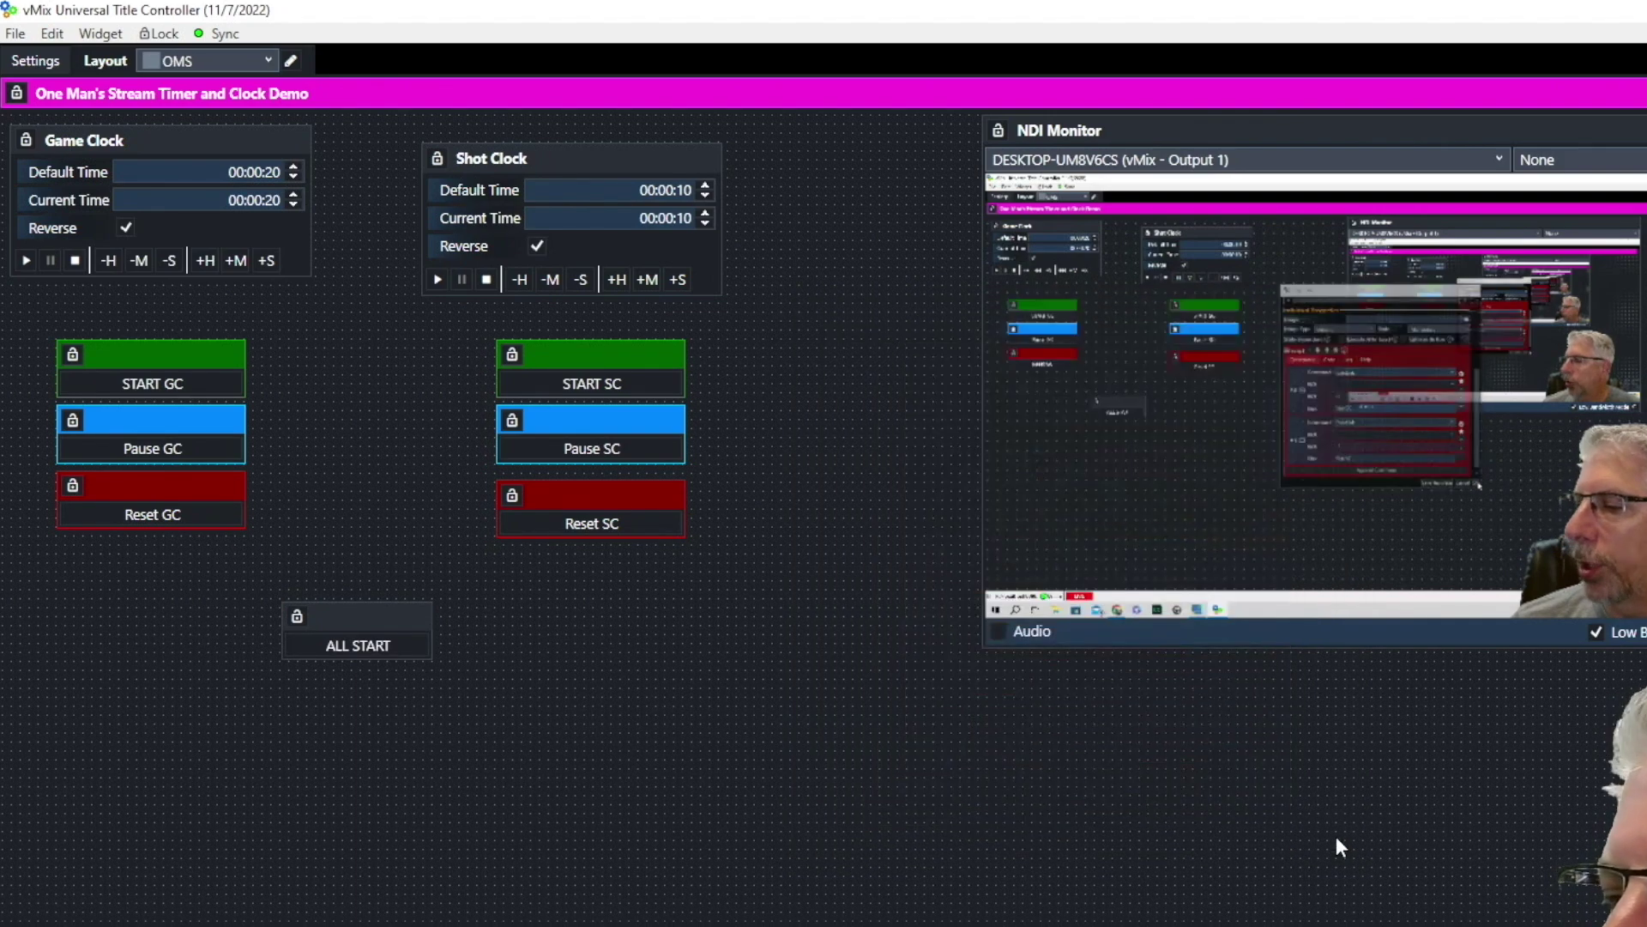
- Widen the ALL START button slightly so its header controls fit
mouse_move(429, 629)
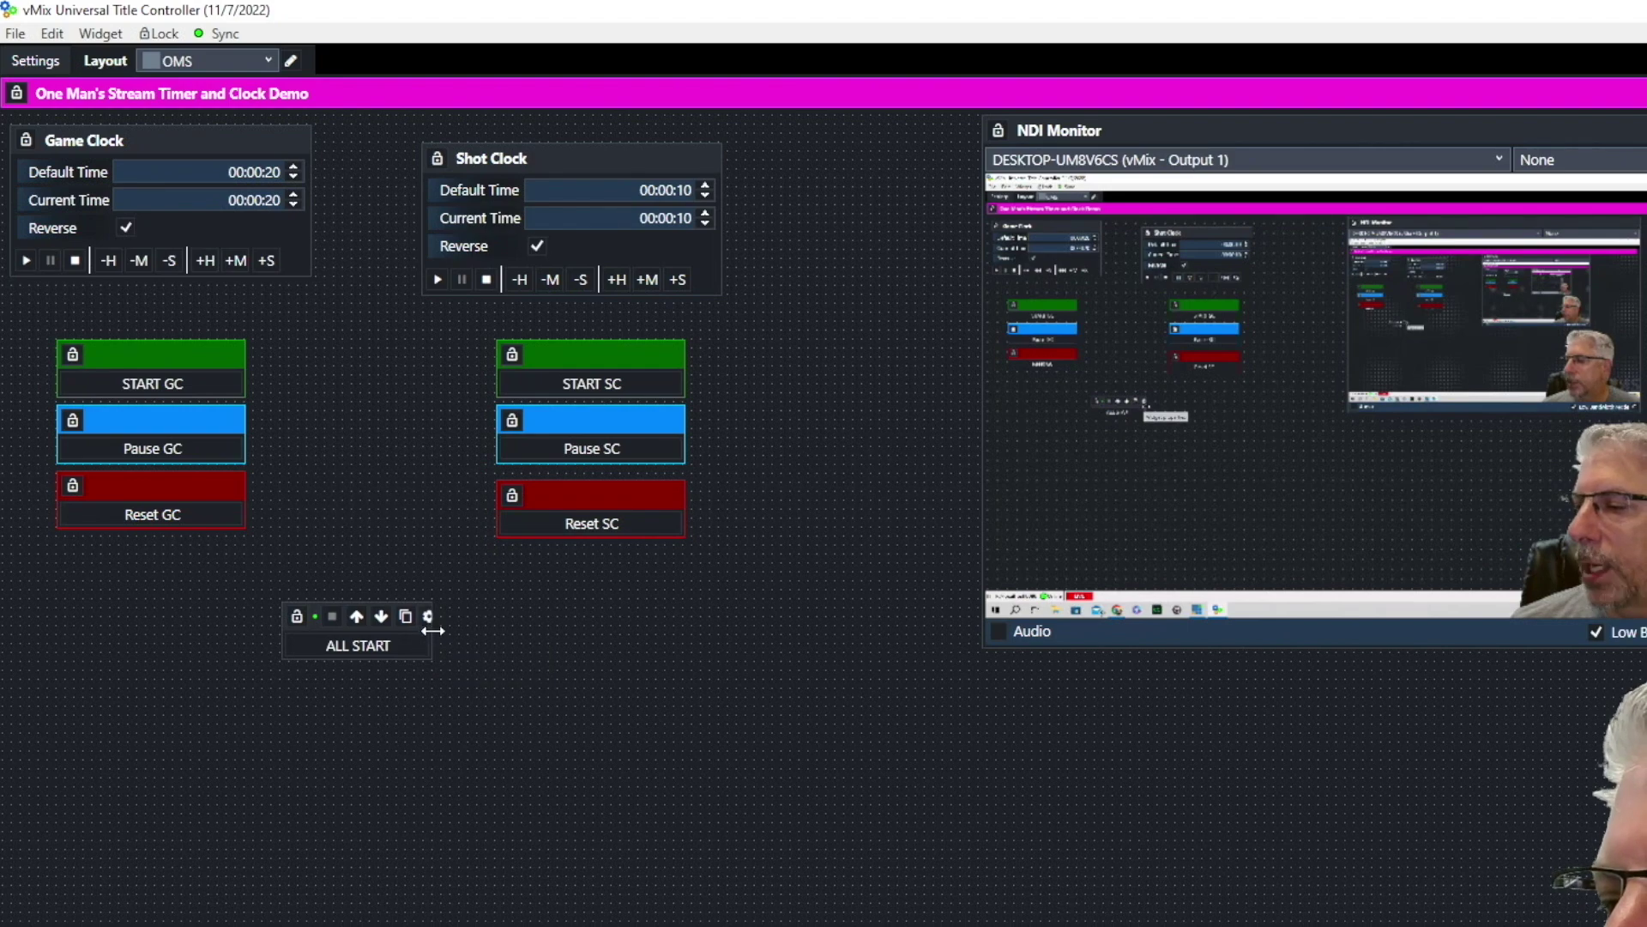
drag(429, 625, 452, 625)
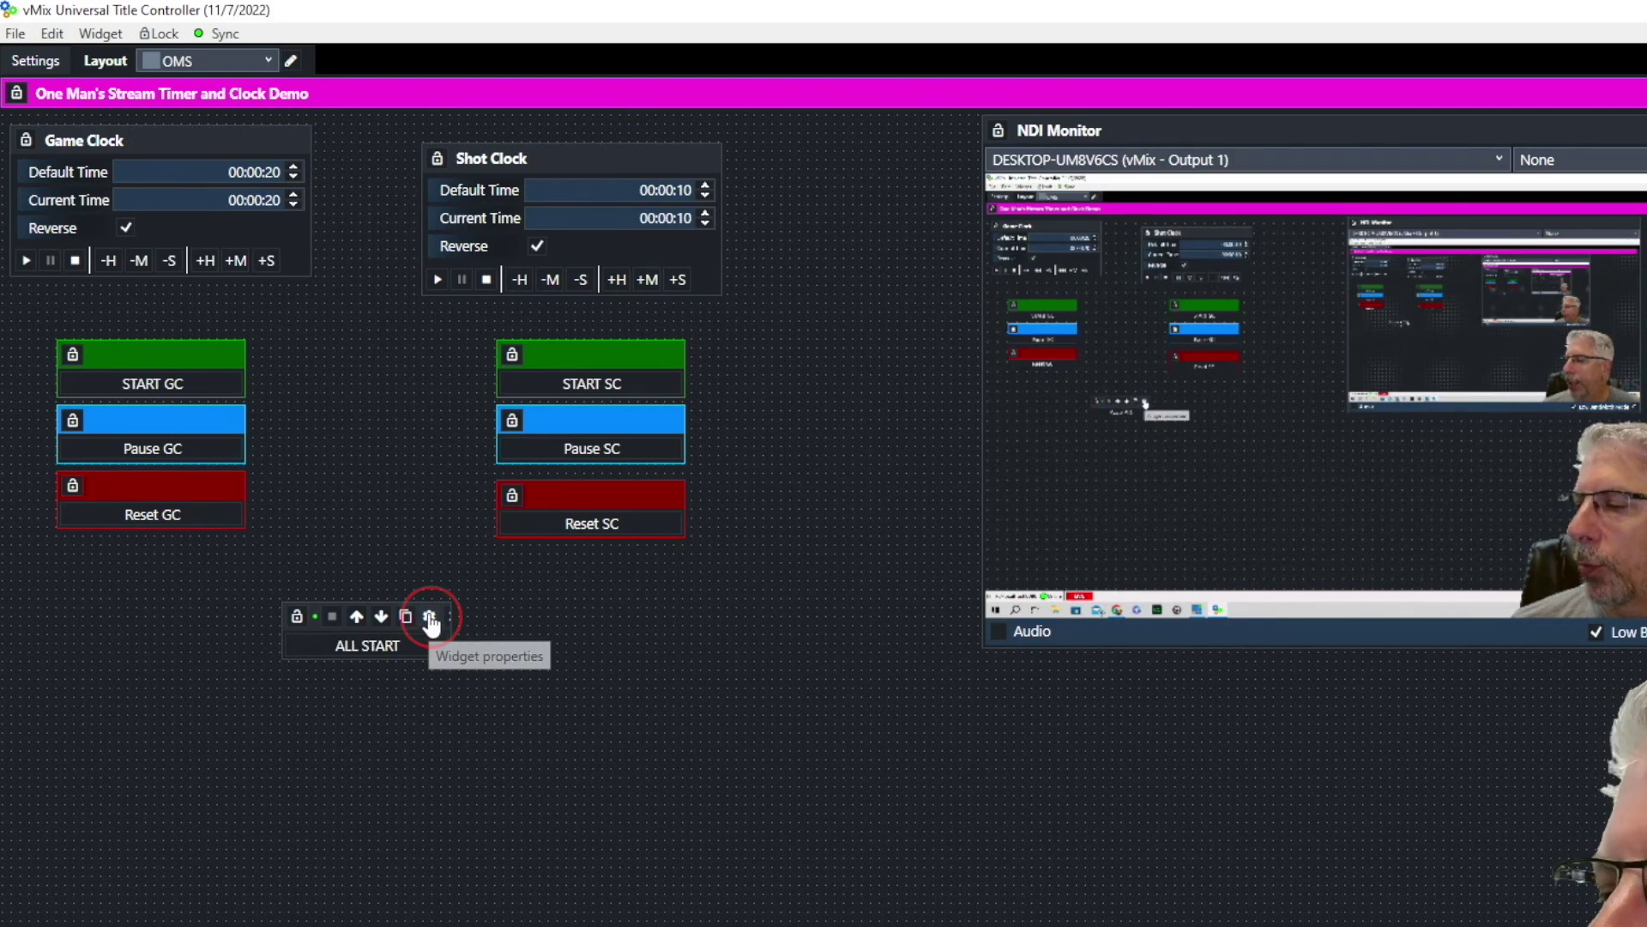
- Set the ALL START button's color to Green and apply the properties
click(429, 616)
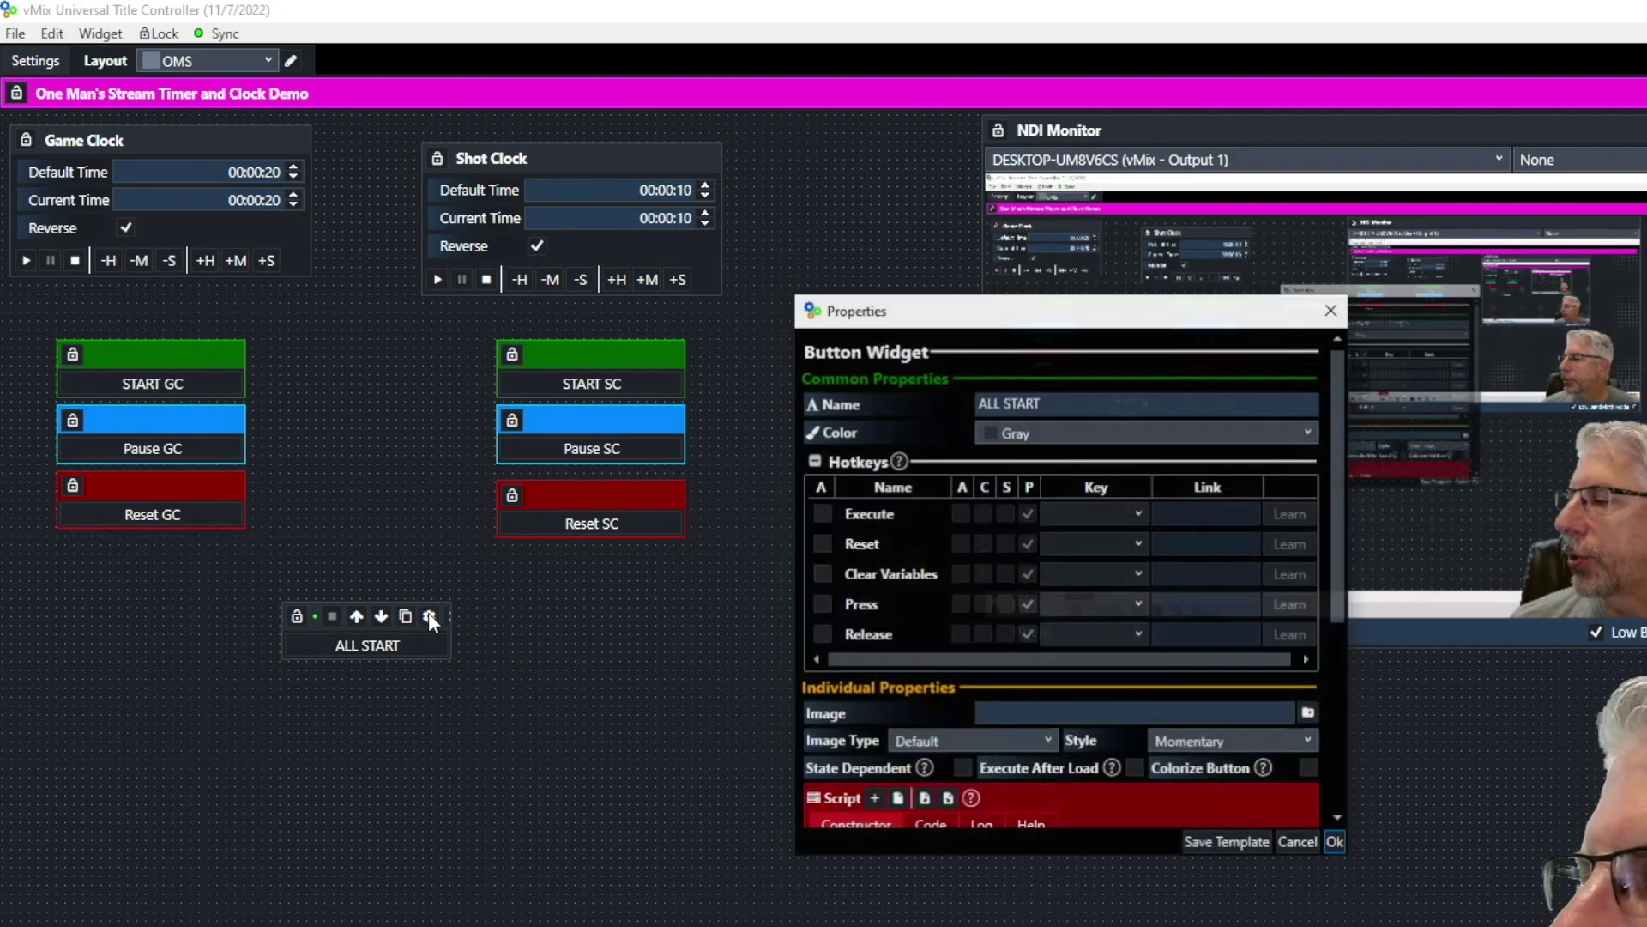
click(1309, 431)
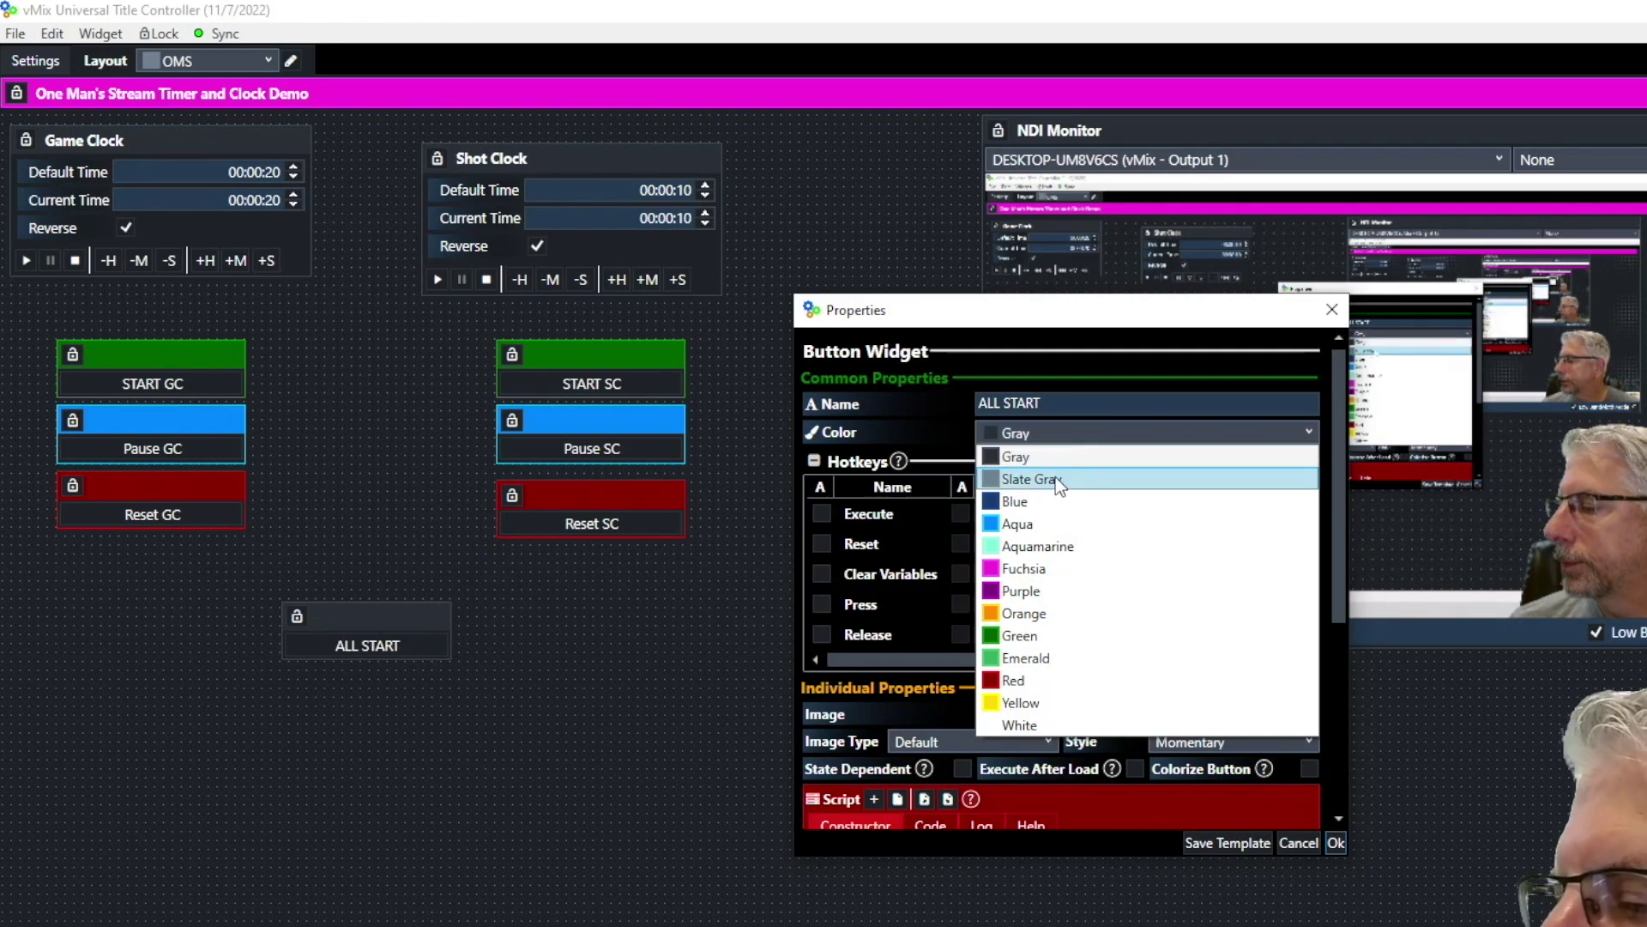
click(1044, 641)
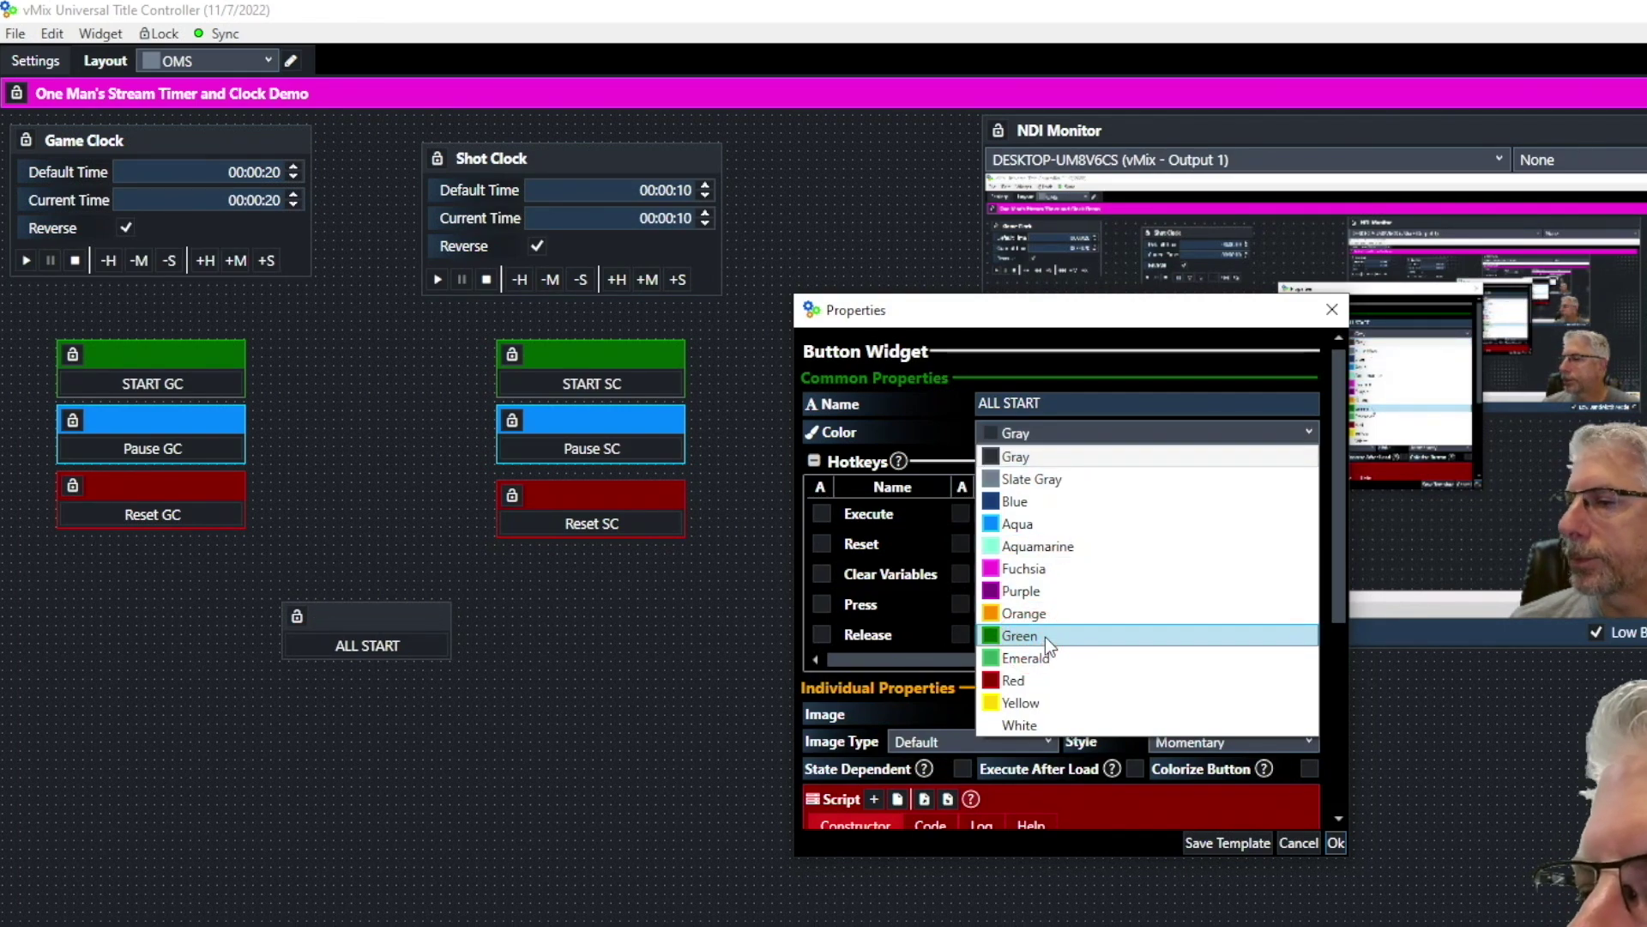
click(1336, 843)
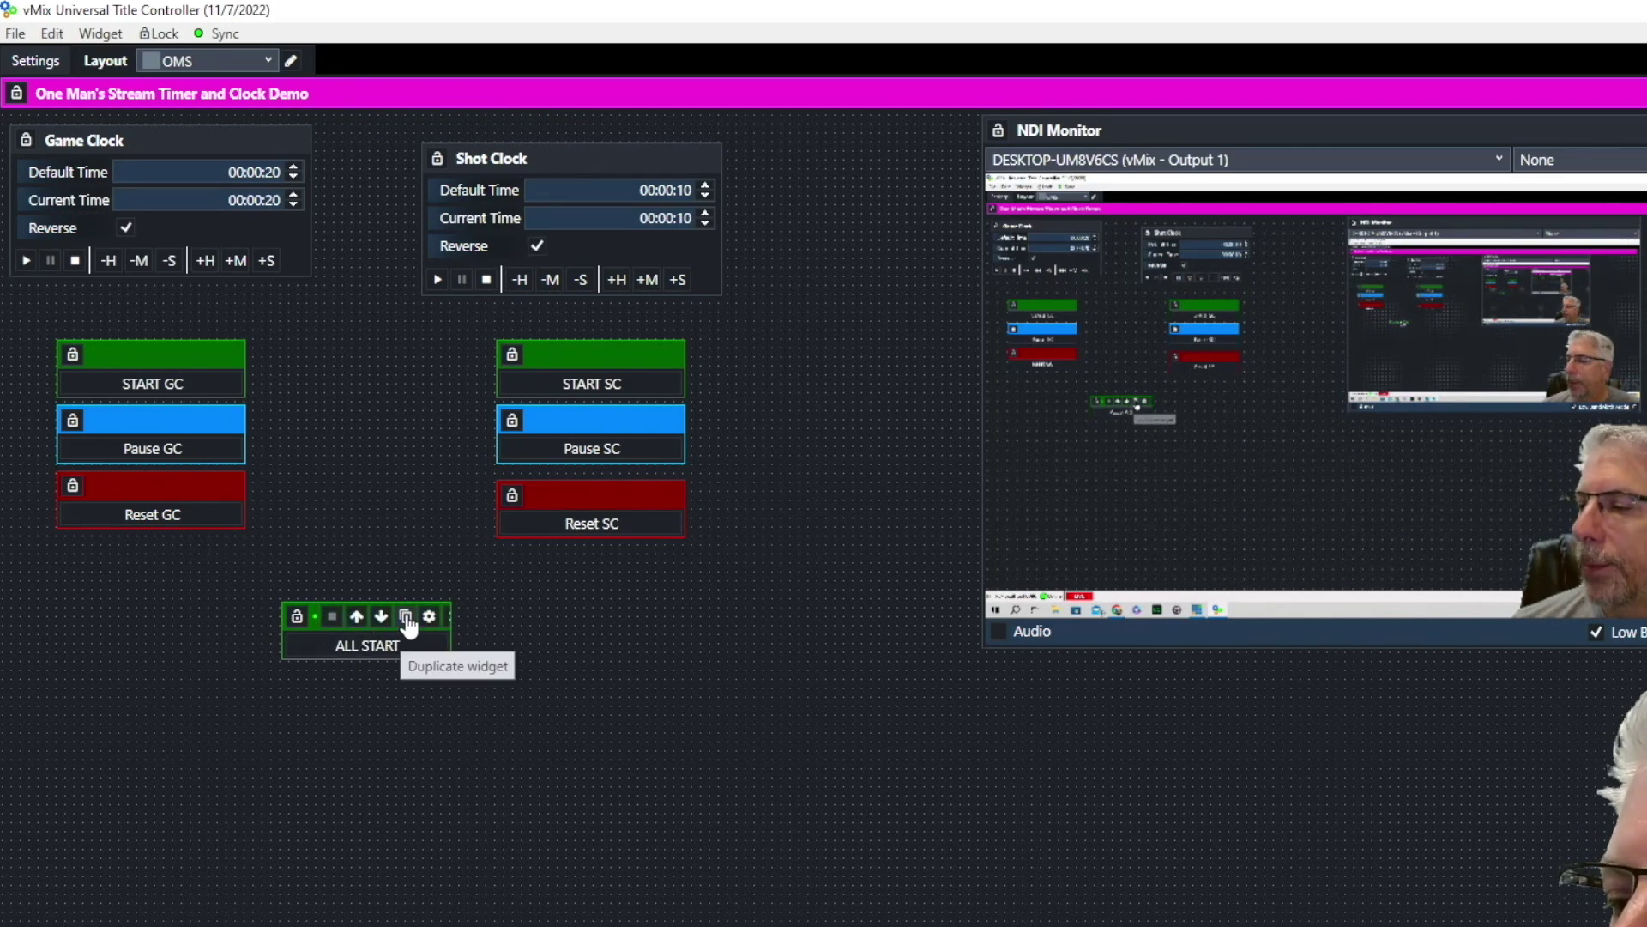
- Add a Button widget below ALL START, name it ALL PAUSE and set its color to Aqua
click(97, 33)
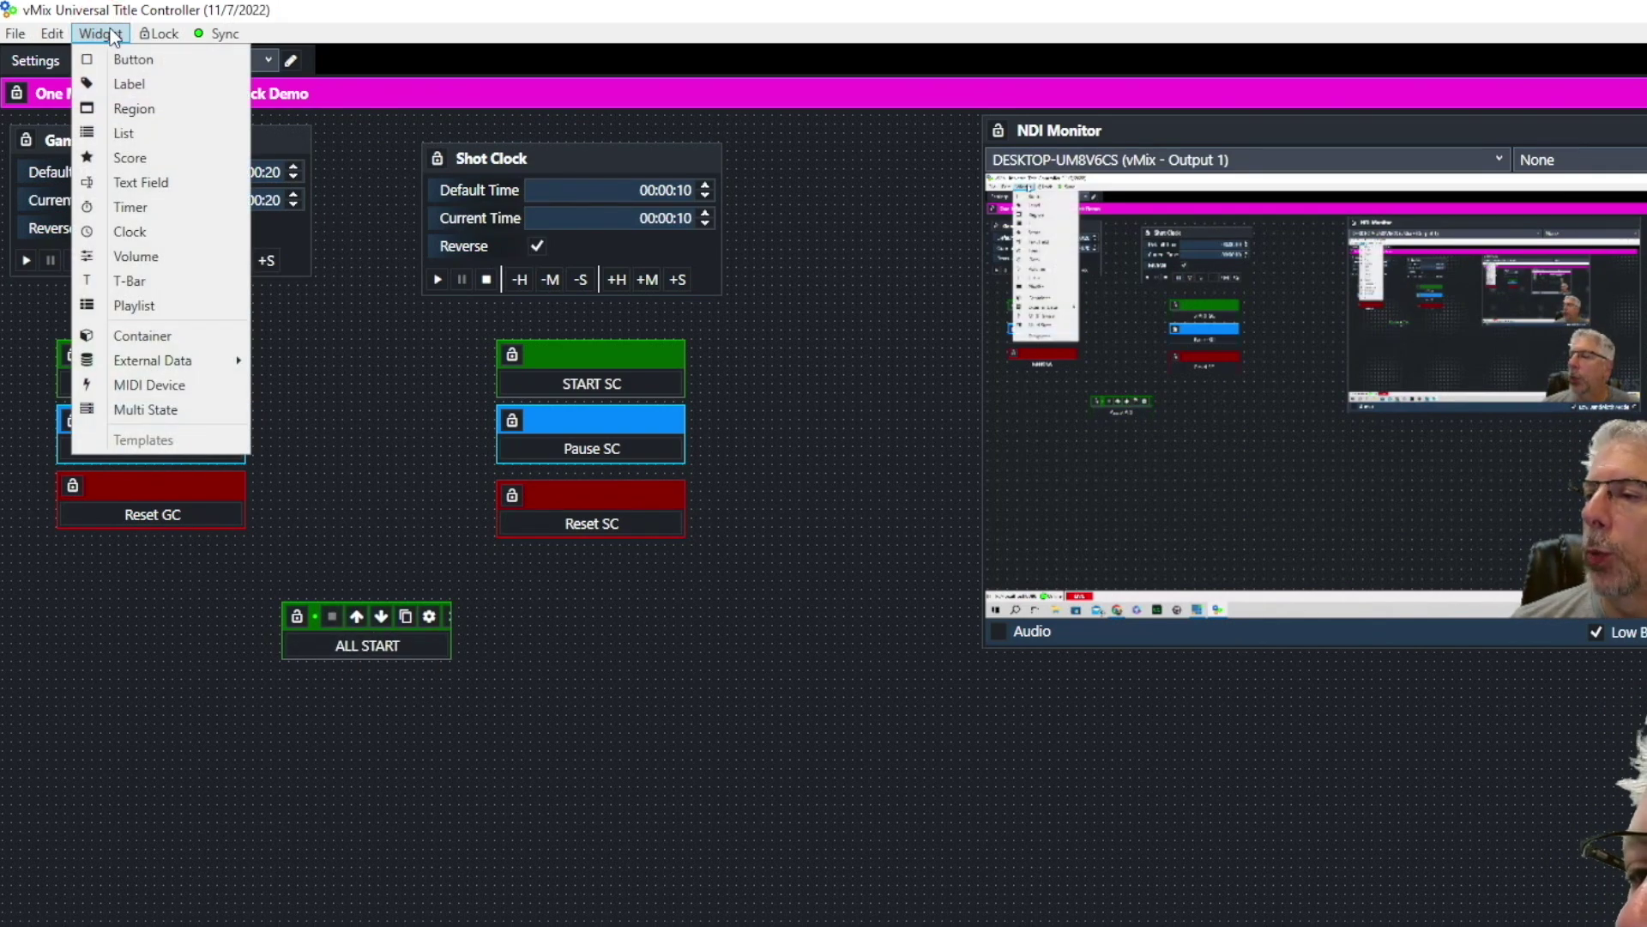
click(127, 61)
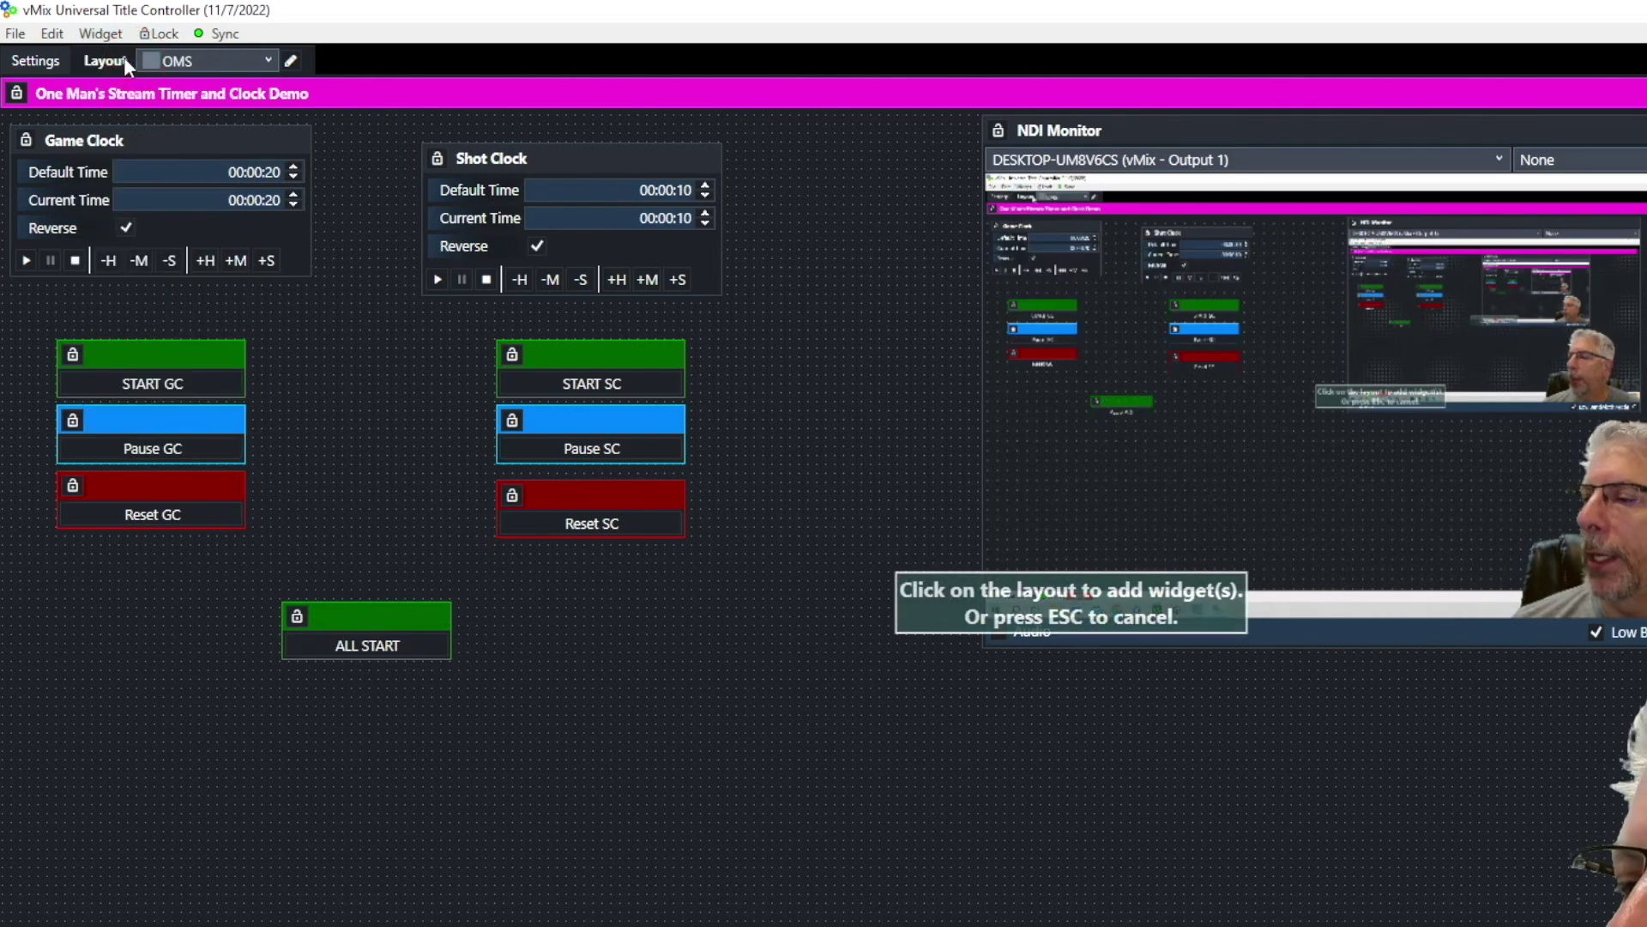
click(327, 740)
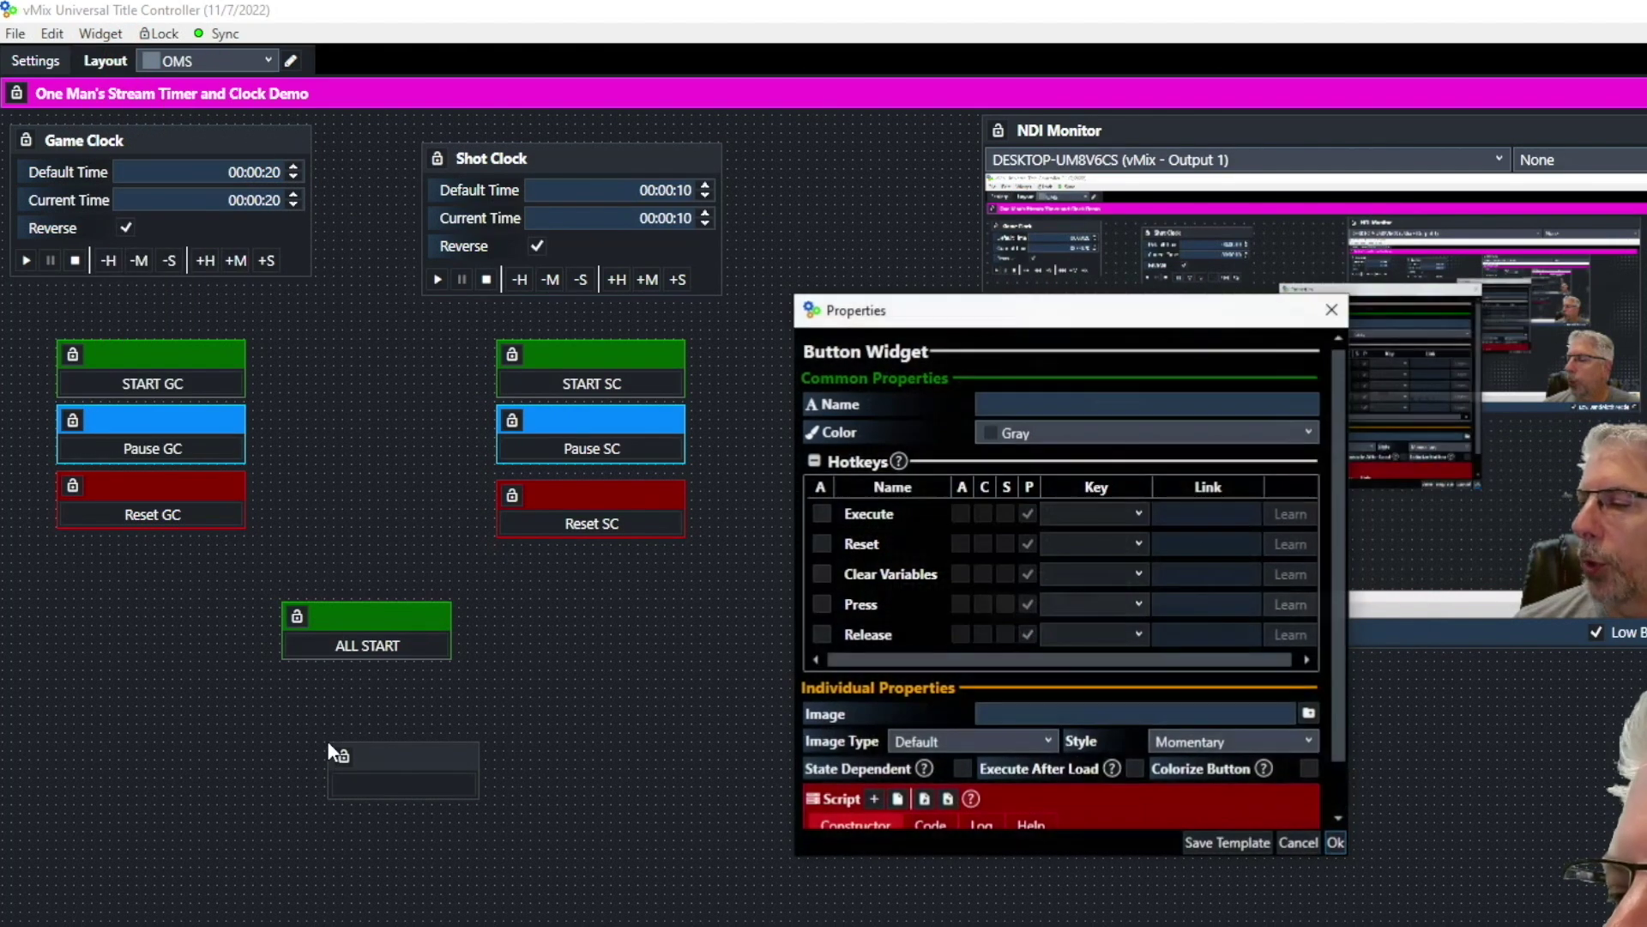
click(995, 403)
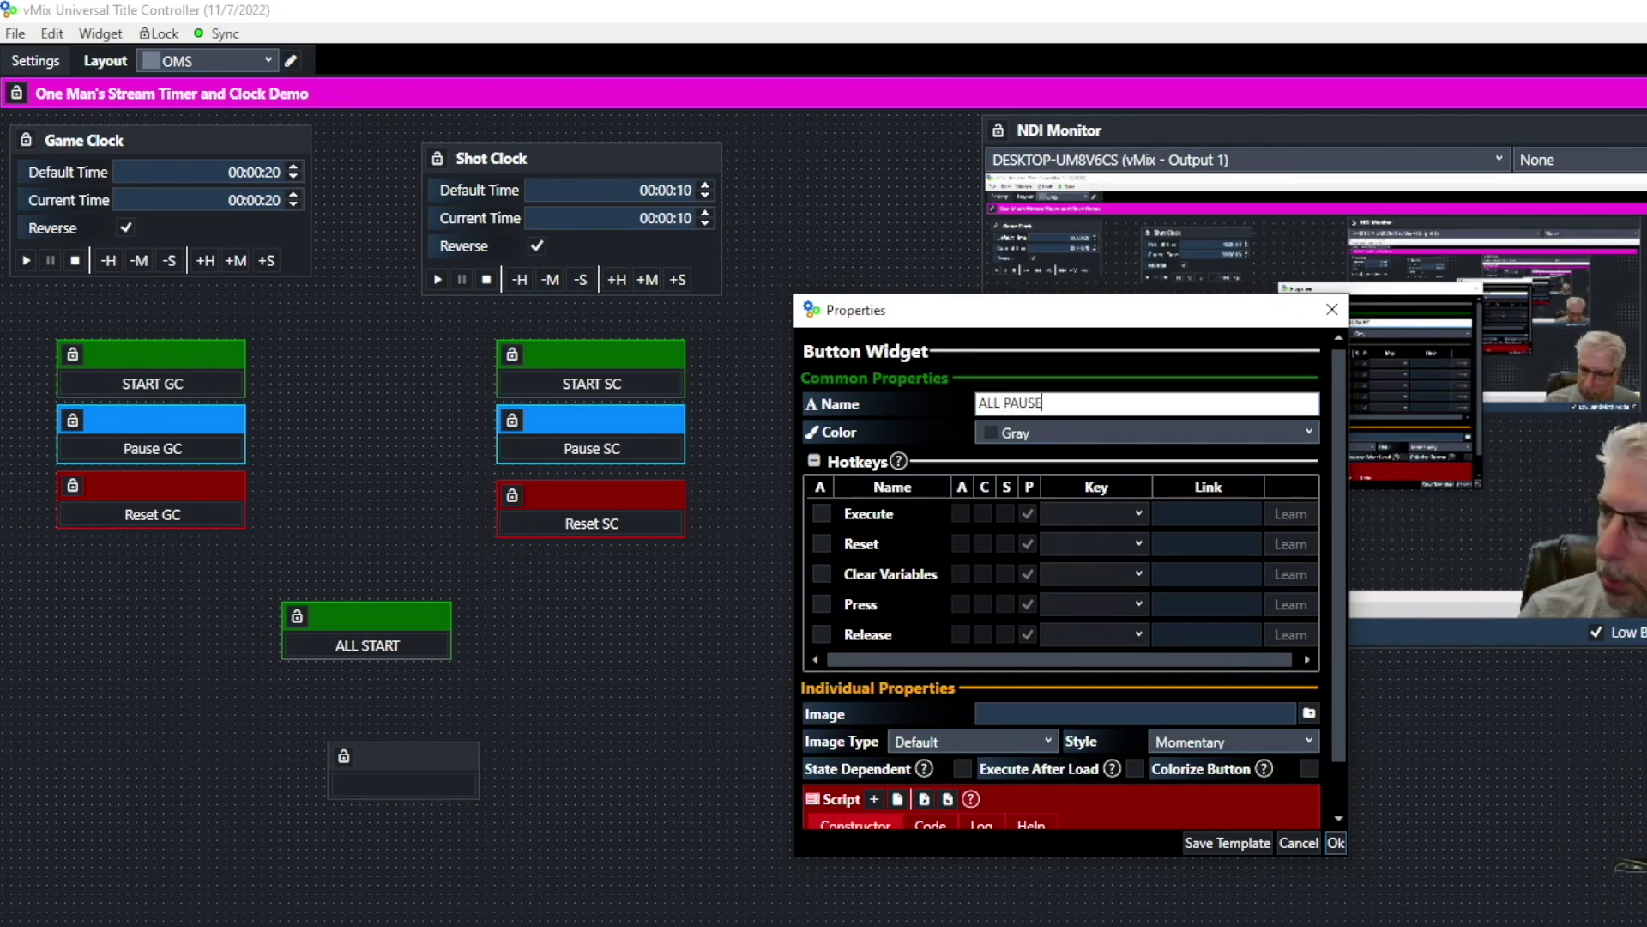
click(1310, 433)
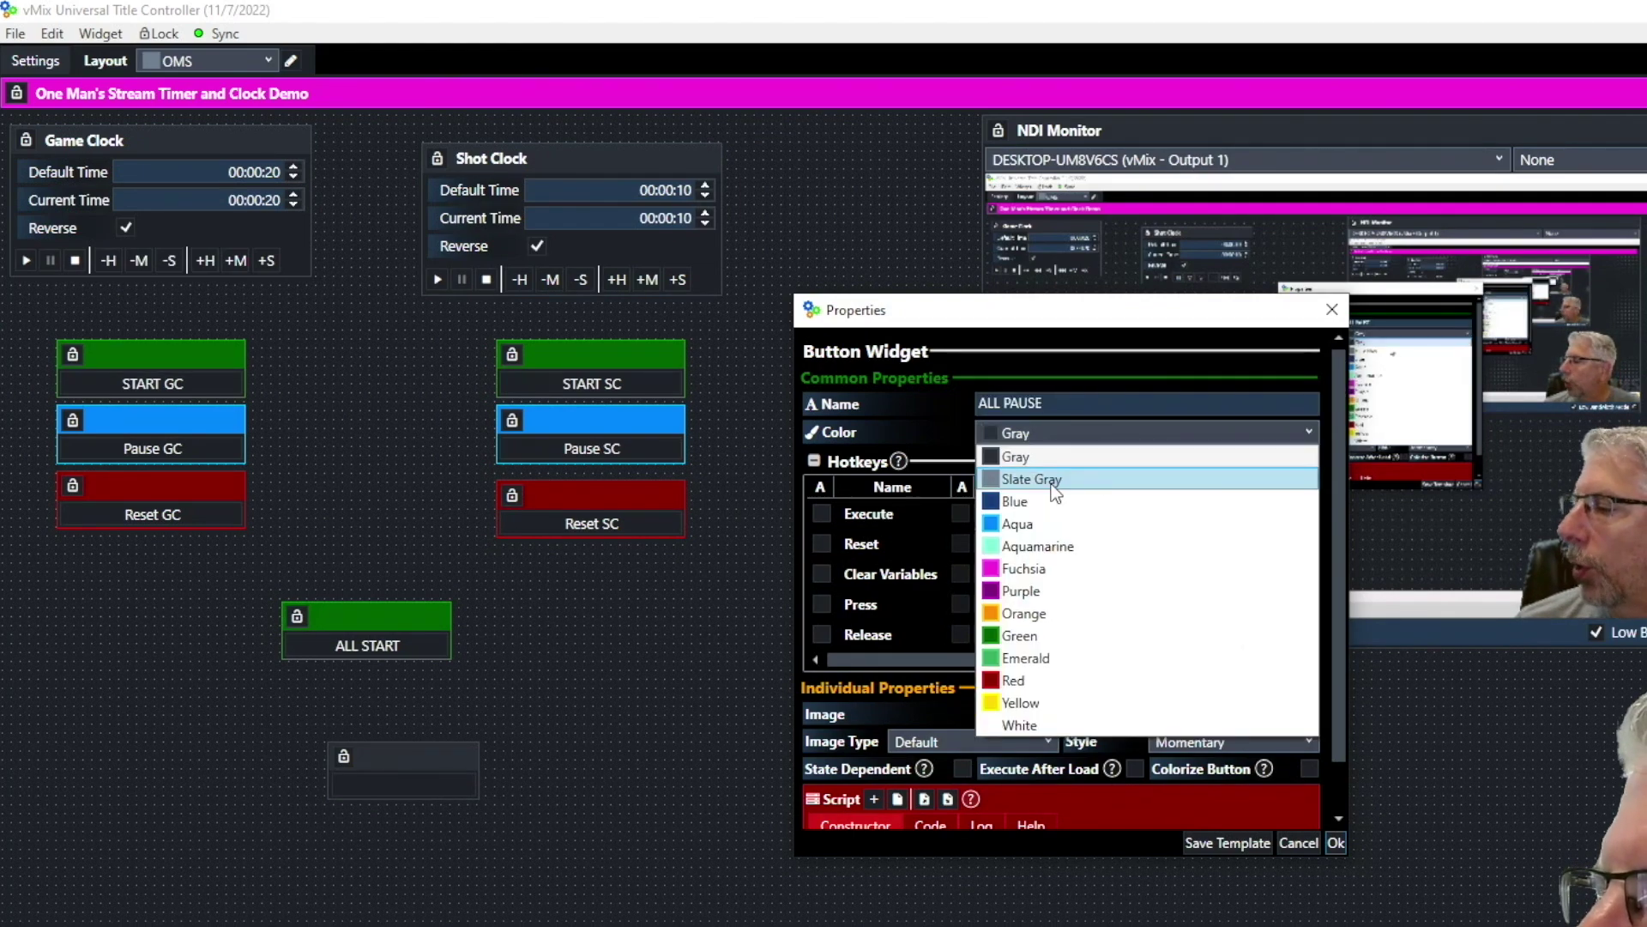
click(1027, 521)
- Add two script commands to the ALL PAUSE button and set the first to ExecLink with the link PauseGC
scroll(1079, 588, down, 1)
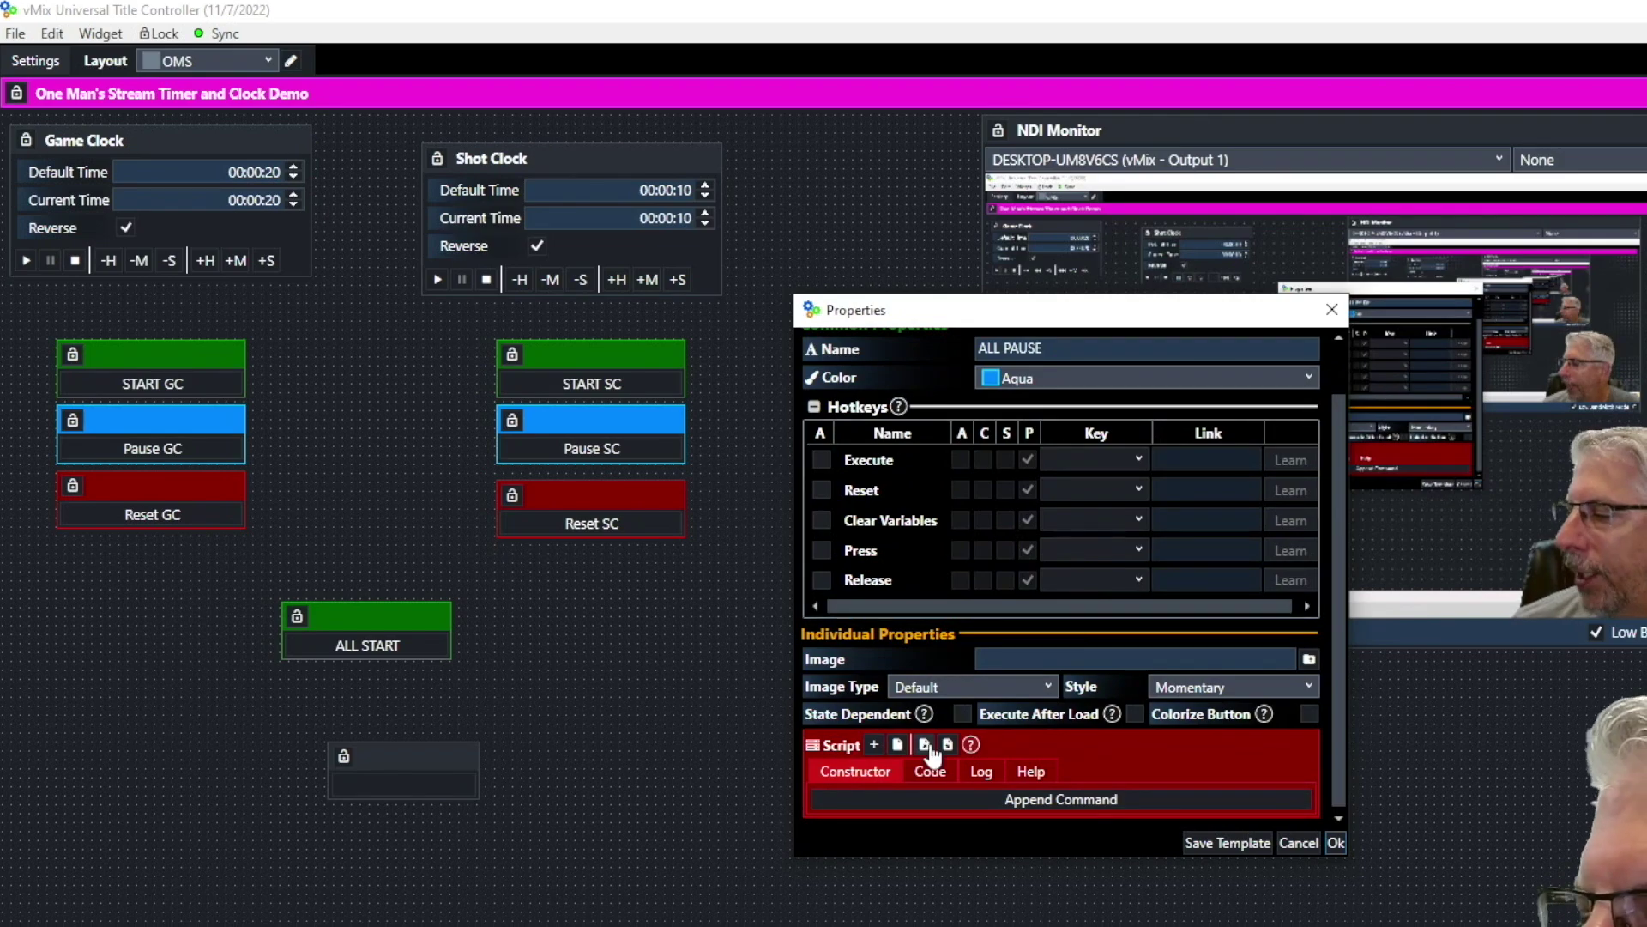
click(873, 743)
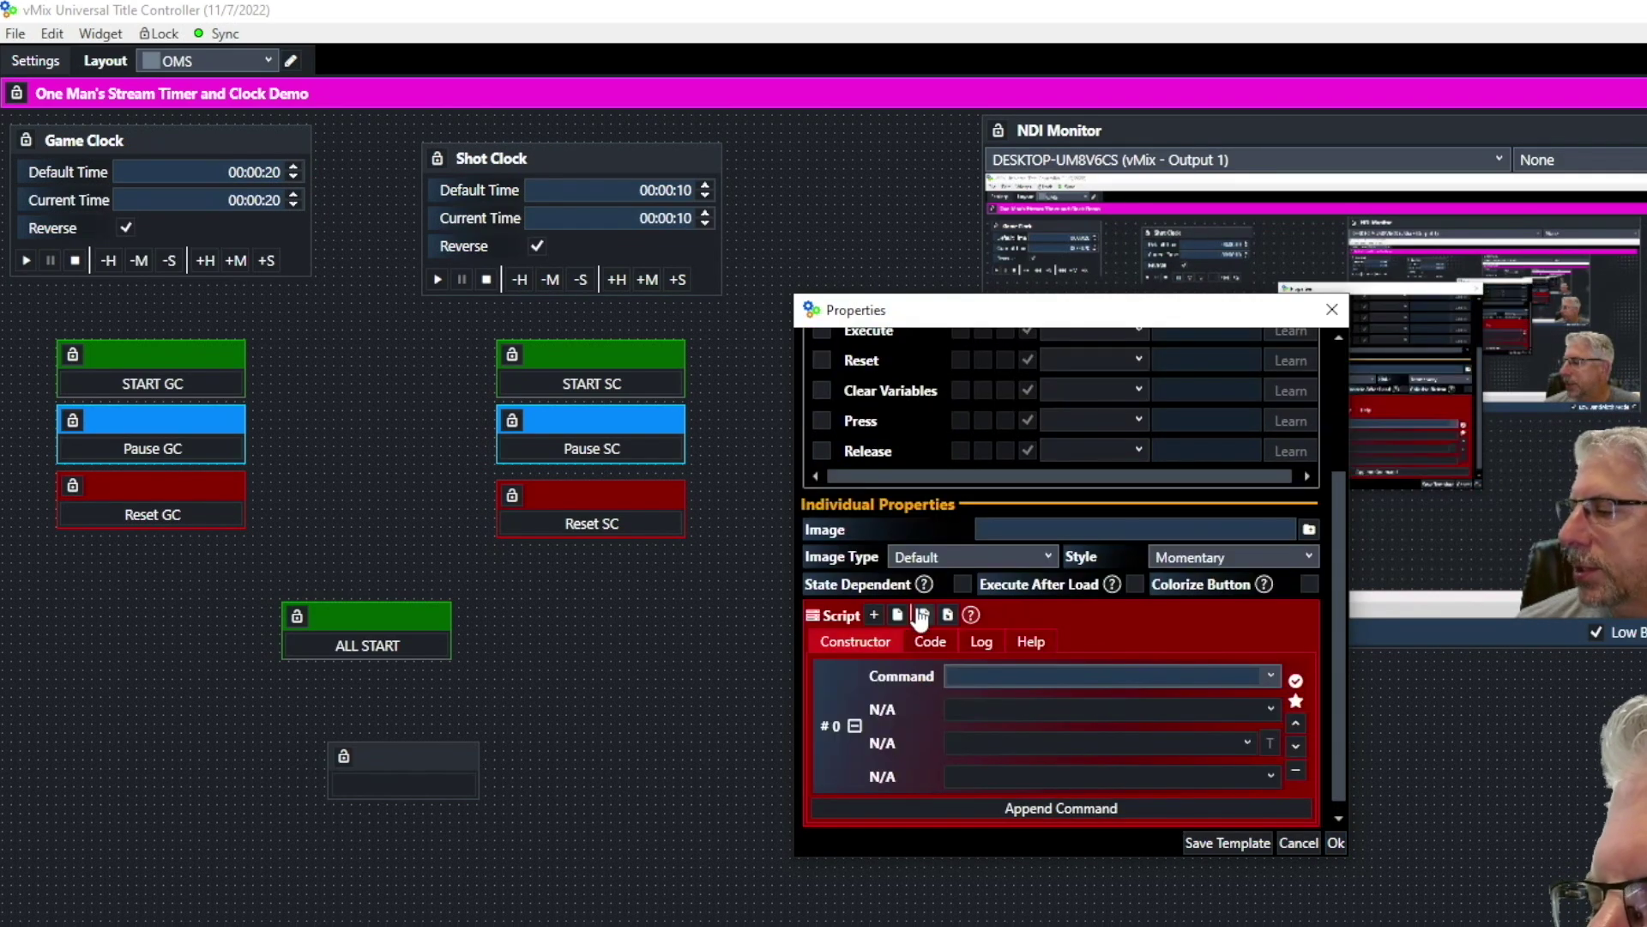
click(874, 615)
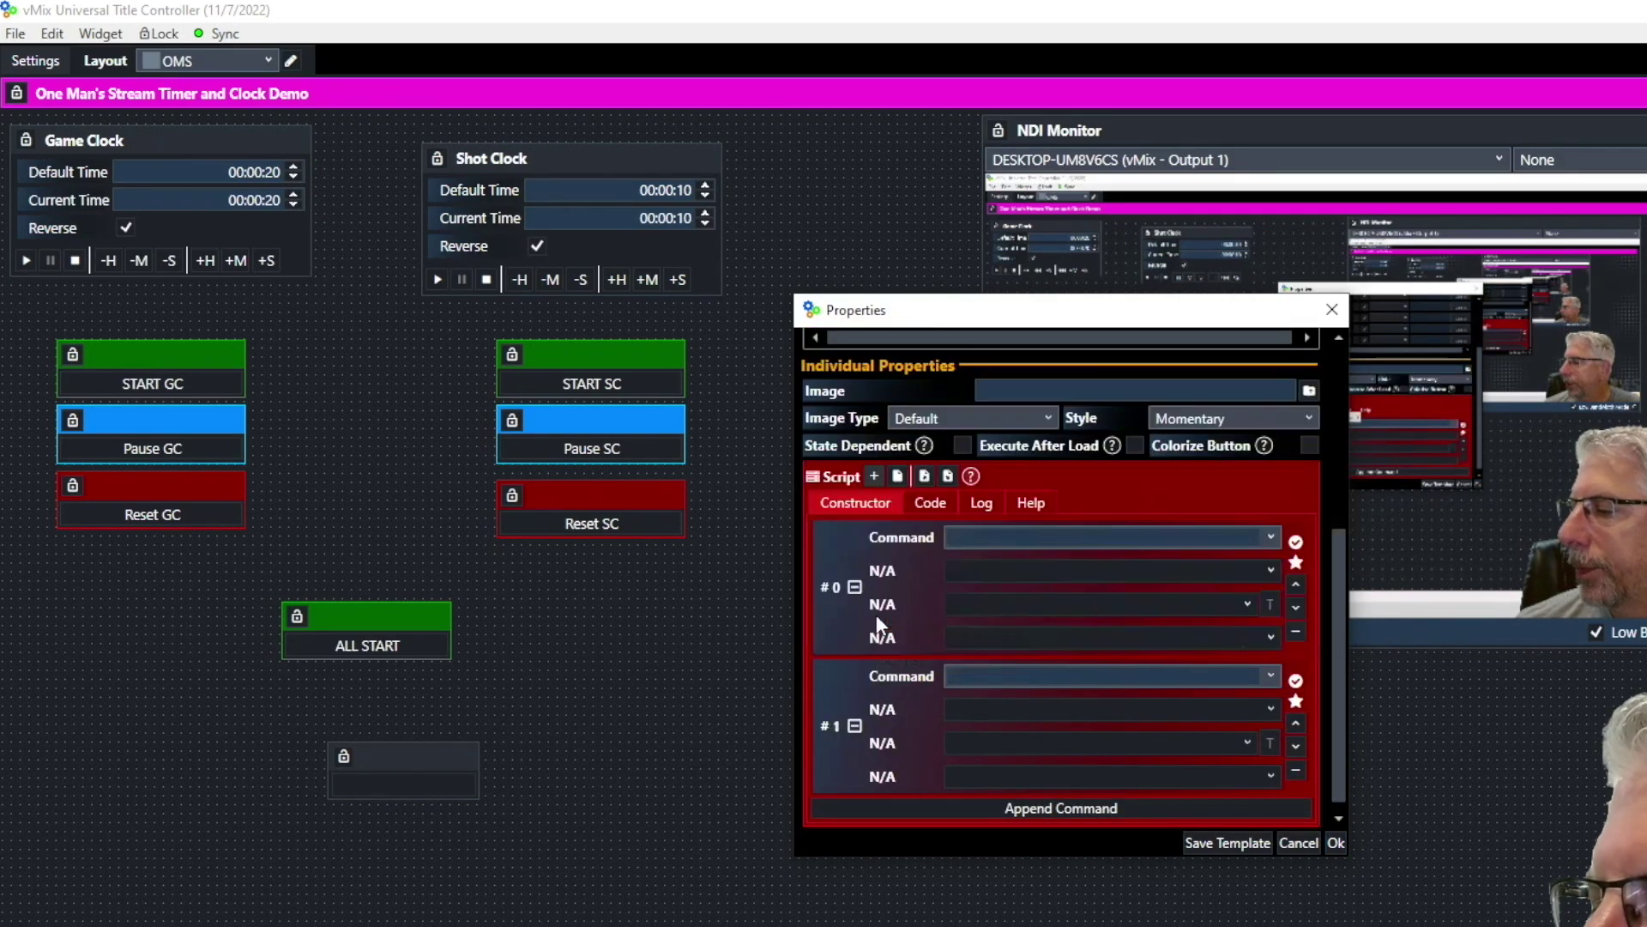
click(979, 538)
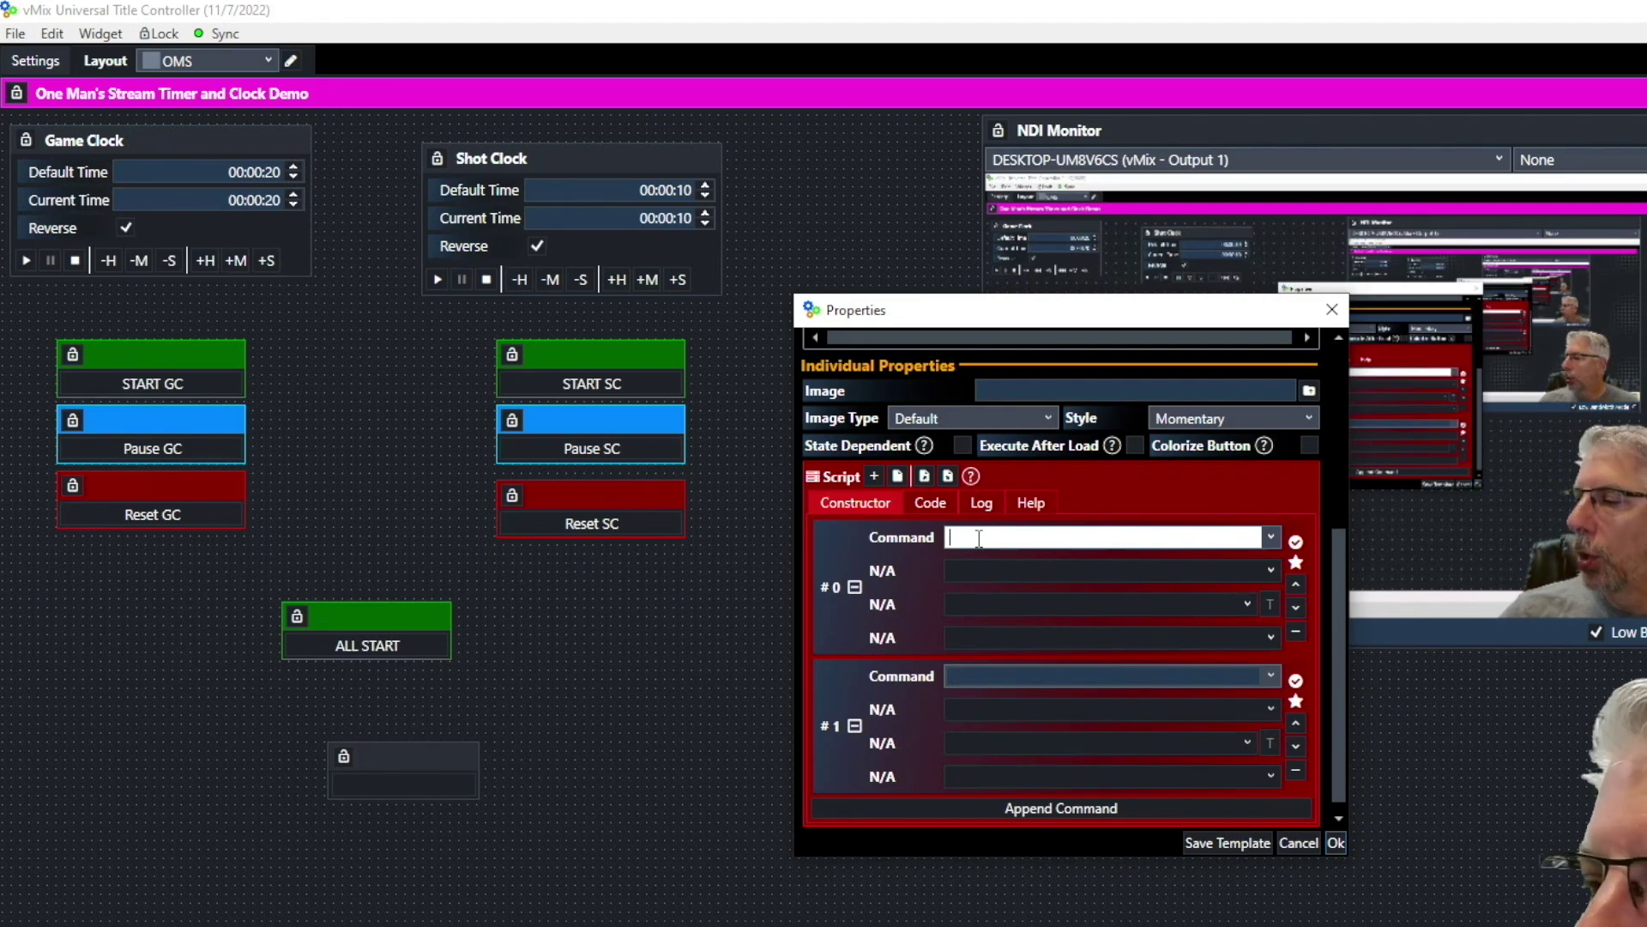
click(1271, 537)
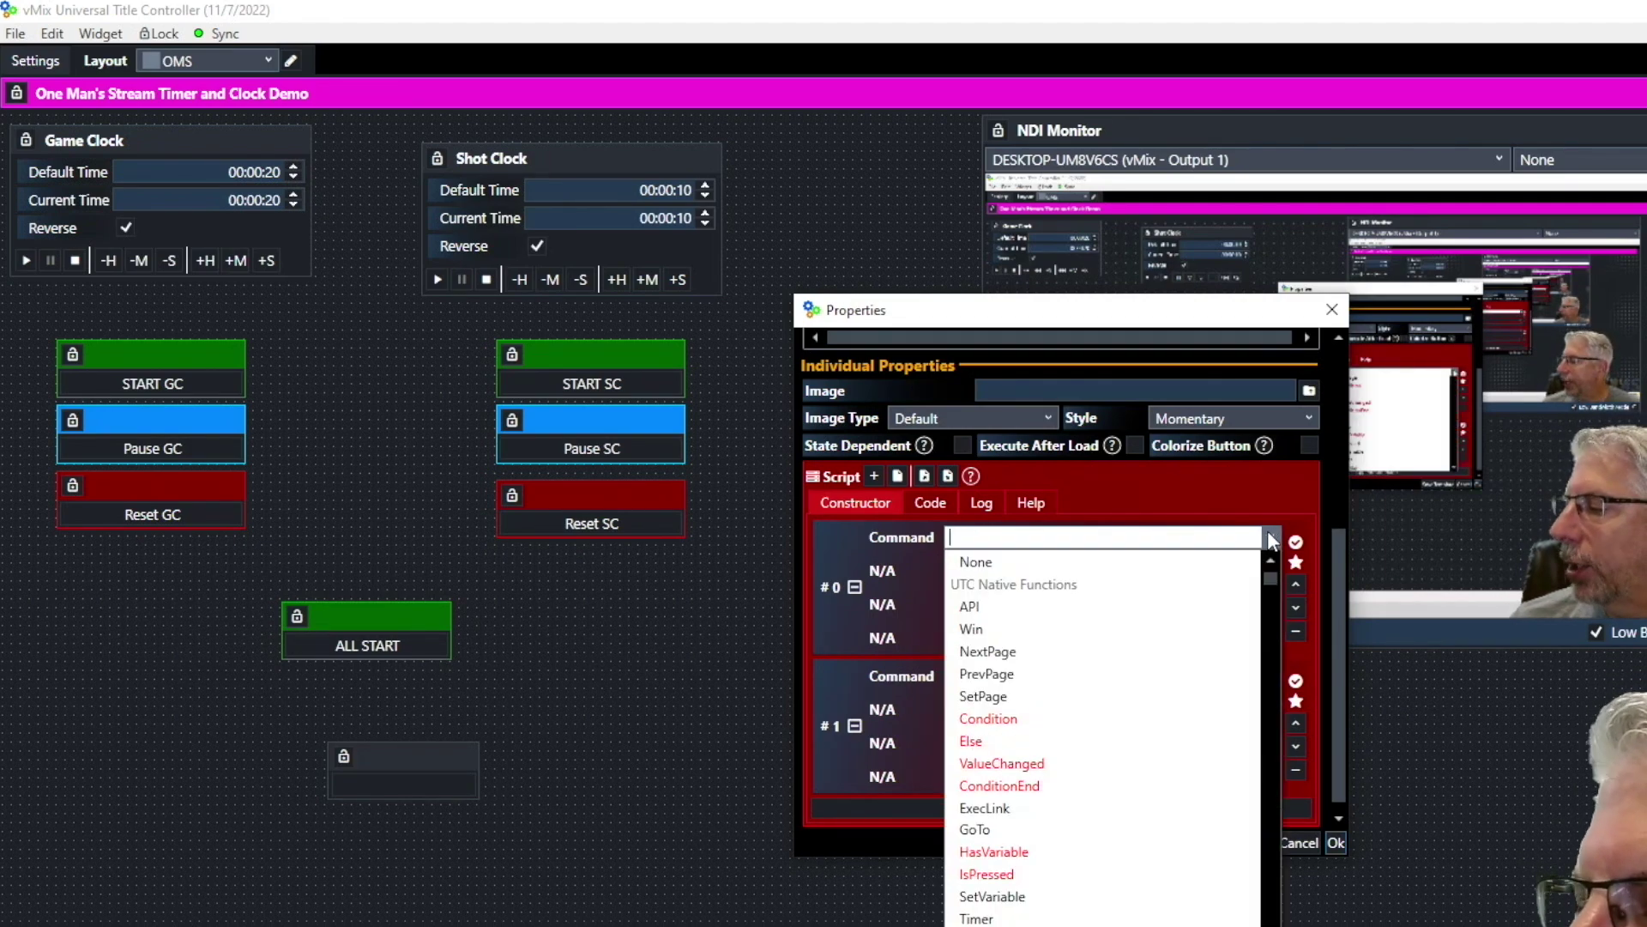
click(1032, 810)
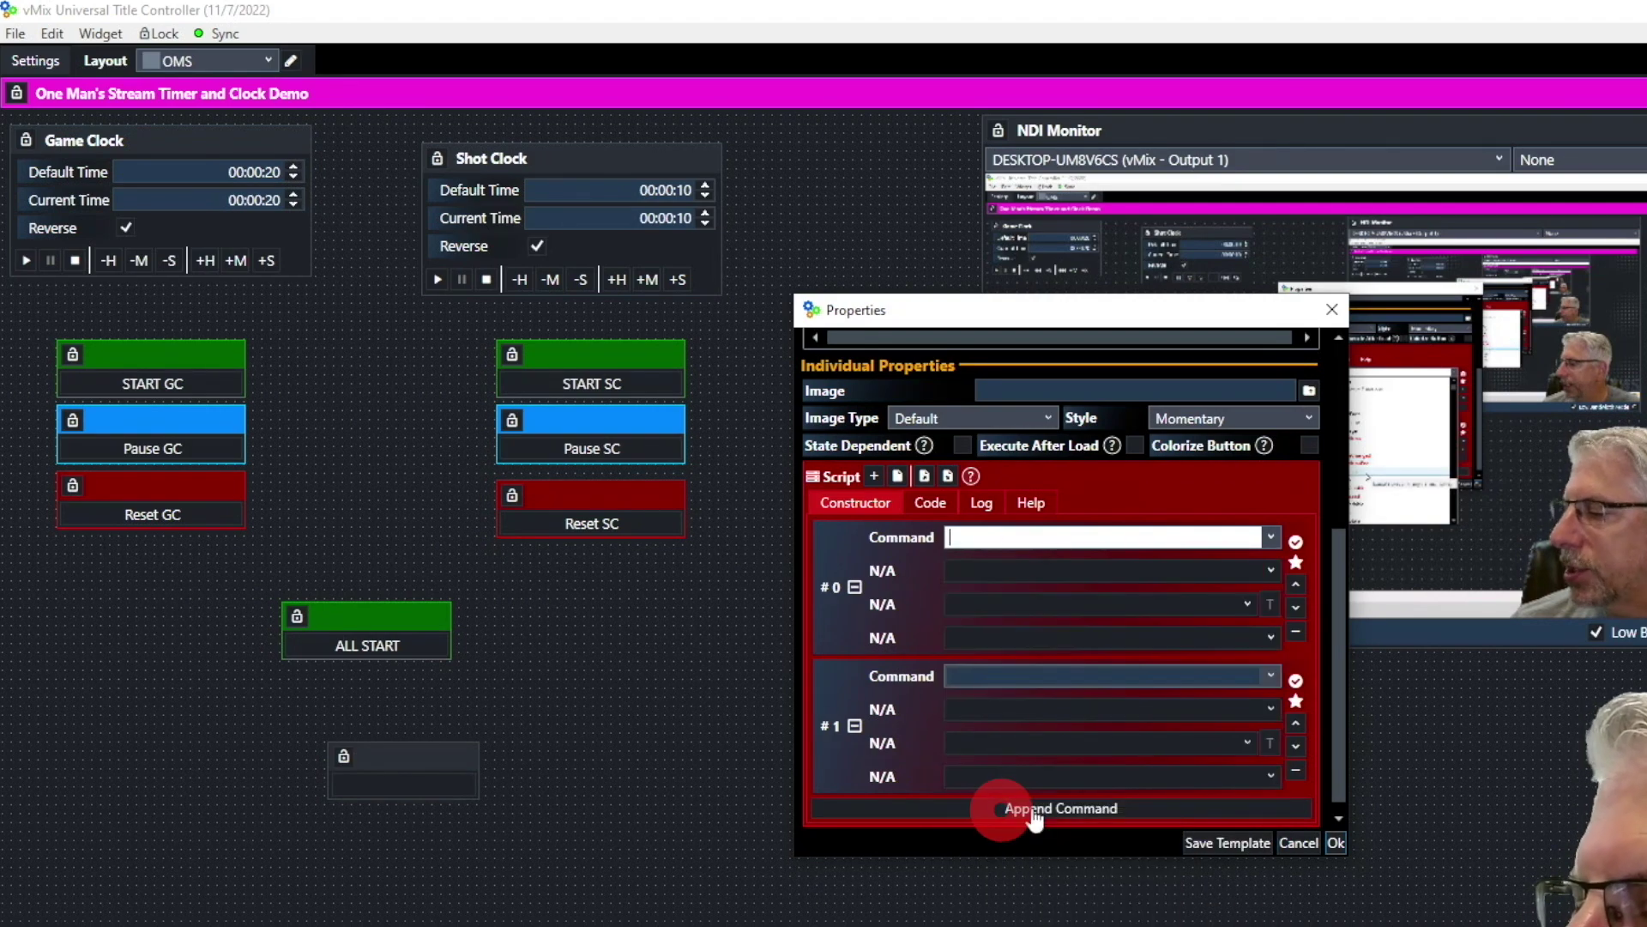
click(977, 638)
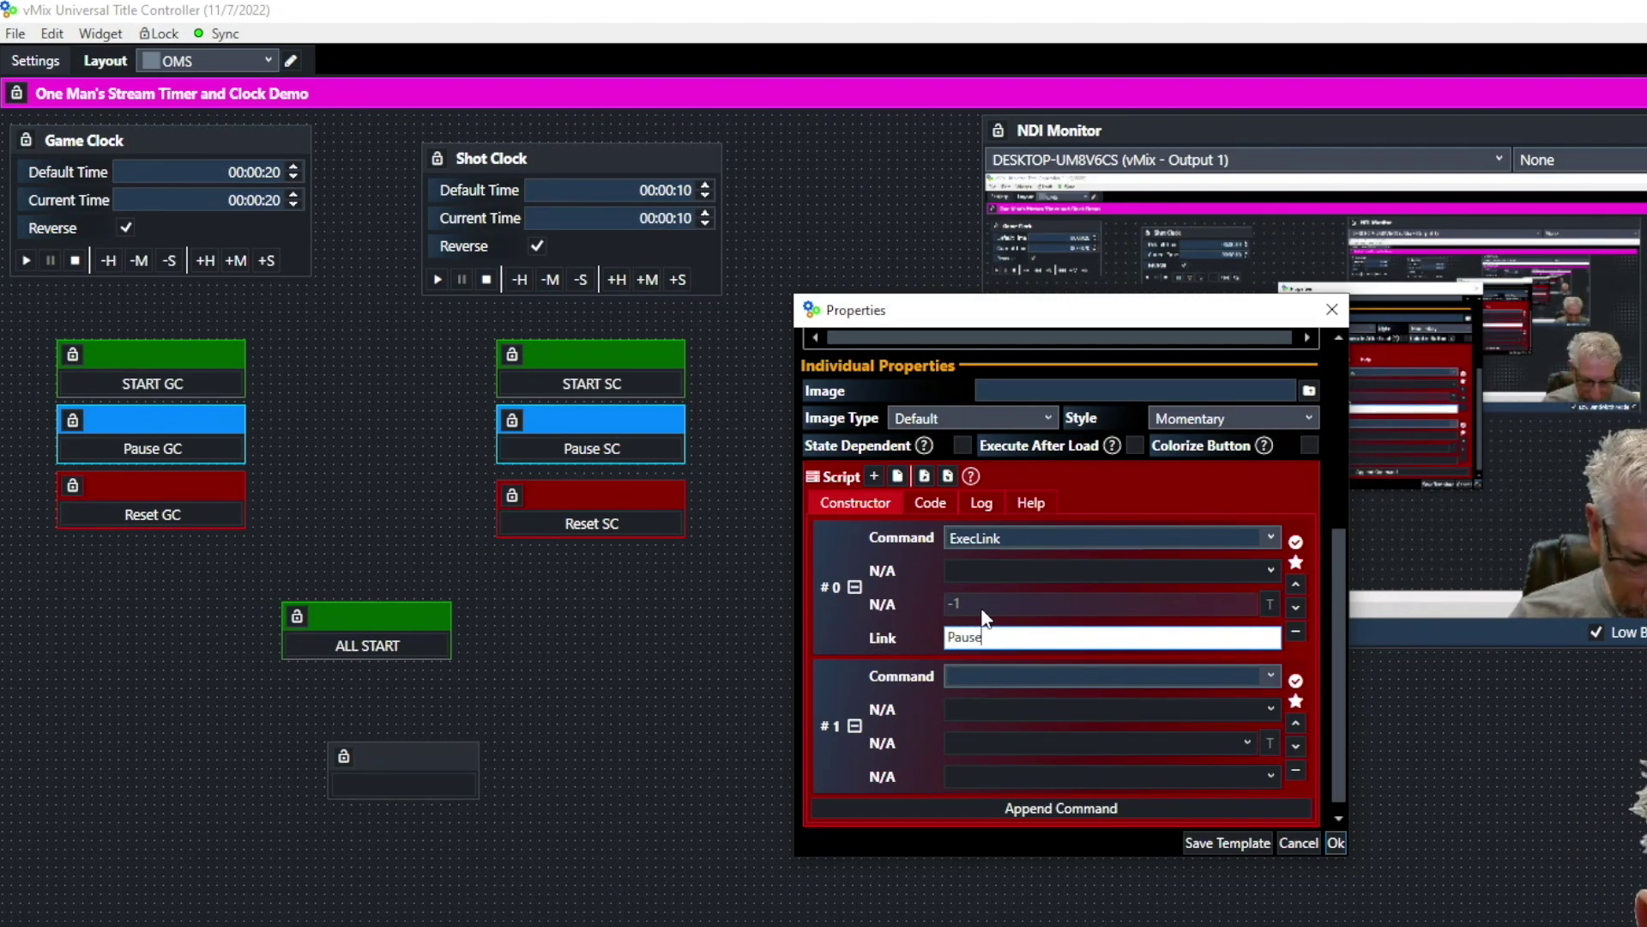
text(PauseGC)
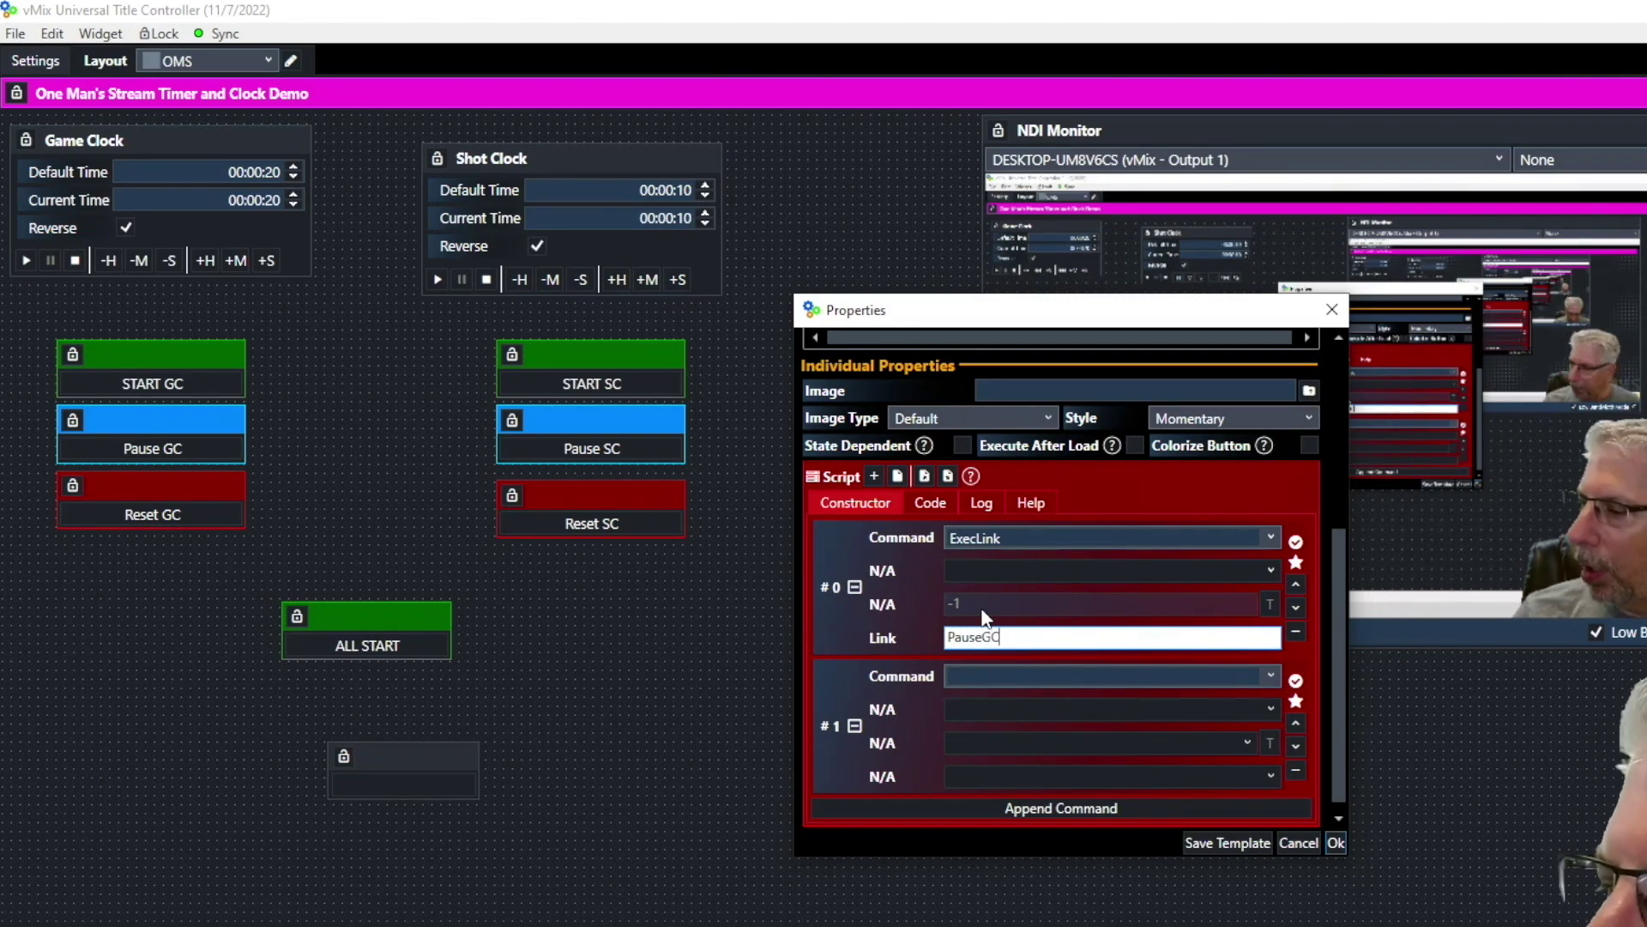
- Set the second script command of the ALL PAUSE button to ExecLink with the link PauseSC and apply the properties
click(1272, 678)
scroll(1169, 806, down, 5)
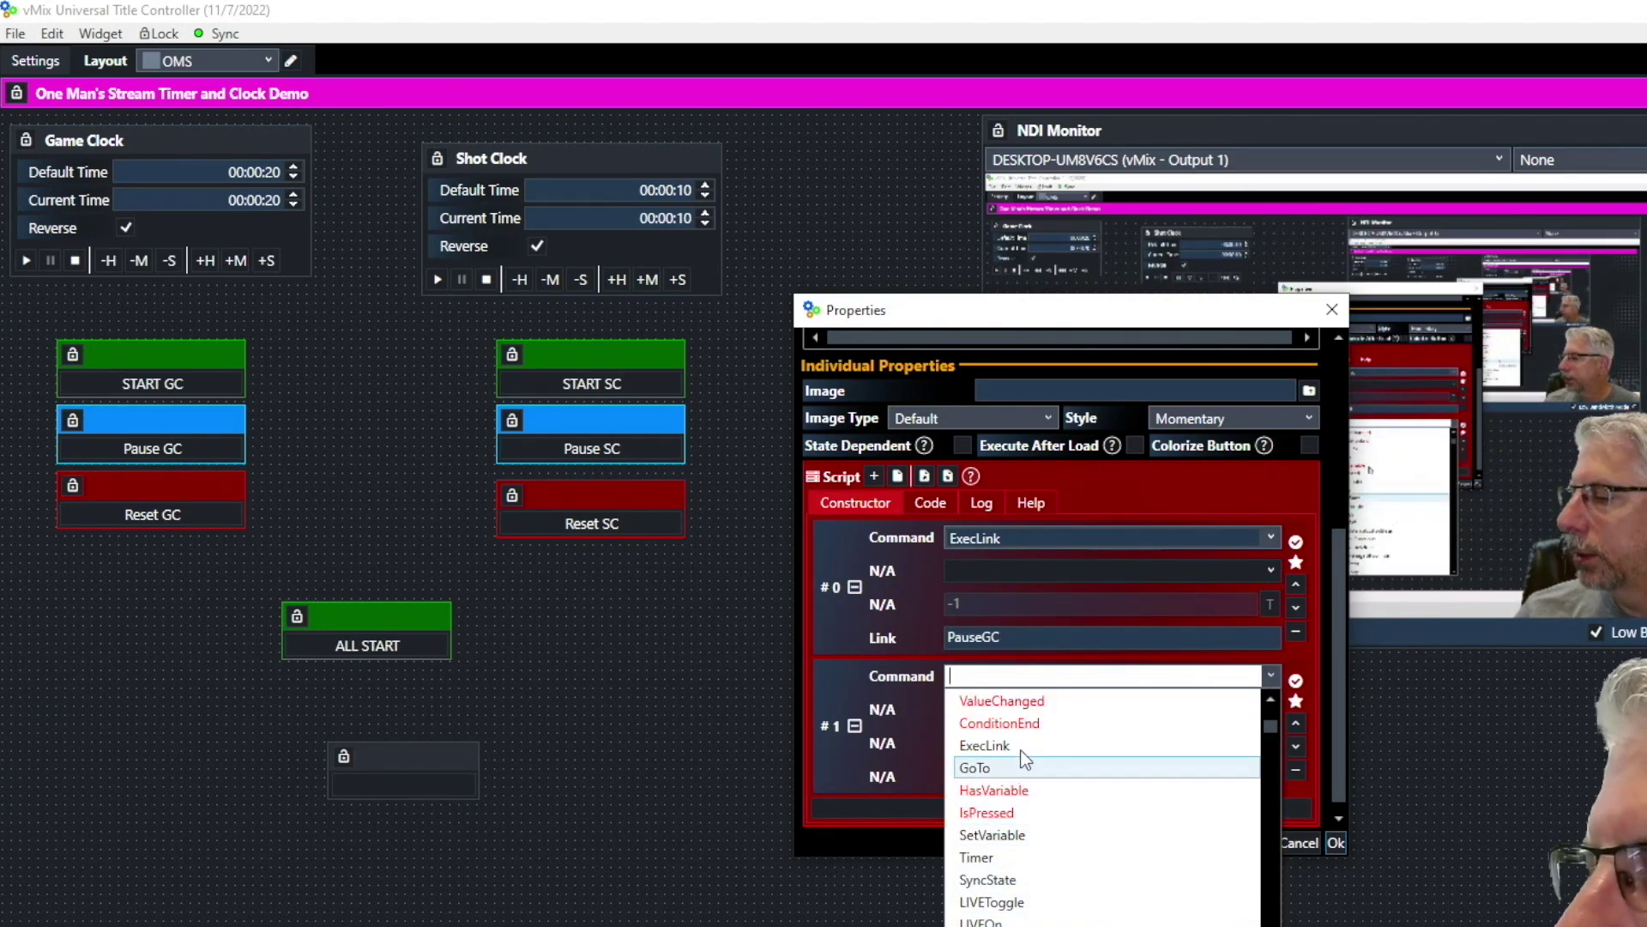
click(995, 745)
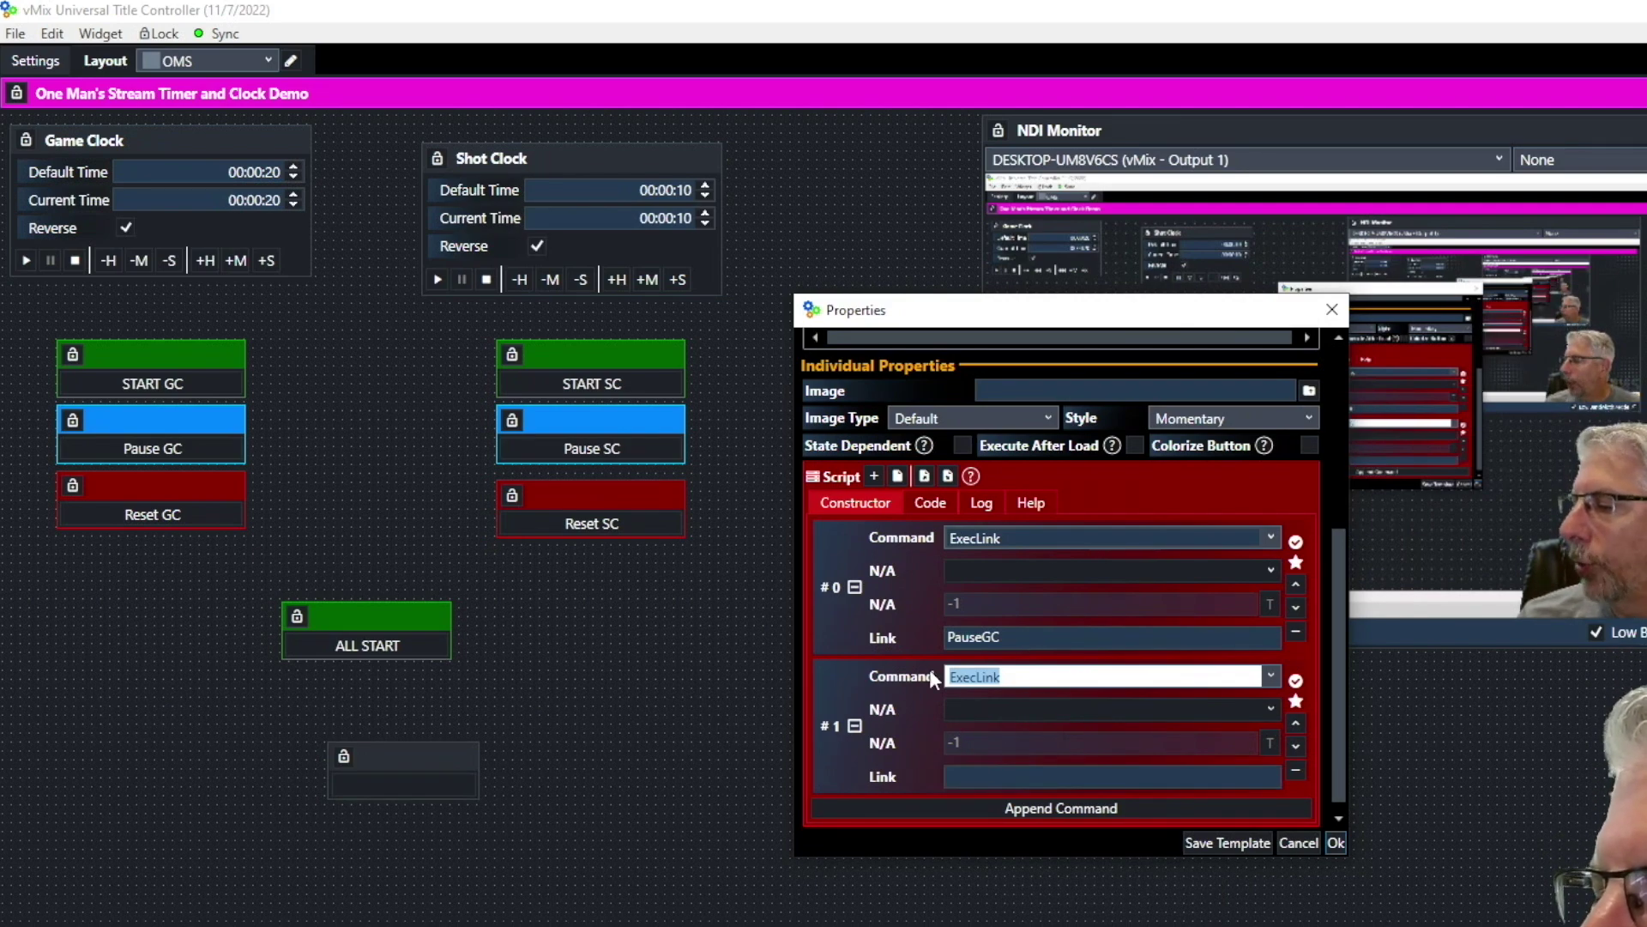
click(984, 777)
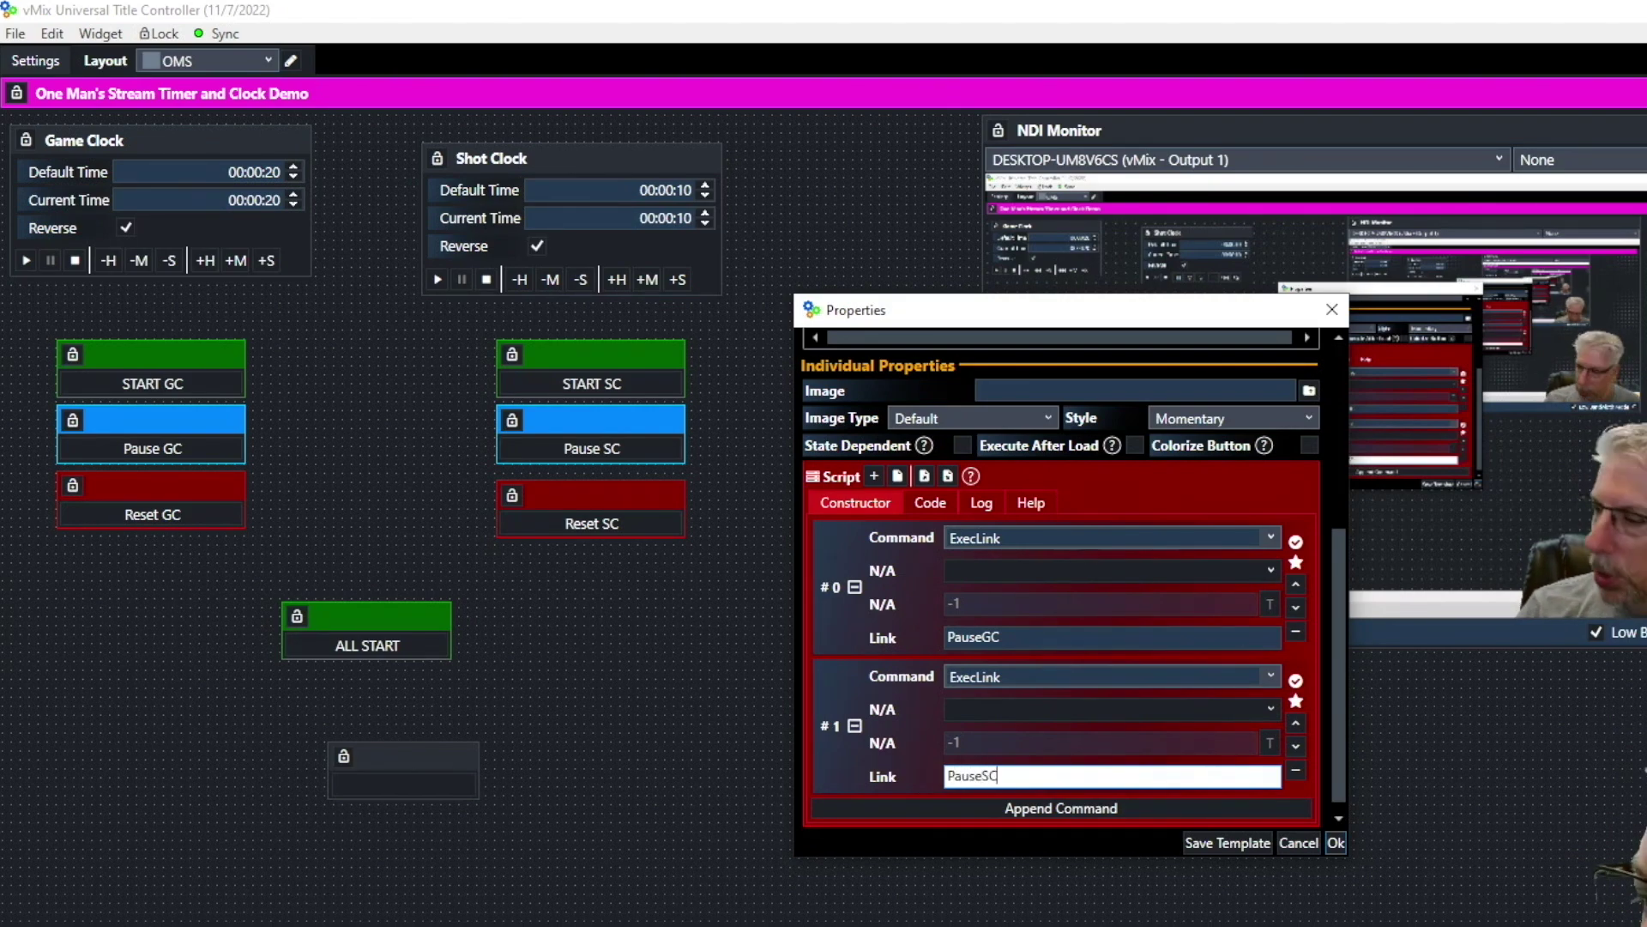
click(1337, 843)
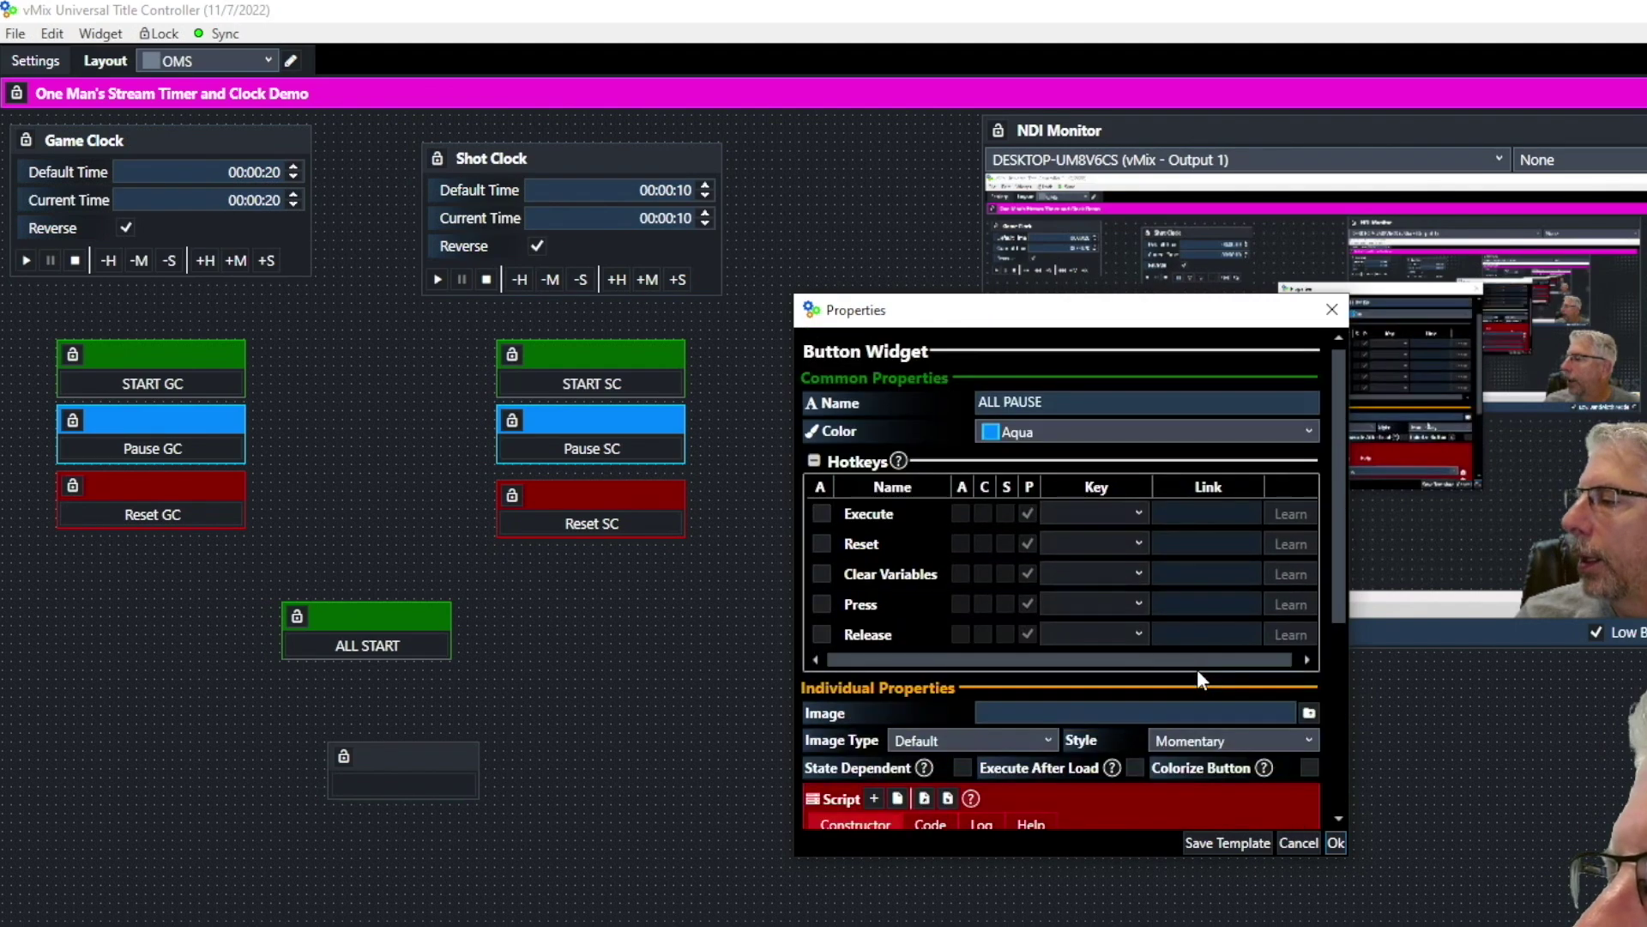
click(1336, 845)
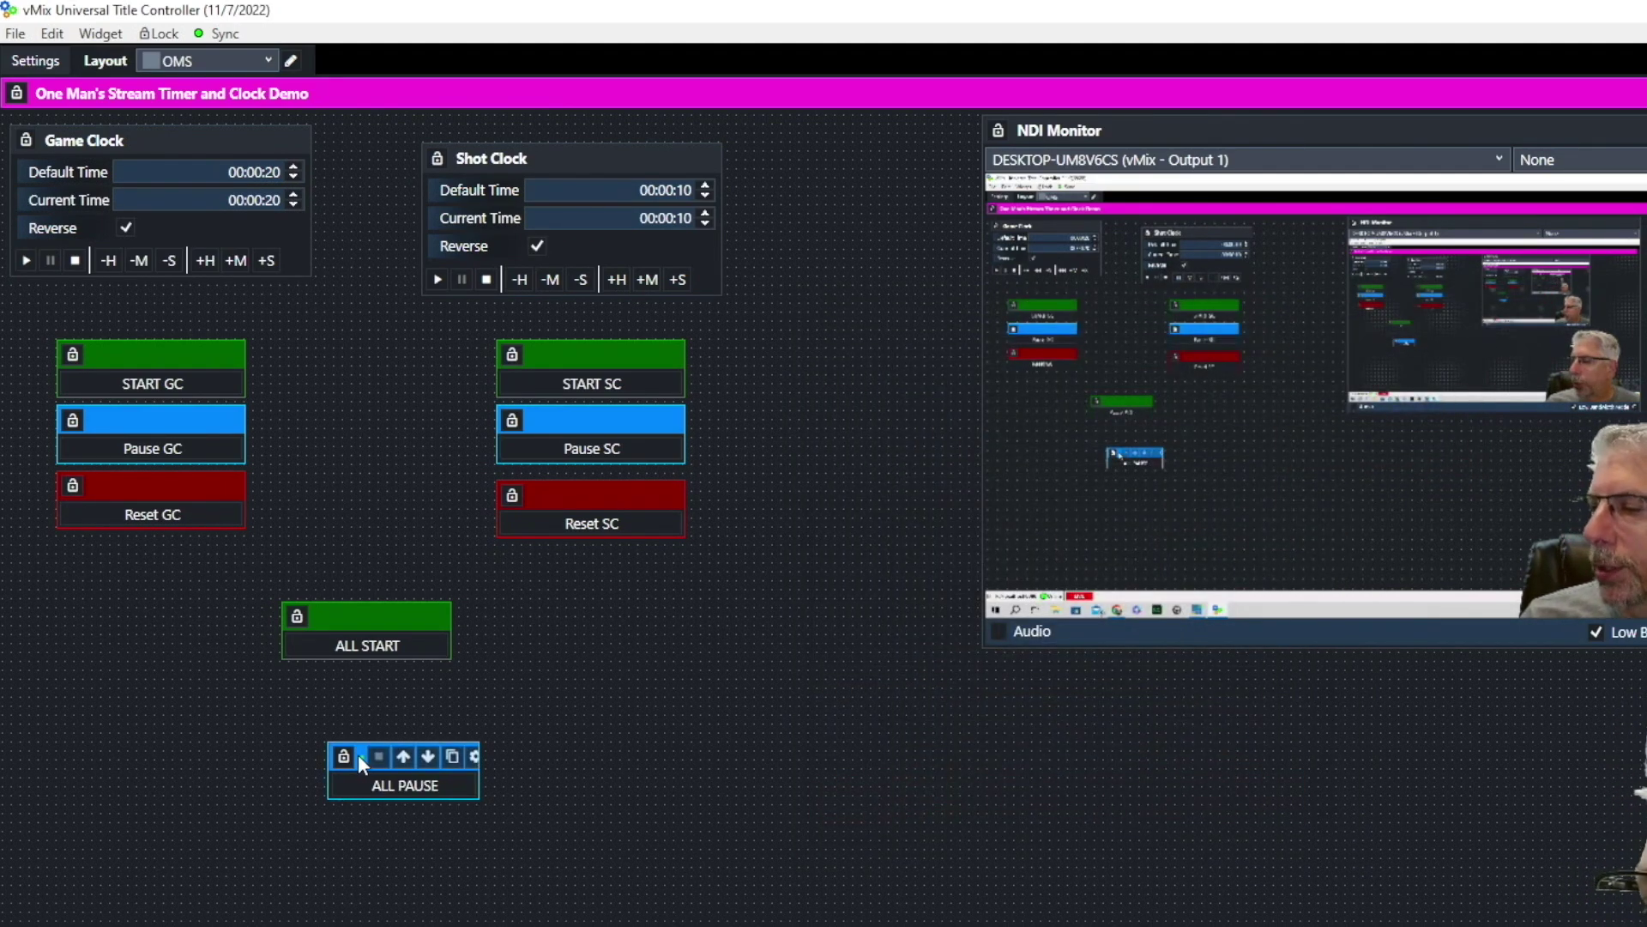
- Move the ALL PAUSE button directly beneath ALL START and match its width to that button
drag(360, 755, 316, 685)
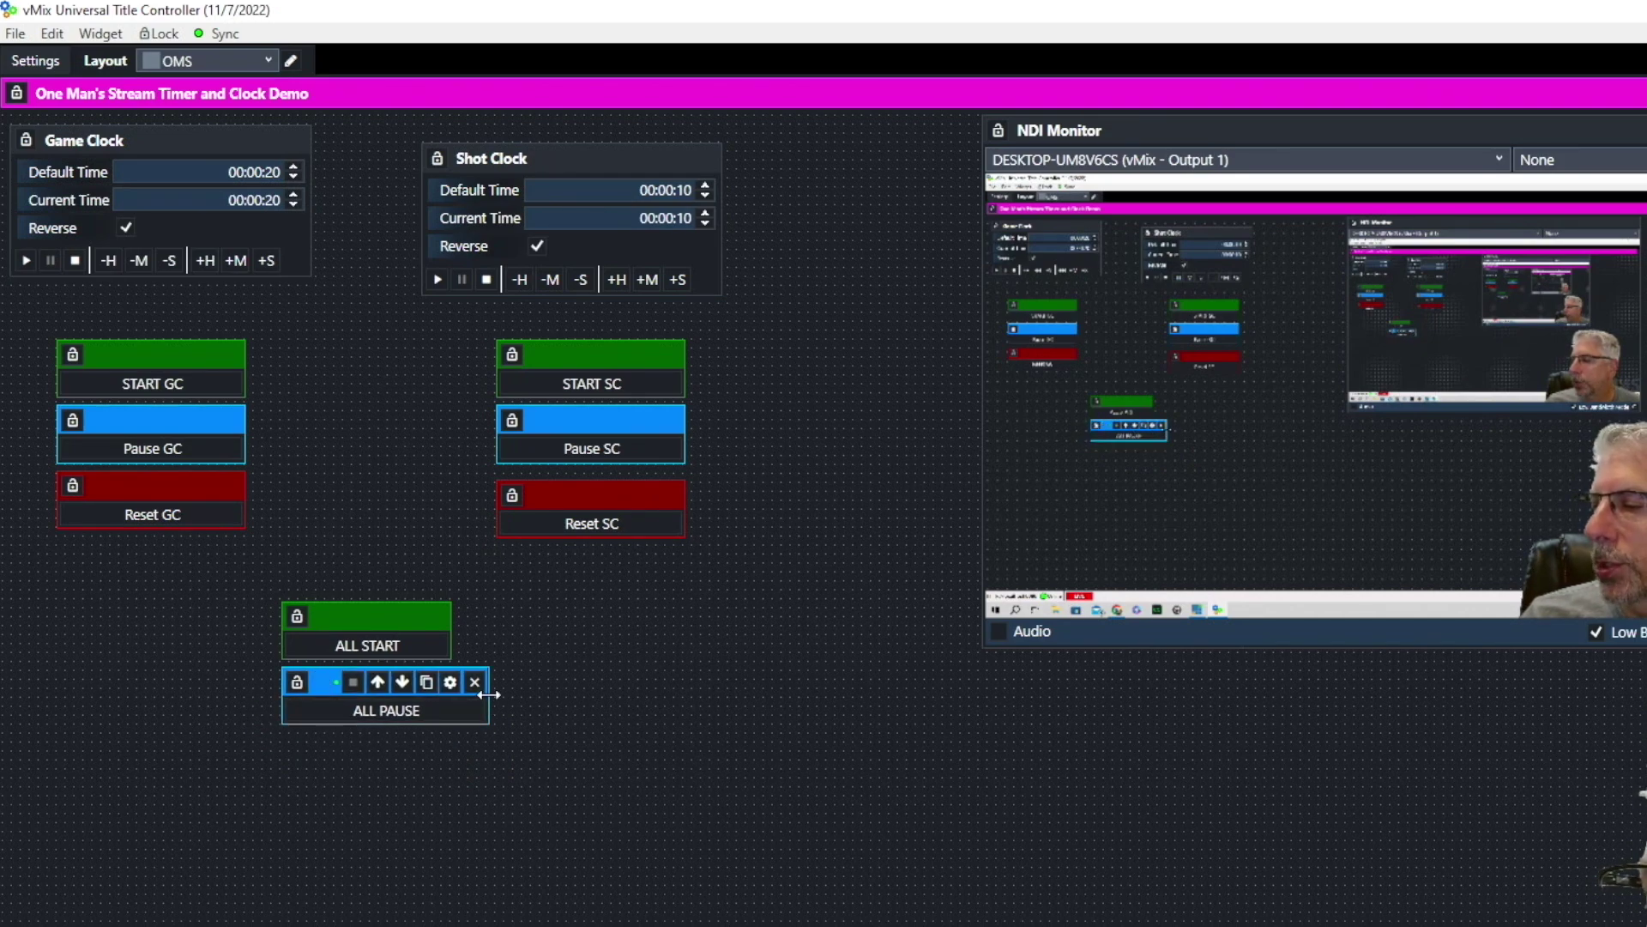
drag(489, 693, 458, 689)
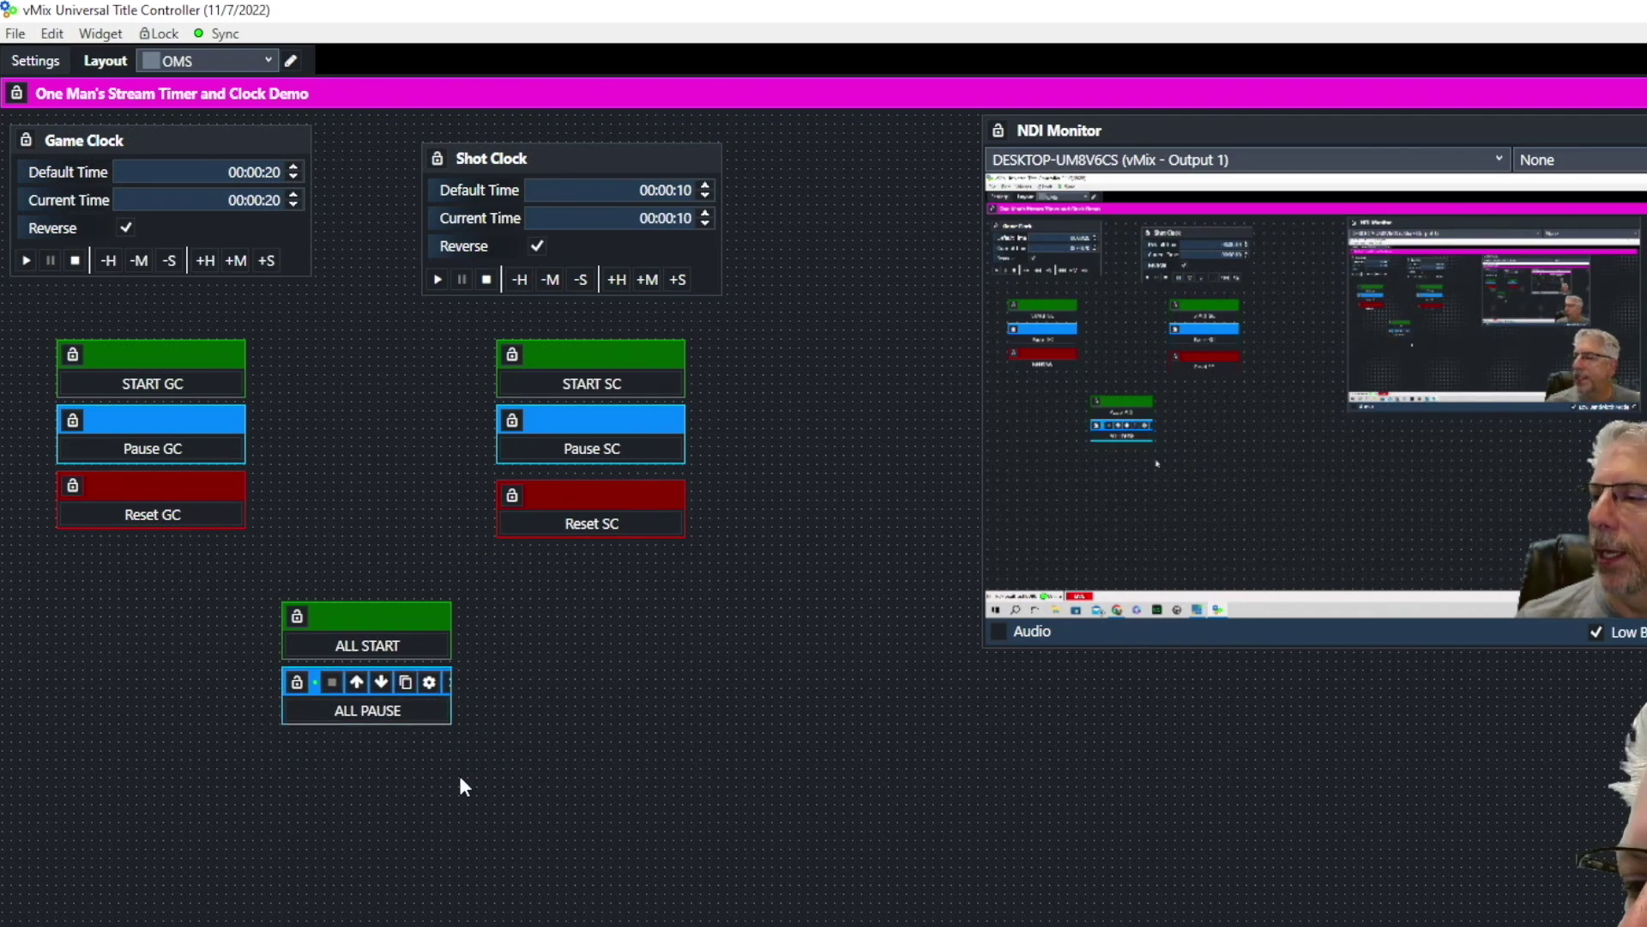
- Add a Button widget below ALL PAUSE, name it ALL RESET and set its color to Red
click(101, 34)
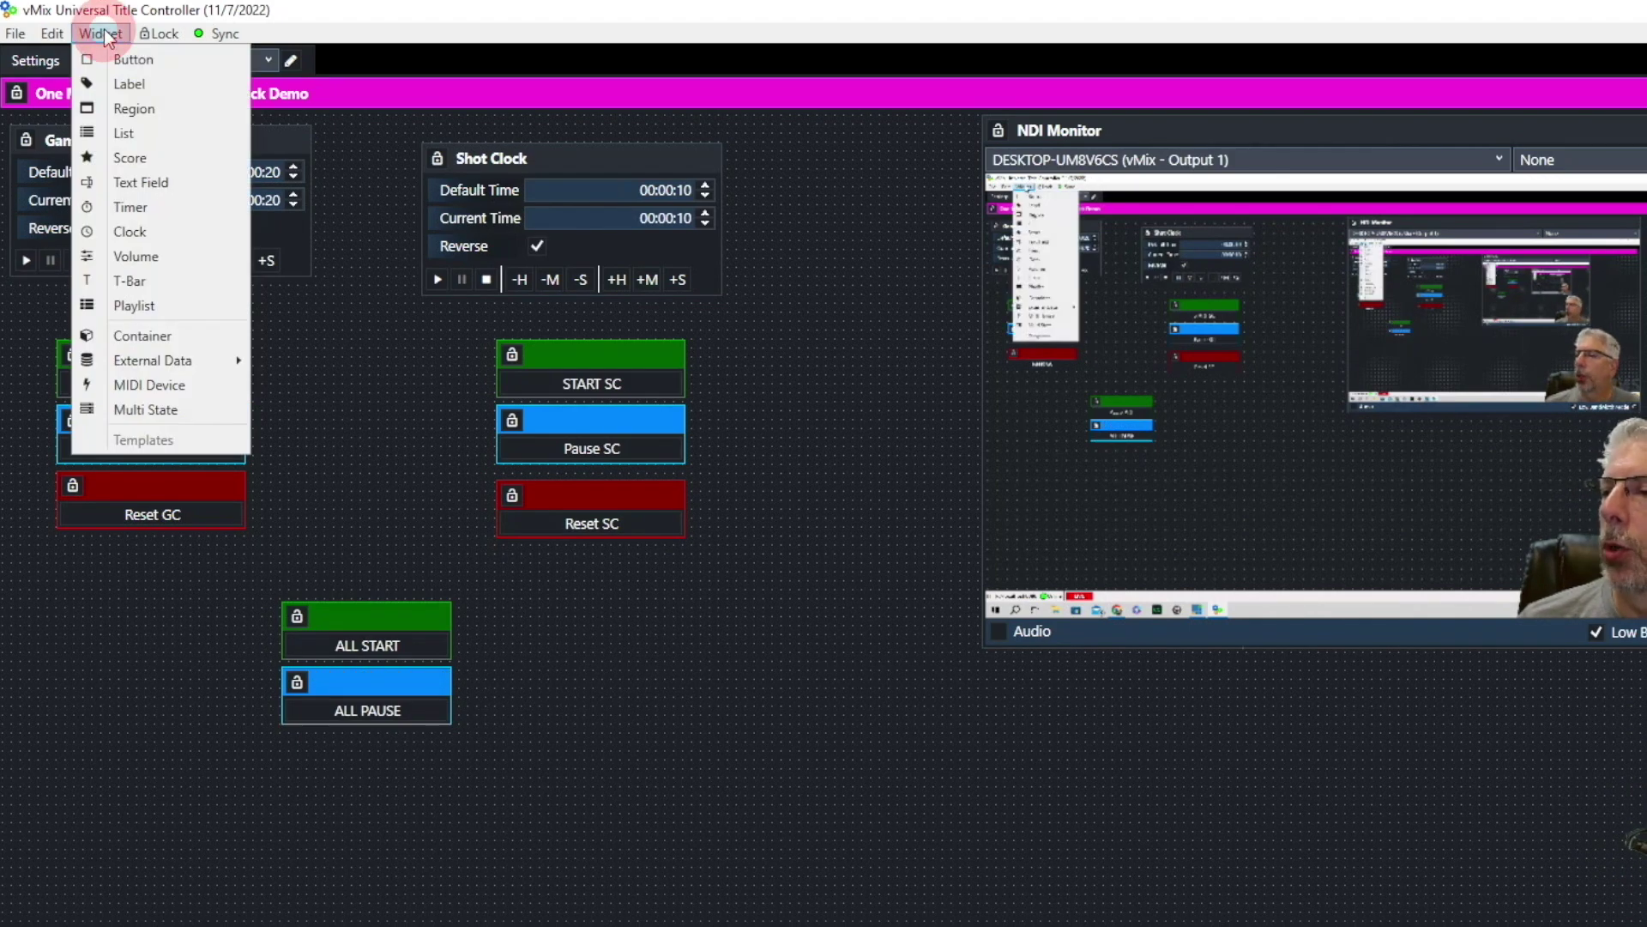
click(146, 60)
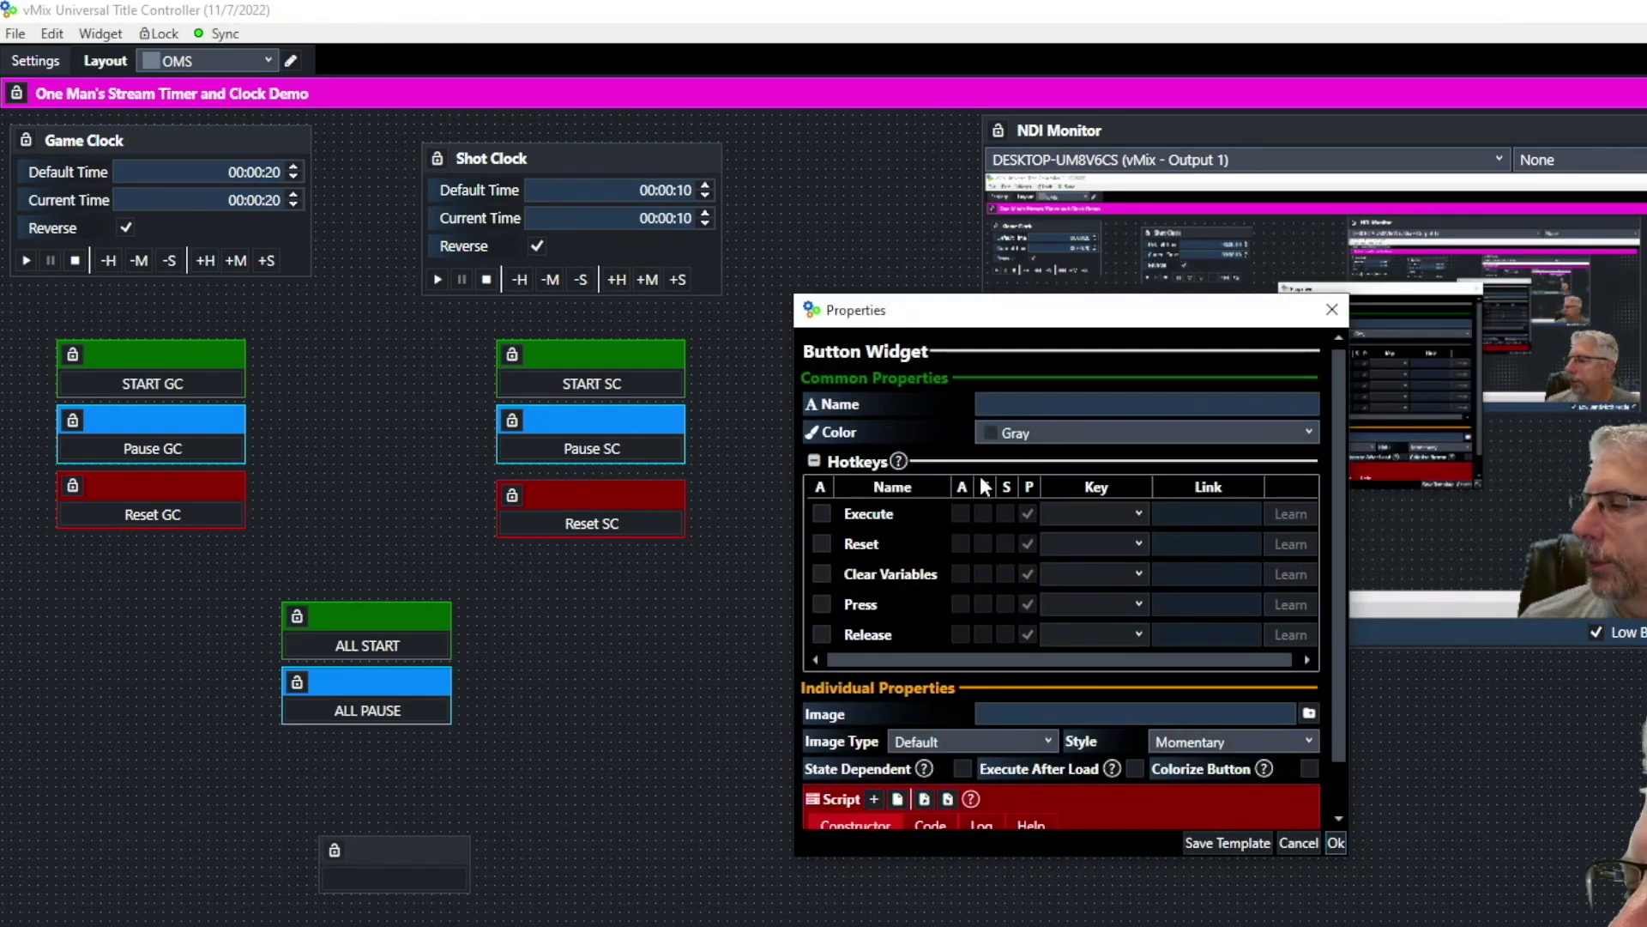
click(1037, 404)
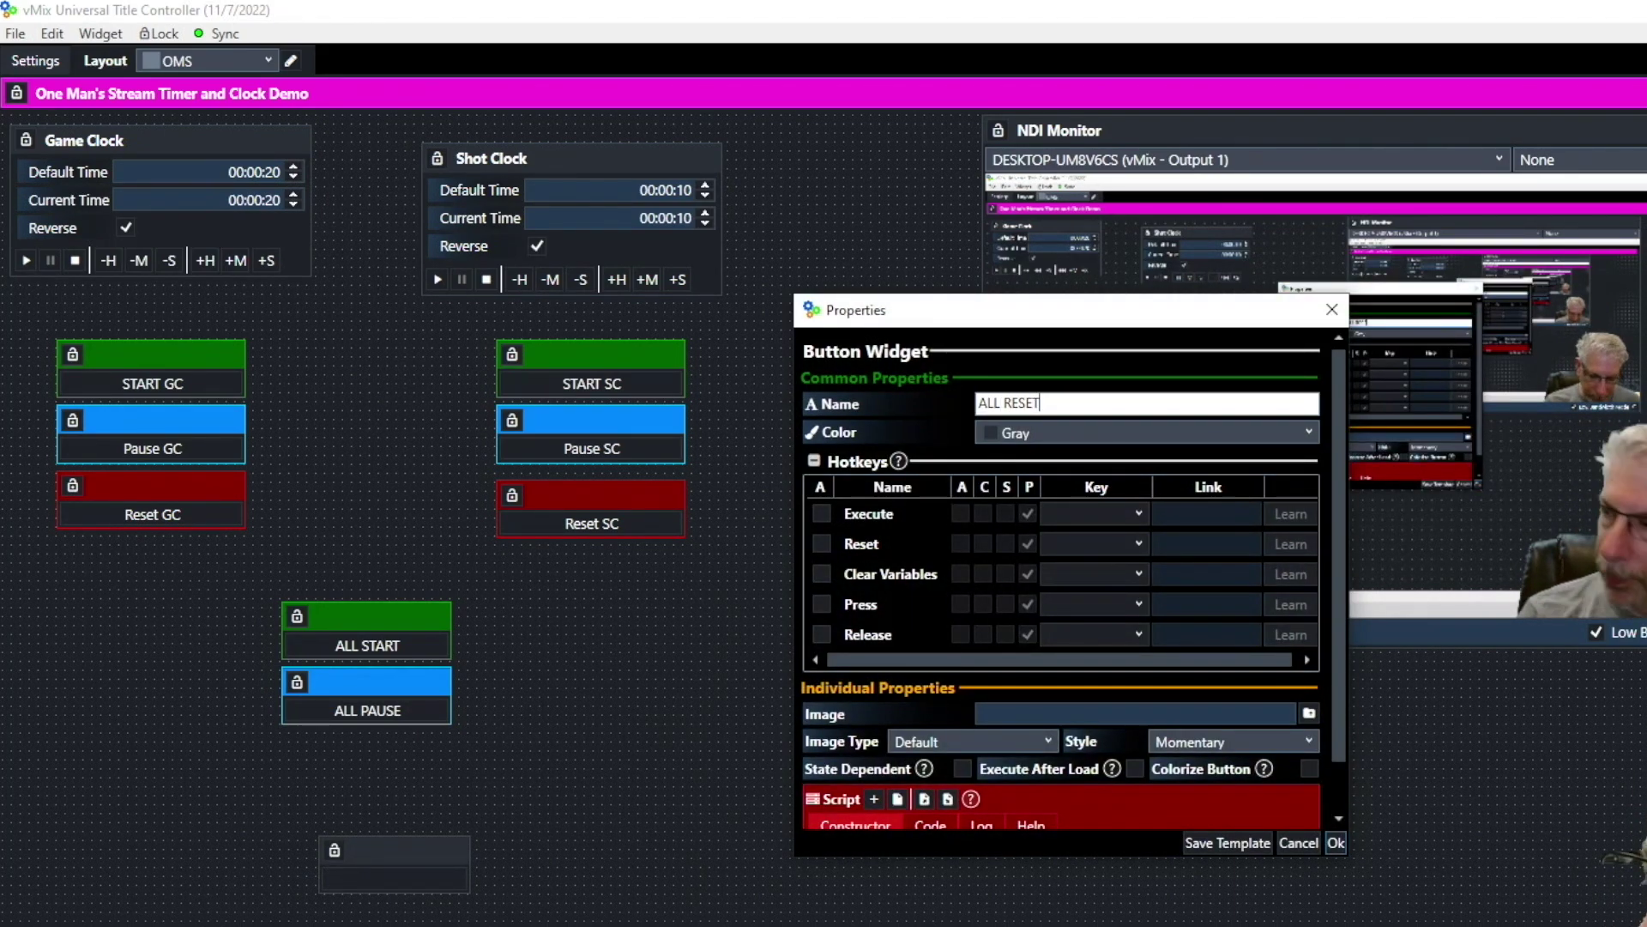
click(1306, 429)
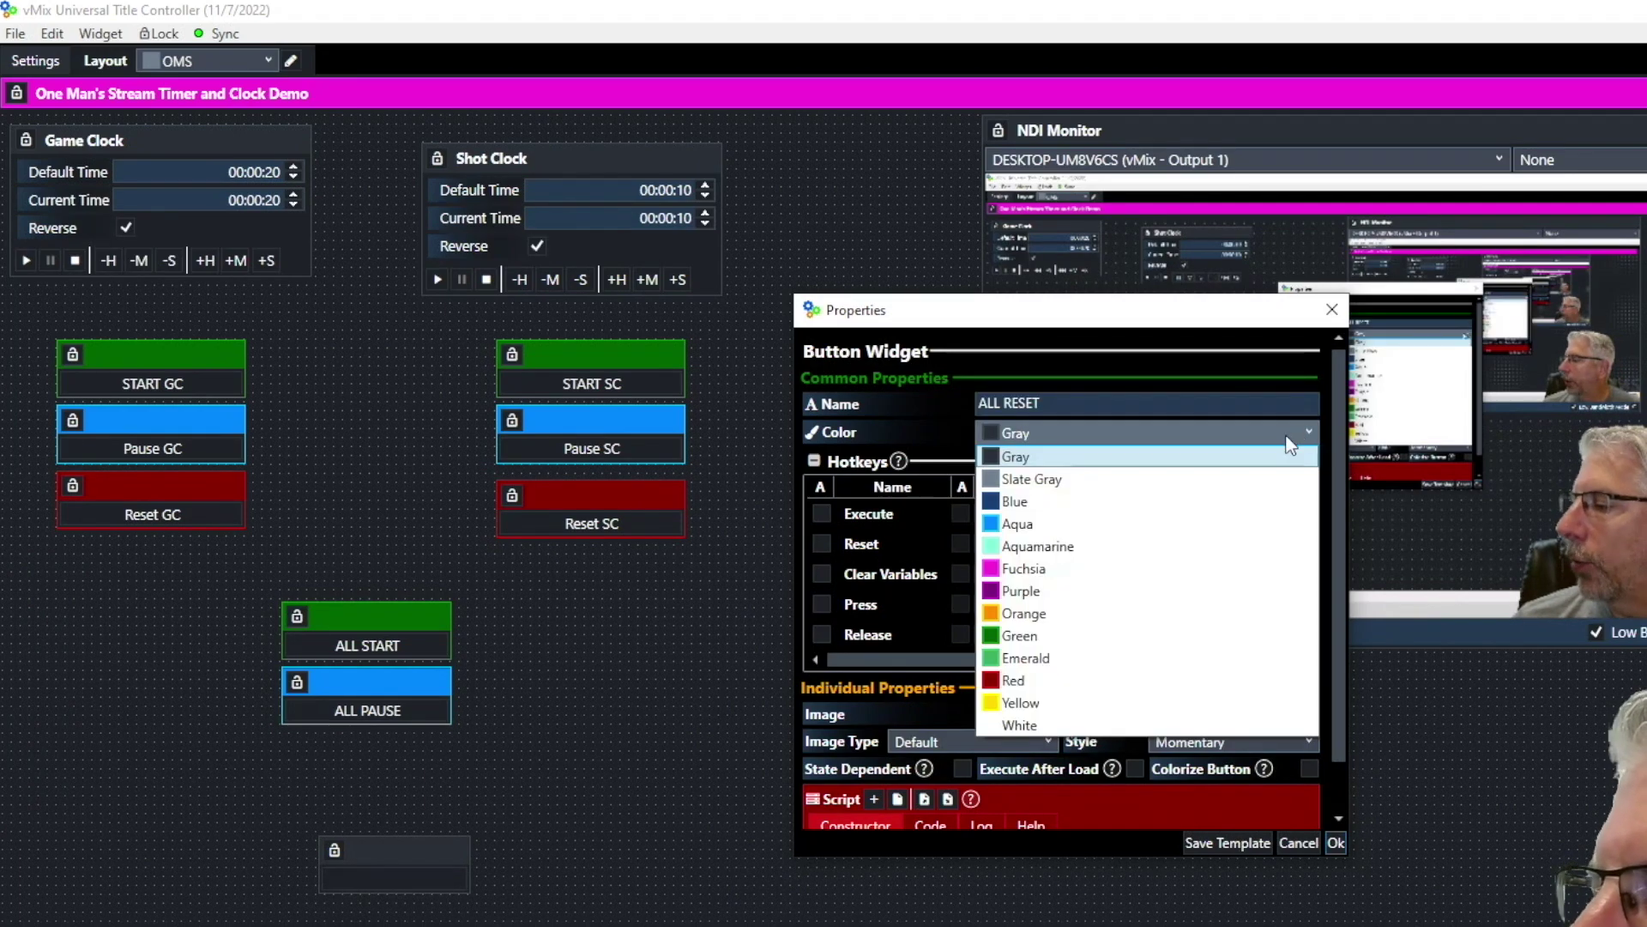
click(1015, 686)
- Add two script commands to the ALL RESET button and set the first to ExecLink with the link ResetGC
scroll(1040, 616, down, 1)
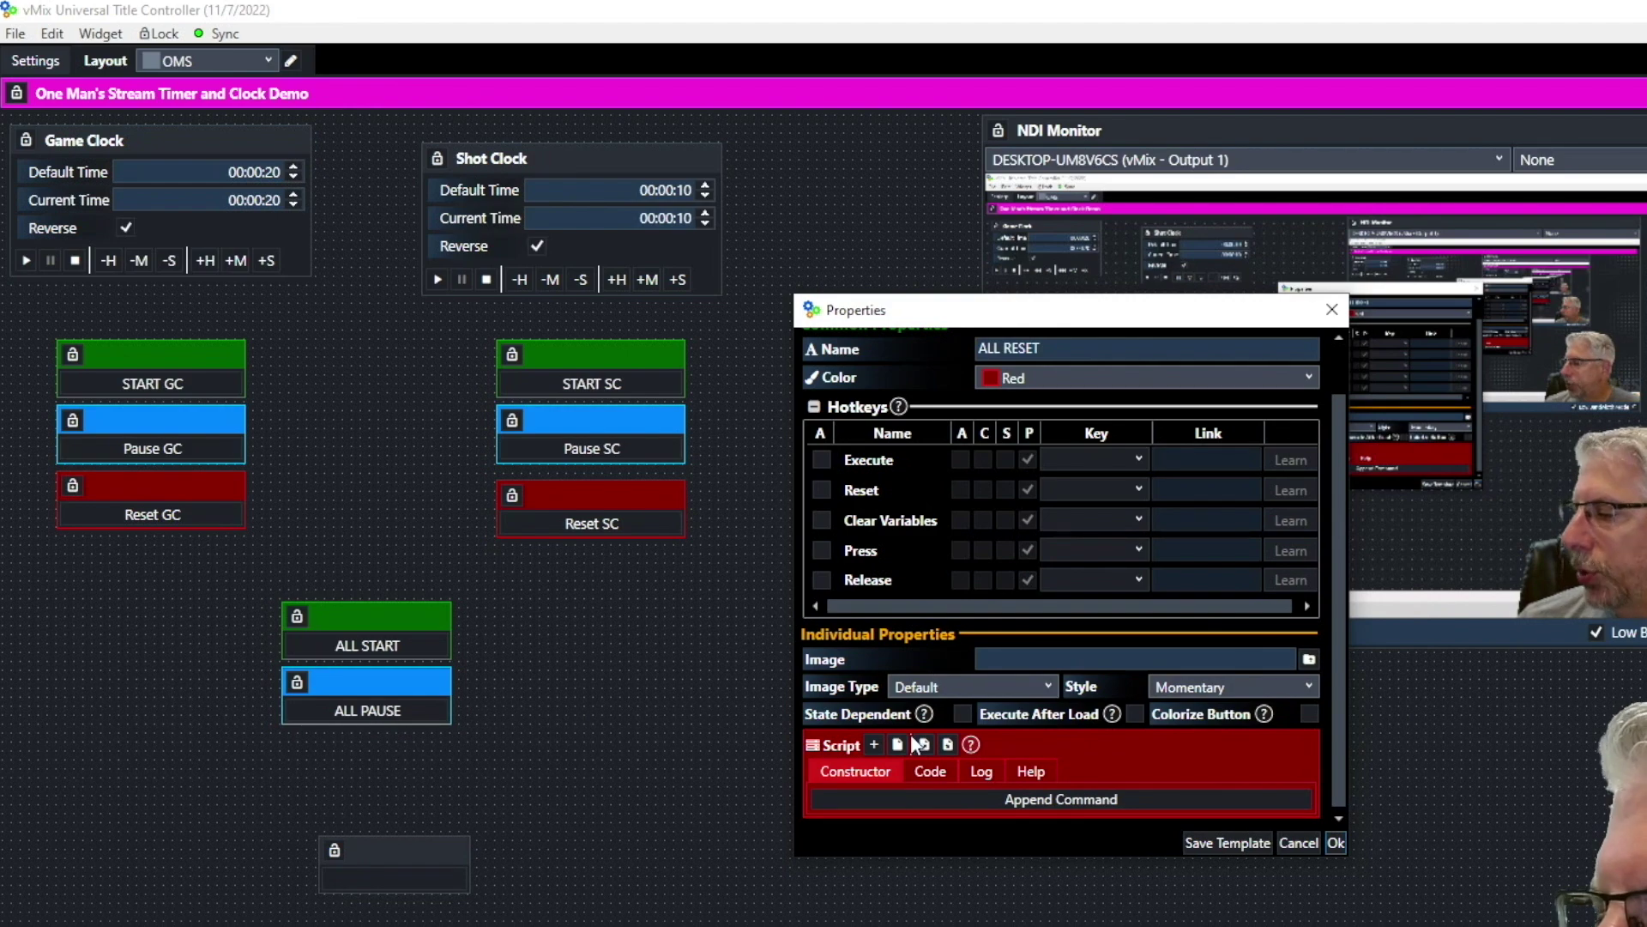
click(874, 745)
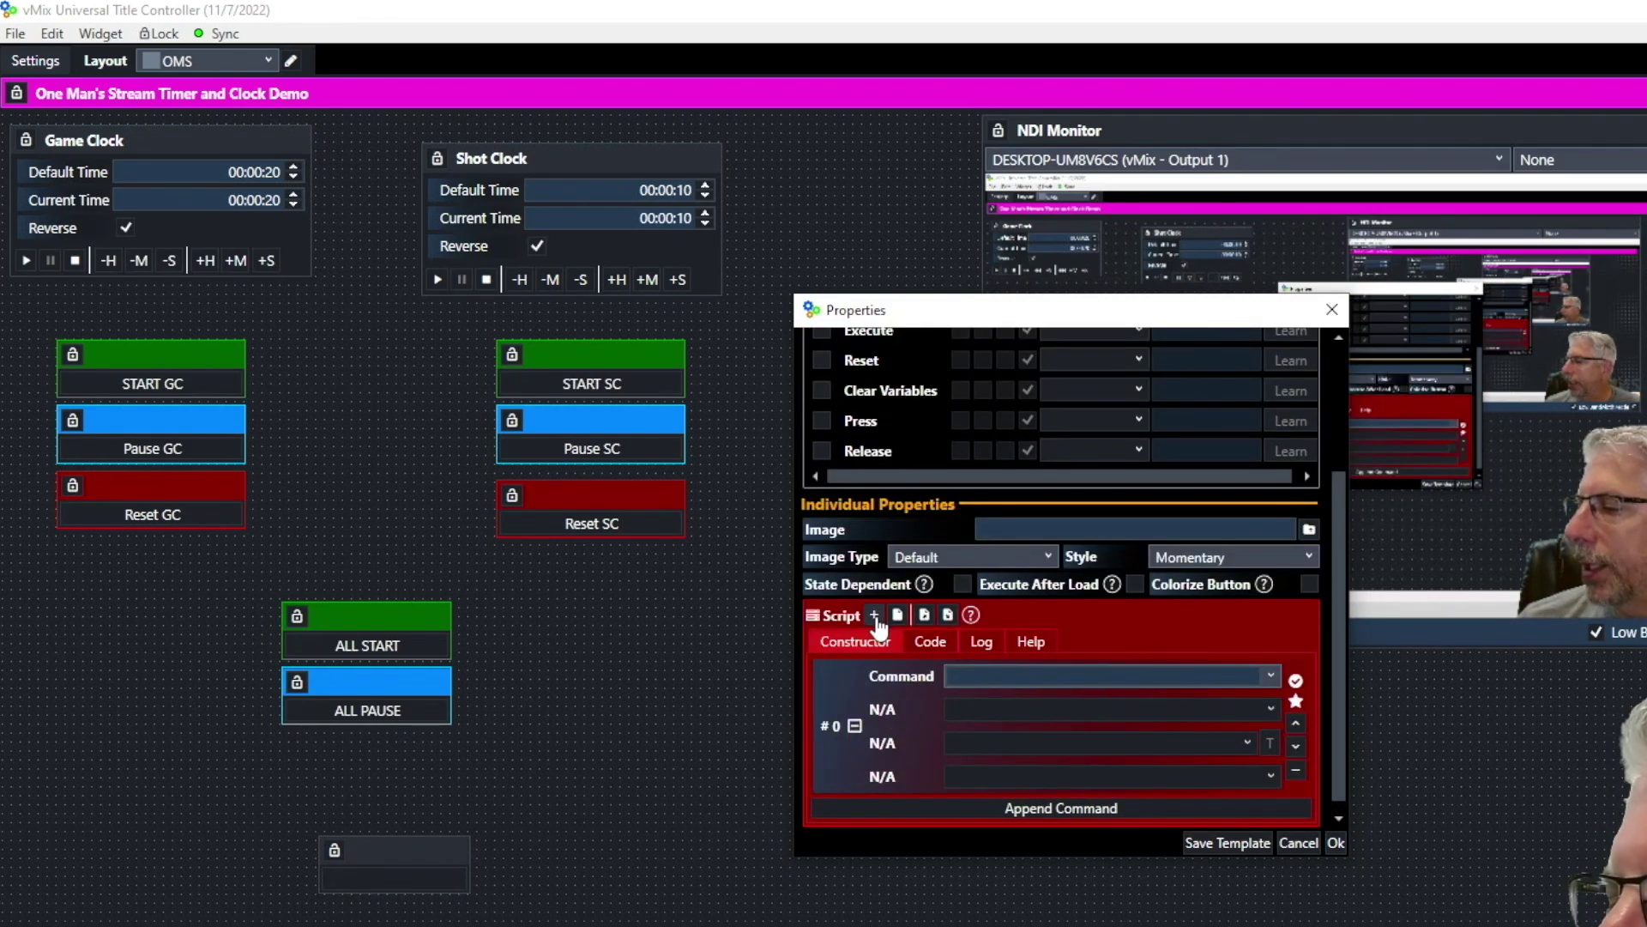
click(875, 608)
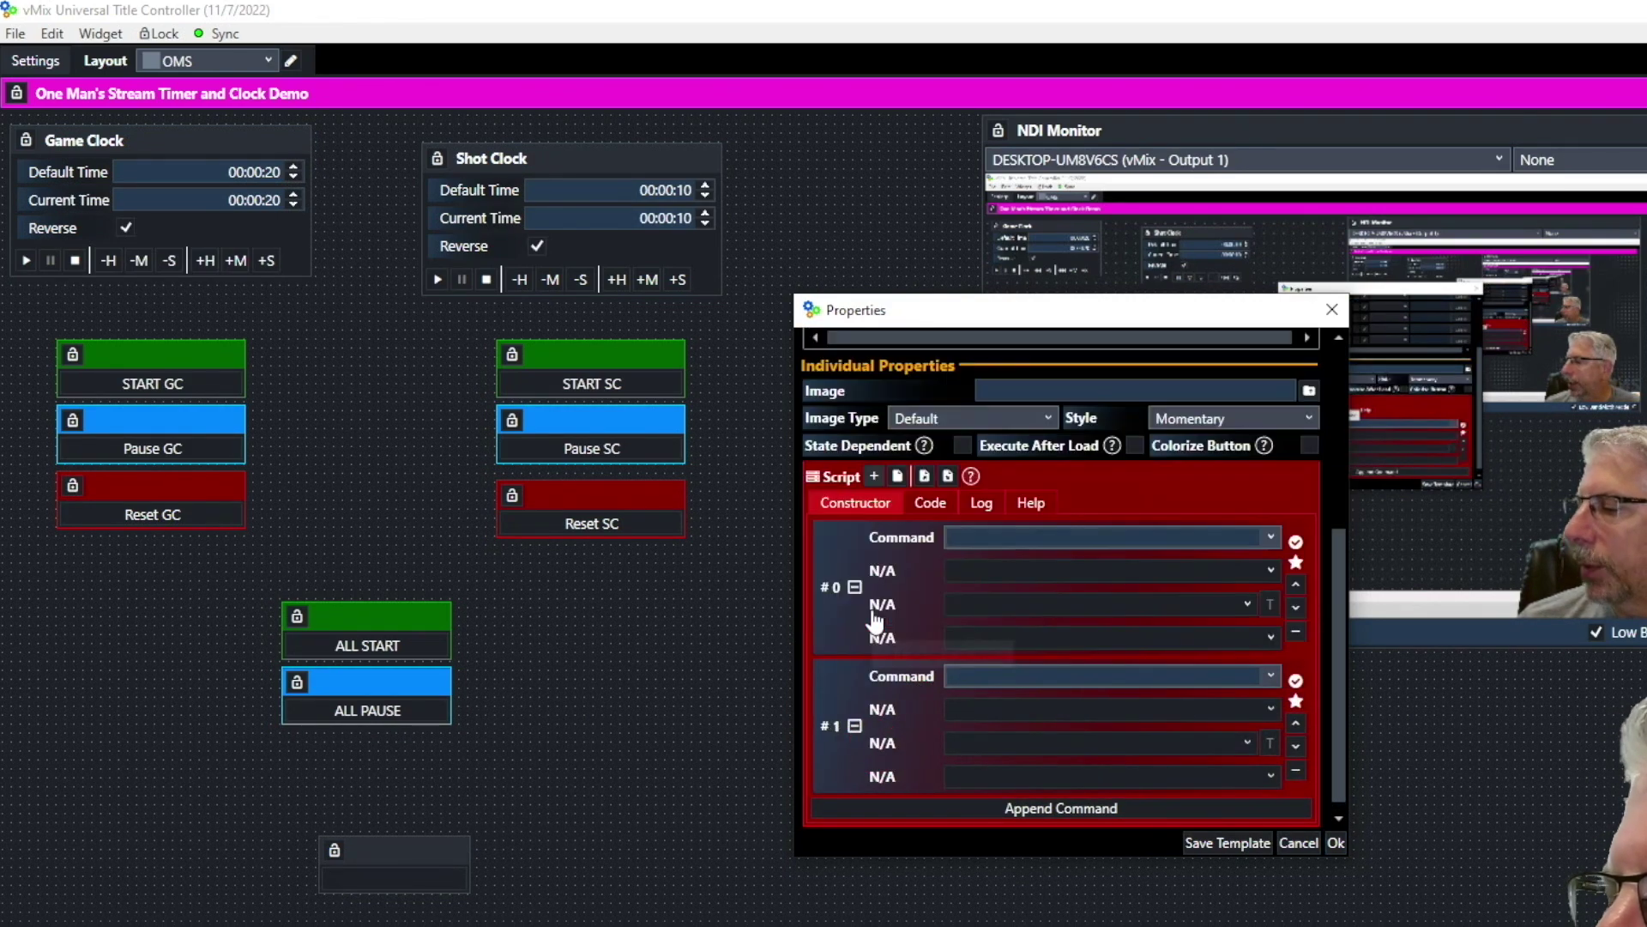
click(1271, 537)
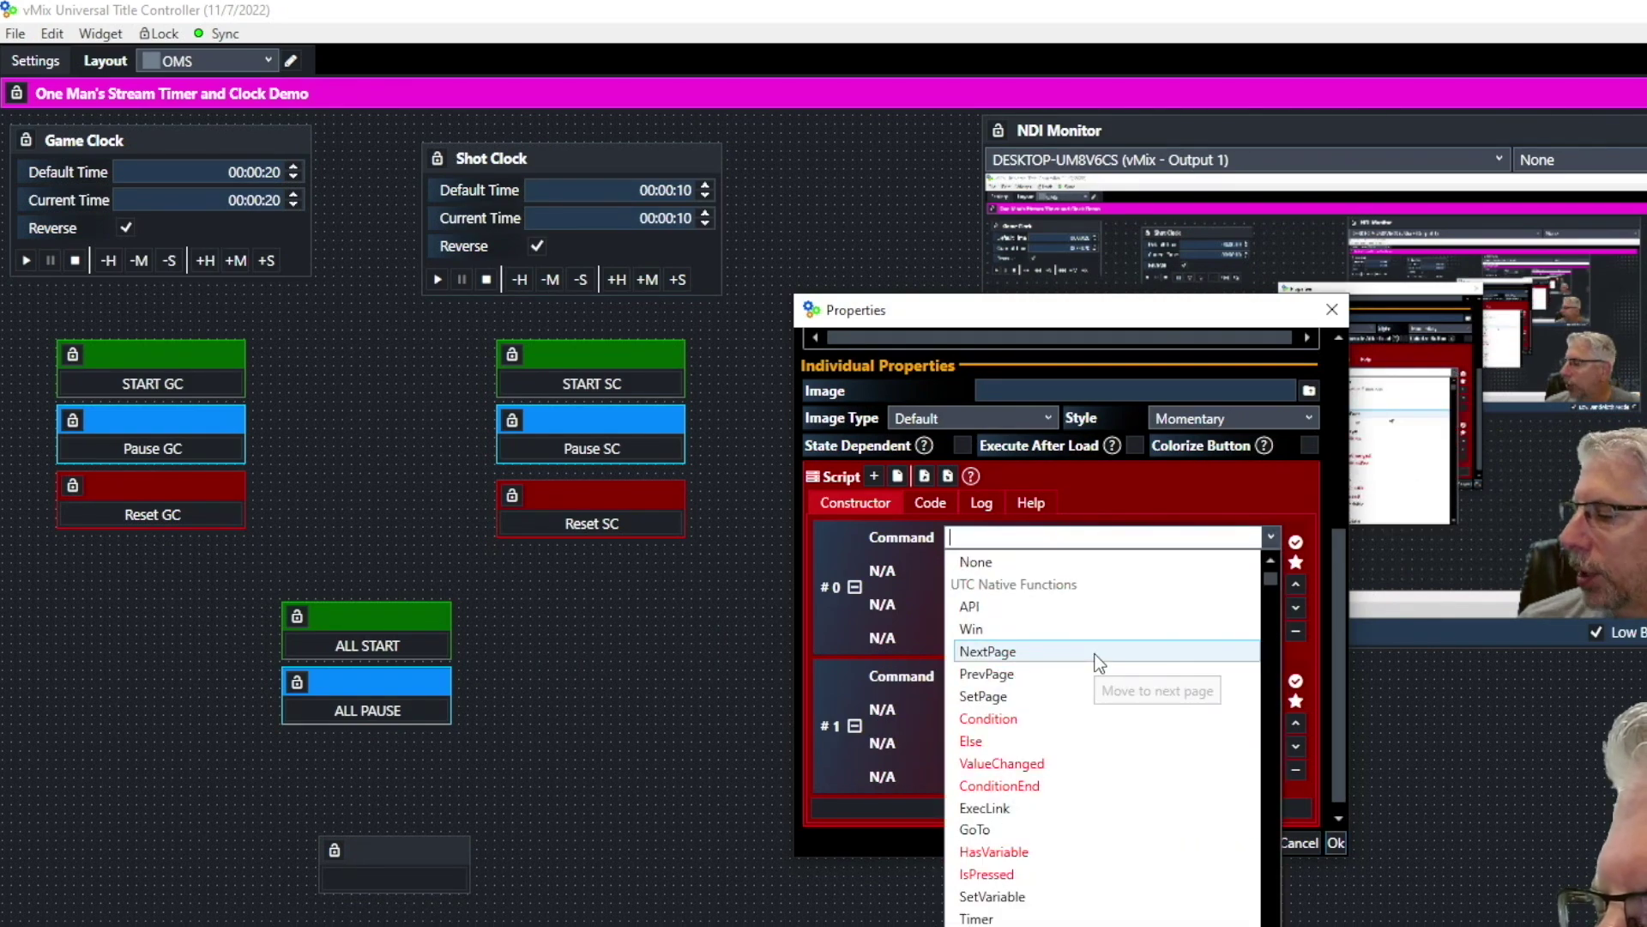
click(1030, 809)
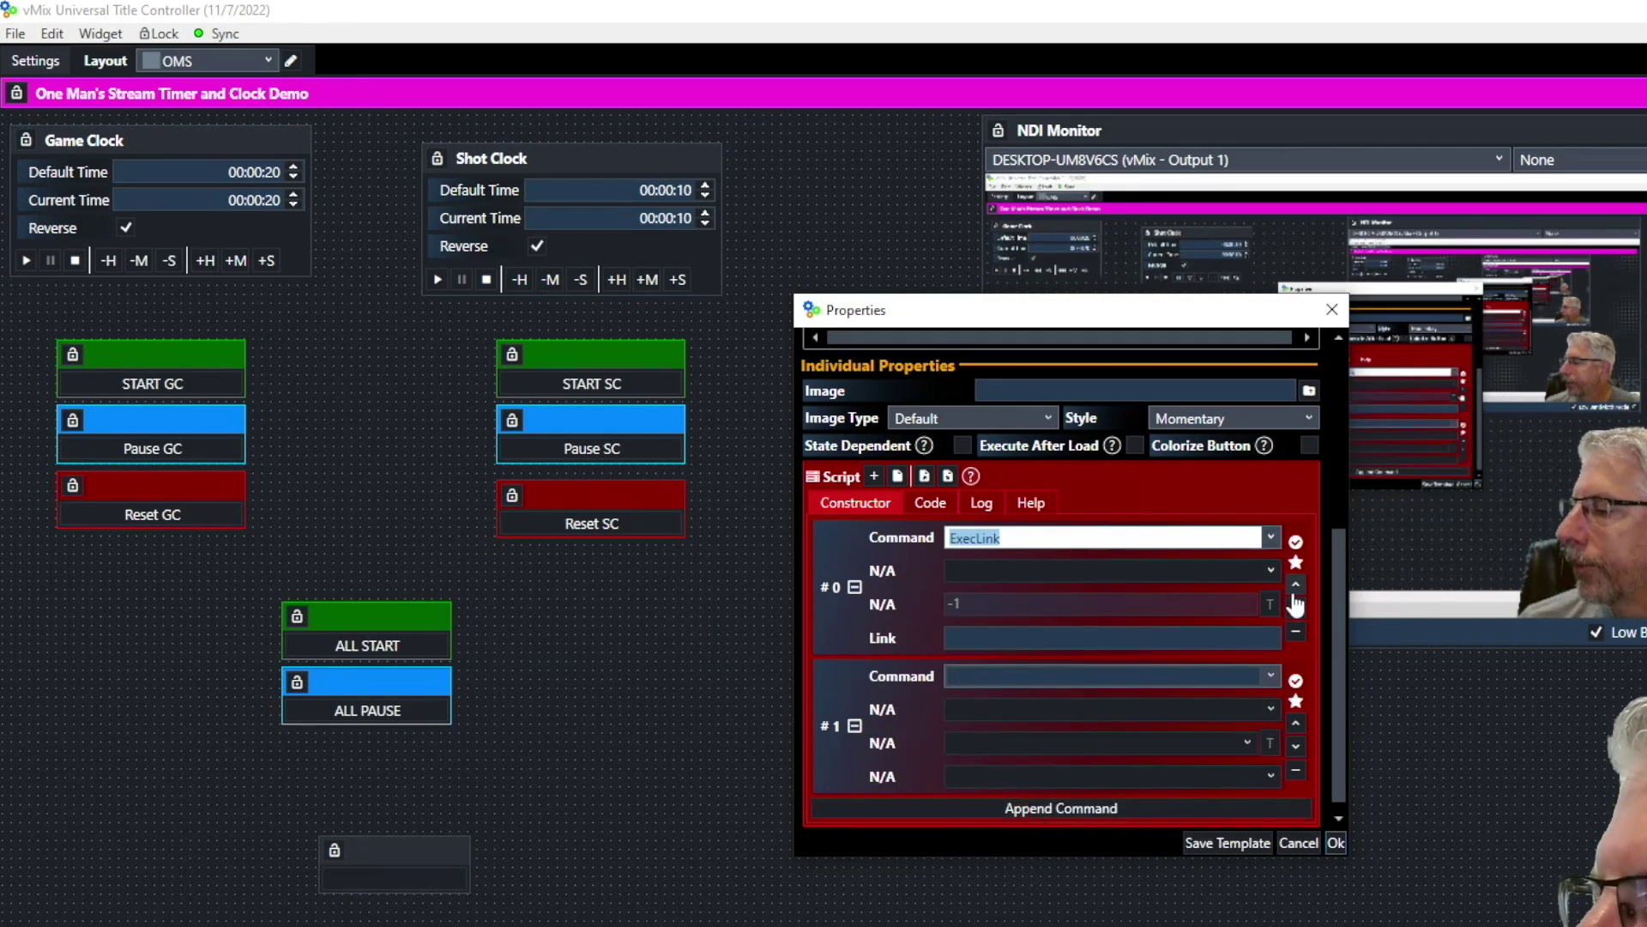
click(1059, 641)
click(1057, 636)
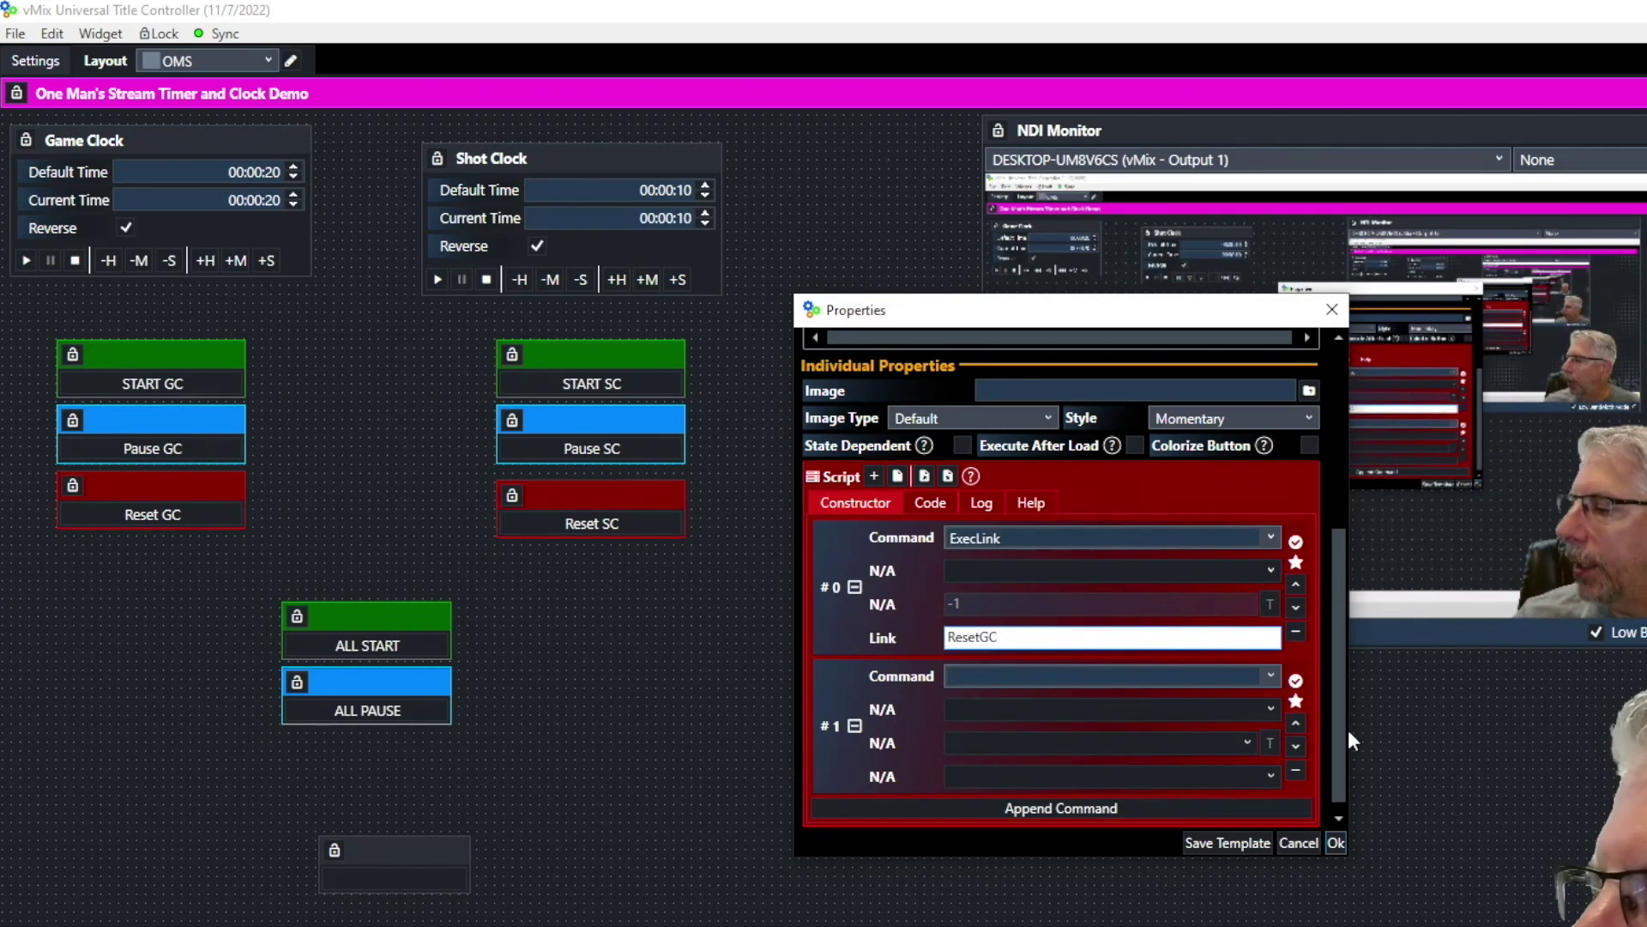
- Set the second script command of the ALL RESET button to ExecLink with the link ResetSC and apply the properties
click(1272, 676)
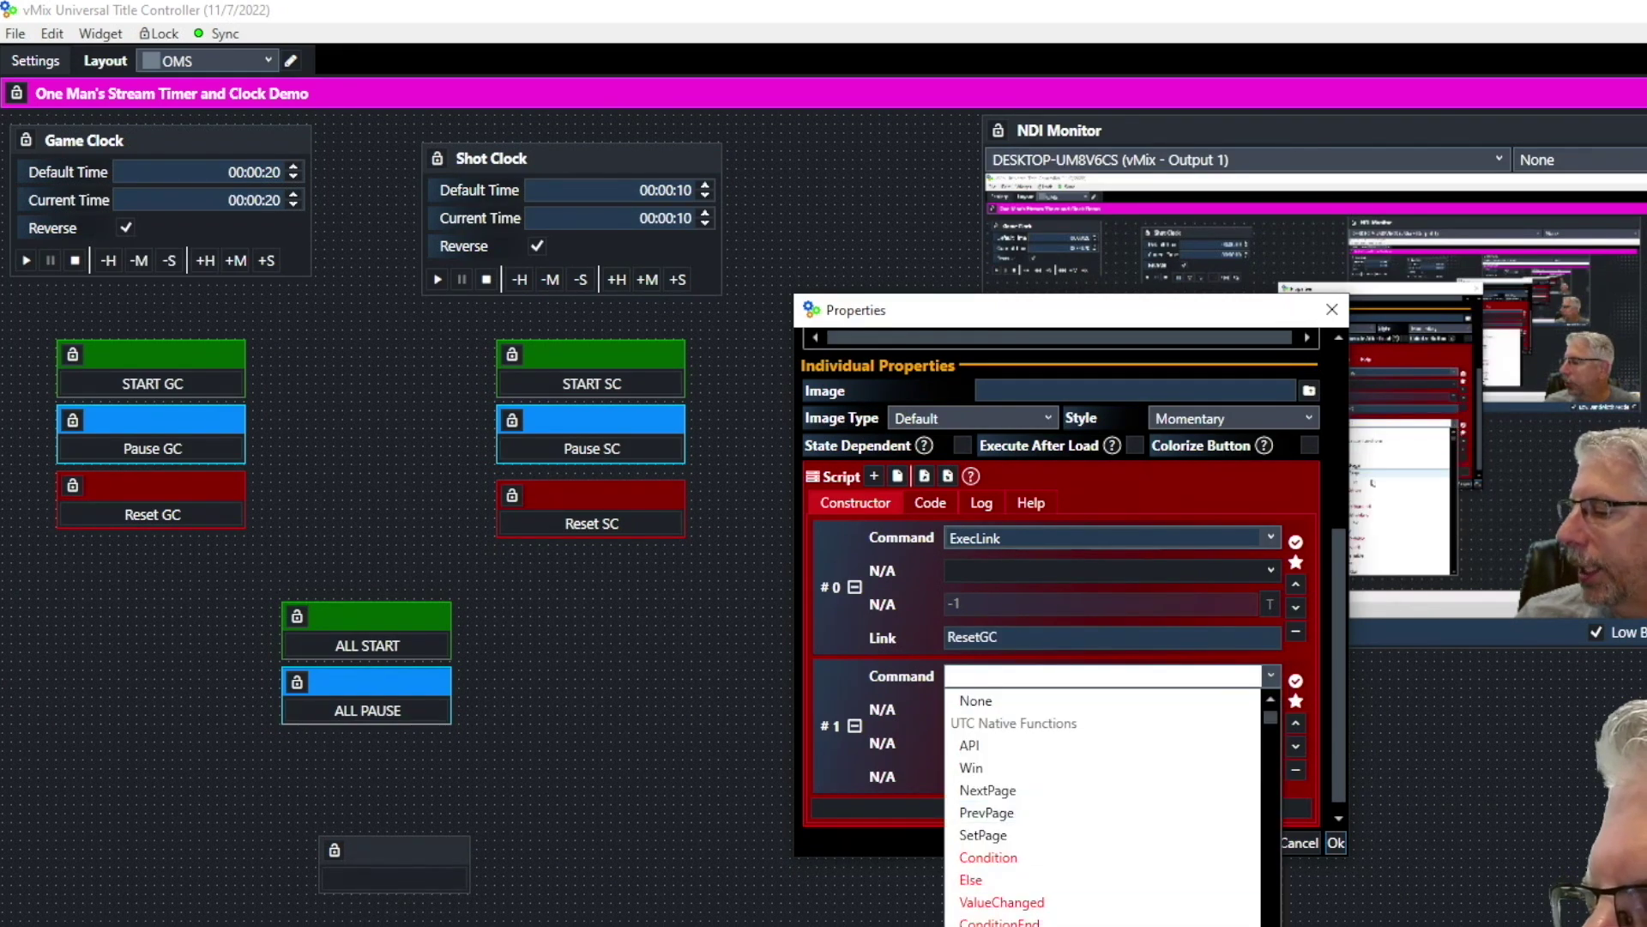
click(994, 885)
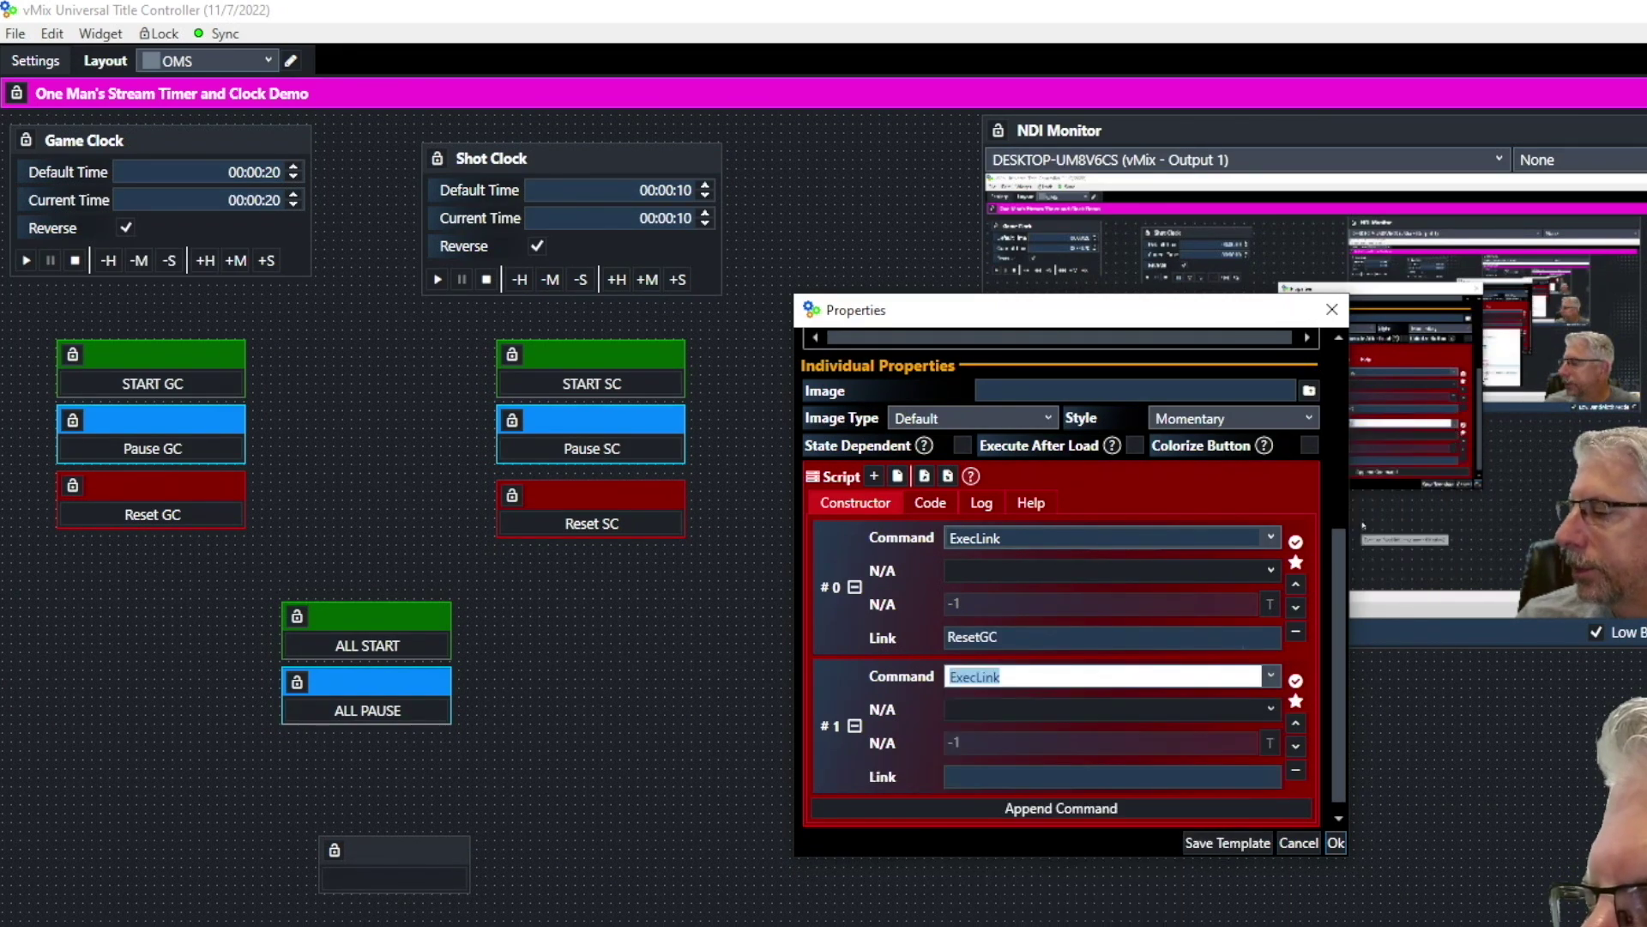
click(987, 774)
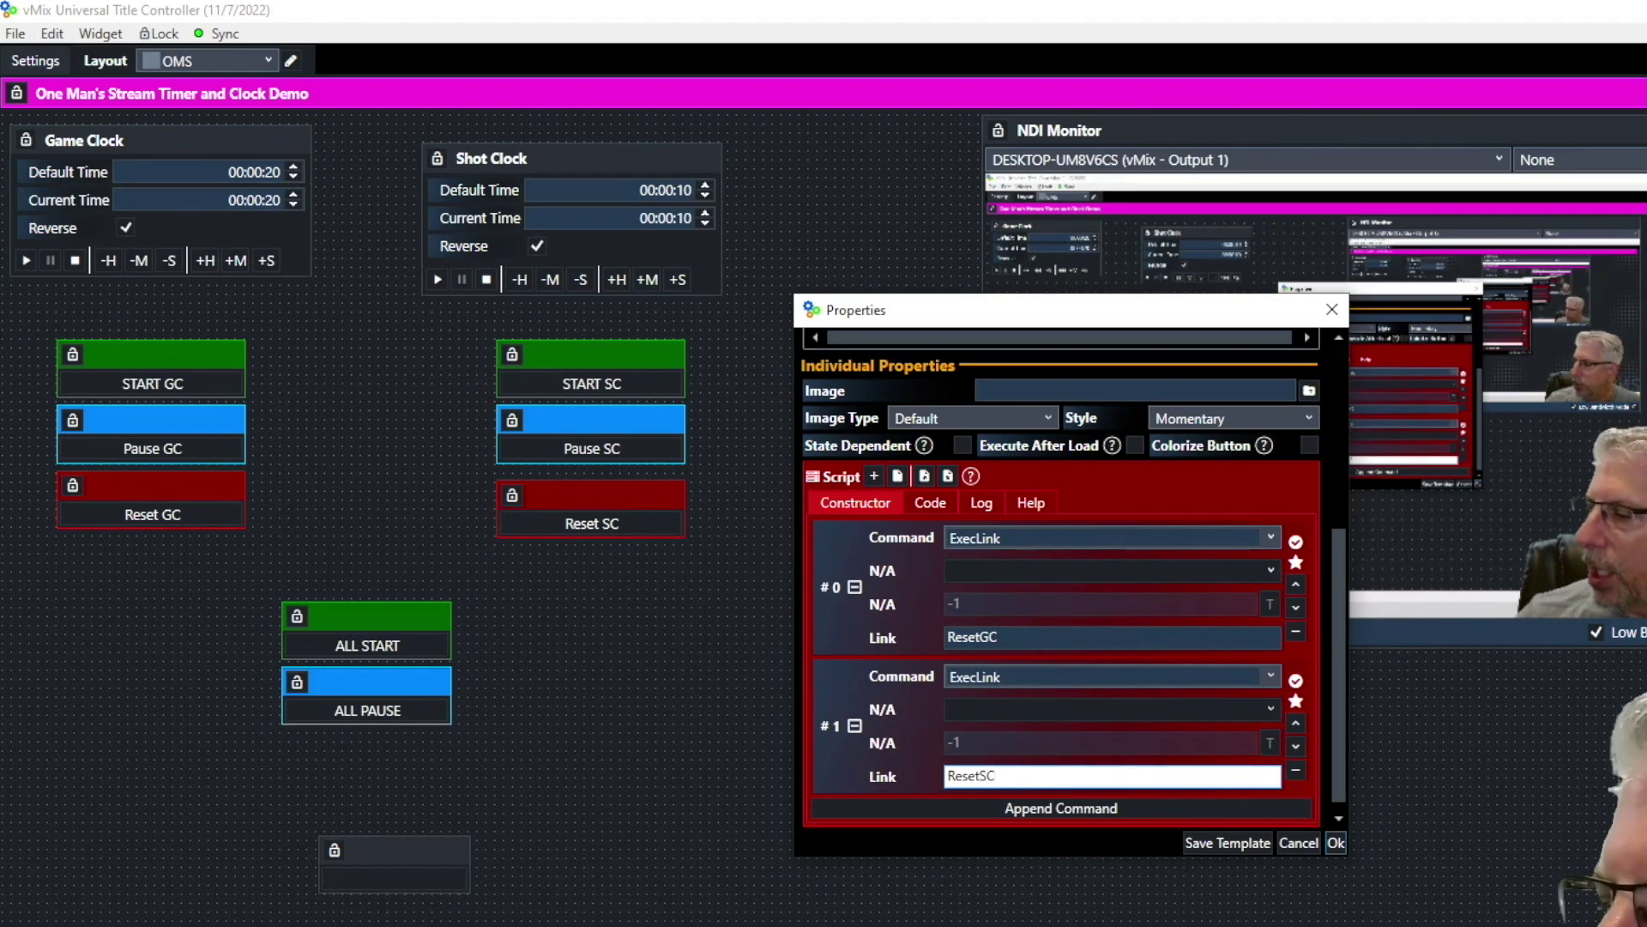
click(1336, 843)
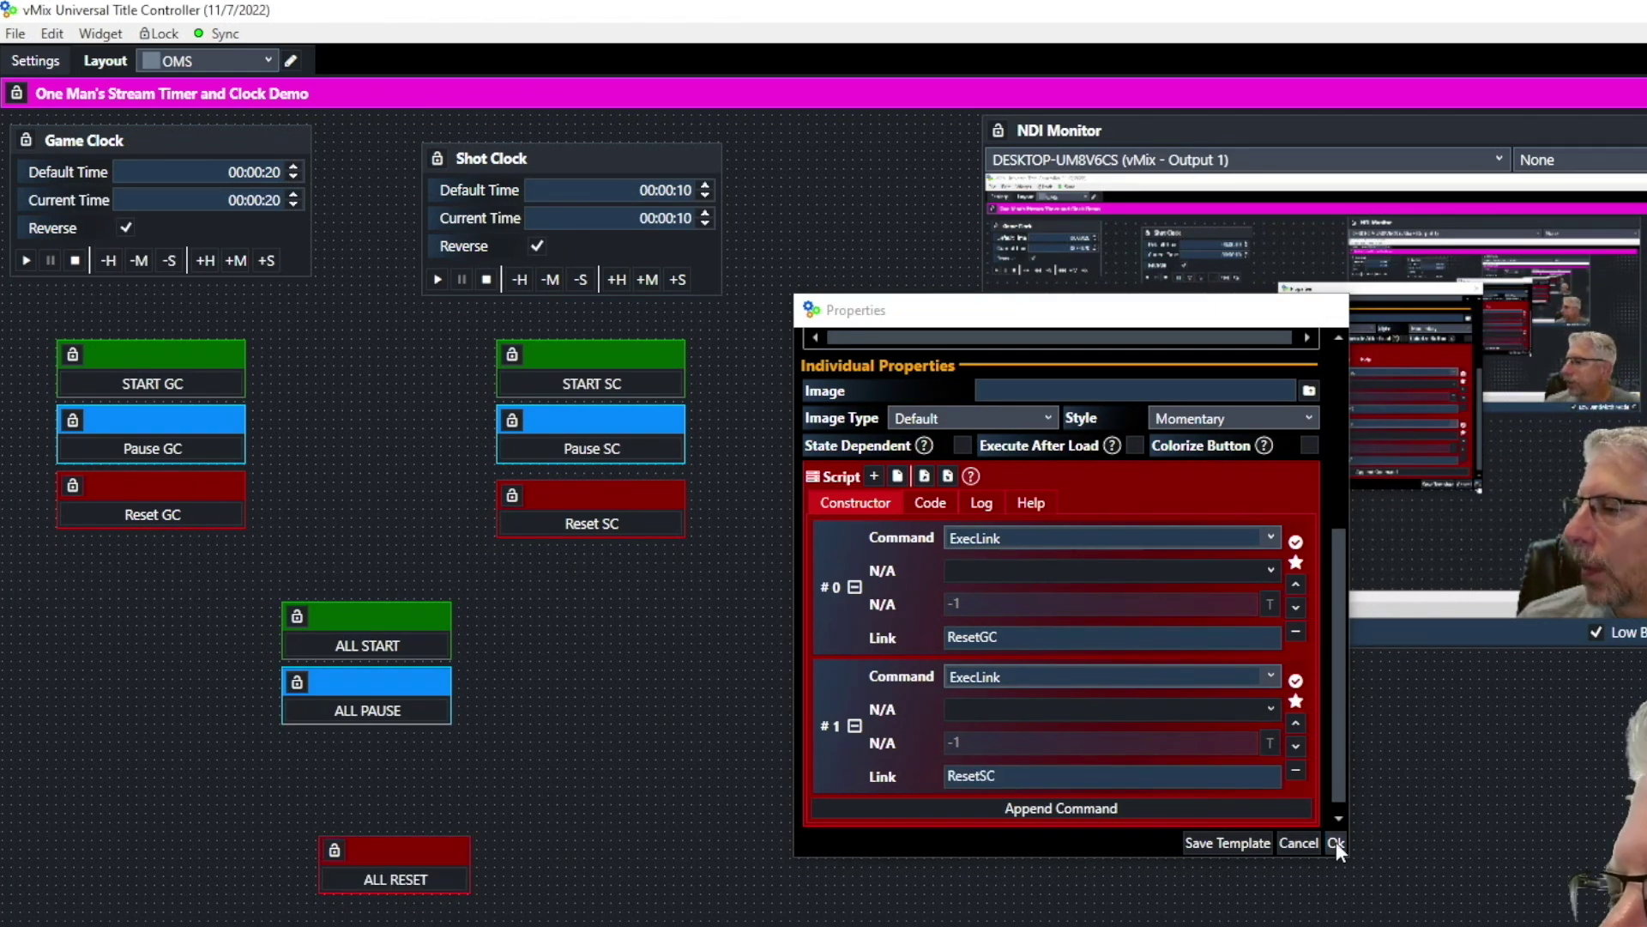
- Move the ALL RESET button directly beneath ALL PAUSE and match its width to that button
mouse_move(455, 851)
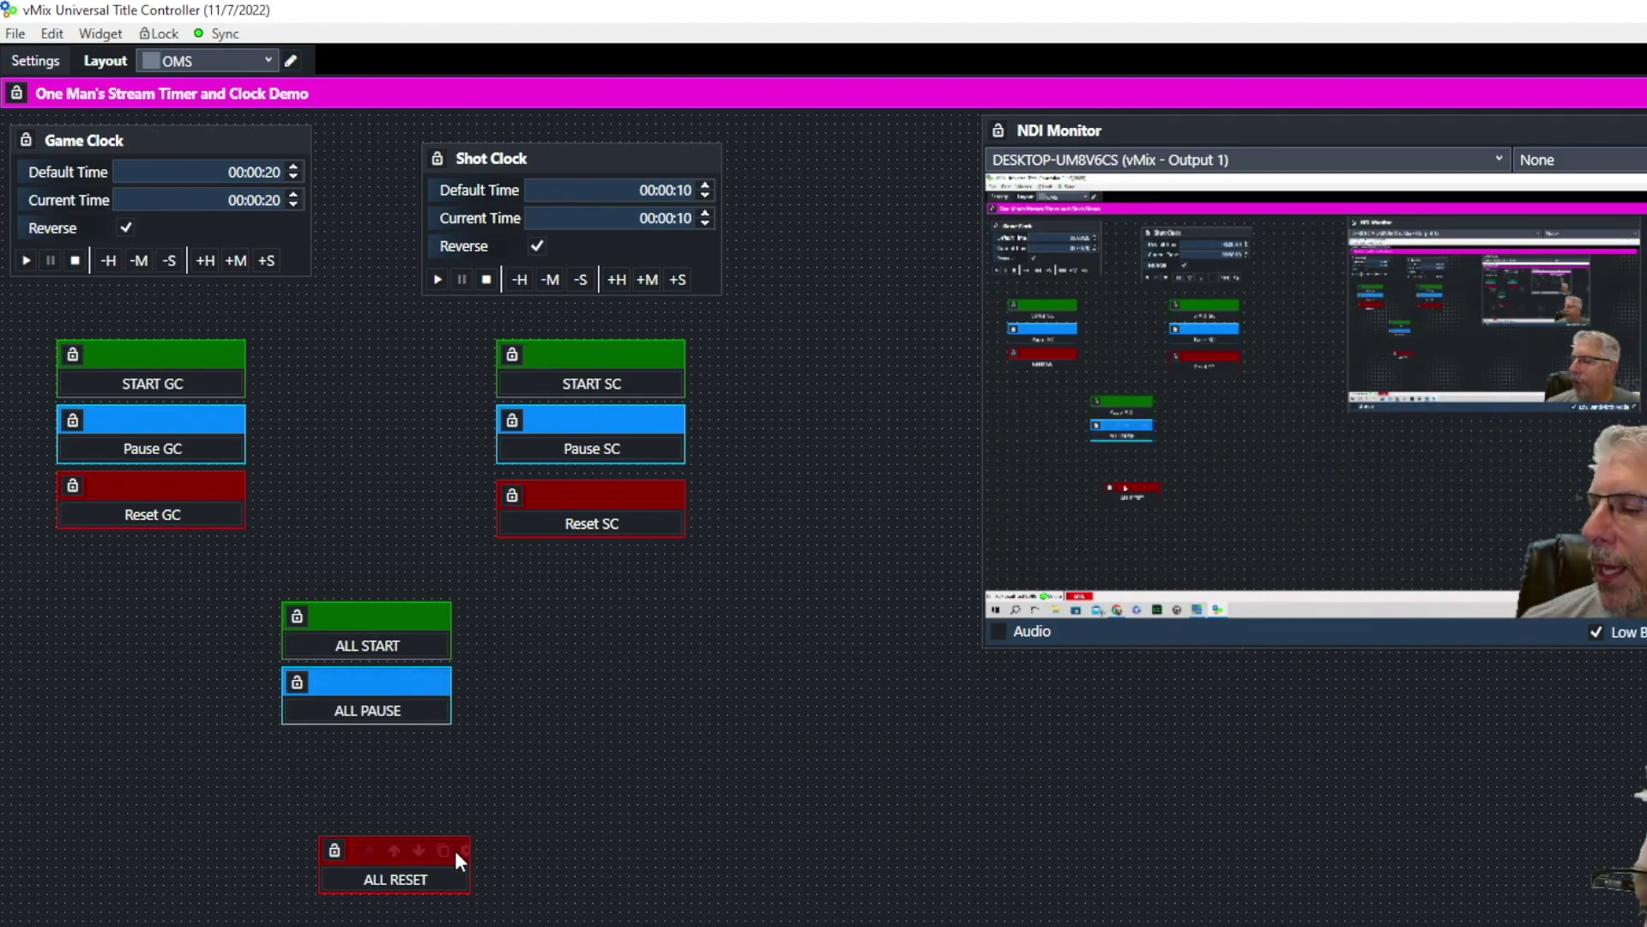
drag(471, 854, 489, 855)
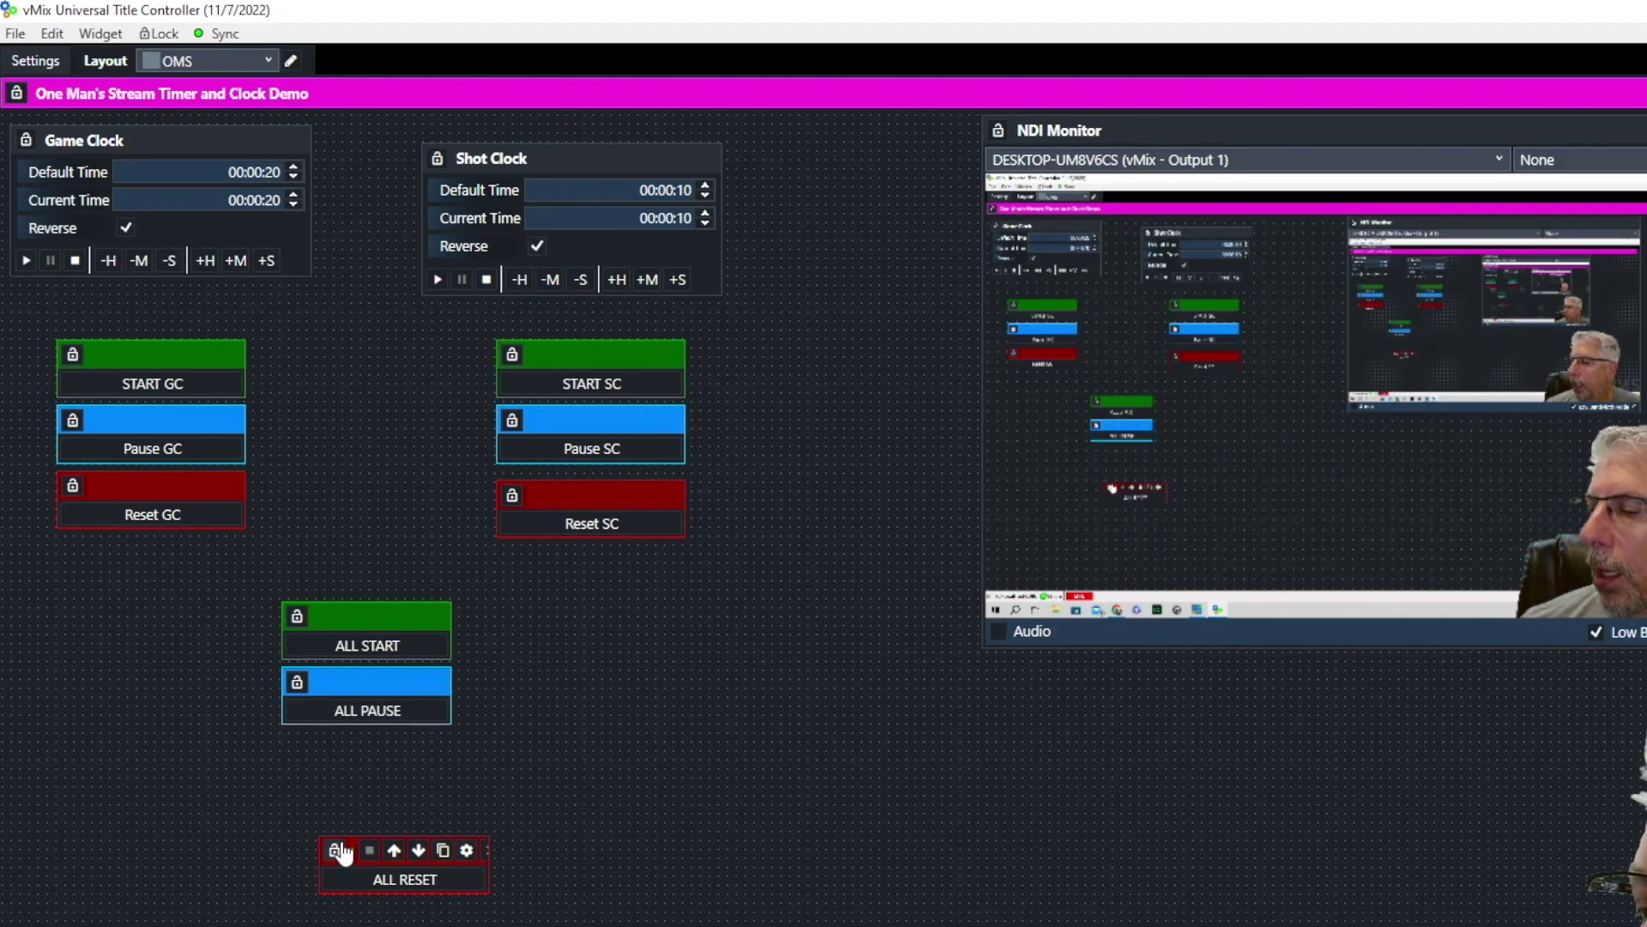
drag(347, 849, 319, 744)
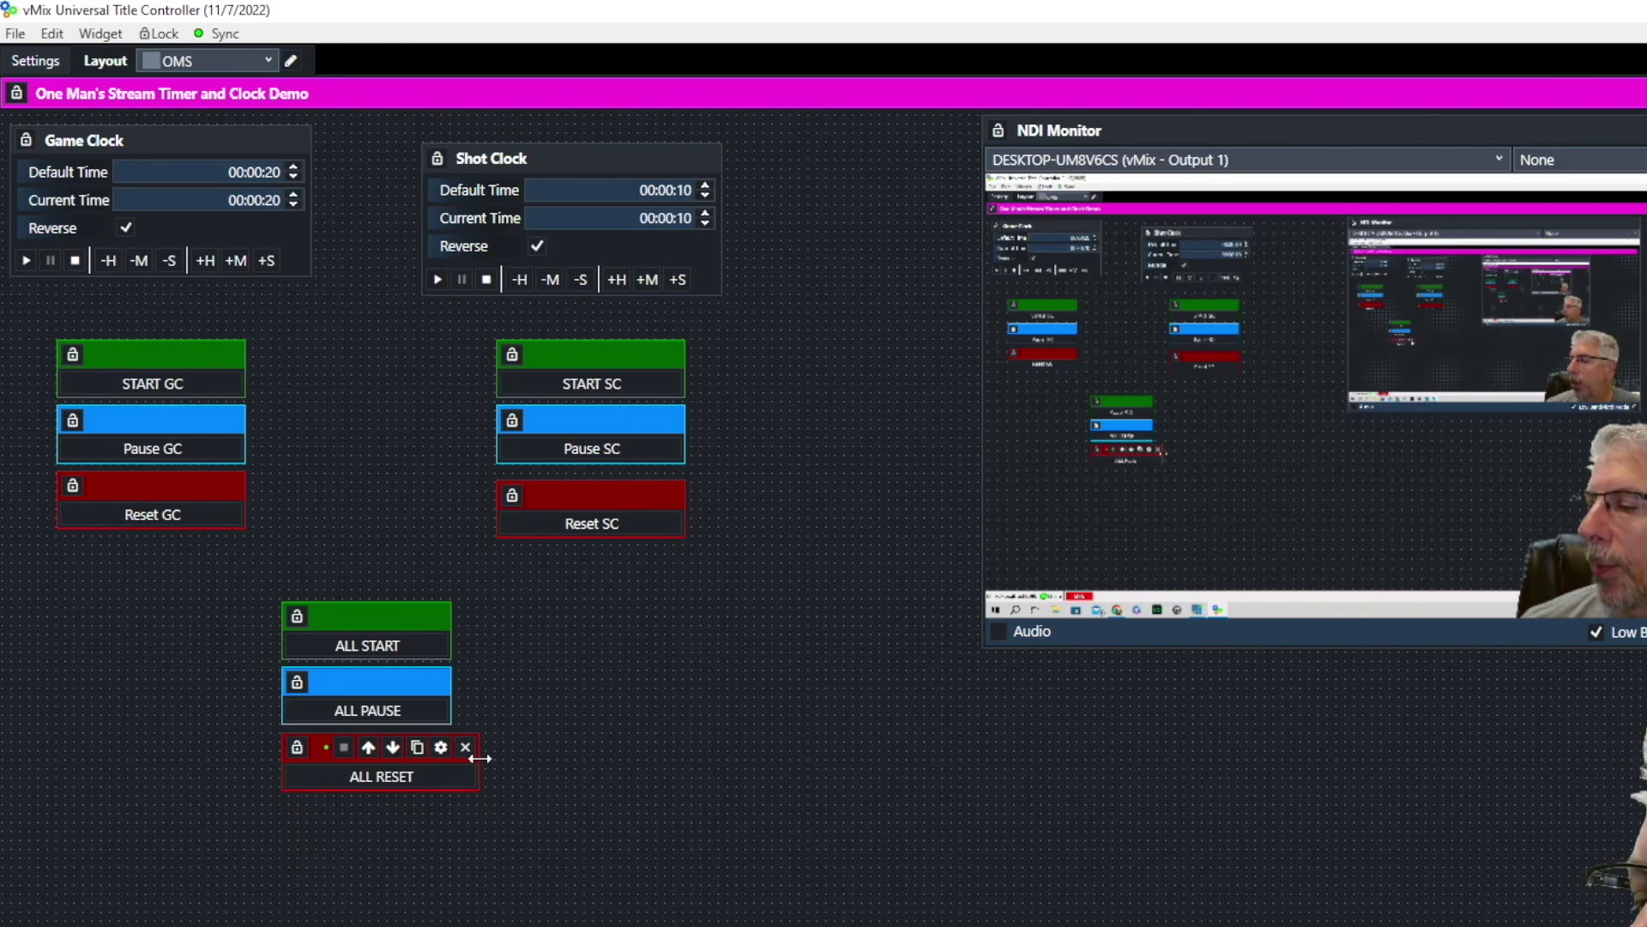
drag(481, 756, 460, 754)
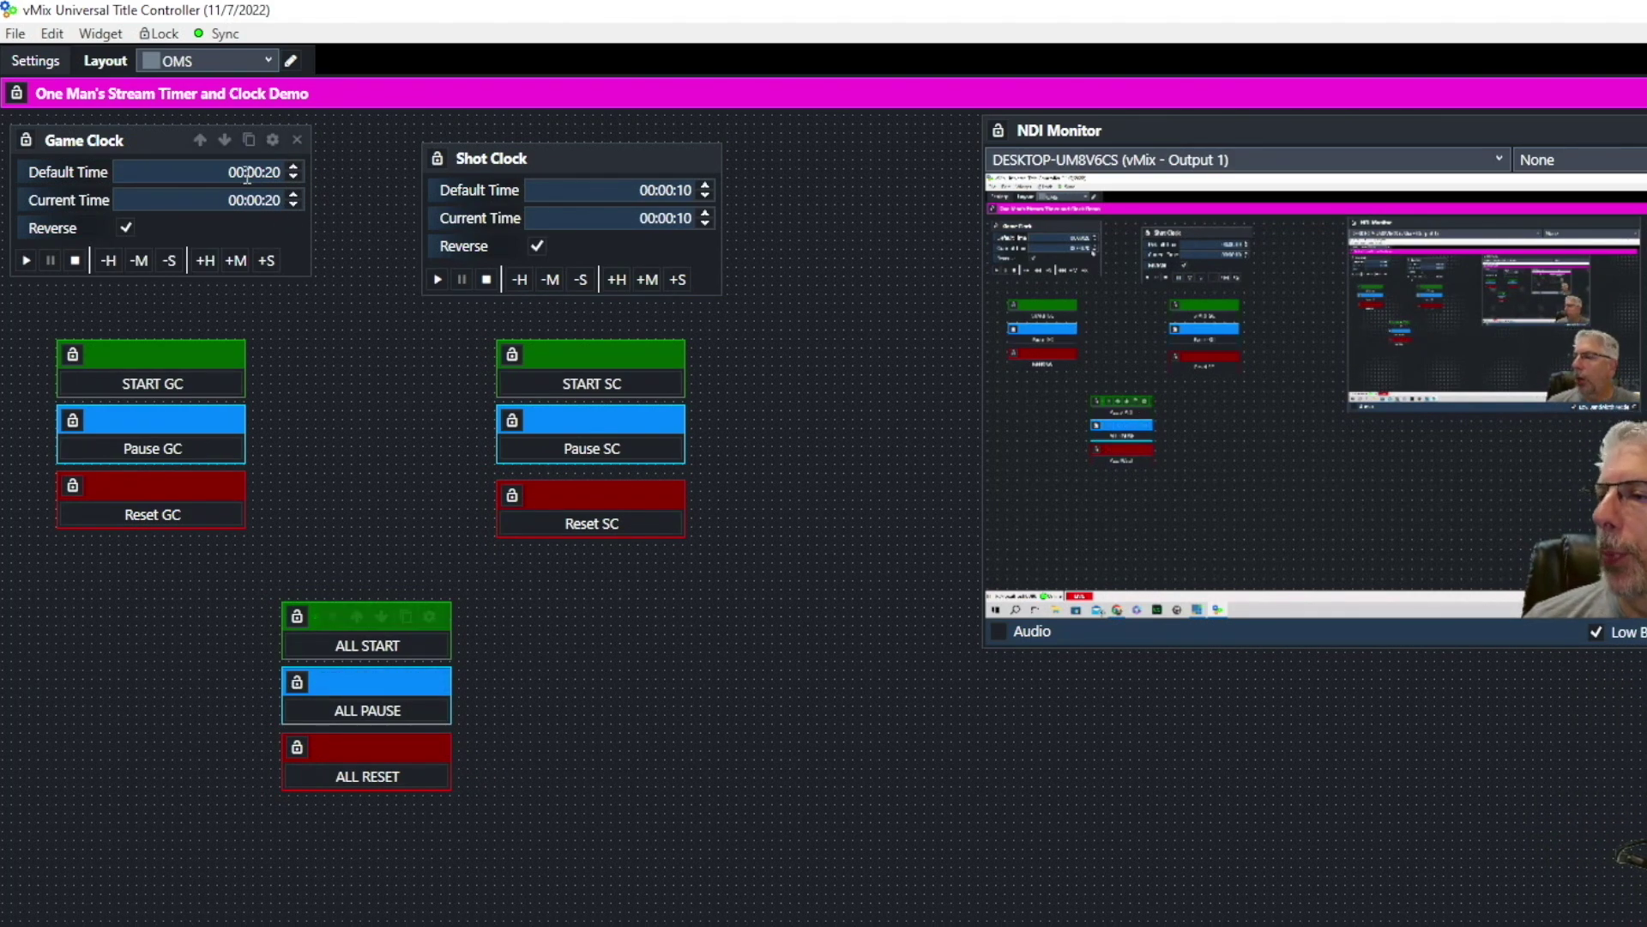
- Test the ALL START, ALL PAUSE and ALL RESET buttons on both clocks
click(375, 656)
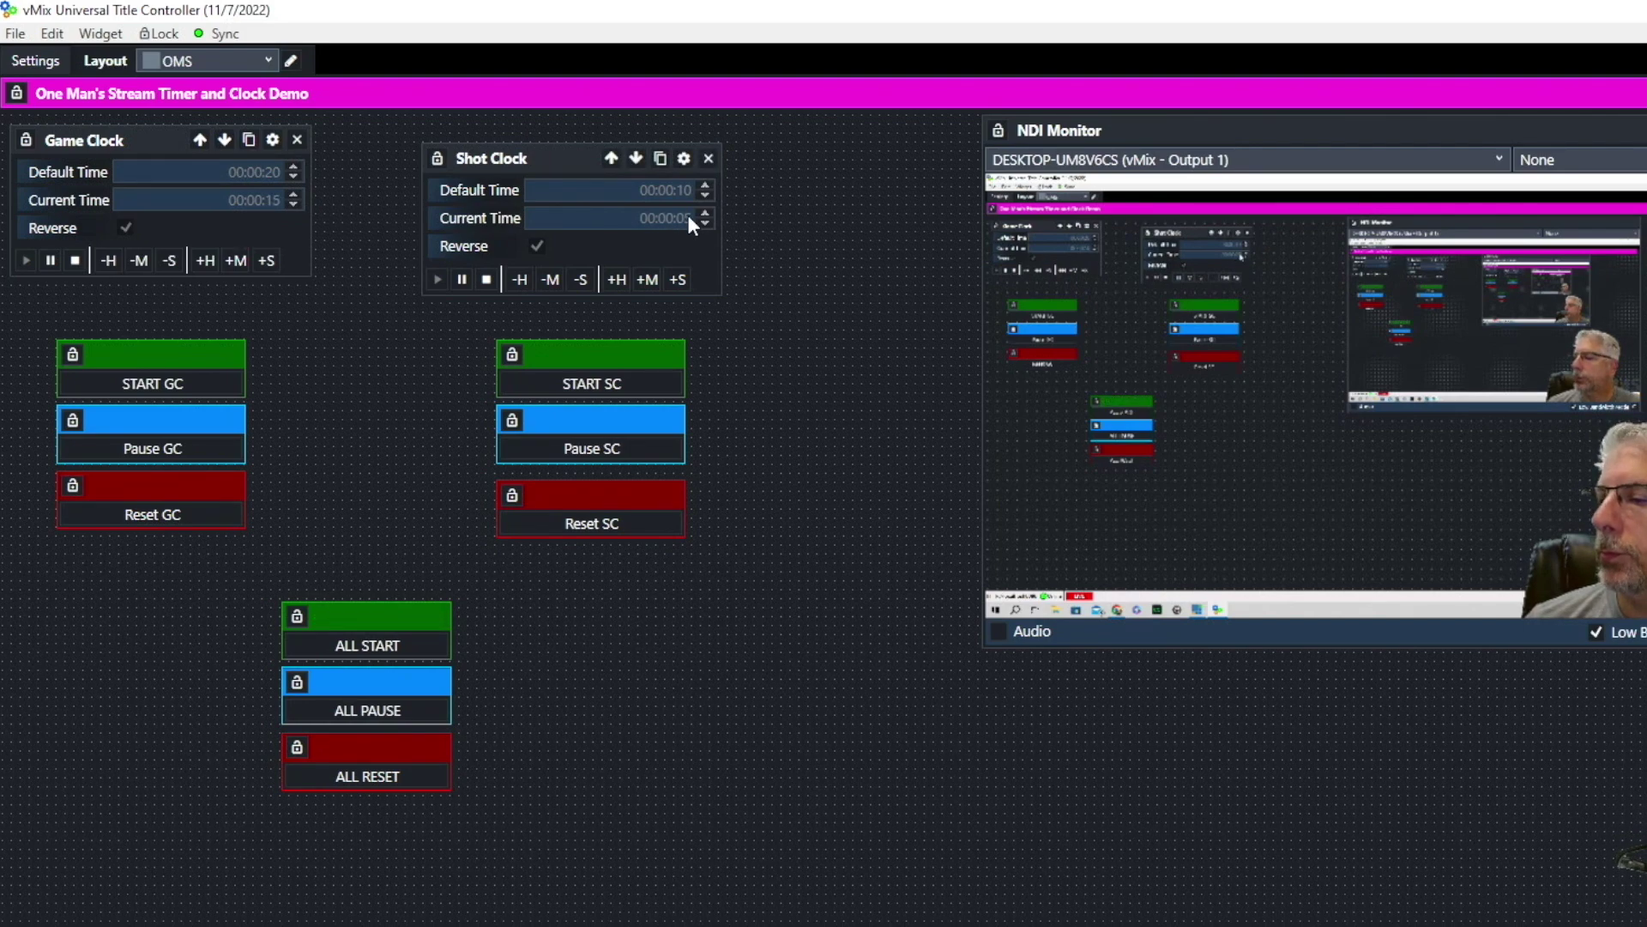
click(367, 712)
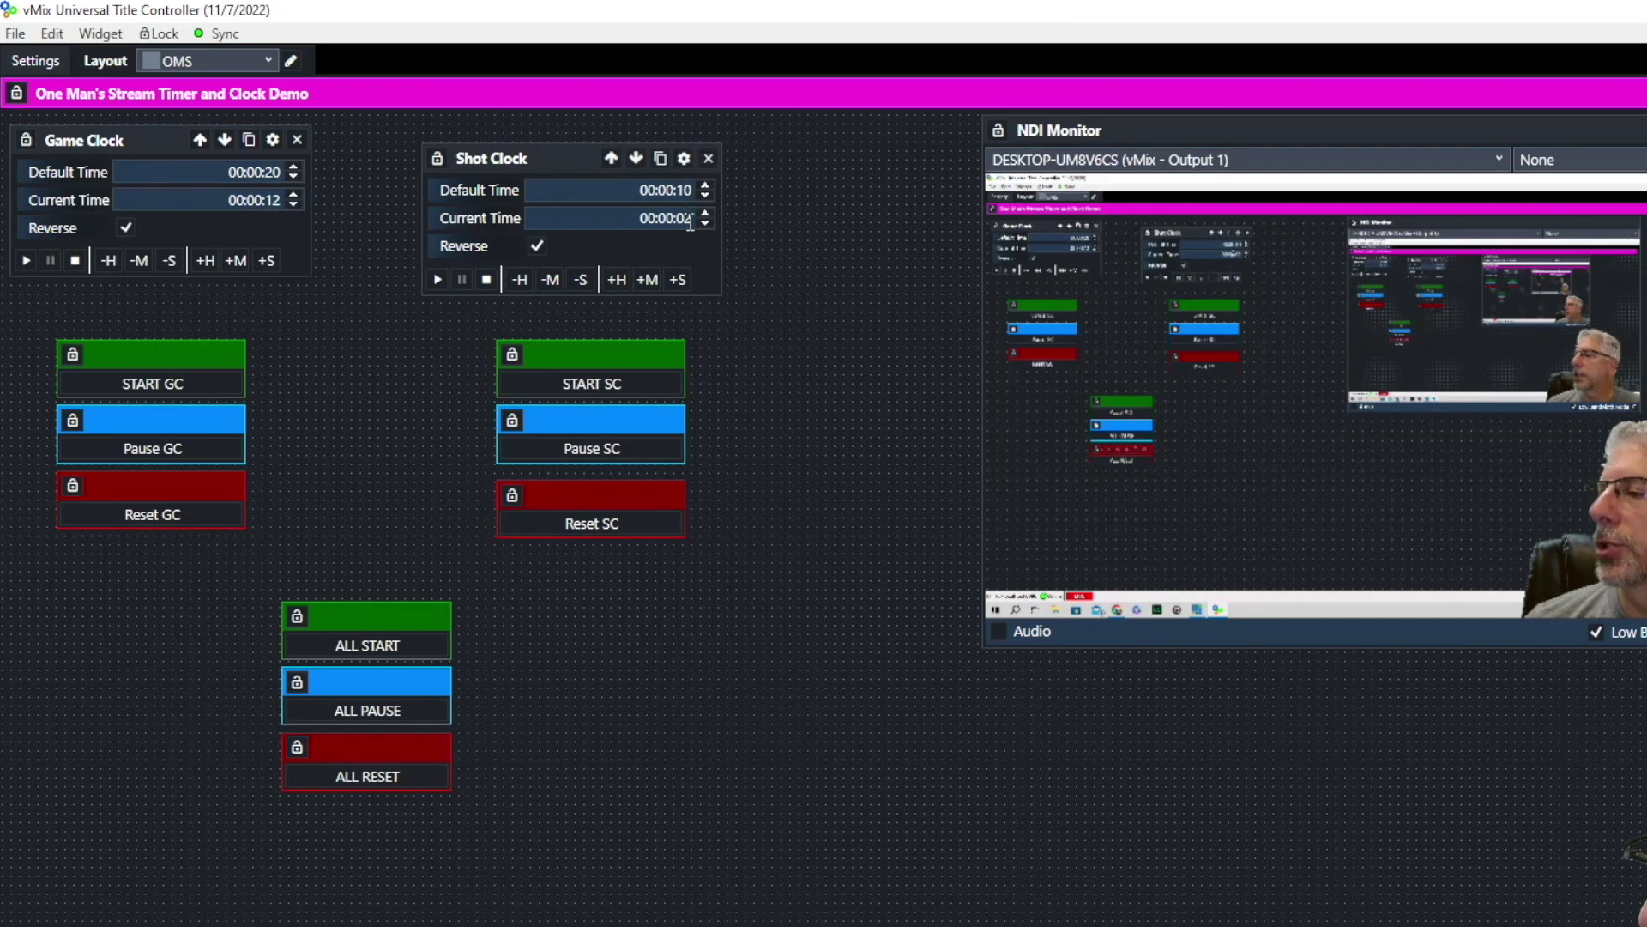
click(376, 782)
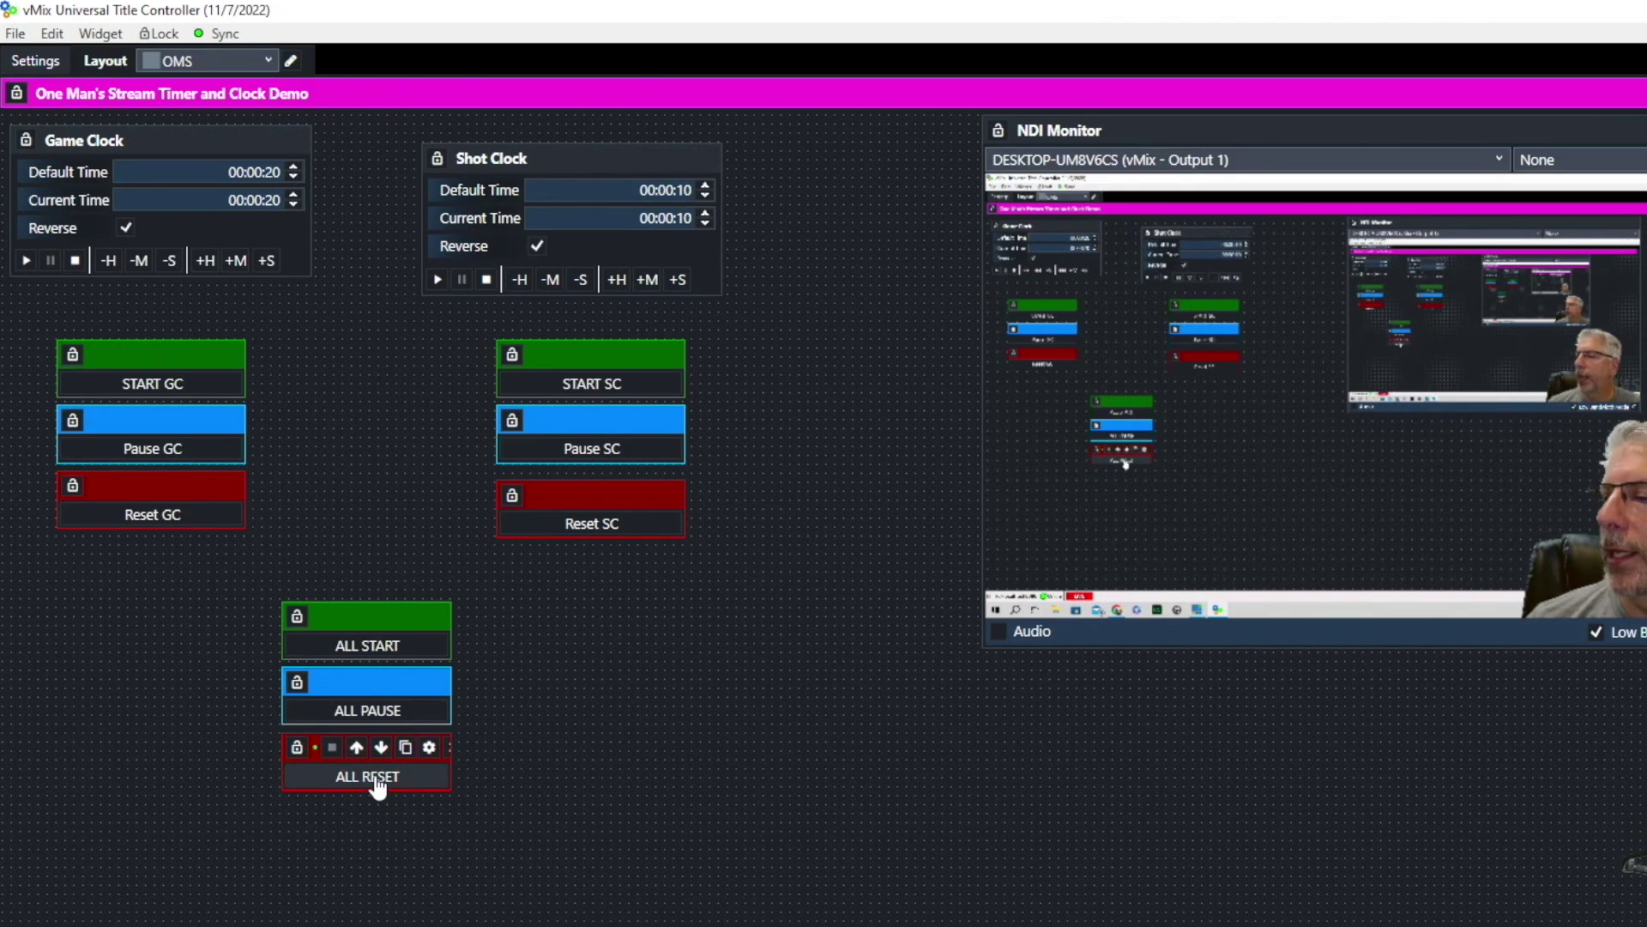
click(365, 644)
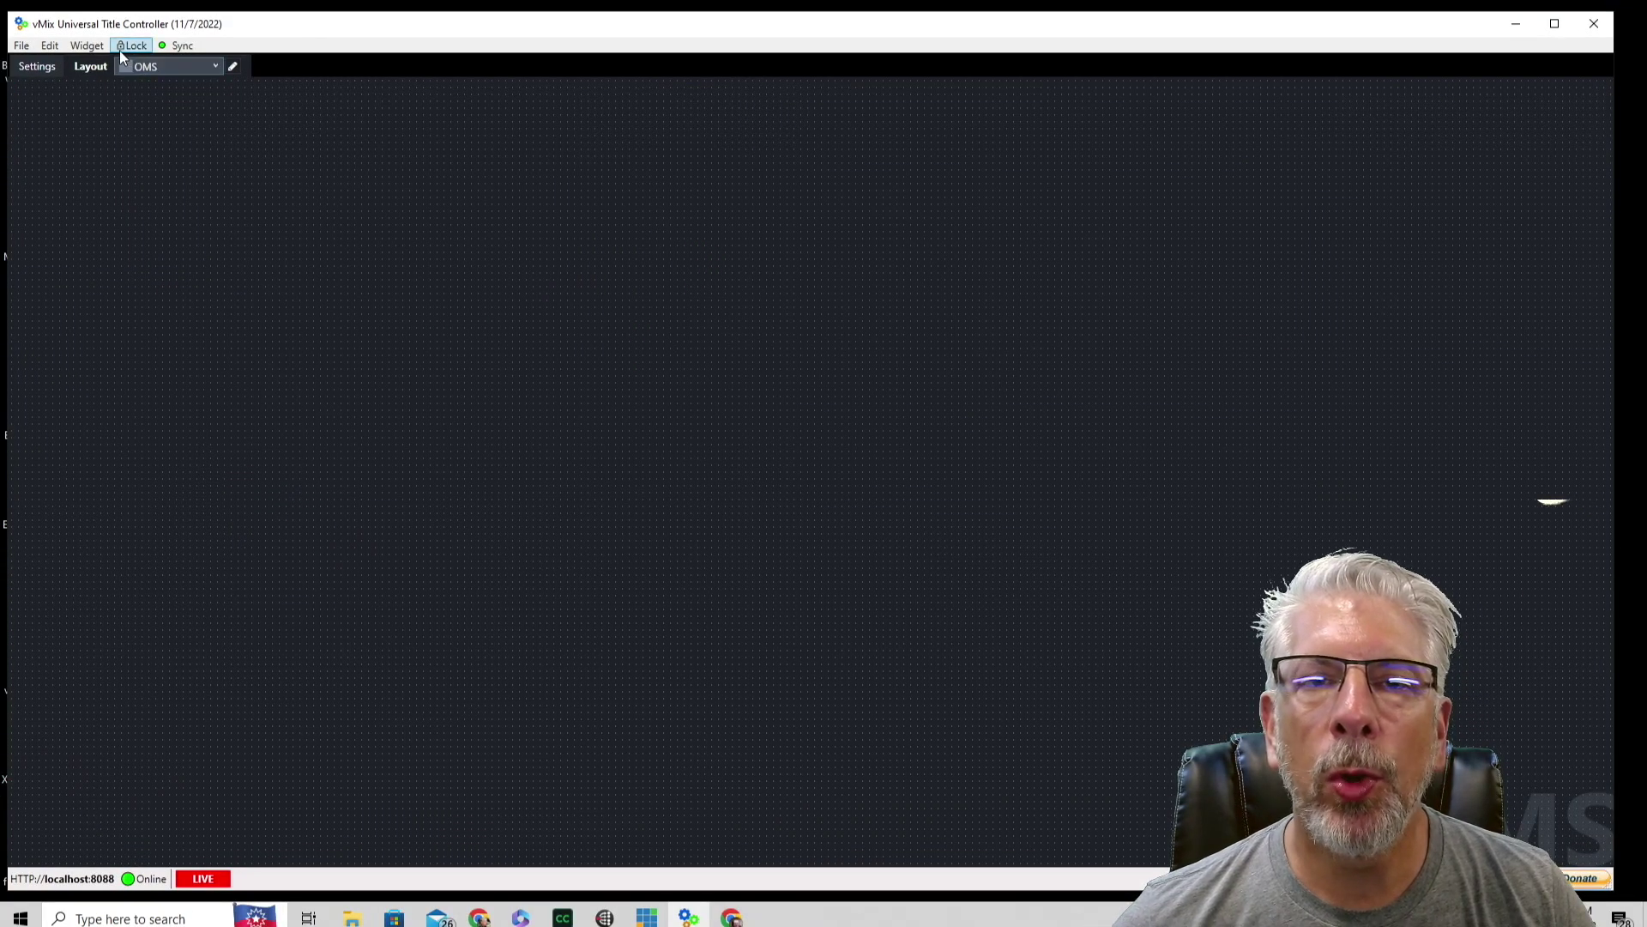
- Add a Clock widget to the empty OMS layout and name it AUTOMATIONS
click(92, 47)
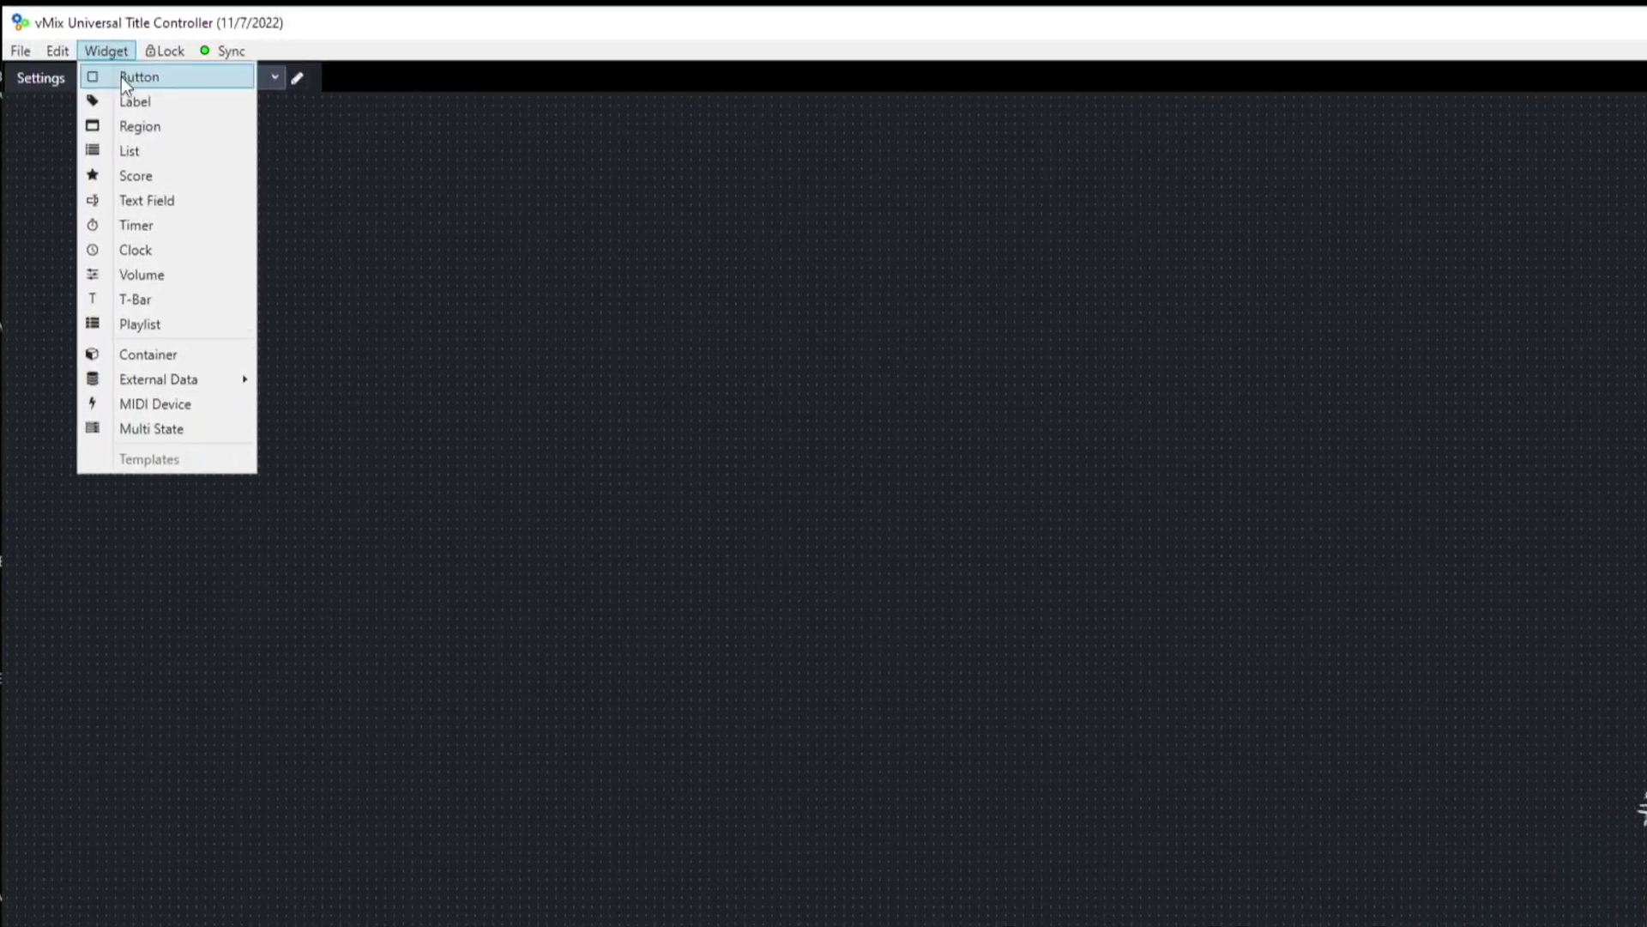
click(165, 310)
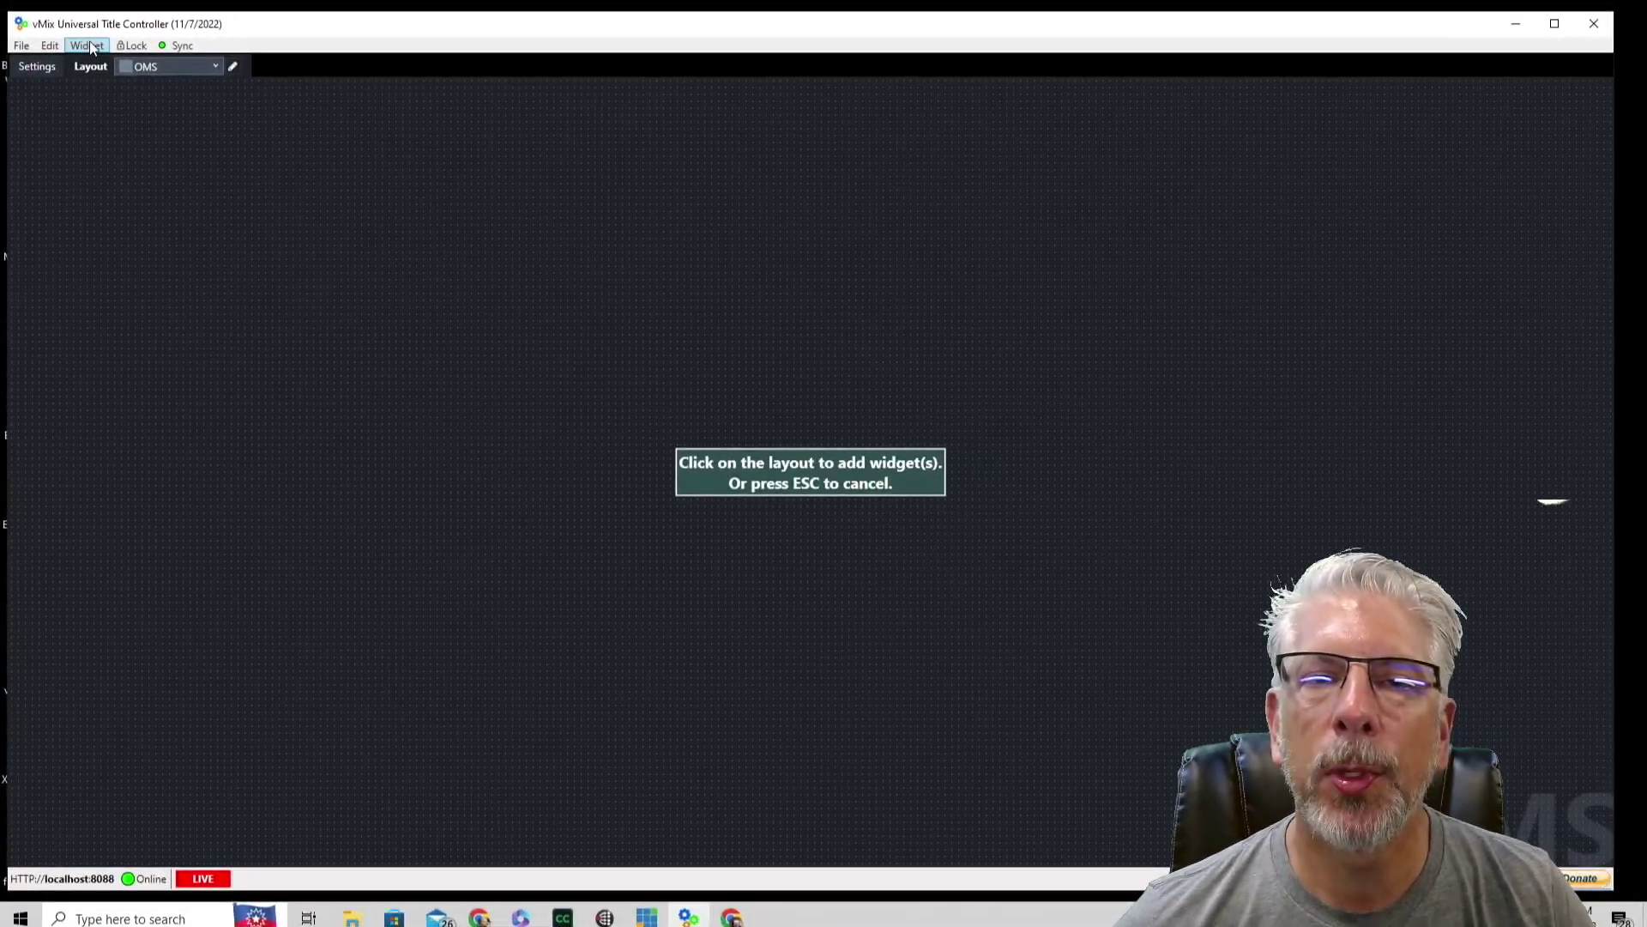
click(115, 226)
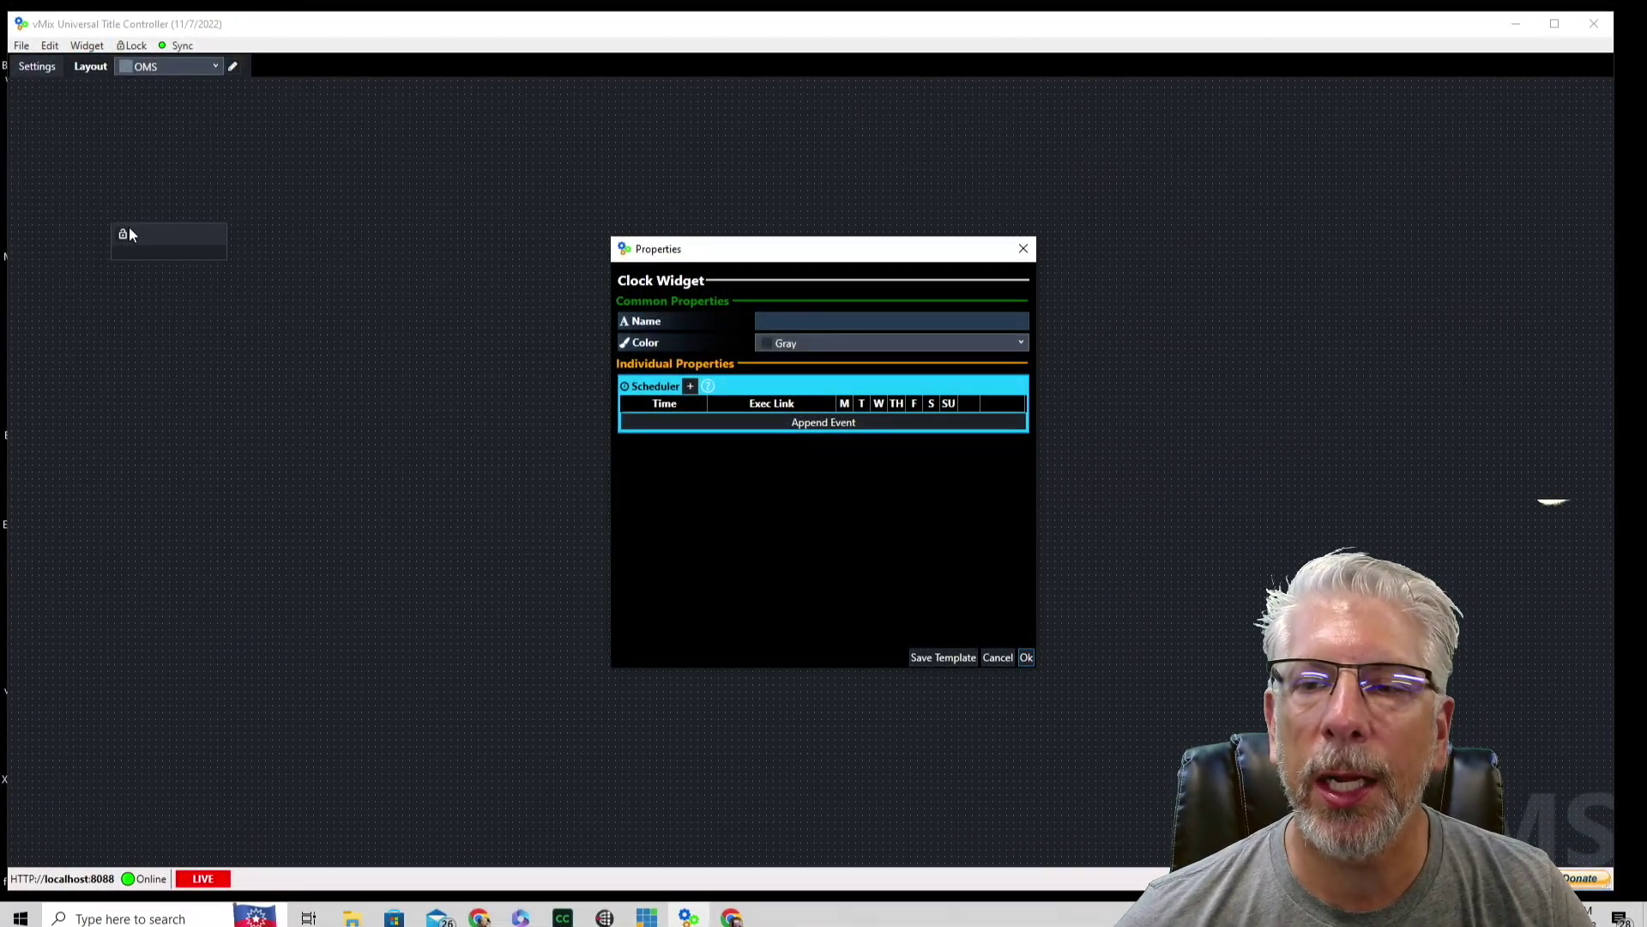
click(777, 319)
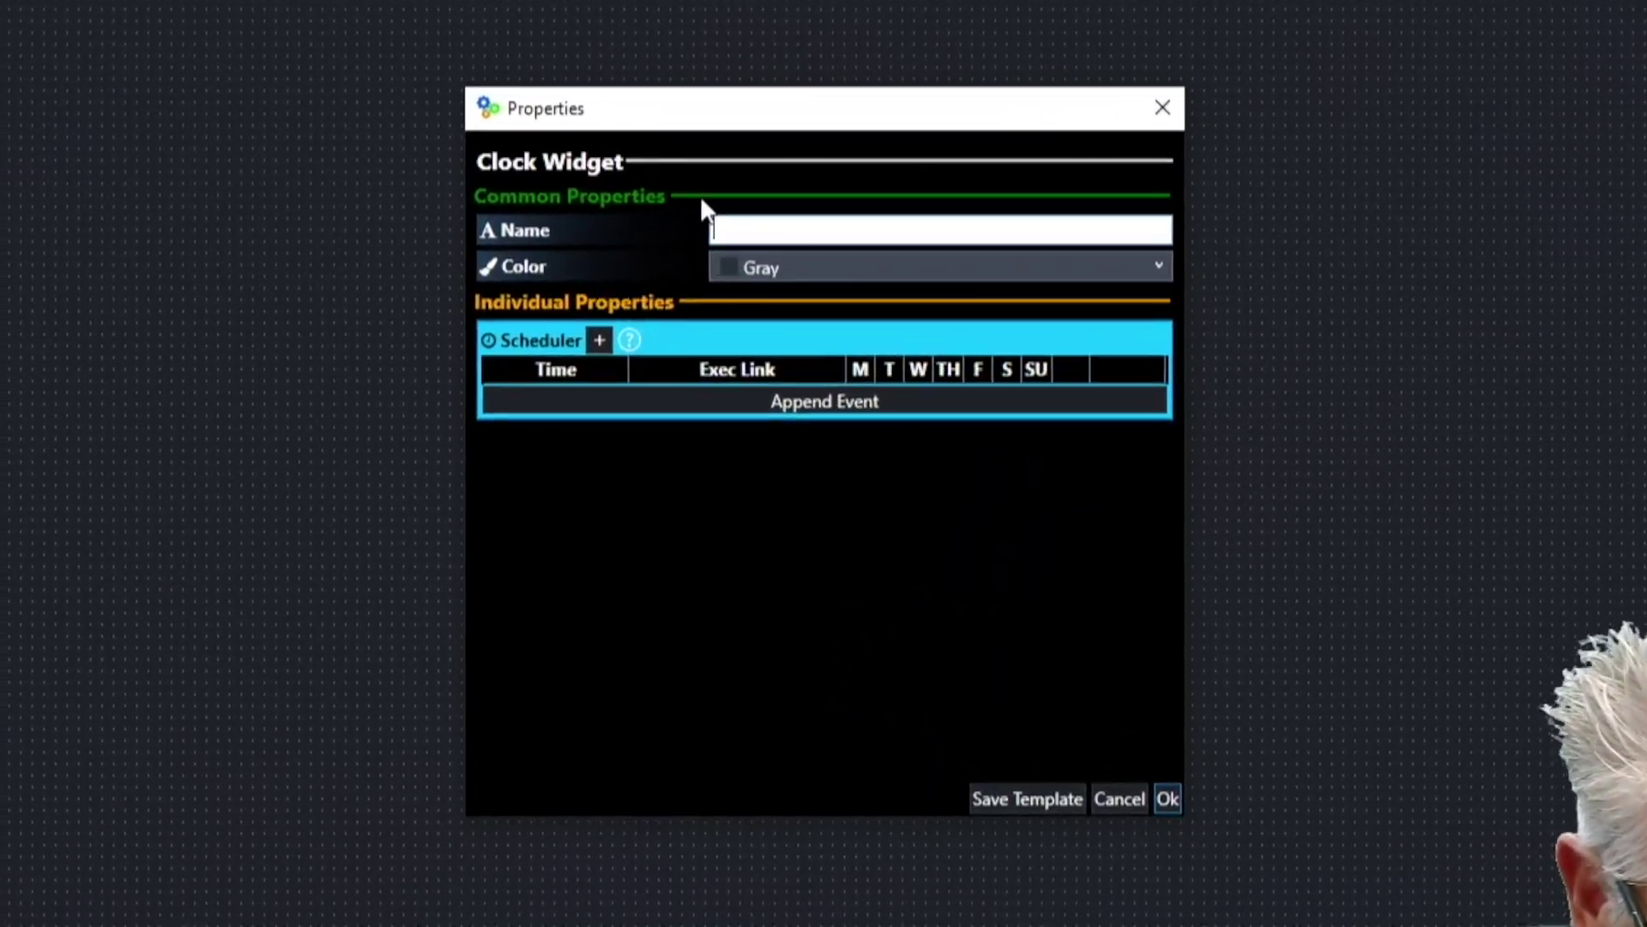
text(AUTOMATIONS)
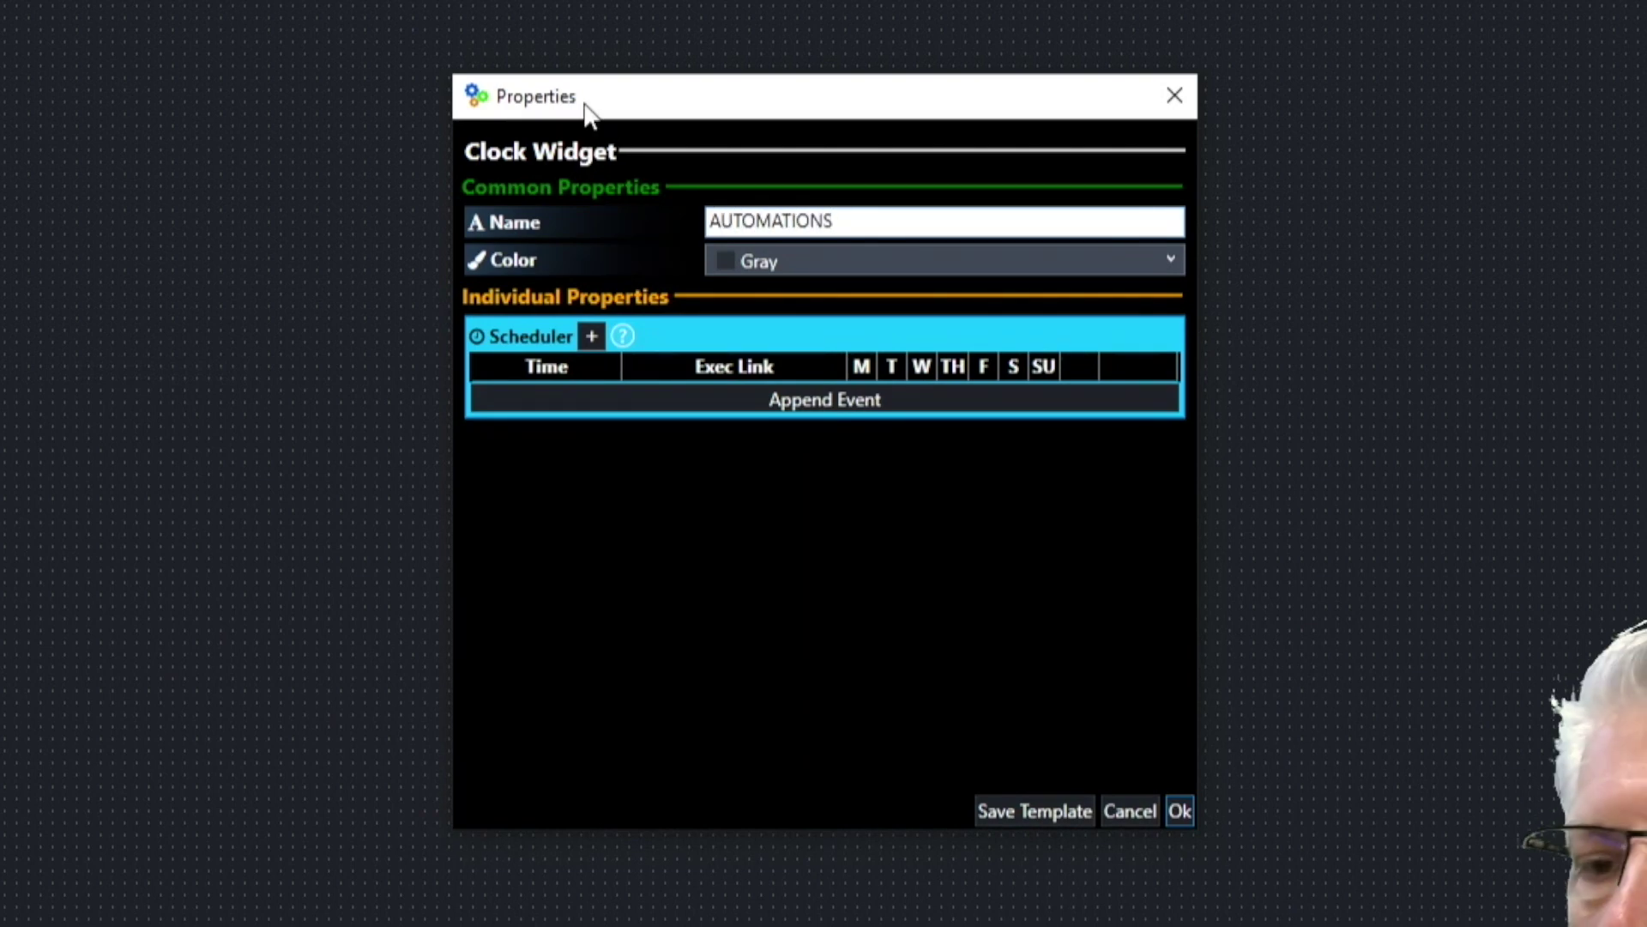
key(Return)
- Add two scheduler events to the AUTOMATIONS clock with the exec links StartStream and StopStream
click(597, 339)
click(597, 339)
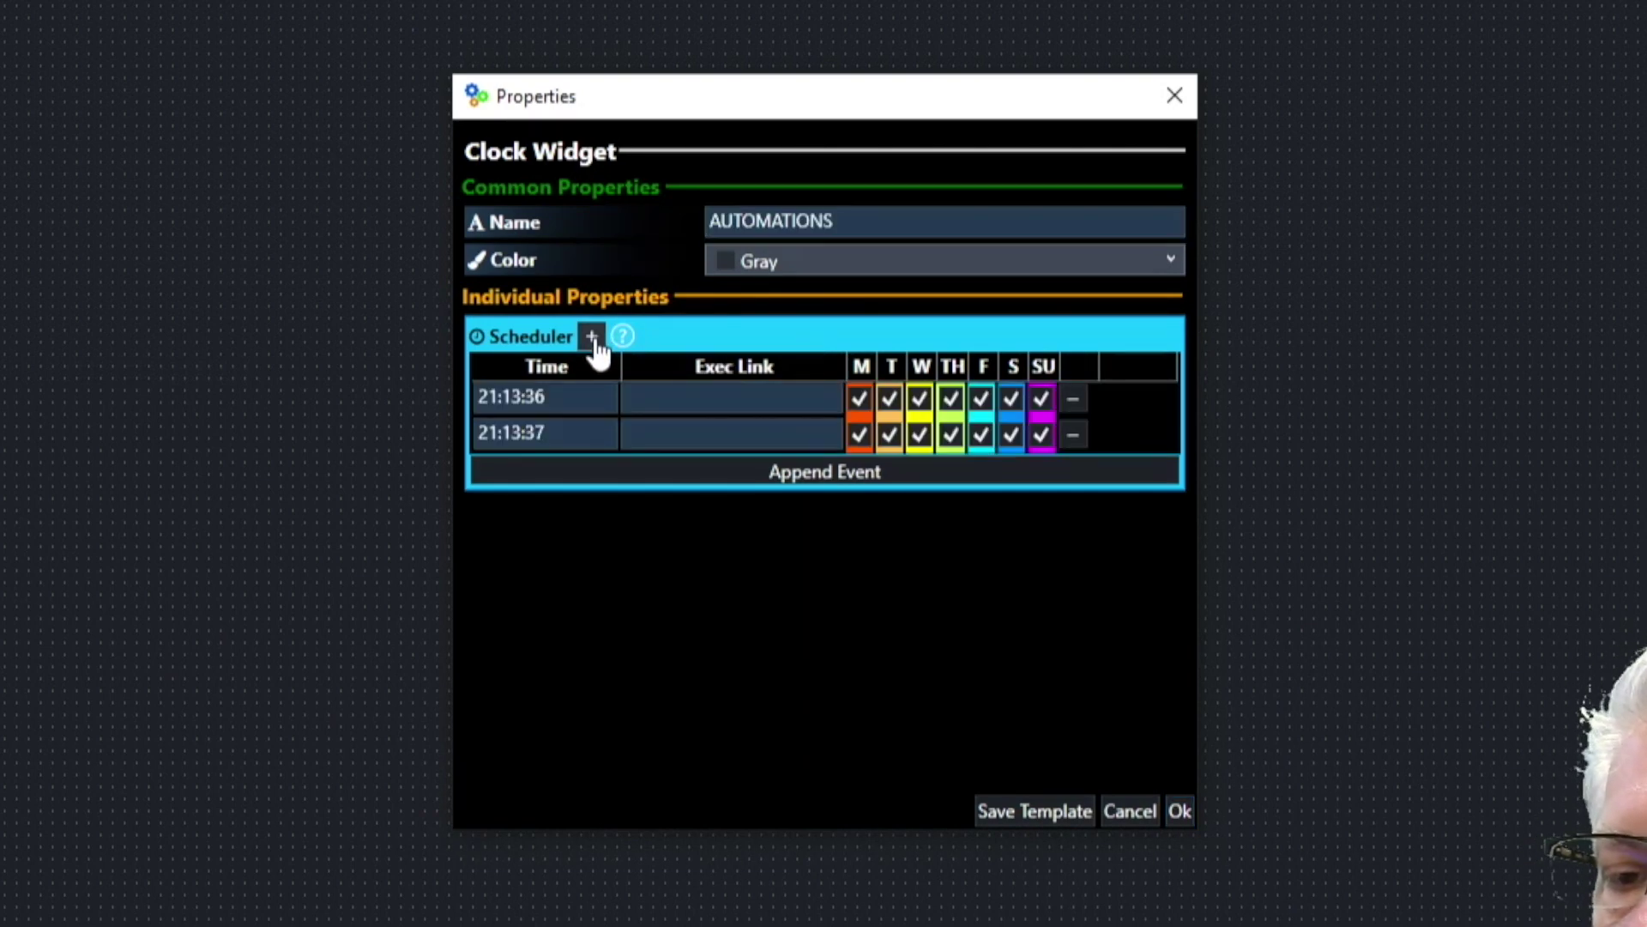
click(650, 403)
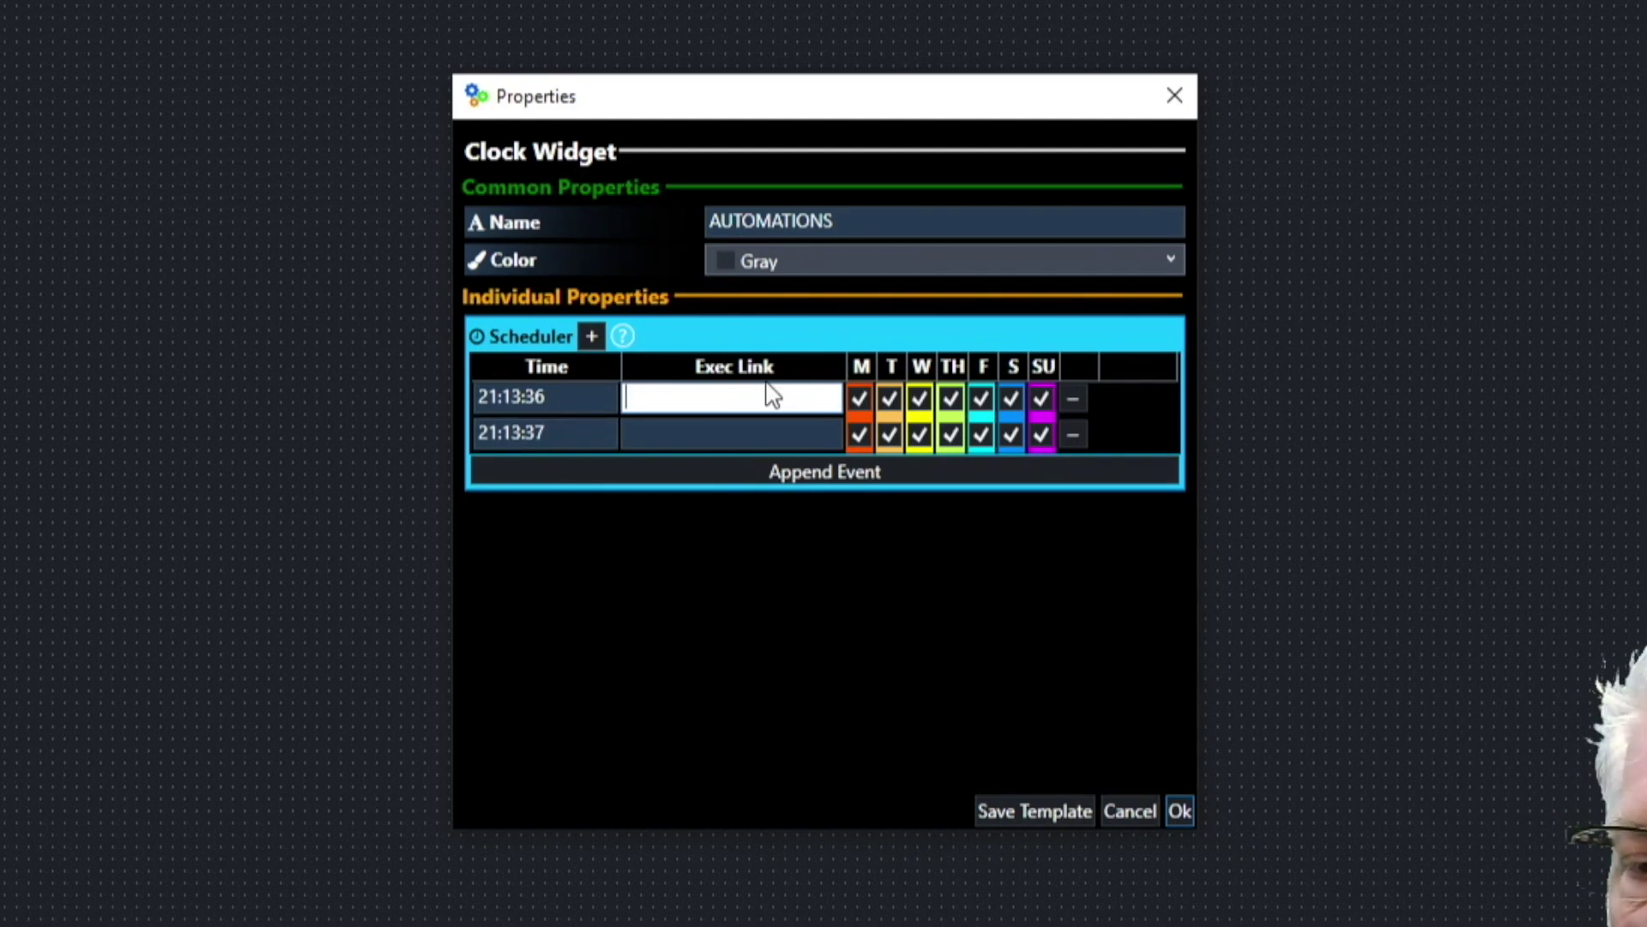
text(StartStream)
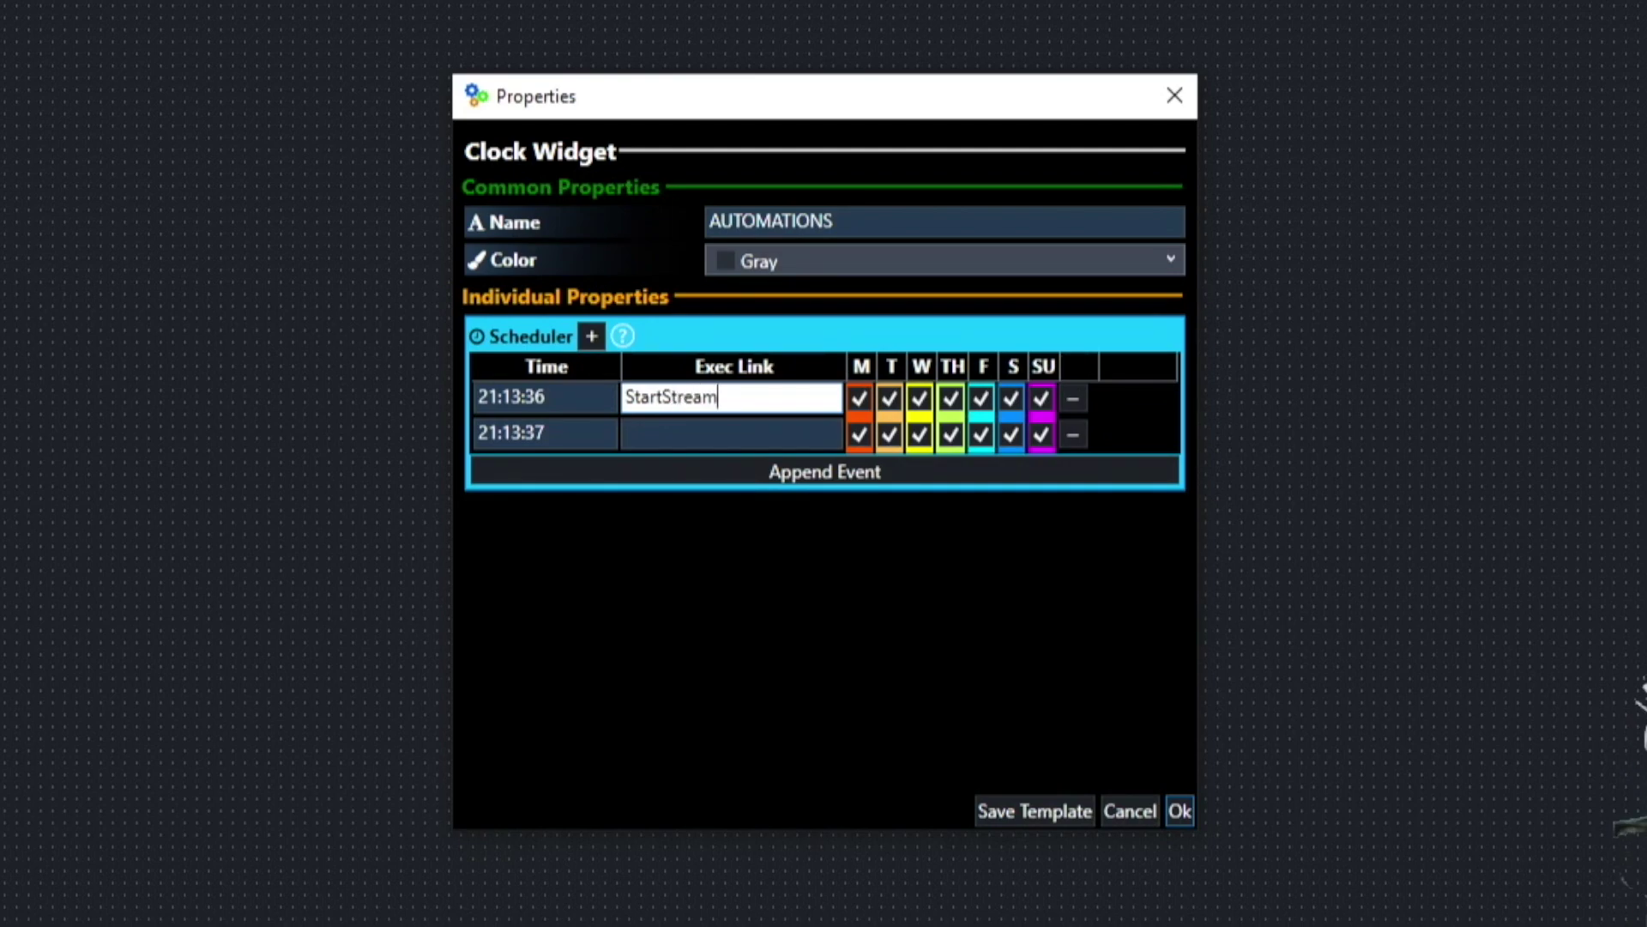
click(699, 436)
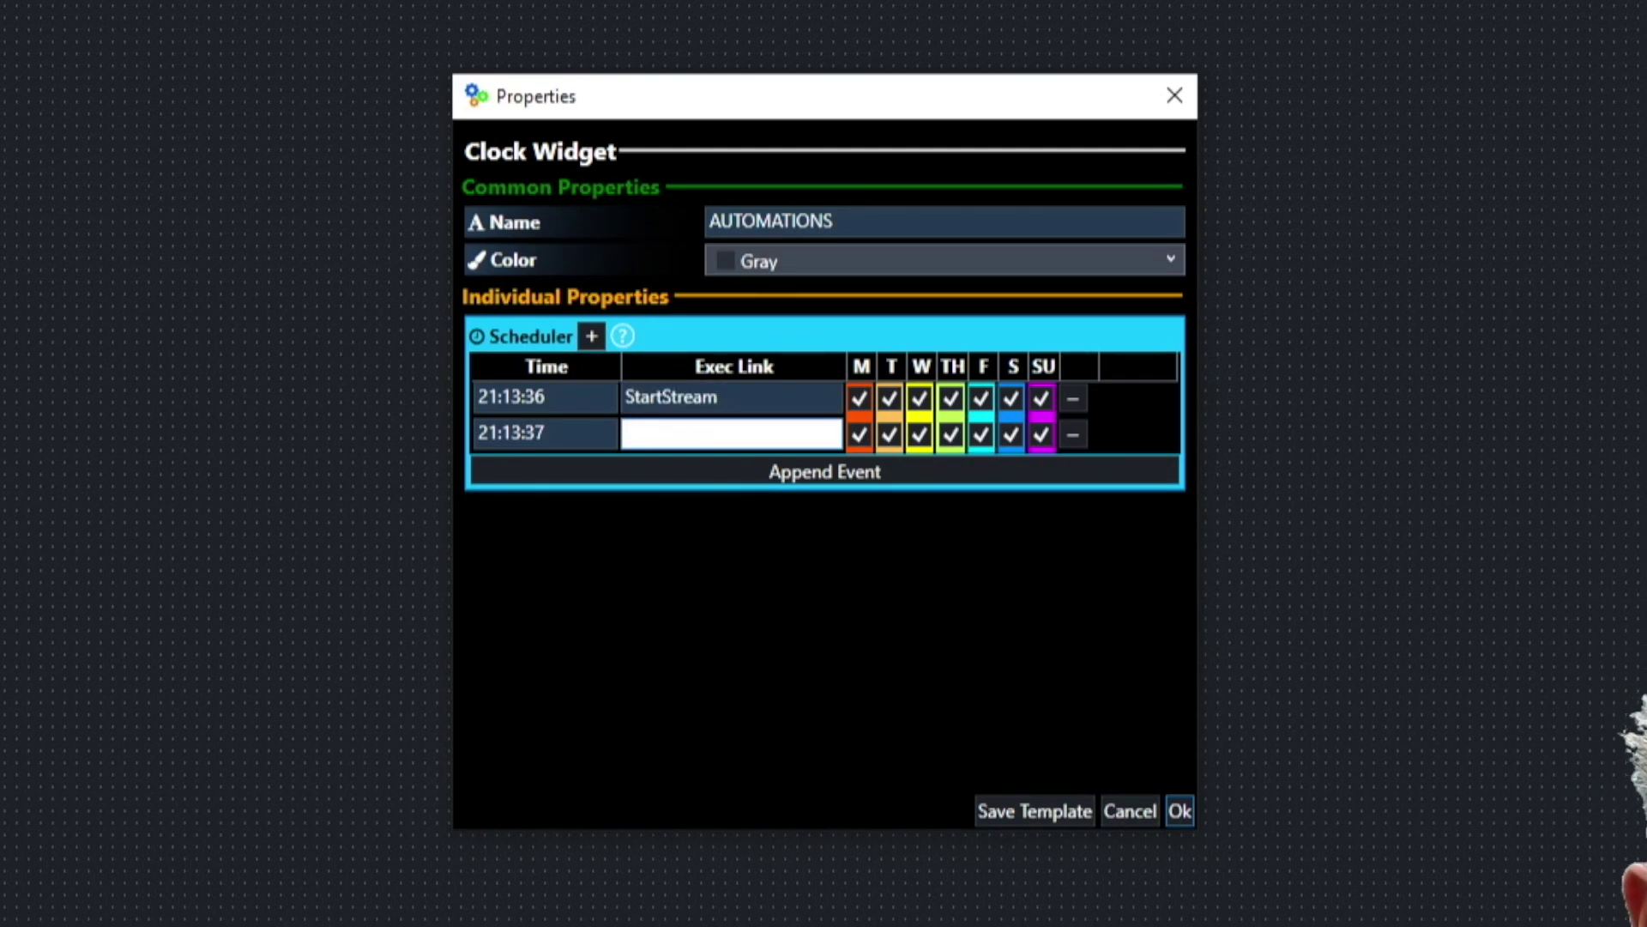
text(StopStream)
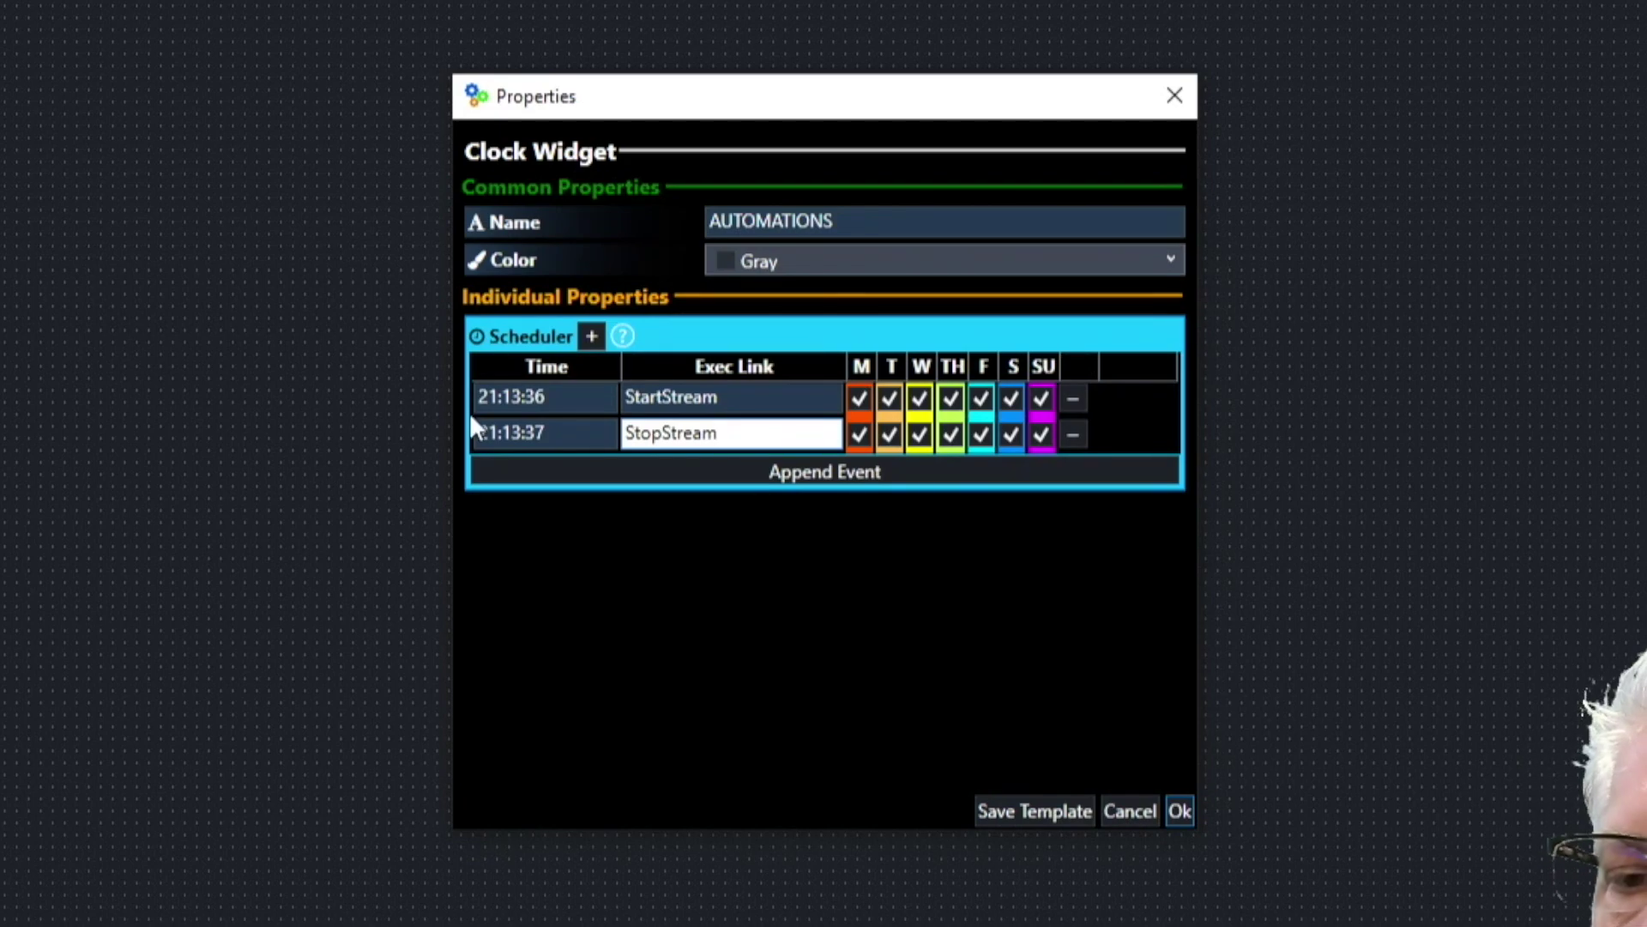
- Set the times of both the StartStream and StopStream events to 21:17:00
click(518, 398)
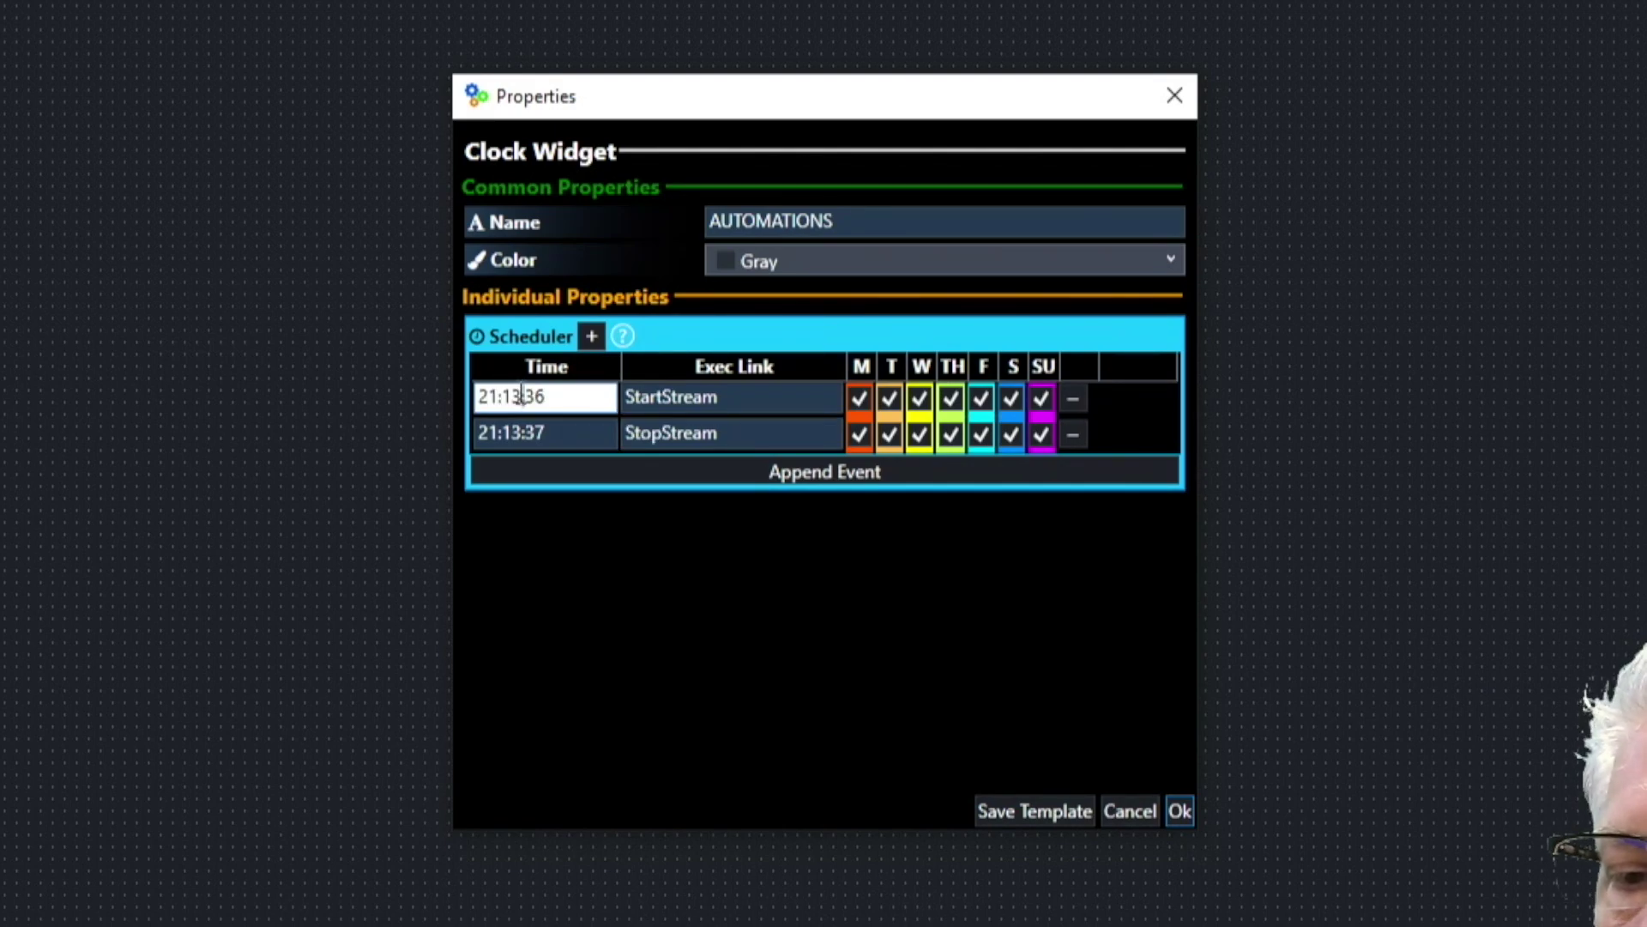
key(BackSpace)
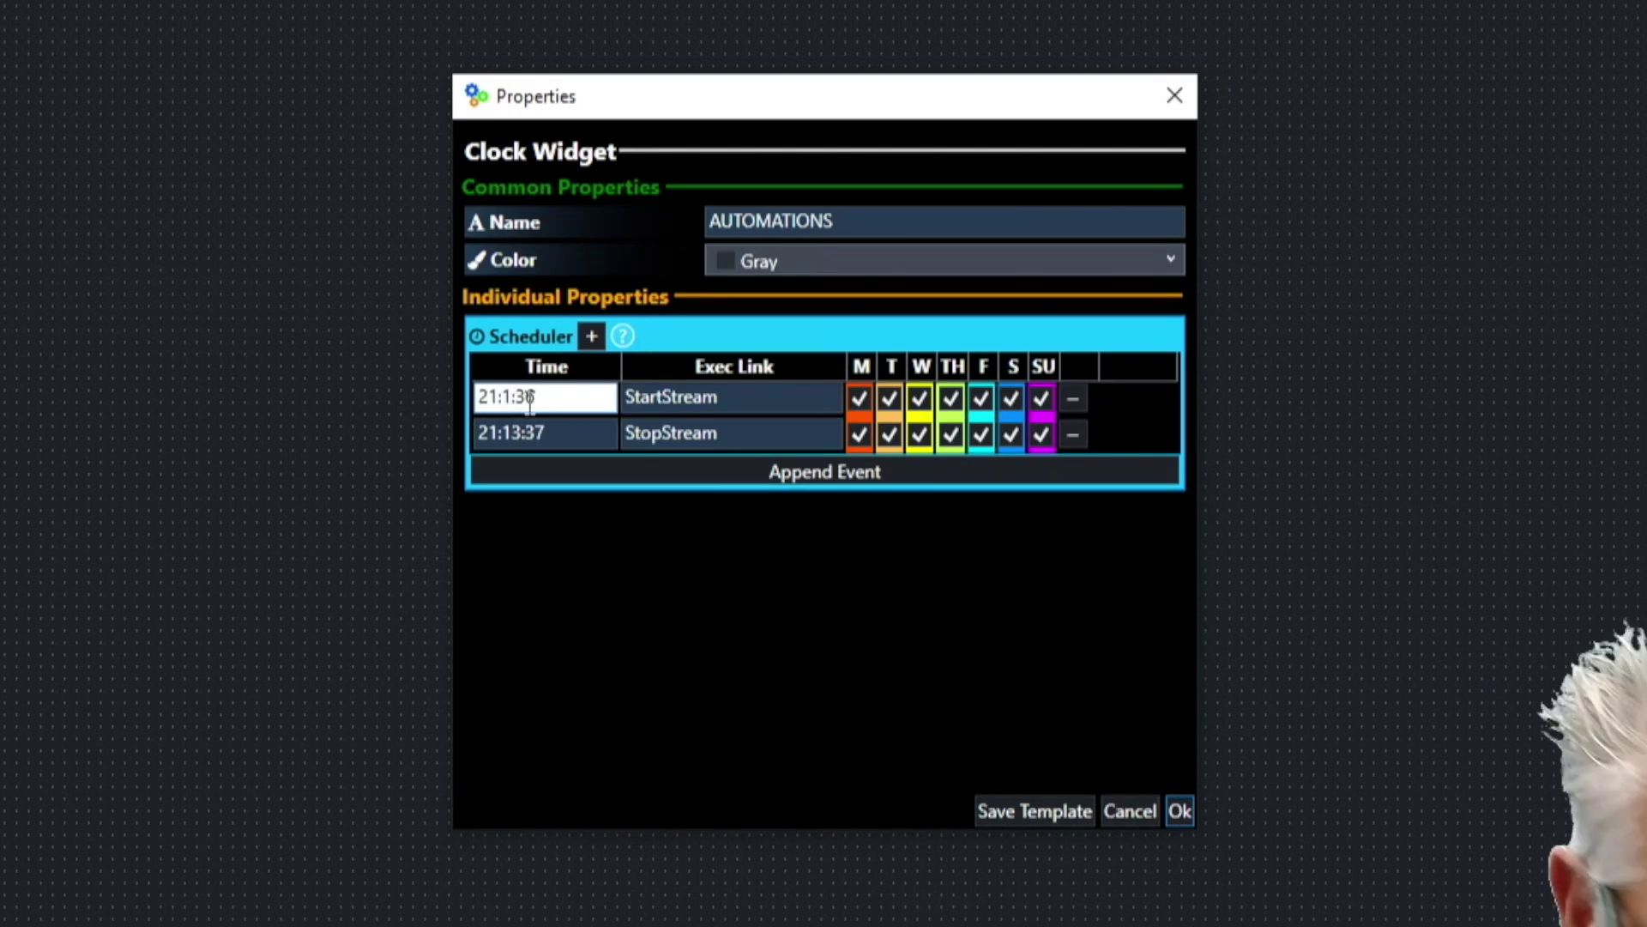
text(7)
click(511, 434)
double_click(515, 435)
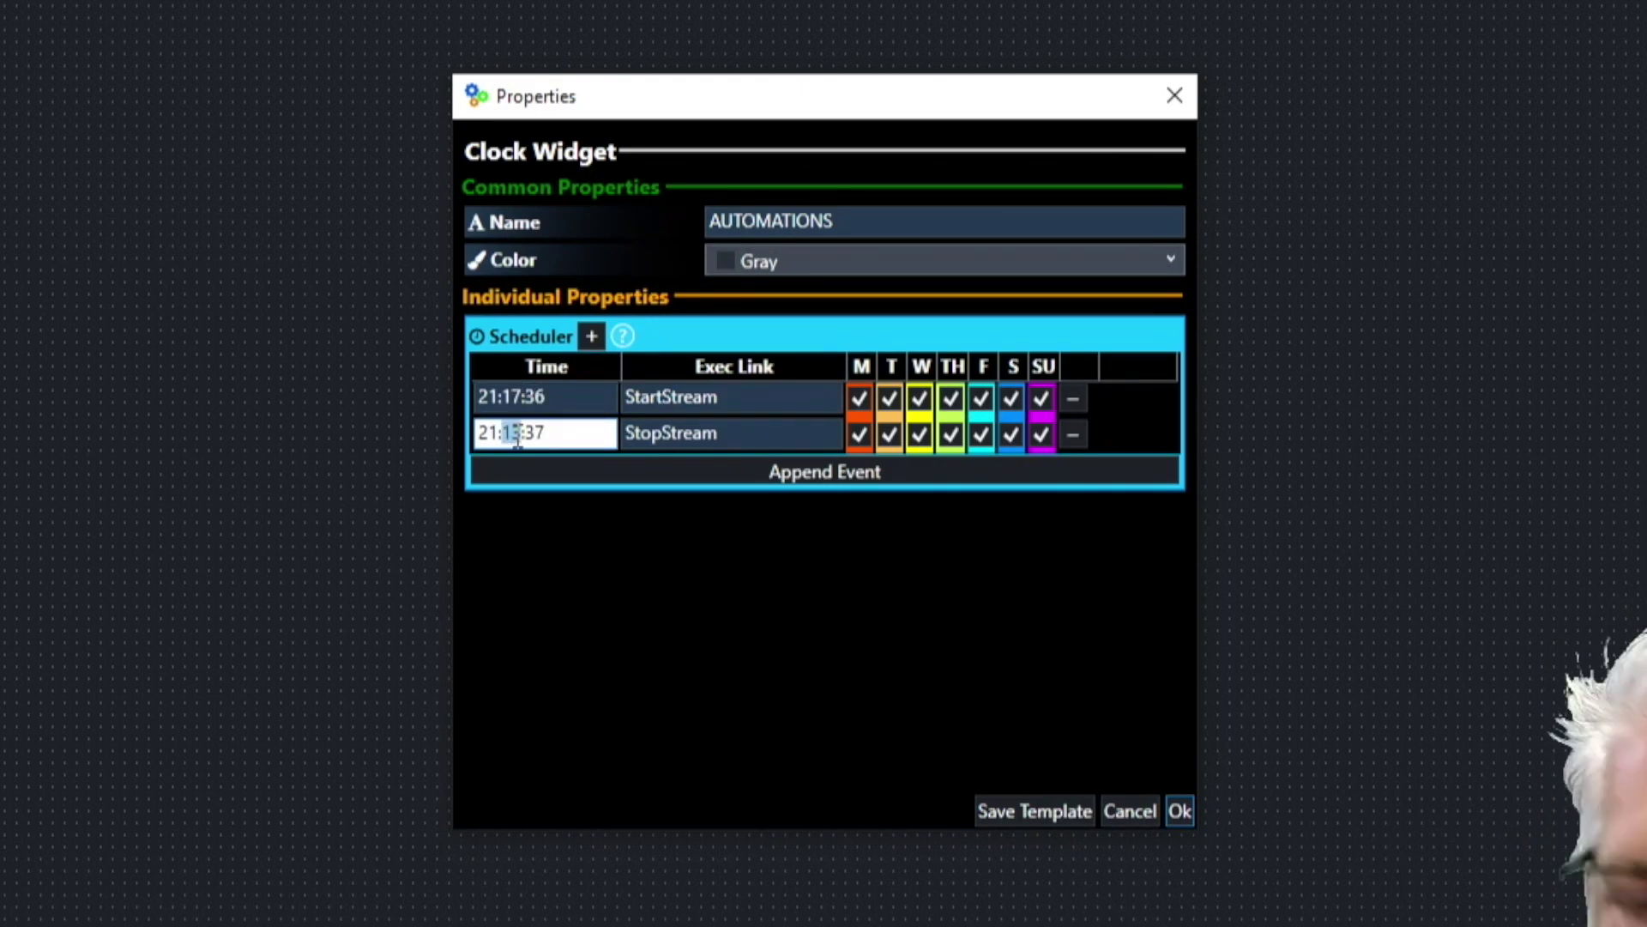
text(17)
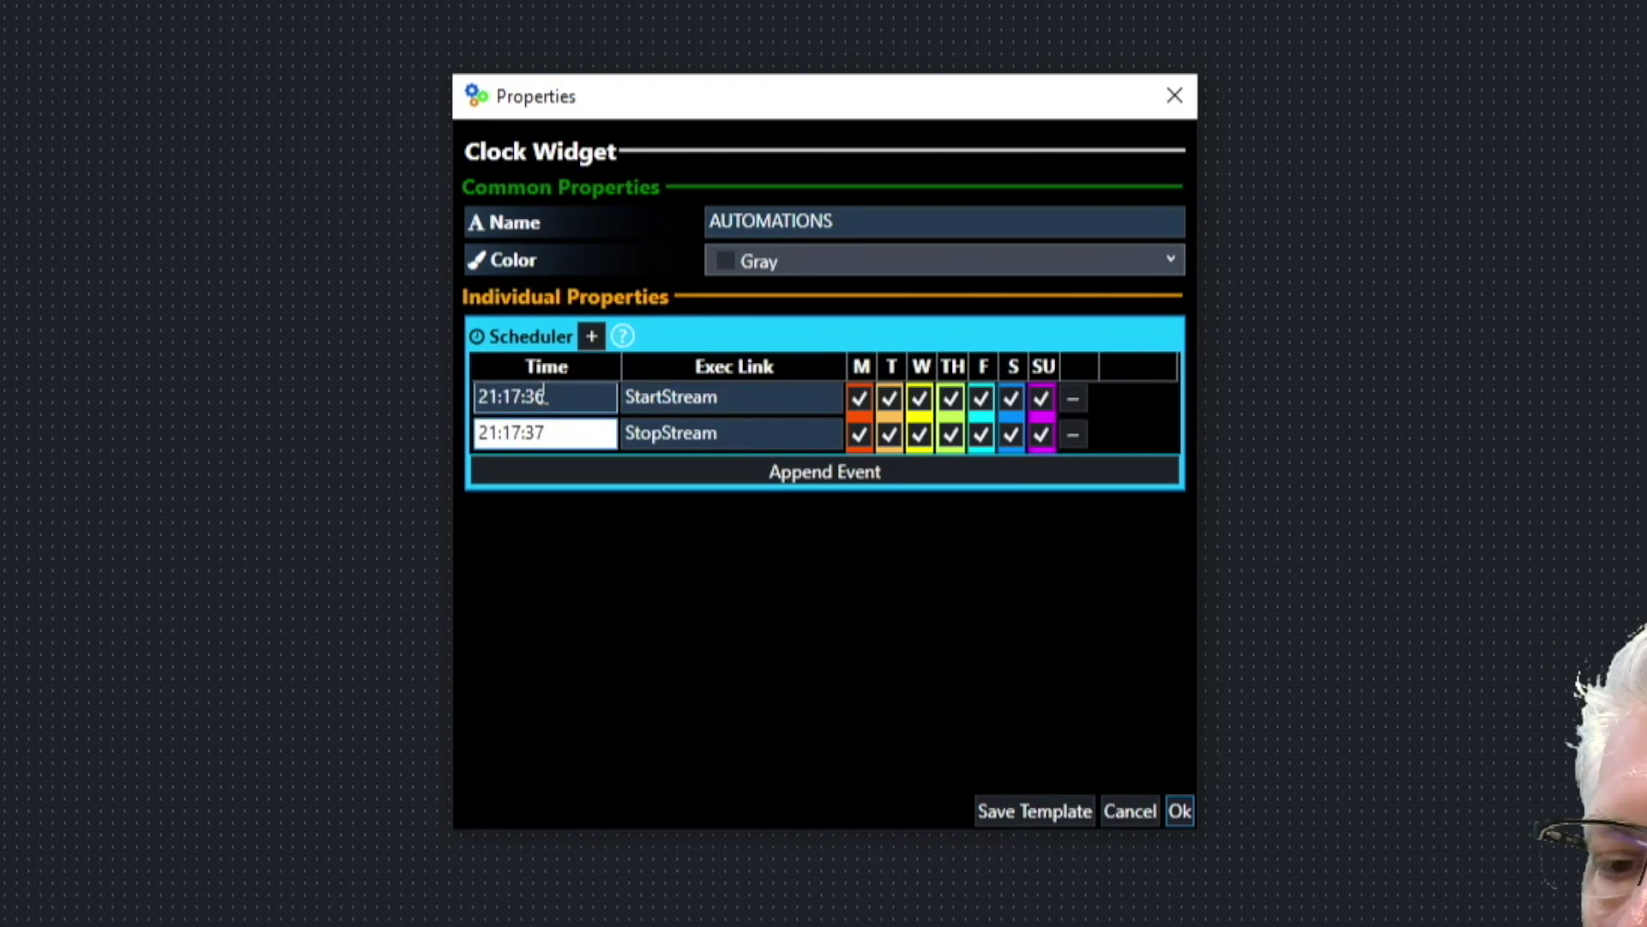
click(544, 396)
double_click(543, 395)
text(00)
click(536, 434)
double_click(536, 433)
text(0)
- Restrict both scheduler events to Monday by disabling all the other weekdays
click(1041, 400)
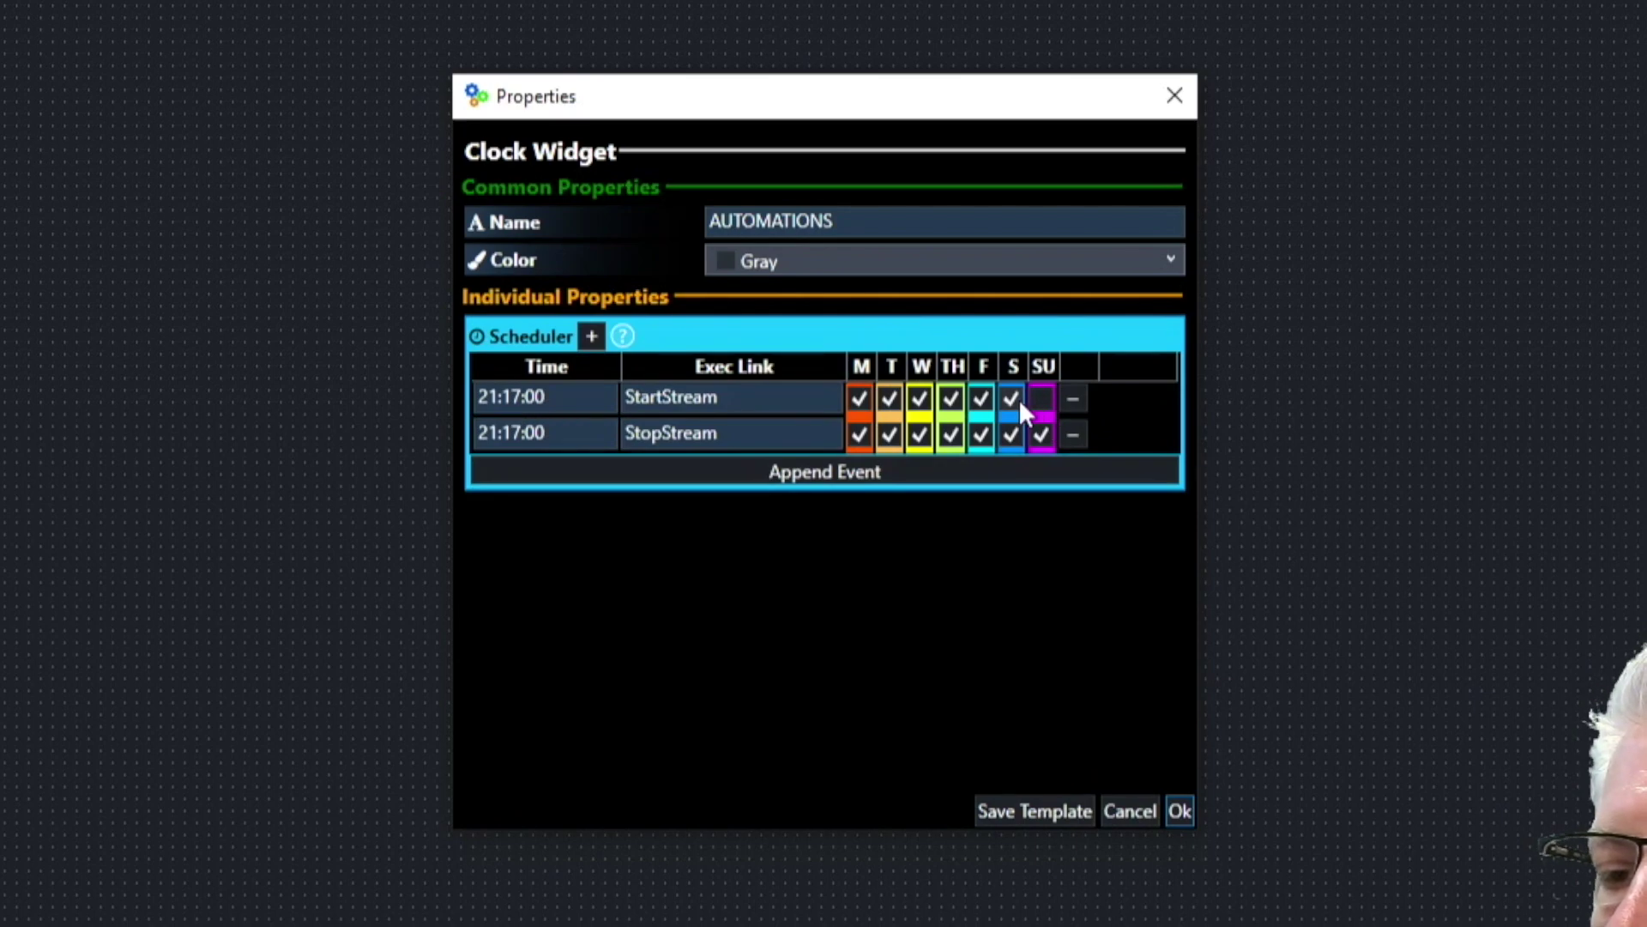
click(954, 397)
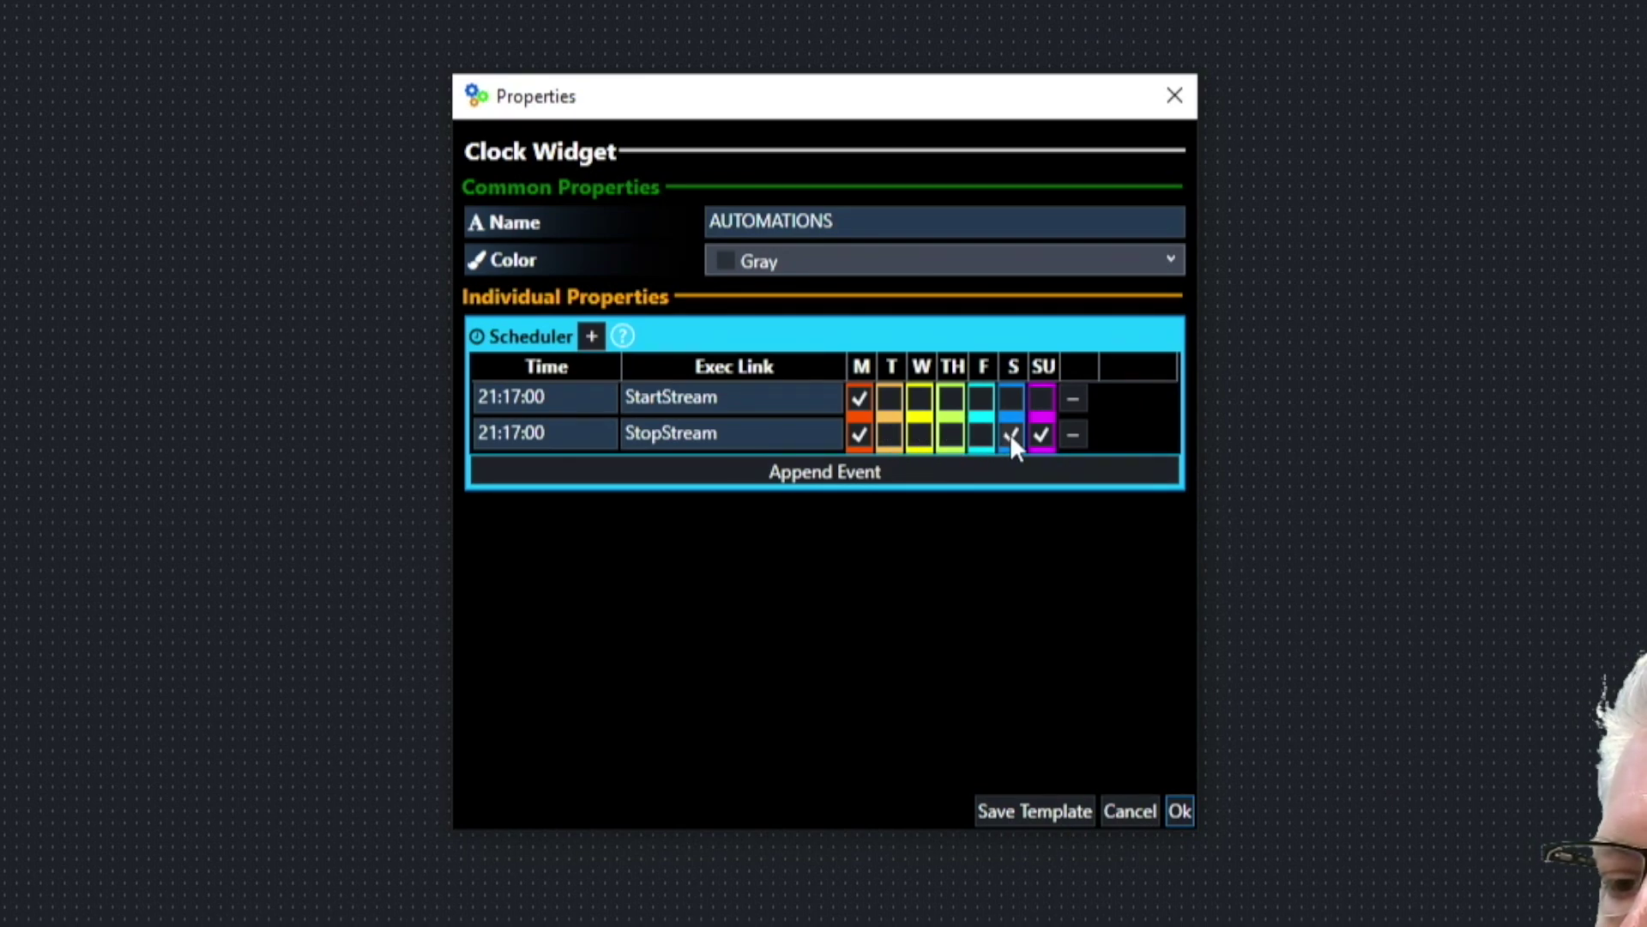
click(1041, 434)
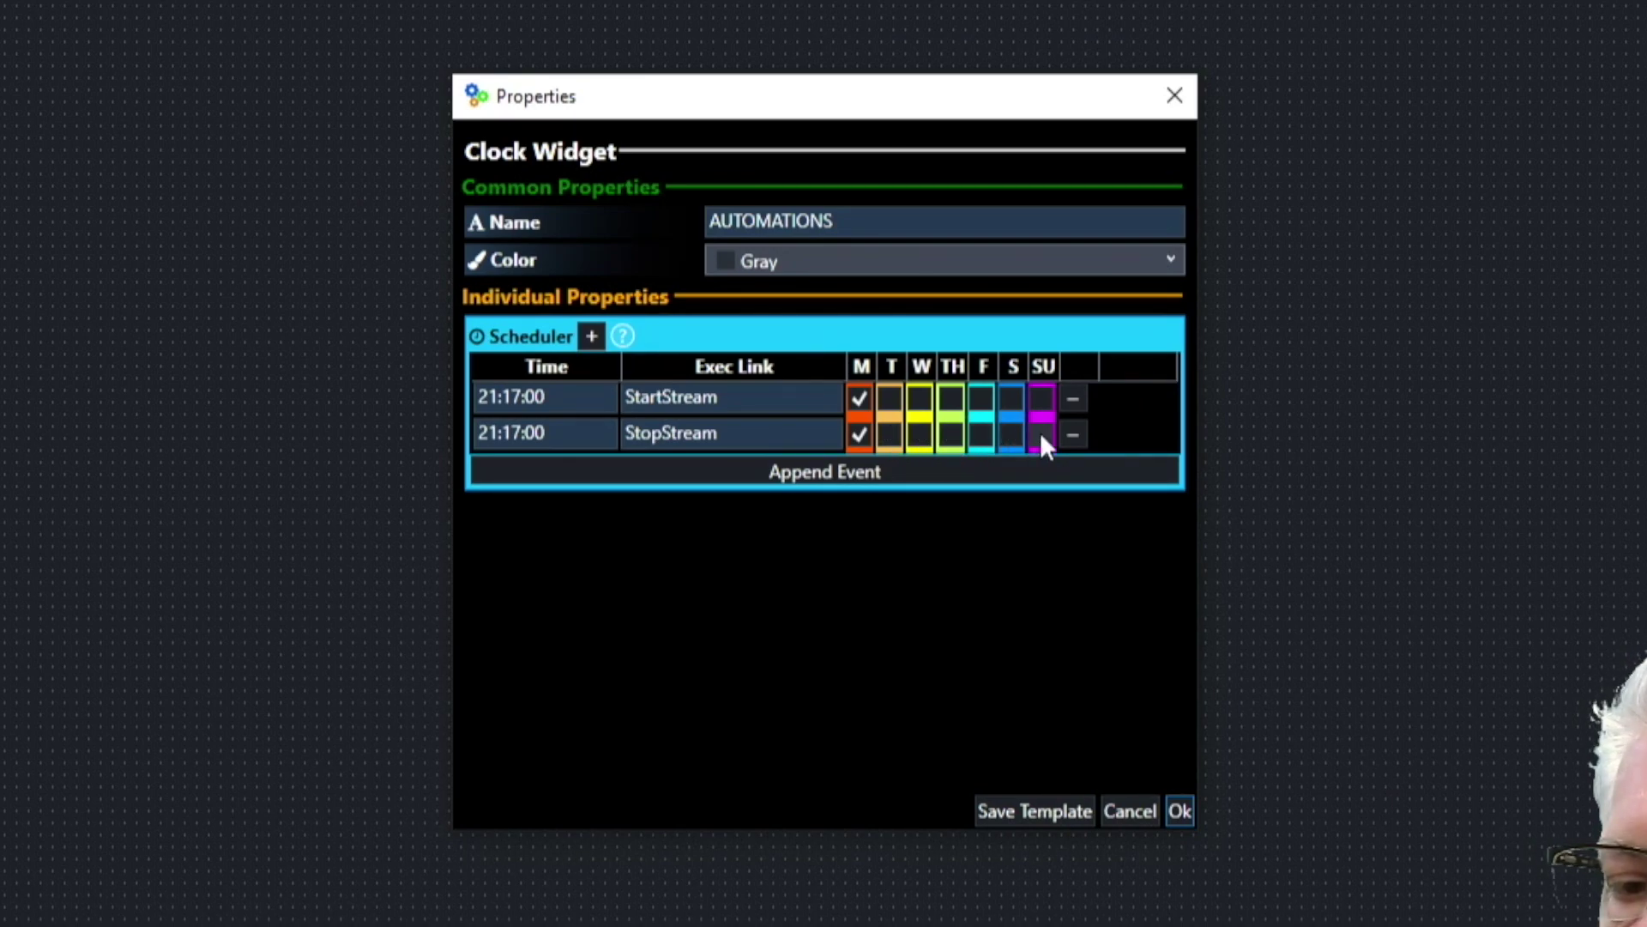
- Set the StopStream event time to 21:17:30, apply the properties and widen the AUTOMATIONS widget to fit its next-event text
click(546, 434)
double_click(547, 434)
click(547, 433)
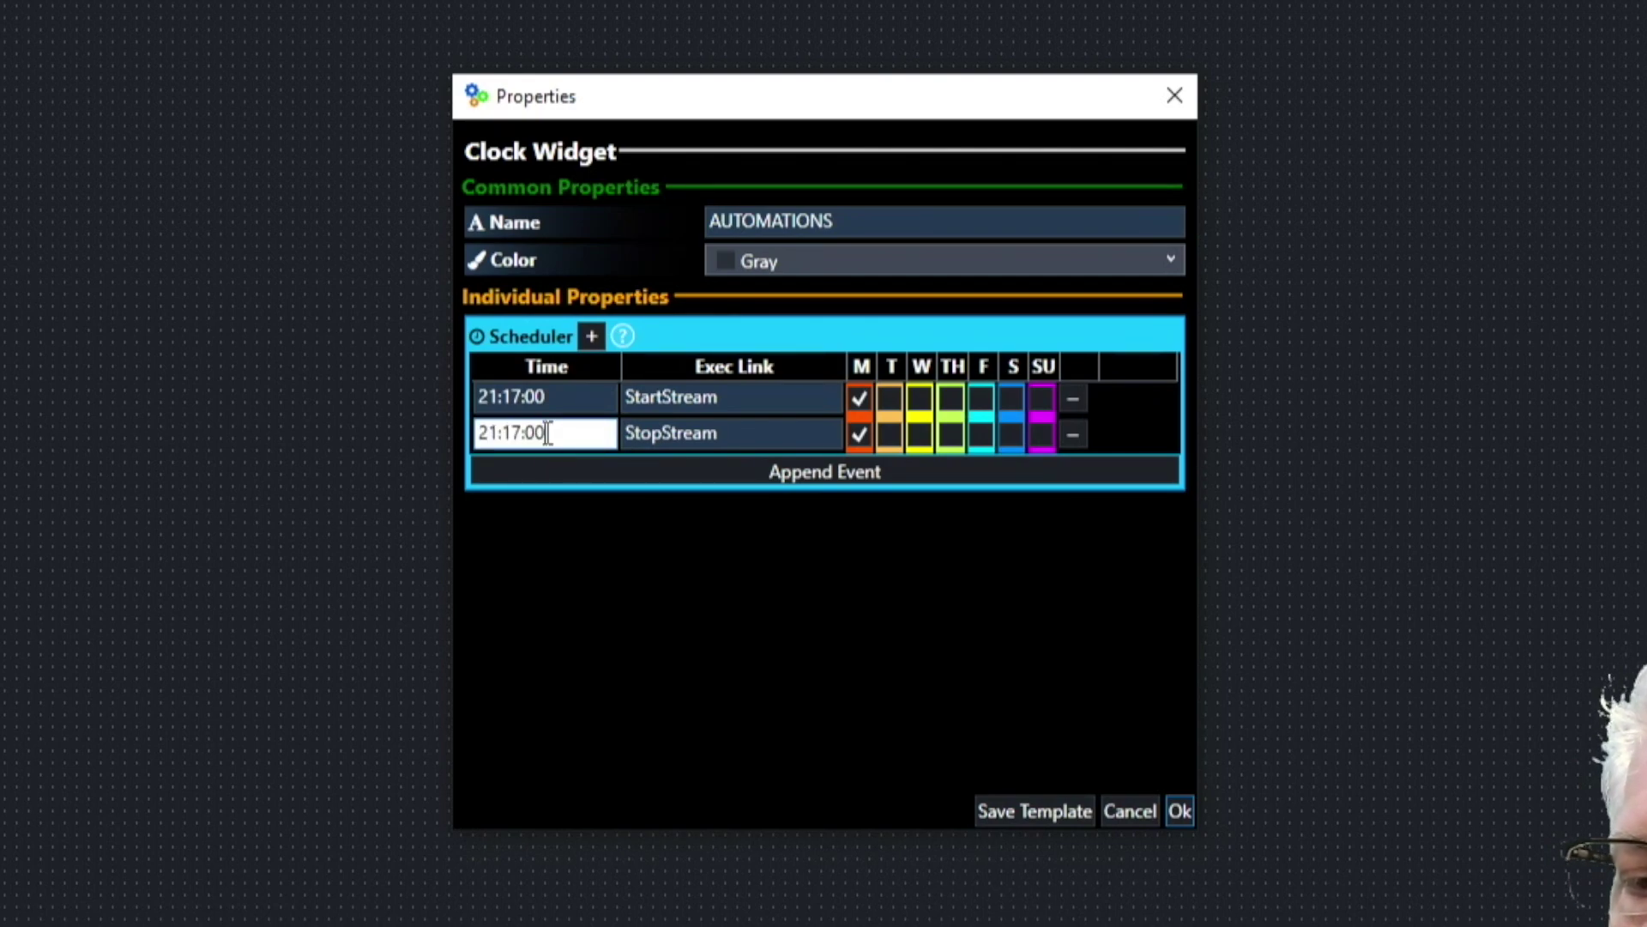
double_click(547, 433)
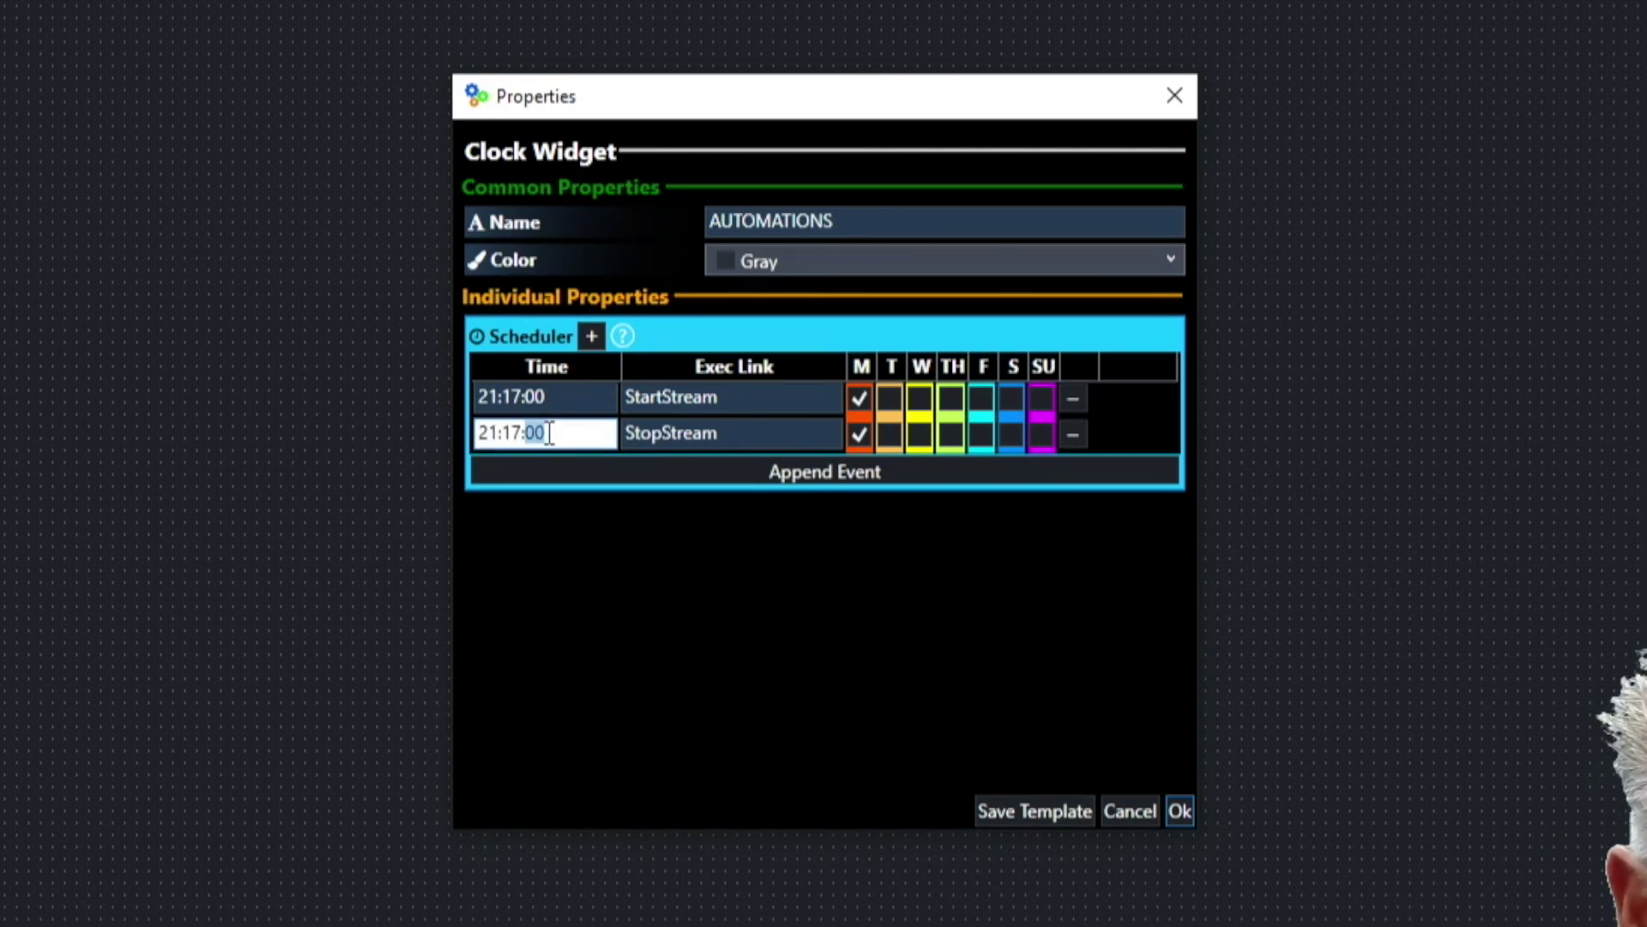
text(30)
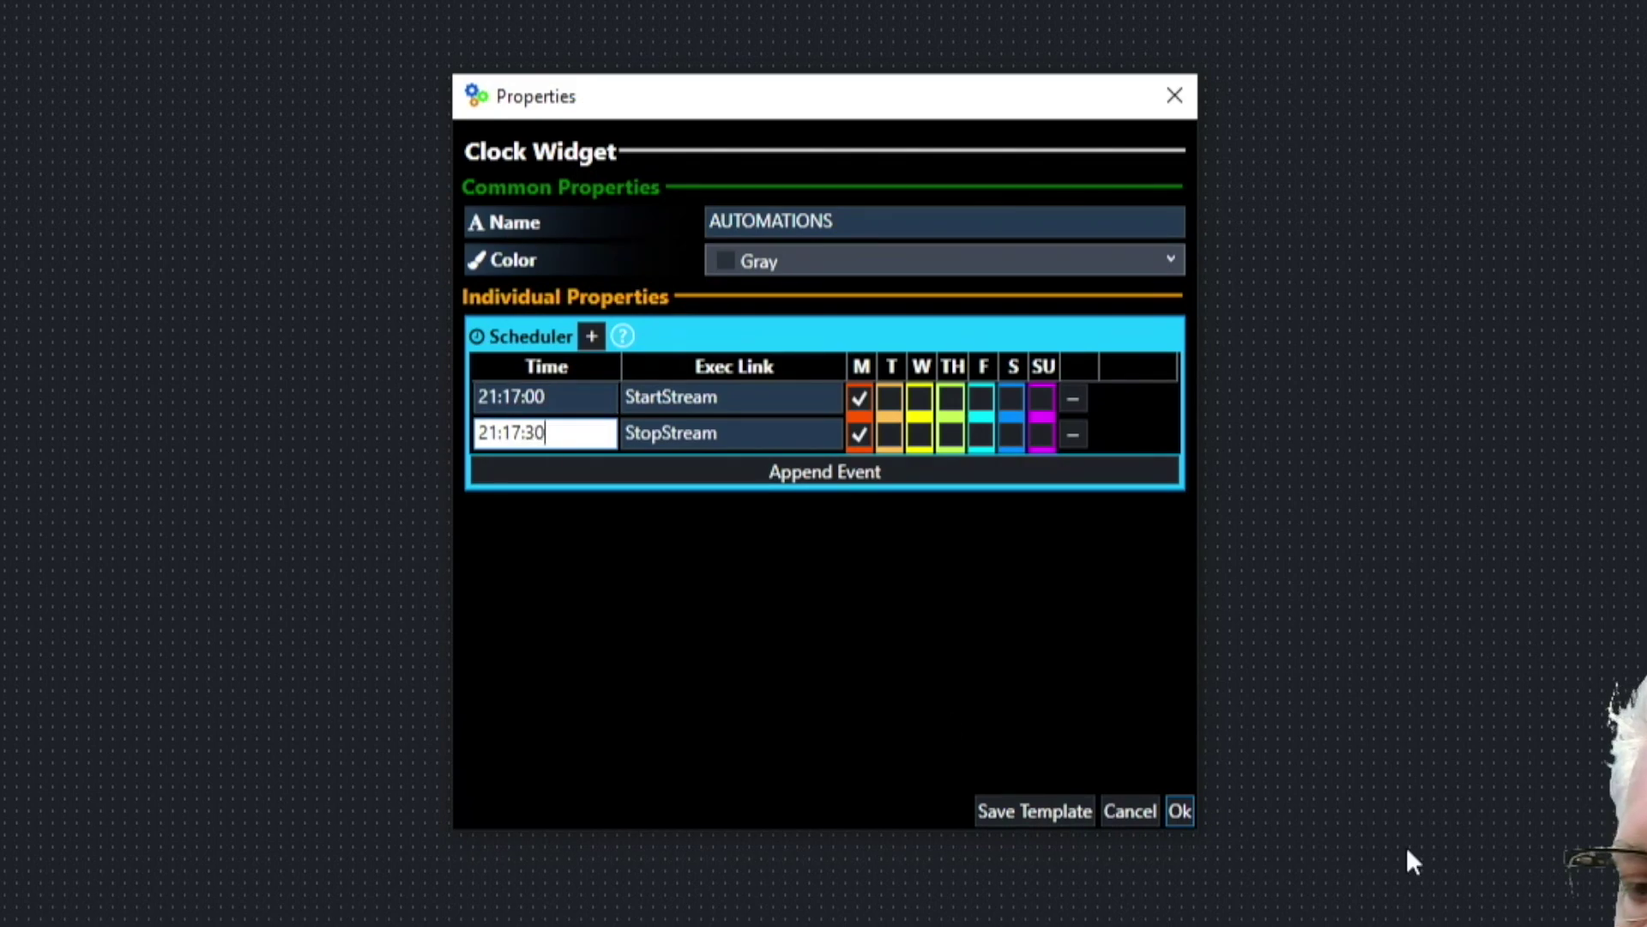
click(1180, 811)
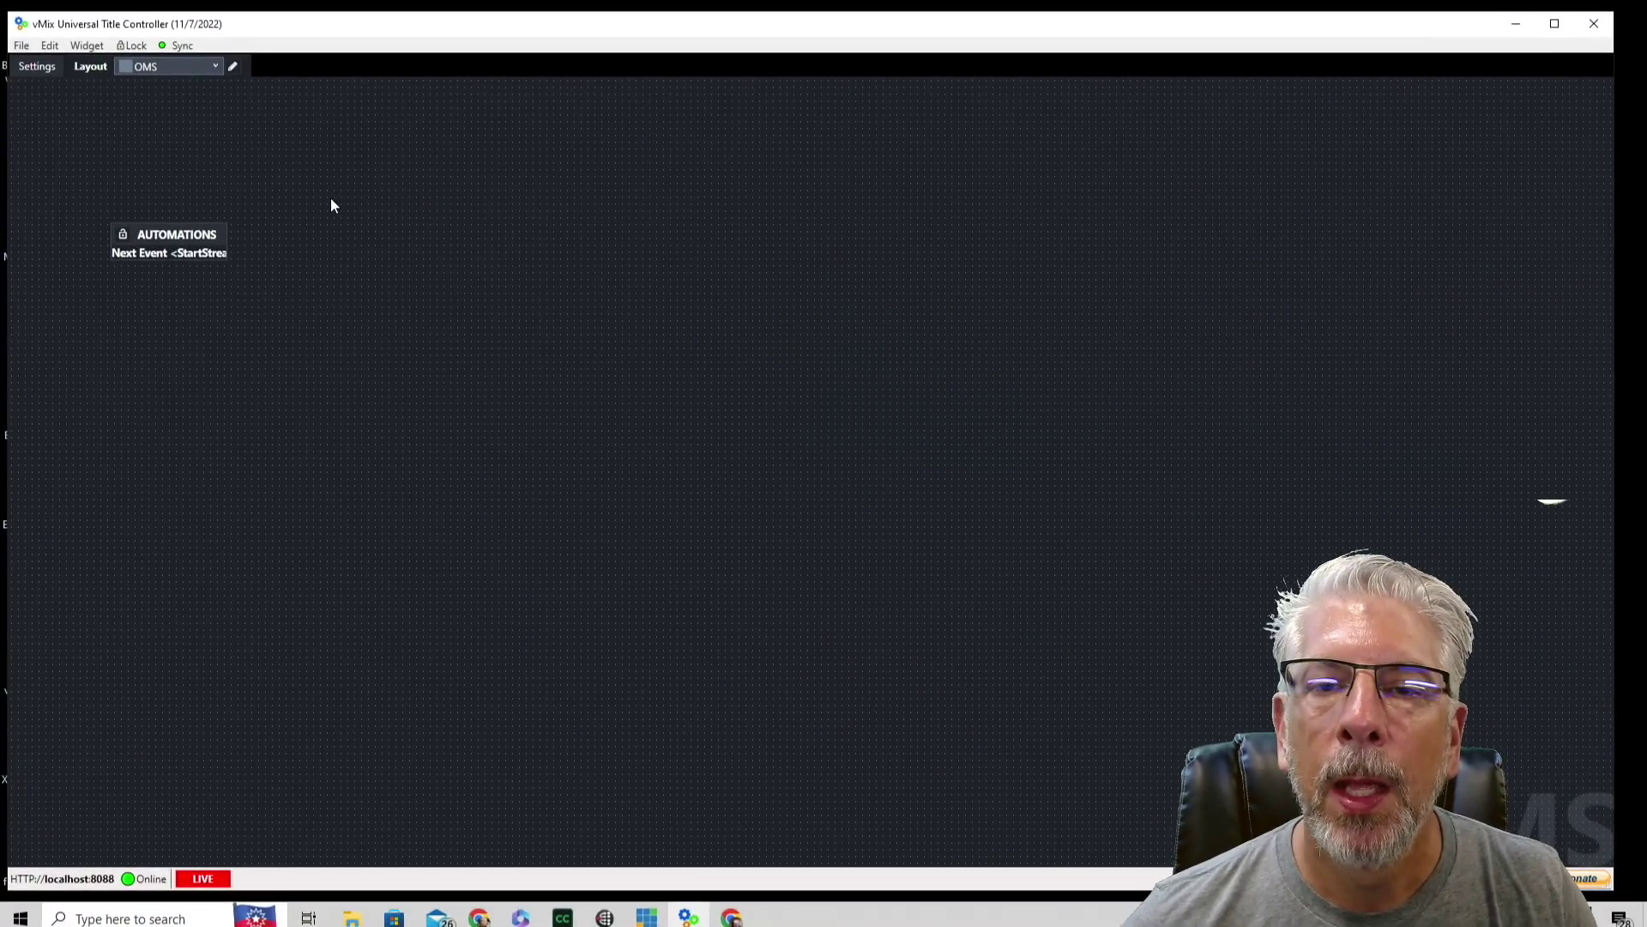
mouse_move(224, 238)
mouse_down()
mouse_move(460, 239)
mouse_move(227, 226)
mouse_up()
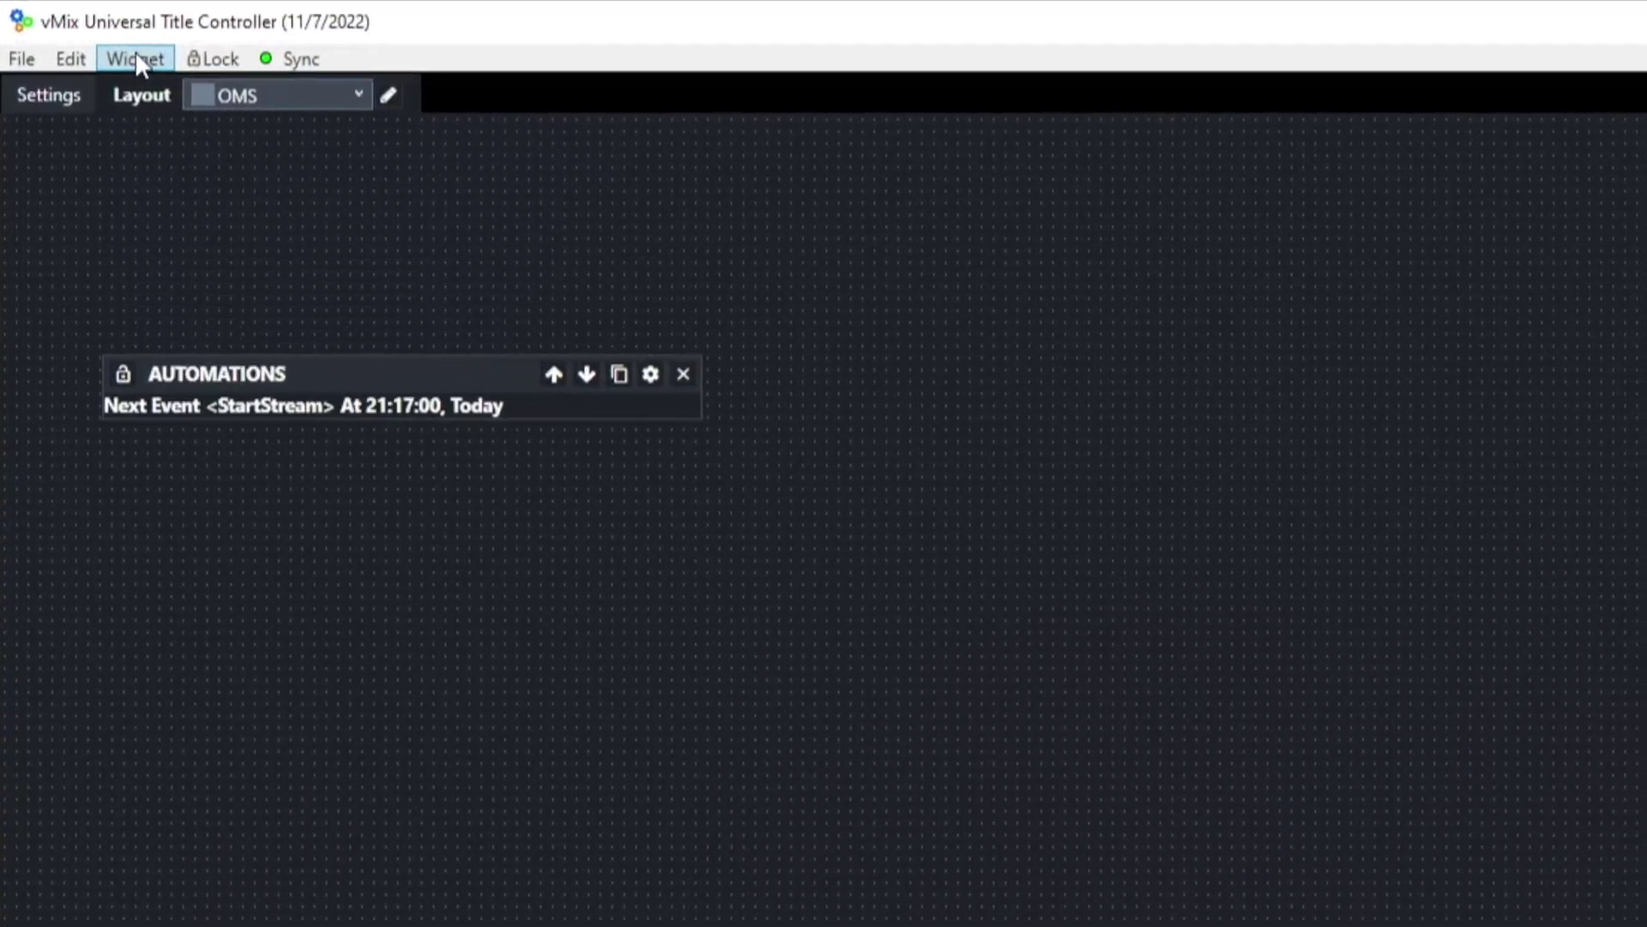
- Add a button widget named Start Stream and enable its Execute hotkey with the link StartStream
click(136, 58)
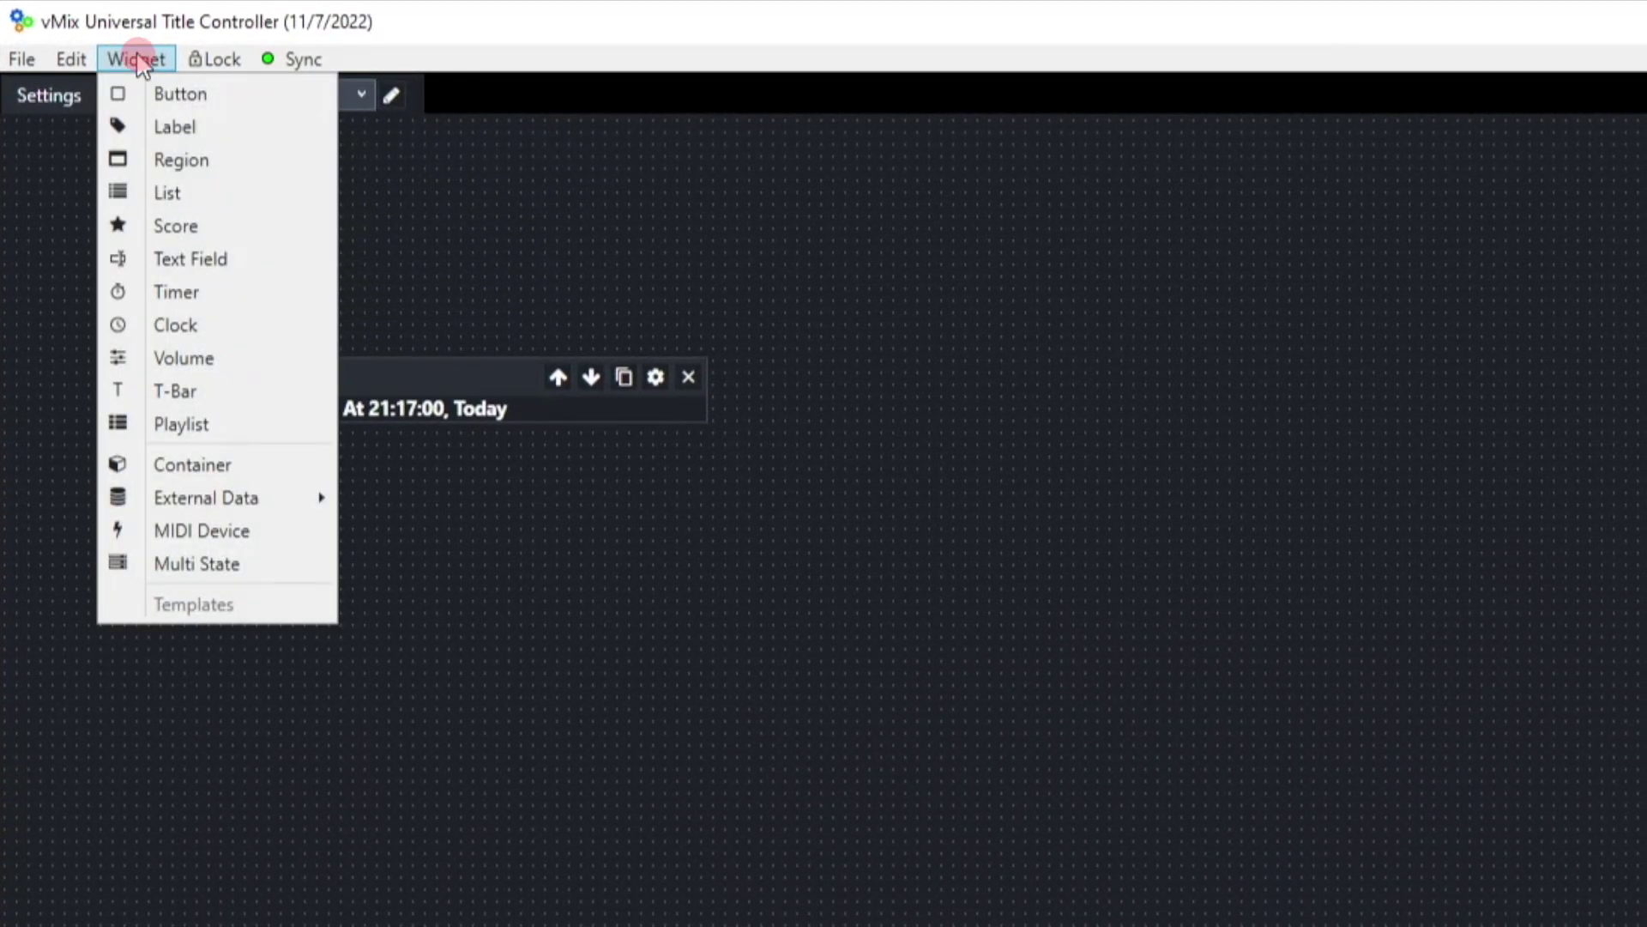
click(188, 94)
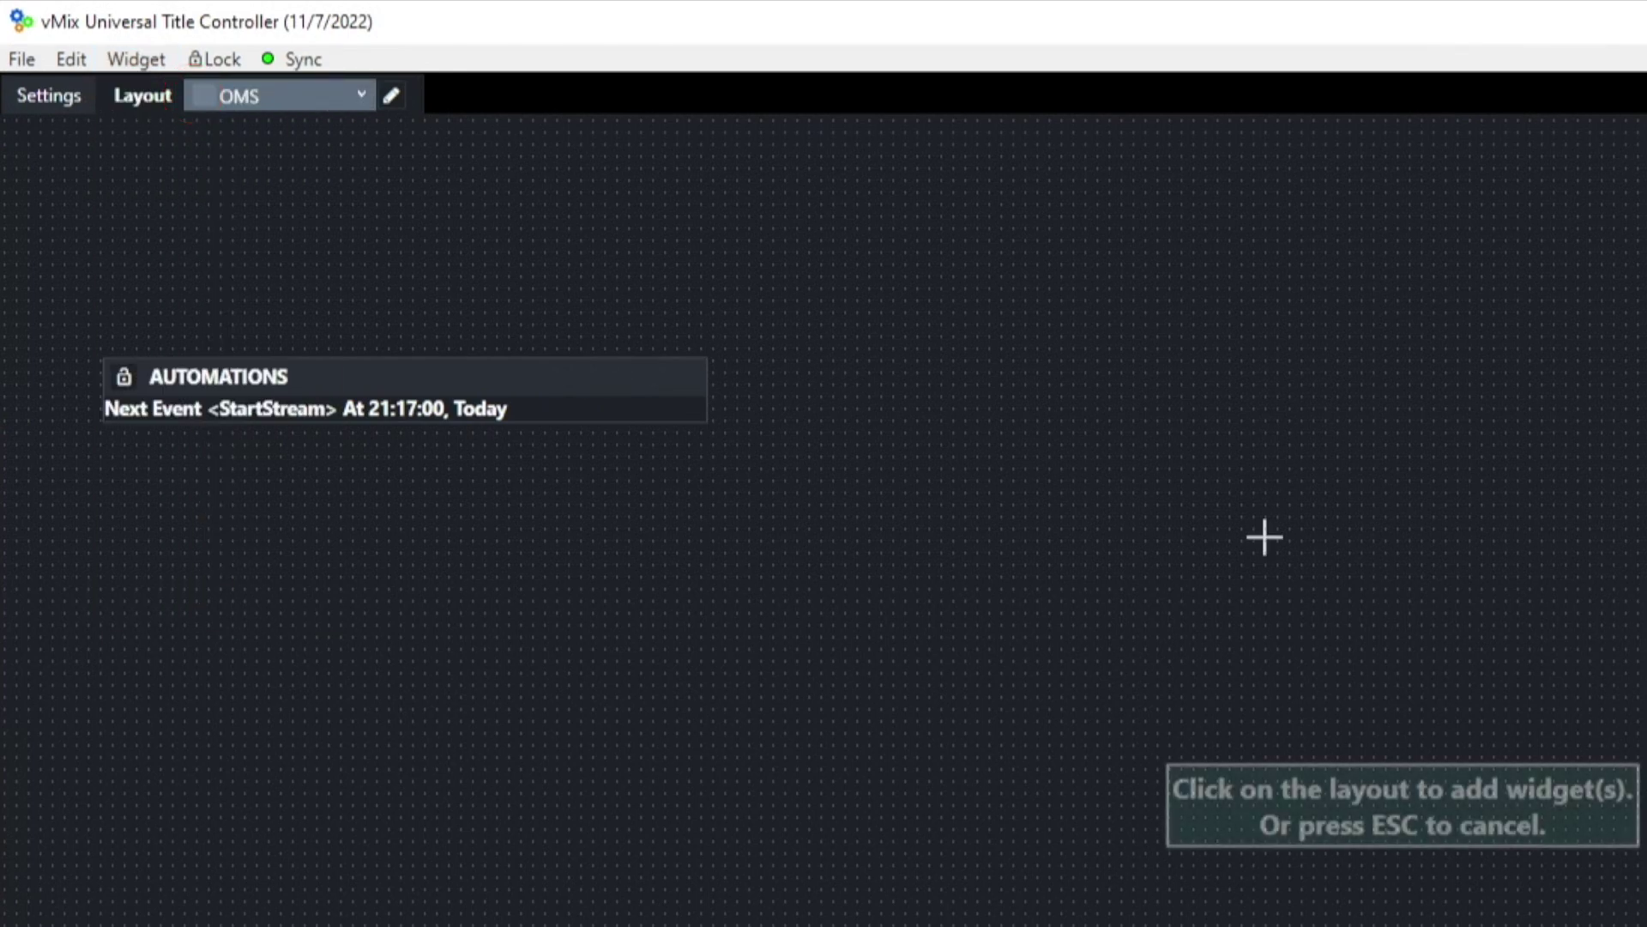
click(1085, 414)
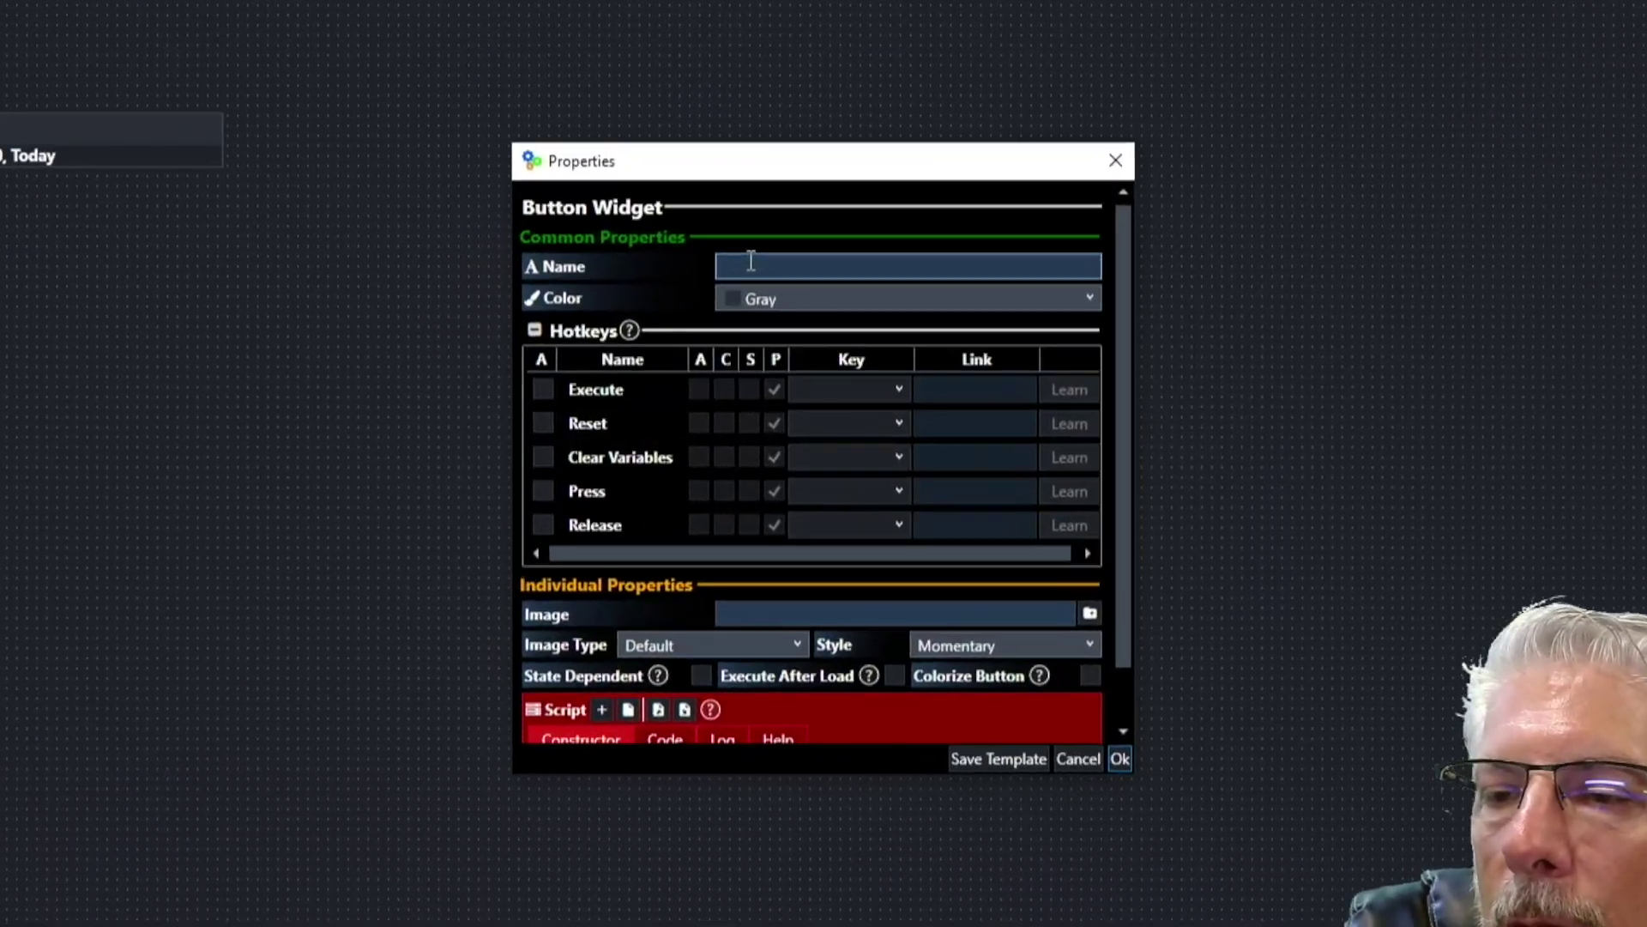
click(770, 306)
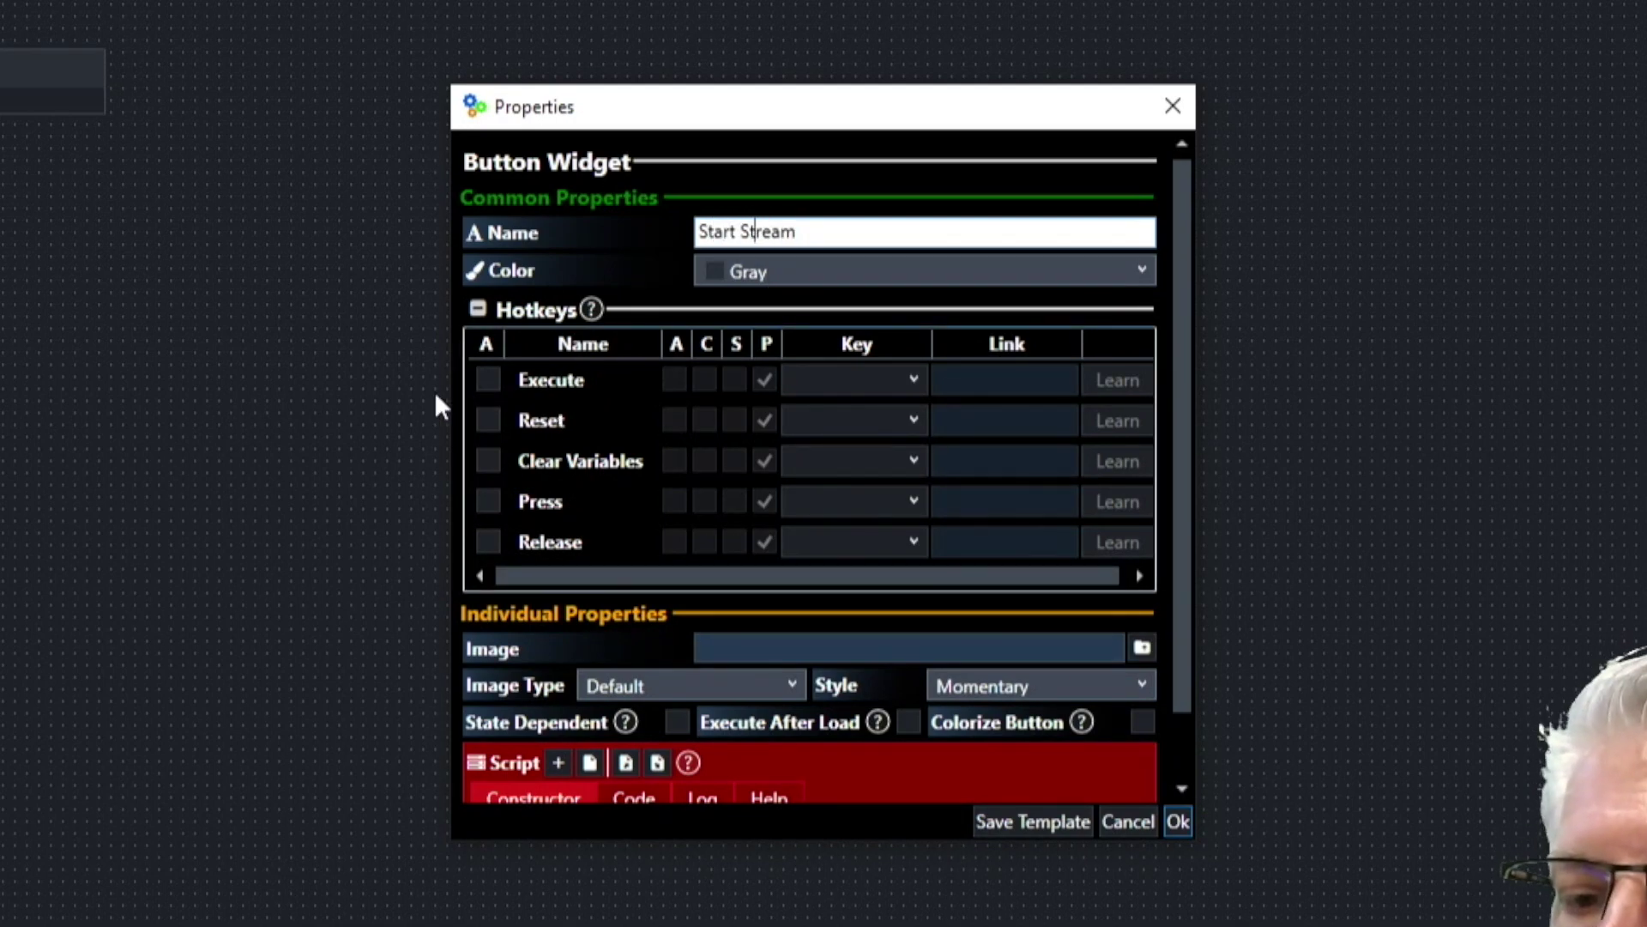
click(489, 378)
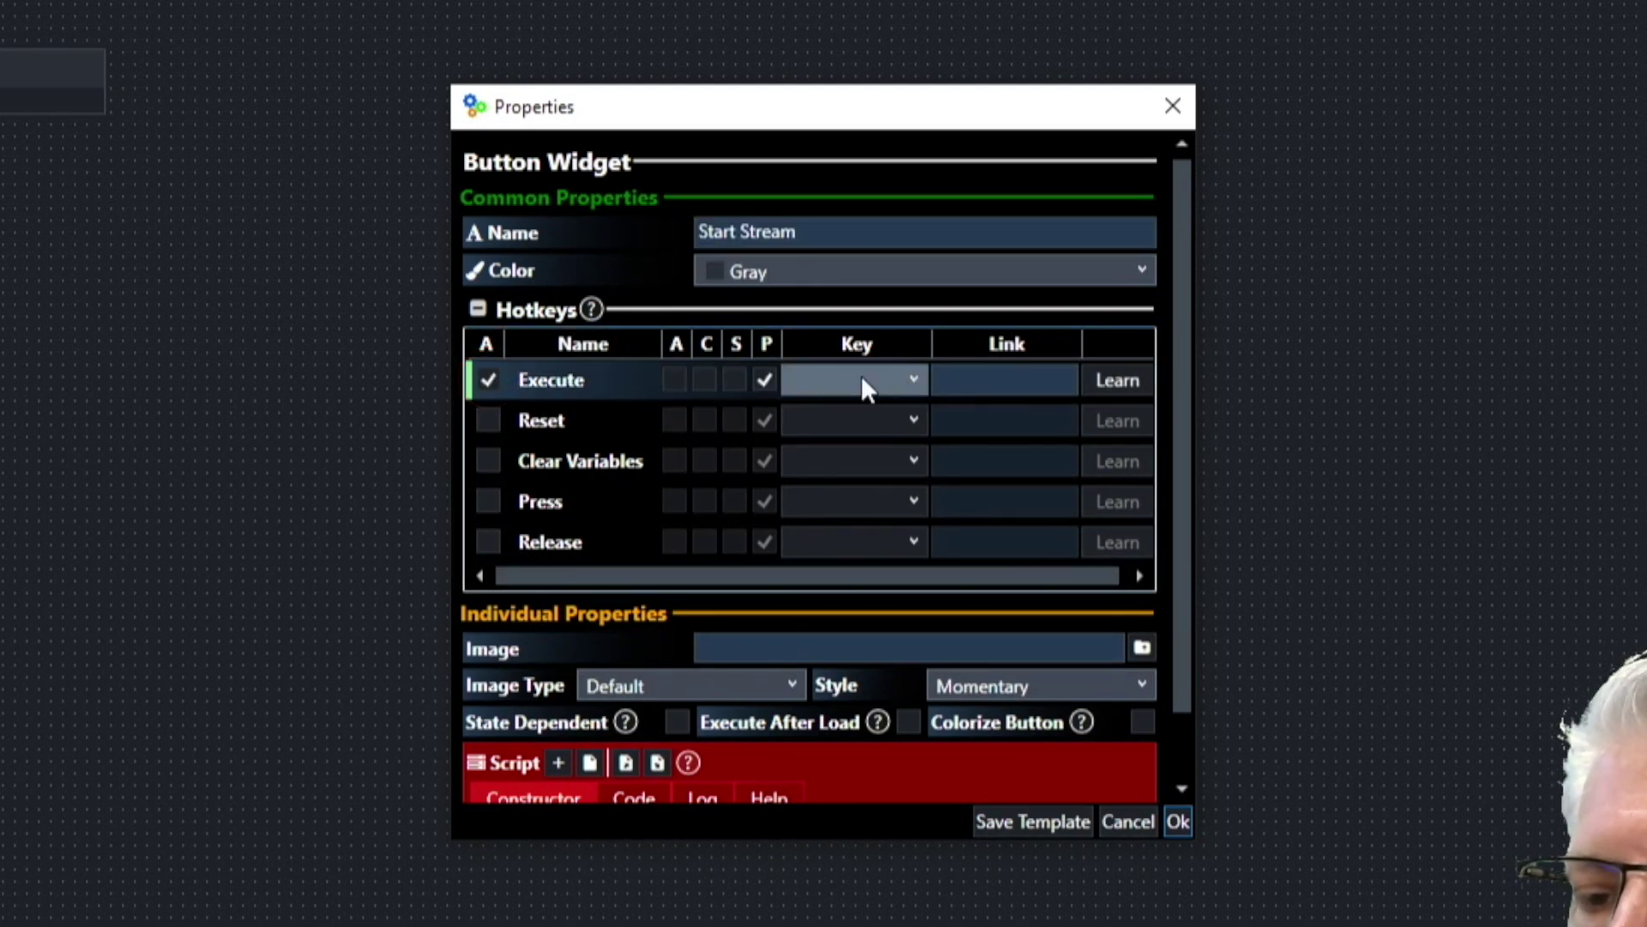
click(976, 379)
text(StartStream)
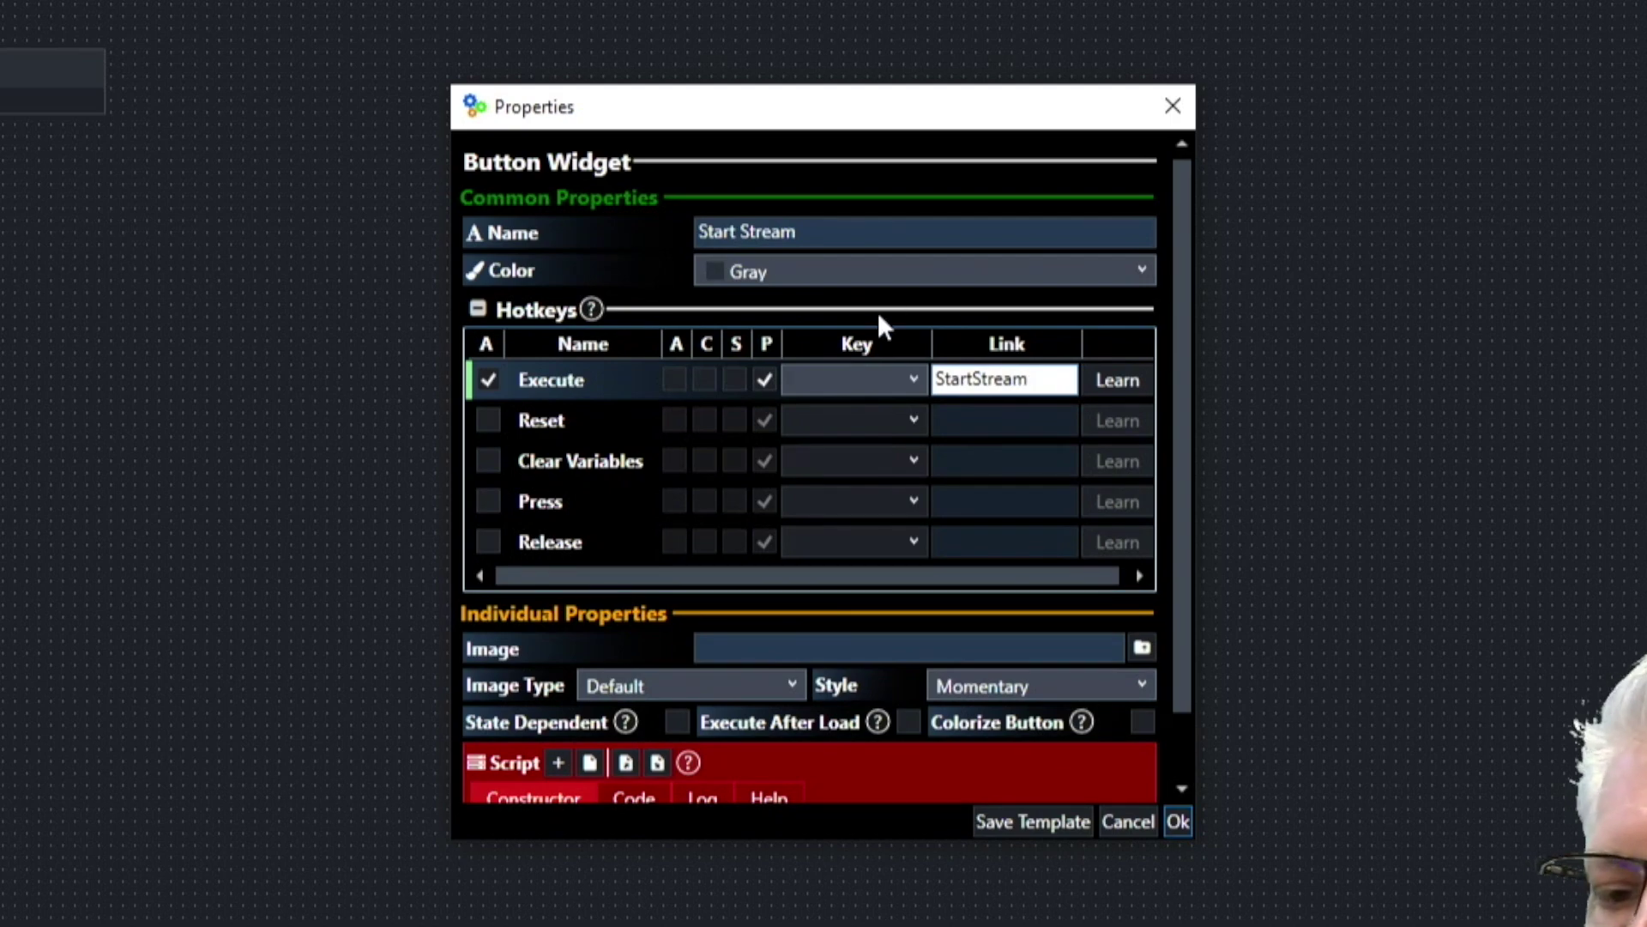
- Add a StartStreaming command to the Start Stream button's script and apply the properties
scroll(631, 437, down, 2)
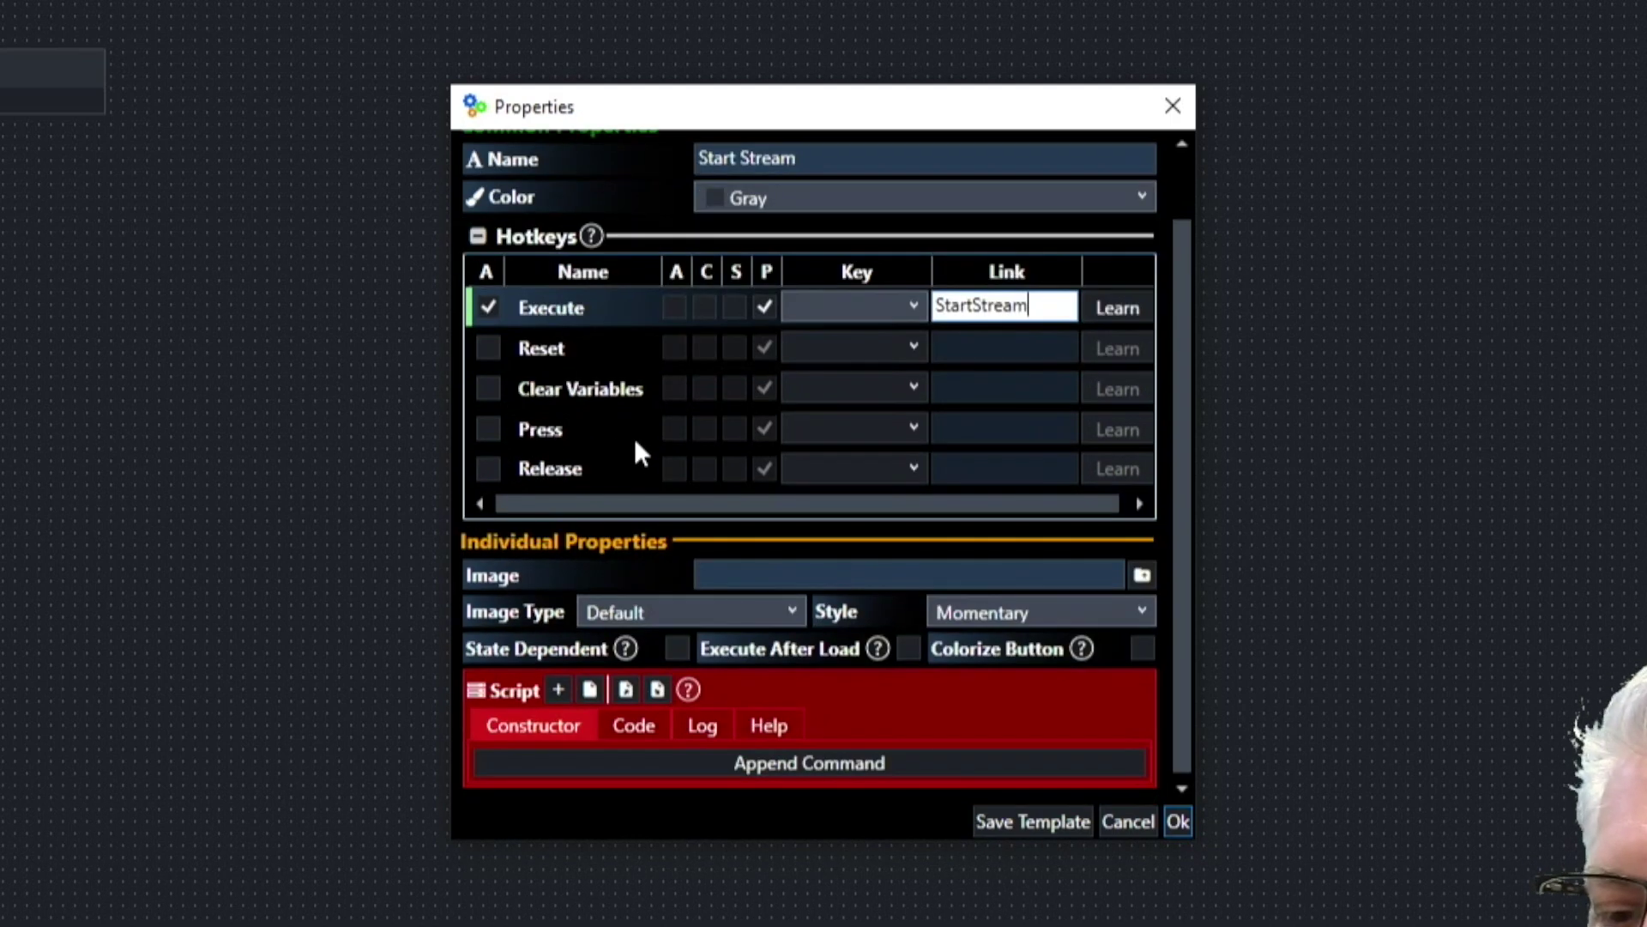
click(558, 690)
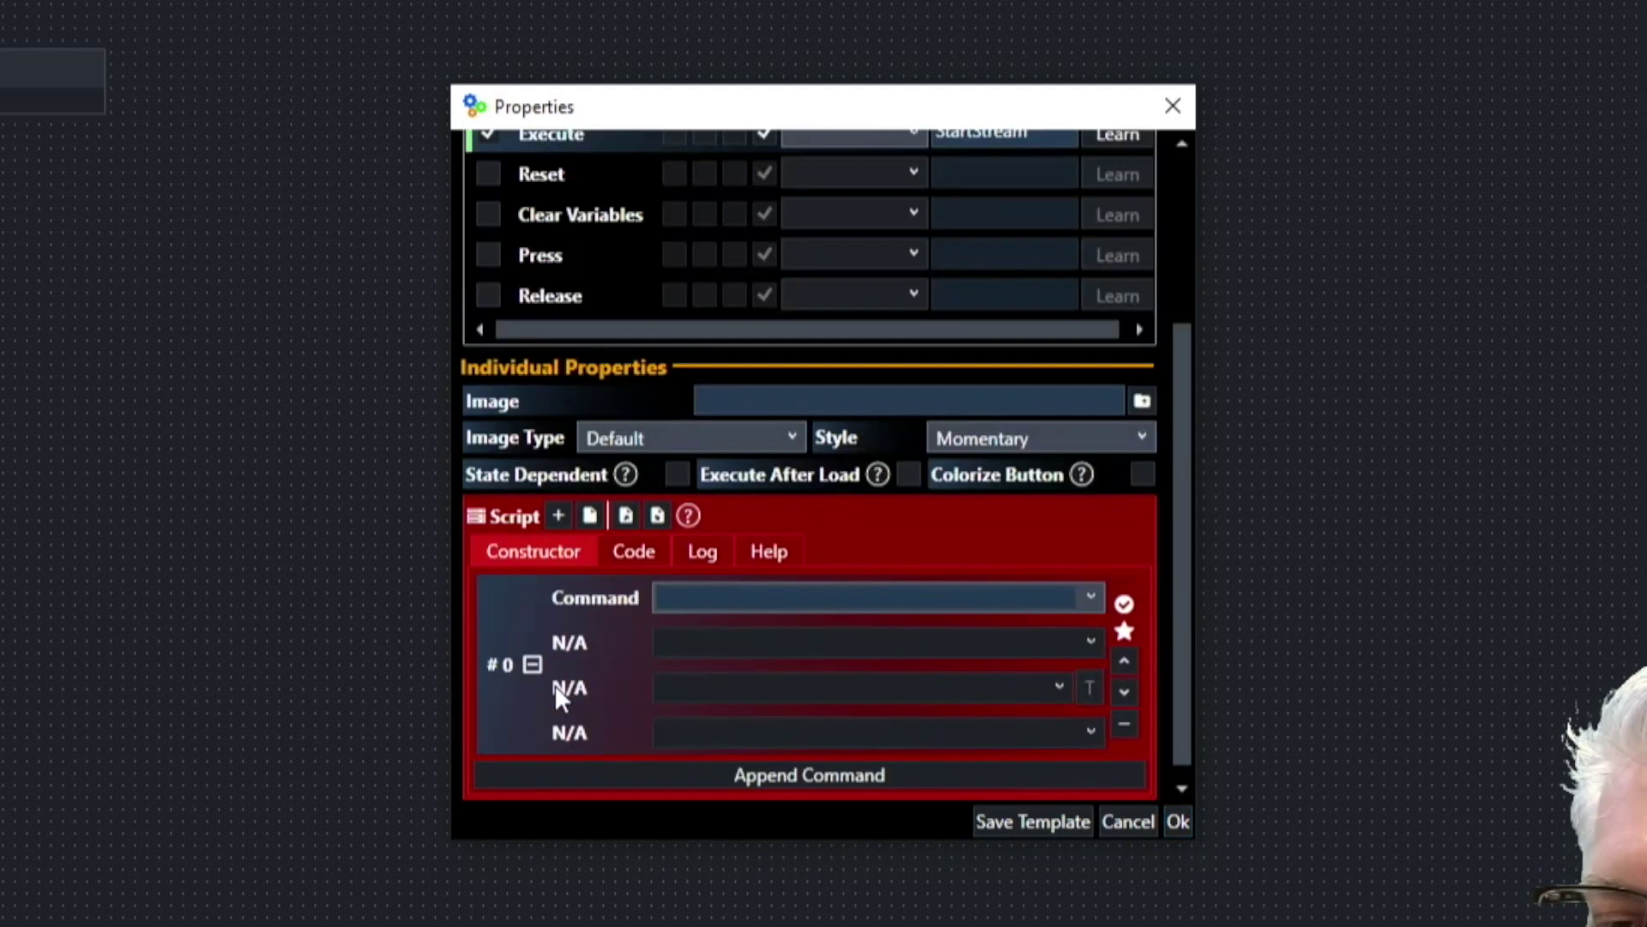
click(1091, 597)
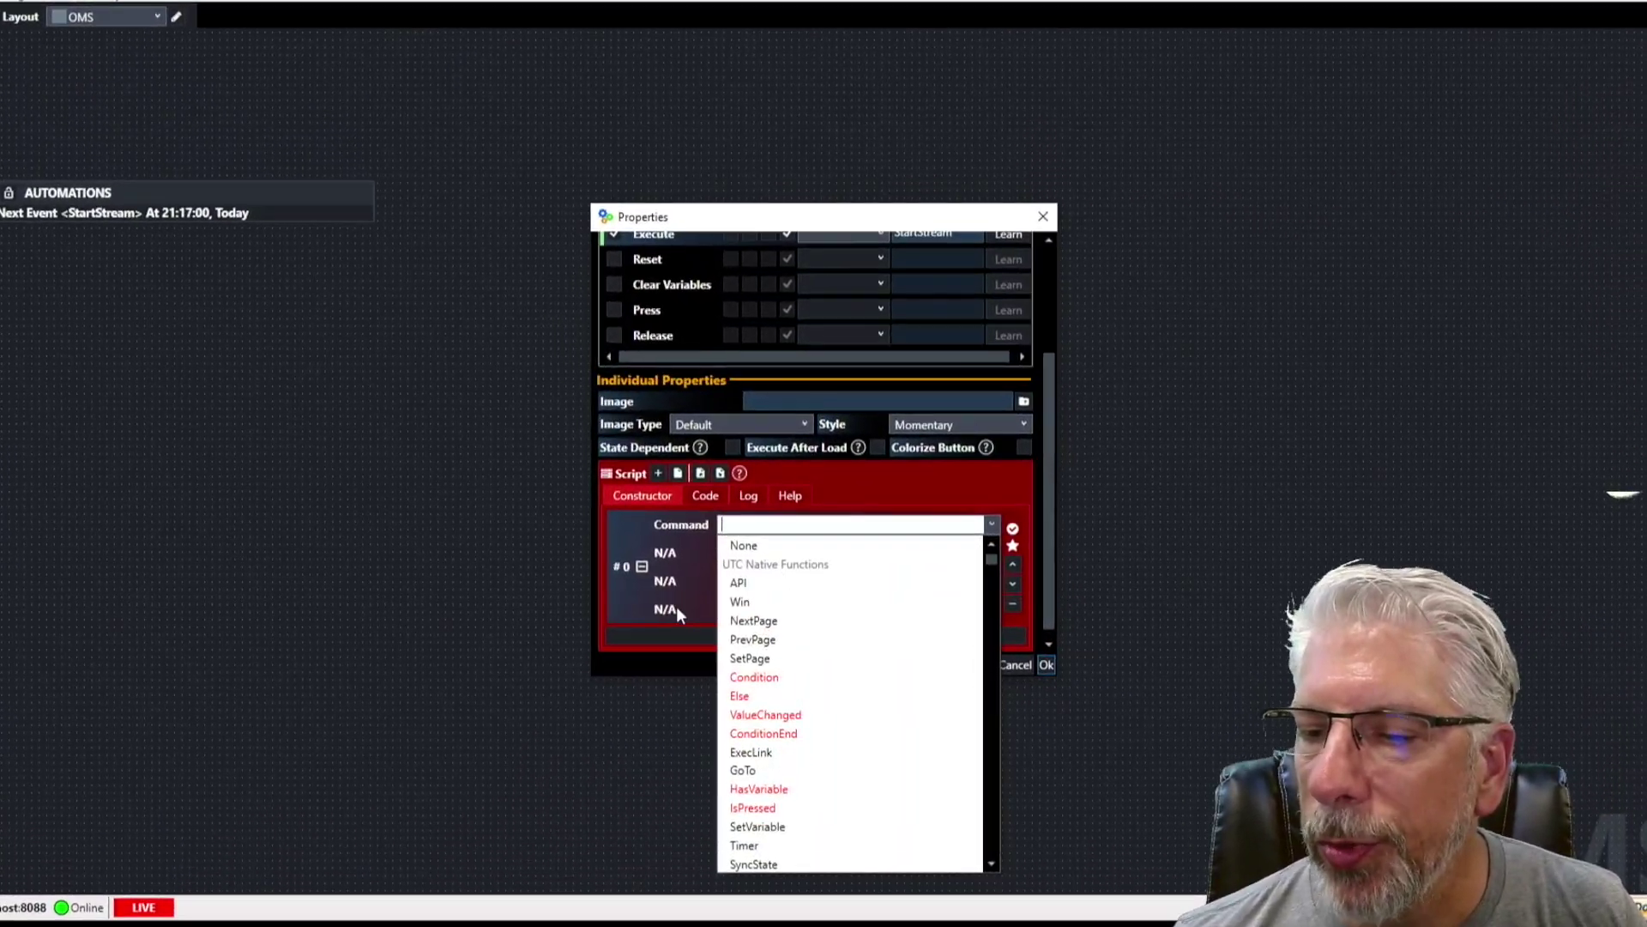
scroll(825, 665, down, 20)
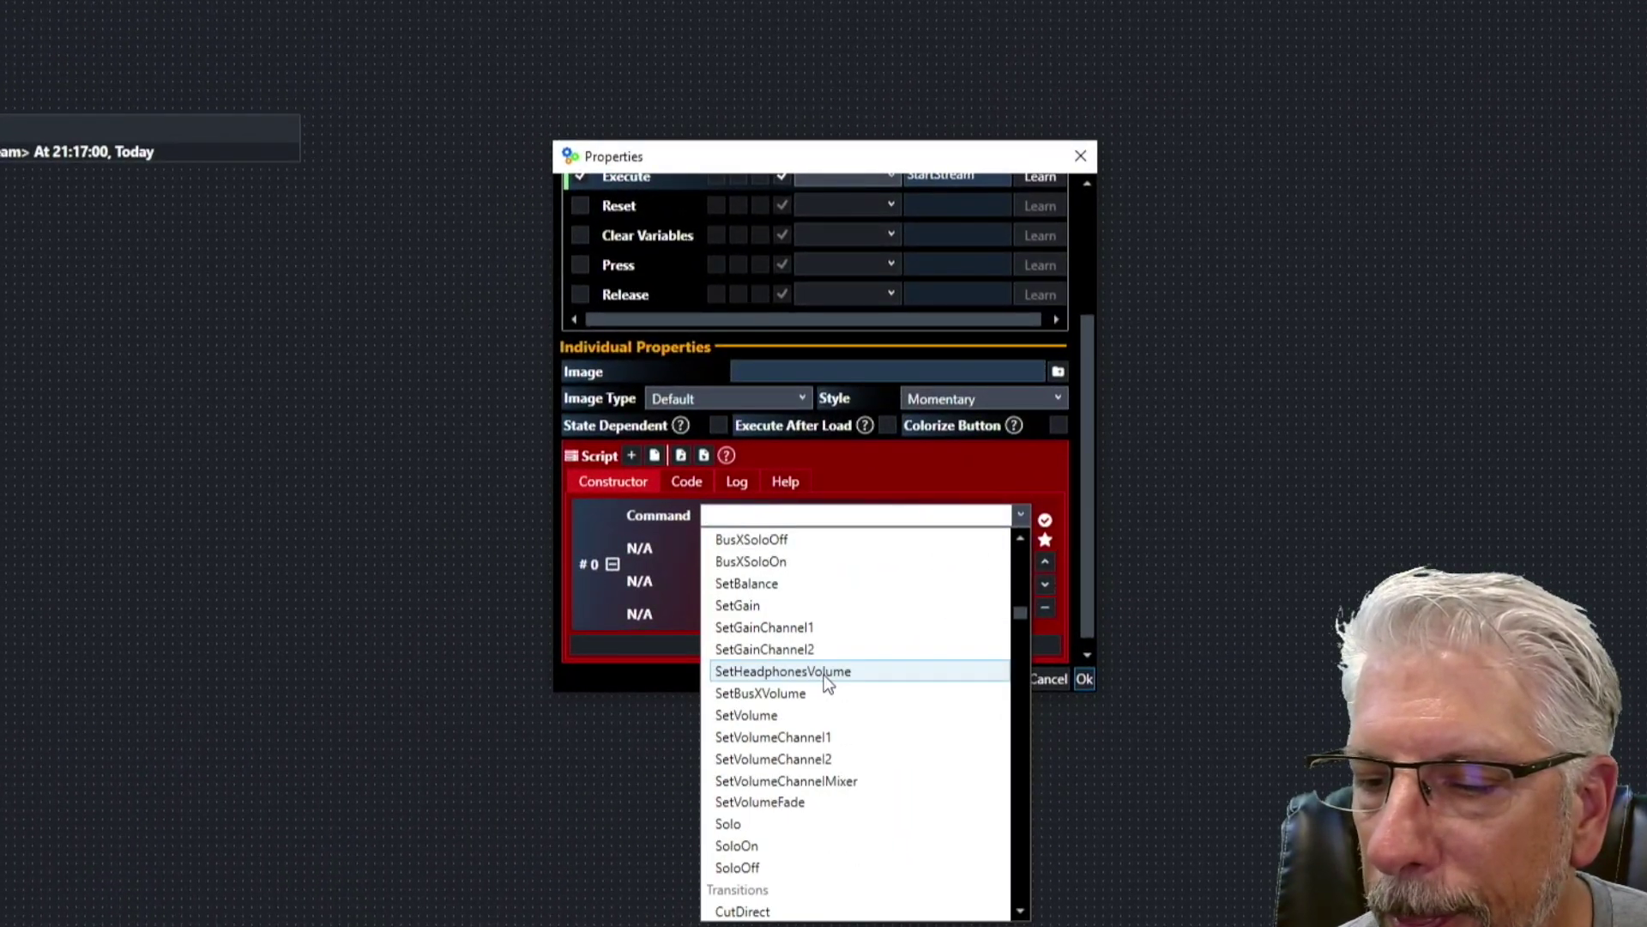
scroll(824, 674, down, 7)
scroll(824, 674, down, 2)
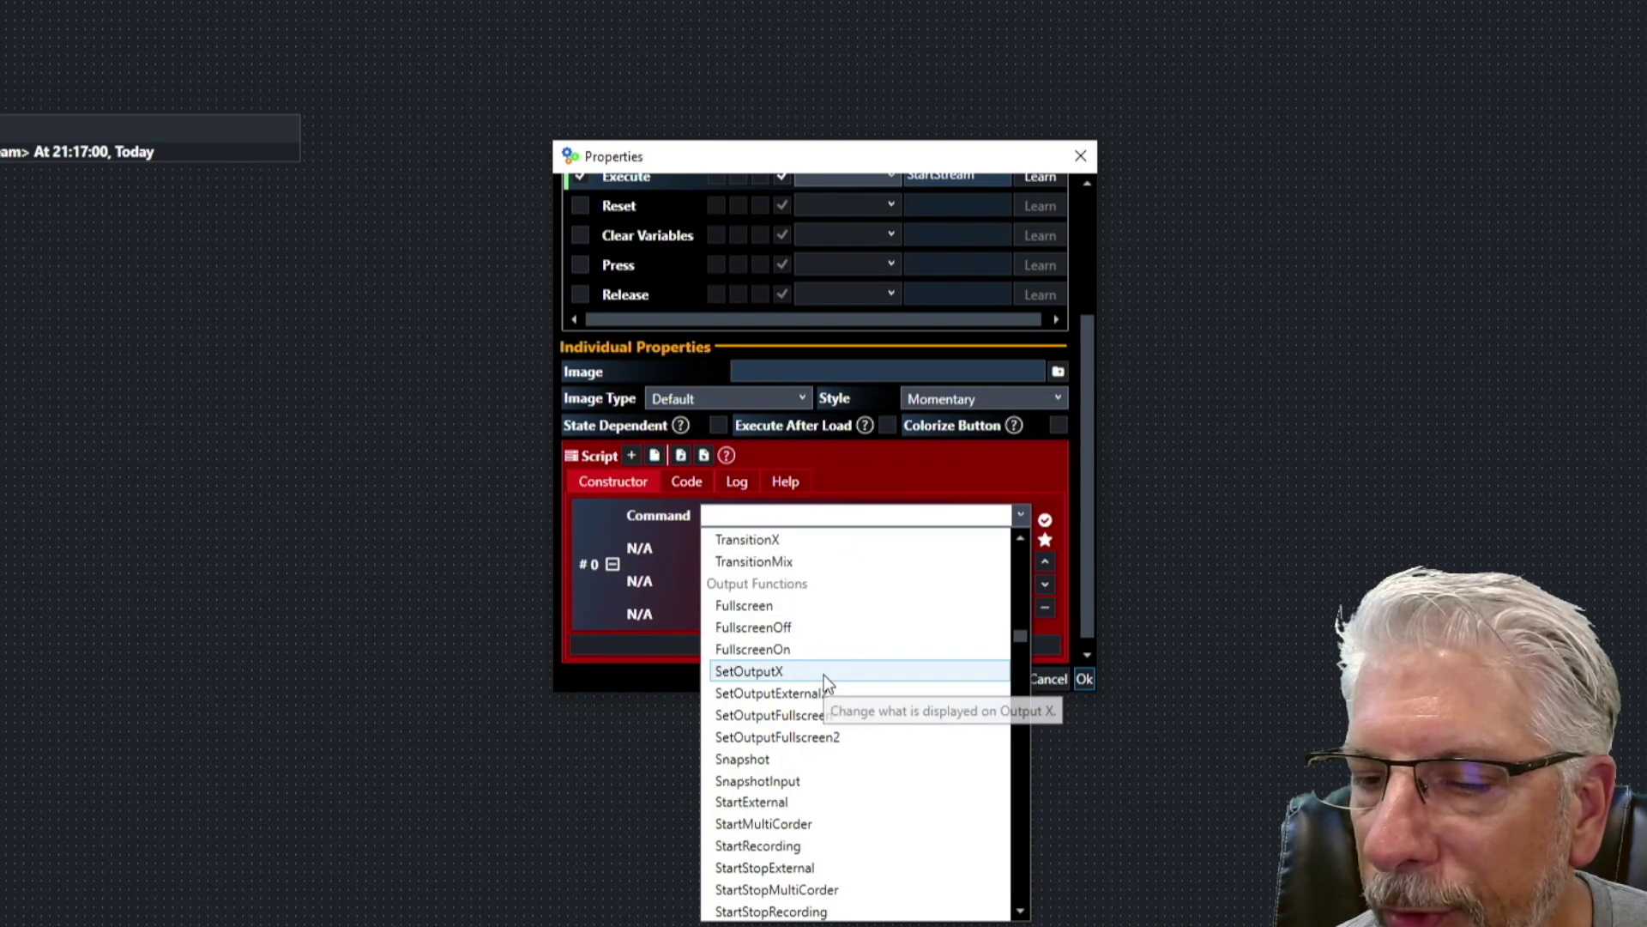
scroll(823, 675, down, 1)
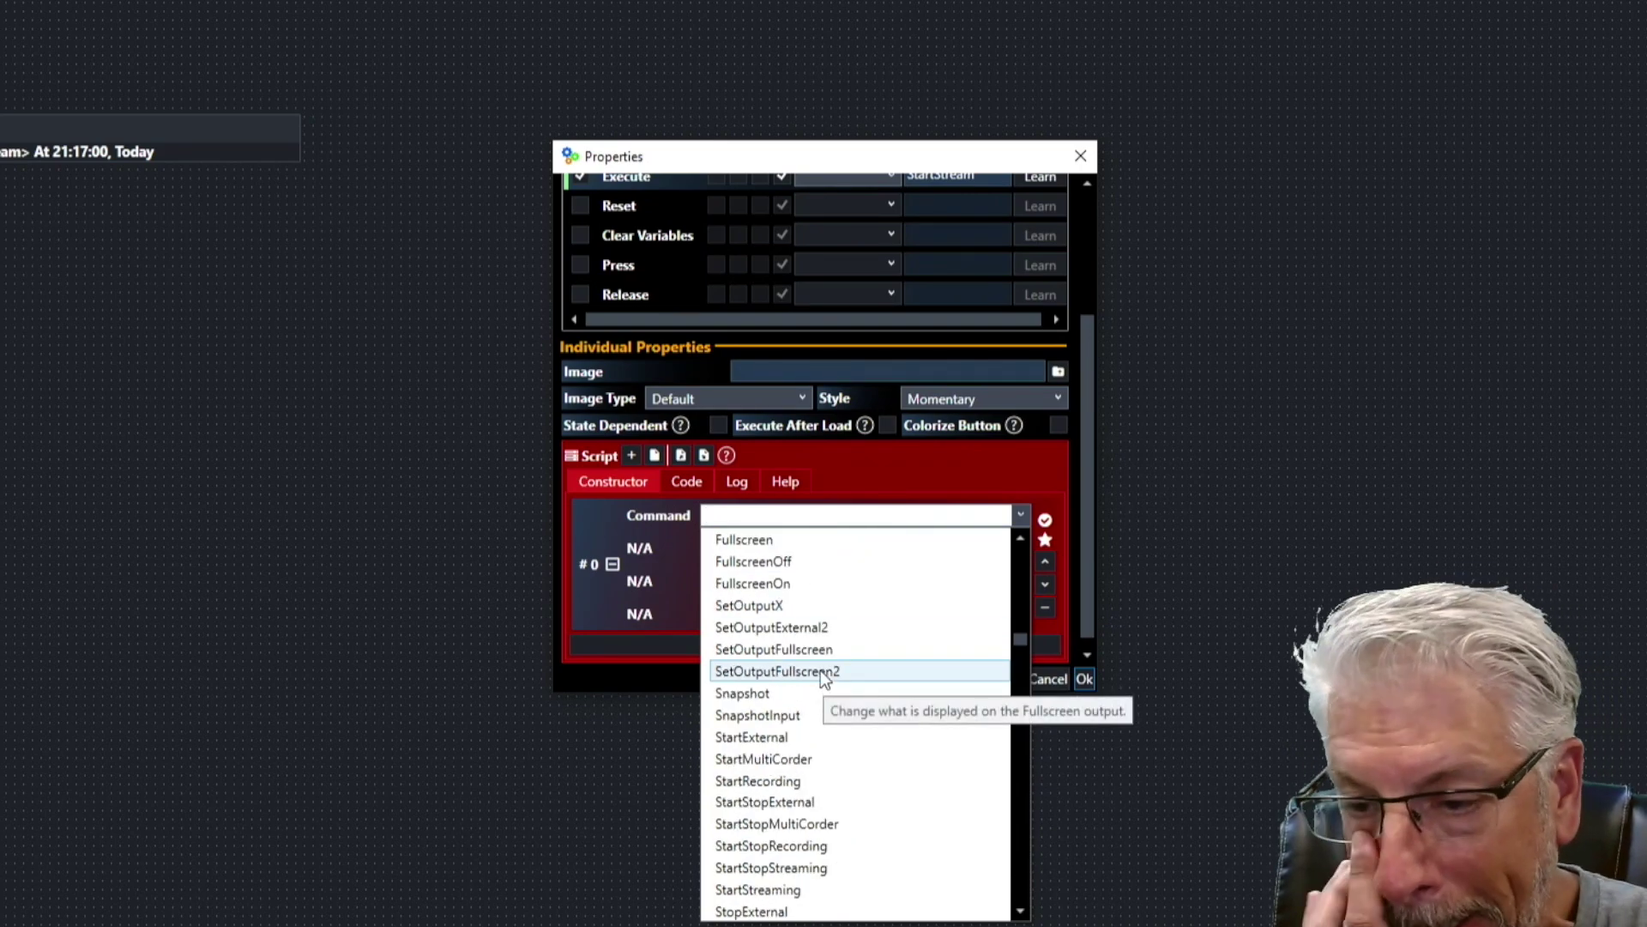
click(766, 893)
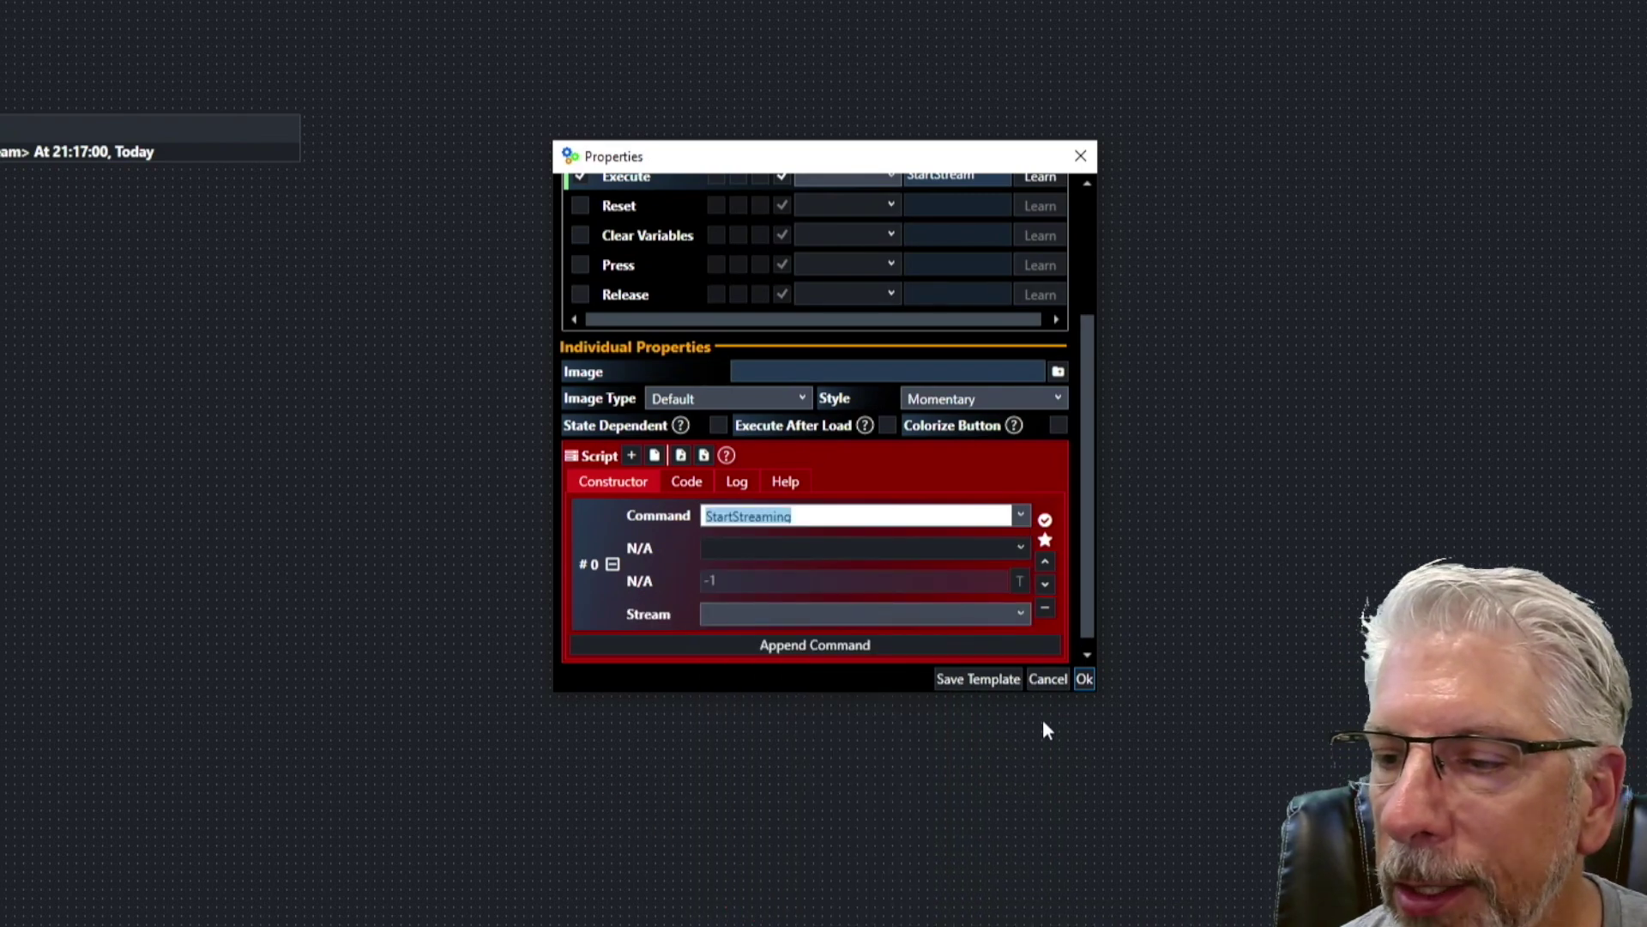
click(1083, 679)
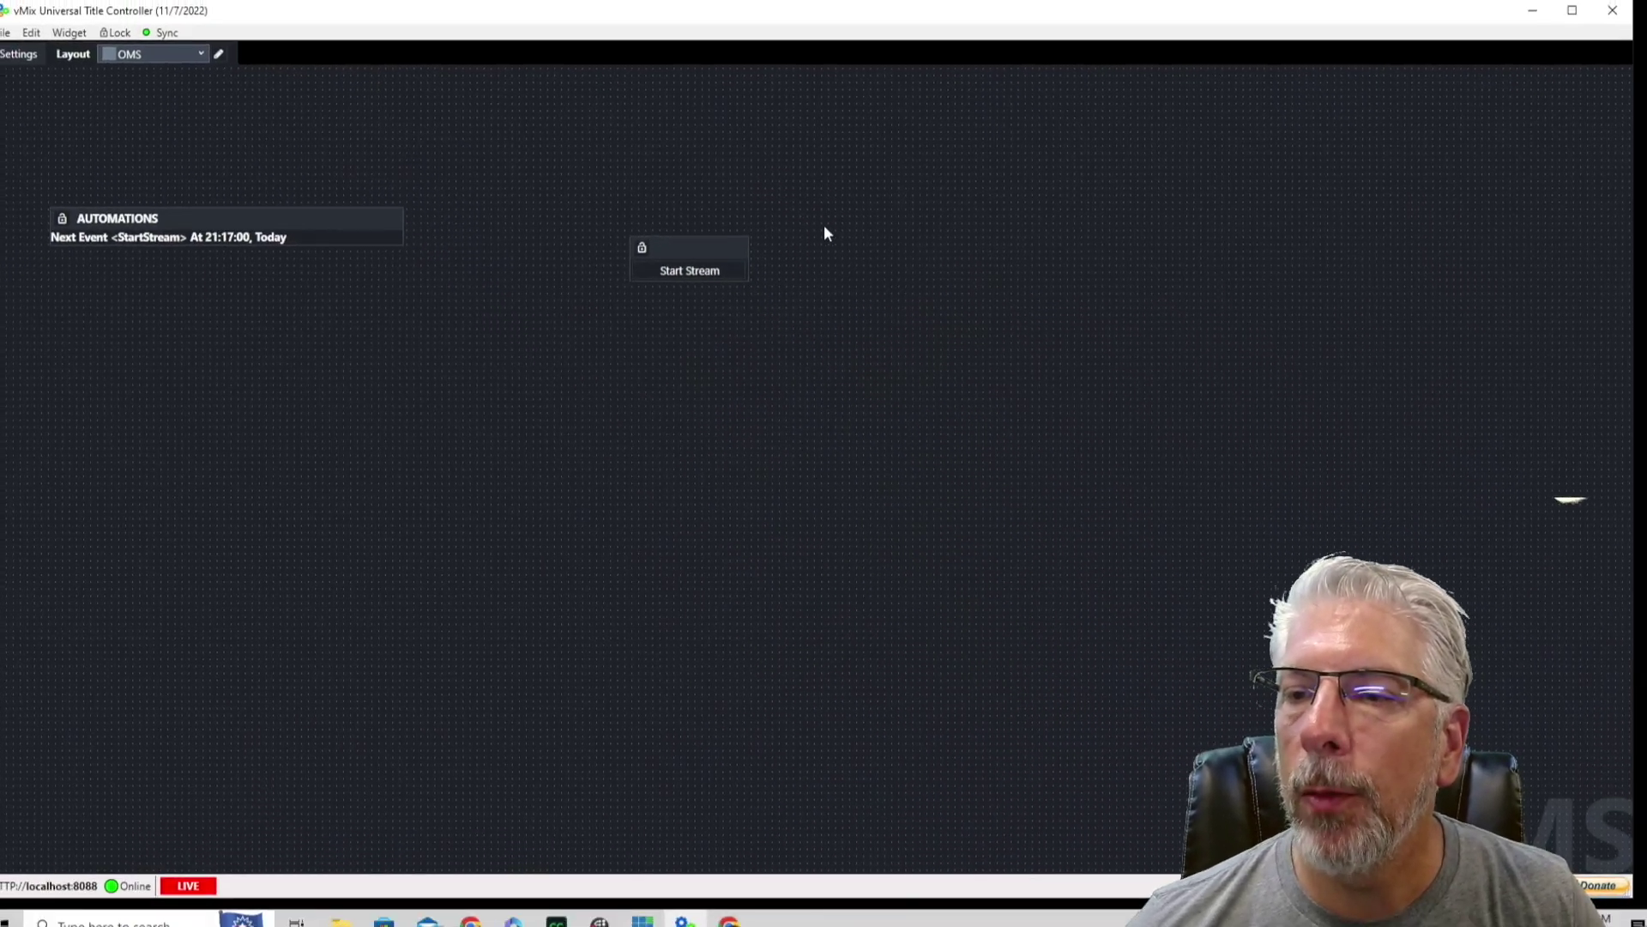
- Duplicate the Start Stream button and place the copy directly below the original
mouse_move(758, 276)
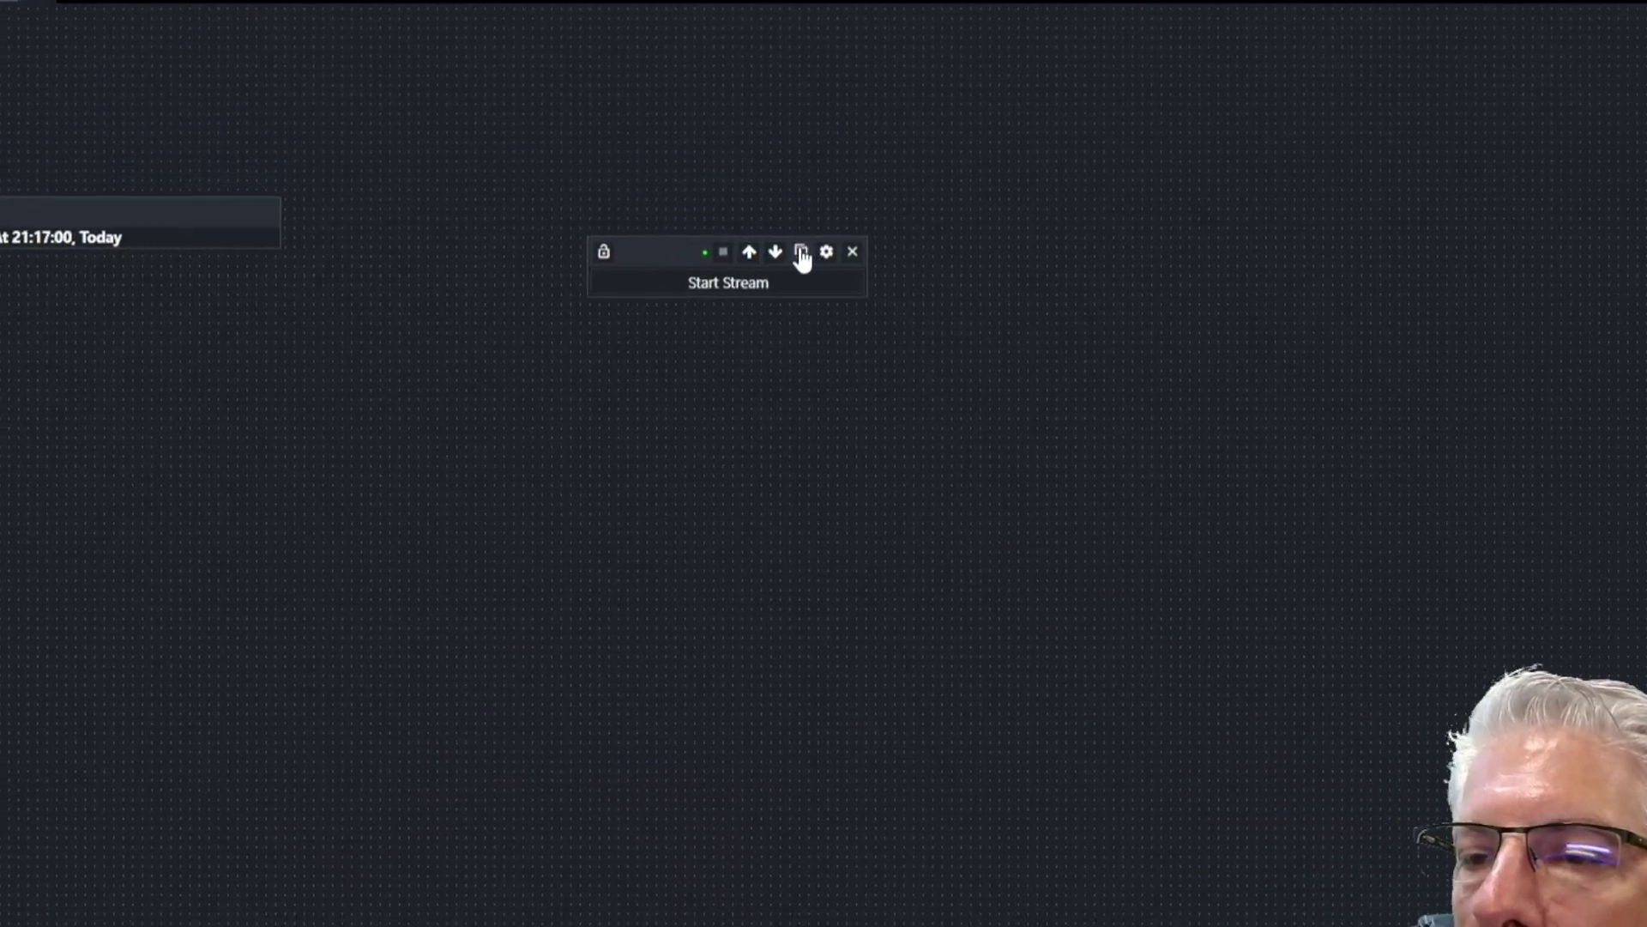
click(801, 252)
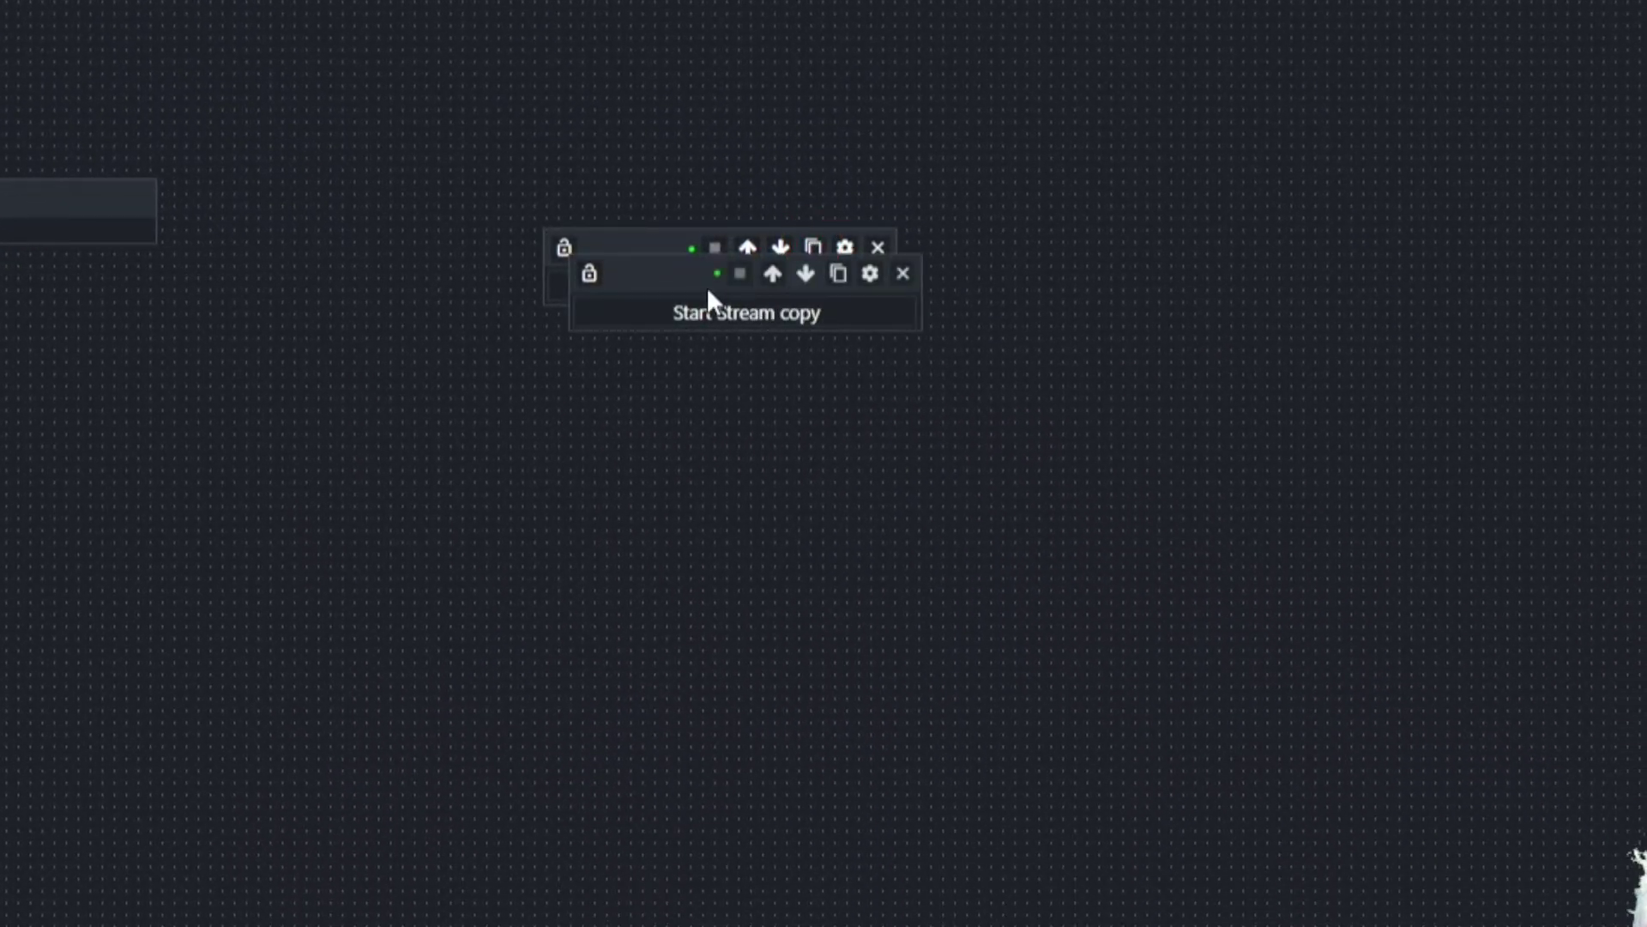
drag(661, 274, 644, 363)
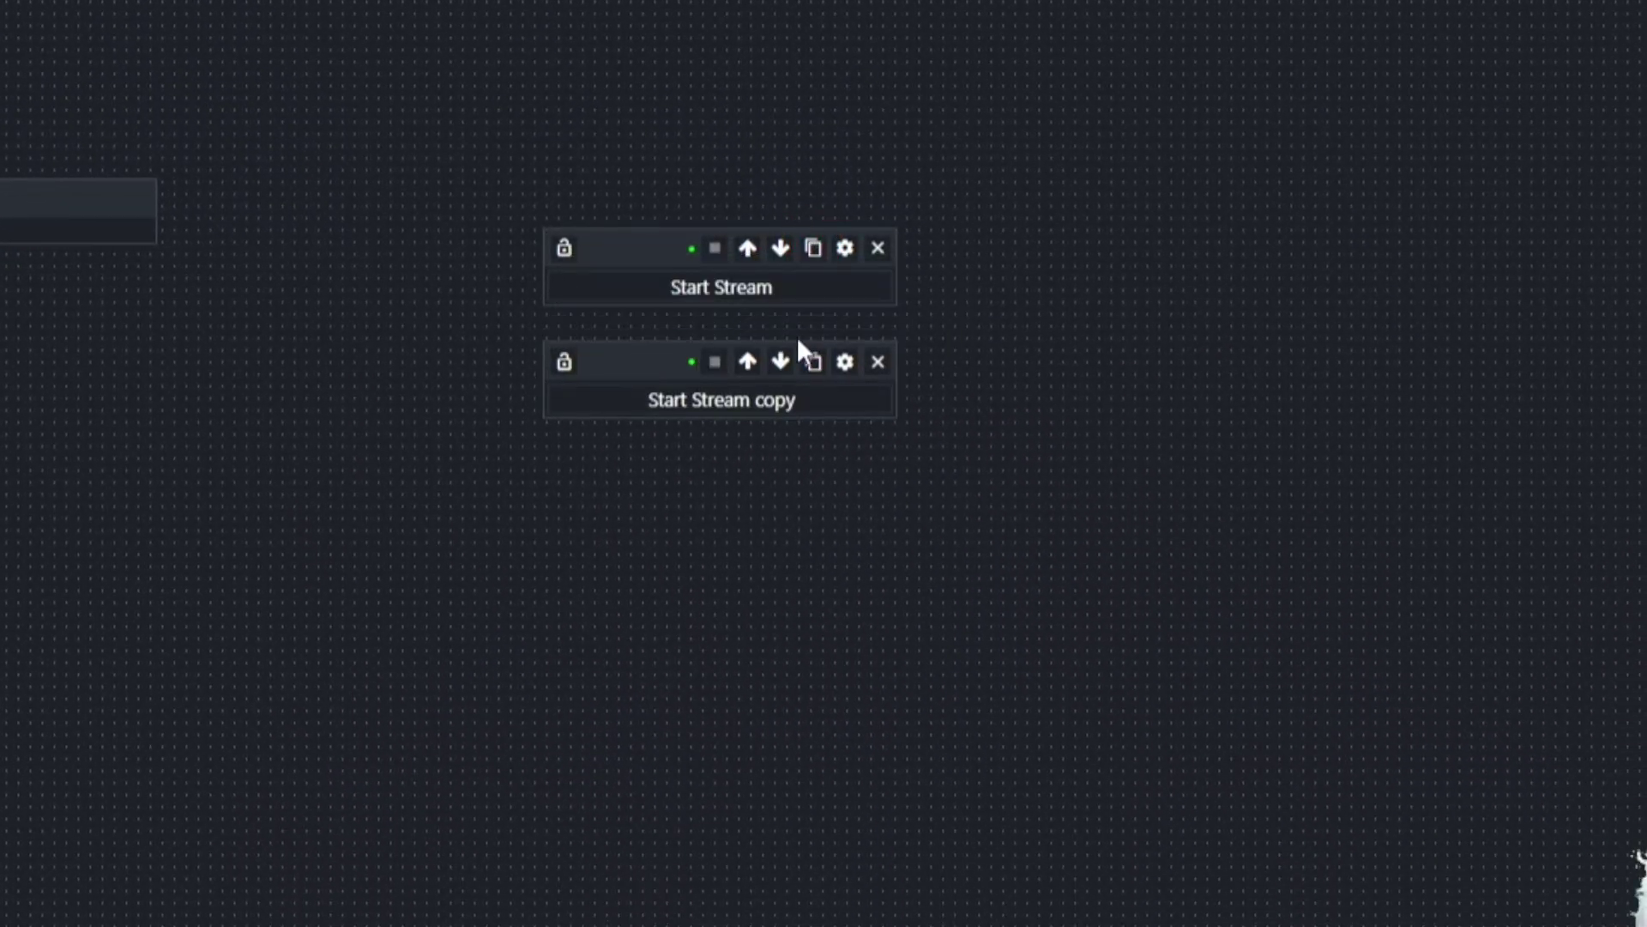
- Rename the copied Start Stream button as Stop Streaming
click(845, 362)
drag(901, 358, 723, 360)
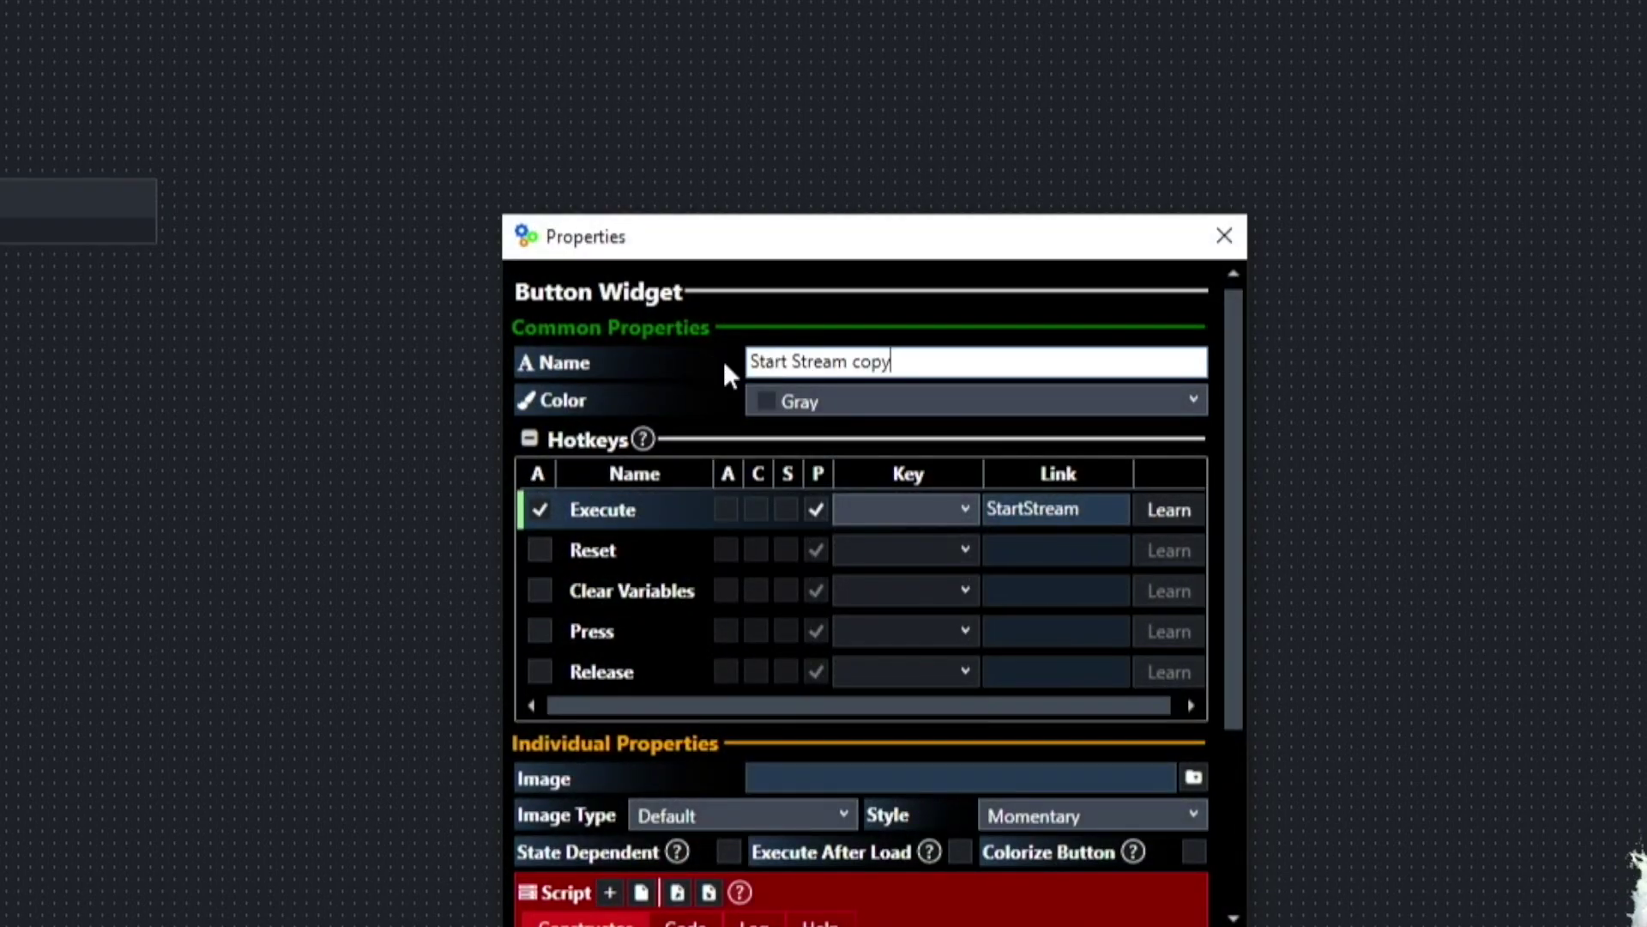
text(Styop)
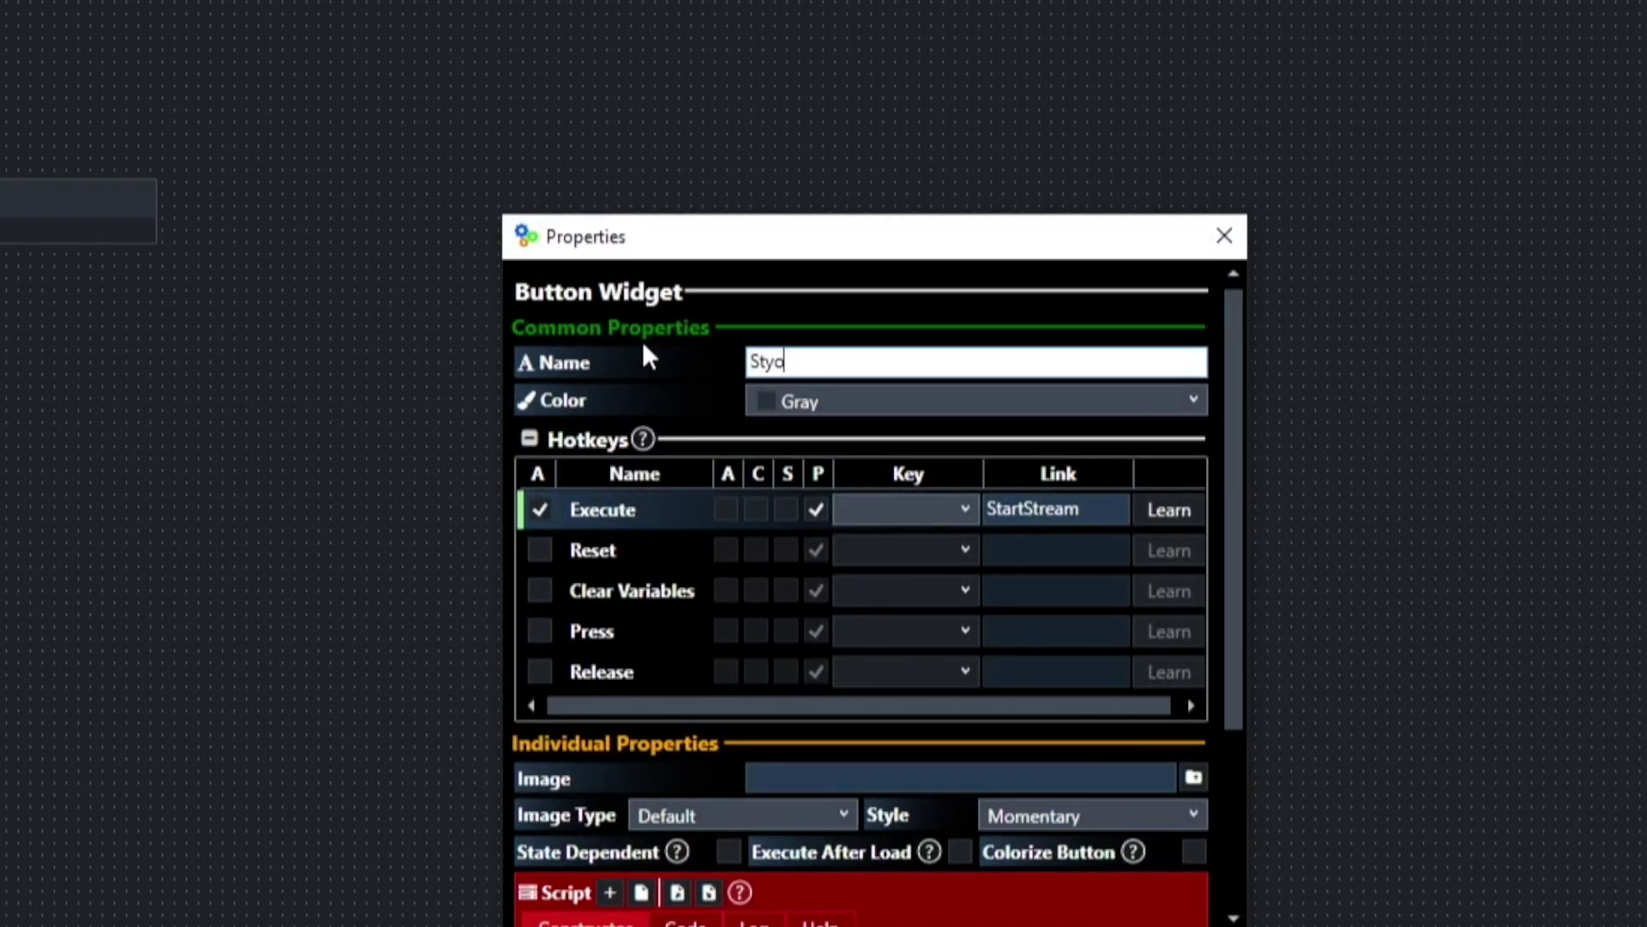
key(BackSpace)
key(BackSpace)
key(BackSpace)
text(op Streaming)
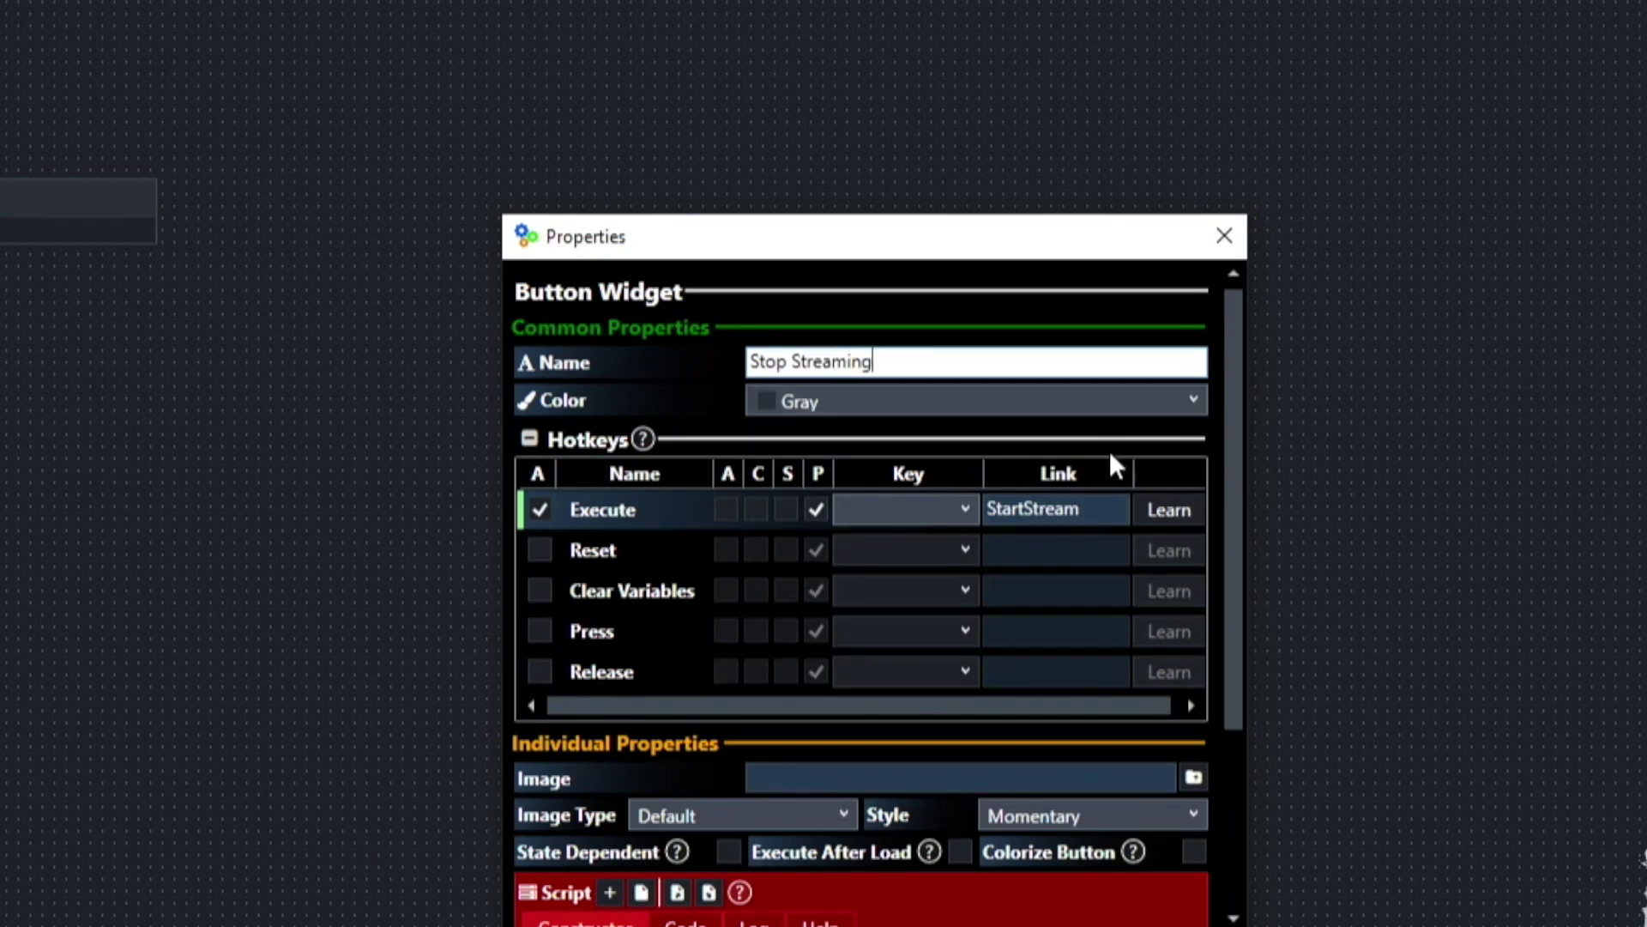
- Set the Stop Streaming button's Execute link to StopStream and its script command to StopStreaming, then apply the properties
click(1060, 512)
click(1028, 508)
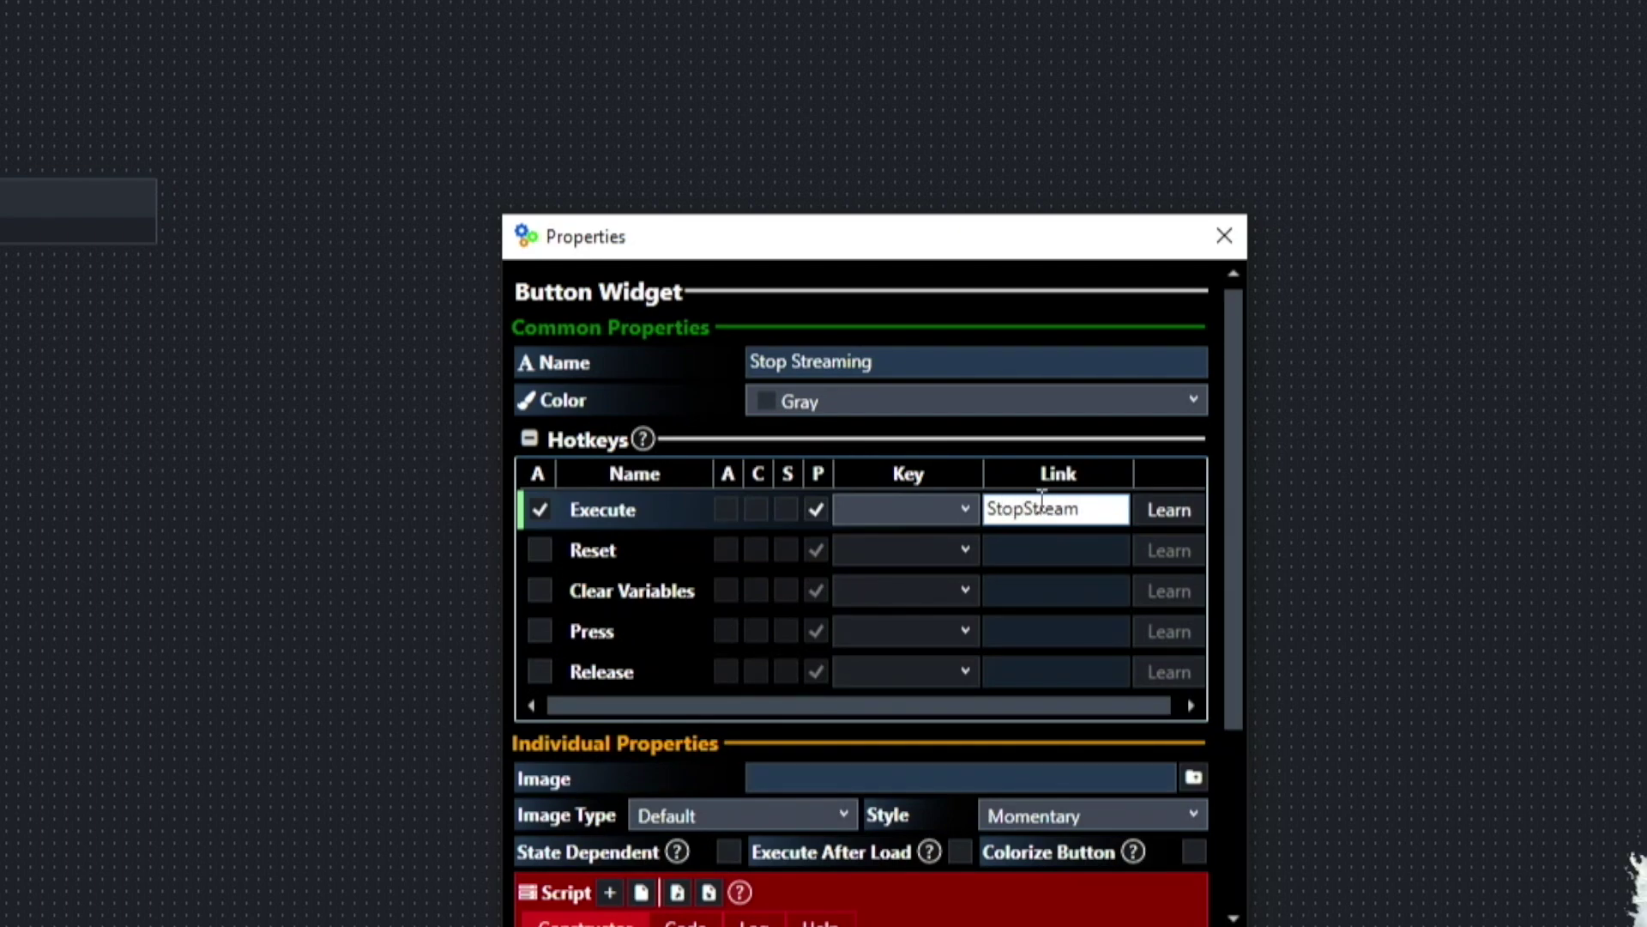
scroll(878, 709, down, 3)
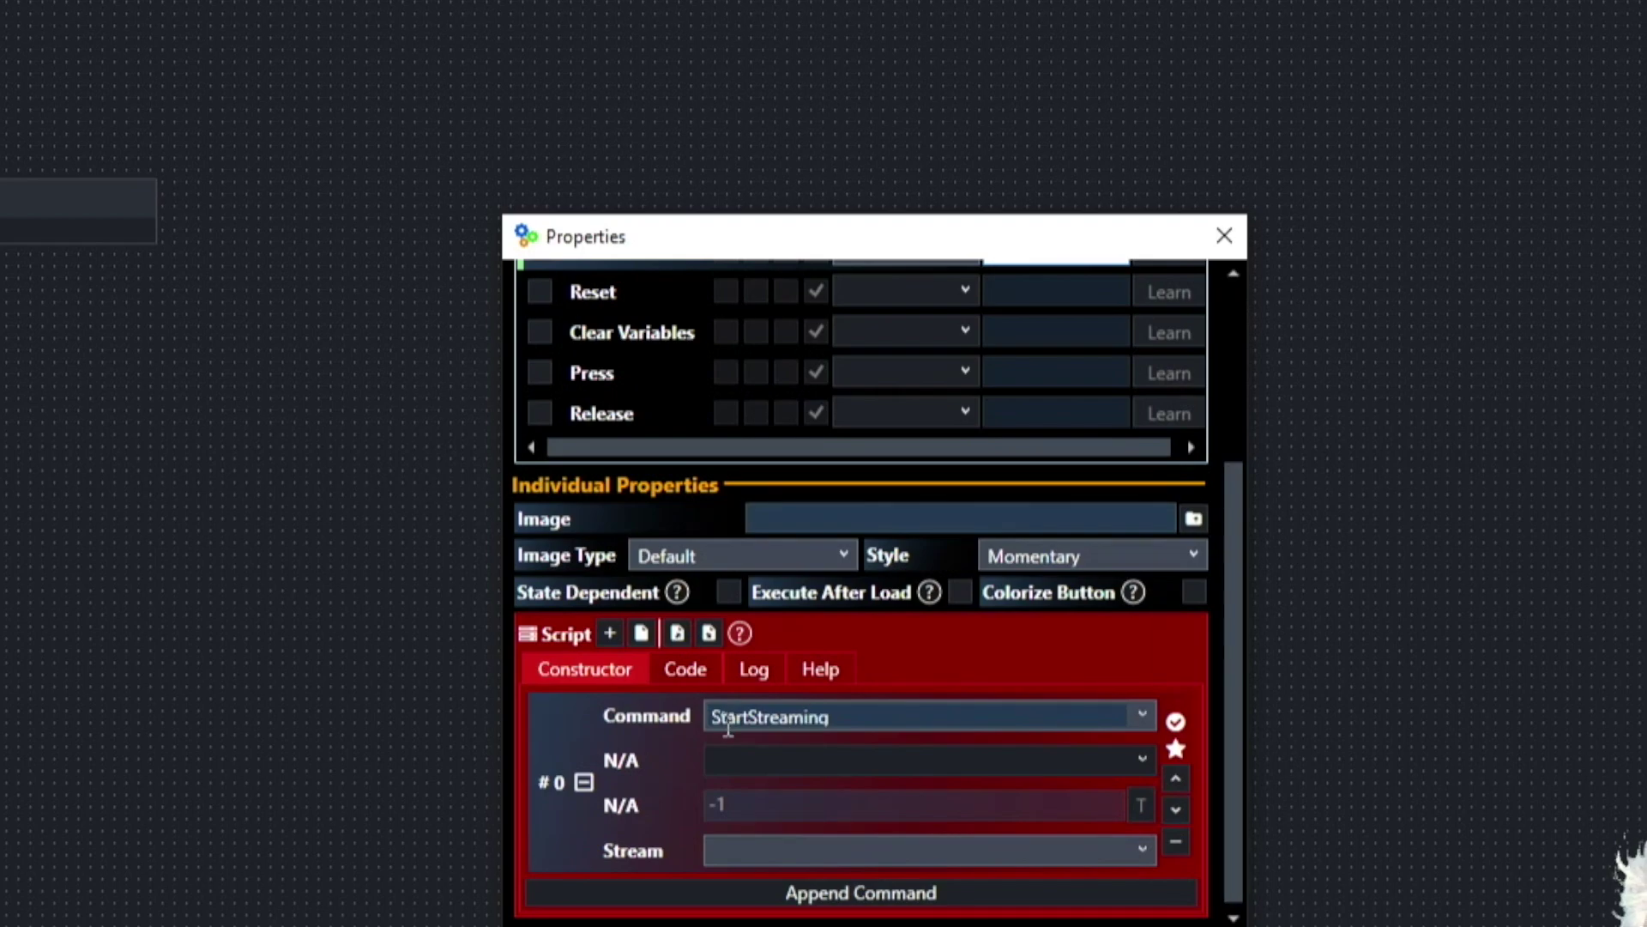
click(1144, 715)
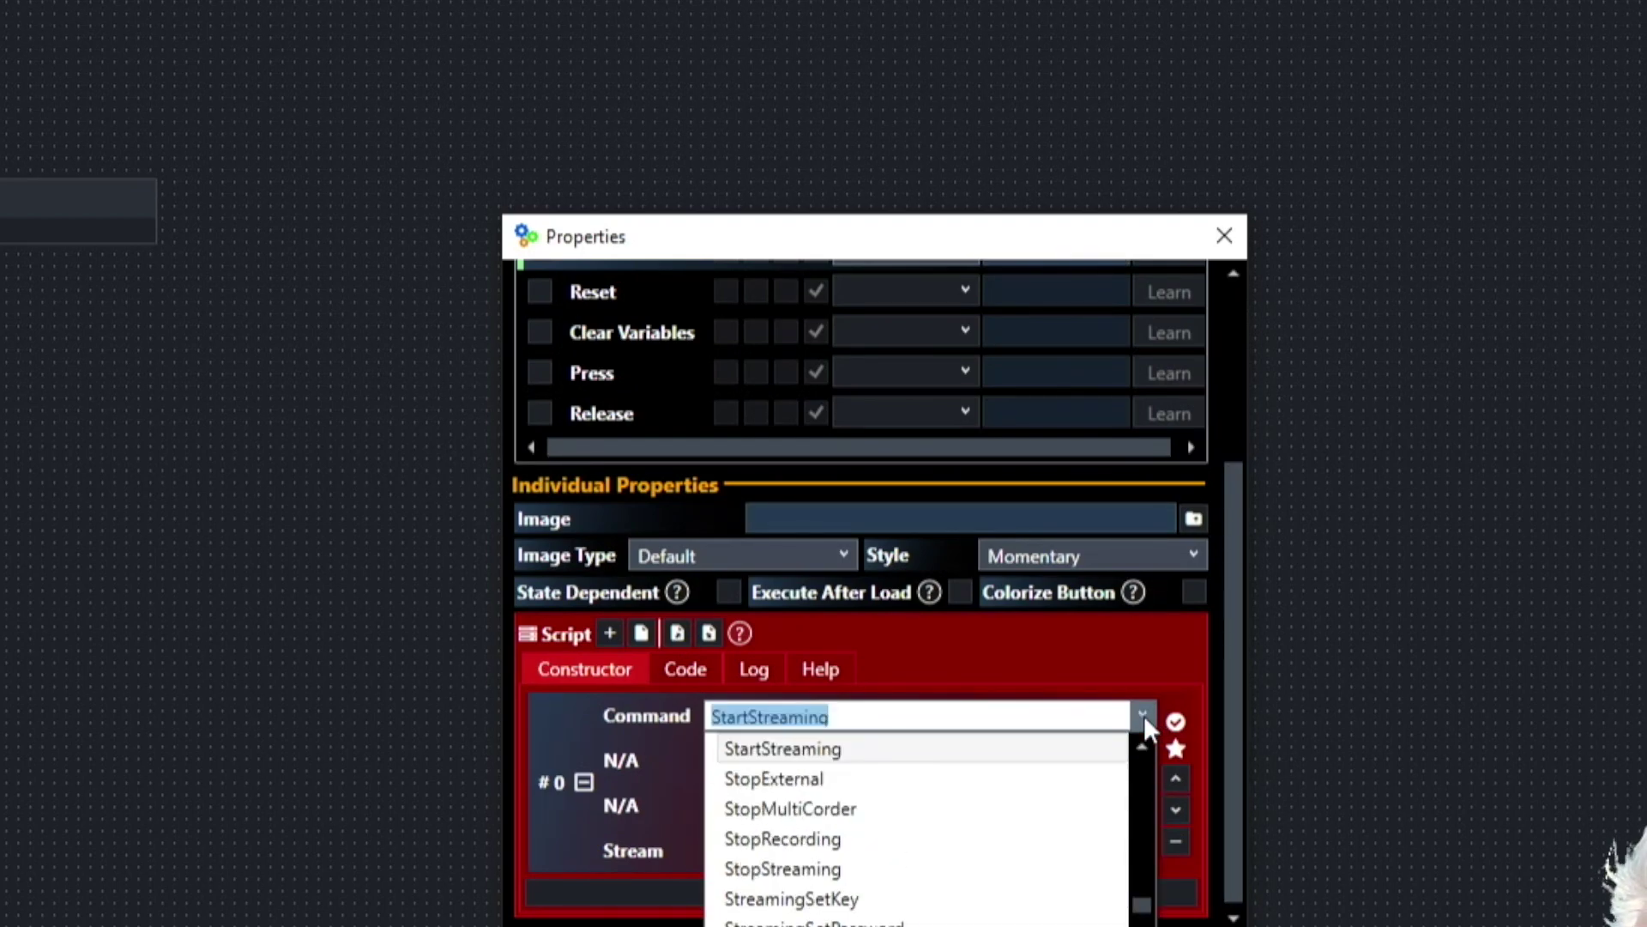
click(809, 868)
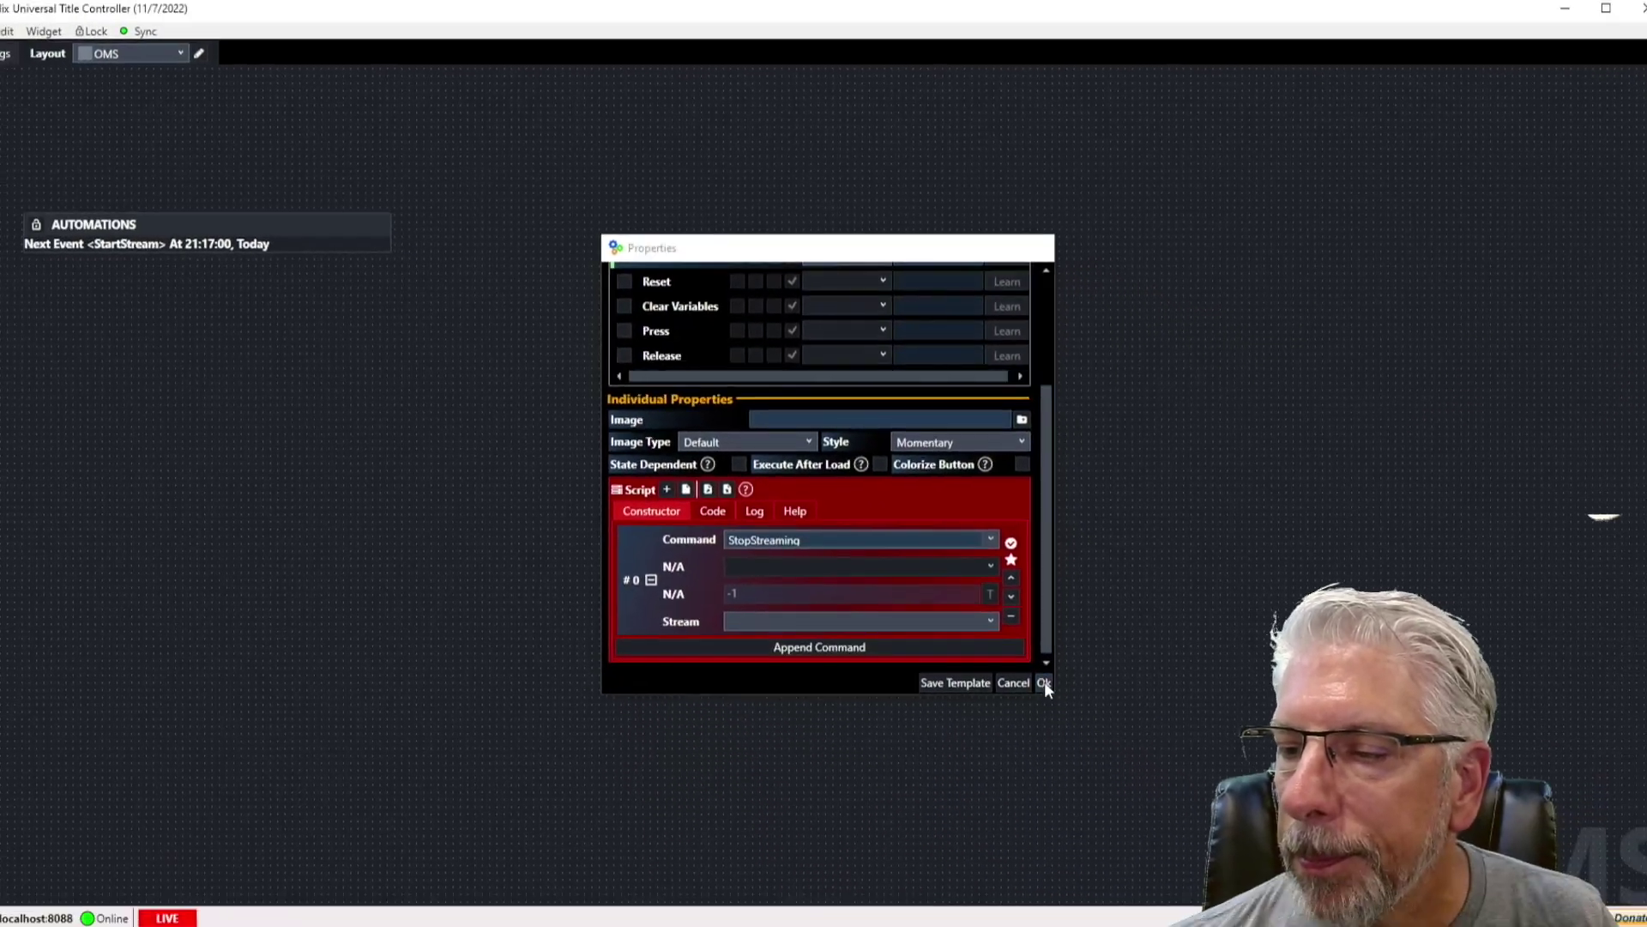
click(1154, 843)
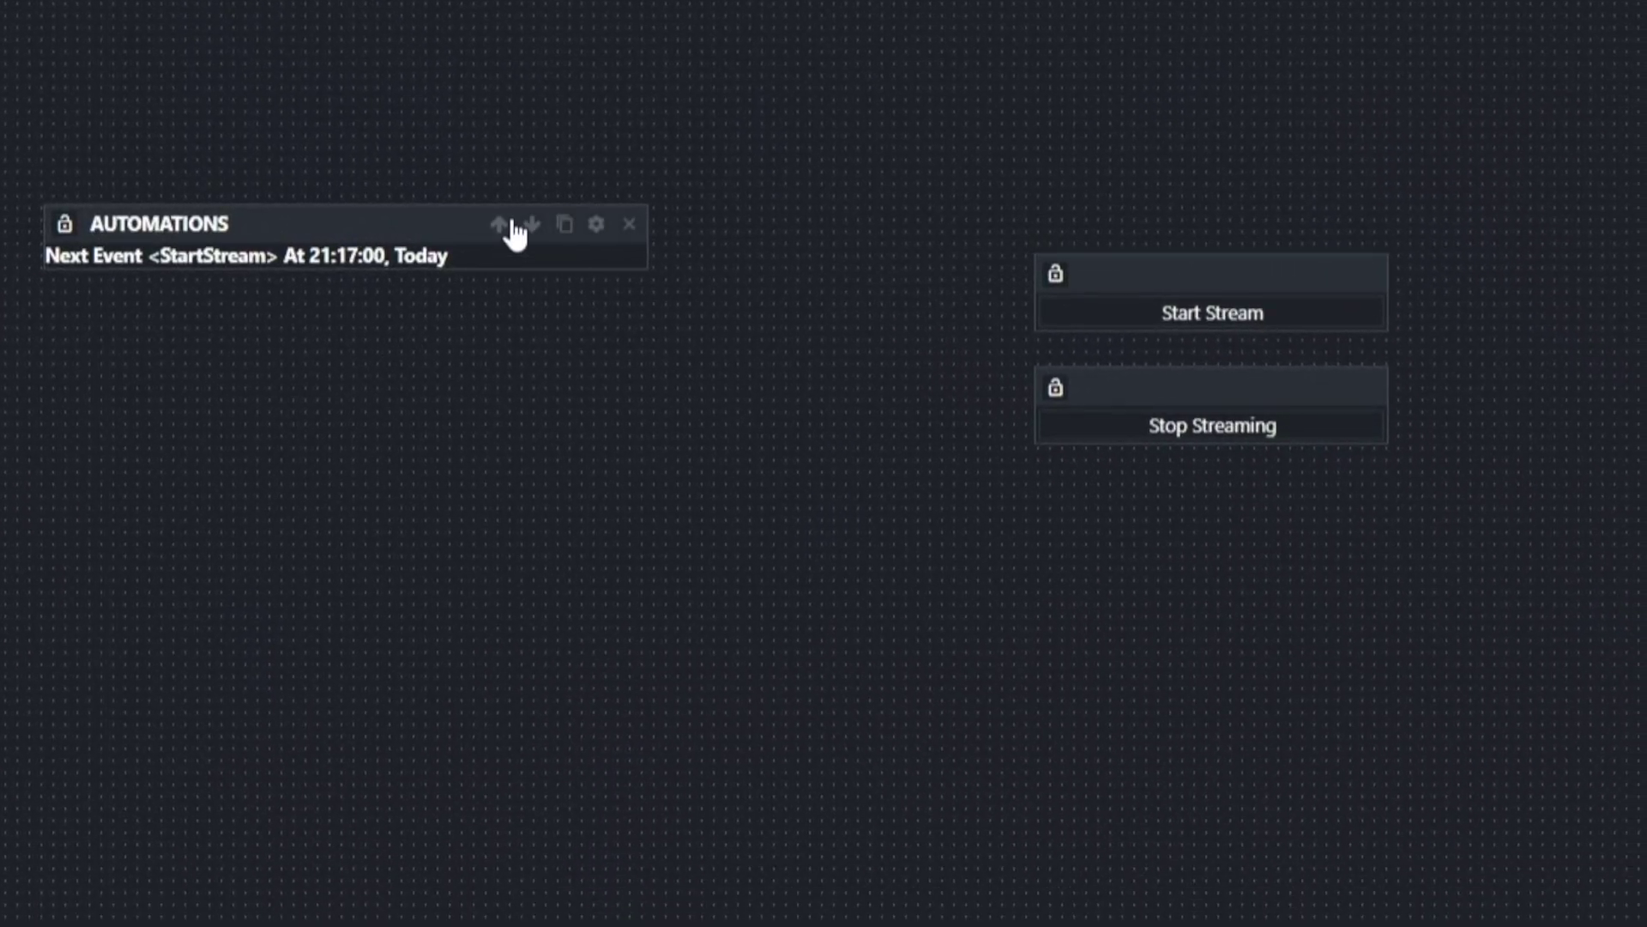
click(606, 223)
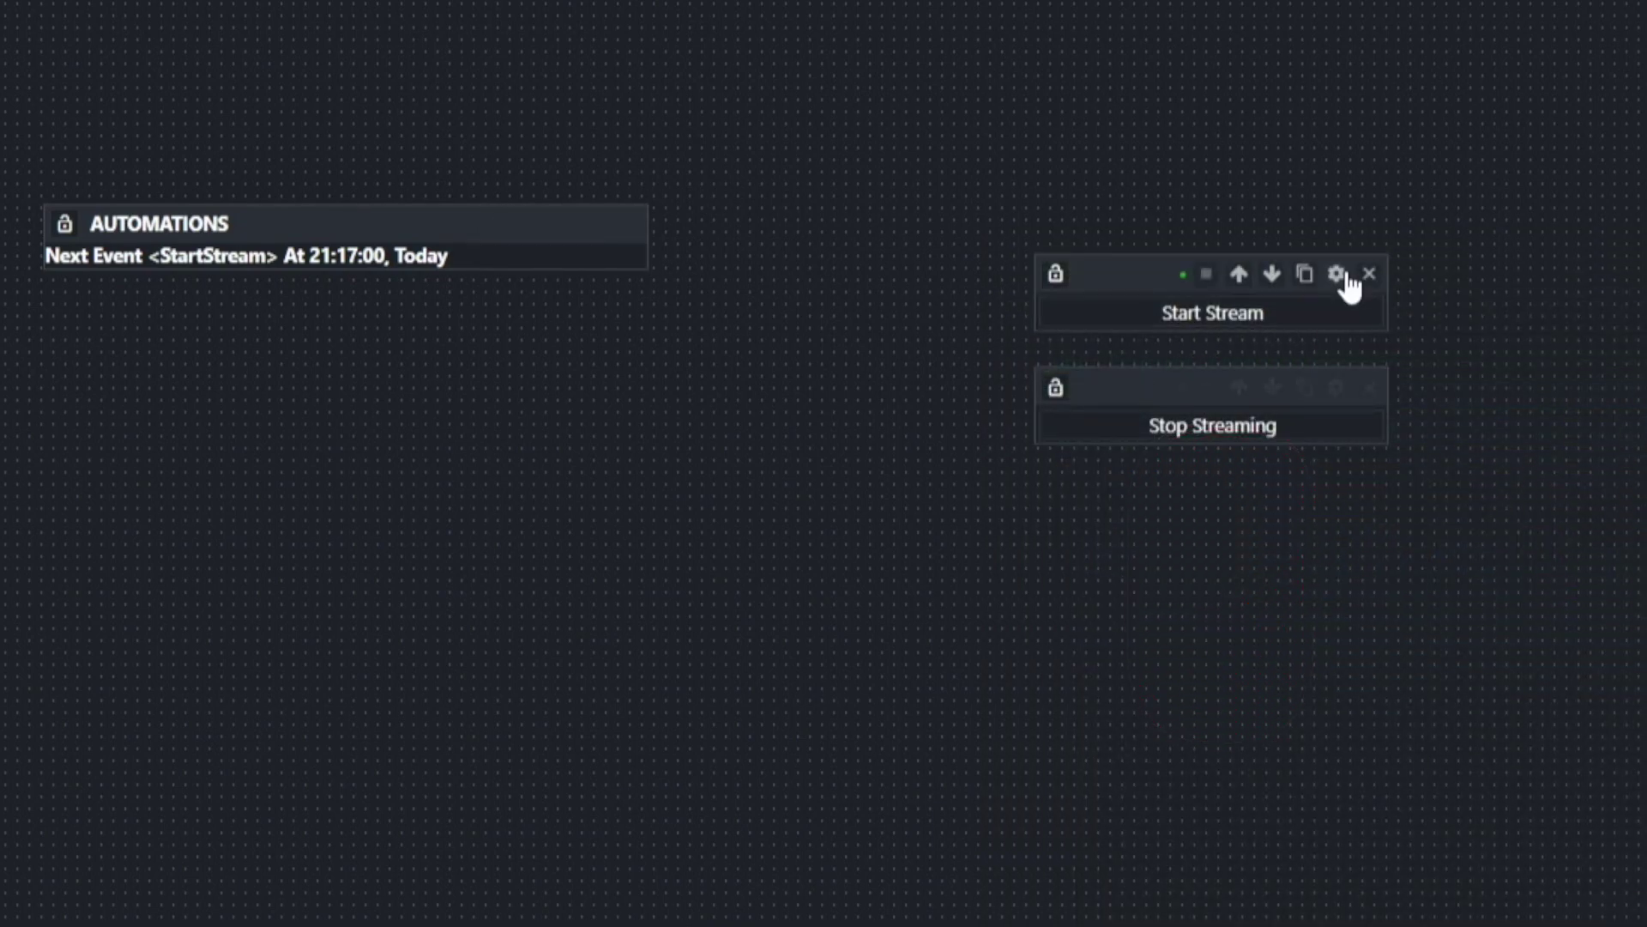
click(1344, 274)
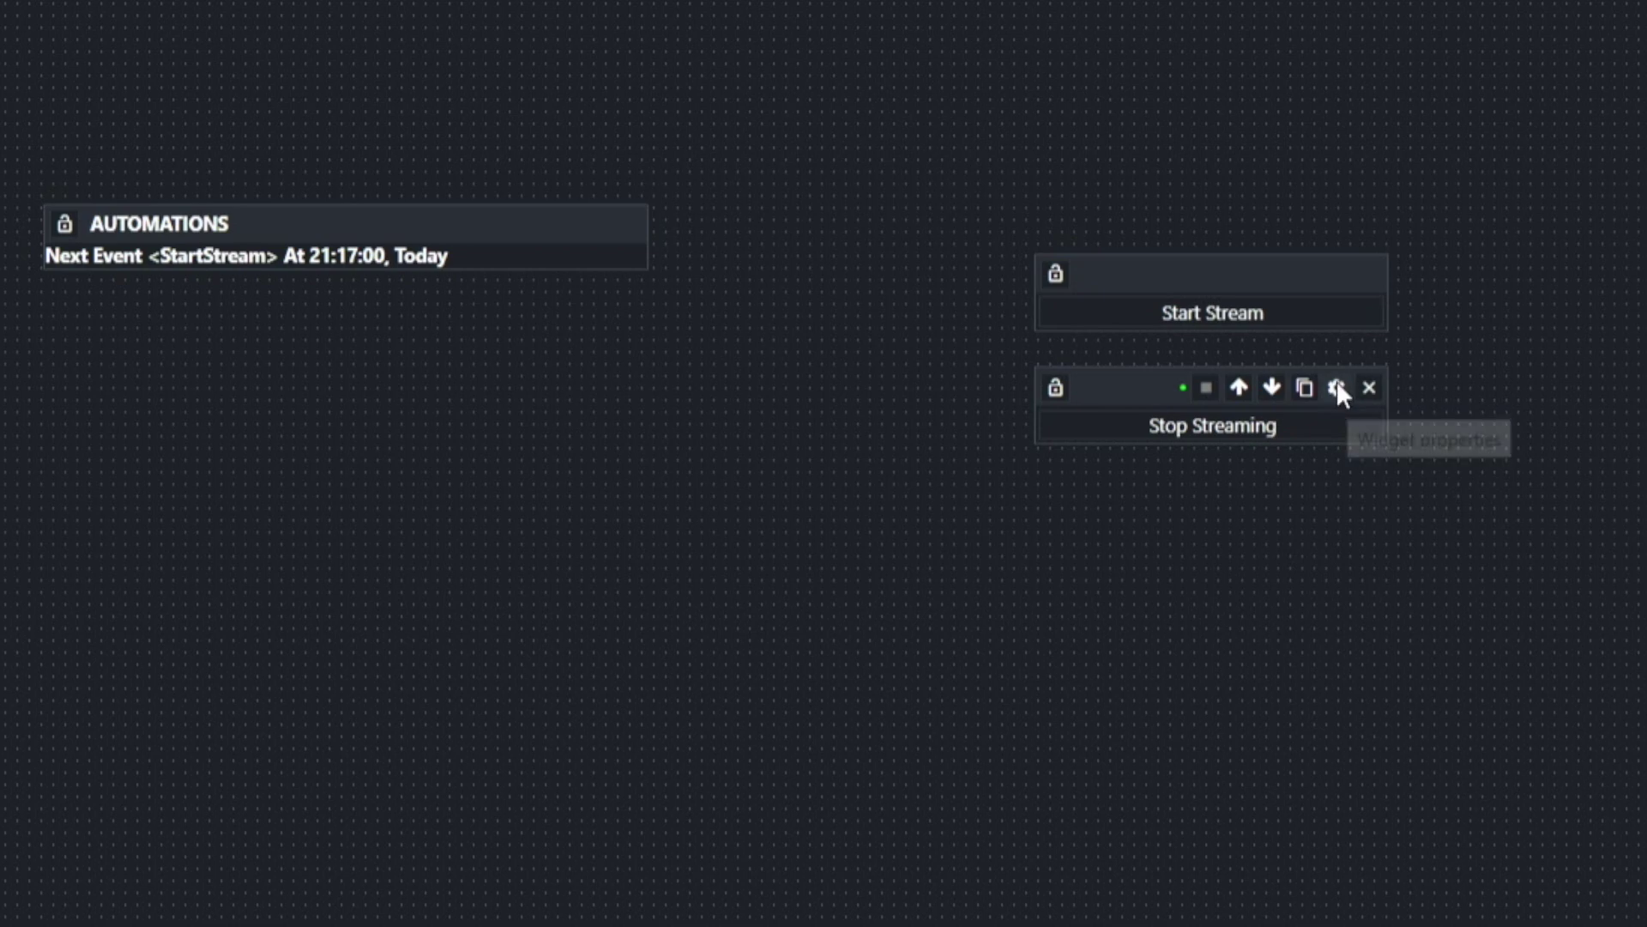
click(1338, 390)
- Switch to vMix and send the Title 49 graphic in input 23 to an overlay channel
scroll(1460, 770, down, 1)
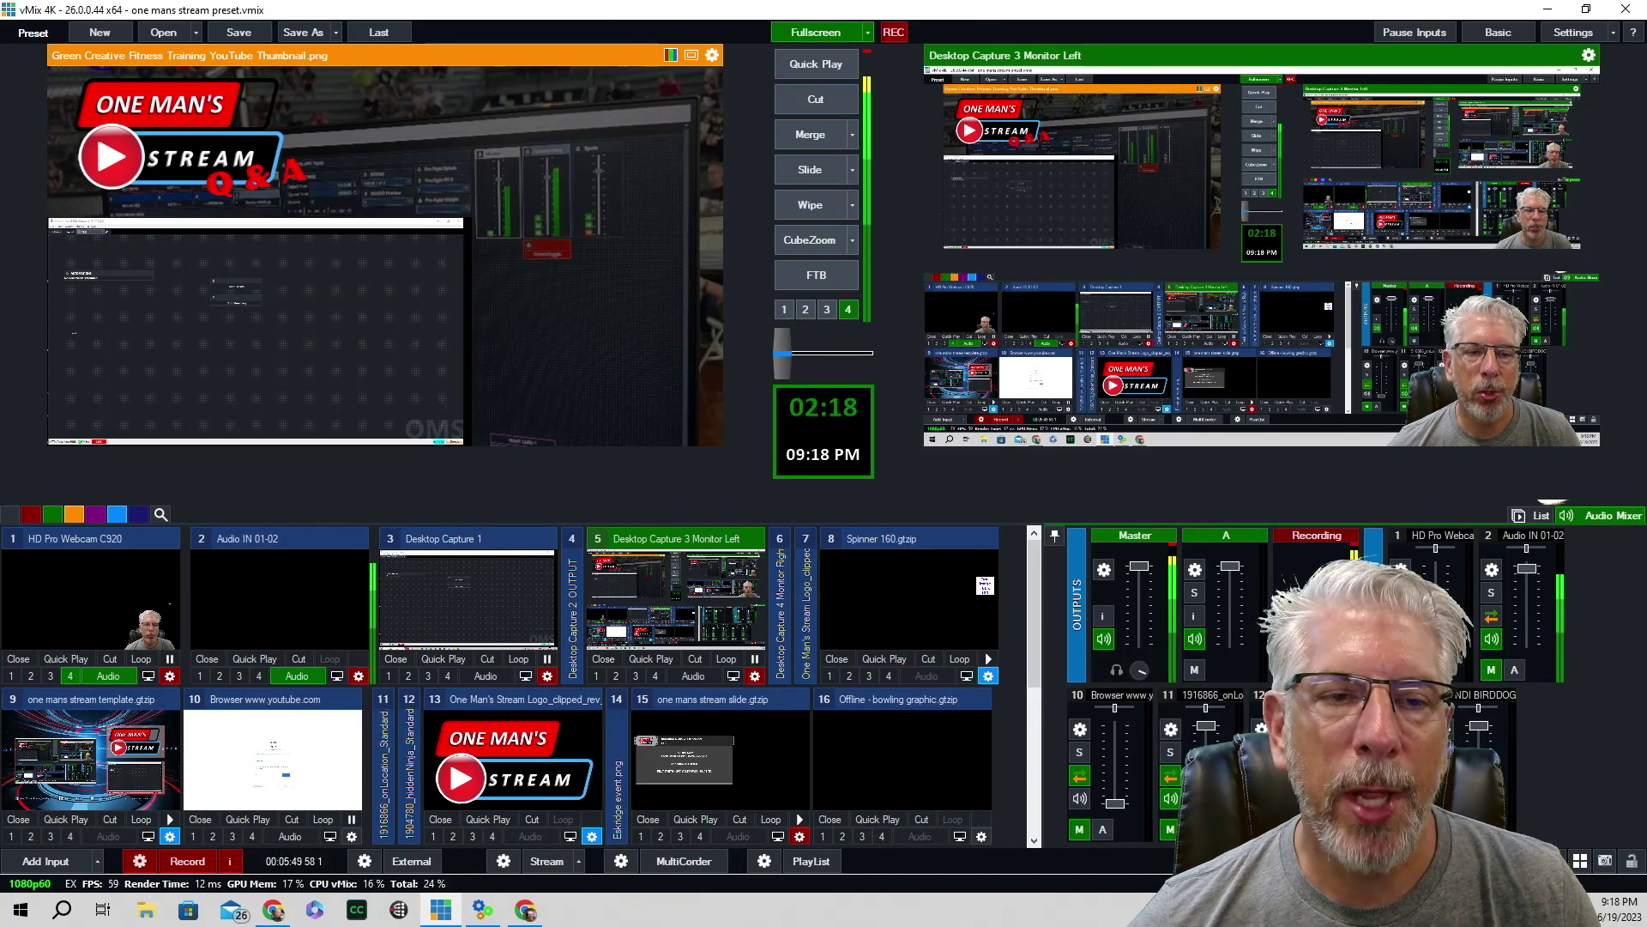
scroll(191, 806, down, 3)
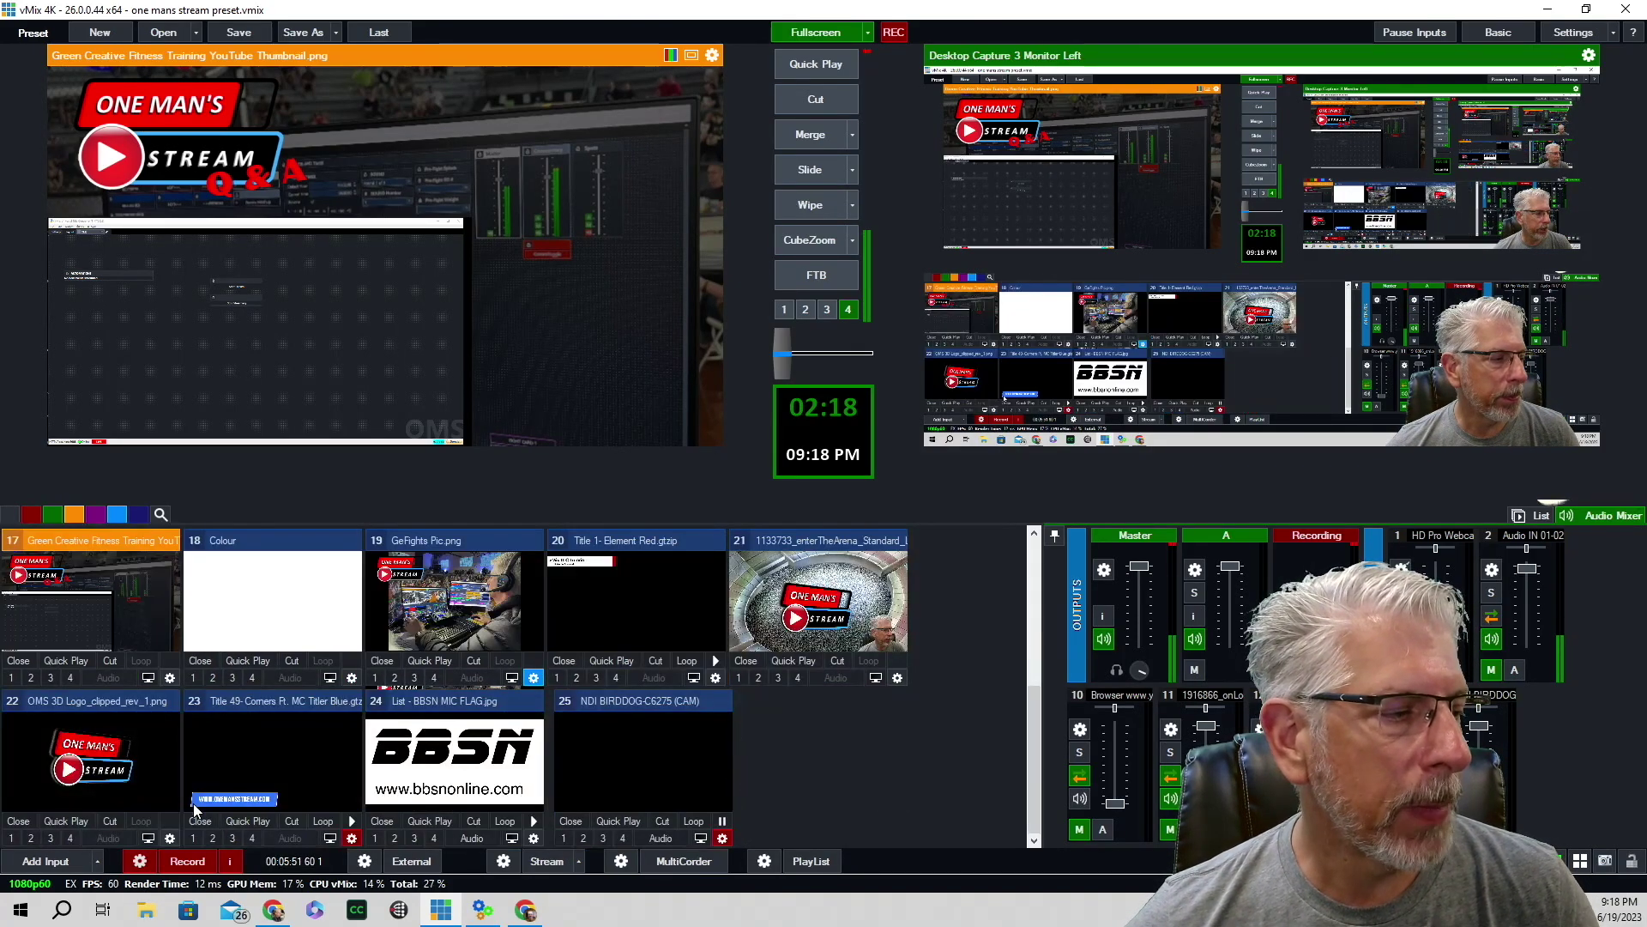
click(206, 837)
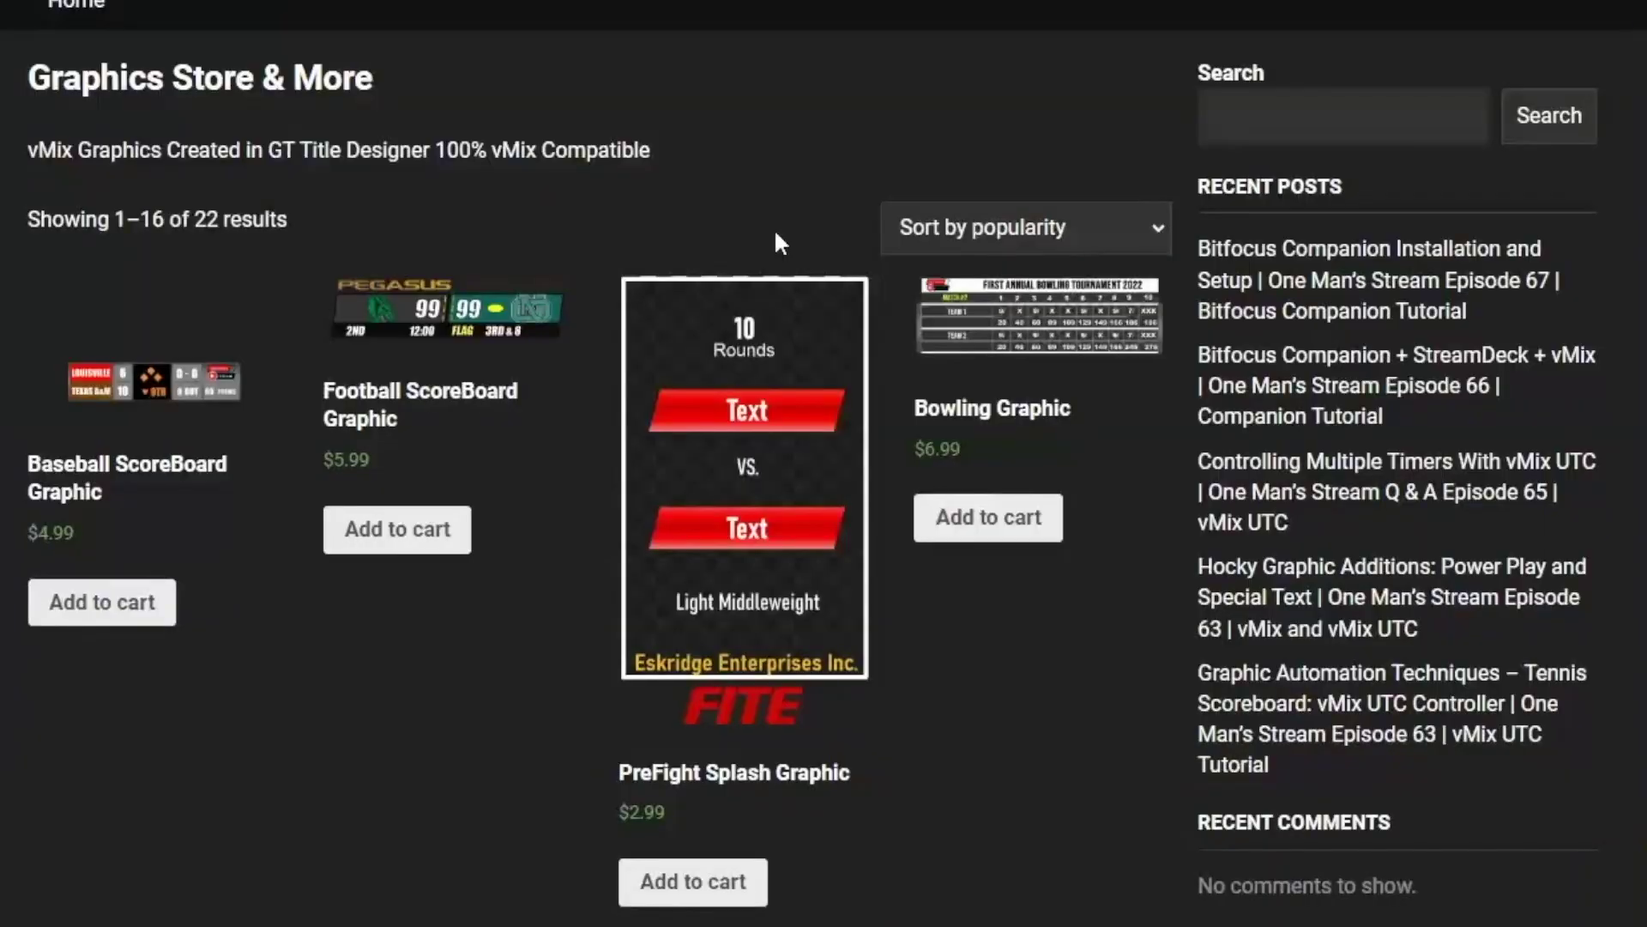
- Browse the vMix graphics listed on both pages of the Graphics Store & More website
scroll(776, 236, down, 3)
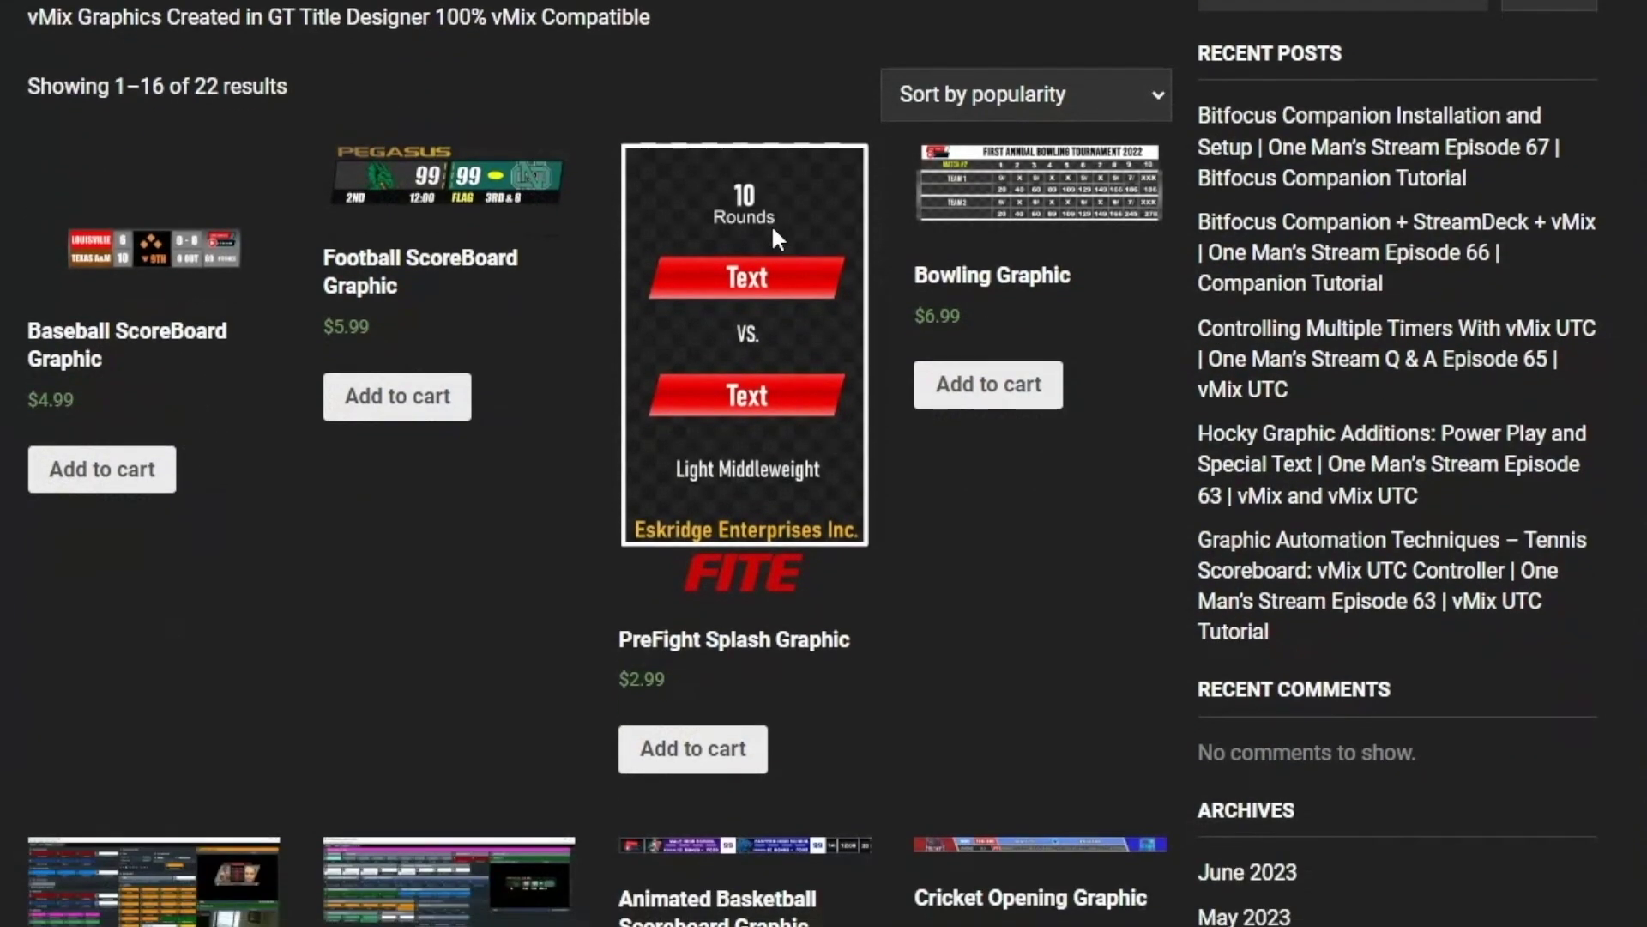
scroll(771, 224, down, 5)
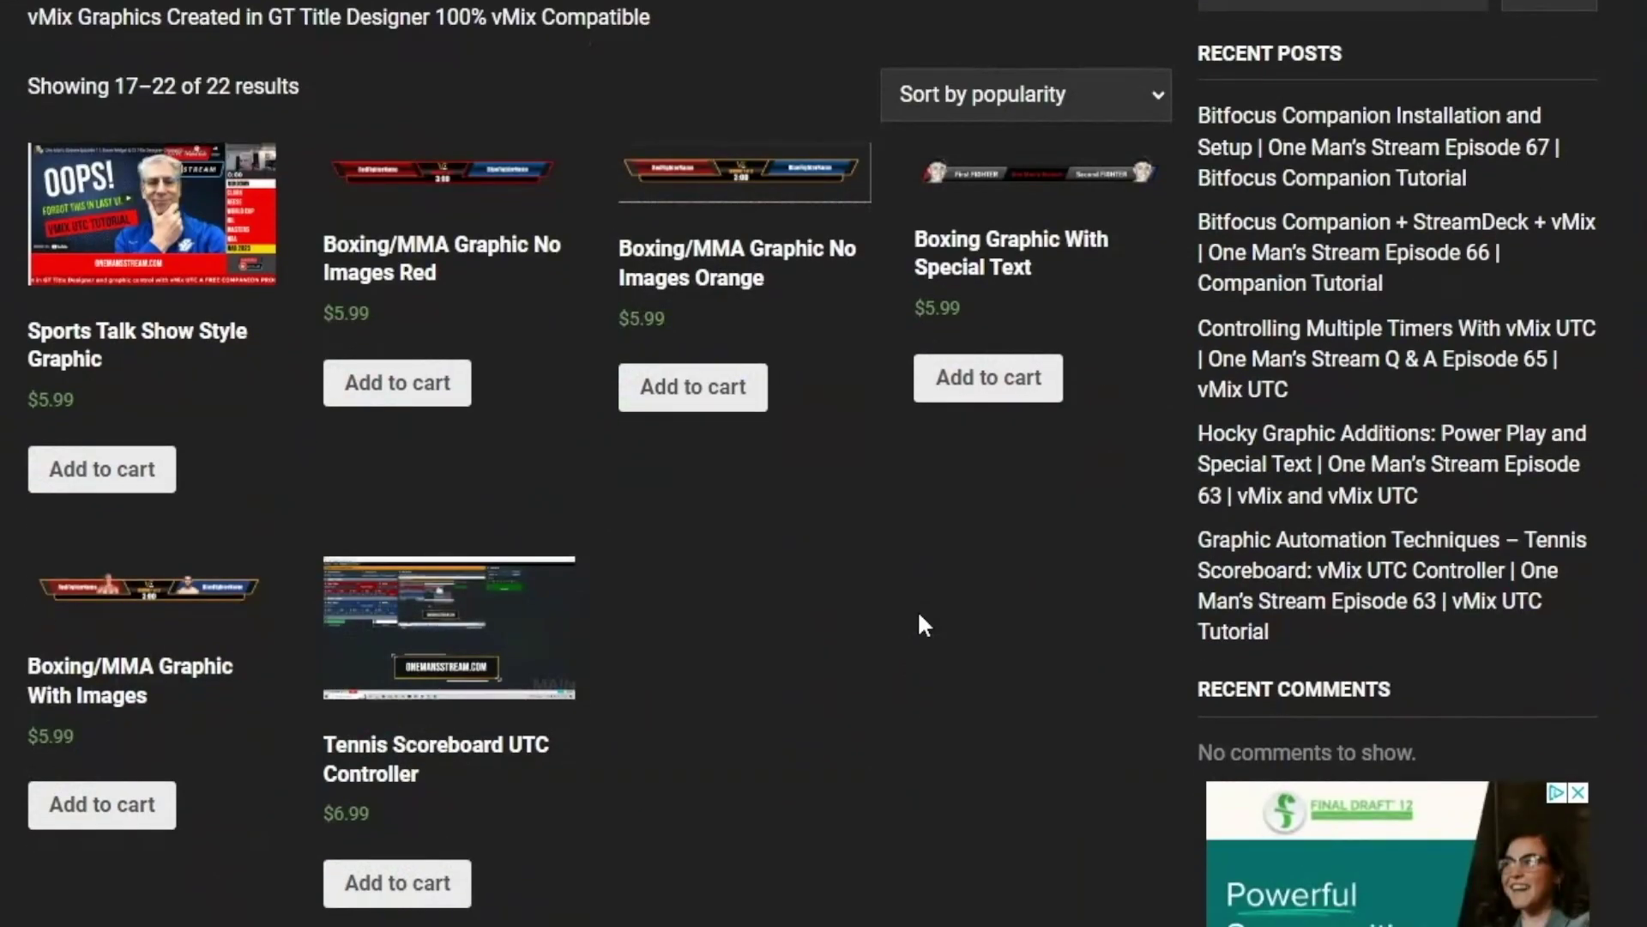
scroll(919, 614, down, 2)
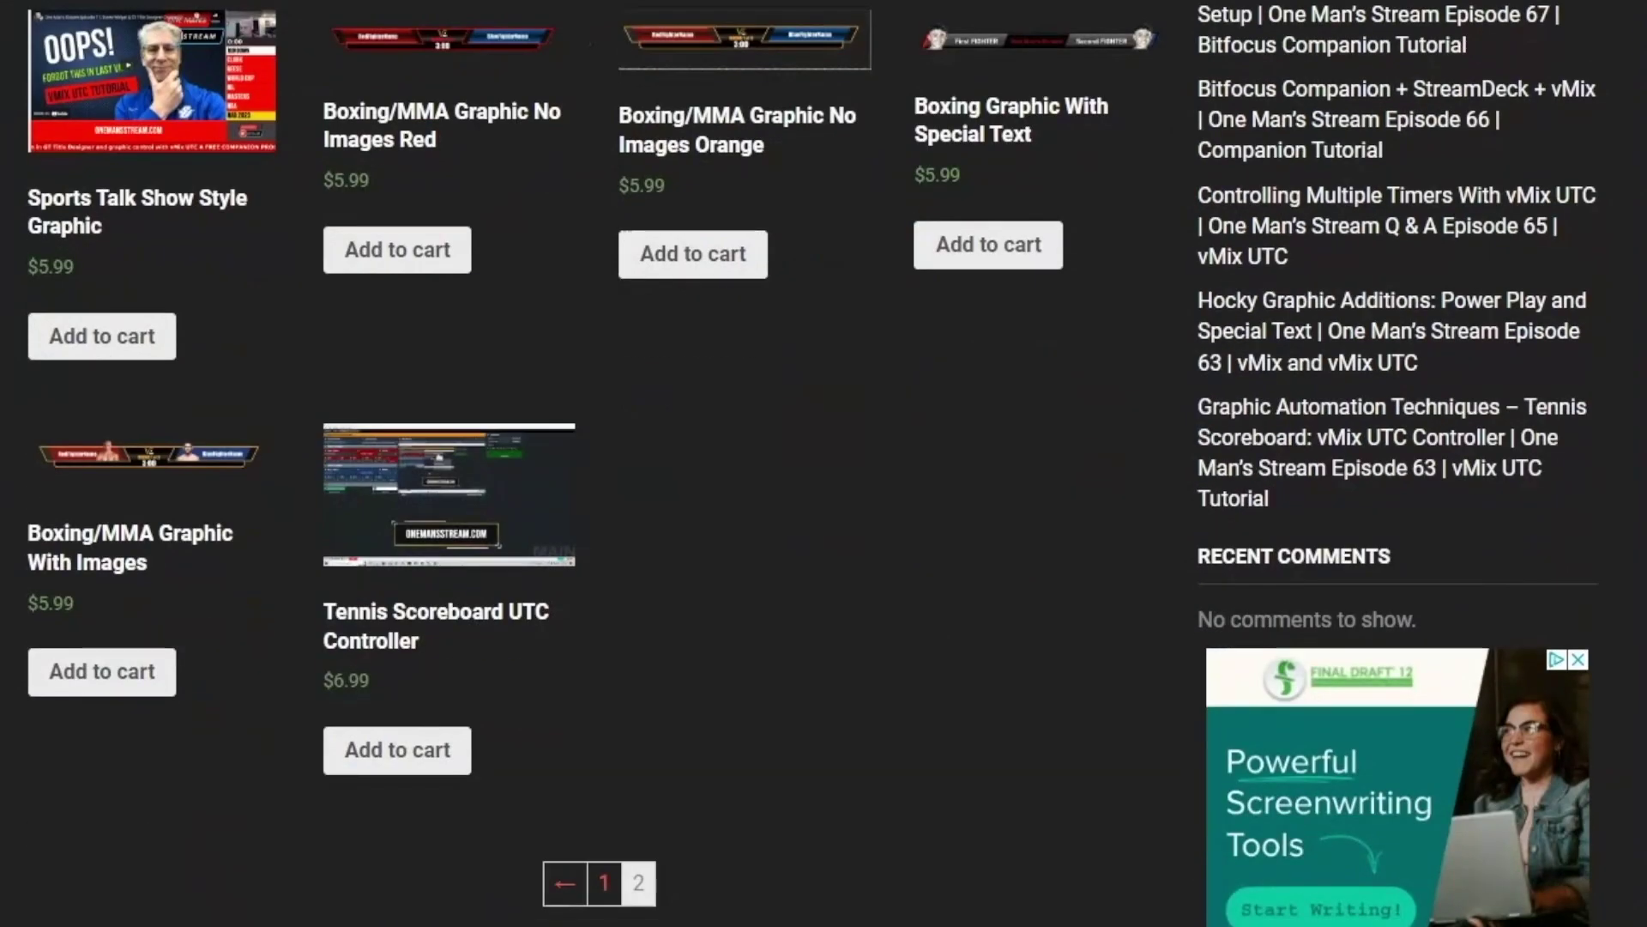